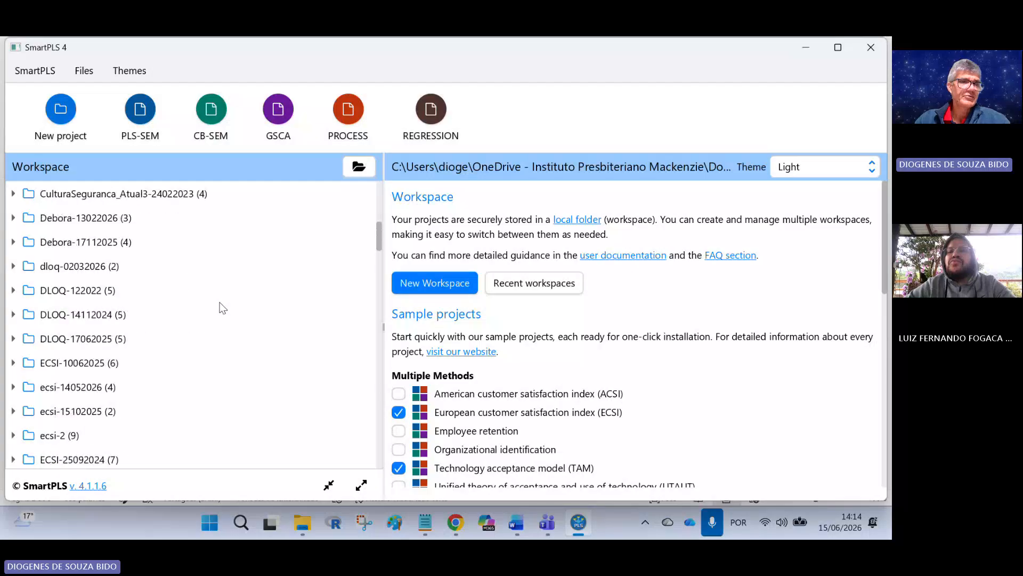
Step: Expand the prof-28052026 project in the workspace and open its mod4-repete and mod1 models
scroll(222, 308, down, 3)
scroll(223, 308, down, 12)
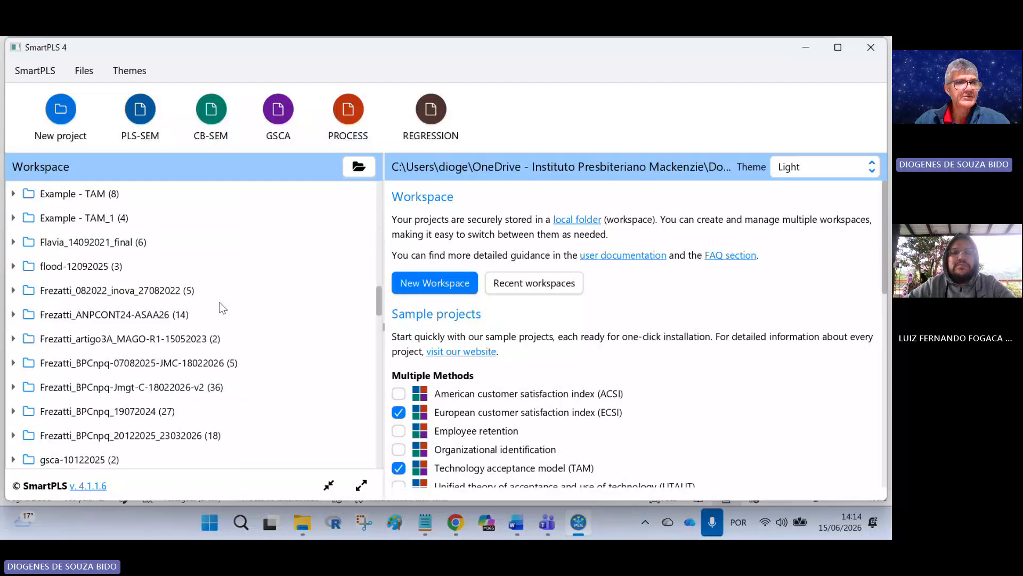
scroll(223, 308, down, 8)
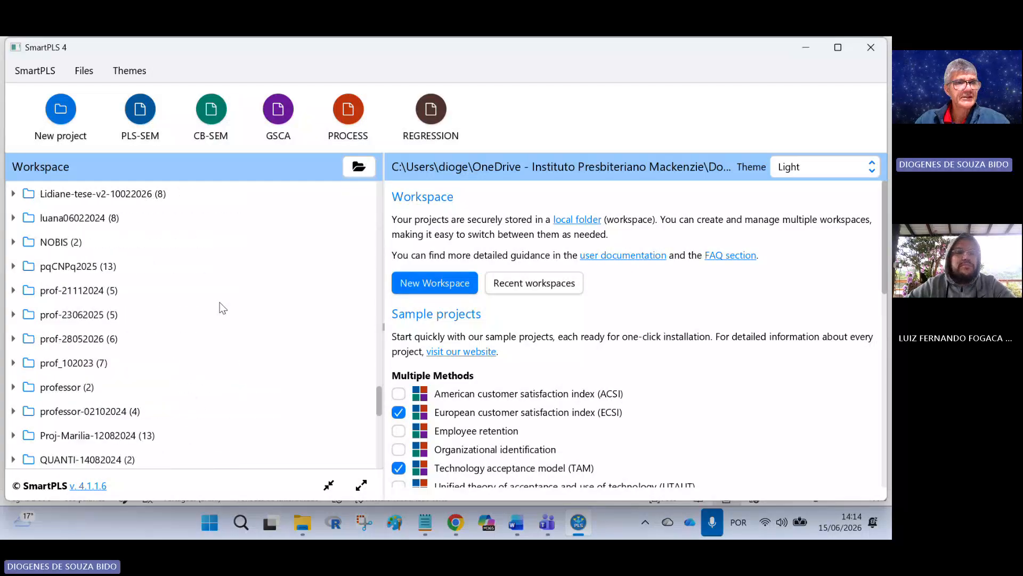
scroll(73, 307, up, 2)
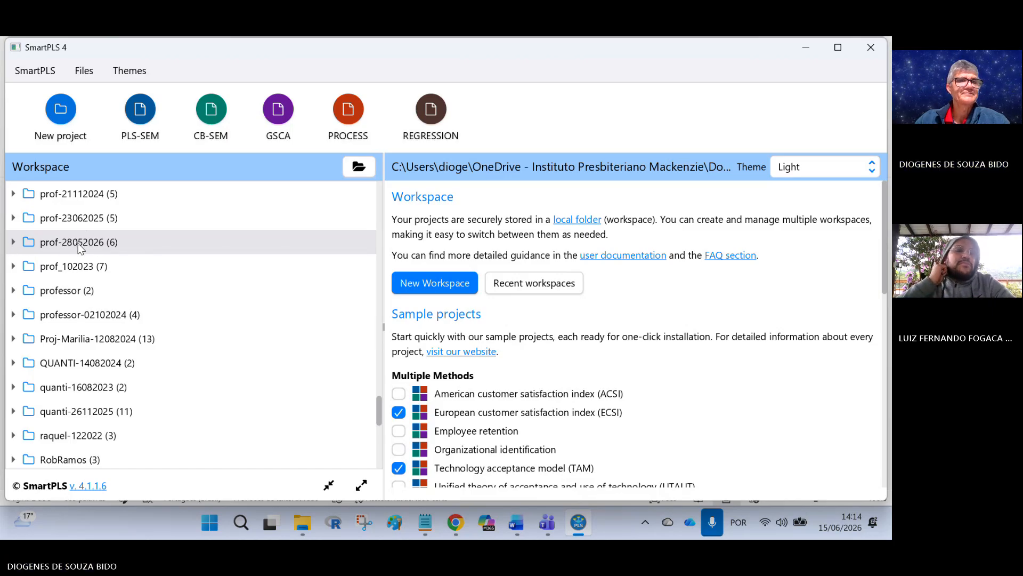
click(117, 243)
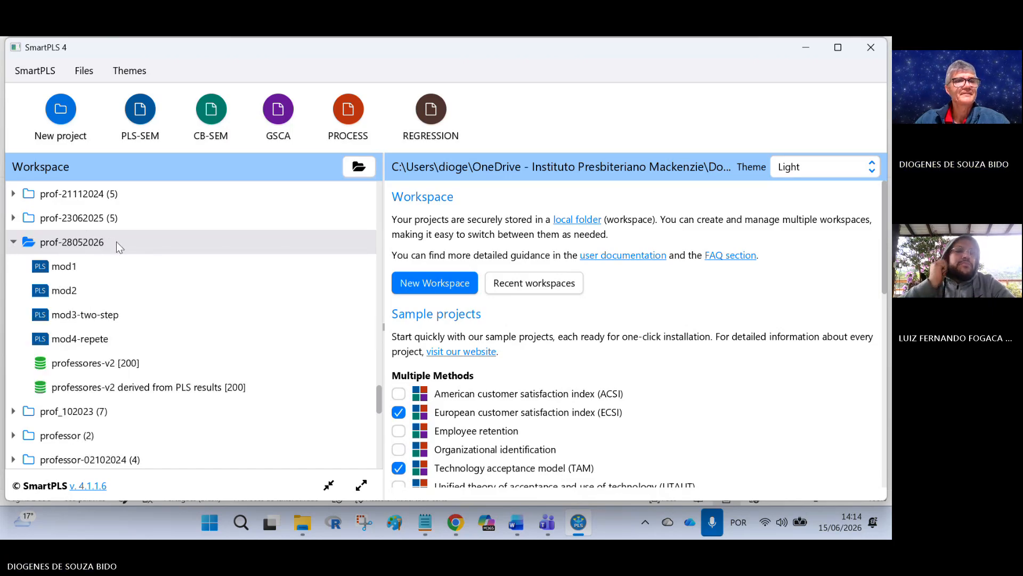
click(99, 341)
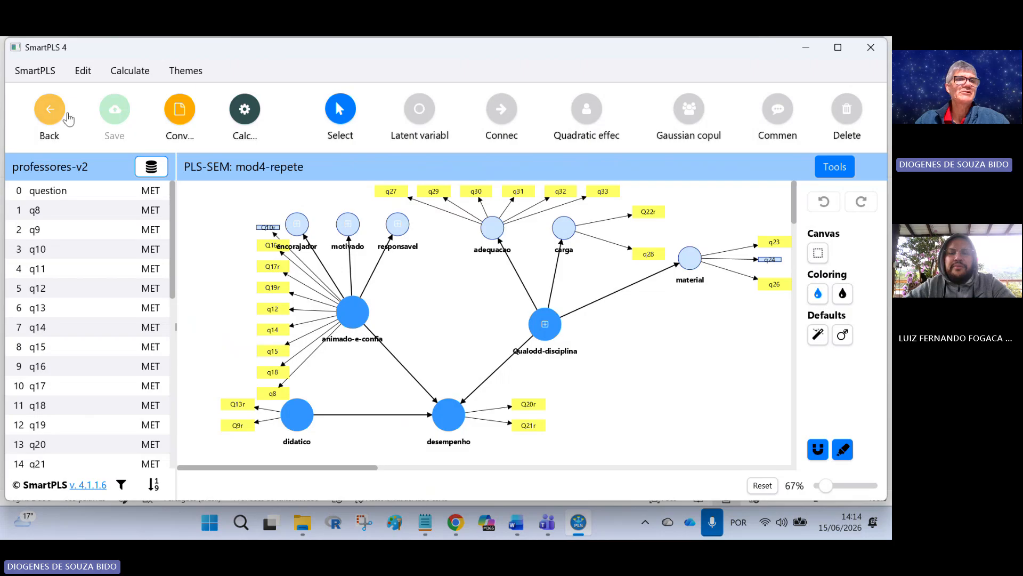
click(49, 112)
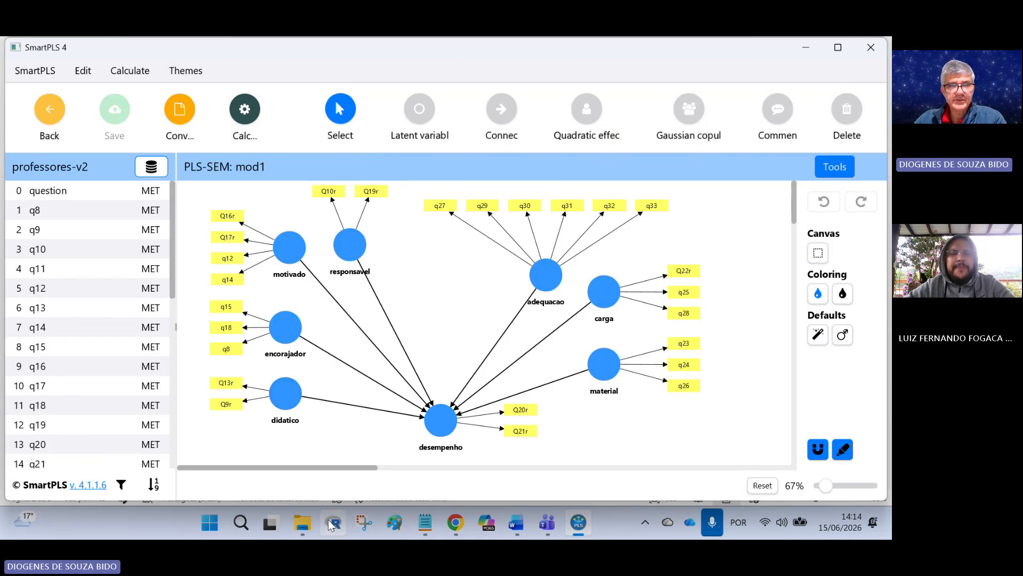
Step: Switch to File Explorer and open Questionário_Aval_Prof.pdf from the exercicios\Exemplo_Professor folder
mouse_move(312, 522)
mouse_move(442, 446)
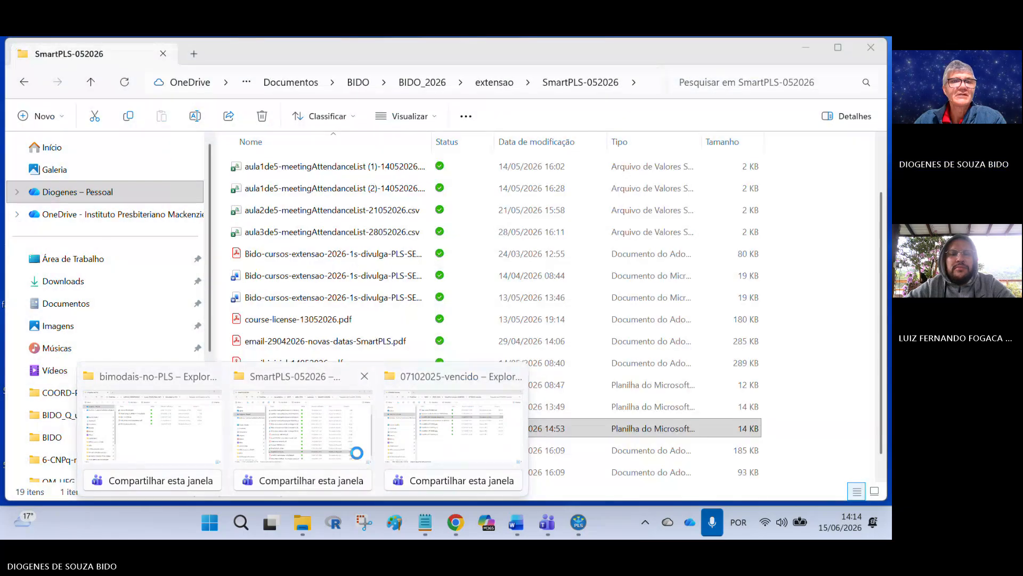
click(365, 450)
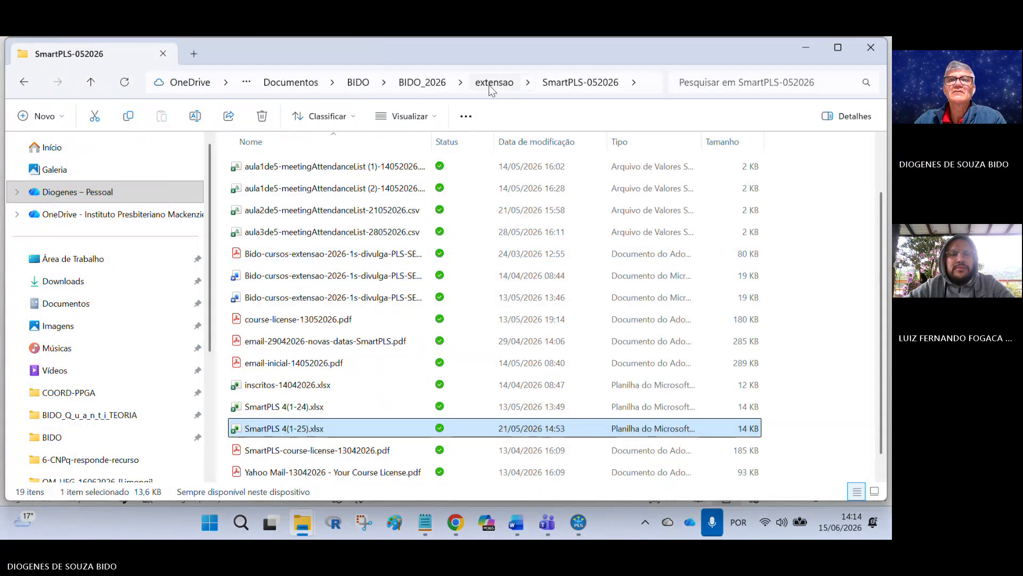
scroll(349, 257, up, 2)
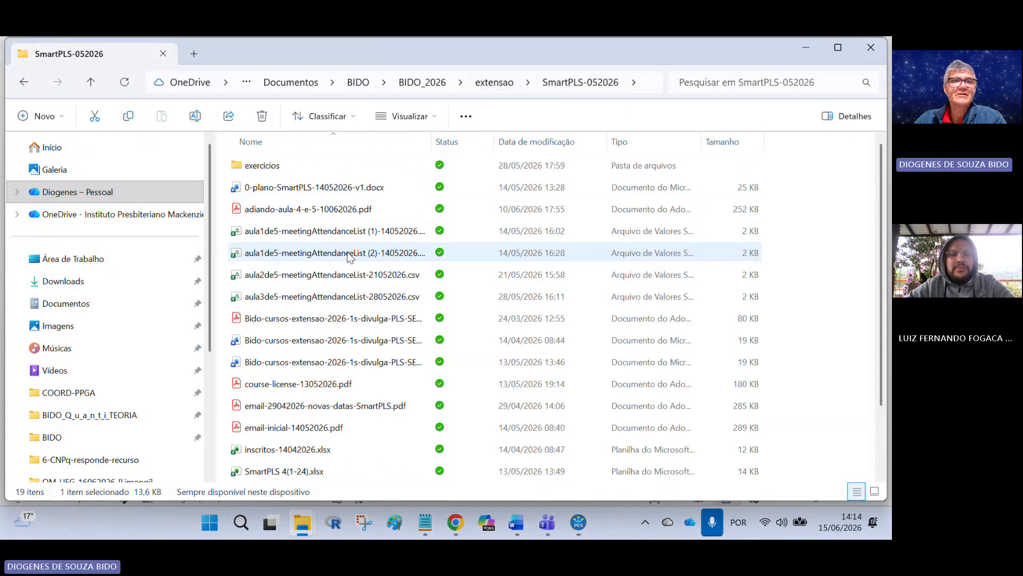
click(269, 167)
double_click(269, 167)
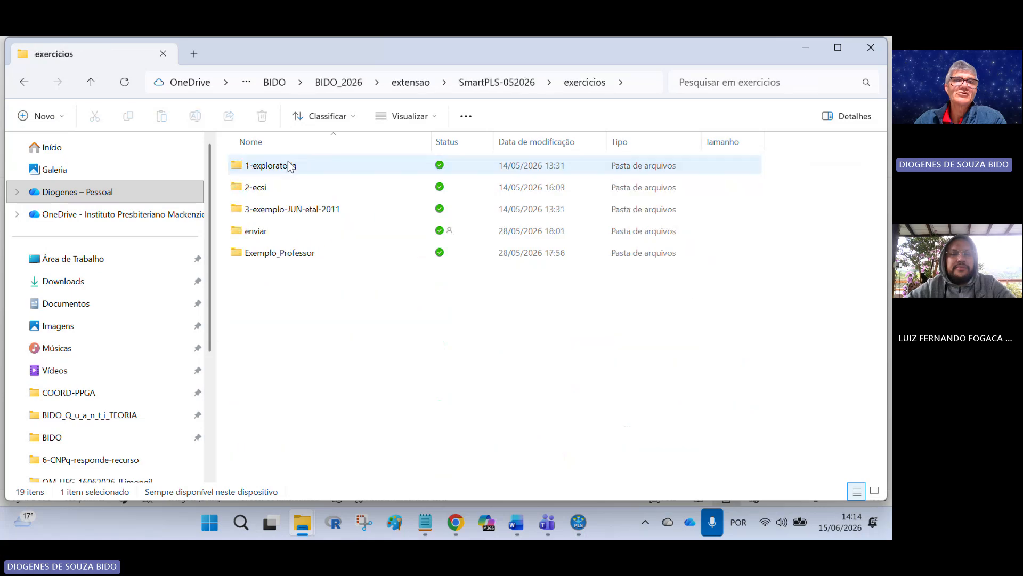
double_click(302, 252)
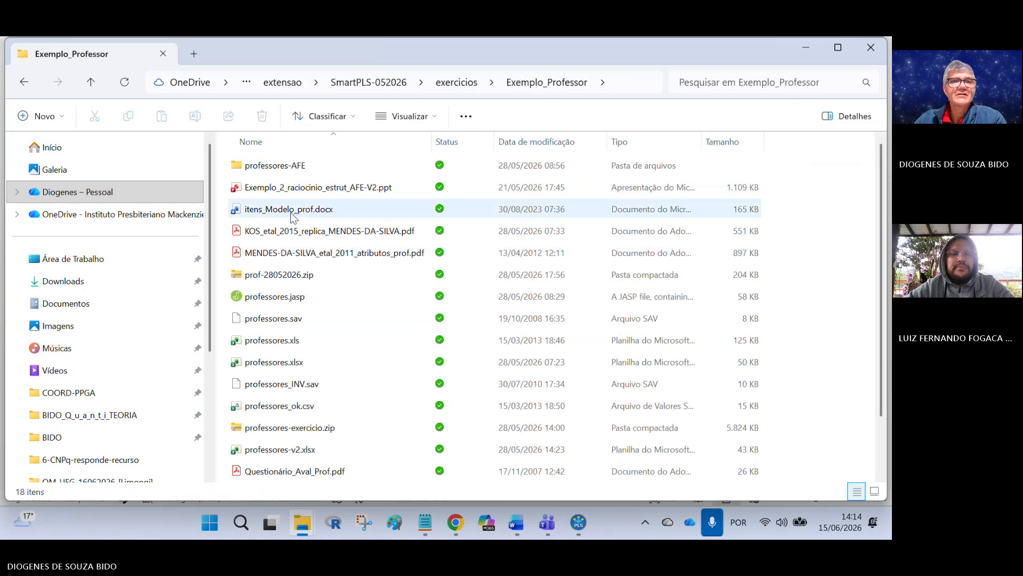
scroll(336, 330, down, 1)
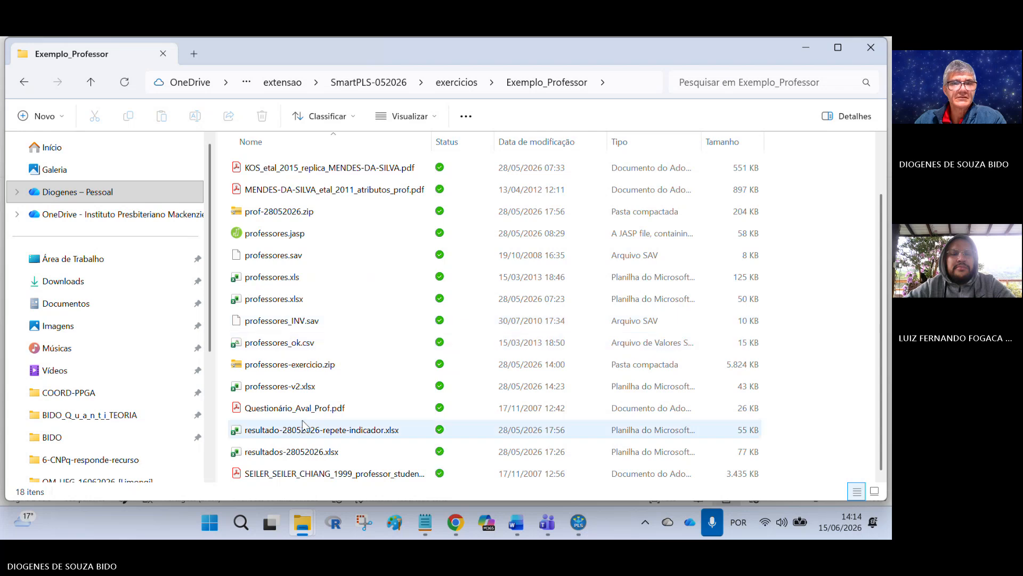
double_click(322, 409)
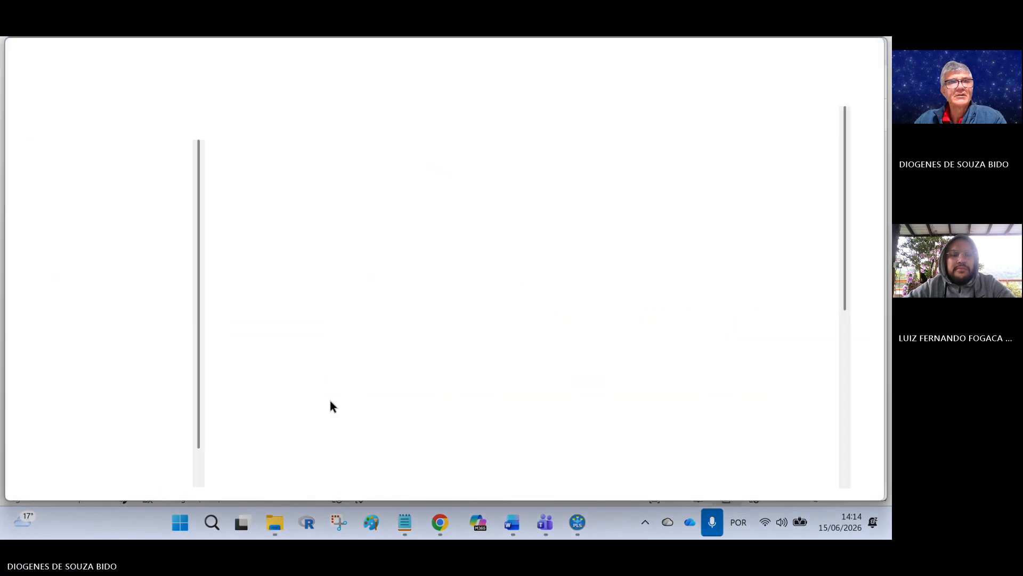
Step: Review the questionnaire's professor items Q8–Q21 and course items Q22–Q33, selecting each block of text
scroll(503, 248, down, 4)
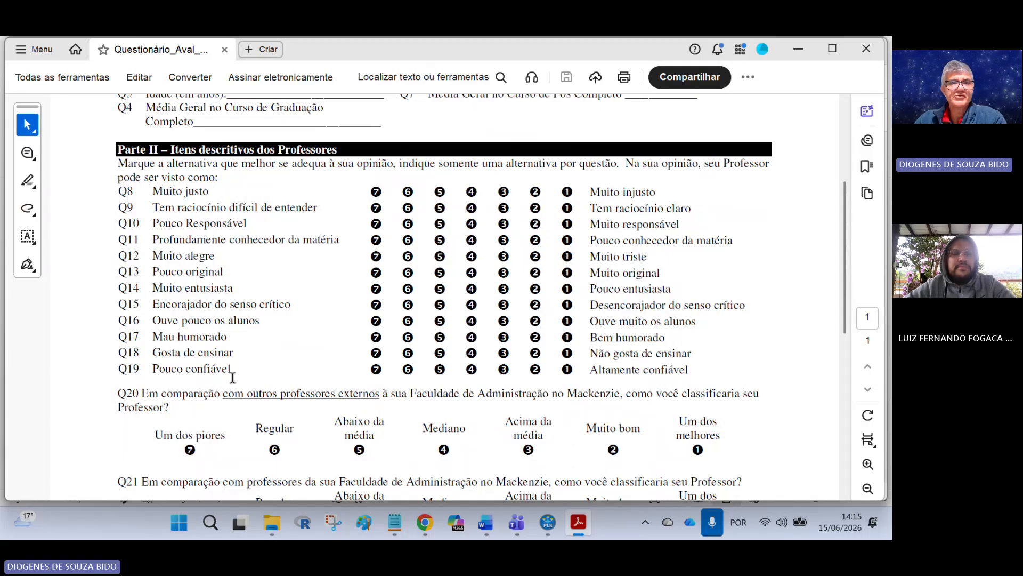
drag(226, 366, 152, 191)
scroll(149, 334, down, 3)
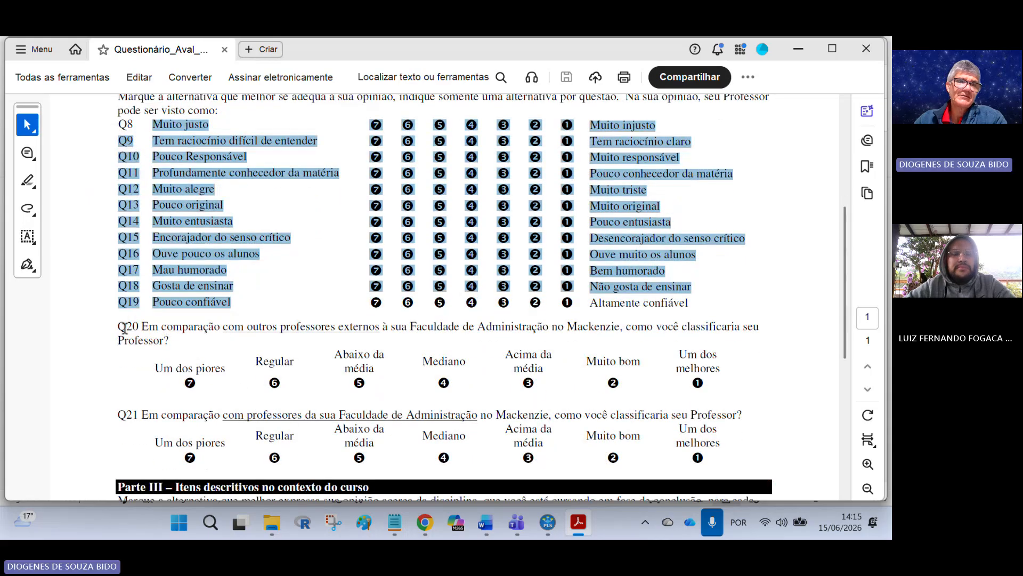
drag(163, 327, 220, 417)
scroll(206, 341, down, 6)
scroll(203, 340, down, 5)
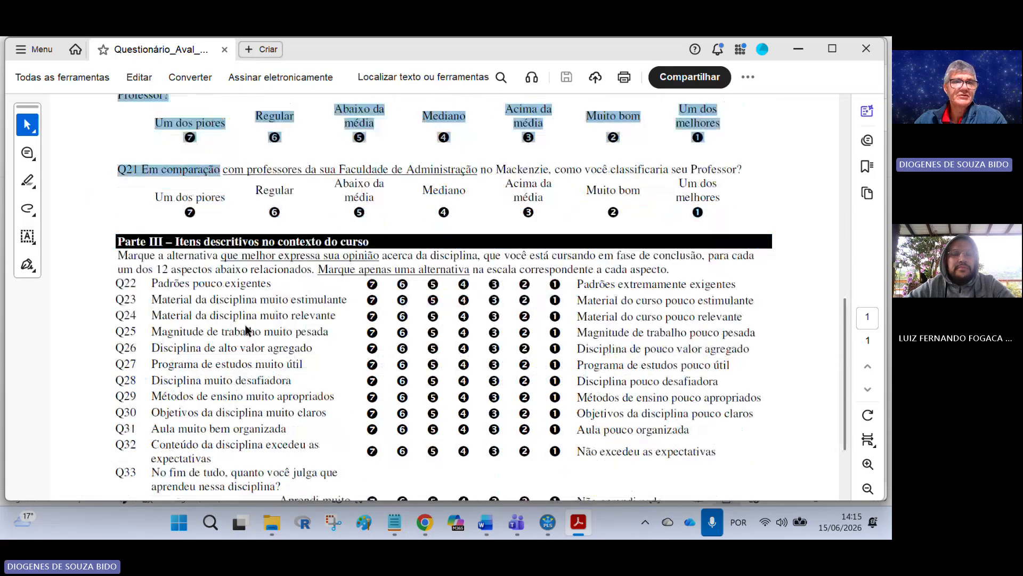
drag(152, 281, 360, 461)
scroll(290, 411, up, 15)
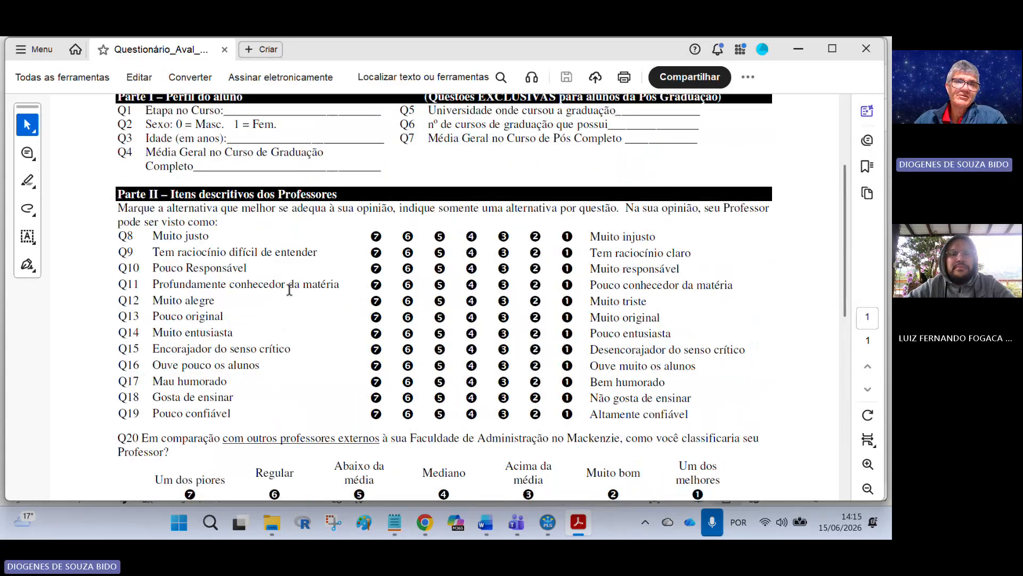
Step: Compare the mod1 model with the questionnaire's course items, switching between the two windows
key(alt+Tab)
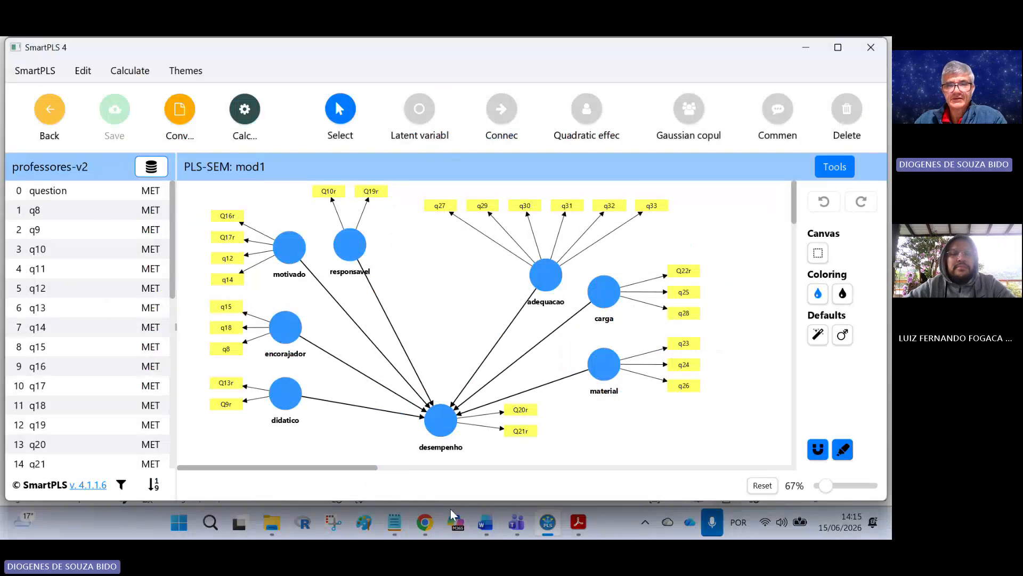
click(577, 529)
scroll(574, 478, down, 5)
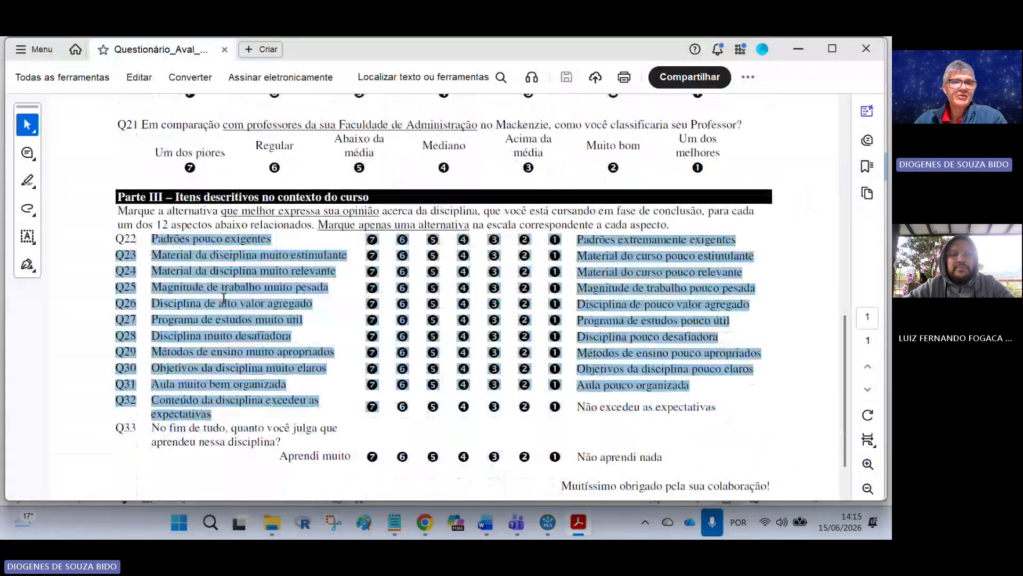
click(548, 523)
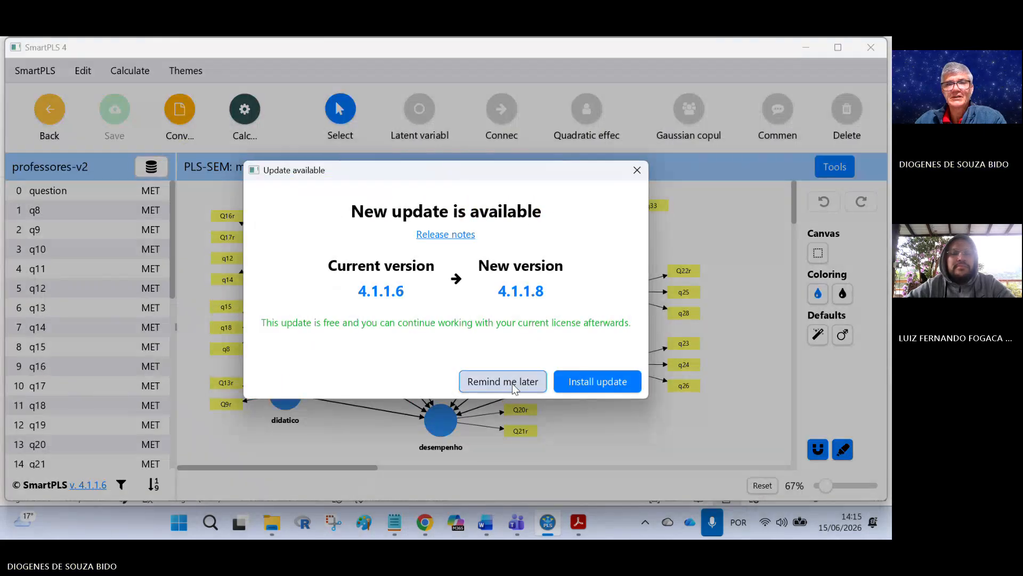
Step: Run the PLS-SEM algorithm on mod1 with Path weighting, standardized results and default initial weights
click(512, 383)
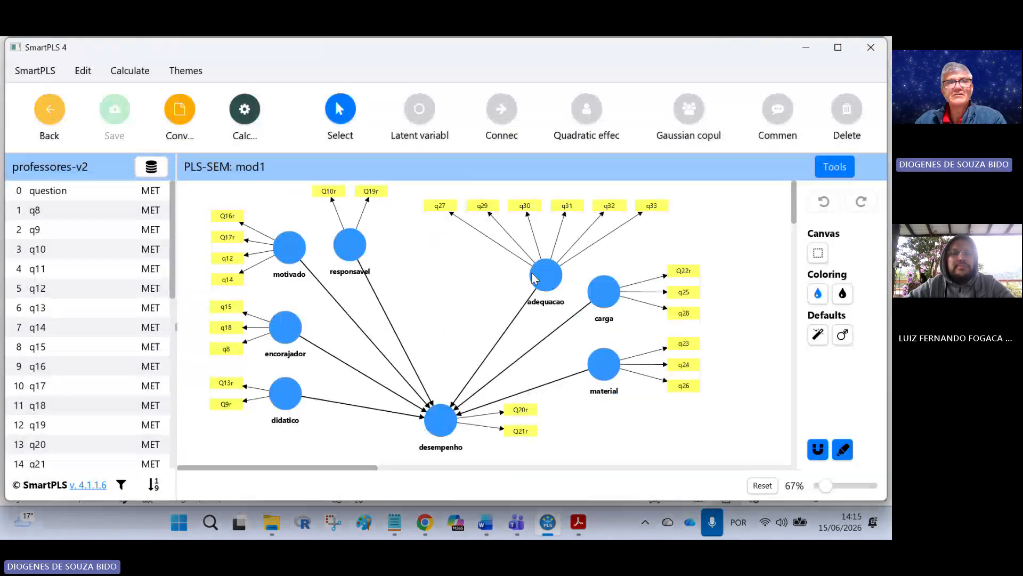
click(263, 116)
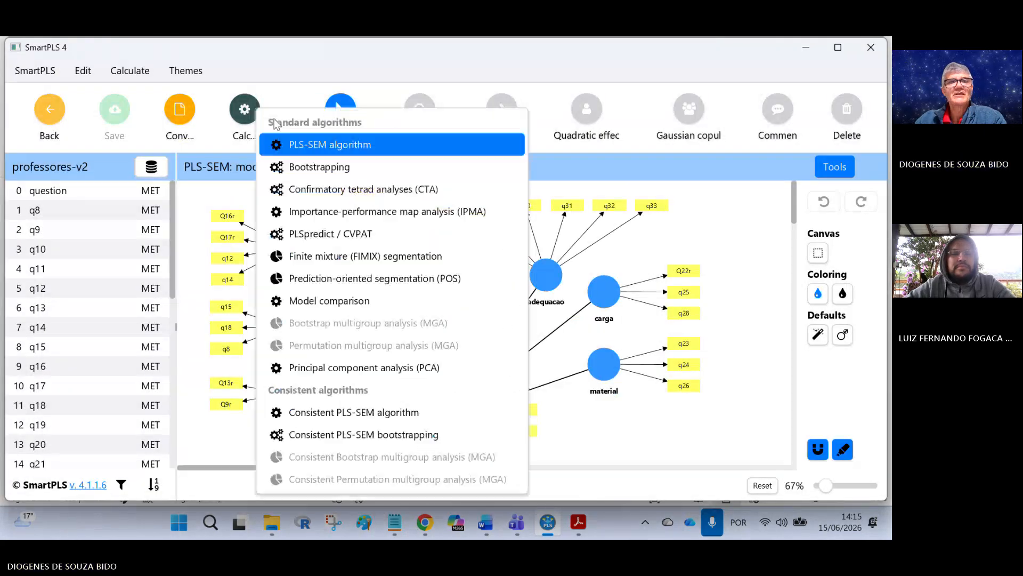
click(367, 146)
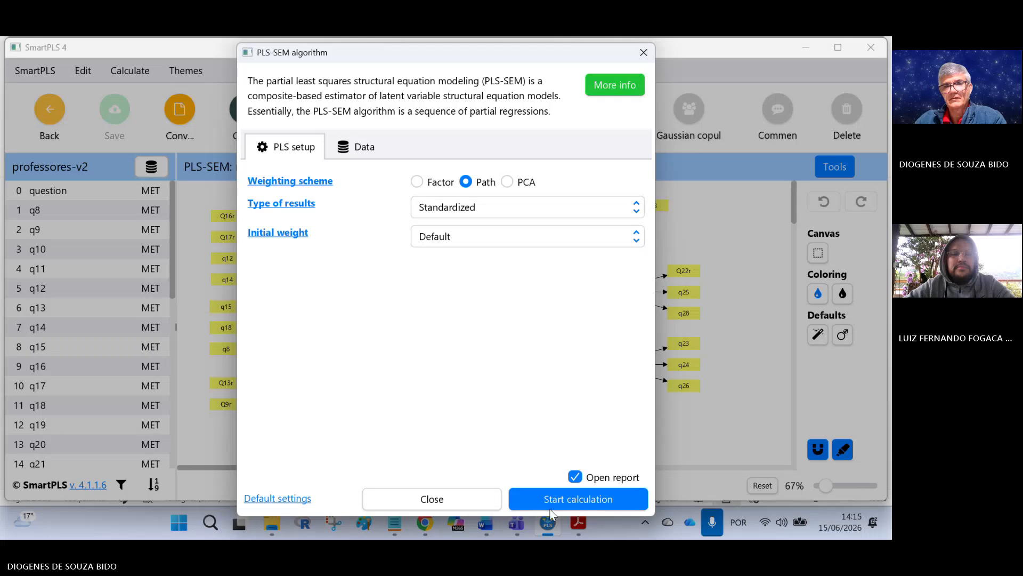
click(551, 501)
click(512, 493)
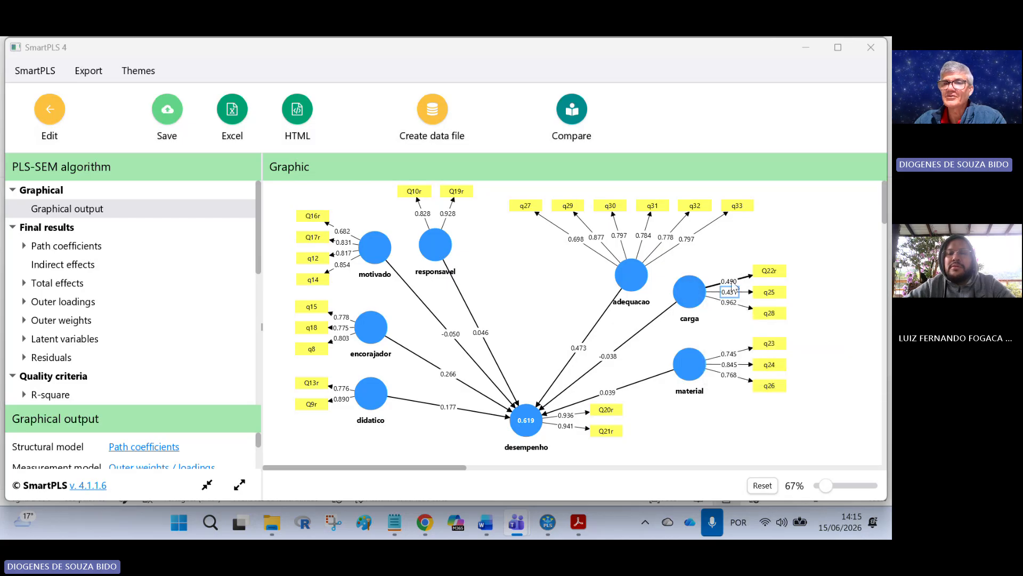
Step: Inspect the desempenho construct's quality criteria in the results graph and return to the model editor
mouse_move(526, 431)
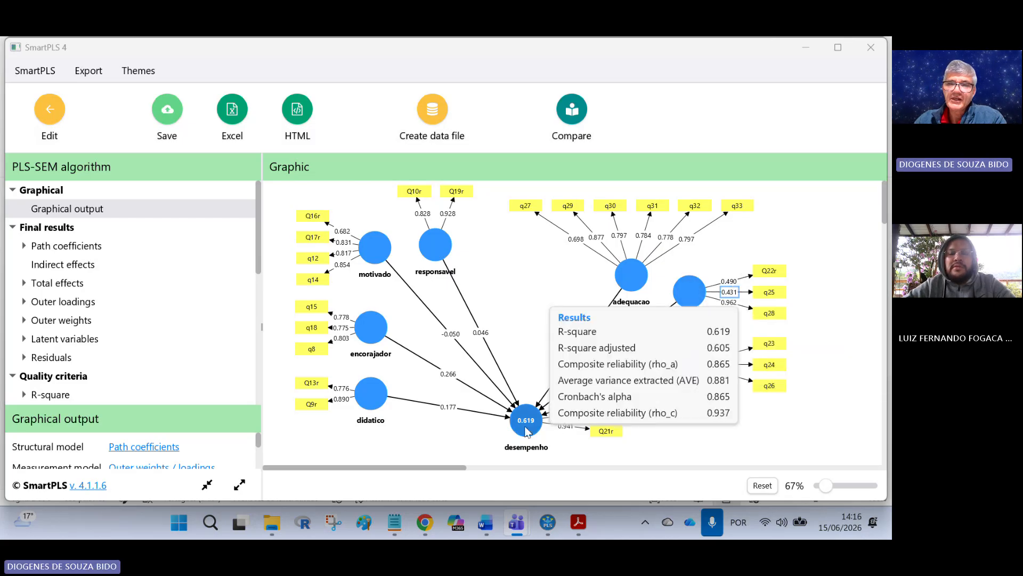
click(573, 458)
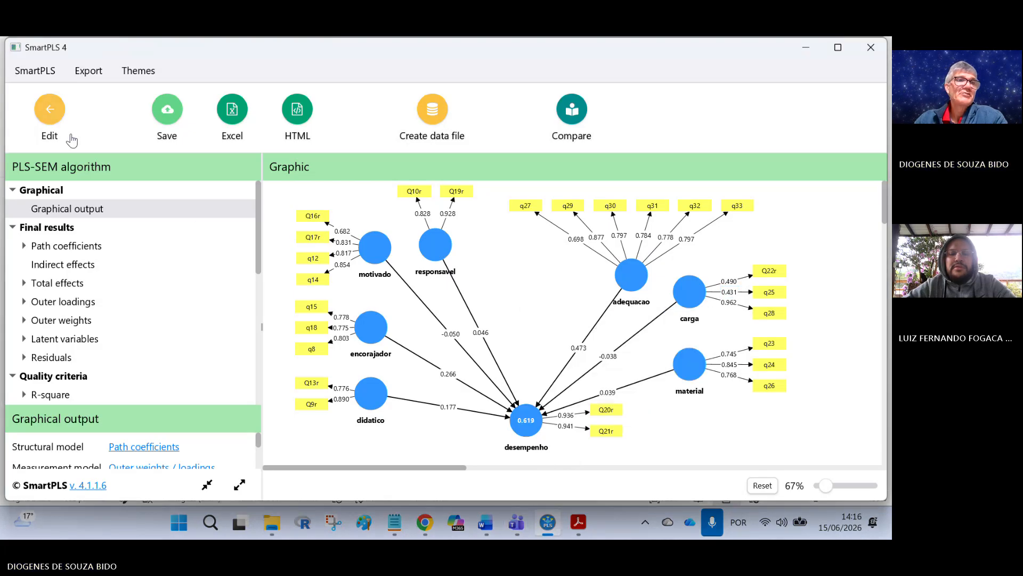
click(56, 118)
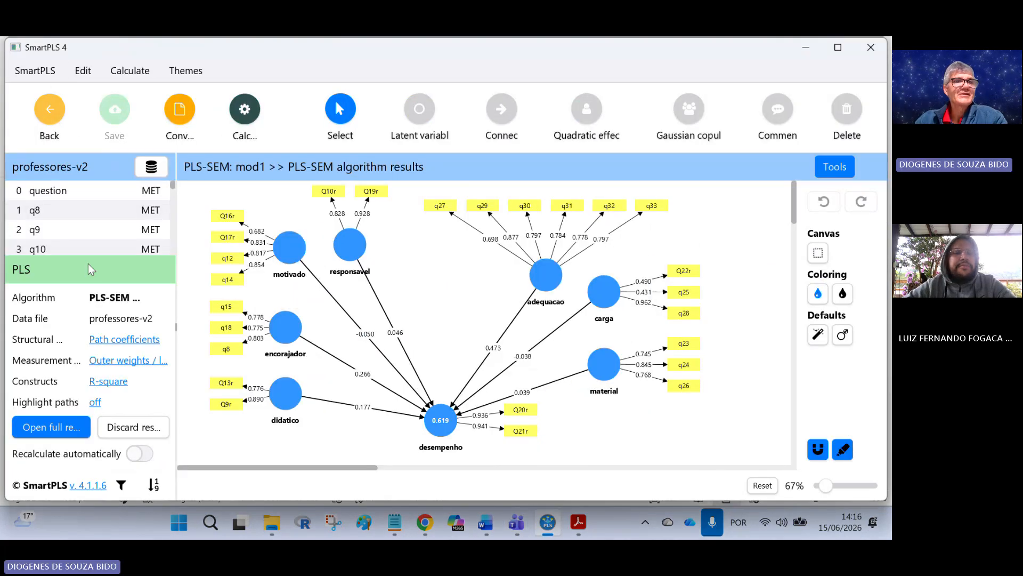
Step: Go back to the workspace and open the mod2 model, then the mod3-two-step model
click(48, 109)
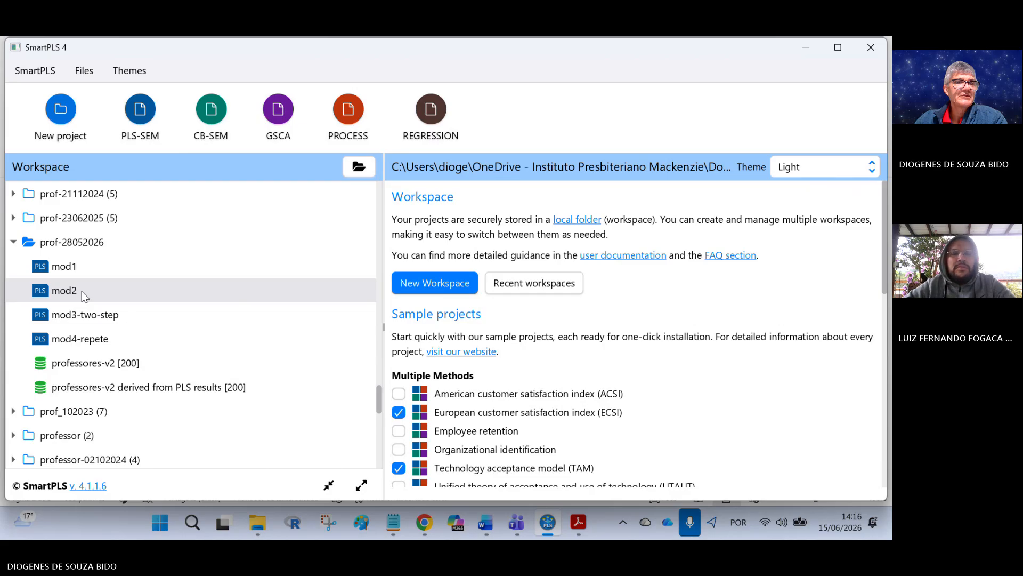
double_click(171, 296)
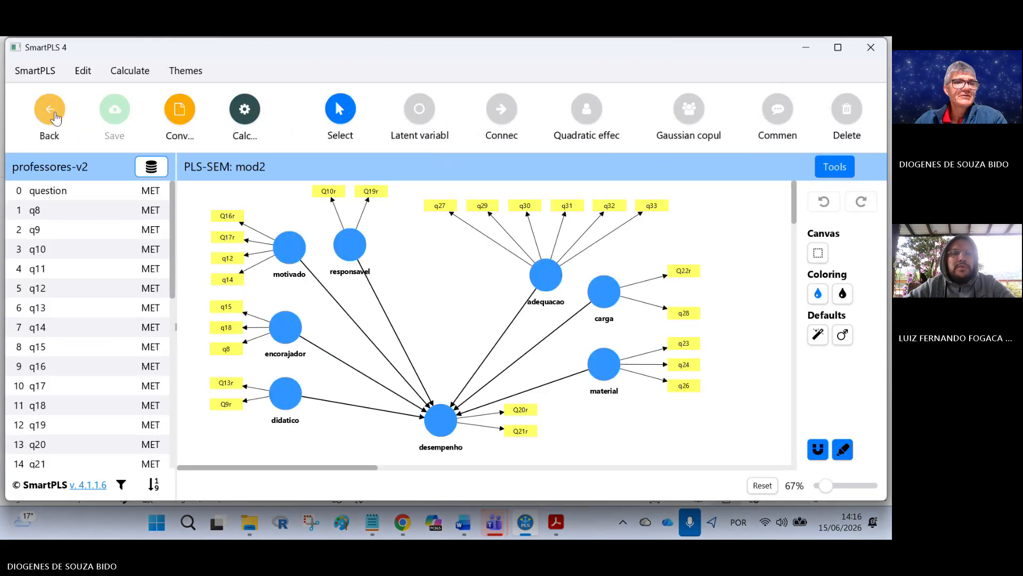
click(68, 131)
double_click(92, 317)
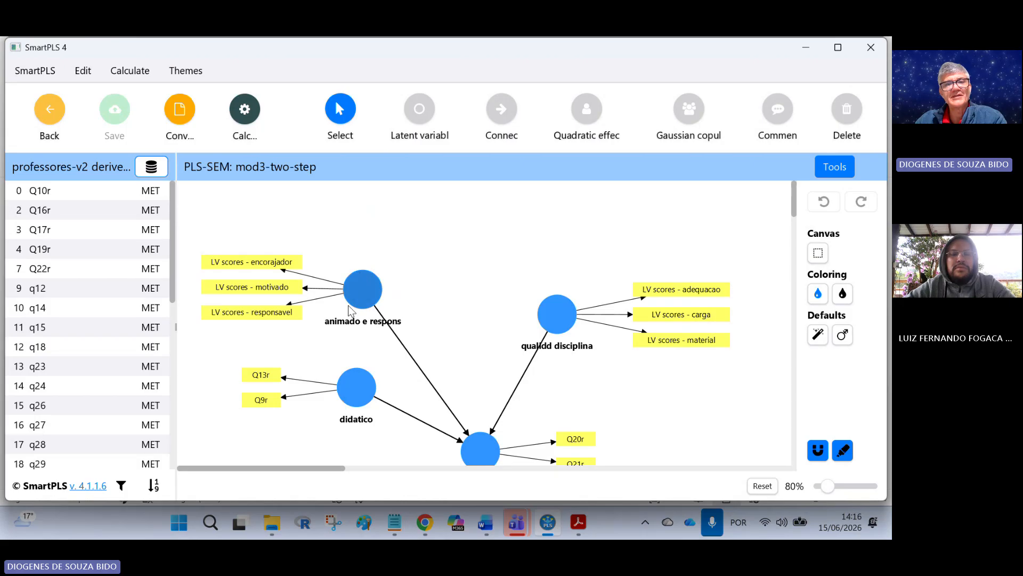
Step: Run the PLS-SEM algorithm on the mod3-two-step model with the default settings
click(245, 109)
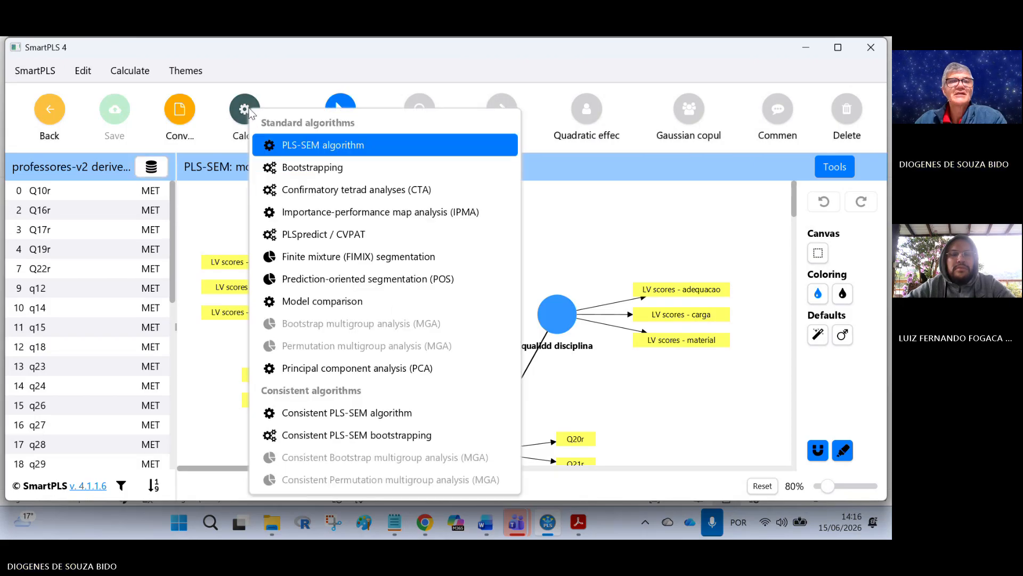
click(307, 149)
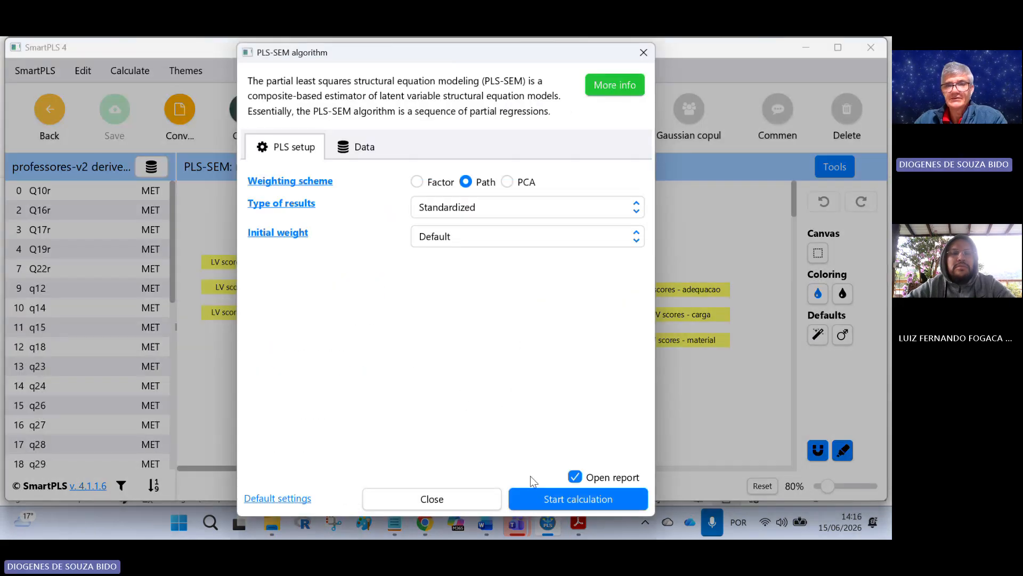
click(536, 493)
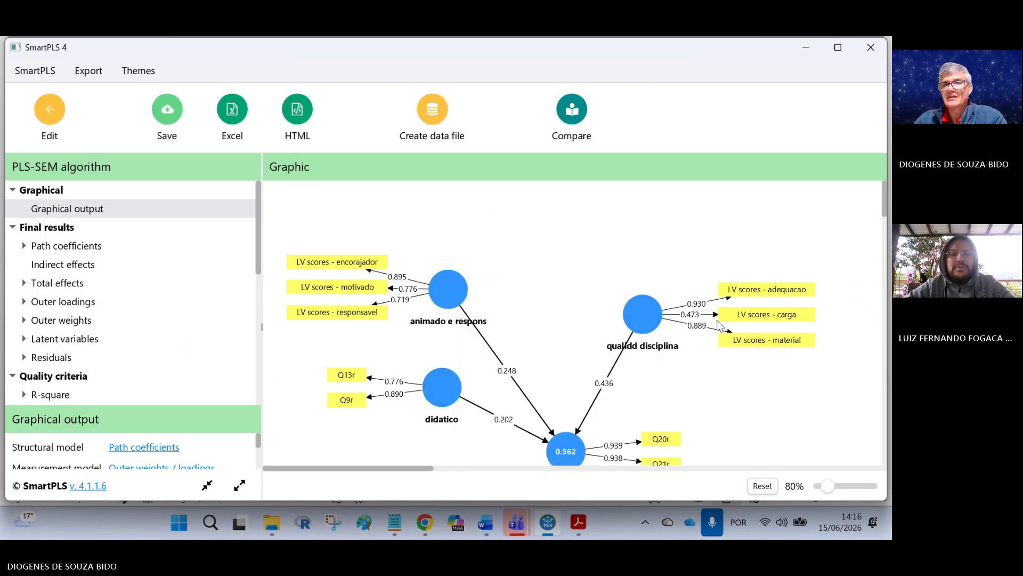
Step: Examine the mod3-two-step results graph, selecting the LV scores - encorajador indicator
scroll(657, 346, down, 3)
scroll(375, 347, up, 2)
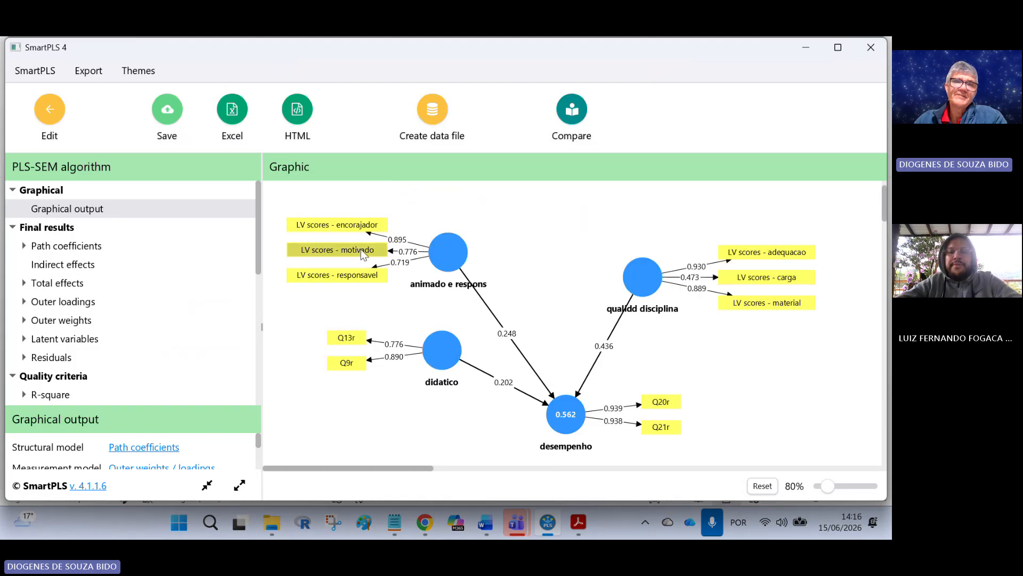
click(307, 225)
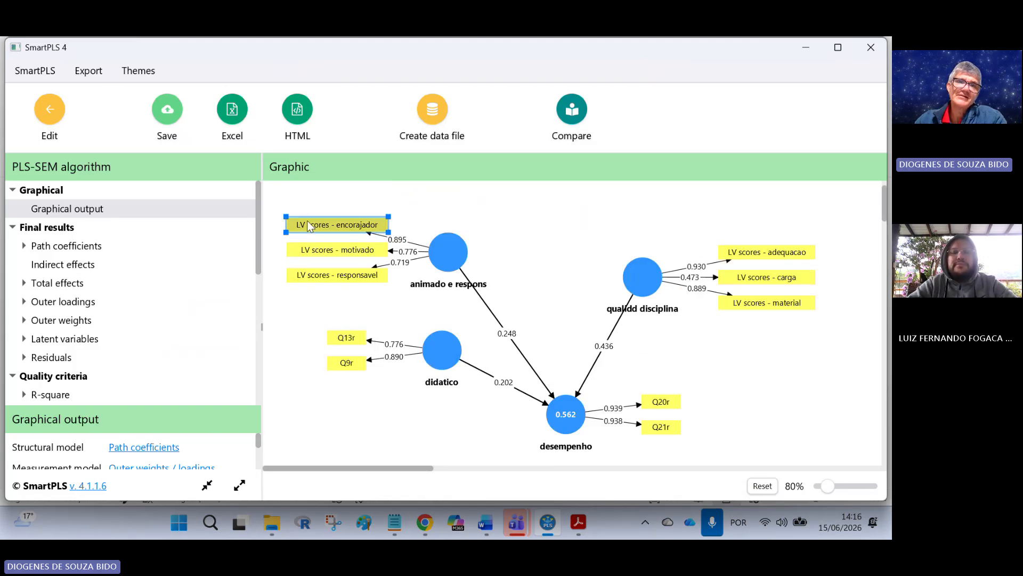
Step: Inspect the quality criteria of the animado e respons and didatico constructs in the mod3-two-step results graph
click(315, 248)
click(311, 273)
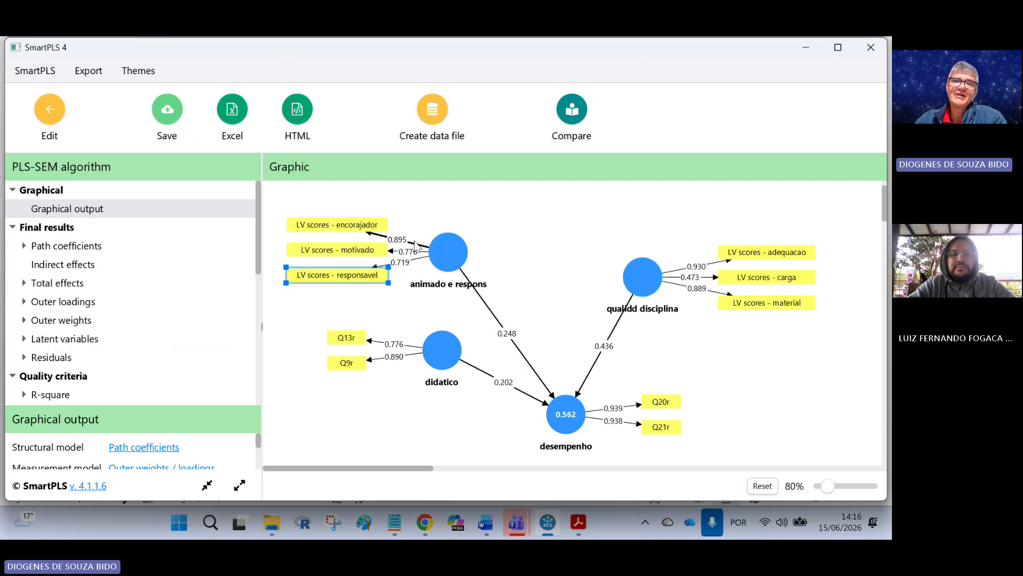
click(442, 259)
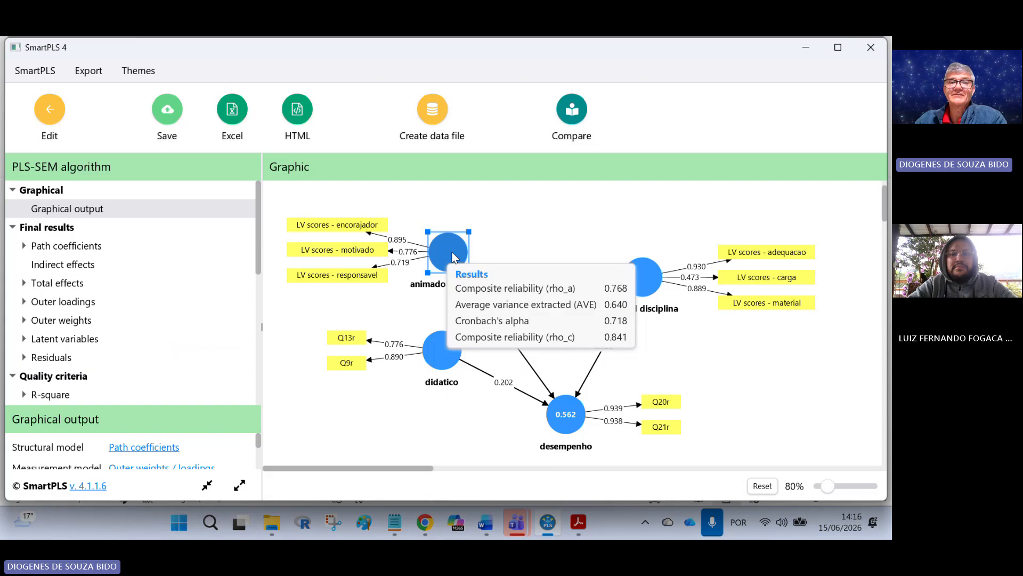
mouse_move(440, 363)
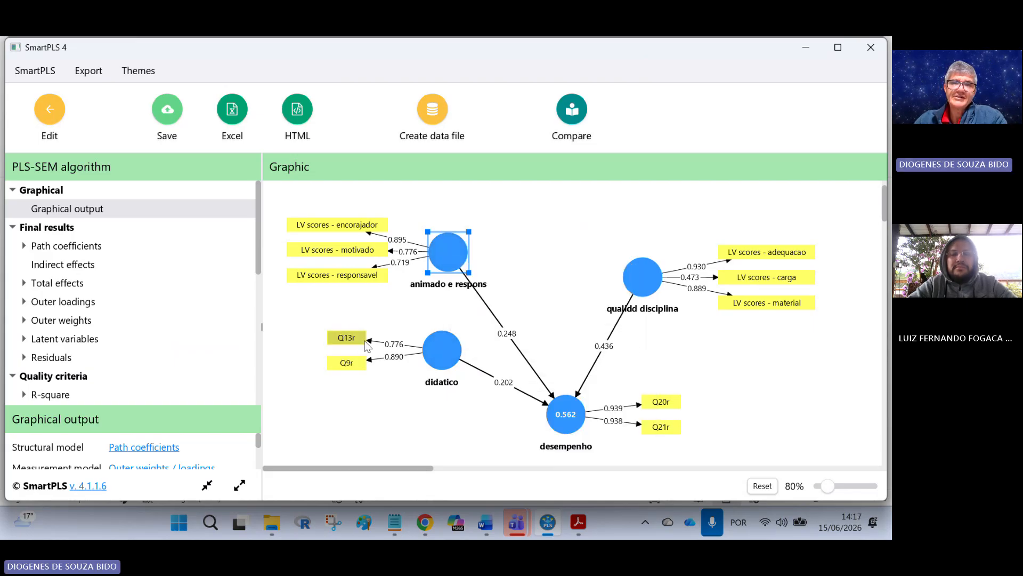
click(449, 358)
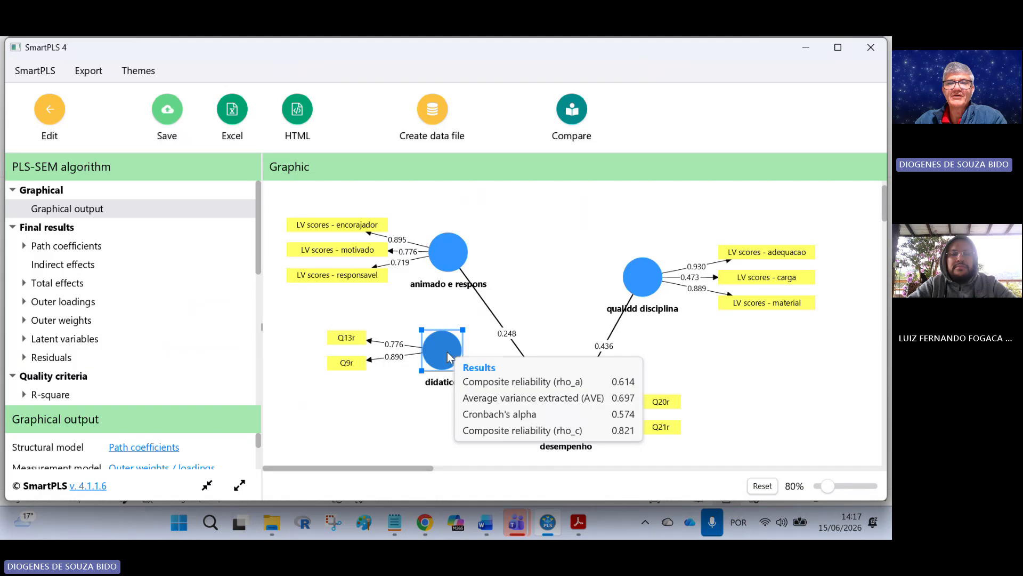
click(526, 283)
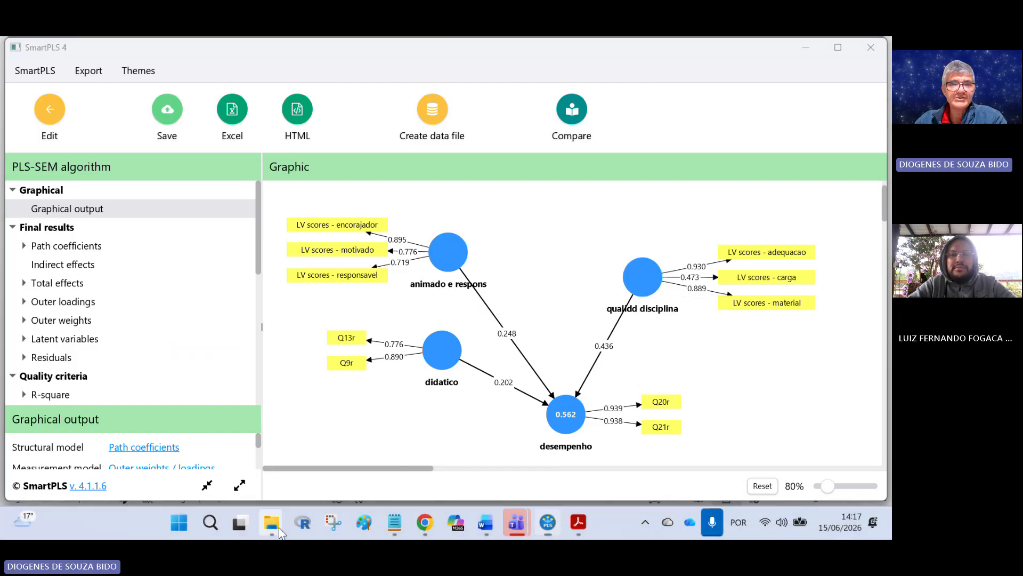
Step: Open the MENDES-DA-SILVA article PDF from the Exemplo_Professor folder and scroll to its Figure 2 structural model
mouse_move(280, 527)
click(318, 412)
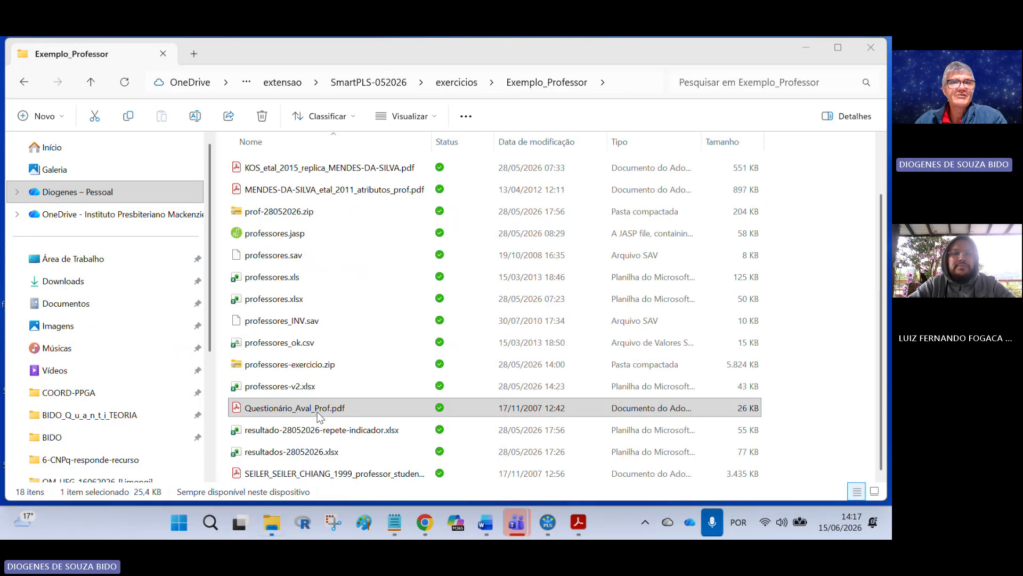
double_click(365, 253)
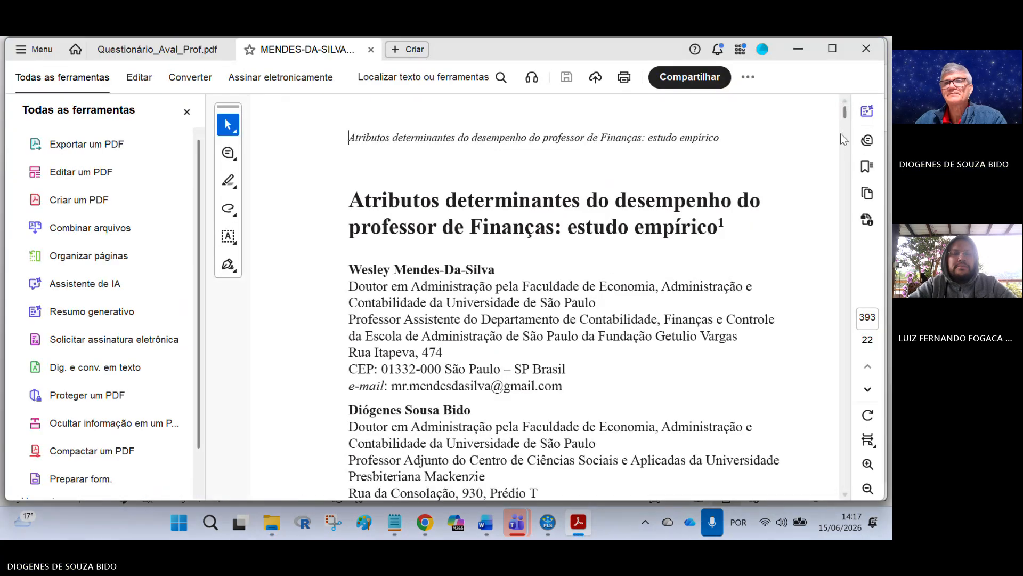
drag(842, 114, 837, 276)
scroll(751, 321, up, 3)
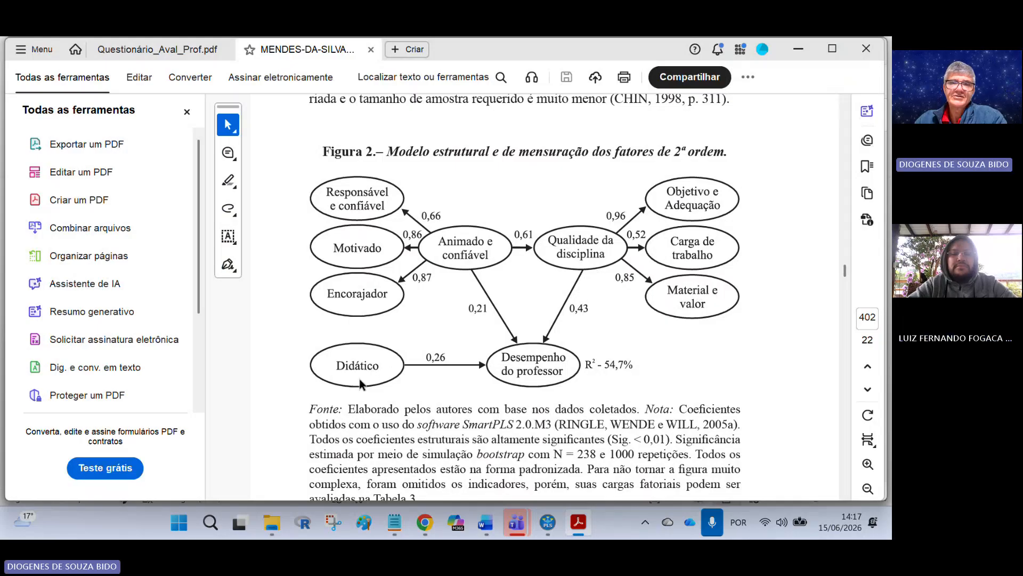
Step: Reposition the didatico and qualidd disciplina constructs in the results graph to resemble the article's figure layout
click(548, 522)
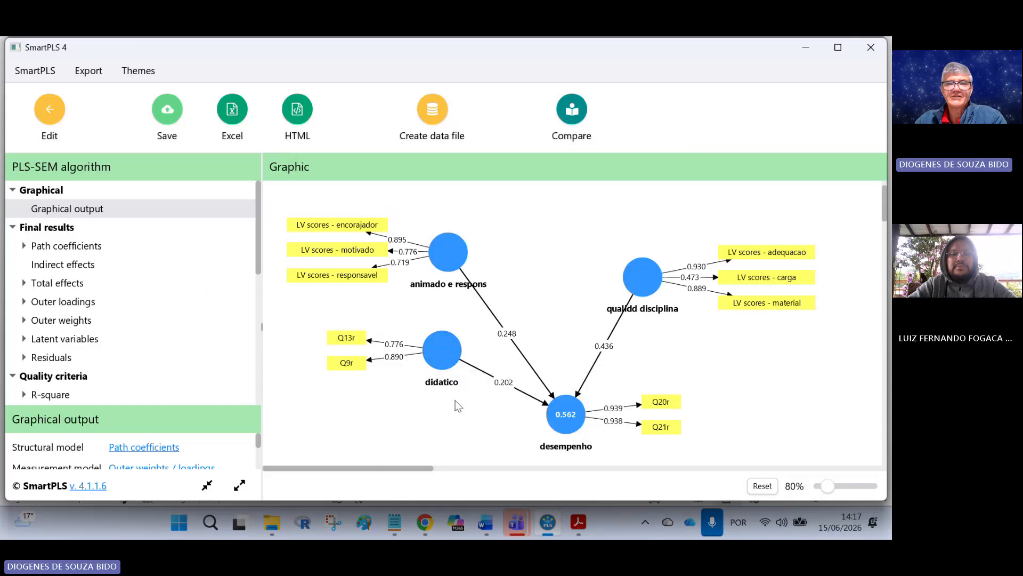
drag(438, 354, 426, 402)
drag(642, 276, 651, 251)
click(579, 522)
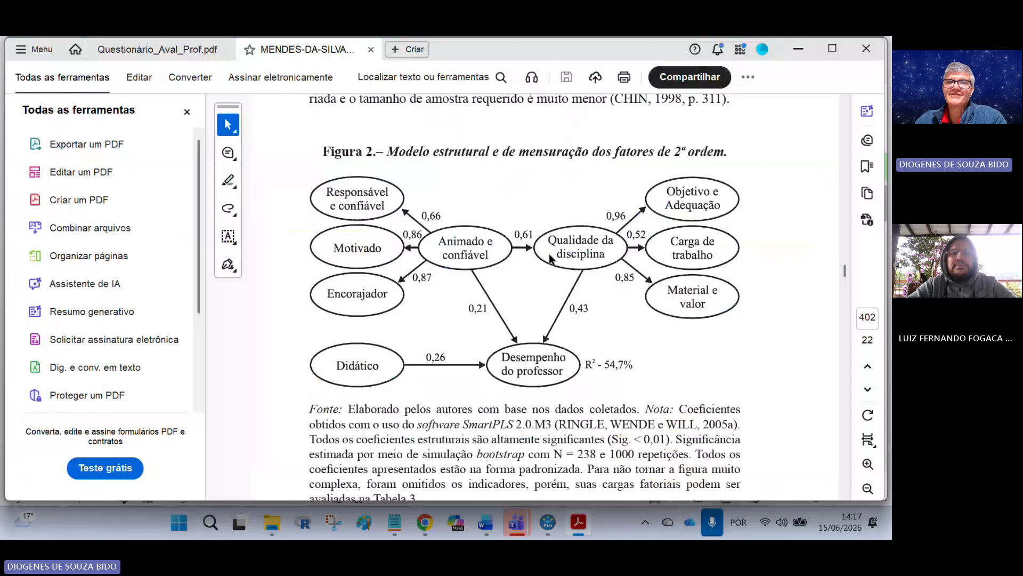
click(586, 520)
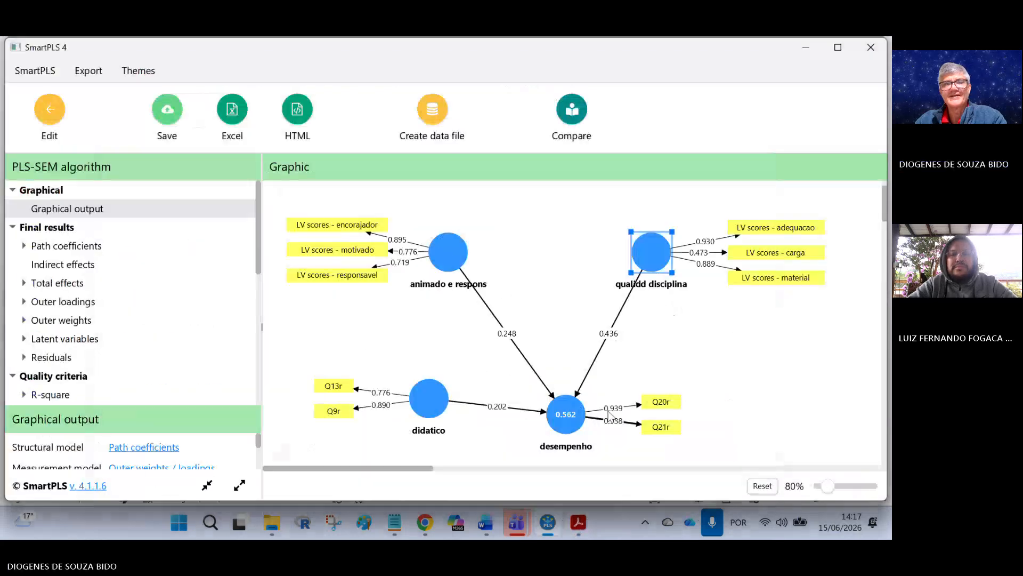
Step: Return to the workspace and reopen the mod3-two-step model for editing
click(50, 109)
click(50, 109)
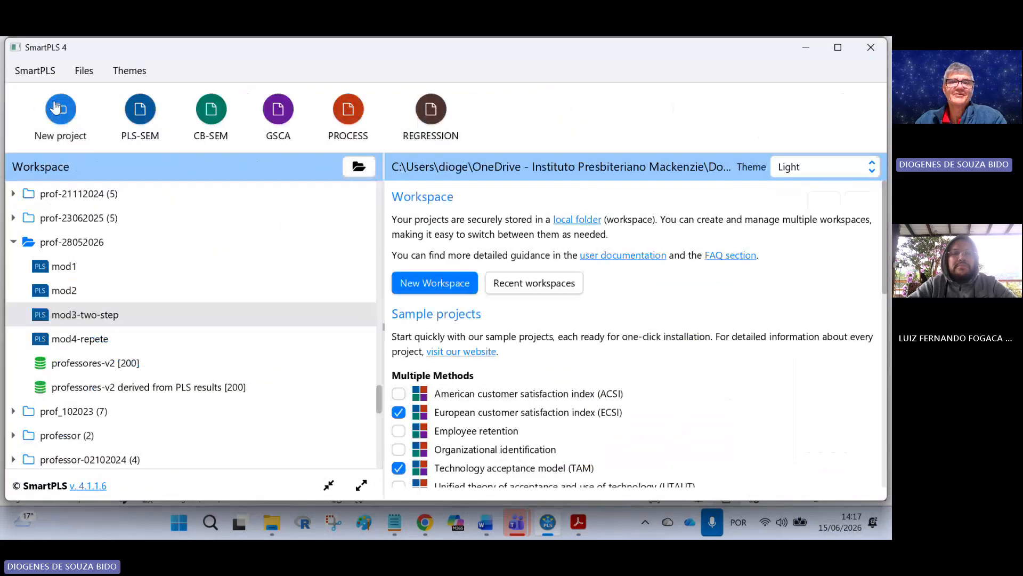
double_click(79, 315)
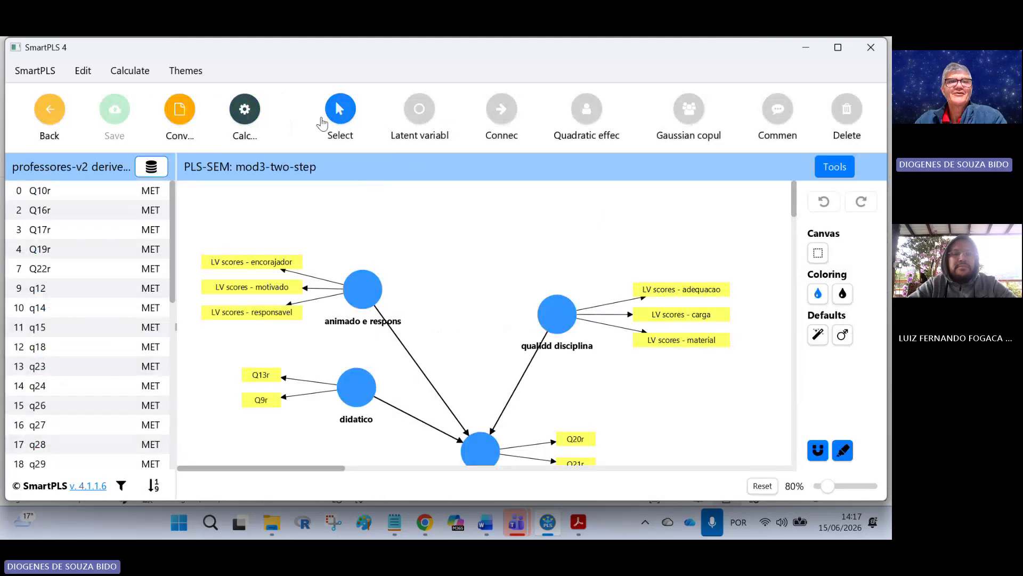
Step: Connect animado e respons to qualidd disciplina with a new structural path
click(244, 109)
click(535, 246)
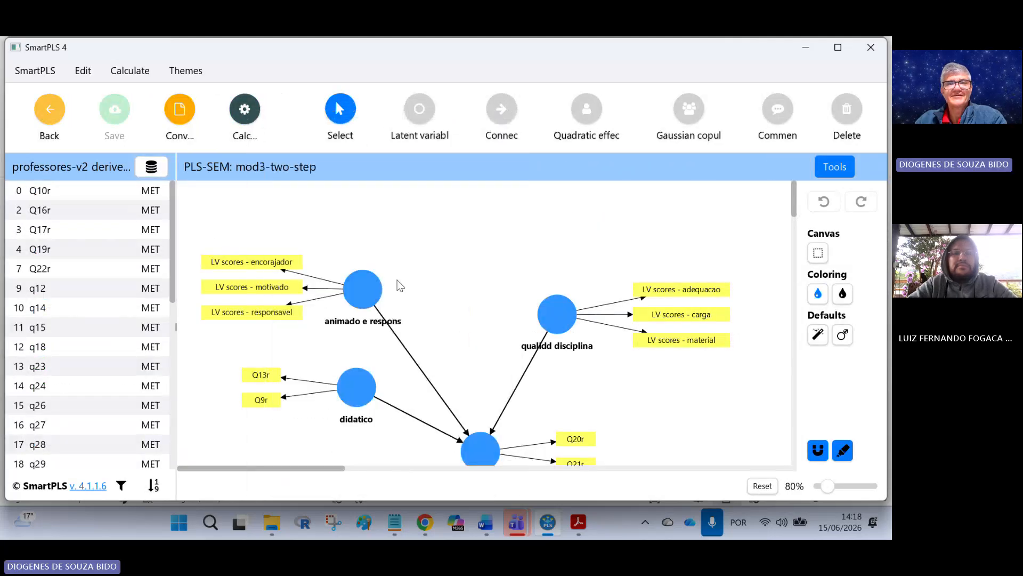
mouse_move(366, 294)
mouse_down()
mouse_move(473, 306)
mouse_move(353, 289)
mouse_move(555, 313)
mouse_up()
click(501, 123)
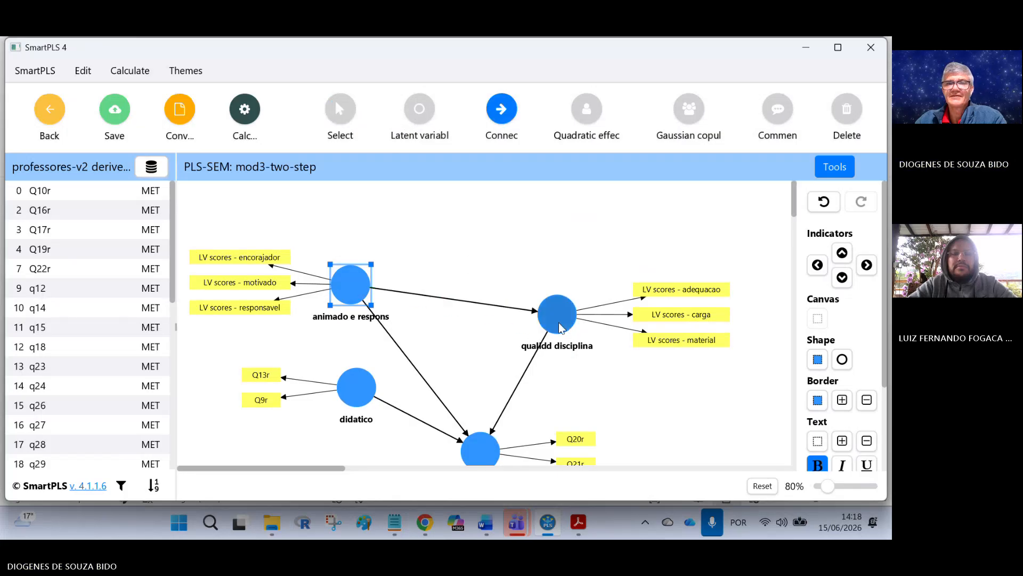
click(338, 115)
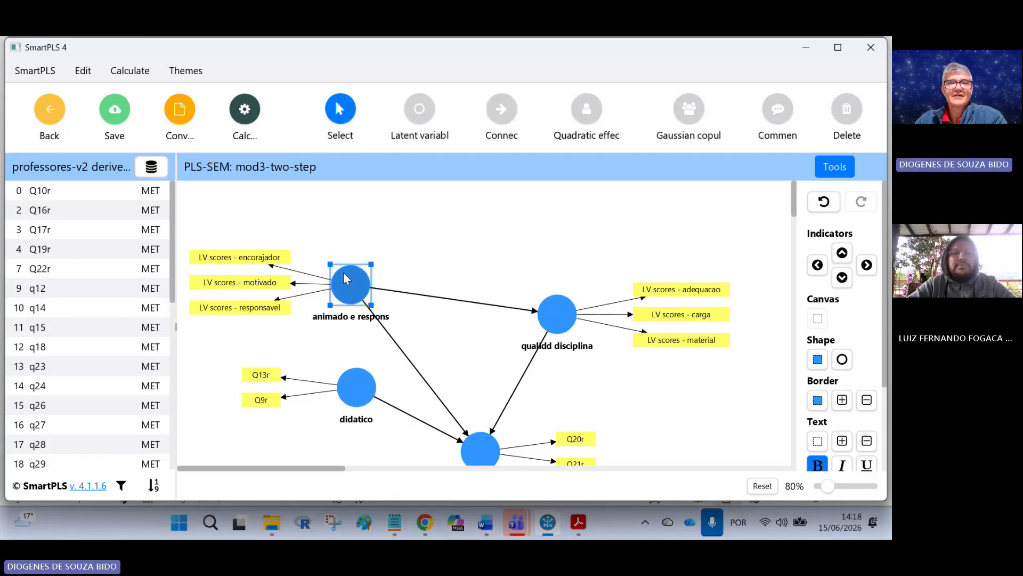
Step: Rearrange animado e respons, qualidd disciplina and desempenho on the canvas so the paths line up
drag(349, 283, 351, 283)
drag(540, 306, 529, 276)
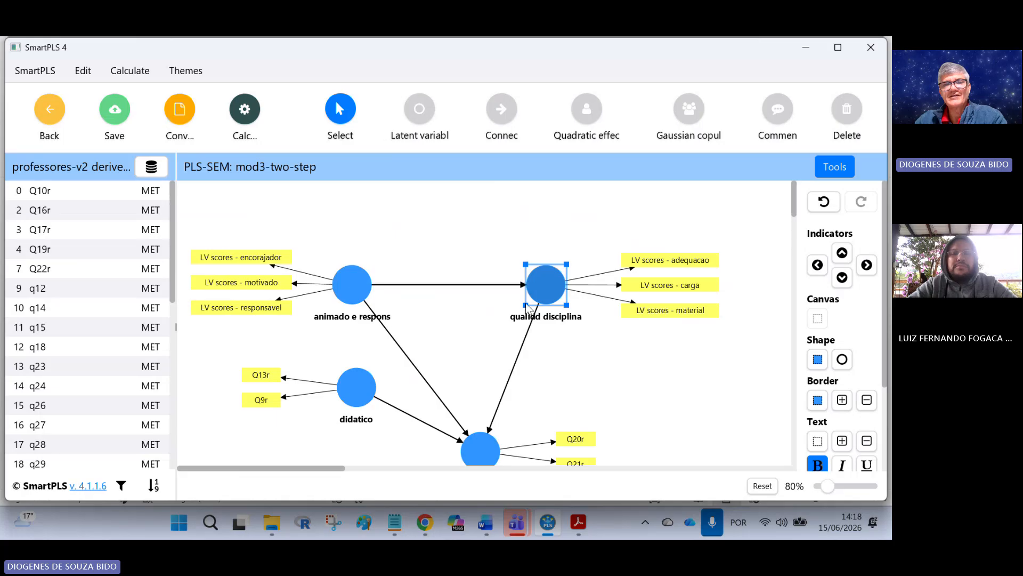
drag(367, 283, 402, 274)
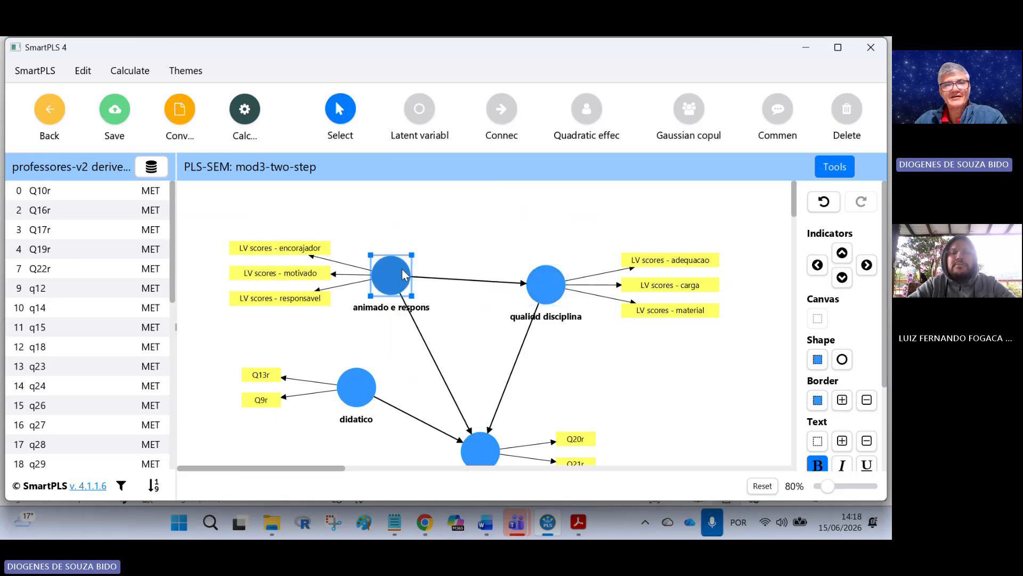
drag(480, 450, 475, 383)
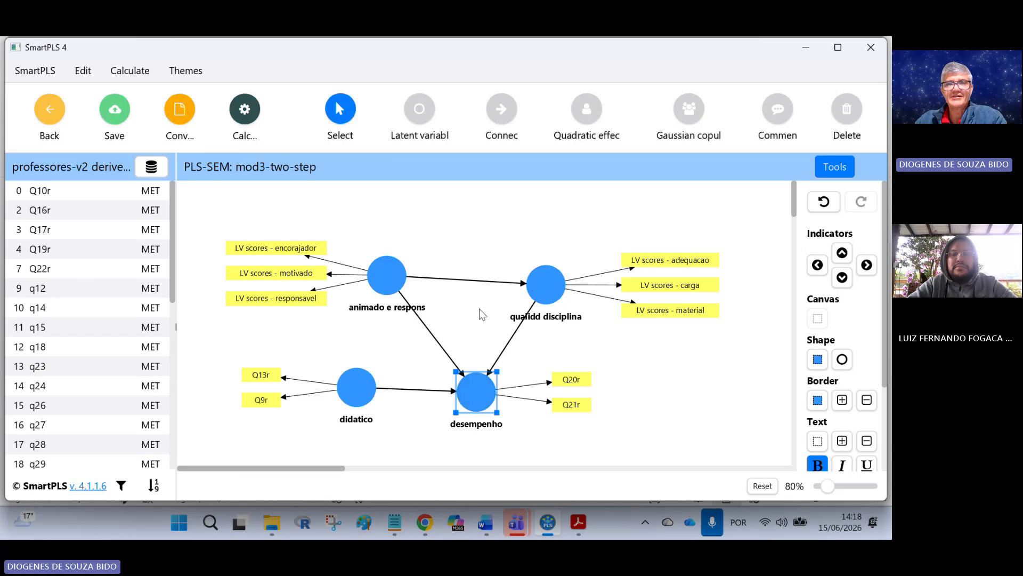
drag(533, 287, 536, 279)
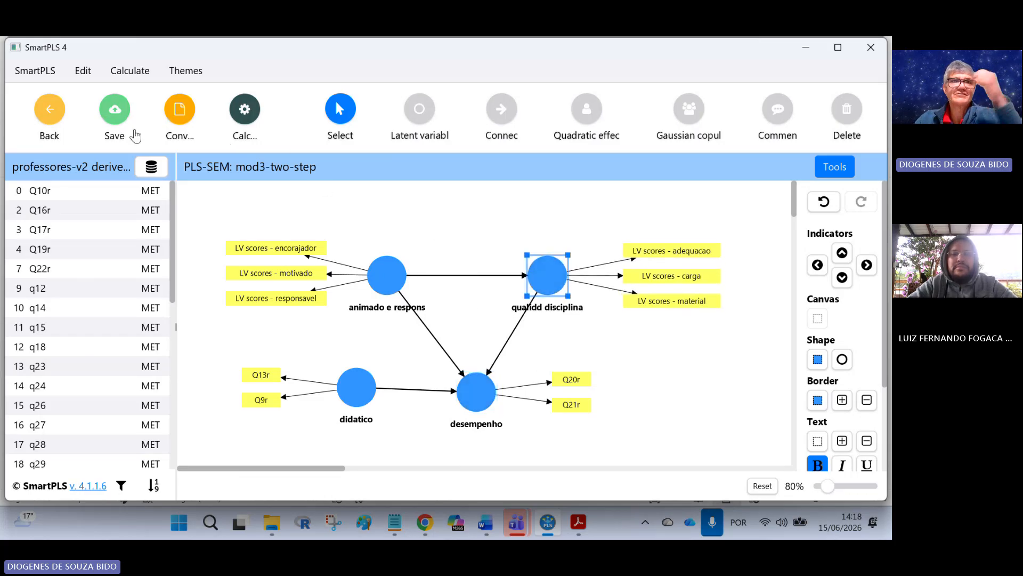
Step: Save the model and run the PLS-SEM algorithm with the default settings
click(121, 120)
click(244, 113)
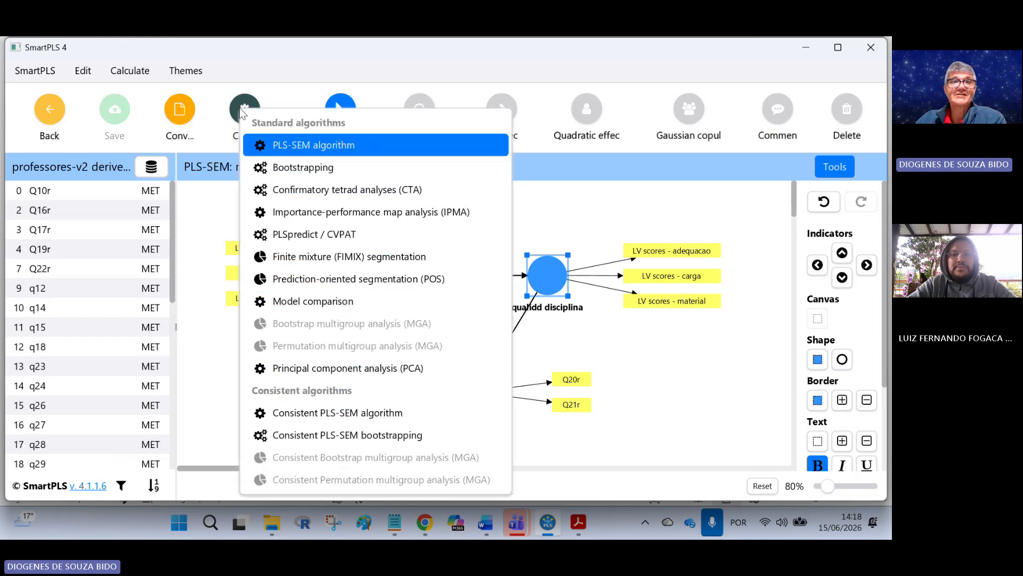
click(277, 145)
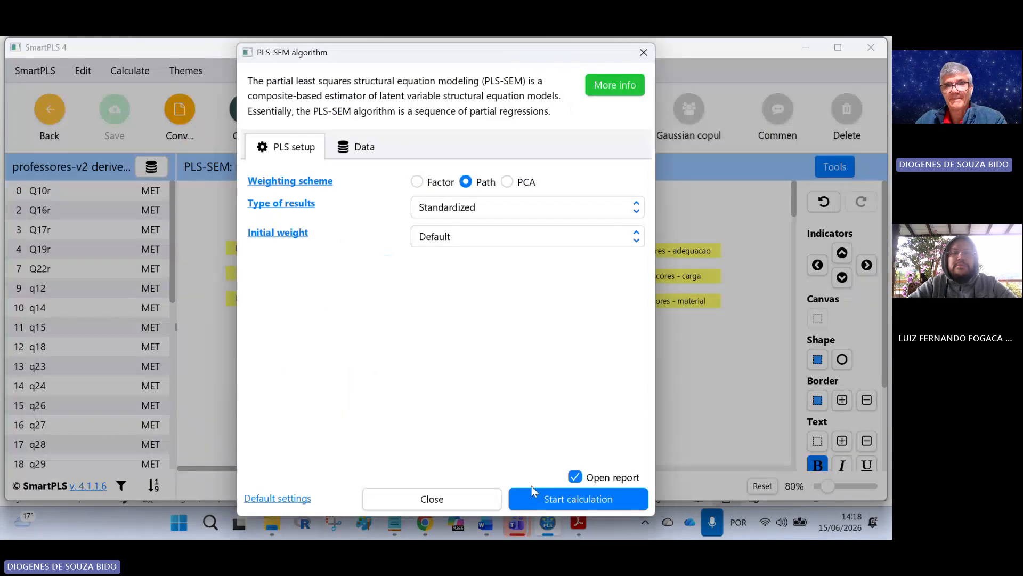
click(539, 501)
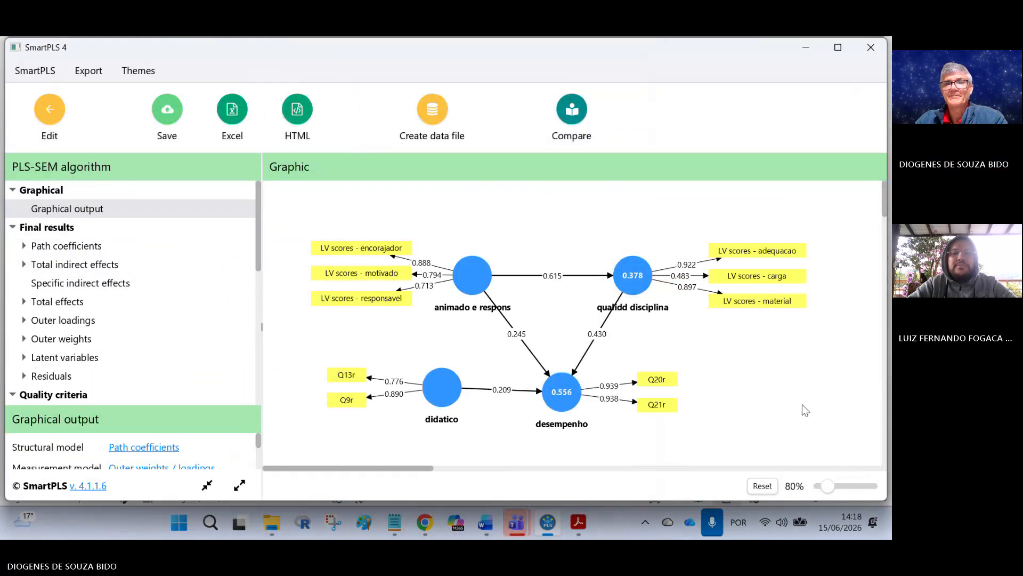
Step: Compare the new results graph with the article's Figure 2 and inspect the didatico construct's quality criteria
click(579, 530)
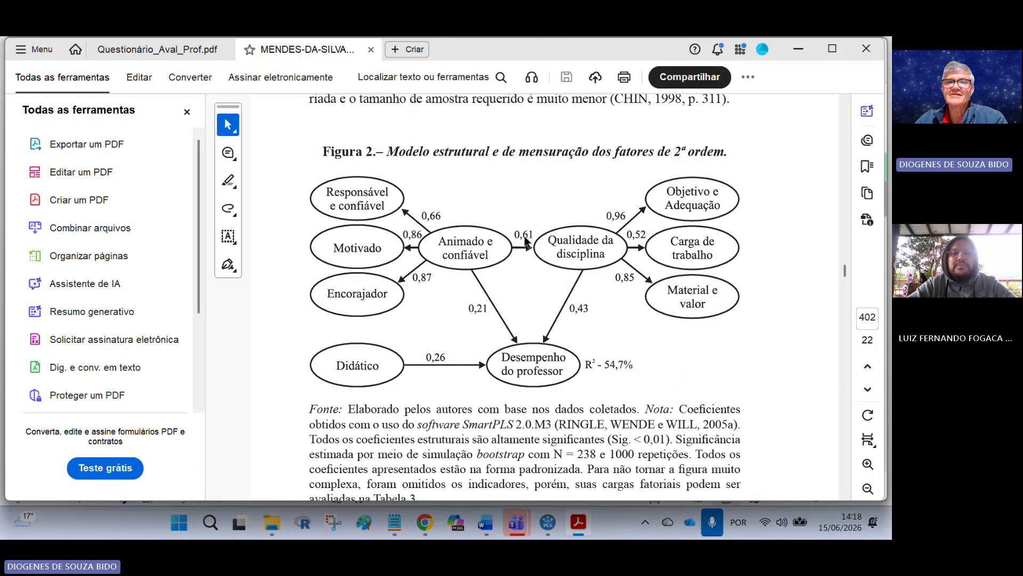
click(584, 527)
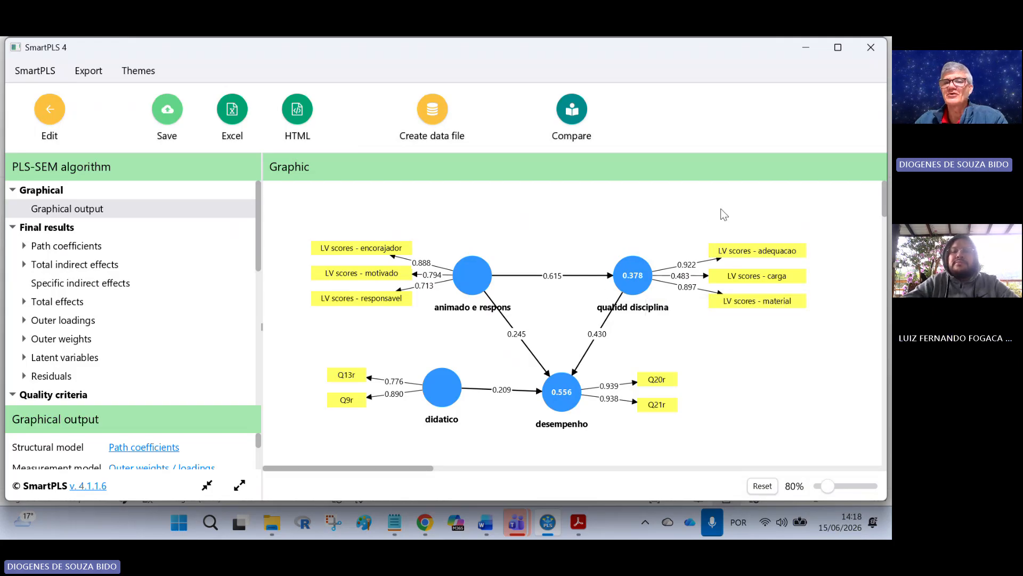
mouse_move(733, 280)
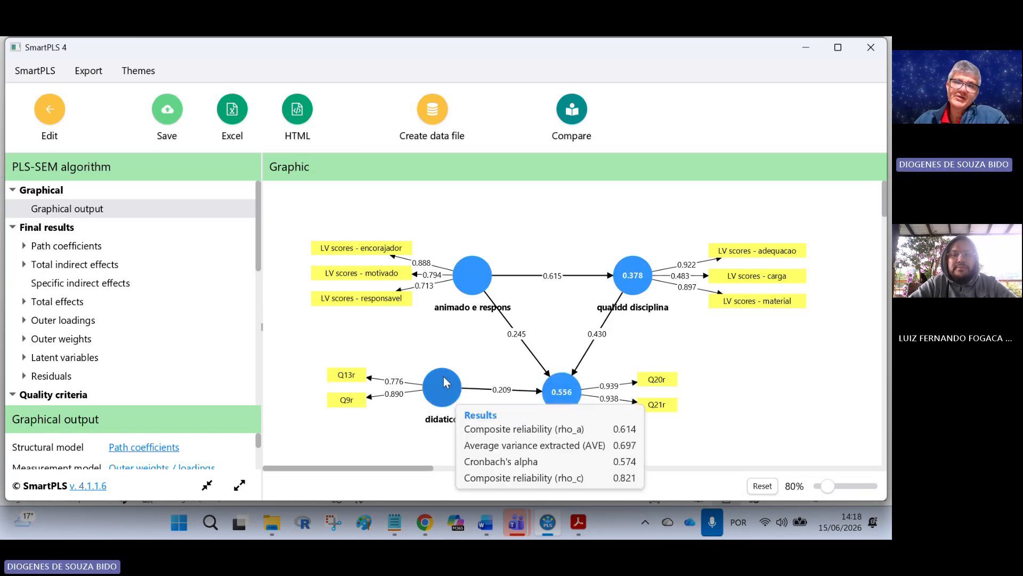
mouse_move(448, 400)
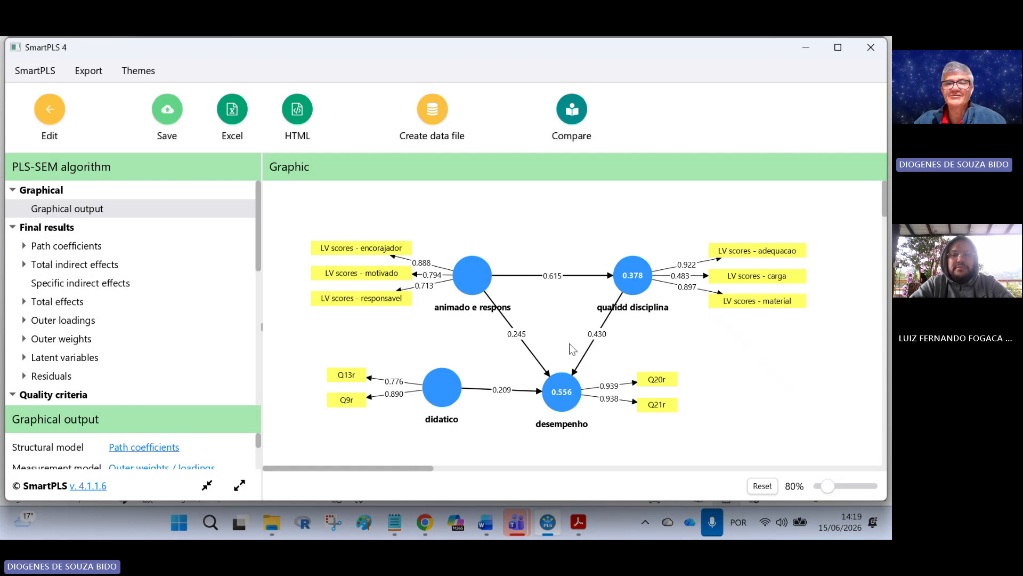
mouse_move(484, 273)
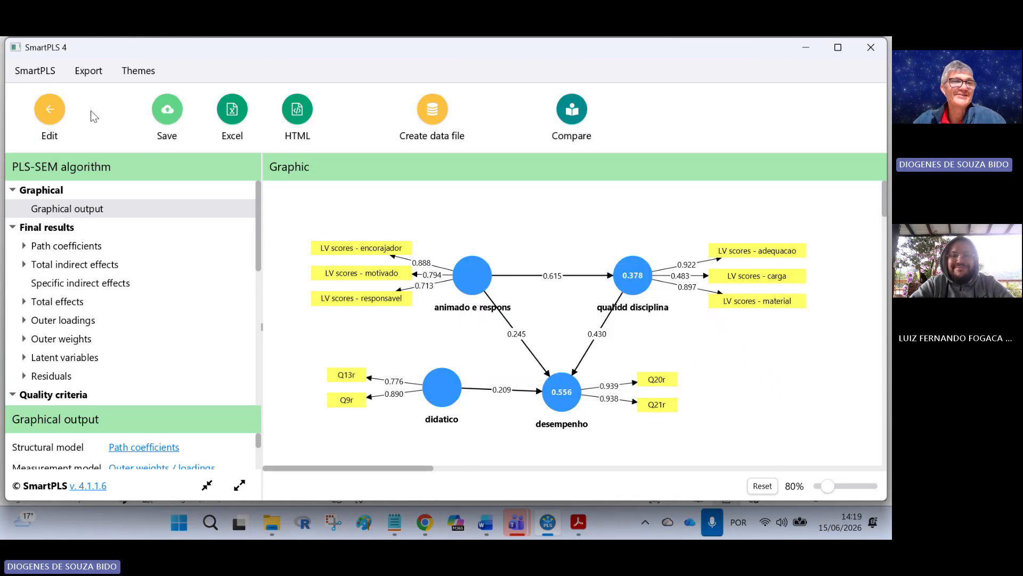
Step: Leave the results view and open the mod4-repete model
click(59, 113)
click(42, 123)
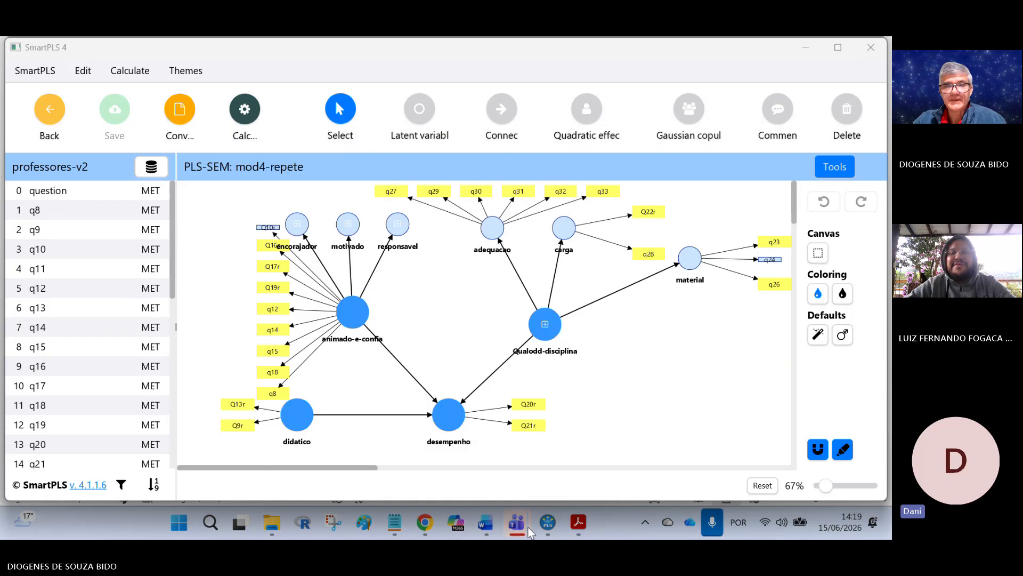
Step: Return to the workspace from the mod4-repete model
mouse_move(516, 523)
click(440, 443)
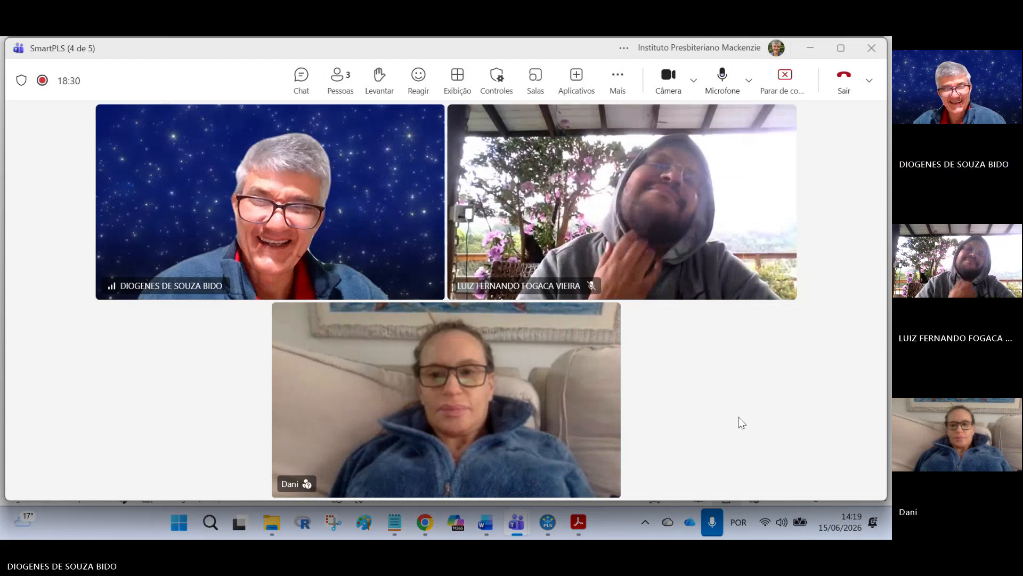
click(547, 524)
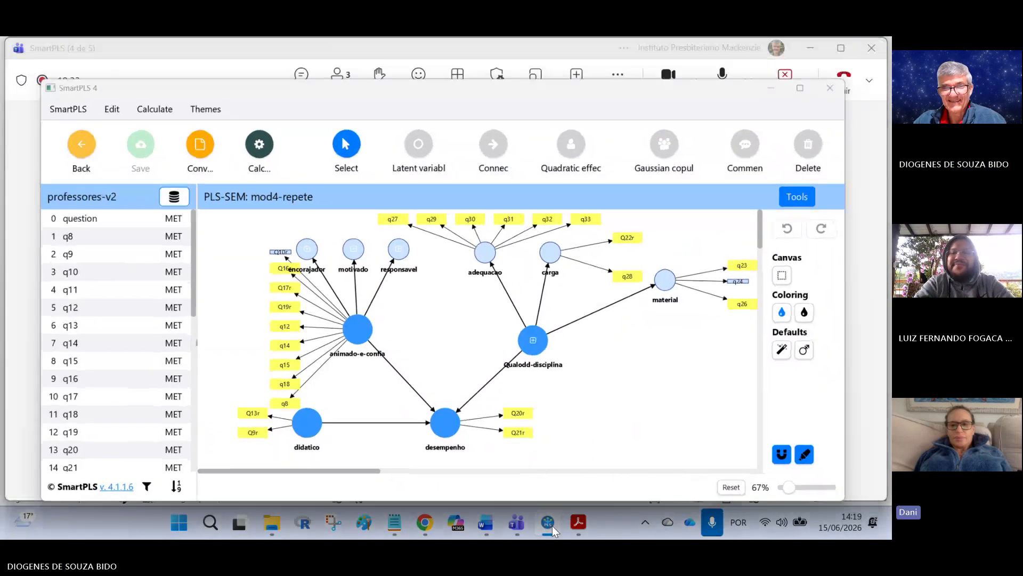
click(550, 525)
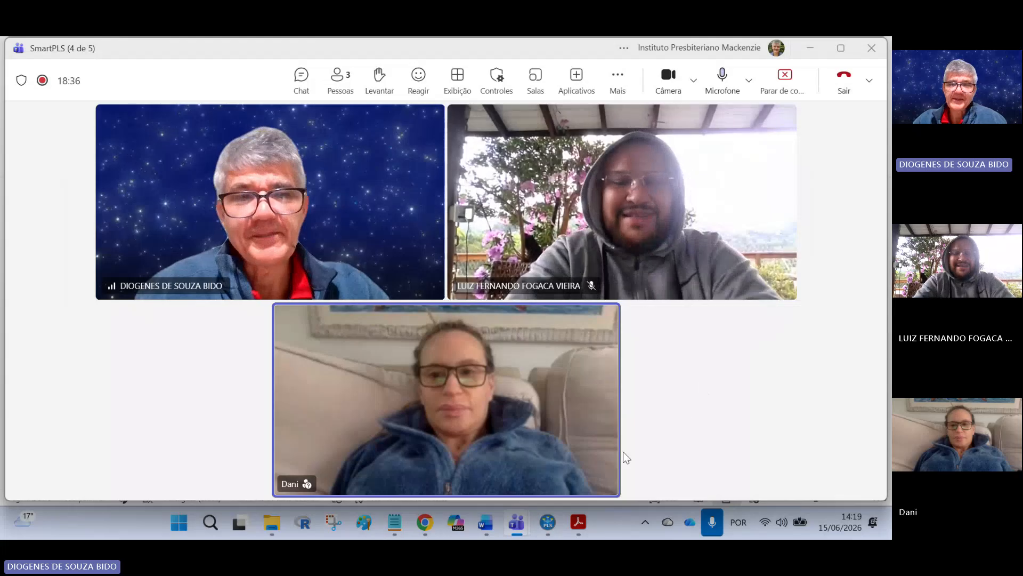
mouse_move(552, 524)
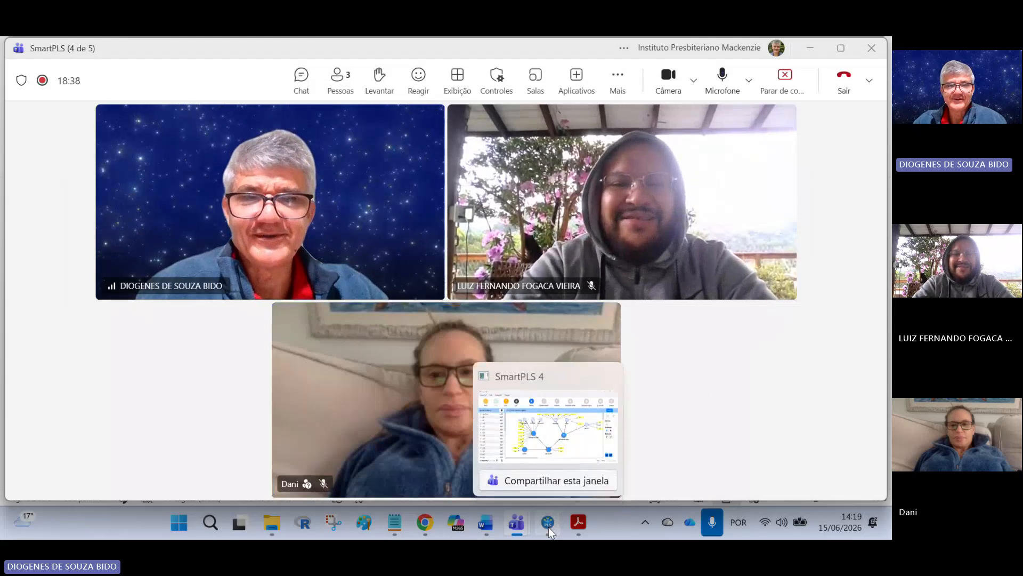
click(547, 430)
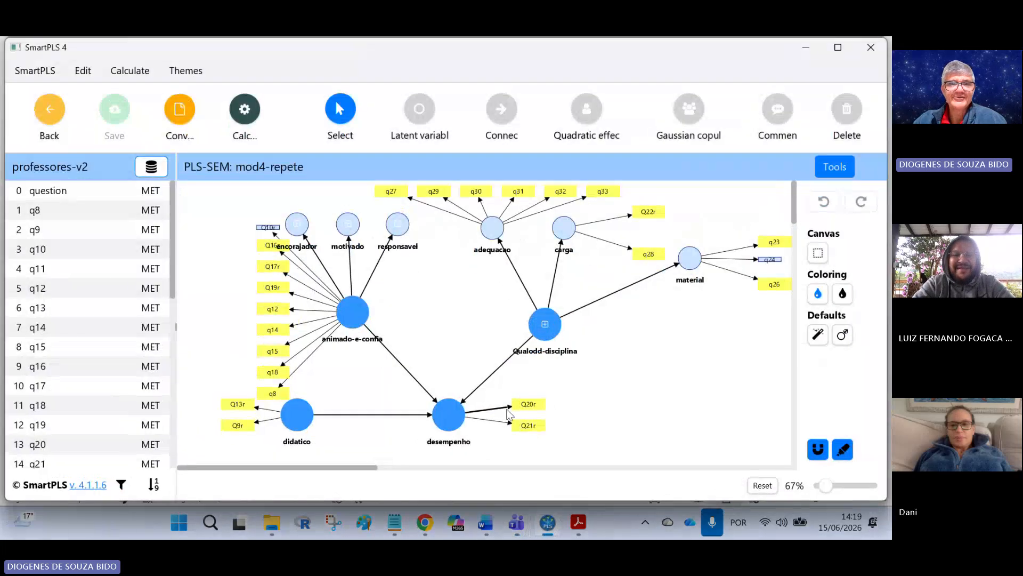
click(56, 106)
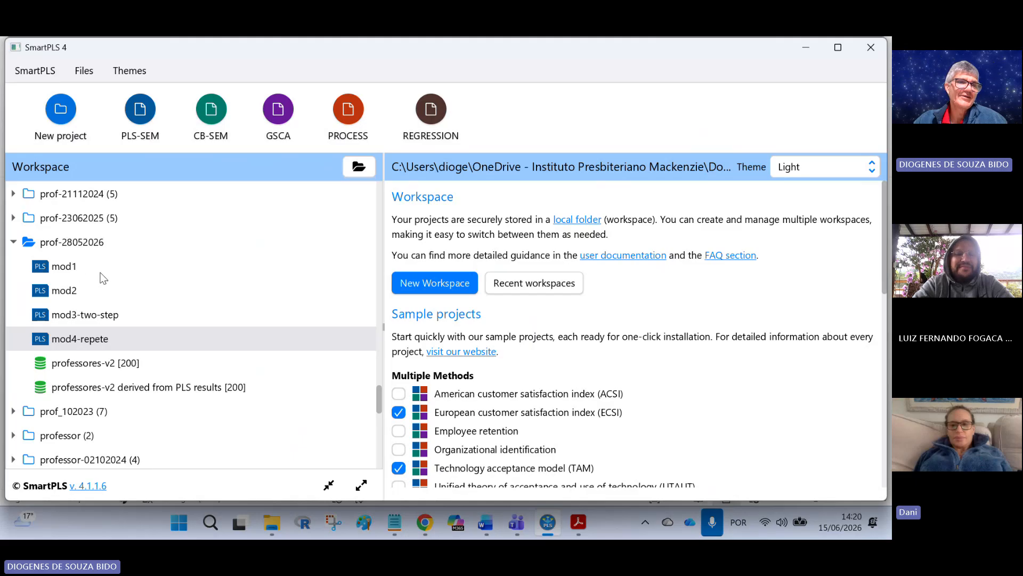
Step: Open the mod1 model and compare it with the article's Figure 2 in the PDF
double_click(72, 269)
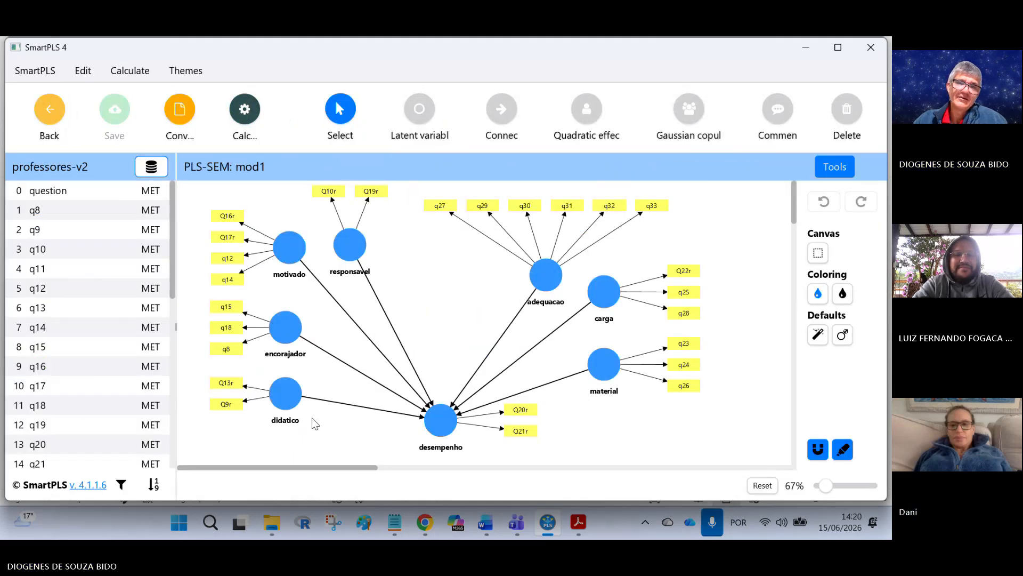
click(578, 522)
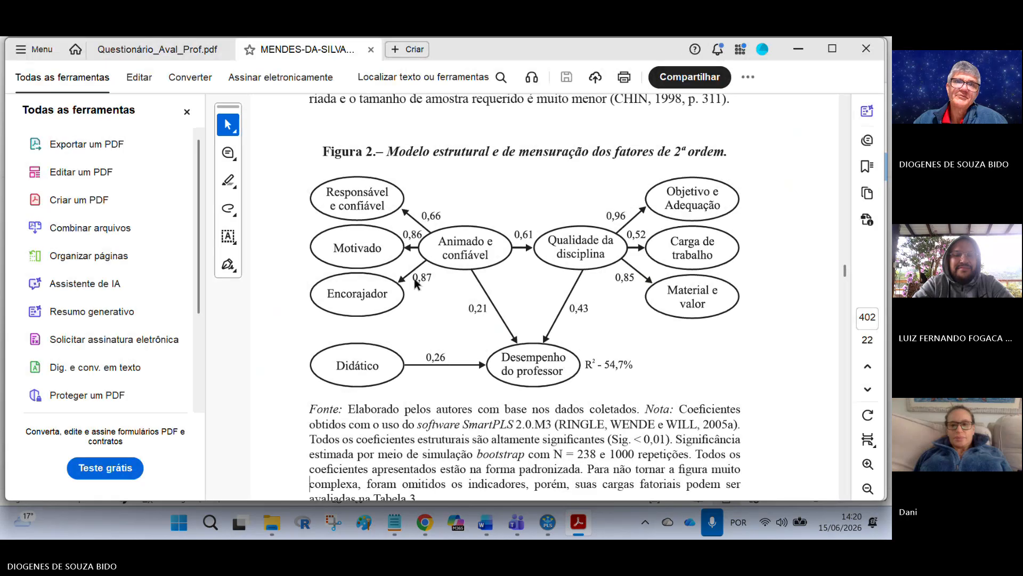
Step: Examine the questionnaire's Part II professor items and Part III course items, highlighting the item blocks
click(186, 48)
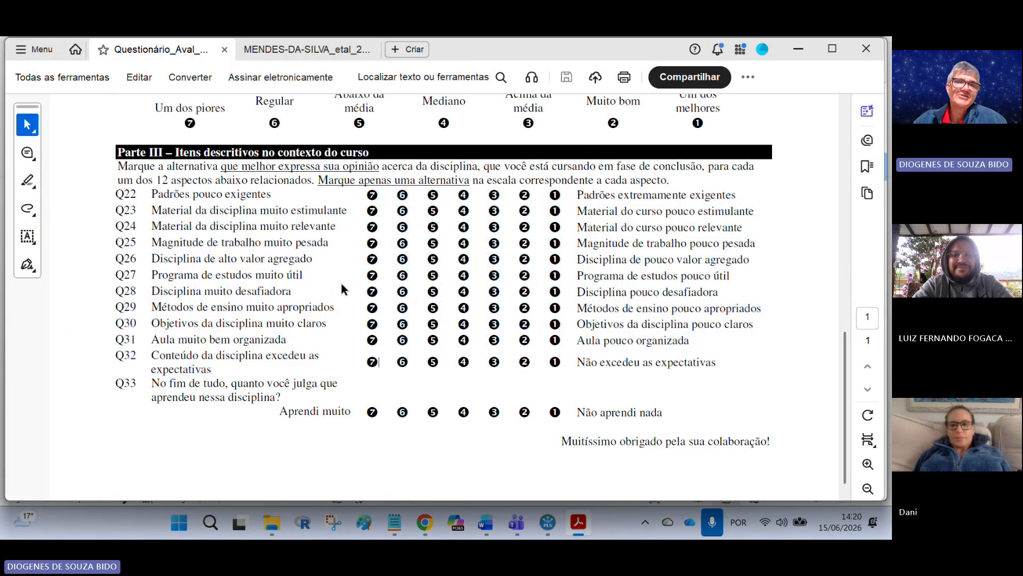
scroll(358, 284, up, 5)
scroll(358, 284, up, 5)
drag(186, 288, 282, 363)
scroll(282, 363, down, 10)
drag(115, 252, 200, 412)
scroll(200, 412, up, 5)
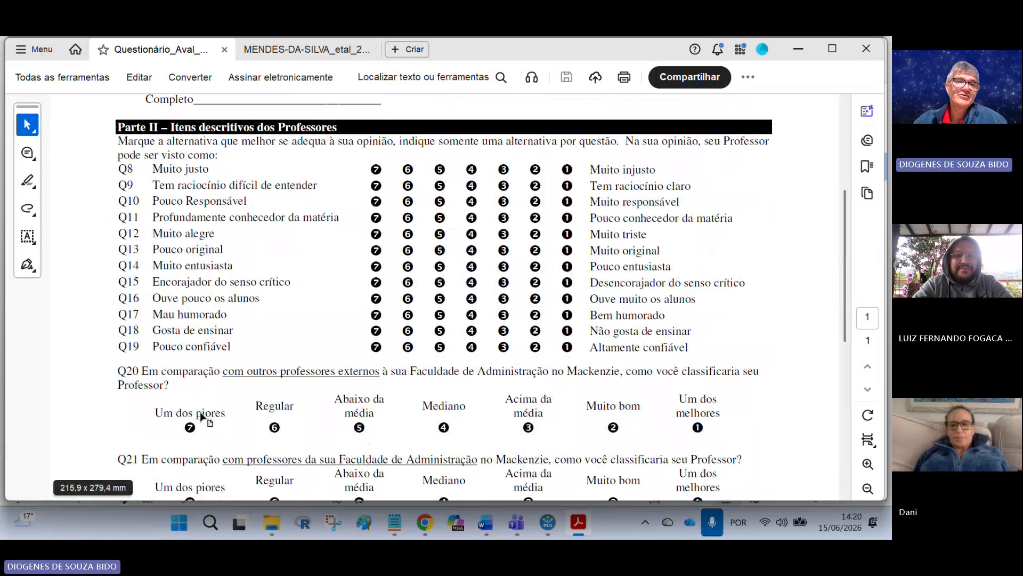
drag(177, 185, 233, 265)
scroll(233, 265, down, 3)
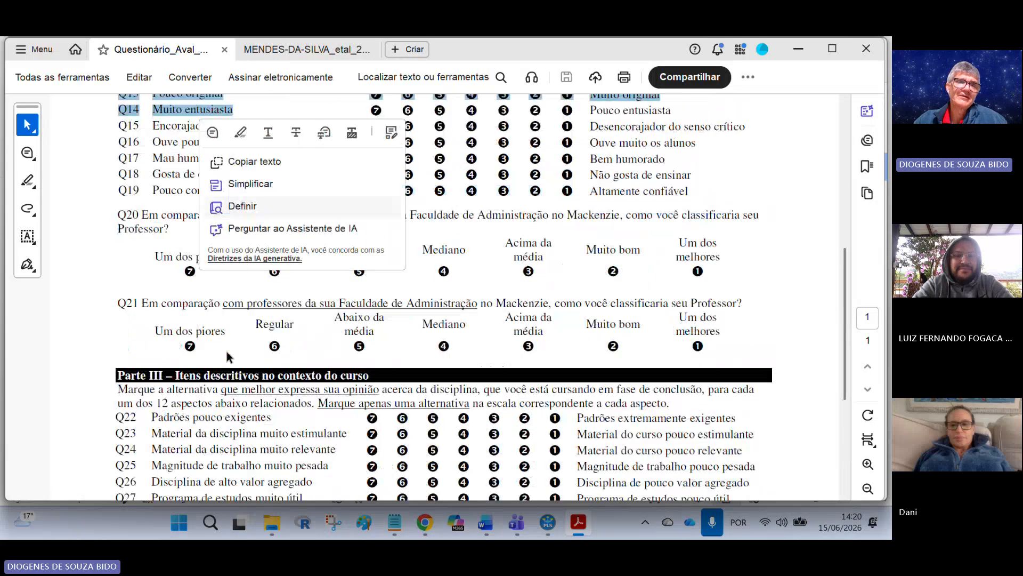
scroll(189, 184, up, 3)
scroll(200, 253, down, 5)
drag(150, 239, 242, 368)
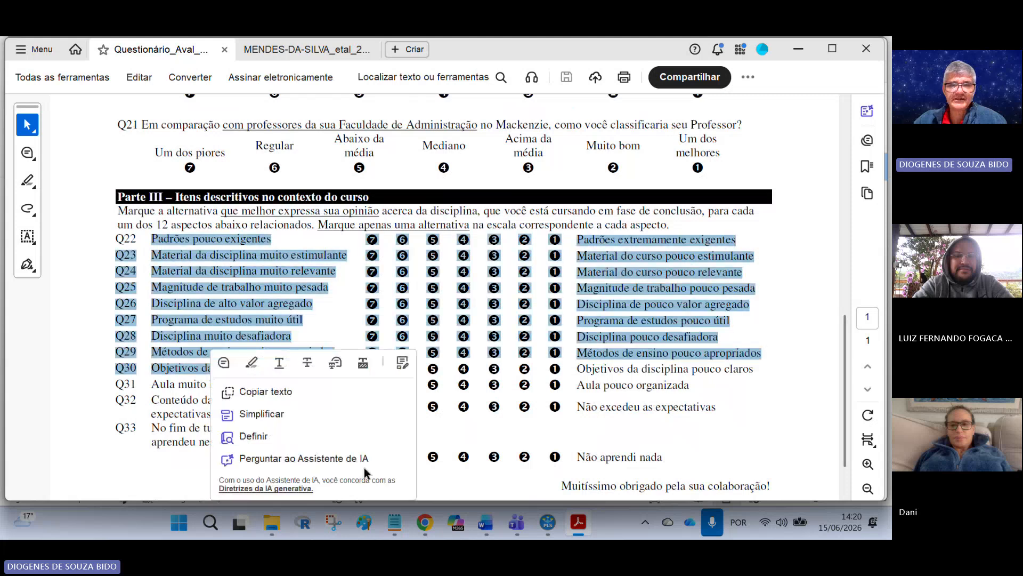
Step: Return to the SmartPLS workspace and open the mod2 model
click(548, 522)
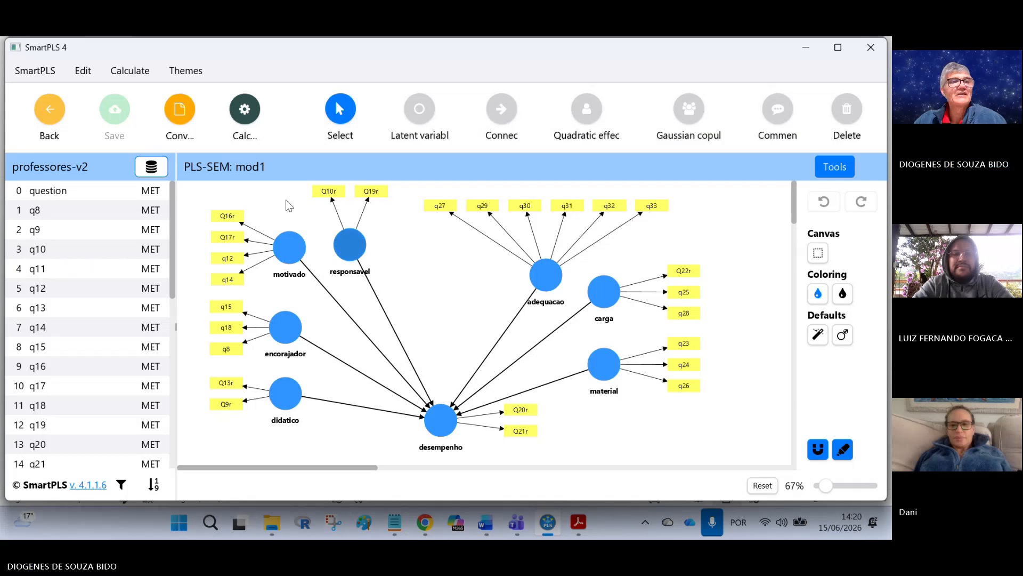
click(36, 112)
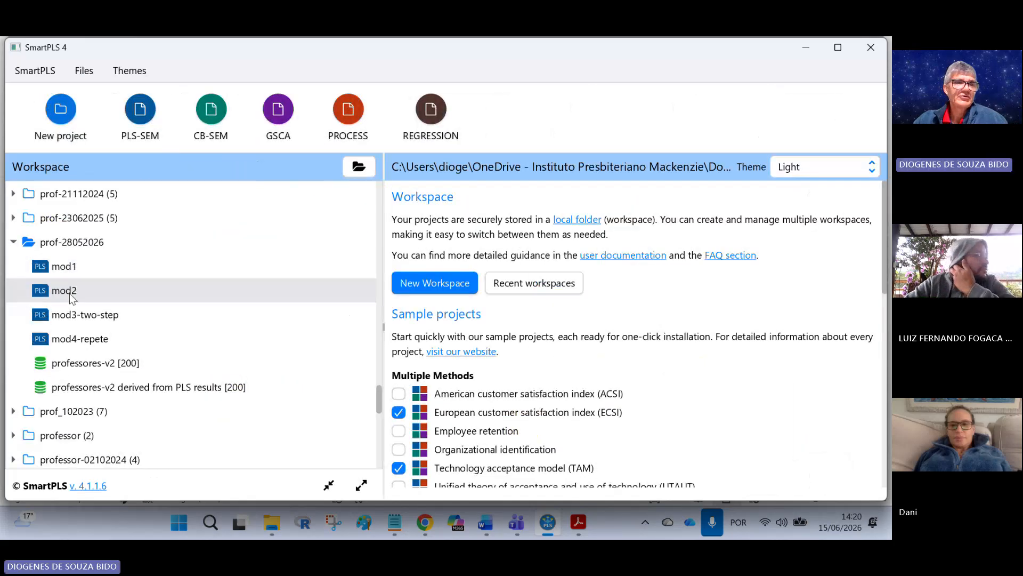
double_click(105, 290)
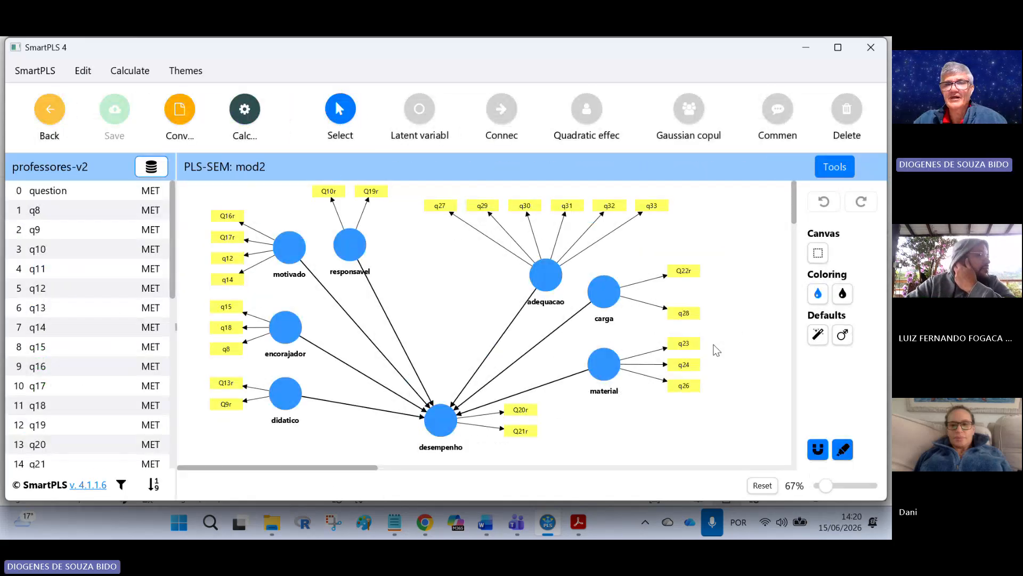
Step: Open the mod3-two-step model and compare it with the article's Figure 2
click(56, 113)
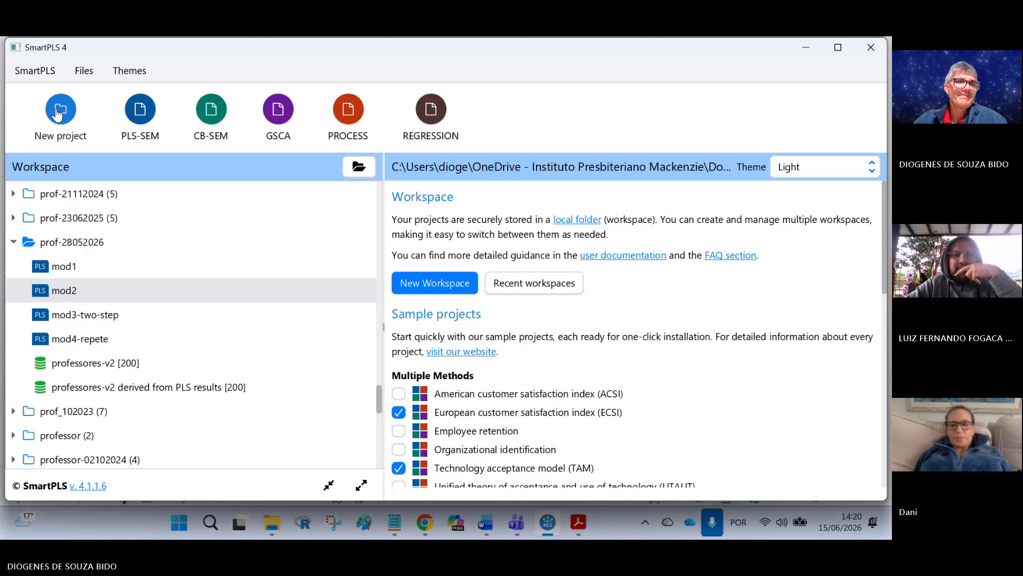
double_click(86, 315)
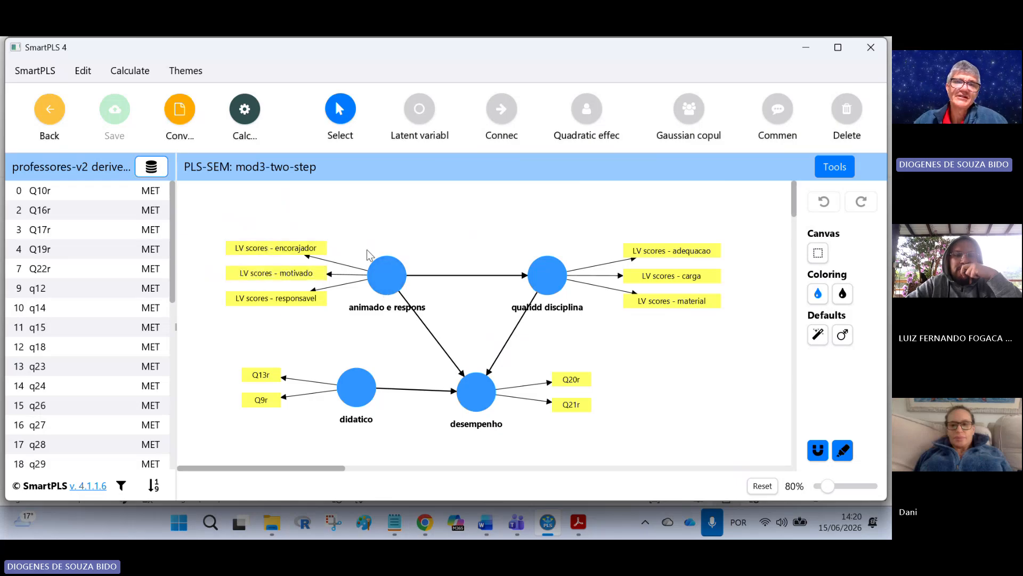
click(574, 527)
click(294, 52)
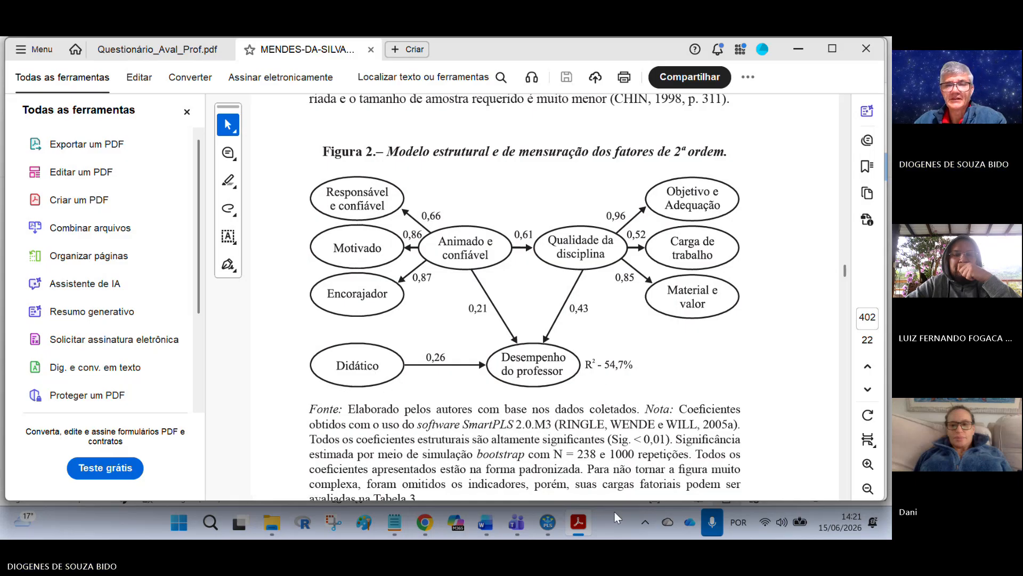
Step: Review the notes on why not to run the model directly with all items as independent variables
mouse_move(554, 528)
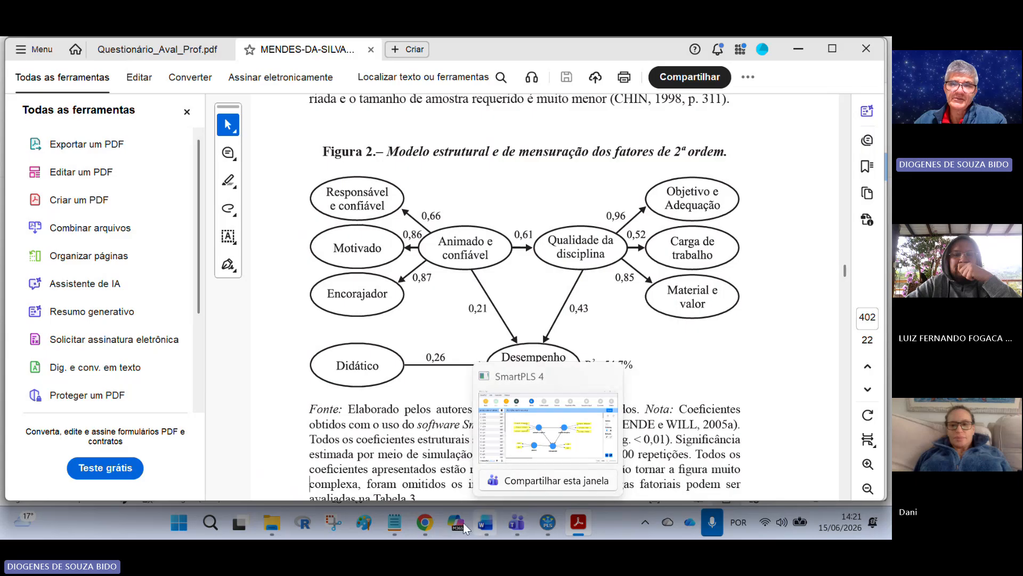
click(394, 523)
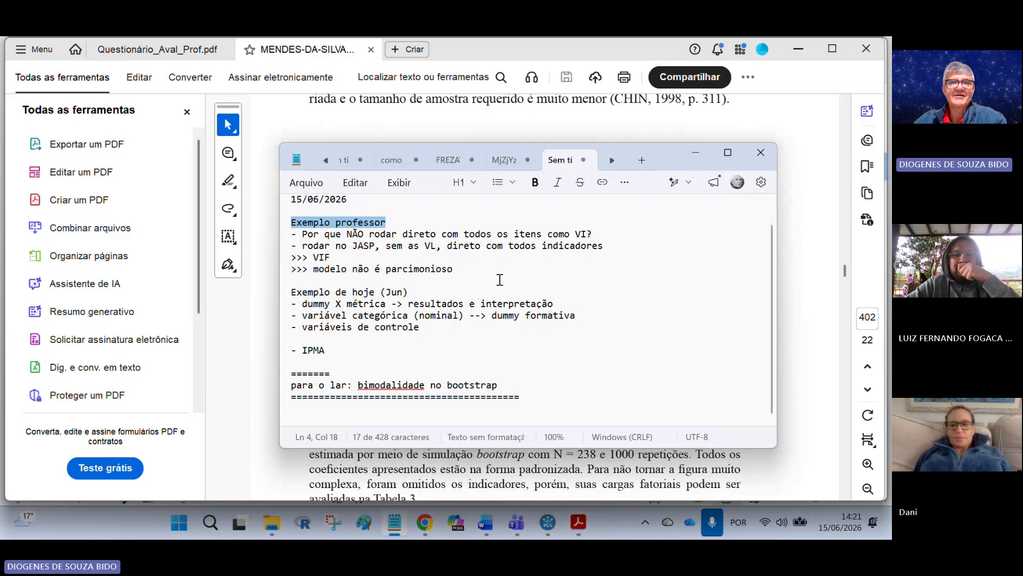
click(341, 251)
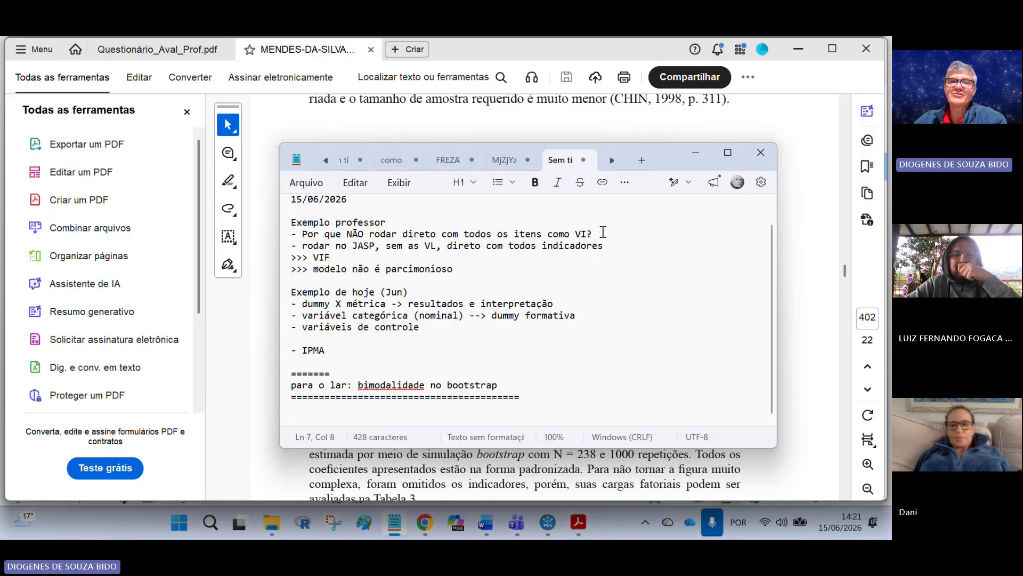
drag(542, 229, 291, 235)
click(422, 275)
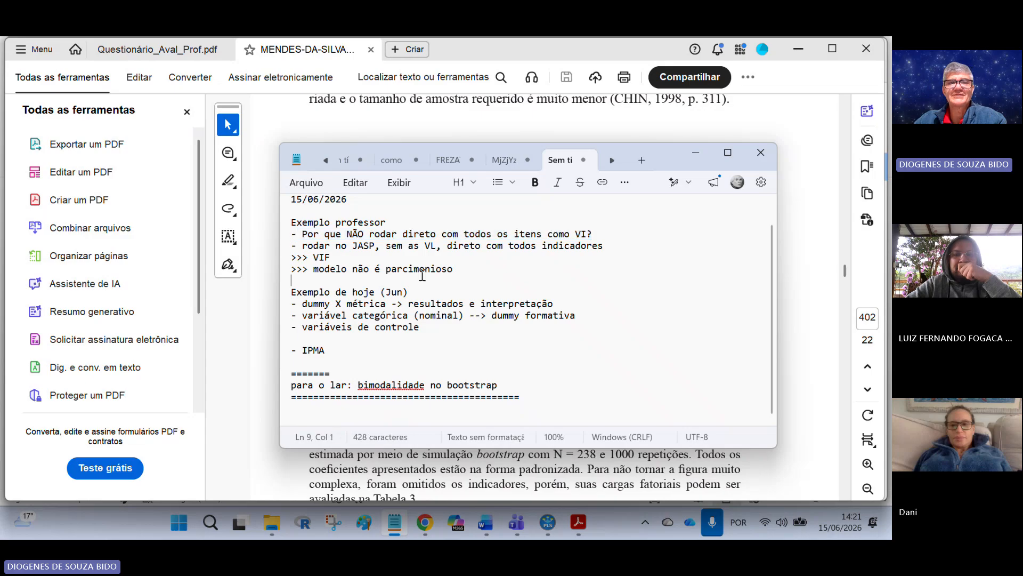
click(783, 307)
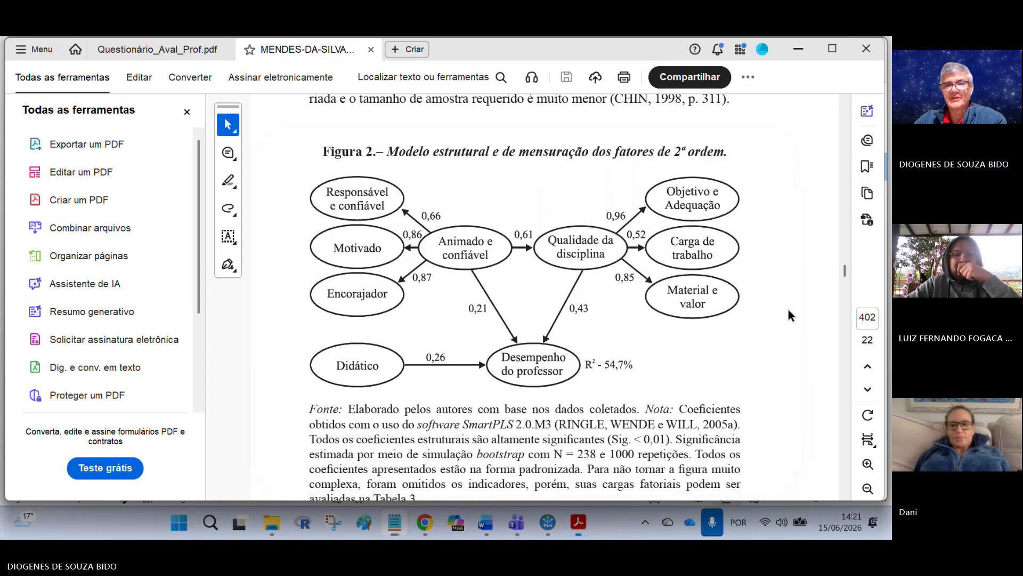
Step: Open the professores.jasp file from the Exemplo_Professor folder
mouse_move(549, 526)
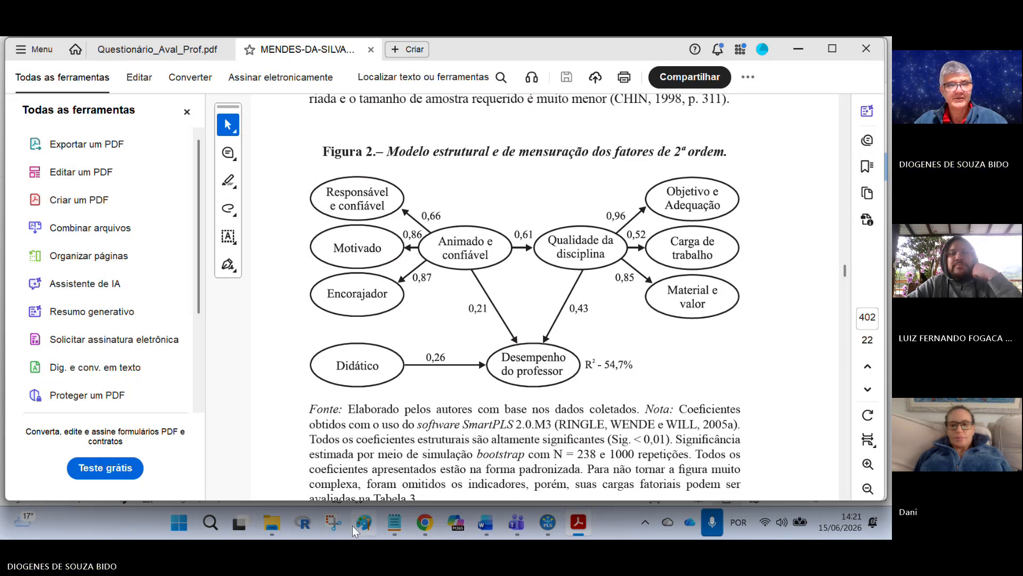
mouse_move(265, 526)
mouse_move(417, 438)
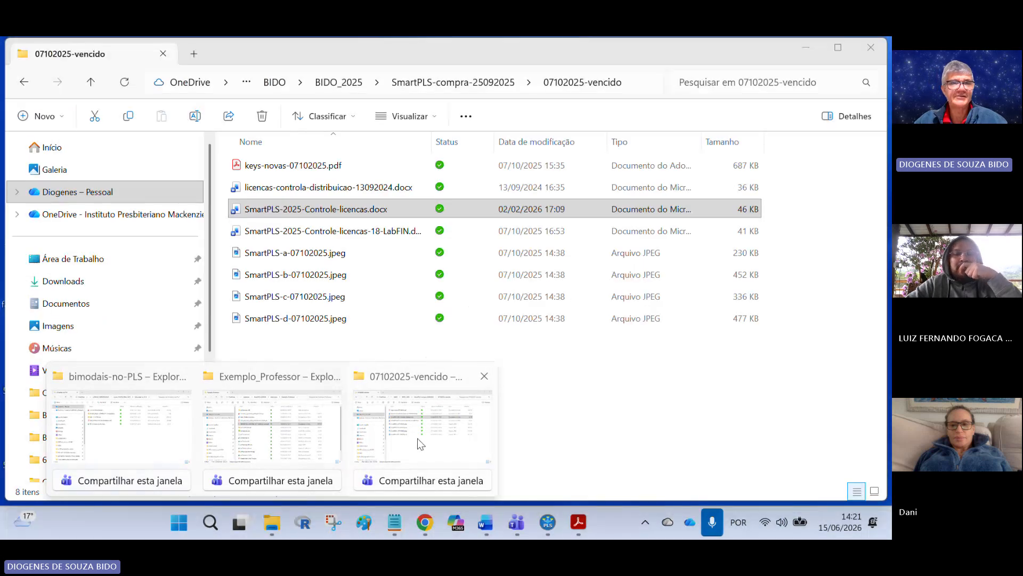
click(322, 429)
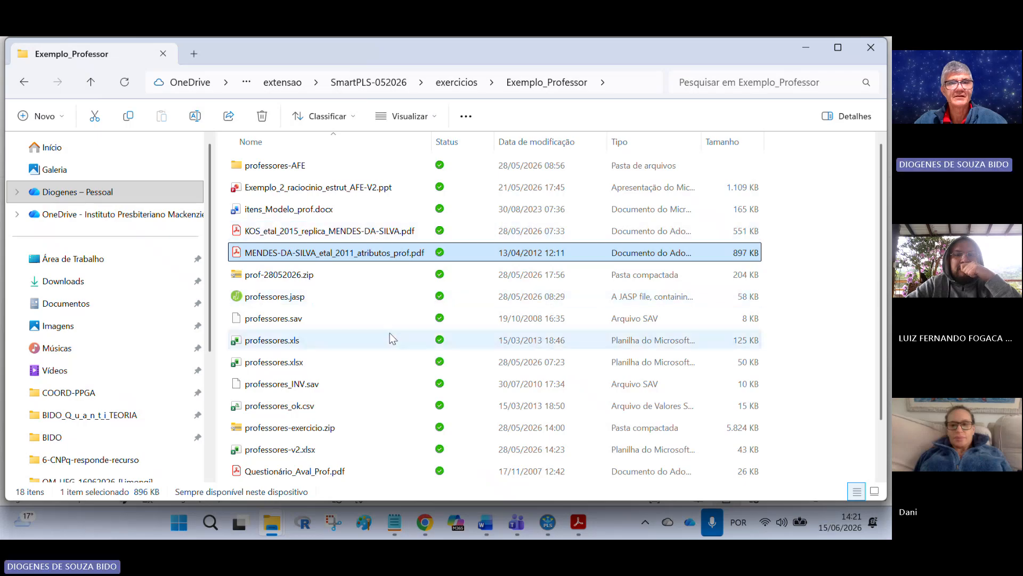
click(318, 302)
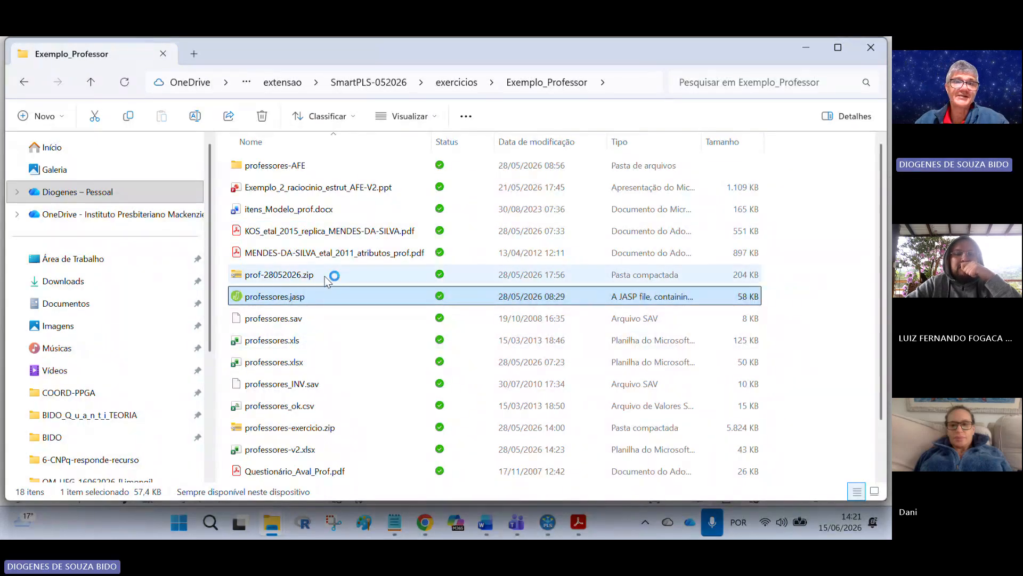
double_click(320, 296)
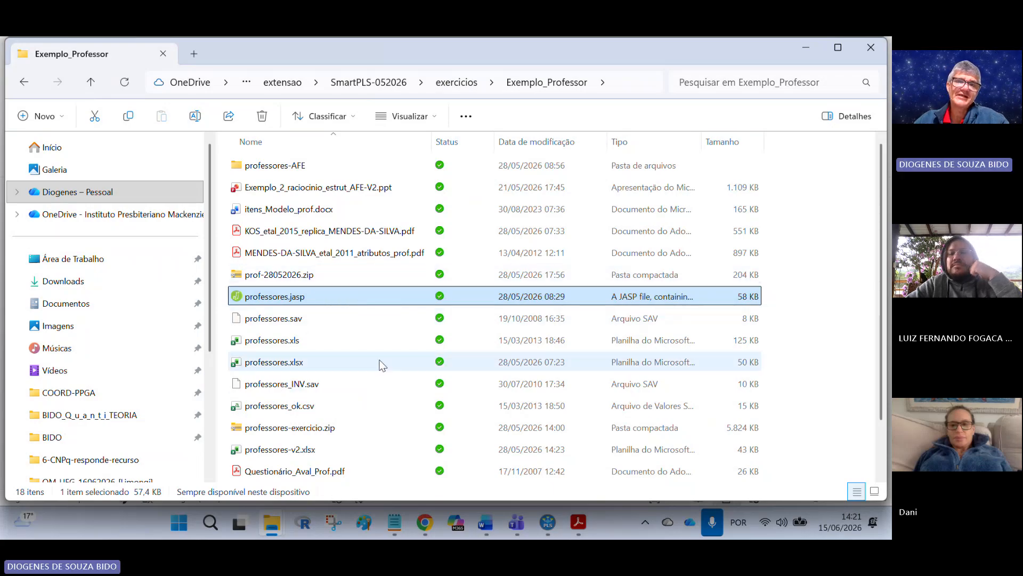
Step: Open the JASP website in the browser by searching for jasp
click(425, 522)
click(282, 80)
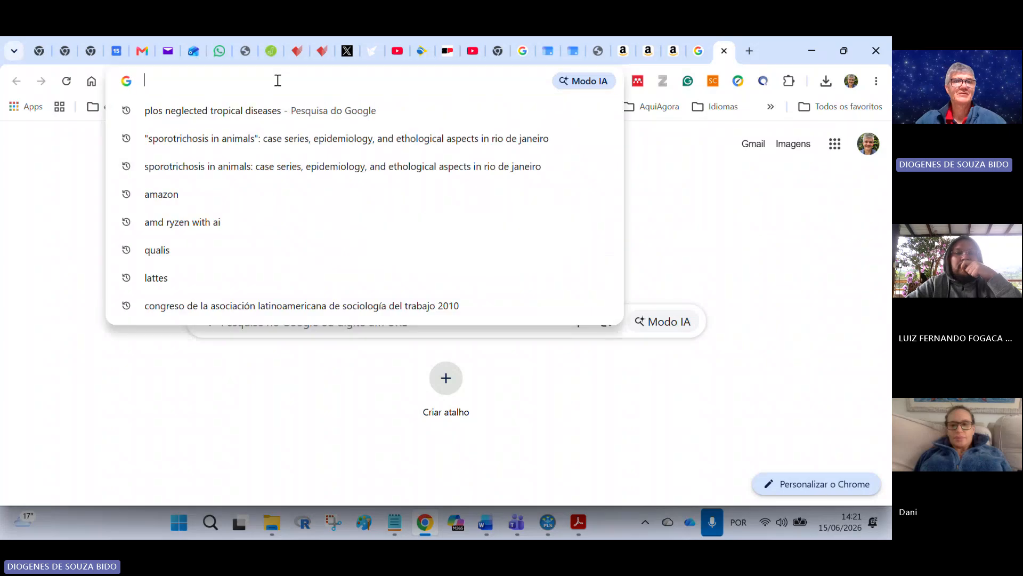
text(jasp)
key(Return)
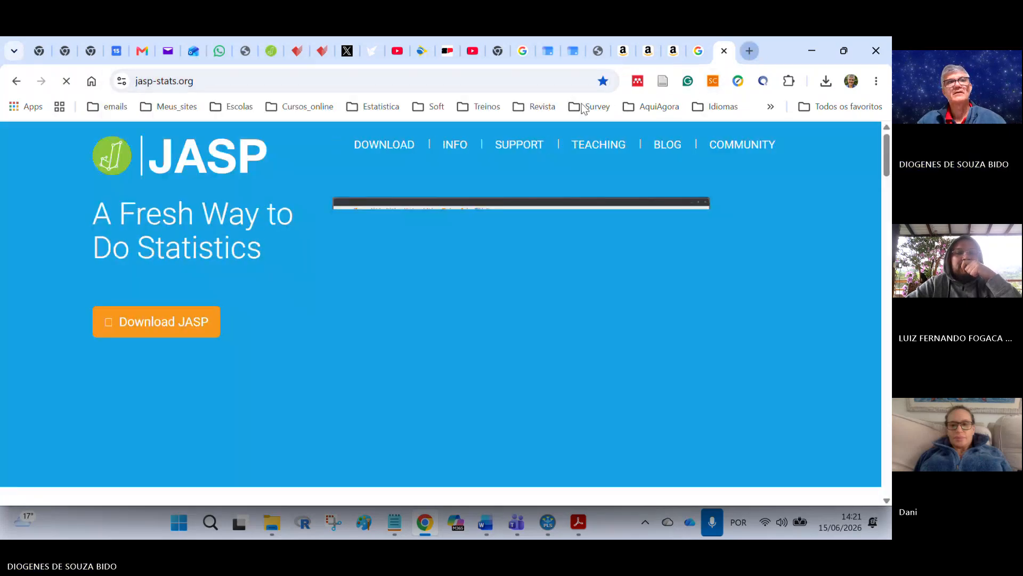
Step: Open the jamovi website in a new browser tab
key(ctrl+t)
click(232, 86)
text(jamovi)
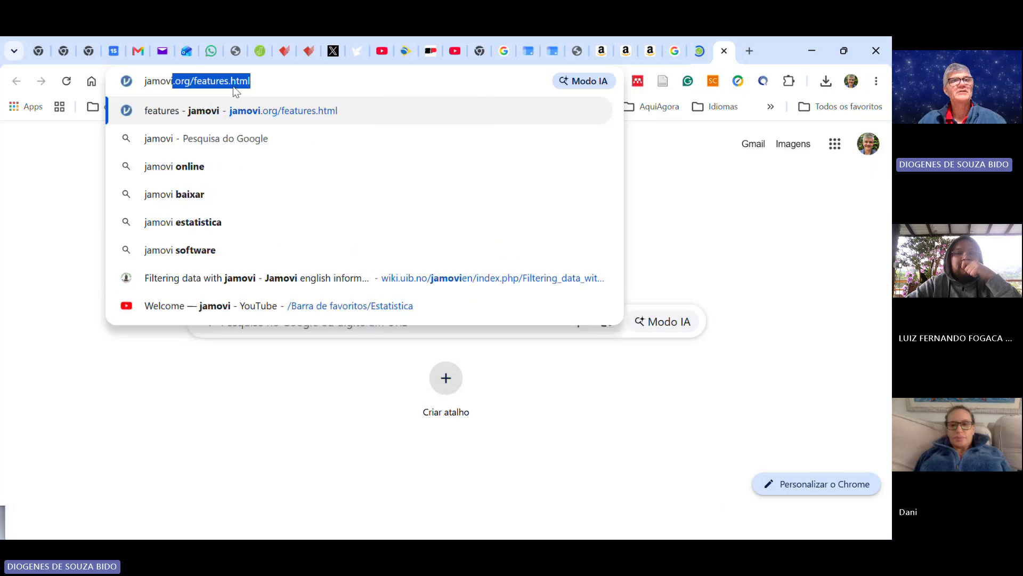
key(Return)
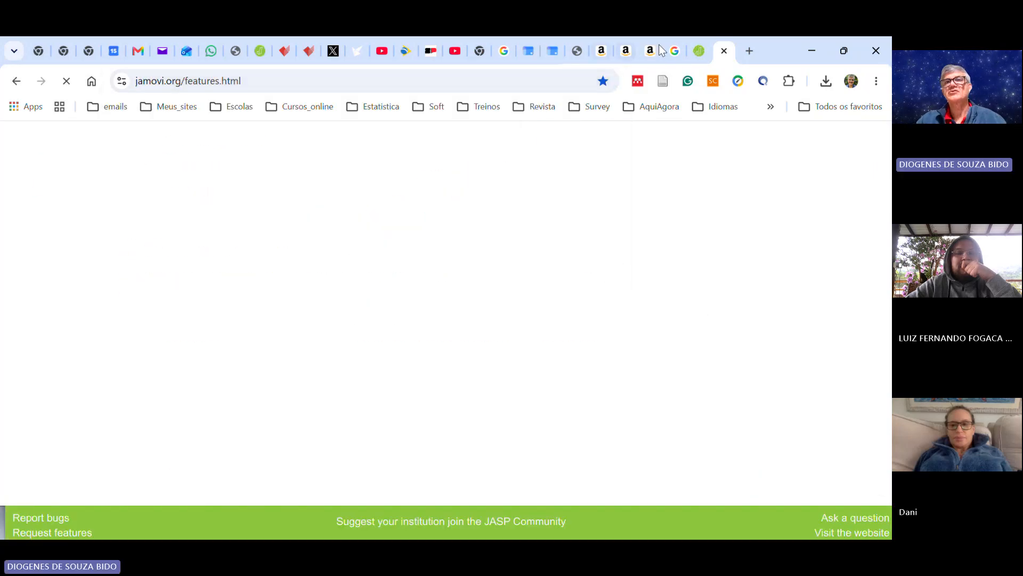
Step: Copy the JASP website address and accept the site's cookie notice
click(698, 52)
click(218, 82)
key(ctrl+c)
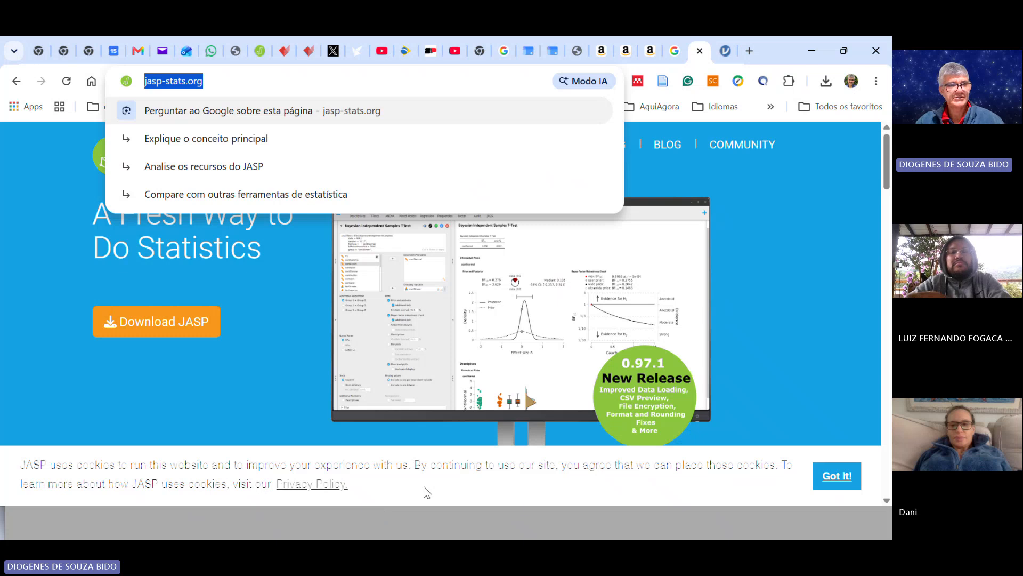
key(Escape)
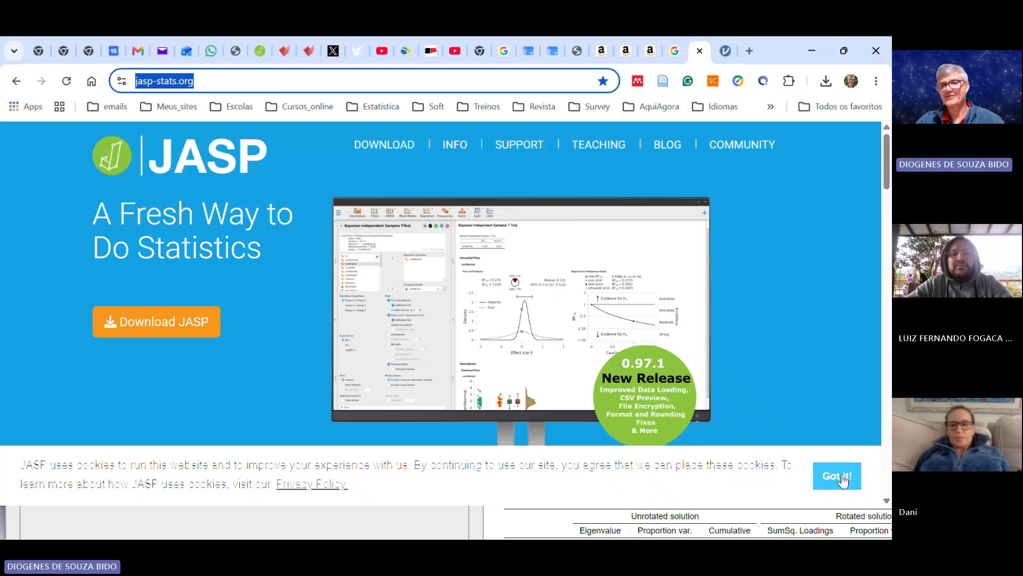
click(836, 476)
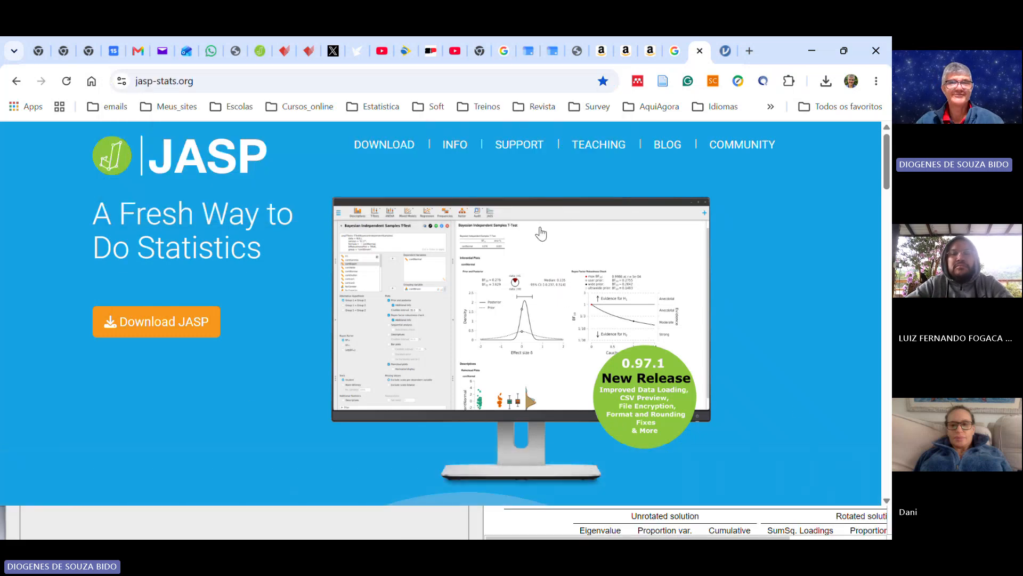
Step: Bring up the JASP Principal Component Analysis results and maximize its window
click(813, 52)
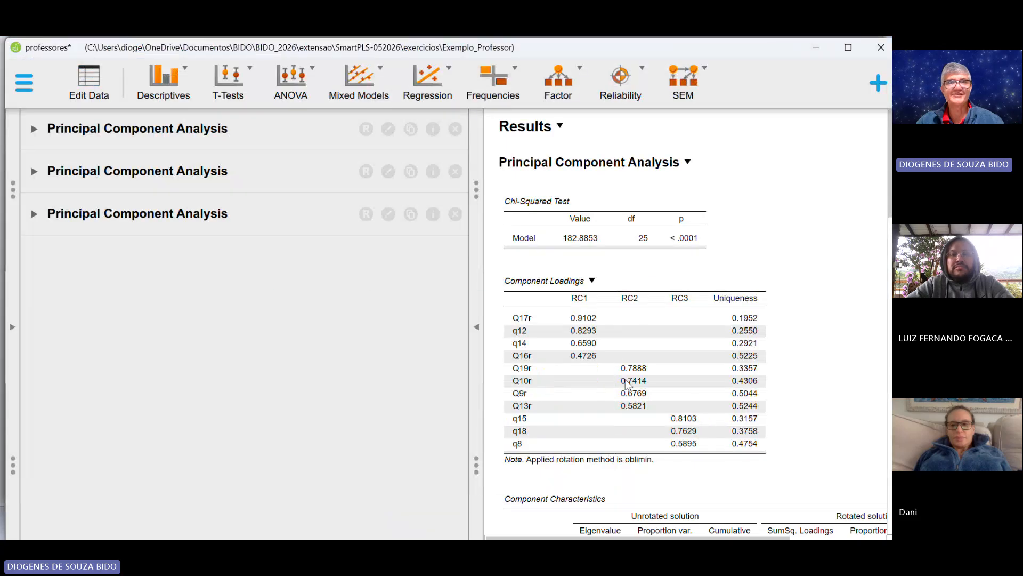
click(846, 48)
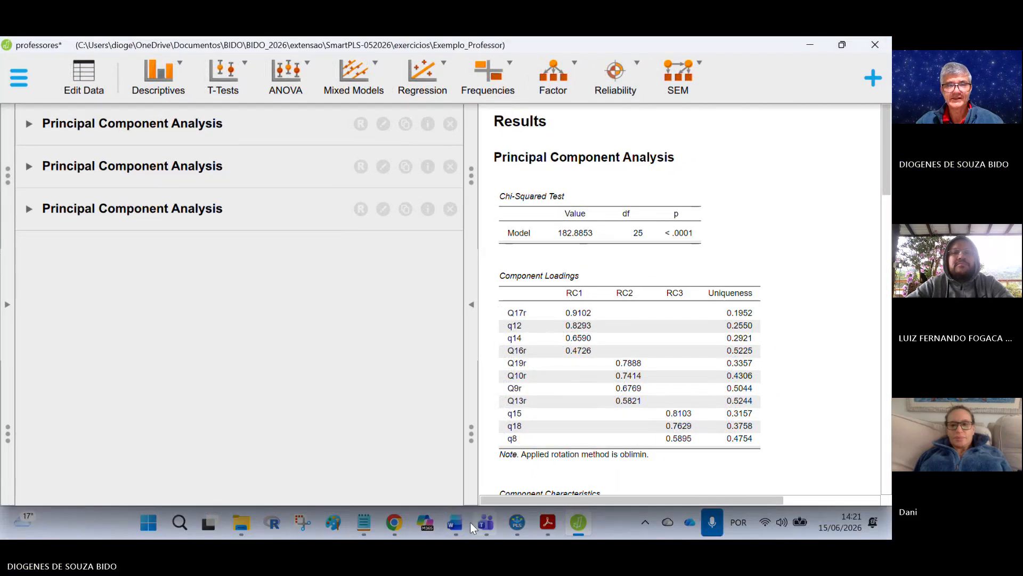
Step: Switch to the meeting window and post the JASP website link in the meeting chat
click(400, 523)
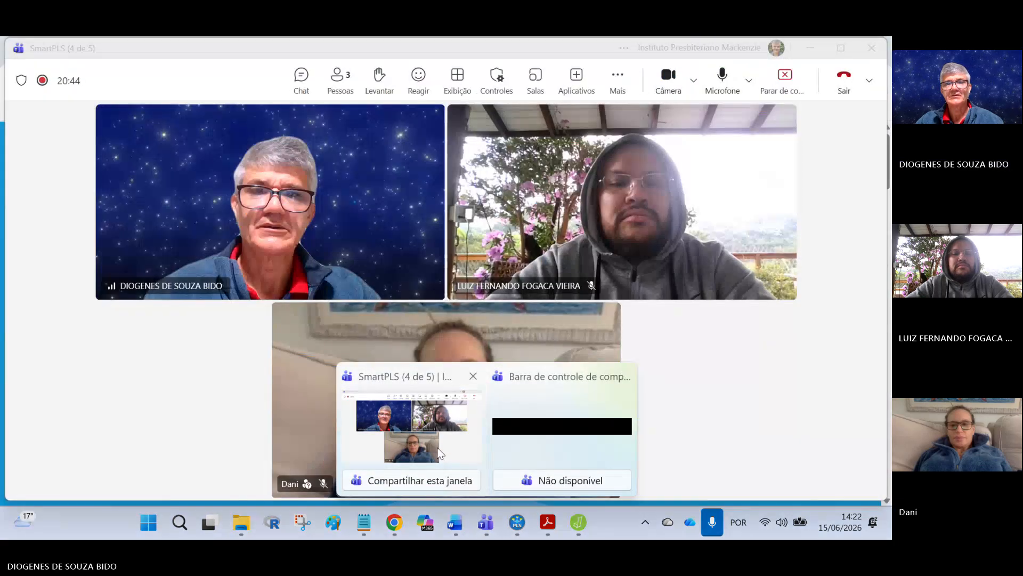
click(470, 444)
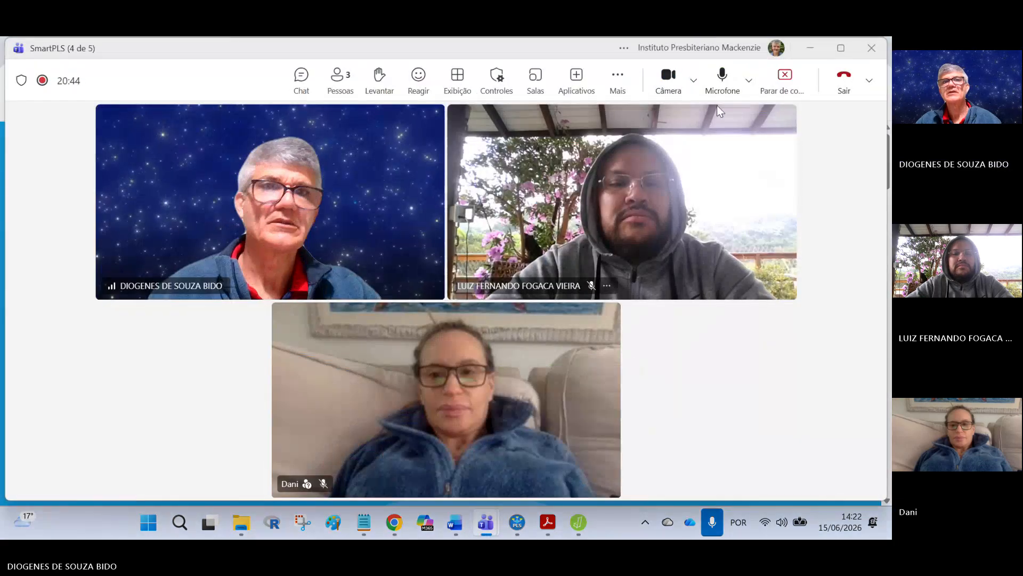
click(301, 79)
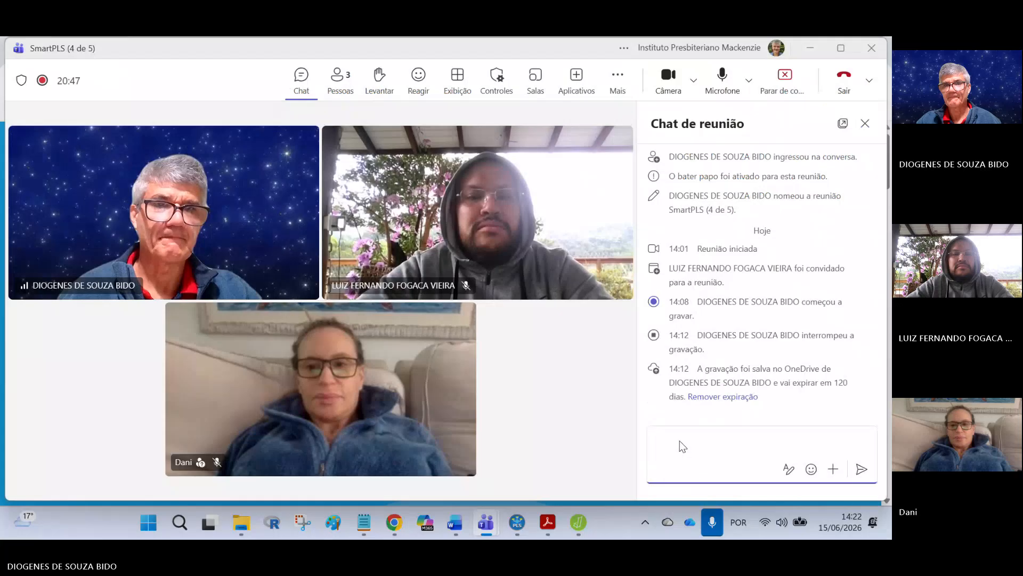
key(ctrl+v)
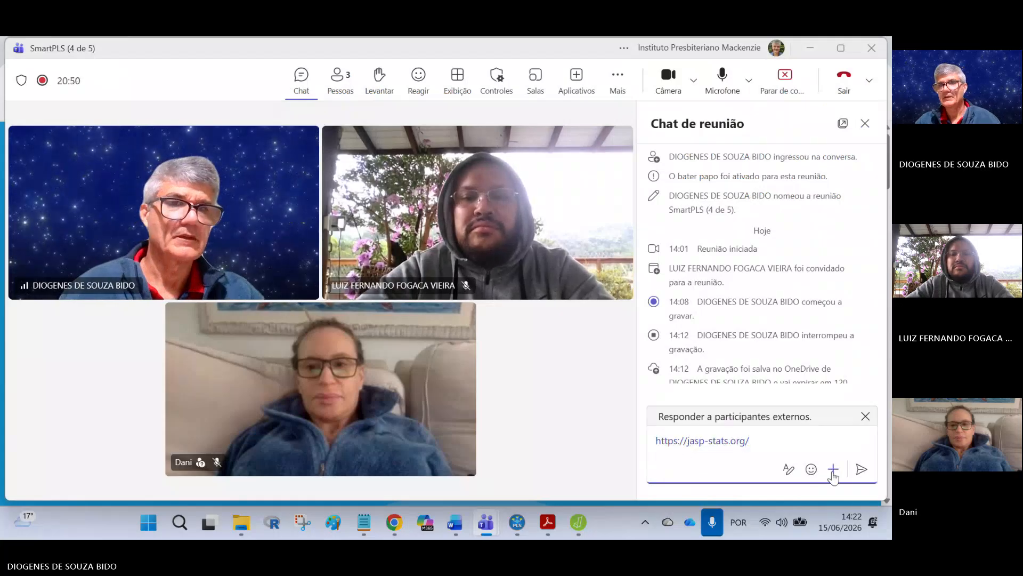
key(Return)
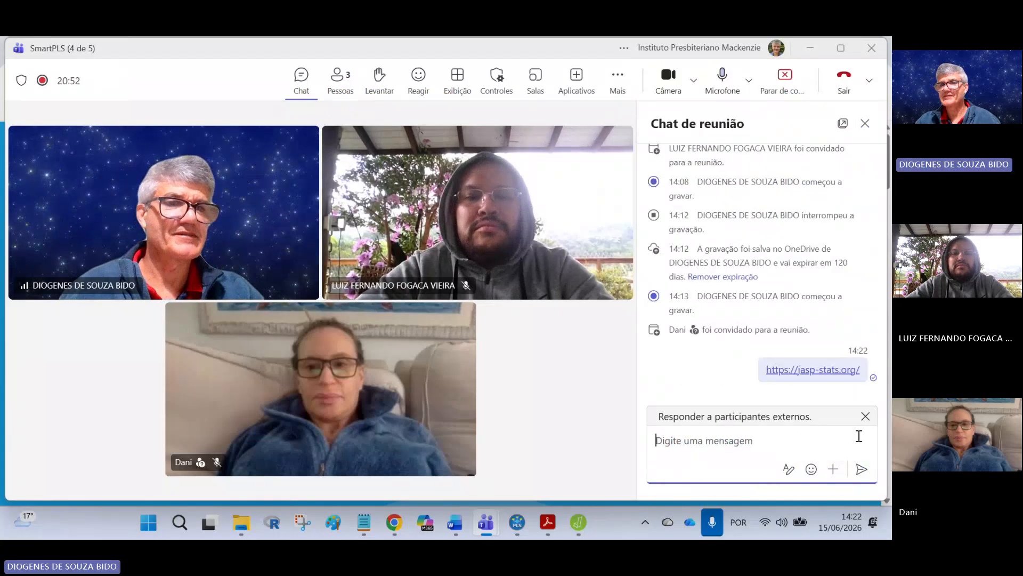
Step: Copy the jamovi features page address from the browser and post it in the meeting chat
click(394, 522)
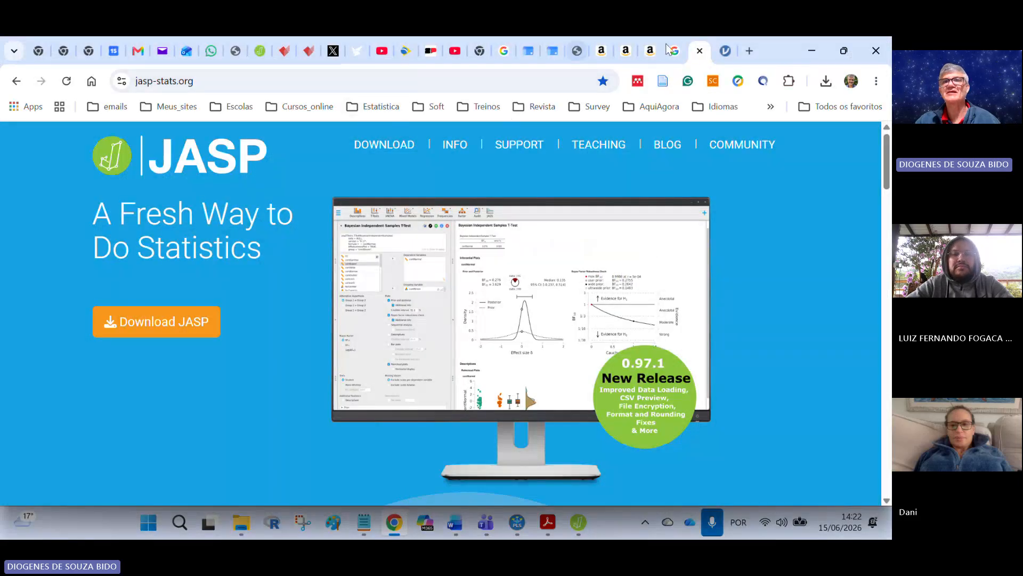
click(725, 52)
click(272, 81)
key(ctrl+c)
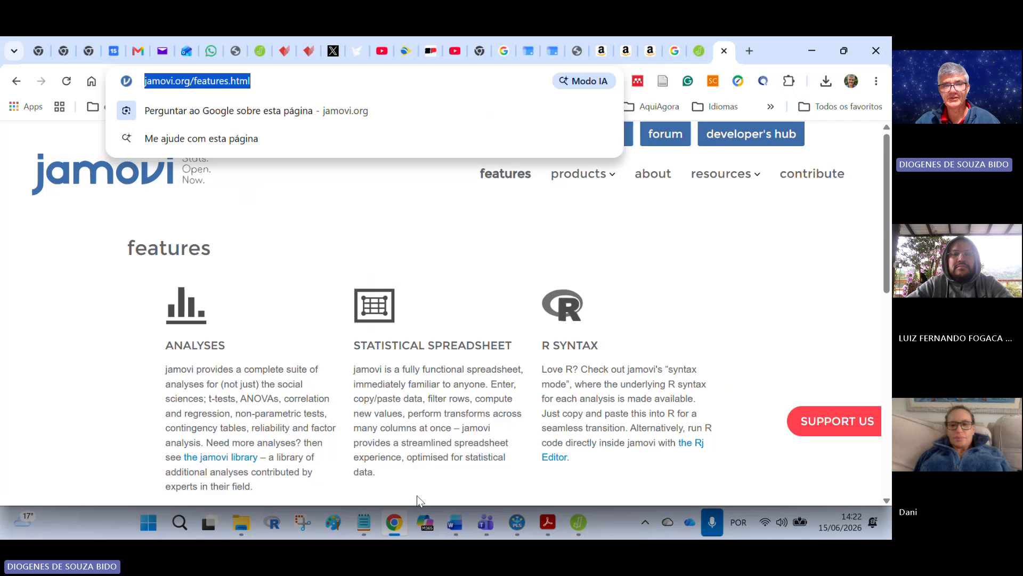
click(517, 522)
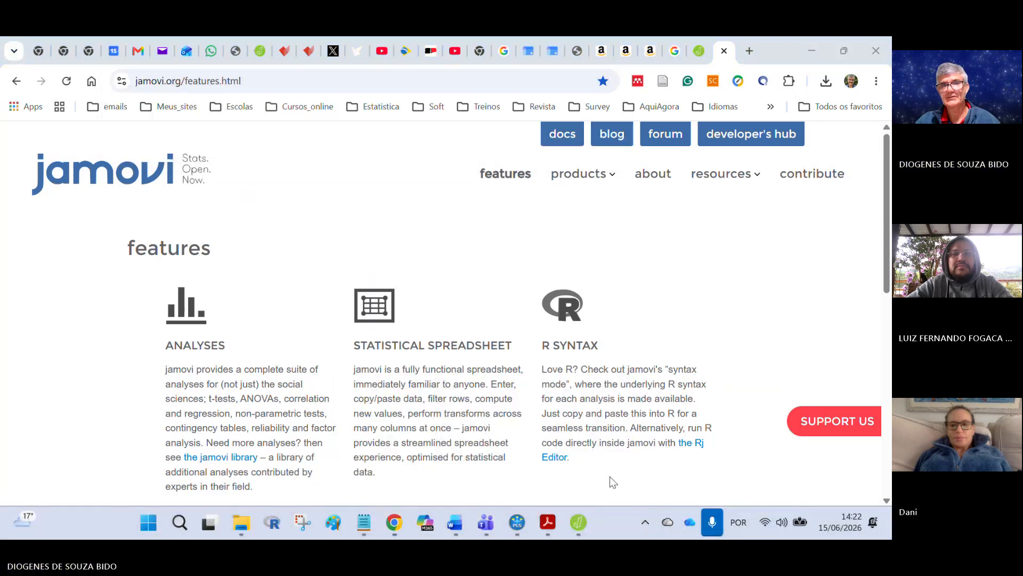
mouse_move(487, 523)
click(541, 443)
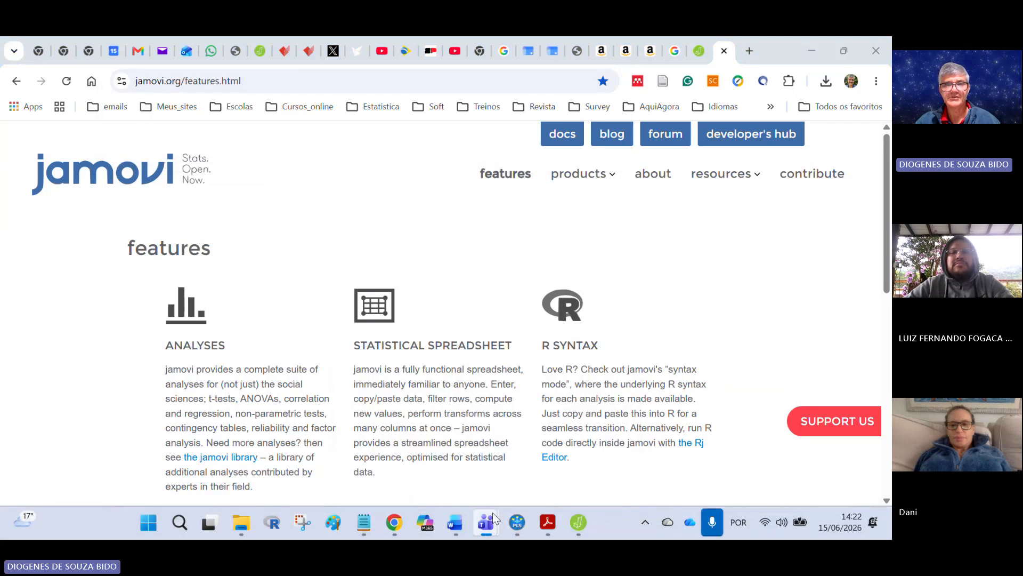
click(429, 460)
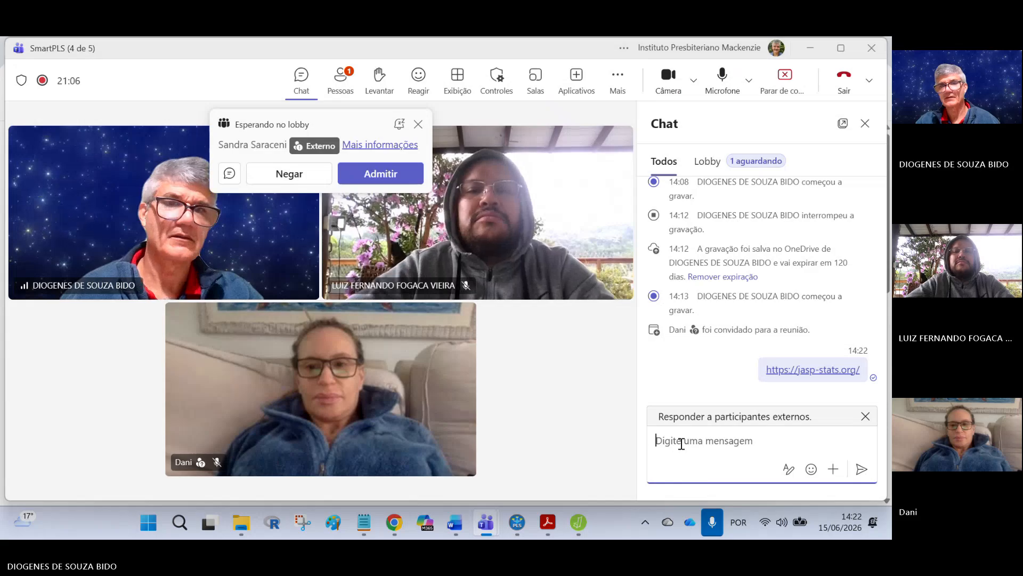
key(ctrl+v)
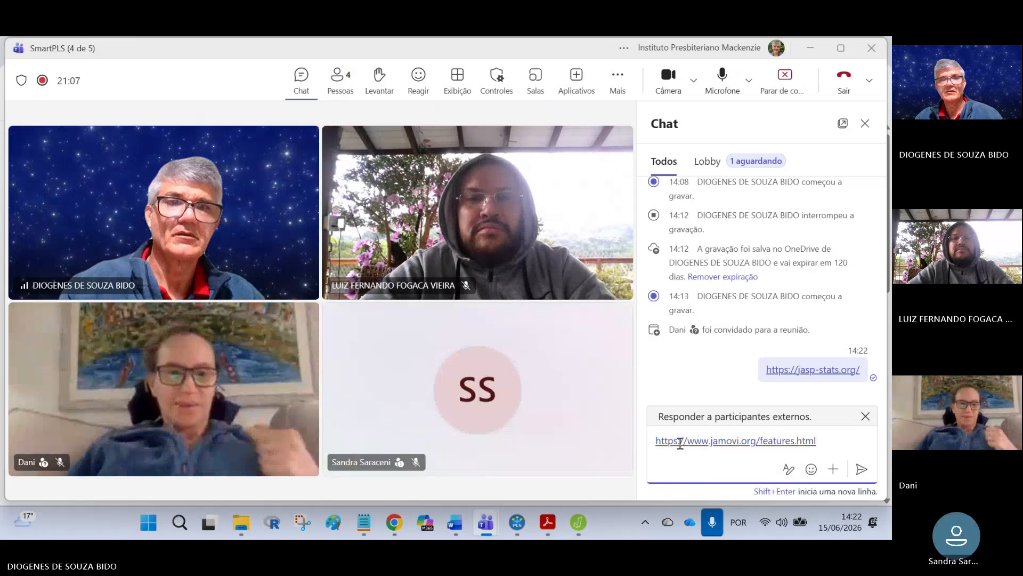
key(Return)
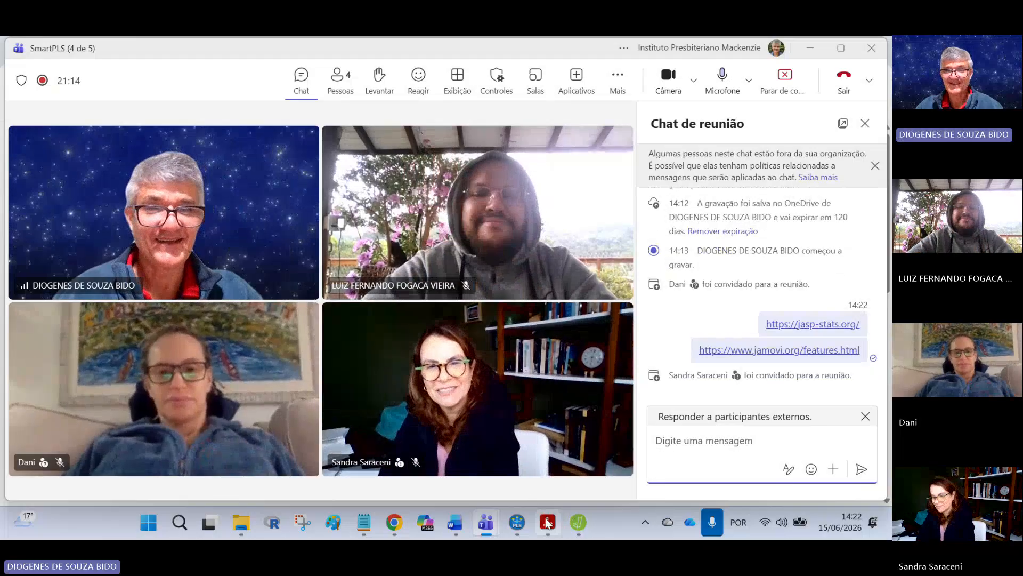
Step: Switch to JASP and open the data spreadsheet view of the professors dataset
click(574, 521)
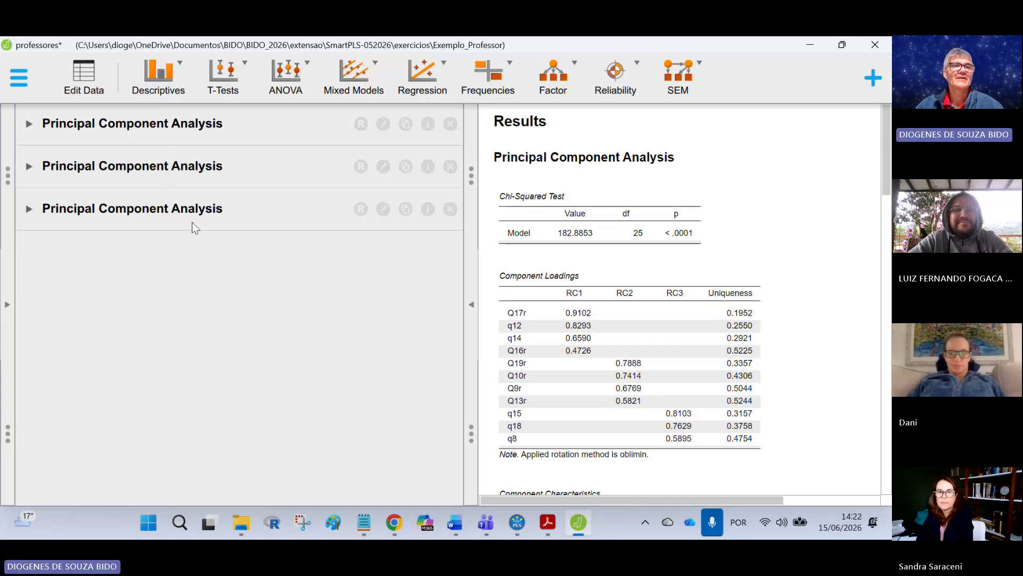
click(12, 79)
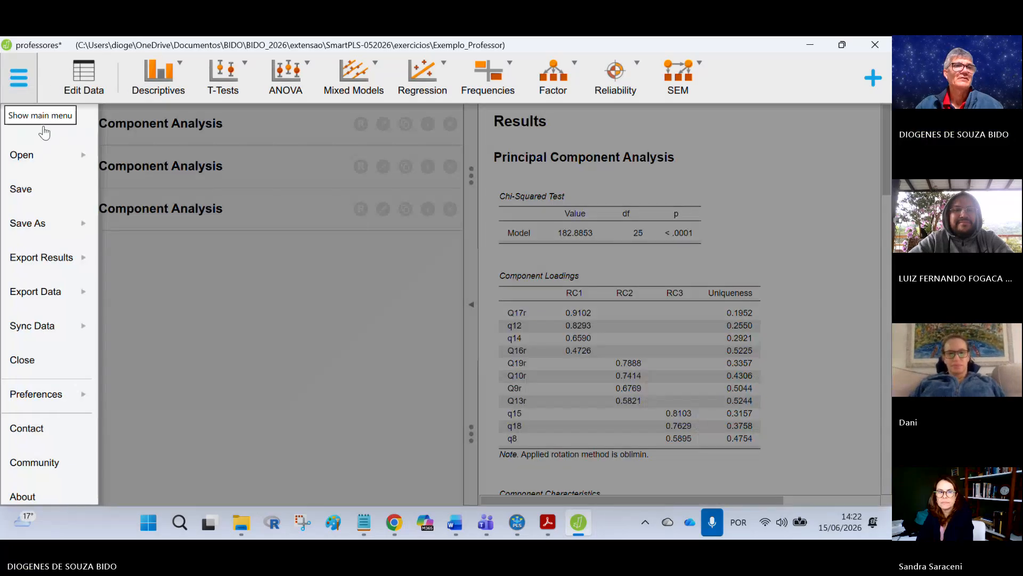
click(84, 75)
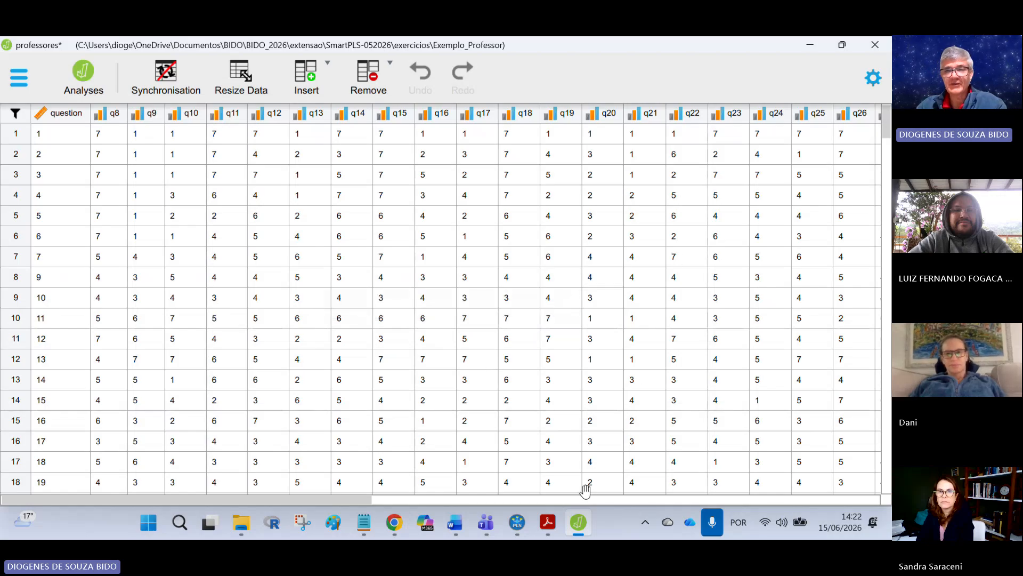
Step: Open the questionnaire PDF and select the professor description items Q8 through Q19
click(549, 523)
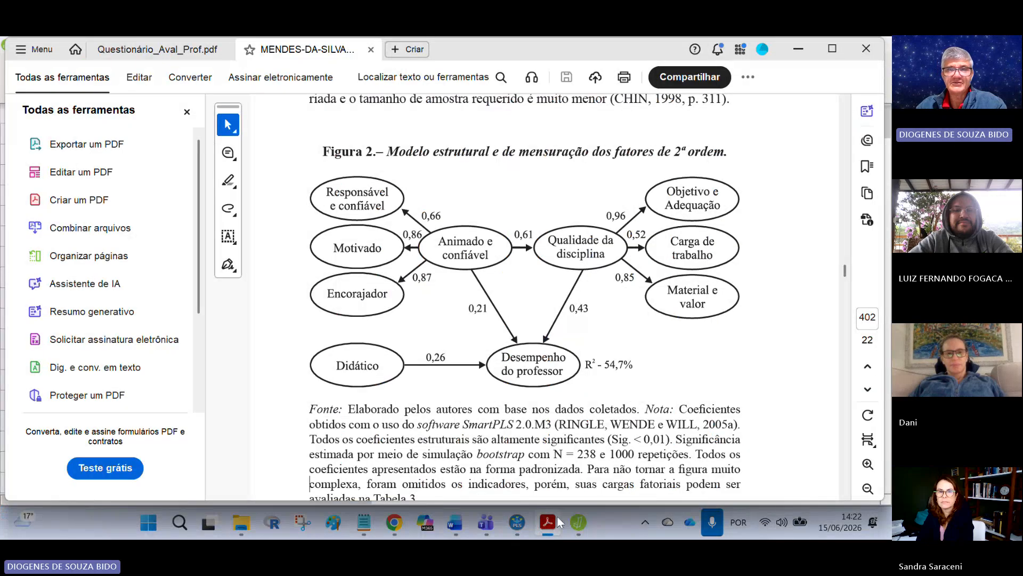
mouse_move(550, 526)
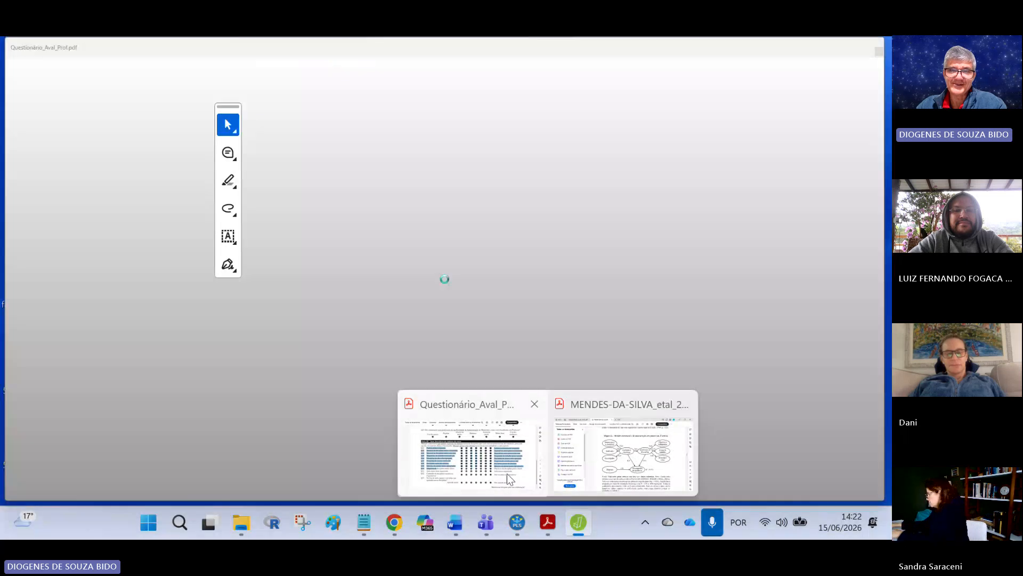
click(474, 453)
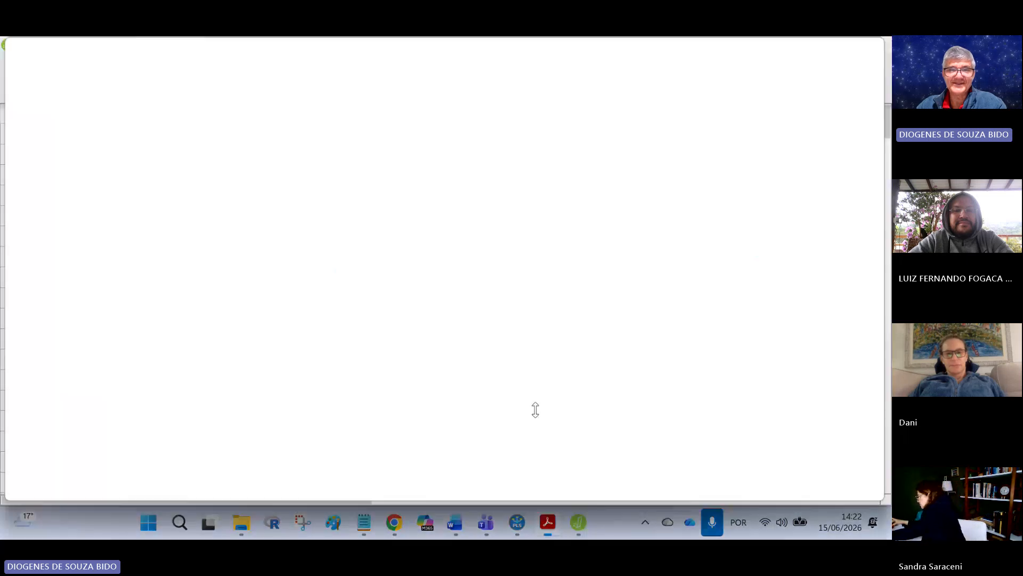
click(358, 320)
scroll(367, 312, up, 10)
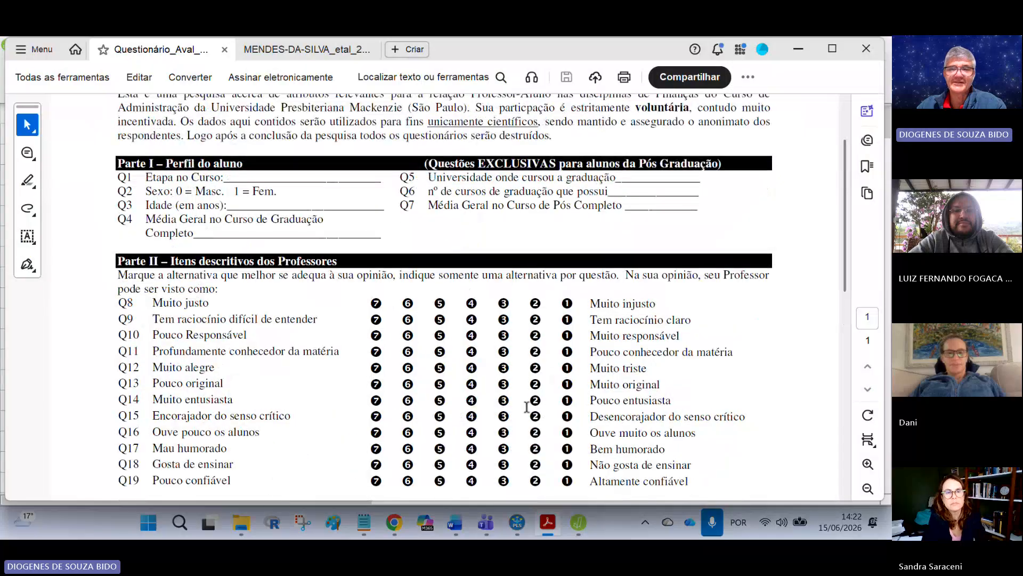
scroll(341, 344, down, 2)
scroll(333, 346, down, 2)
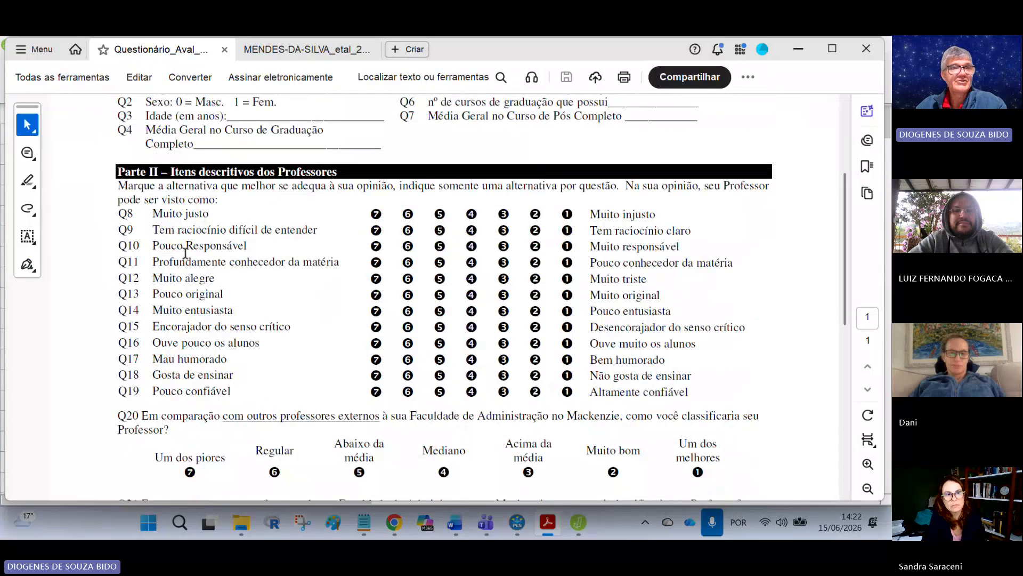
drag(122, 216, 621, 389)
Step: Select the course-context items Q22 through Q32 in Part III of the questionnaire
scroll(289, 297, down, 10)
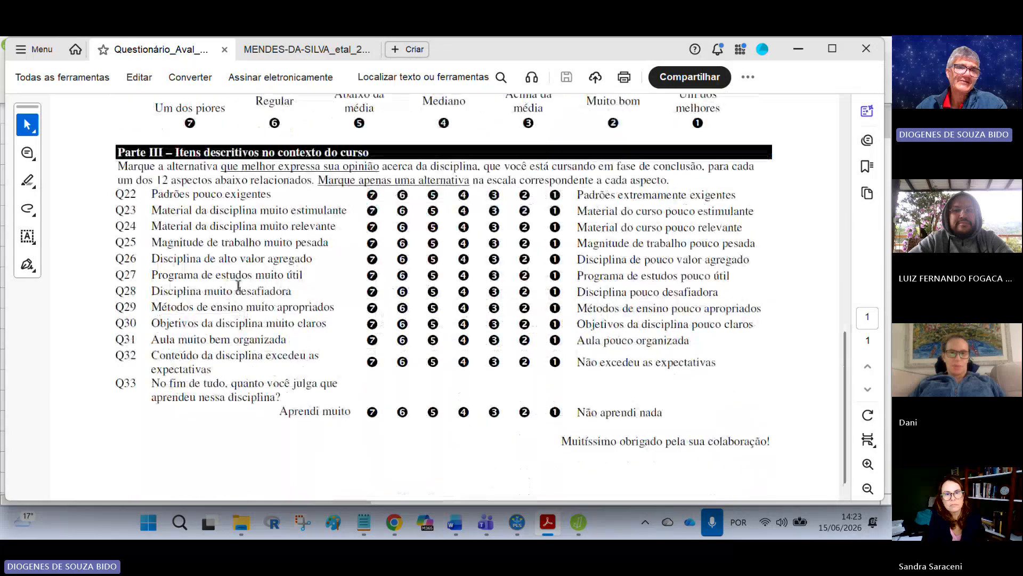
drag(122, 195, 523, 361)
scroll(432, 344, up, 9)
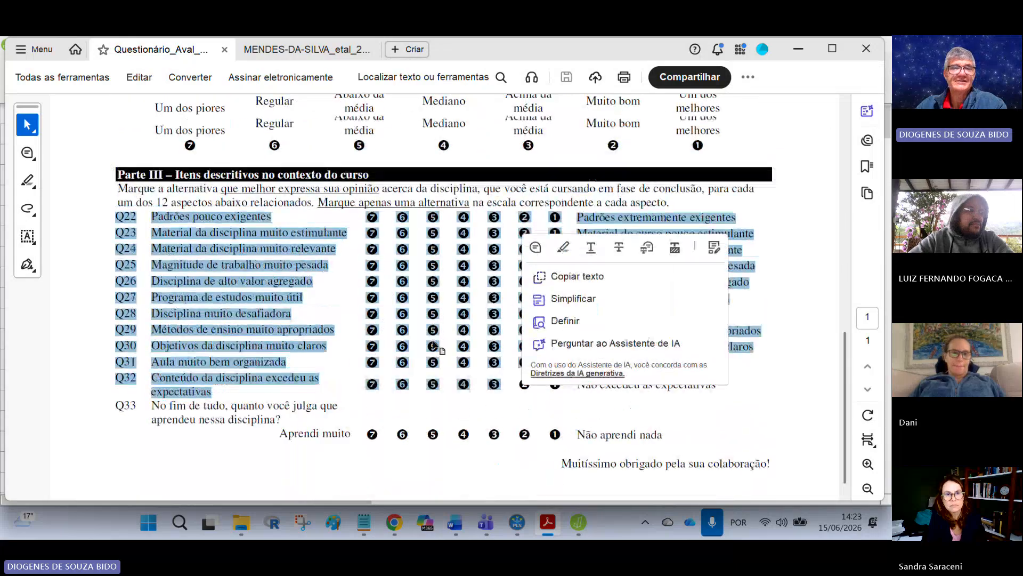
scroll(432, 344, up, 5)
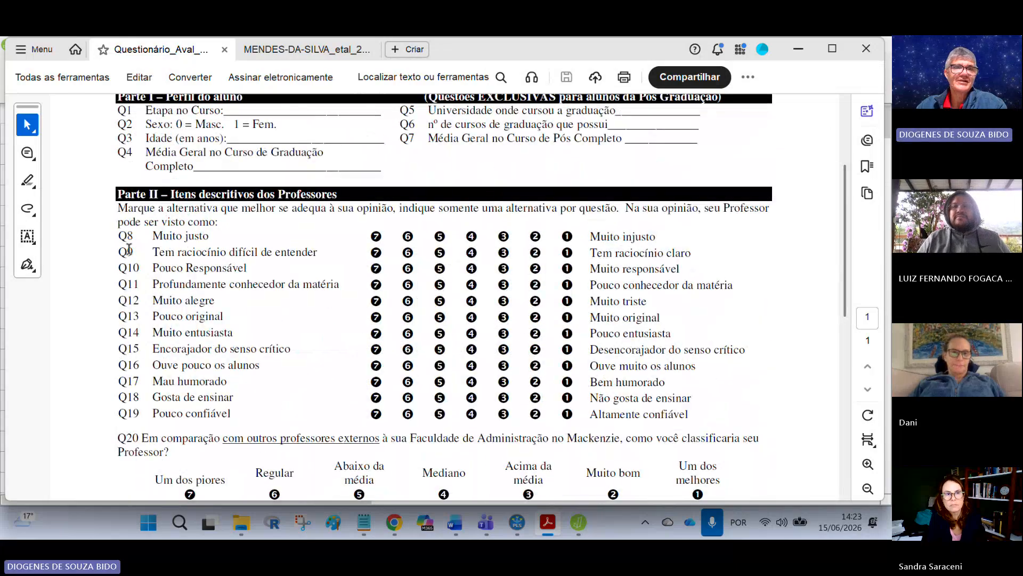
Step: Reselect the professor description items Q8 through Q19 in Part II
drag(119, 251, 241, 395)
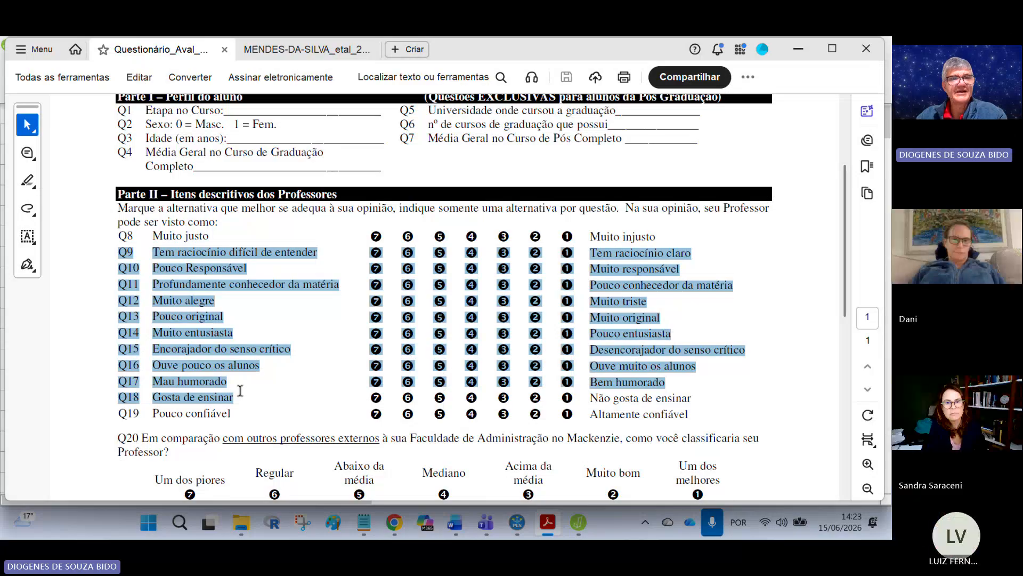
click(240, 391)
drag(119, 236, 254, 406)
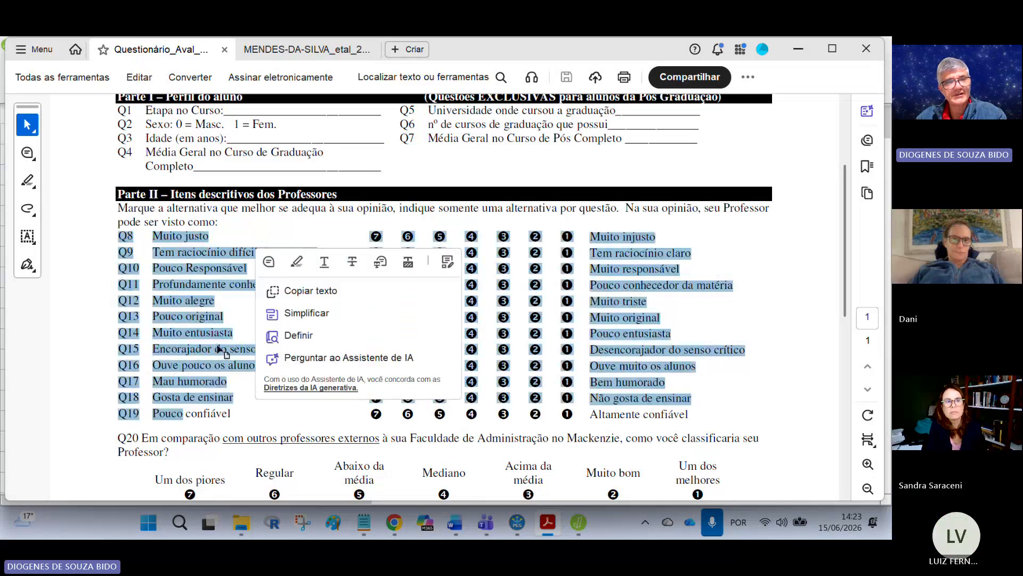
Step: Select the Part III items Q22 through Q32, then the comparison questions Q20 and Q21
scroll(206, 339, down, 7)
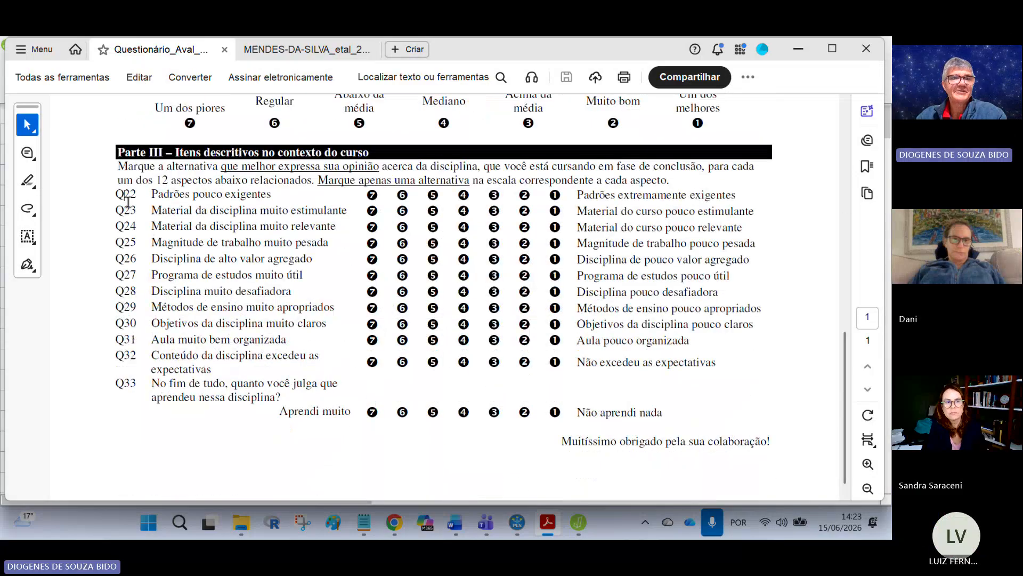
drag(128, 201, 245, 378)
scroll(246, 374, up, 3)
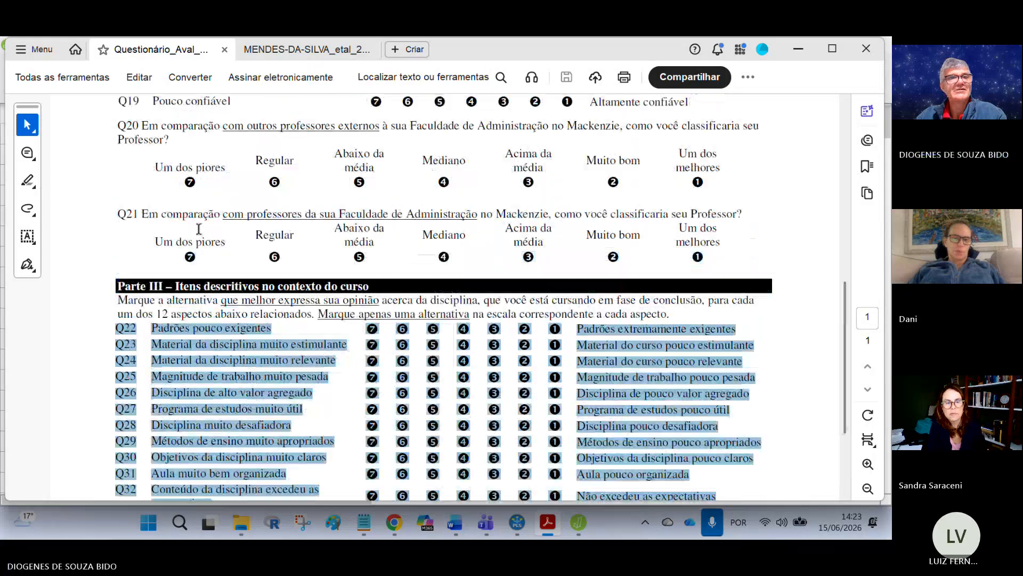
drag(159, 169, 232, 234)
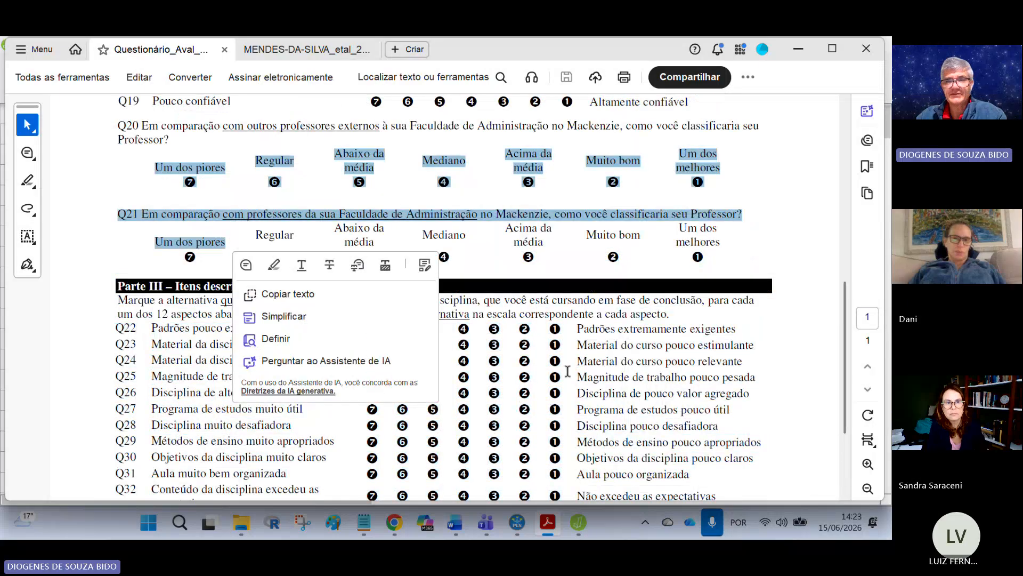
Step: Switch to SmartPLS, return to the workspace and open the mod1 model
click(517, 523)
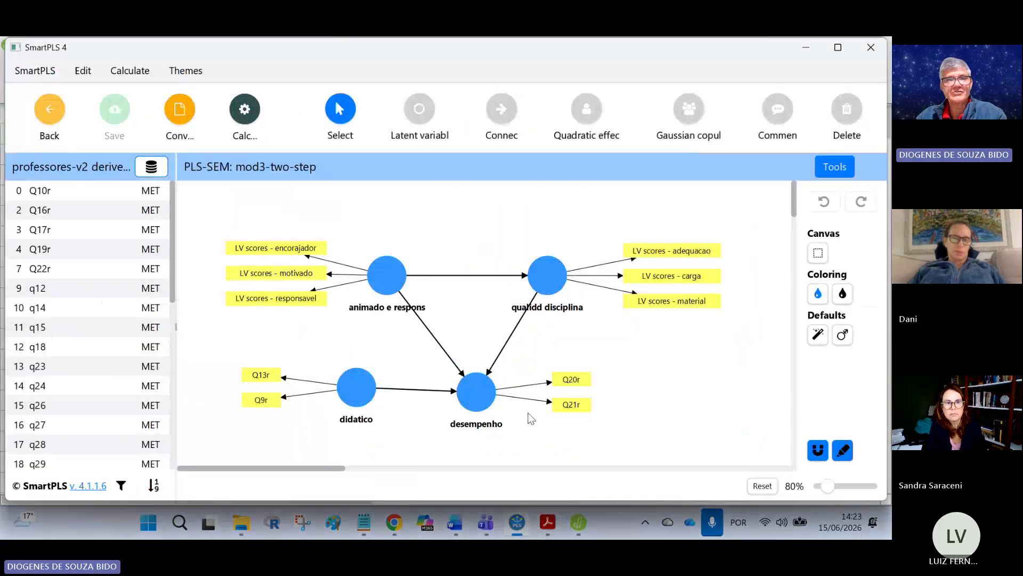
click(68, 136)
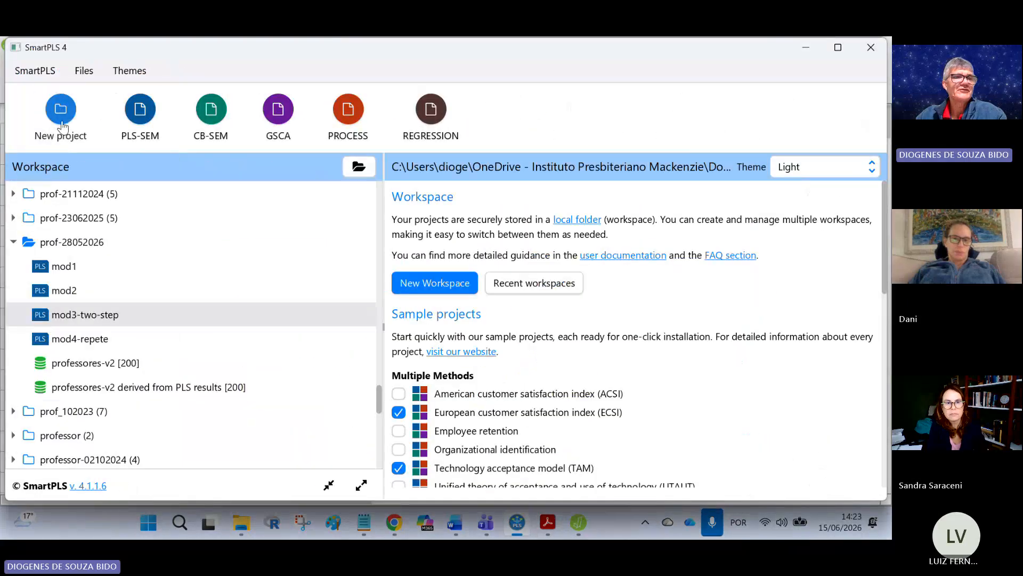
double_click(73, 265)
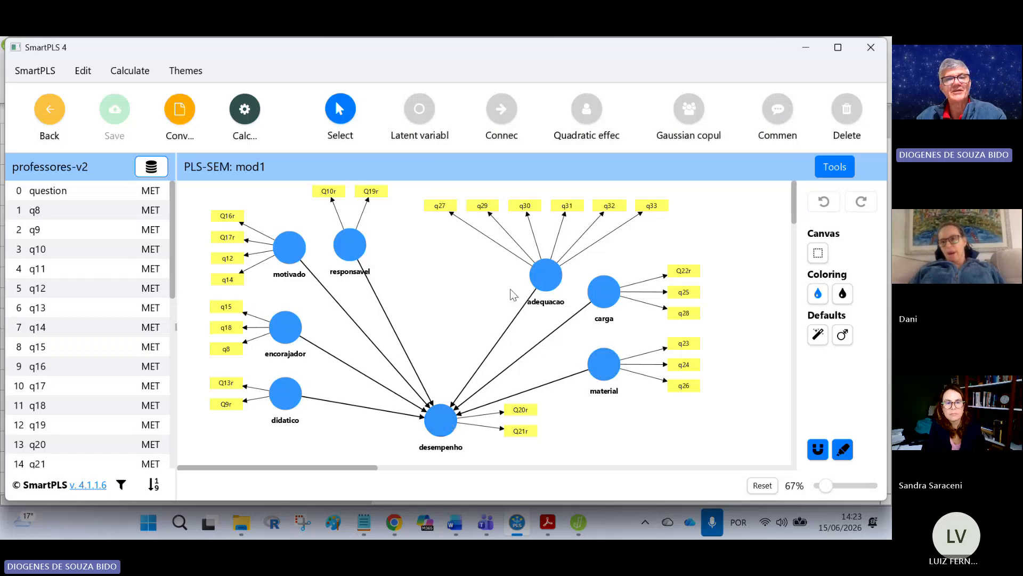
Step: Return to the workspace and open the mod2 model
click(50, 110)
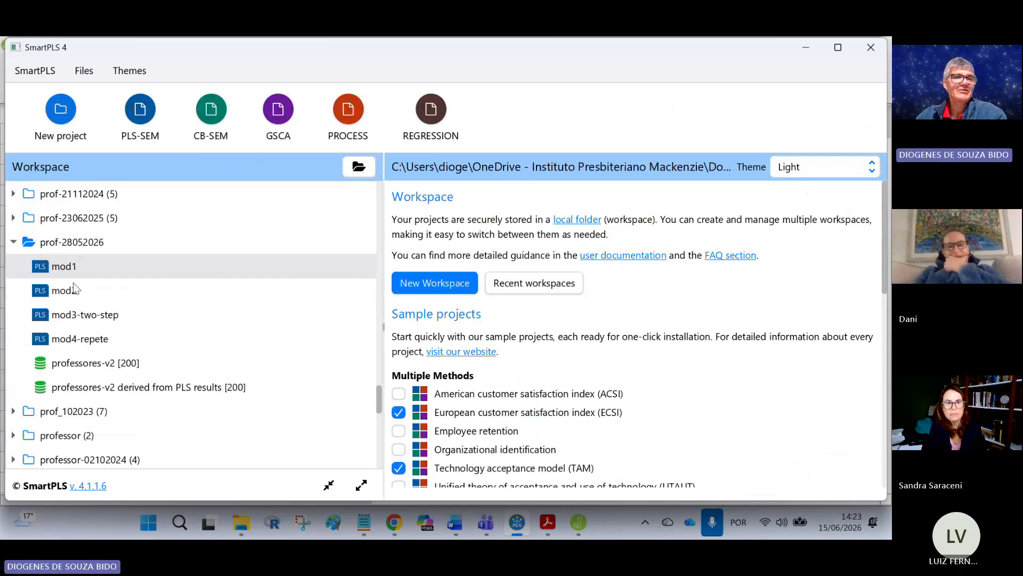
double_click(73, 290)
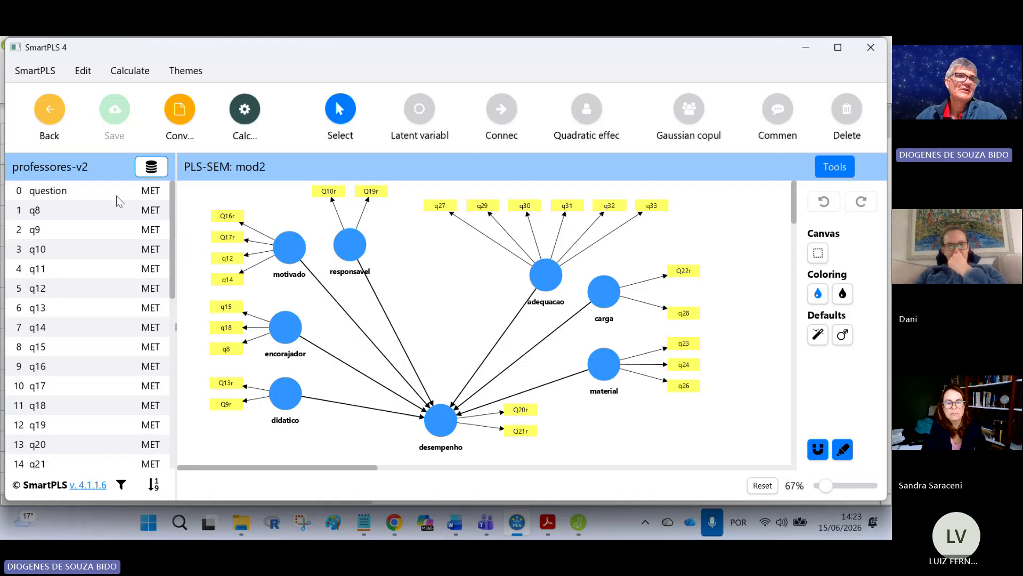
Step: Open the mod3-two-step model, then switch back to the questionnaire PDF
click(51, 110)
double_click(95, 319)
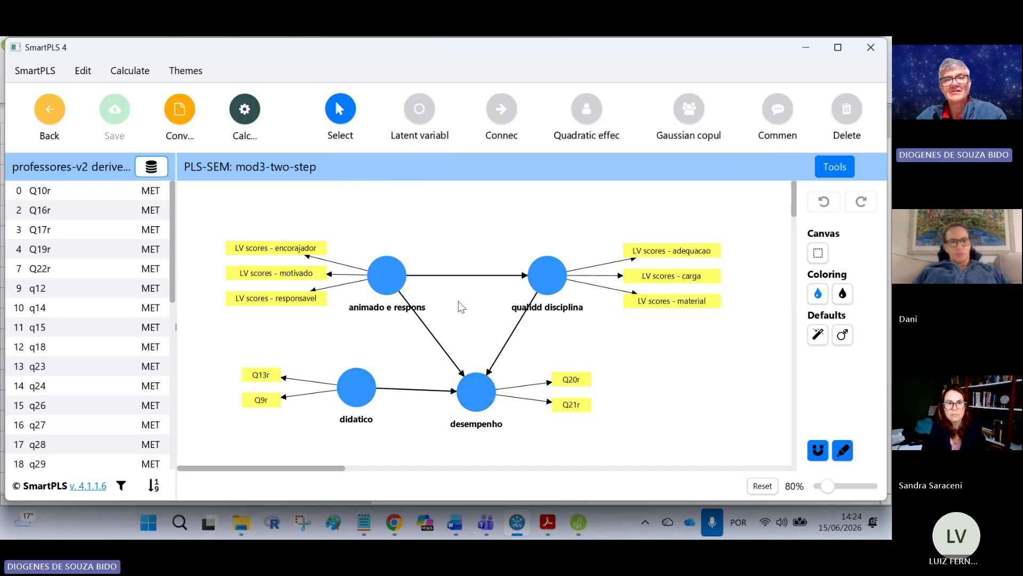
click(544, 527)
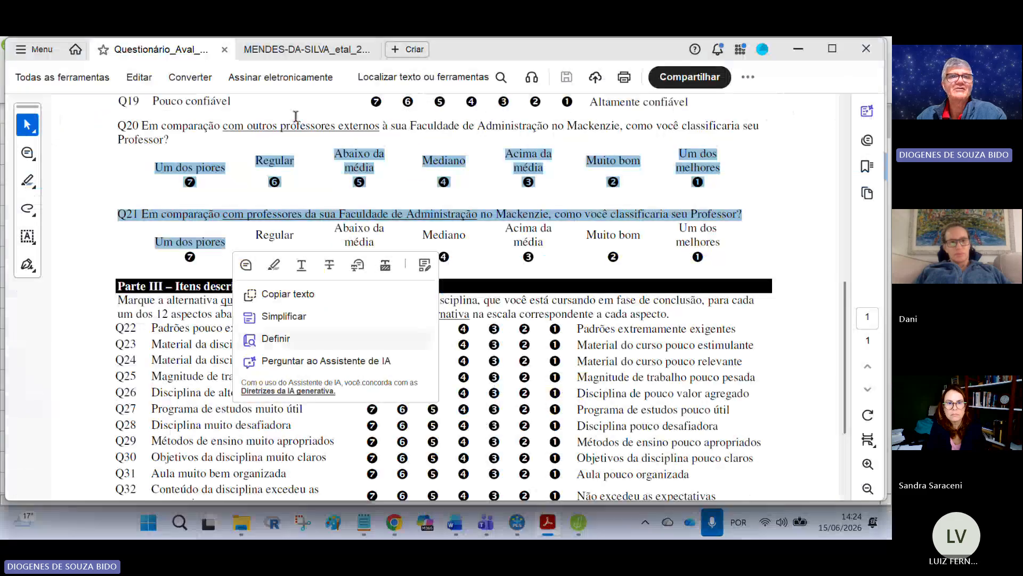
Step: Show the article's Figure 2 model, then highlight the note asking why not to run all items directly as independent variables
click(306, 49)
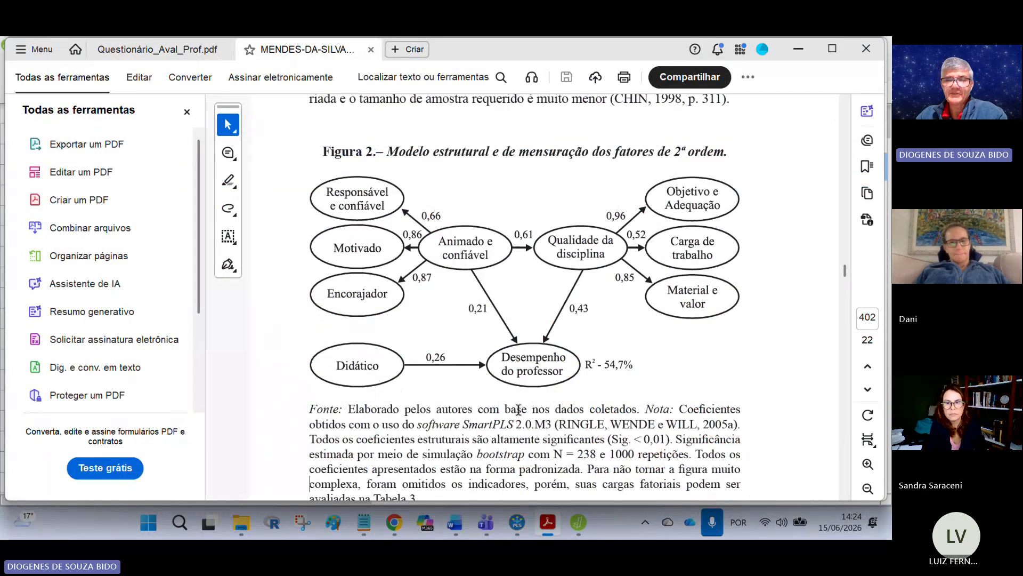
click(365, 528)
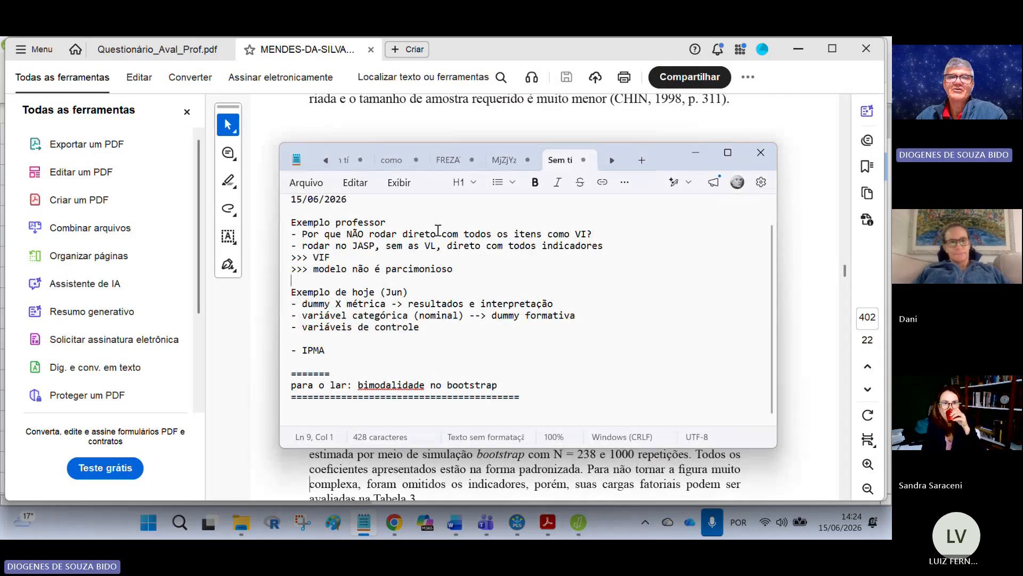
drag(593, 234, 299, 233)
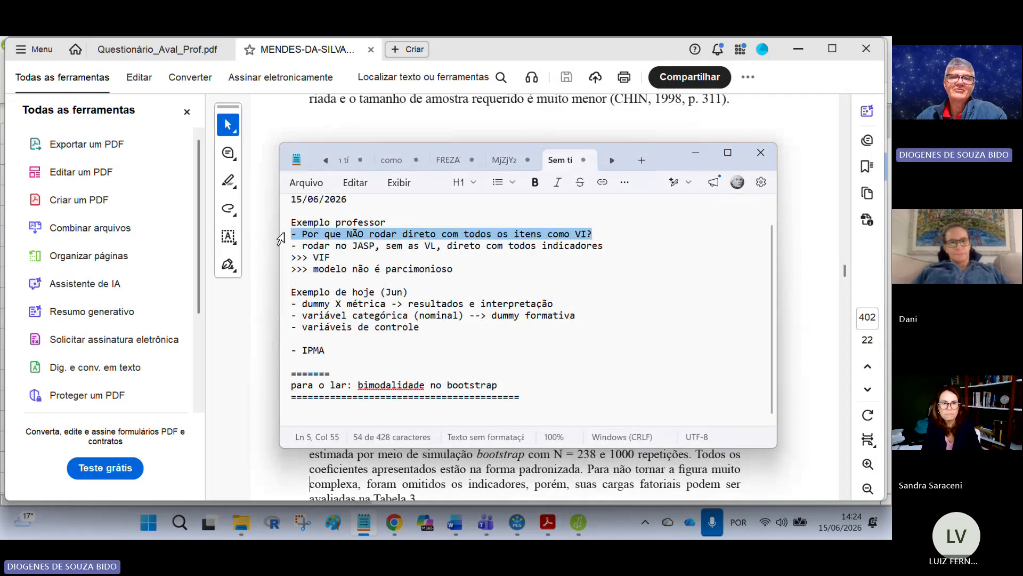
click(468, 275)
click(782, 306)
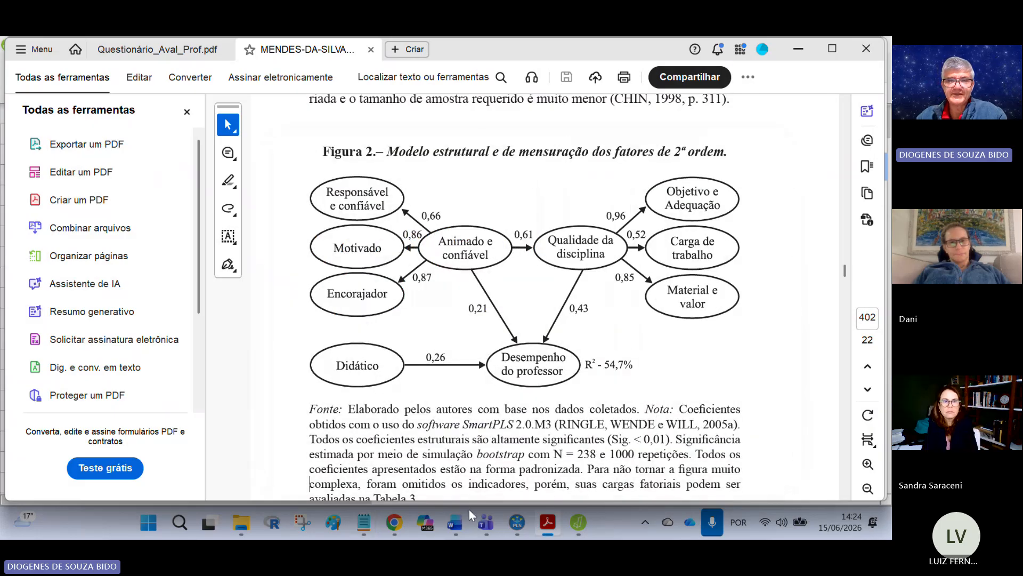
Step: Switch to JASP and add a classical Linear Regression analysis to the analyses list
click(580, 525)
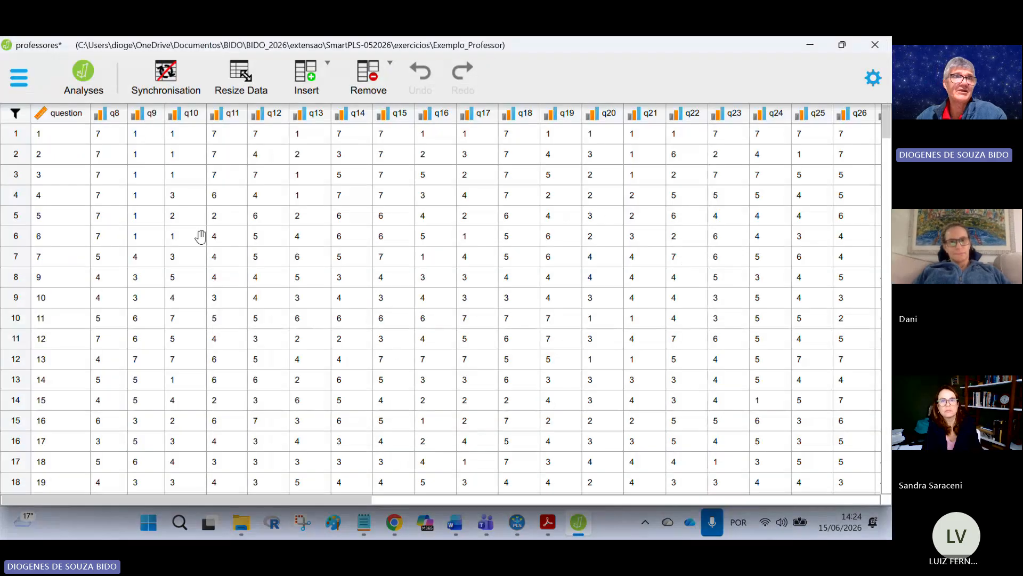
click(83, 76)
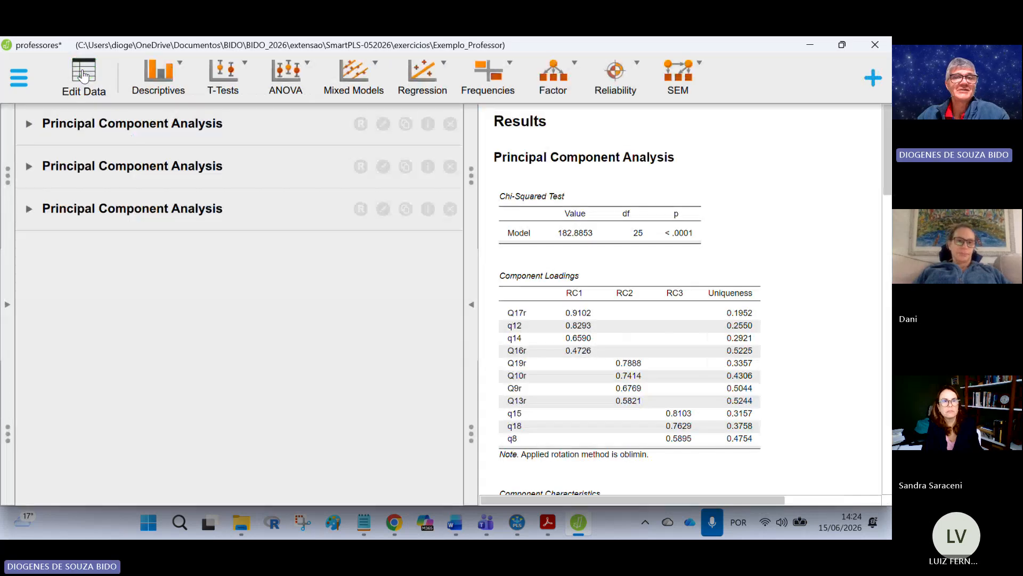
click(83, 76)
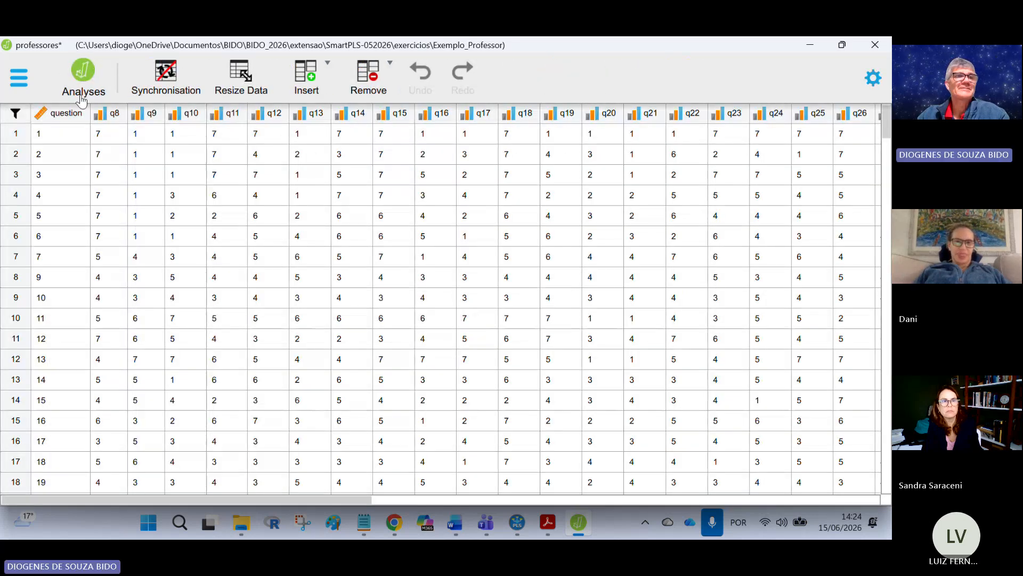
click(84, 71)
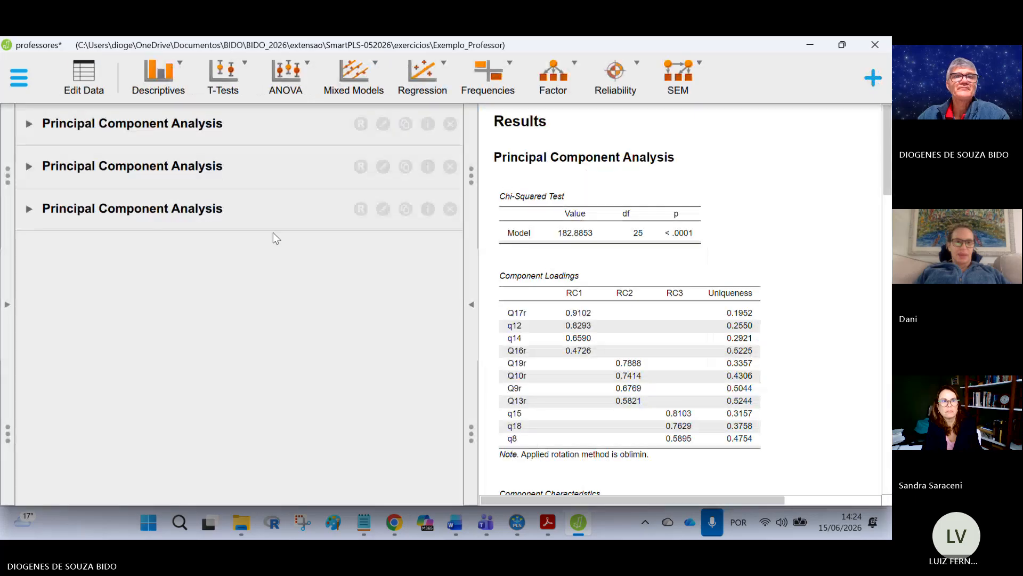
click(424, 86)
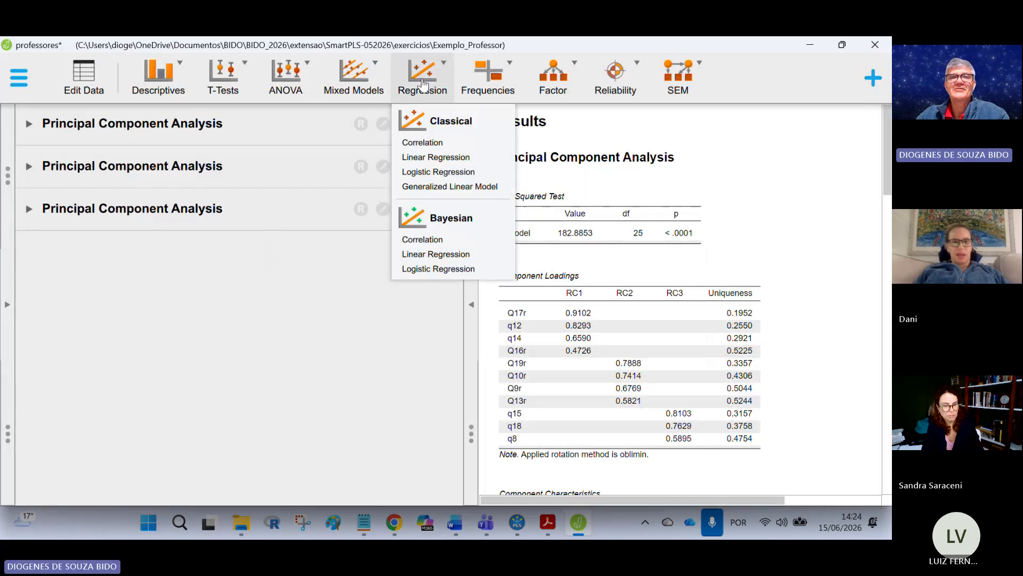
click(459, 159)
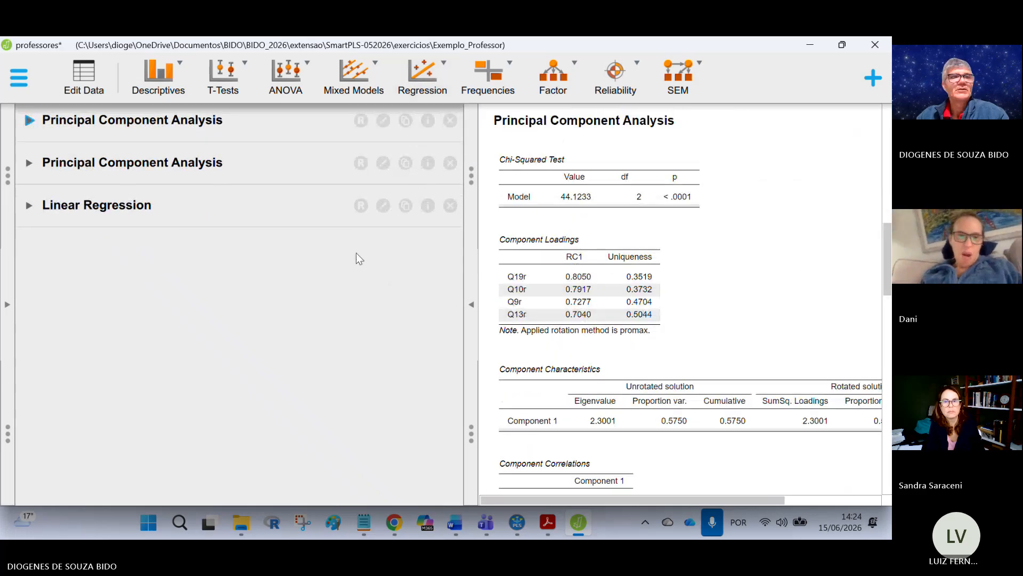
click(130, 219)
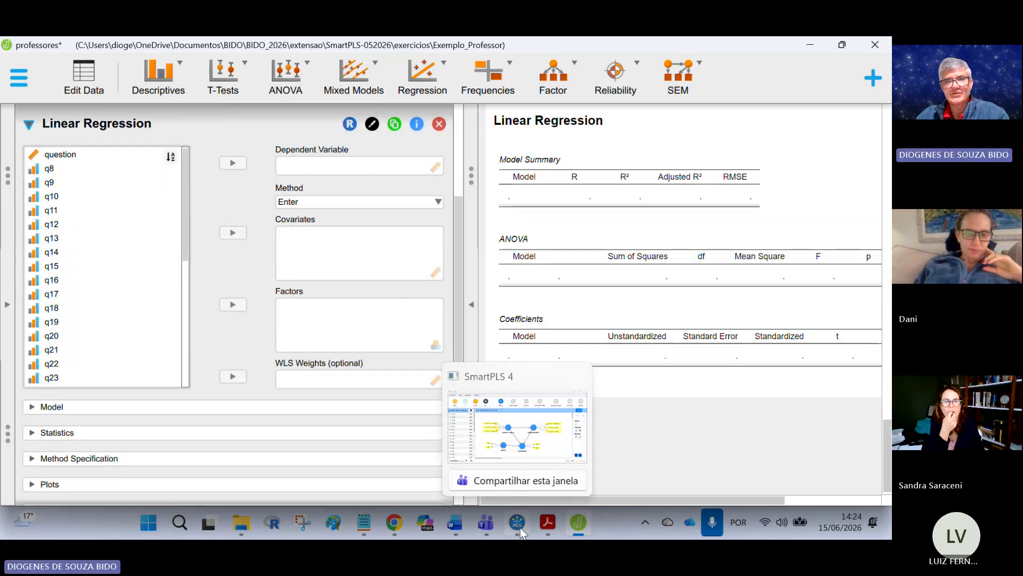
Step: Set Q20r as the dependent variable of the linear regression
click(520, 527)
click(520, 526)
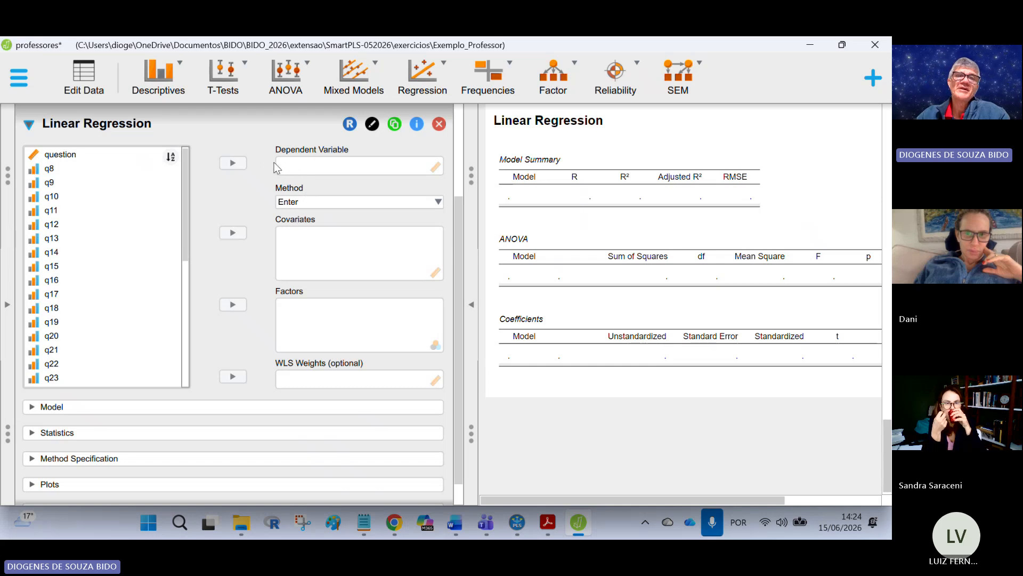
click(85, 79)
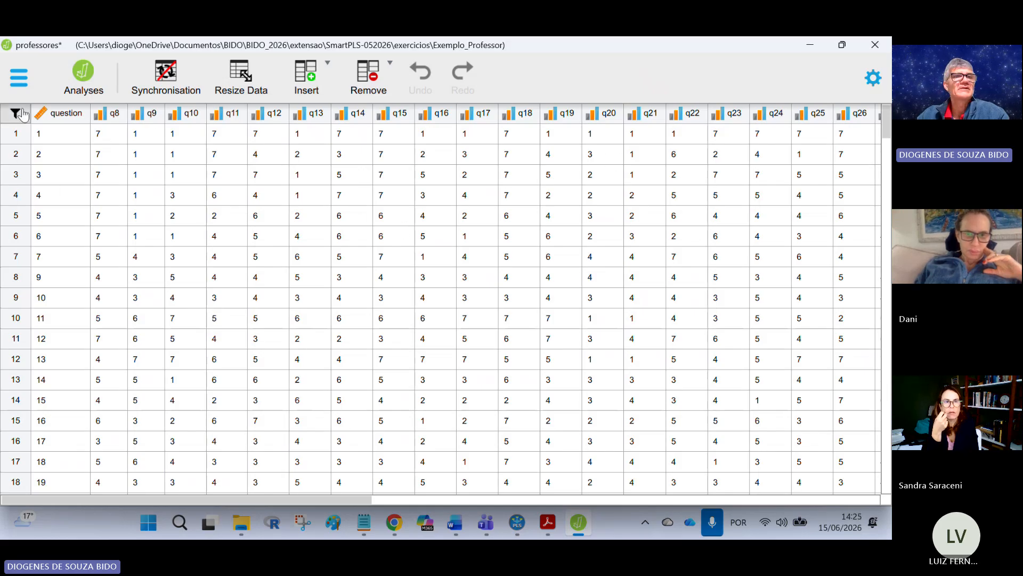
click(82, 78)
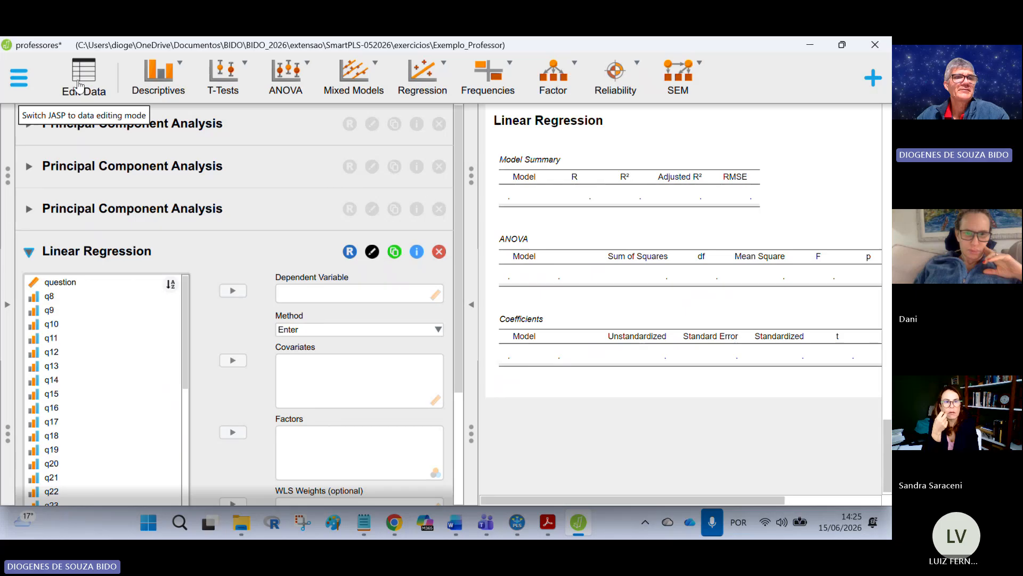
scroll(101, 359, down, 10)
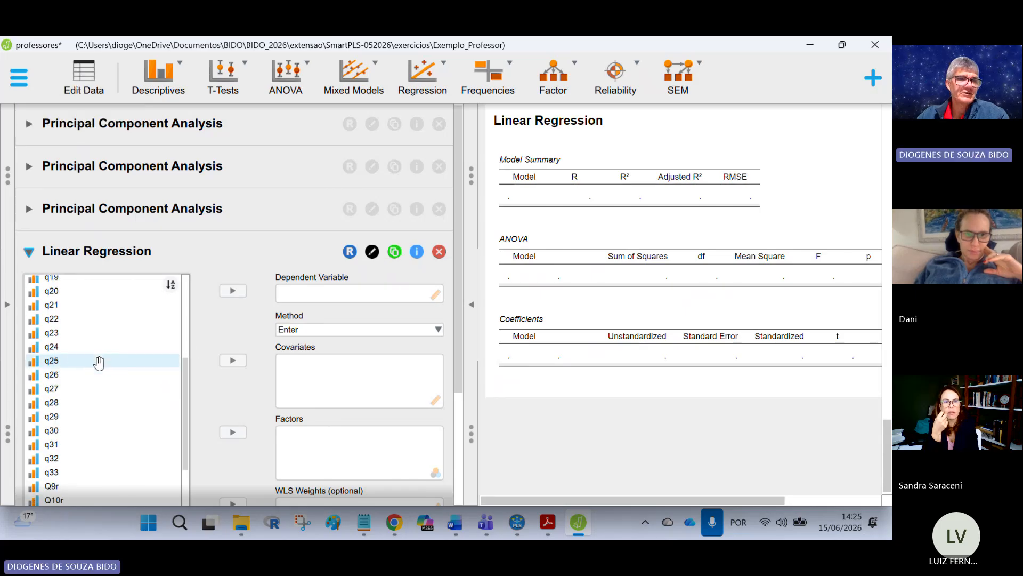
click(68, 395)
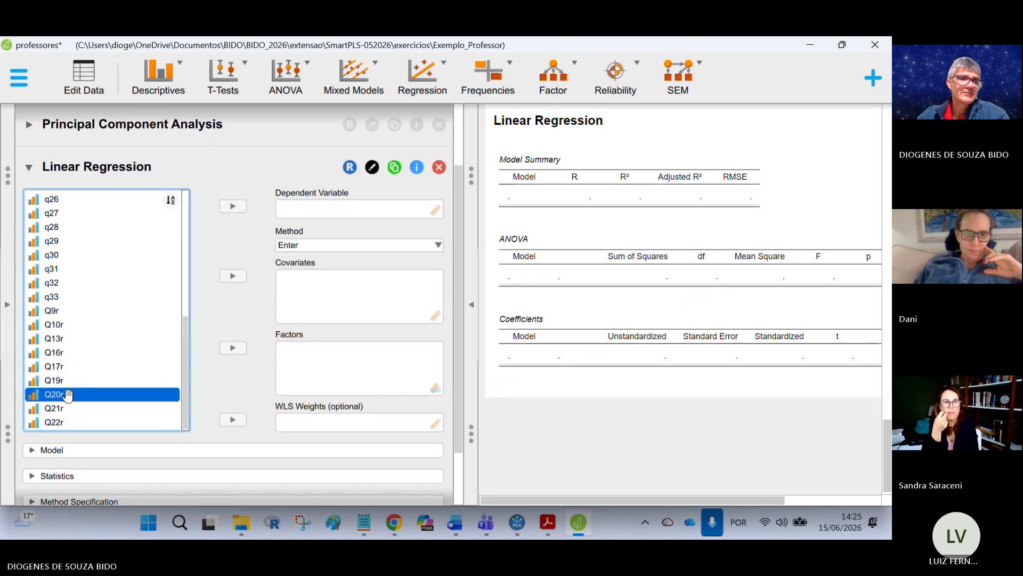
click(232, 206)
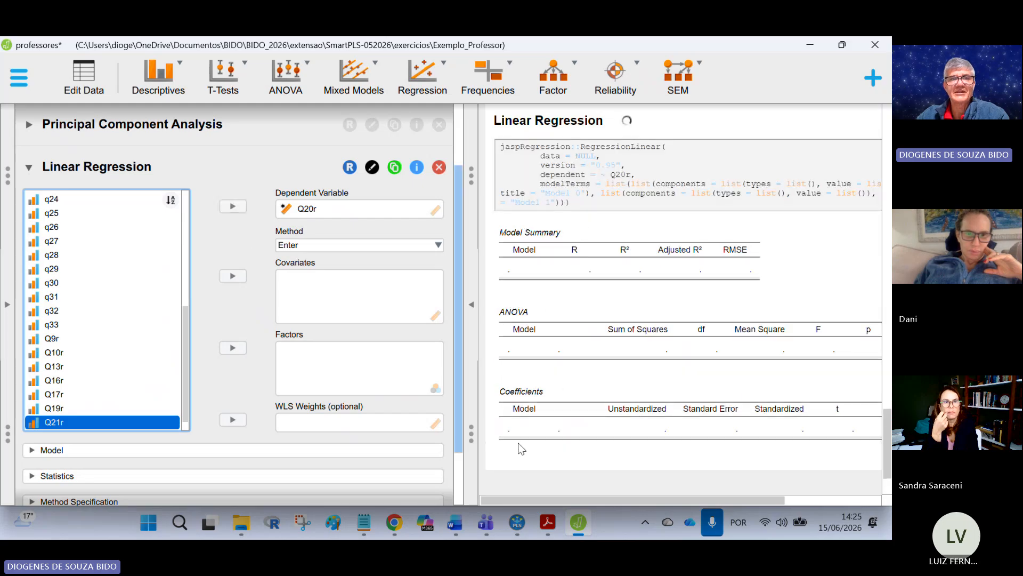
Step: Add Q9r, Q10r, Q13r, Q16r, Q17r, Q19r and Q22r as covariates, checking the SmartPLS two-step model for reference
scroll(108, 278, up, 3)
scroll(84, 224, up, 3)
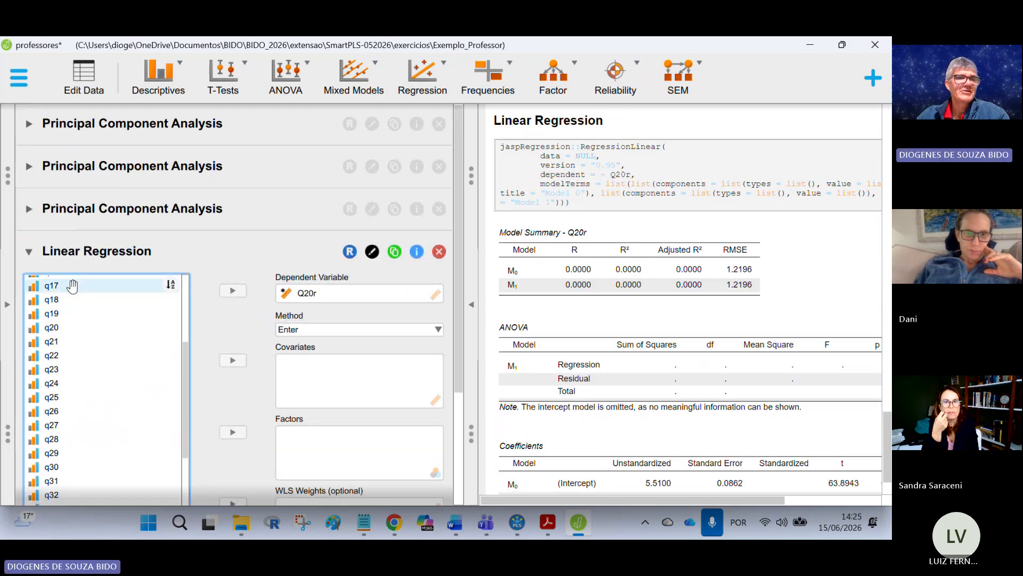
drag(185, 363, 183, 268)
click(70, 298)
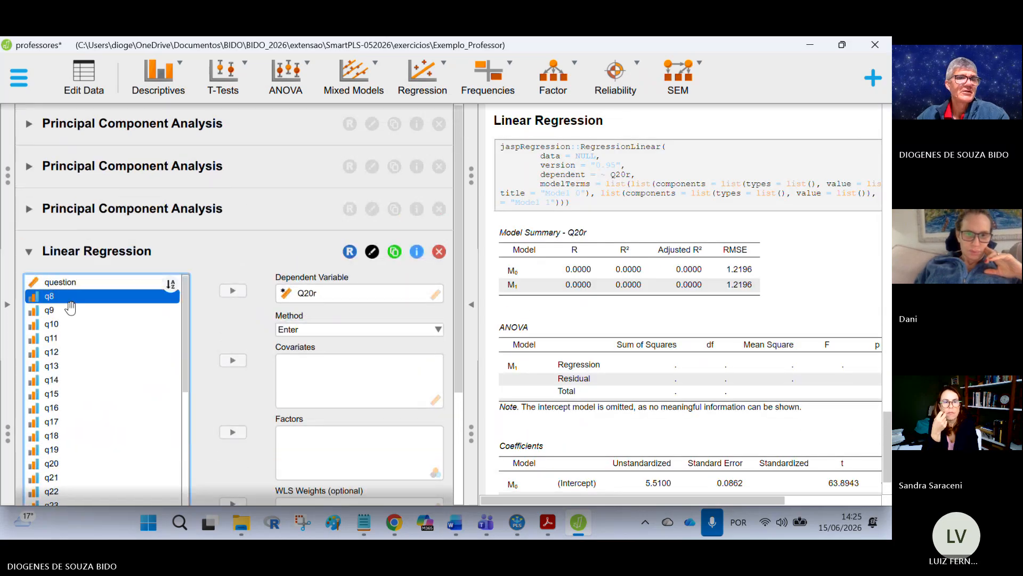
scroll(108, 332, down, 3)
scroll(108, 332, down, 5)
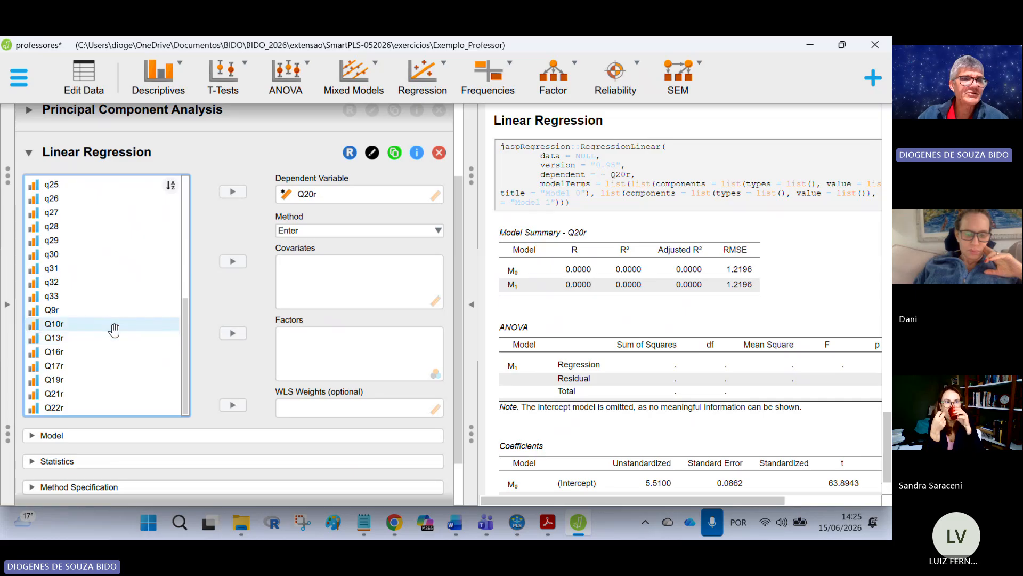
click(74, 311)
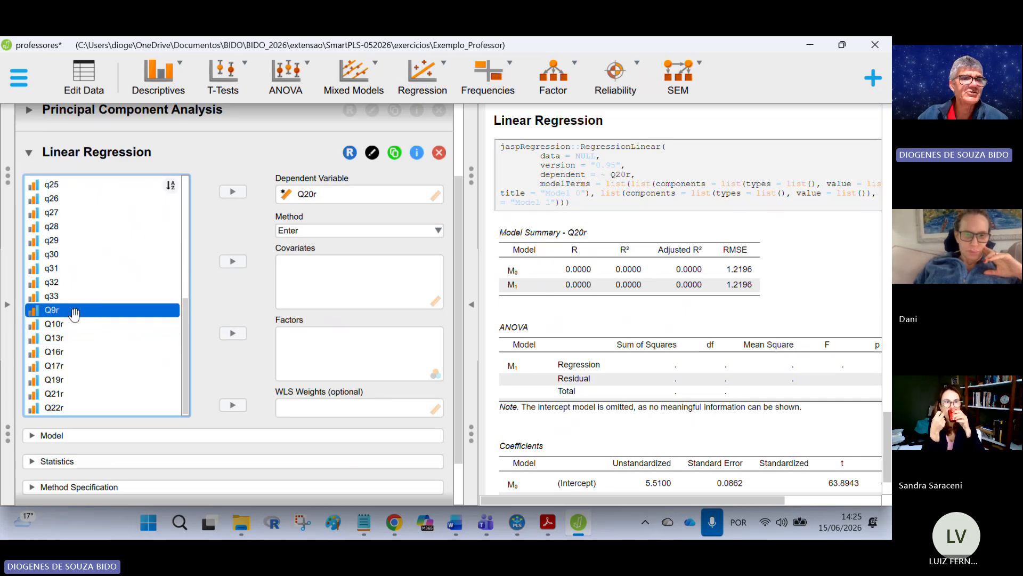
shift+click(69, 408)
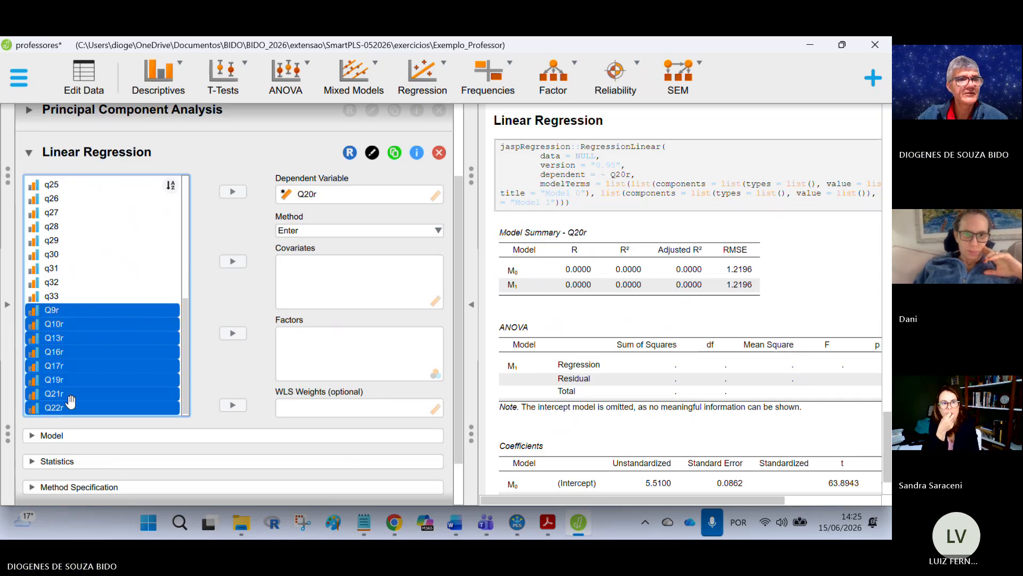
ctrl+click(72, 394)
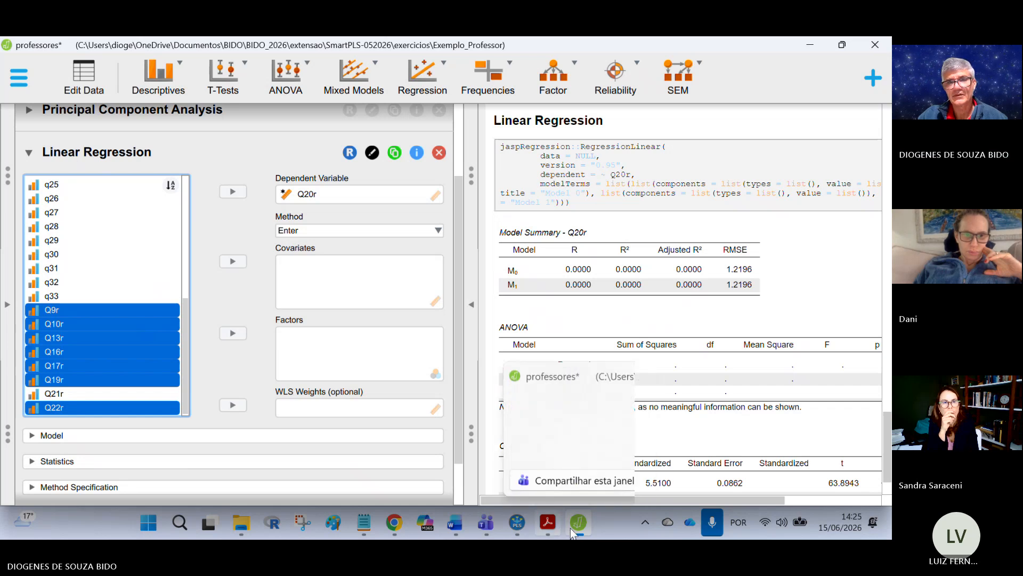
click(520, 525)
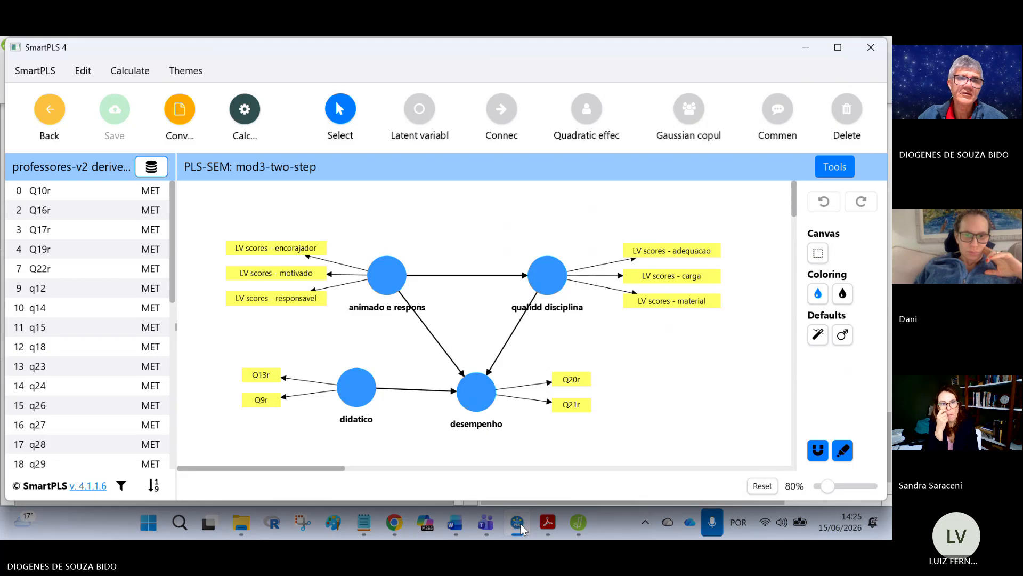
click(520, 525)
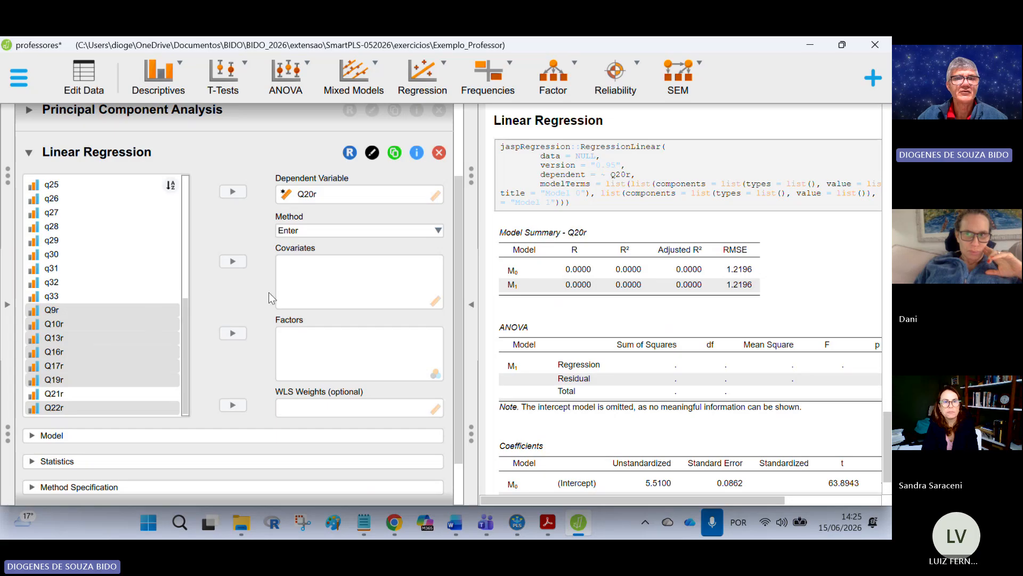
click(234, 262)
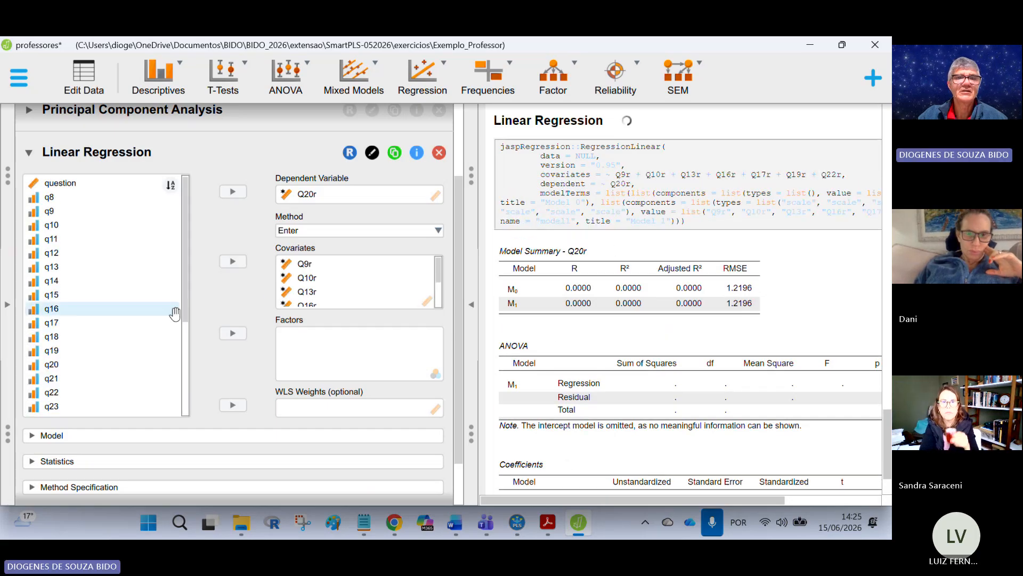
Step: Add q8, q11, q12, q14, q15, q18 and q23 through q33 to the regression covariates alongside the existing items
scroll(363, 293, up, 1)
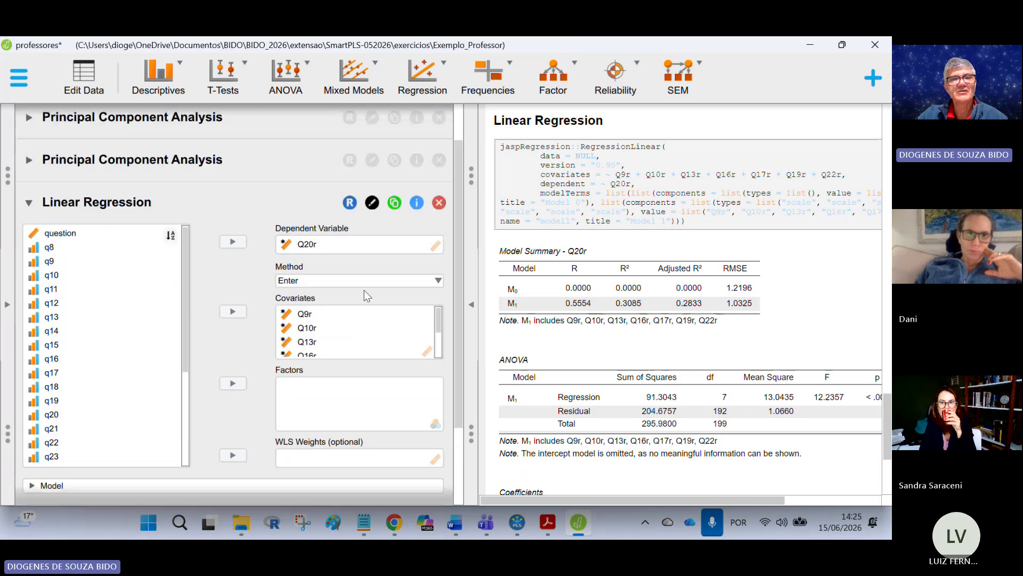
click(56, 248)
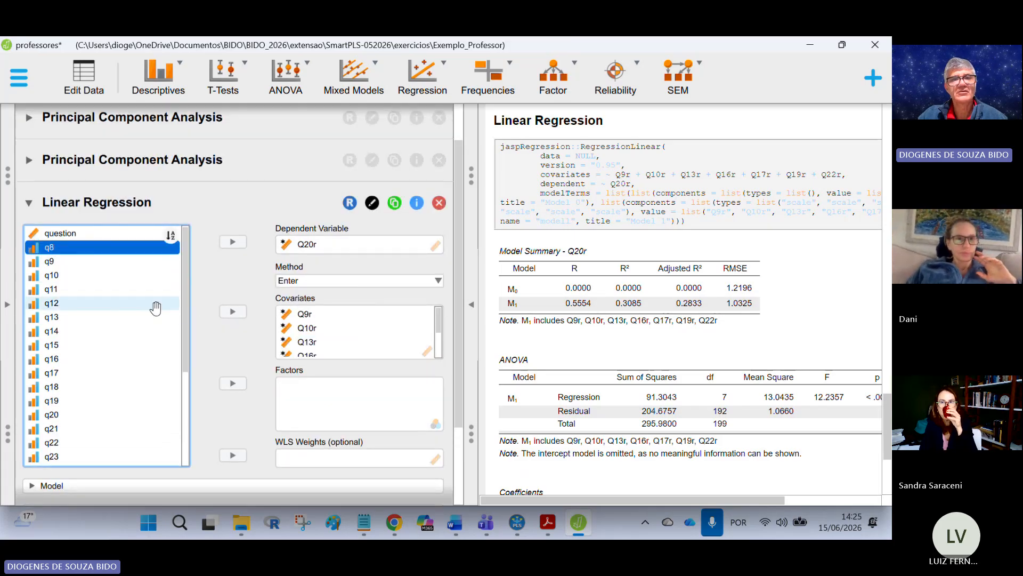
ctrl+click(85, 289)
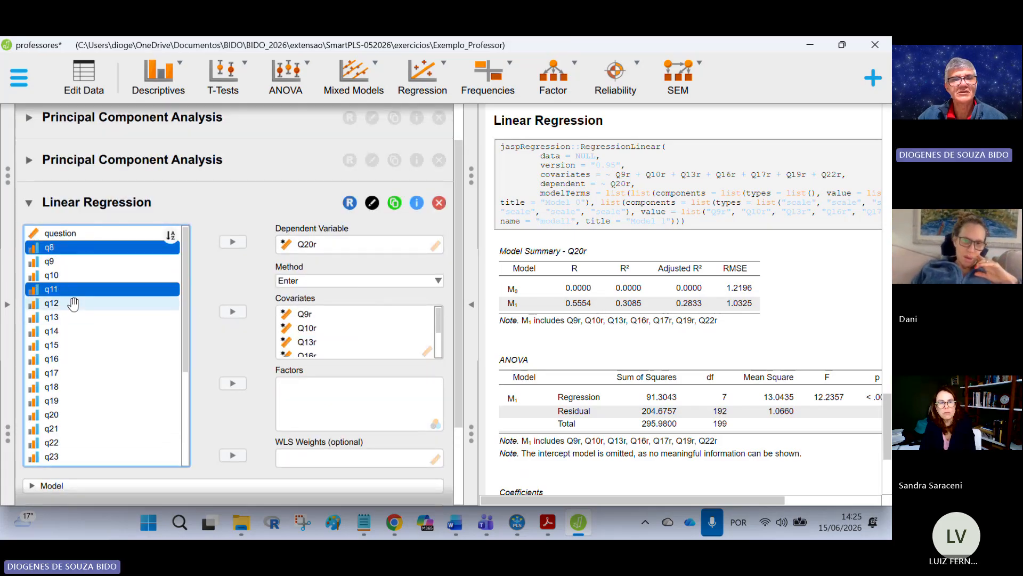
ctrl+click(73, 303)
scroll(394, 342, down, 1)
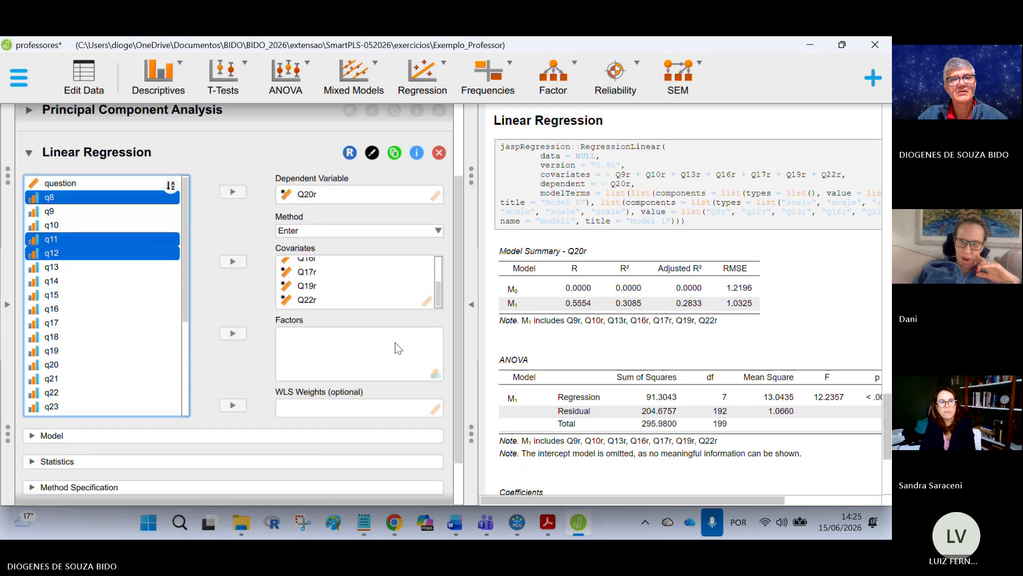
drag(443, 262, 443, 287)
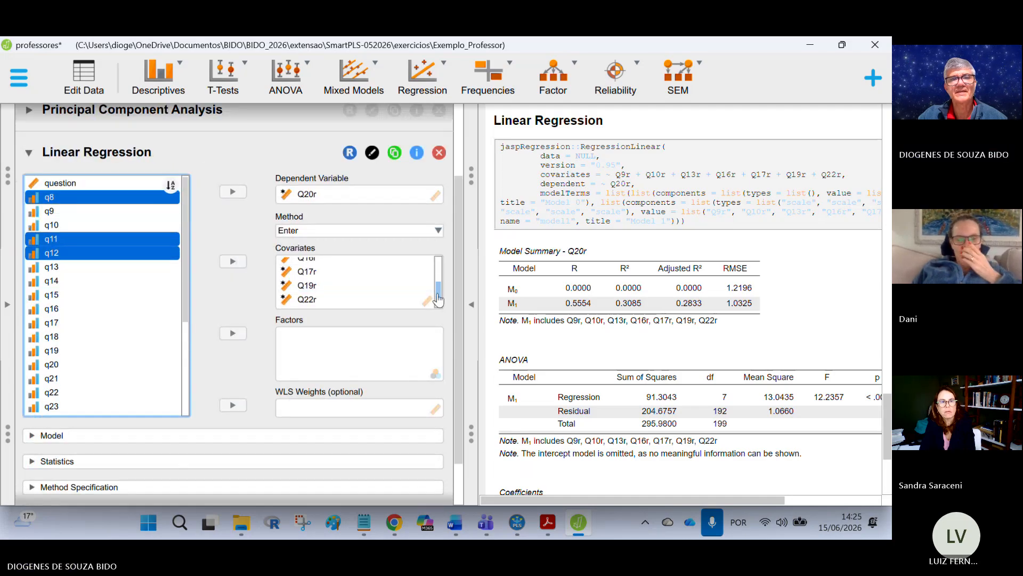
scroll(438, 292, up, 3)
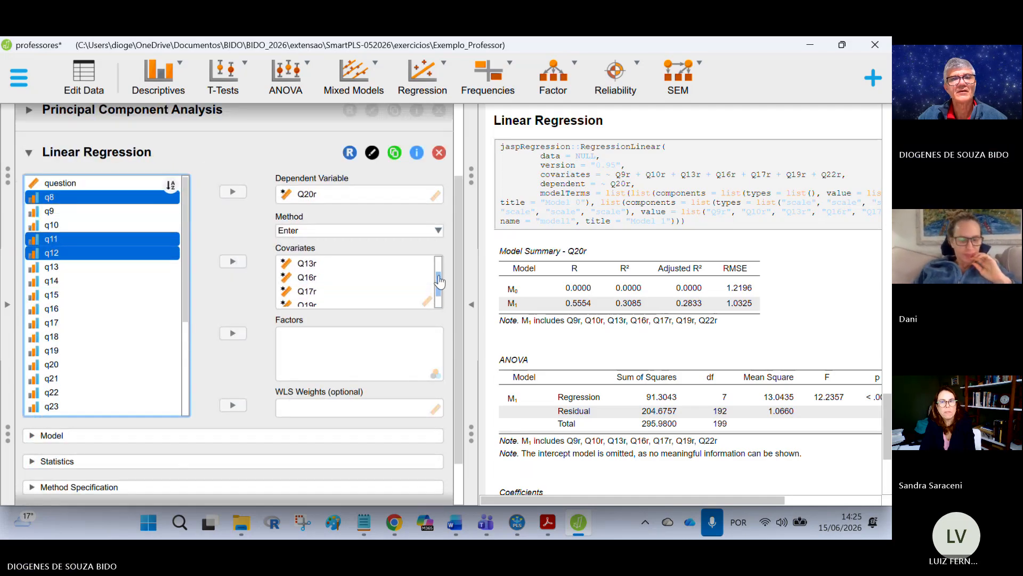
ctrl+click(77, 292)
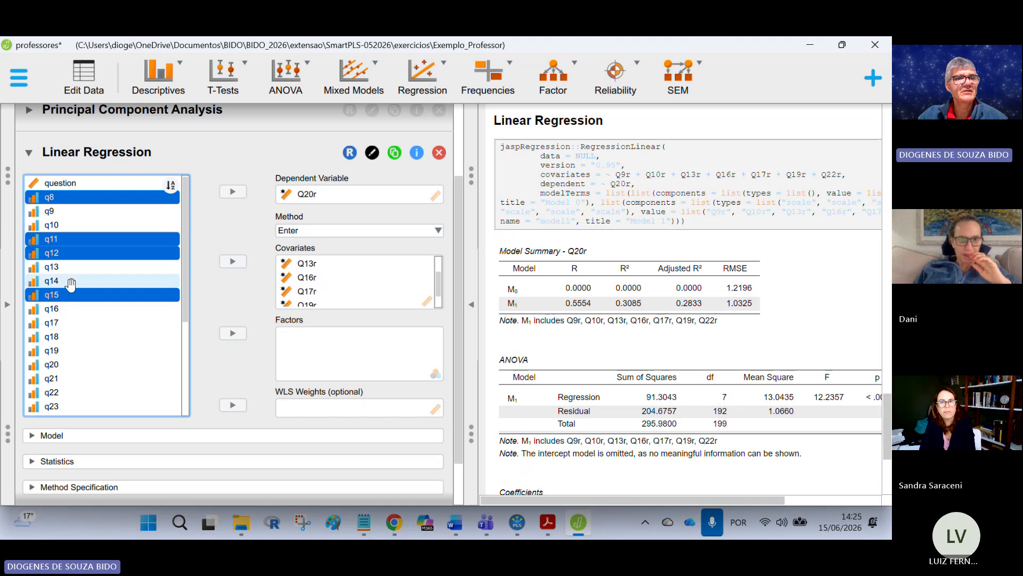
ctrl+click(71, 284)
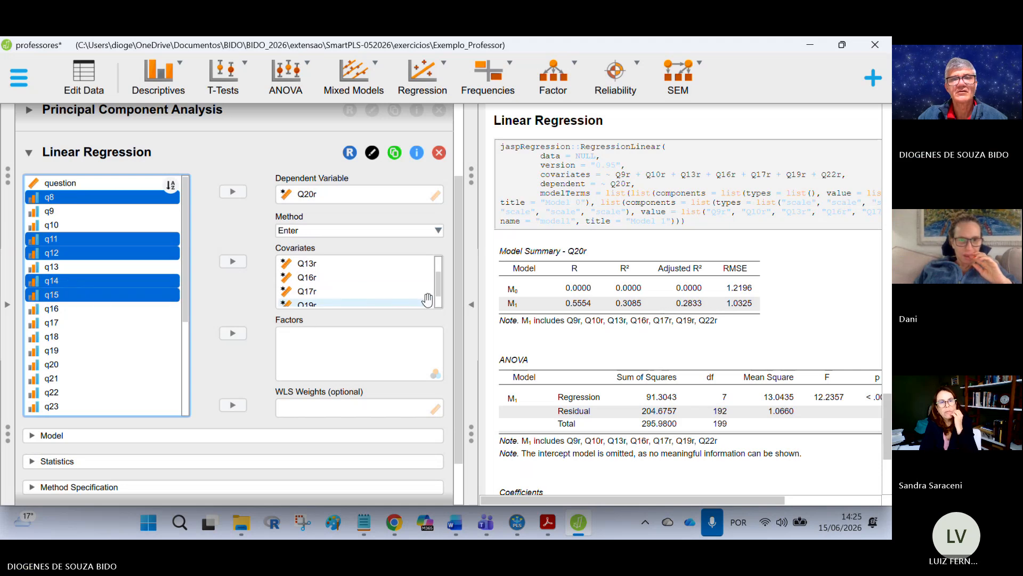
scroll(440, 302, down, 3)
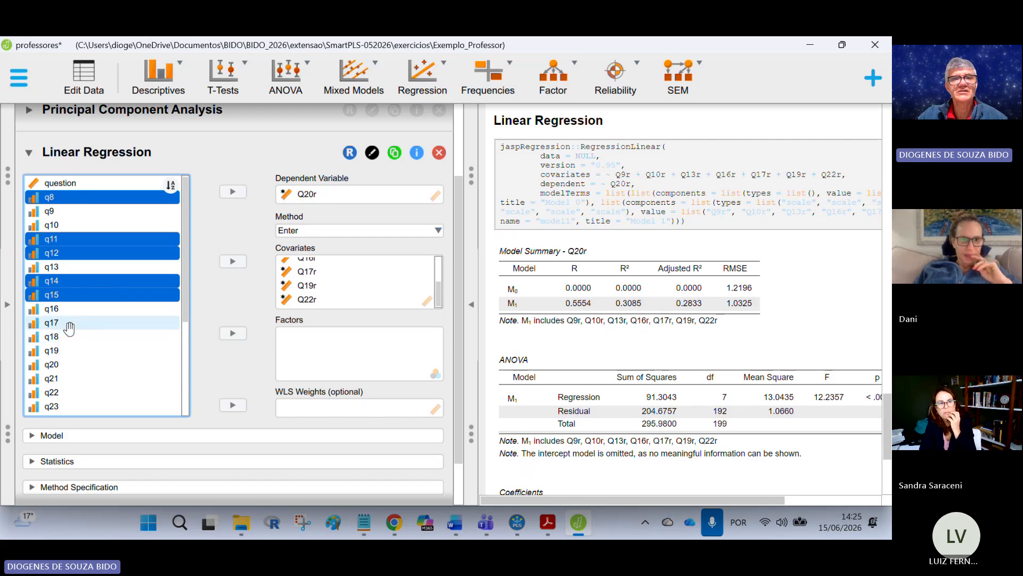
ctrl+click(59, 339)
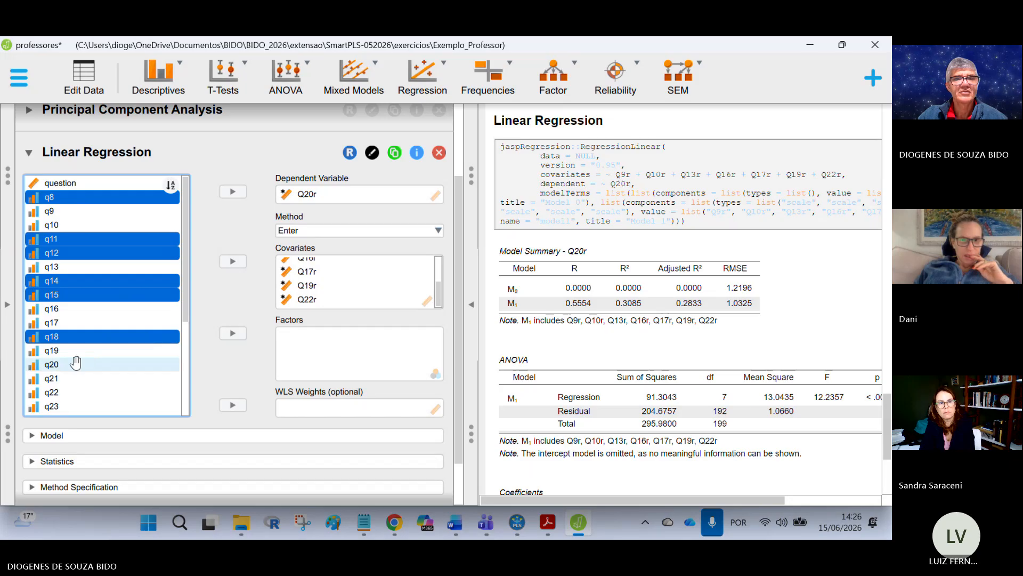
ctrl+click(66, 375)
ctrl+click(66, 376)
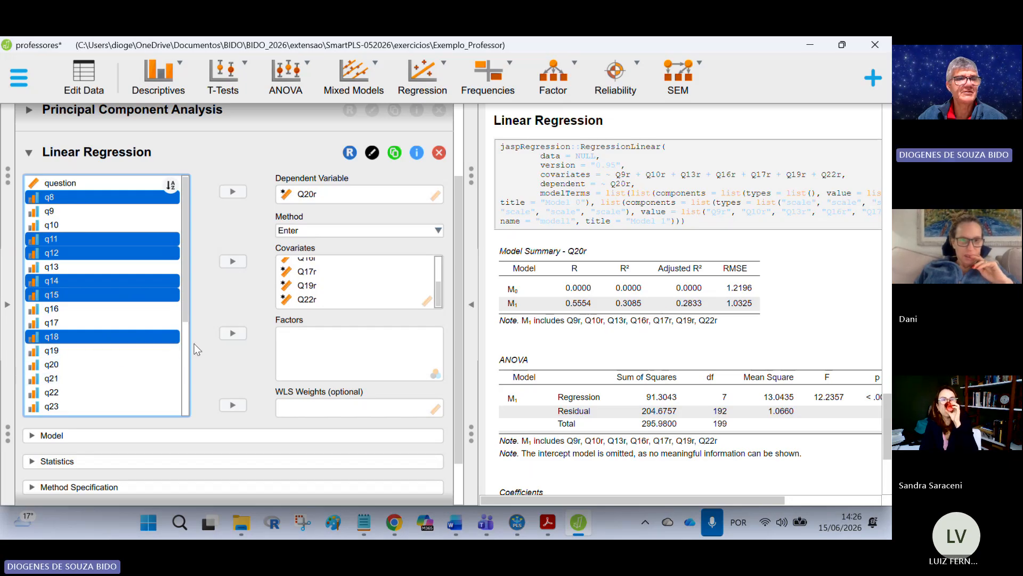
scroll(194, 343, down, 5)
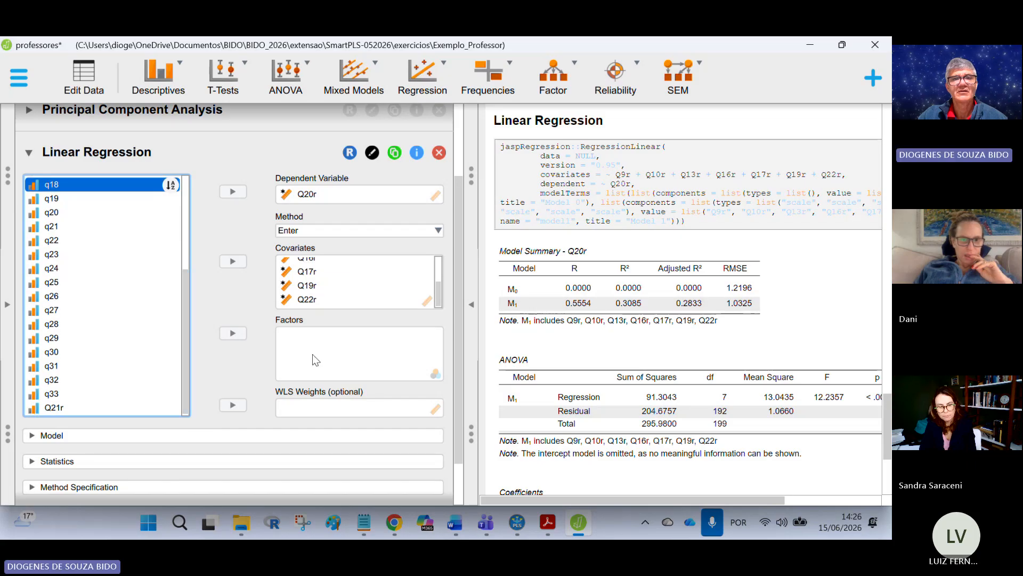
scroll(312, 354, down, 2)
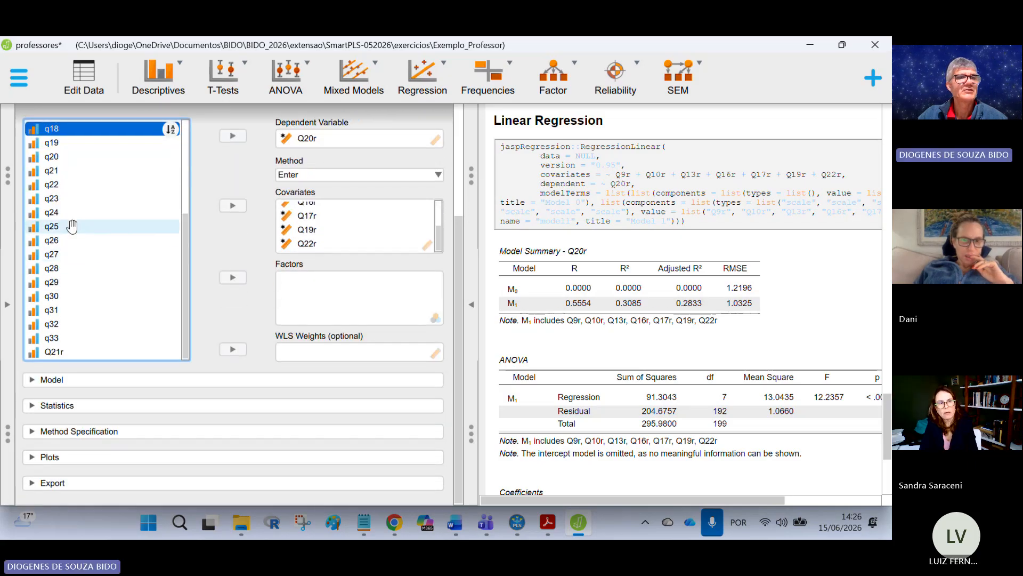
ctrl+click(56, 198)
ctrl+click(56, 212)
ctrl+click(59, 227)
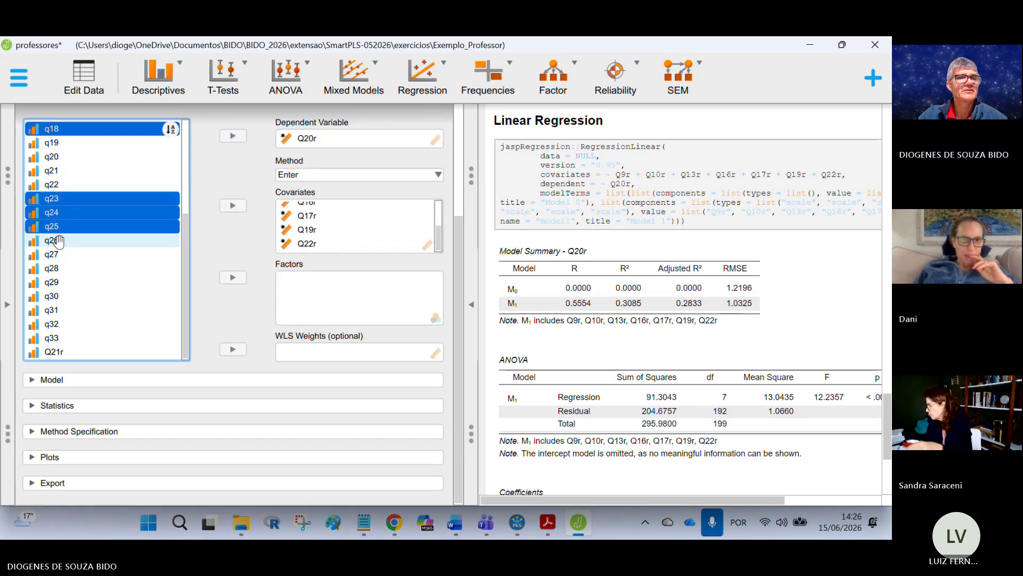
ctrl+click(59, 241)
ctrl+click(59, 255)
ctrl+click(60, 268)
ctrl+click(60, 282)
ctrl+click(61, 296)
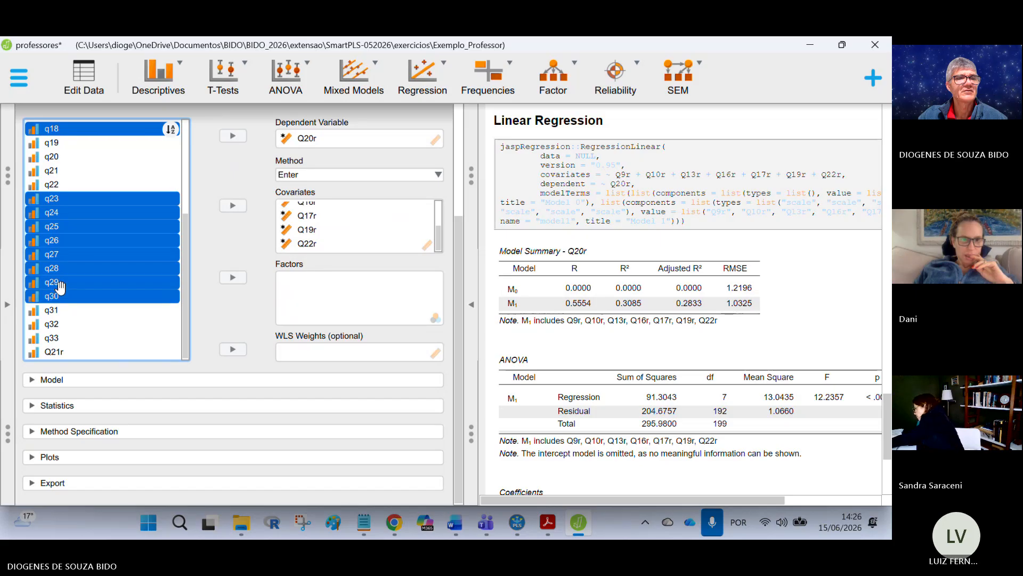
ctrl+click(61, 310)
ctrl+click(61, 324)
ctrl+click(62, 339)
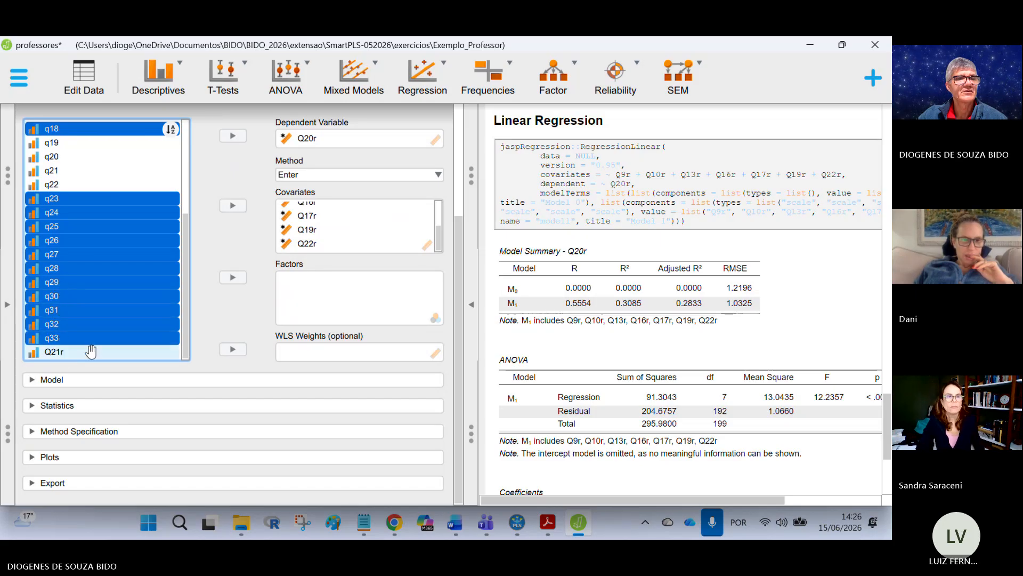
scroll(99, 284, up, 2)
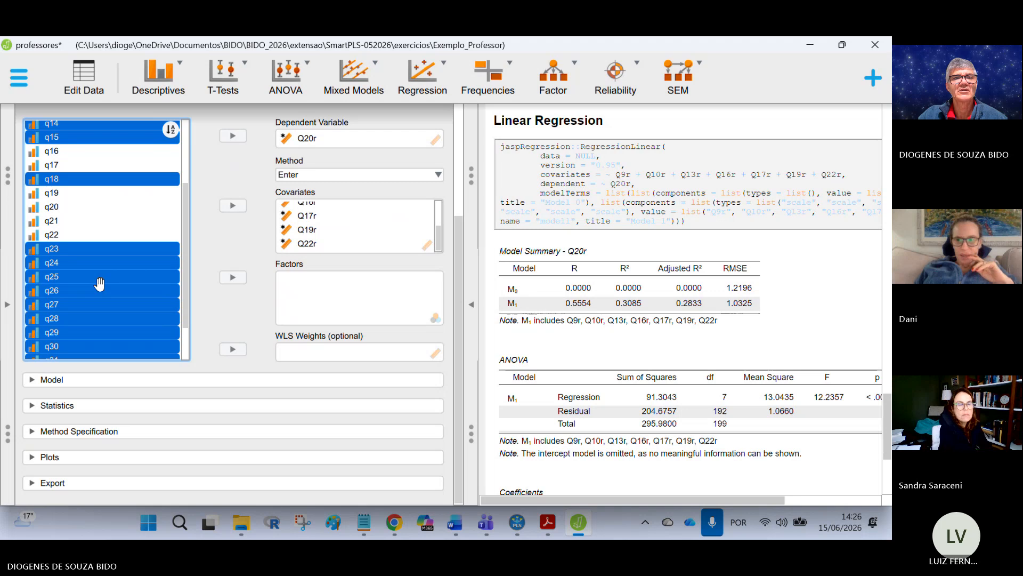
click(233, 206)
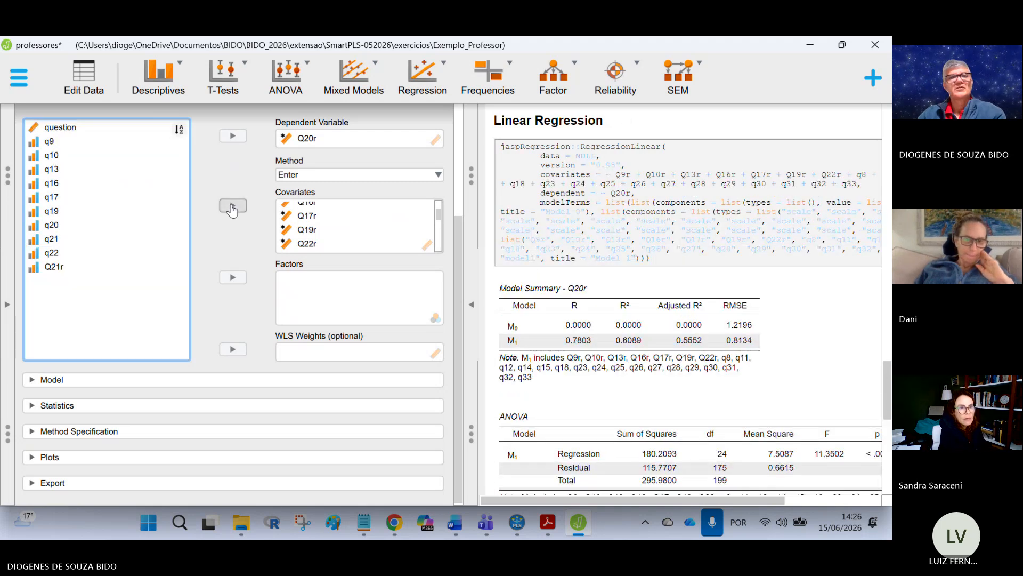
Step: Copy the Coefficients table from the linear regression output
scroll(688, 300, down, 2)
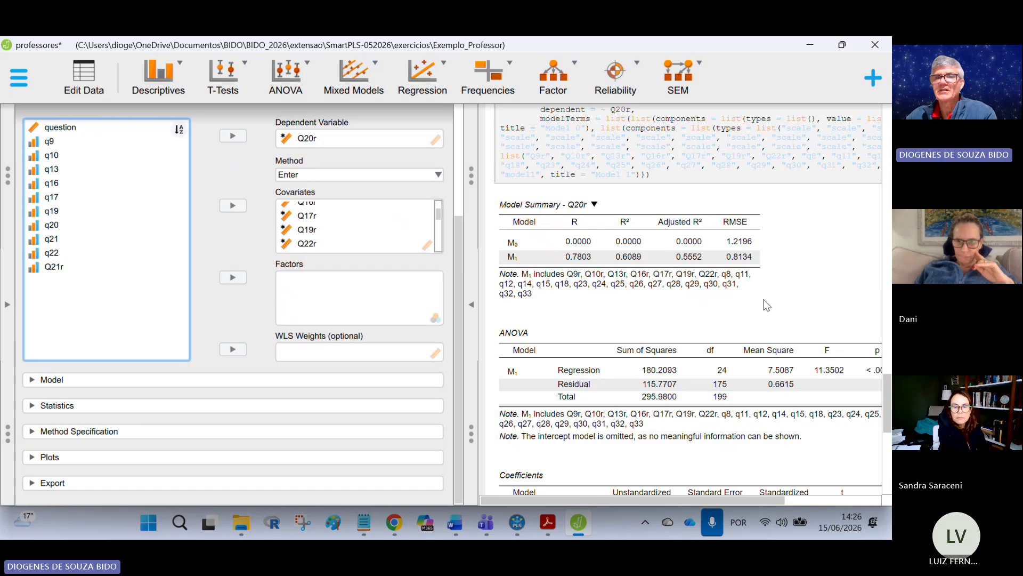
scroll(767, 305, down, 1)
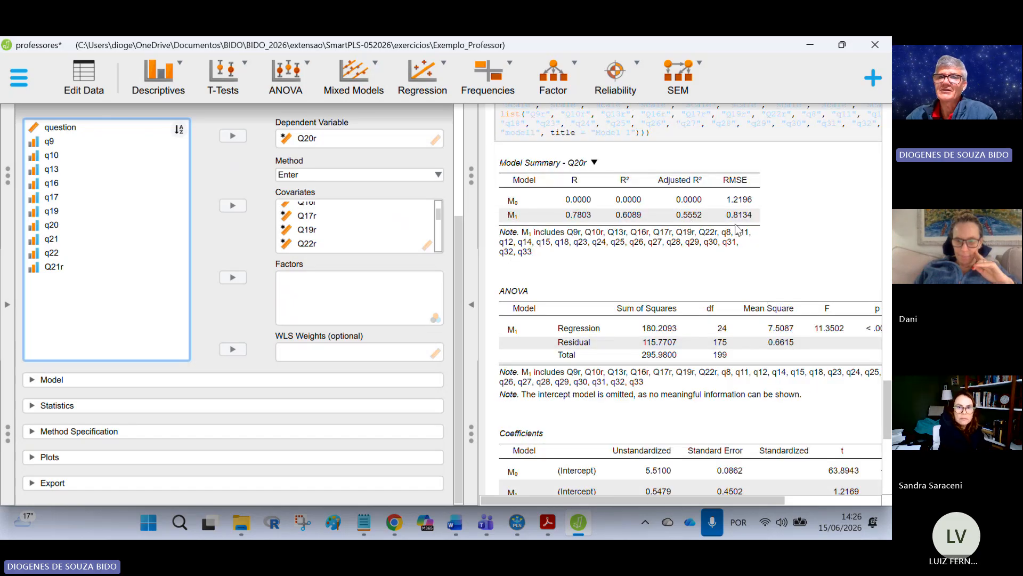
scroll(760, 224, down, 7)
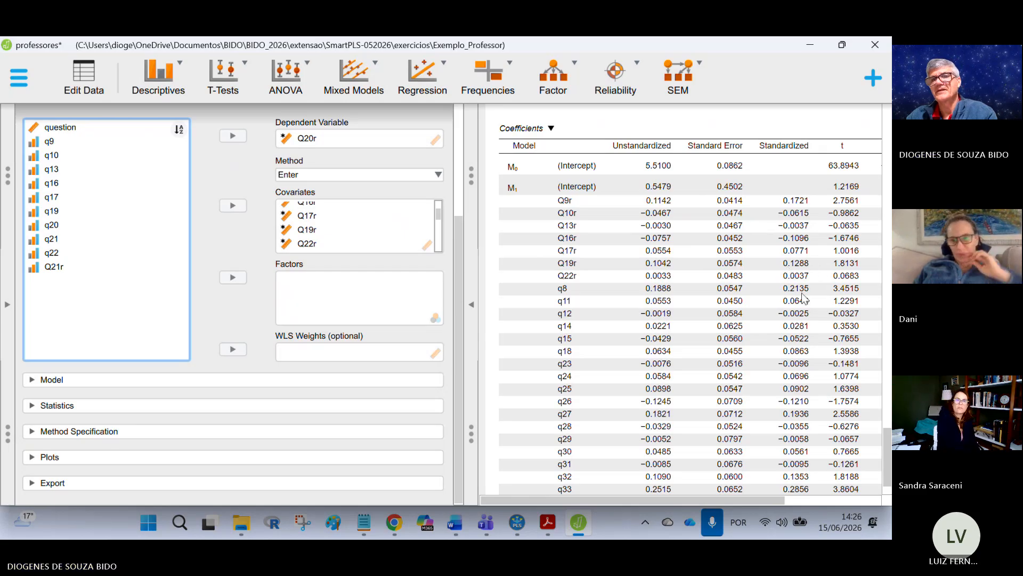
scroll(810, 256, down, 1)
scroll(692, 354, up, 2)
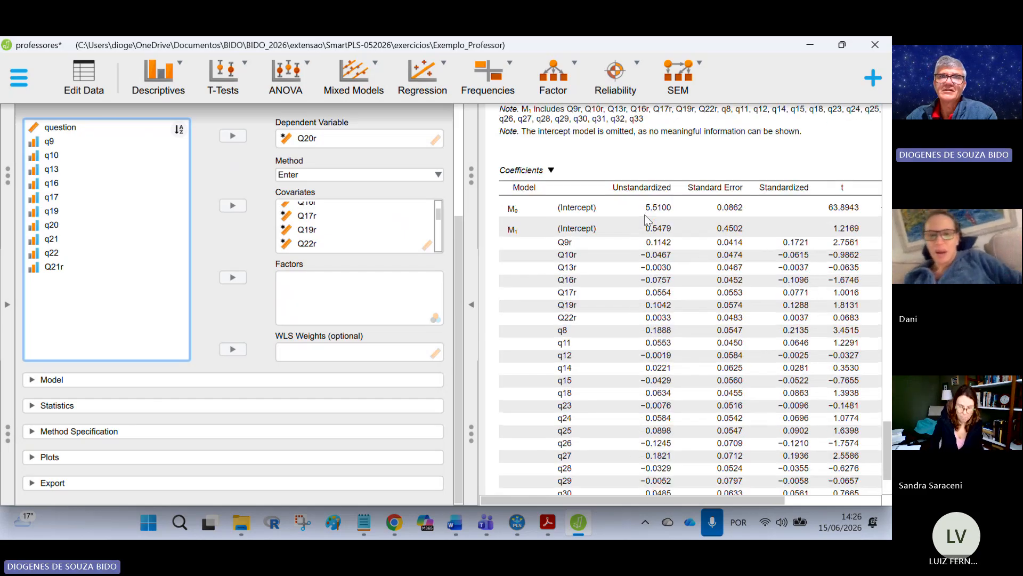
click(536, 172)
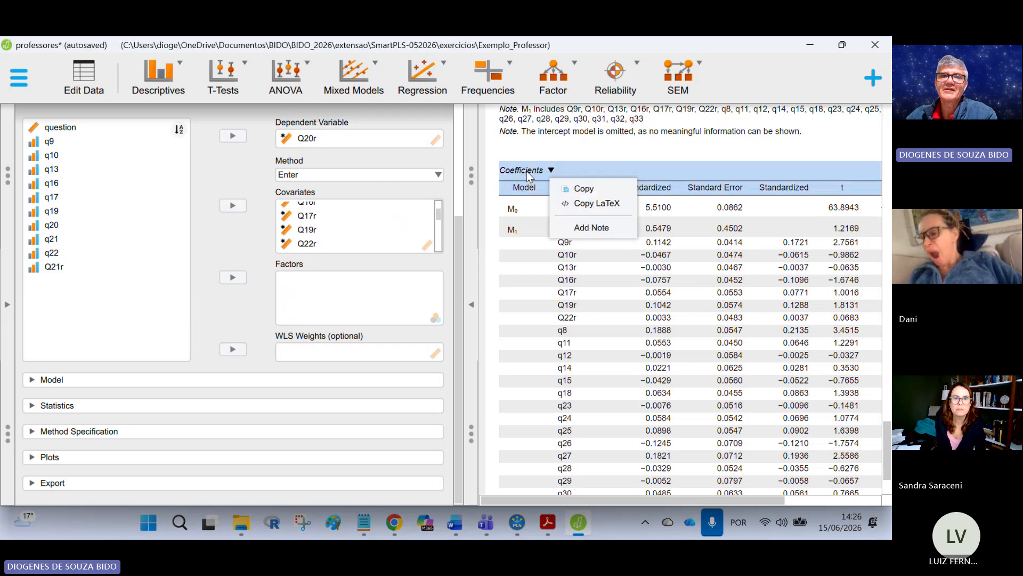
click(583, 187)
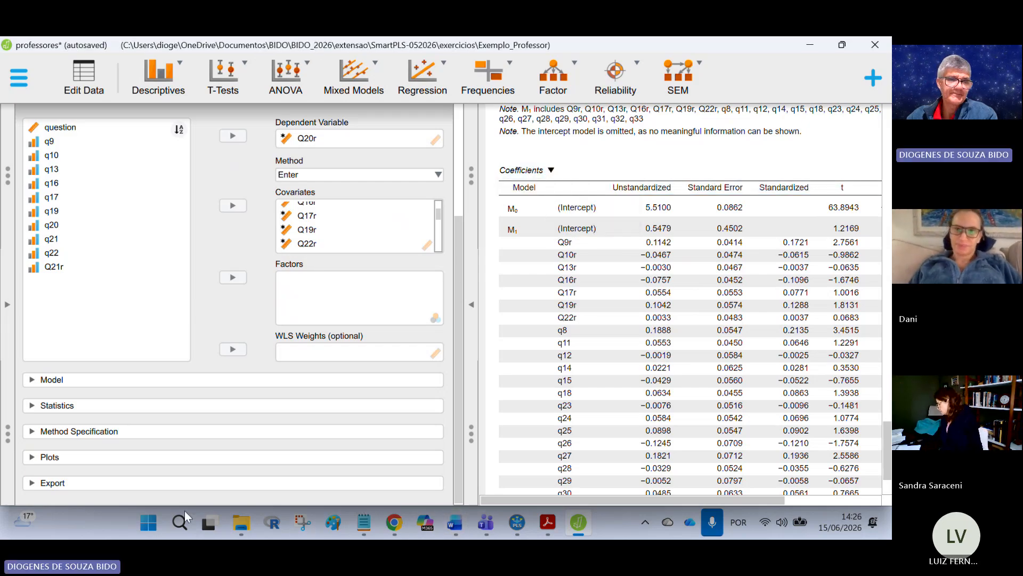
Step: Switch to Word, create a new blank document and insert a few empty paragraphs
mouse_move(450, 523)
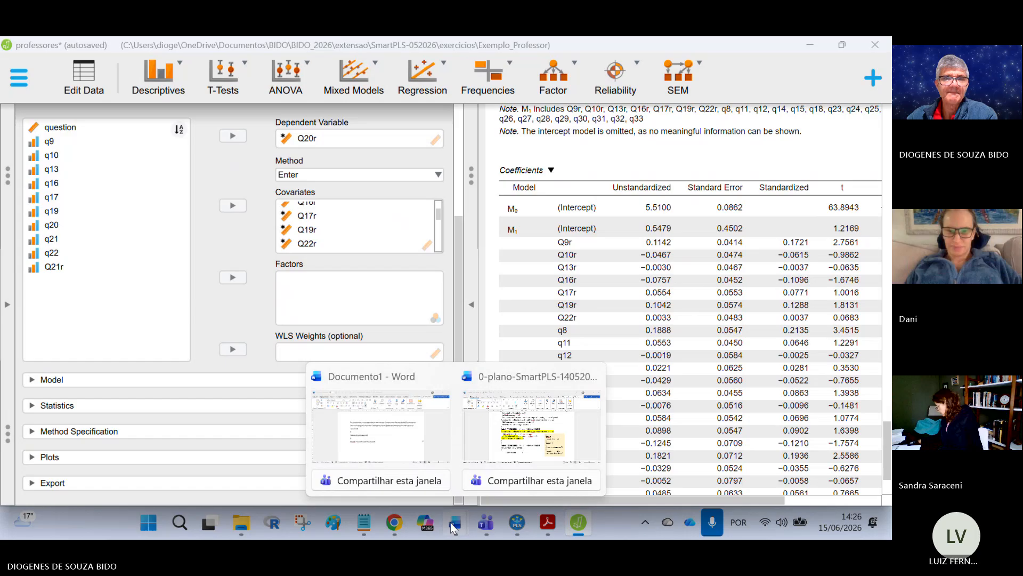
click(327, 408)
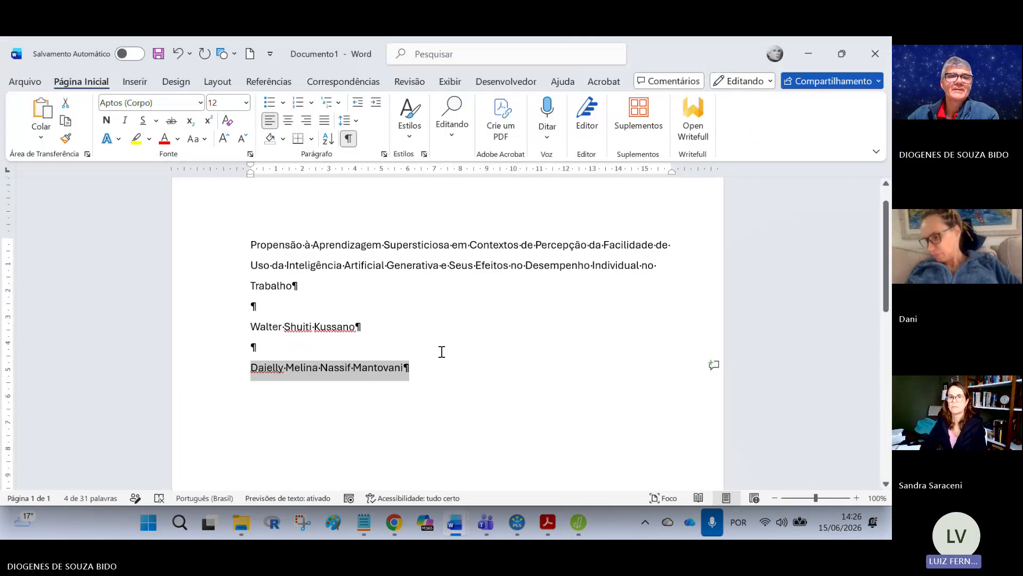
scroll(441, 349, up, 1)
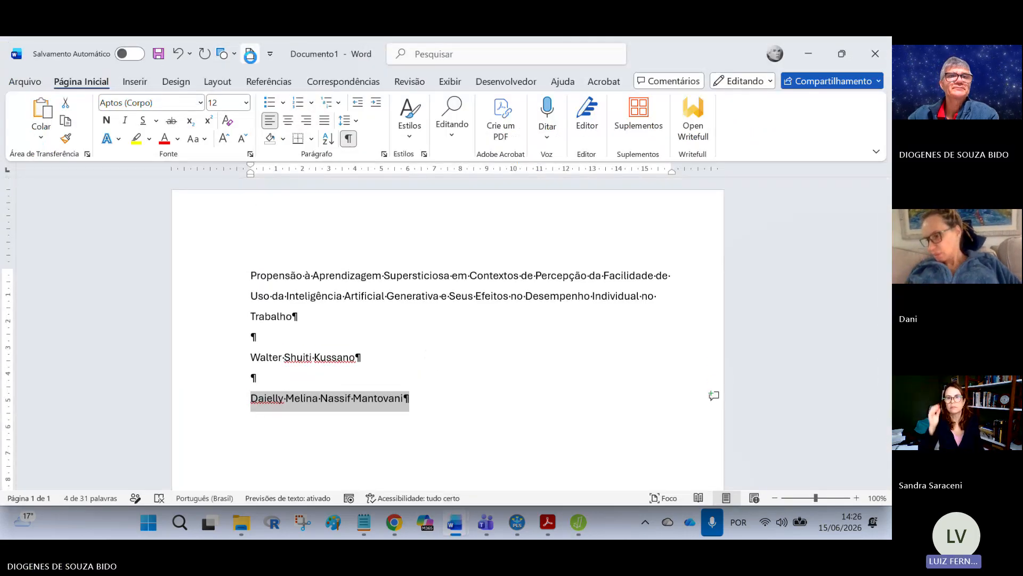
click(249, 54)
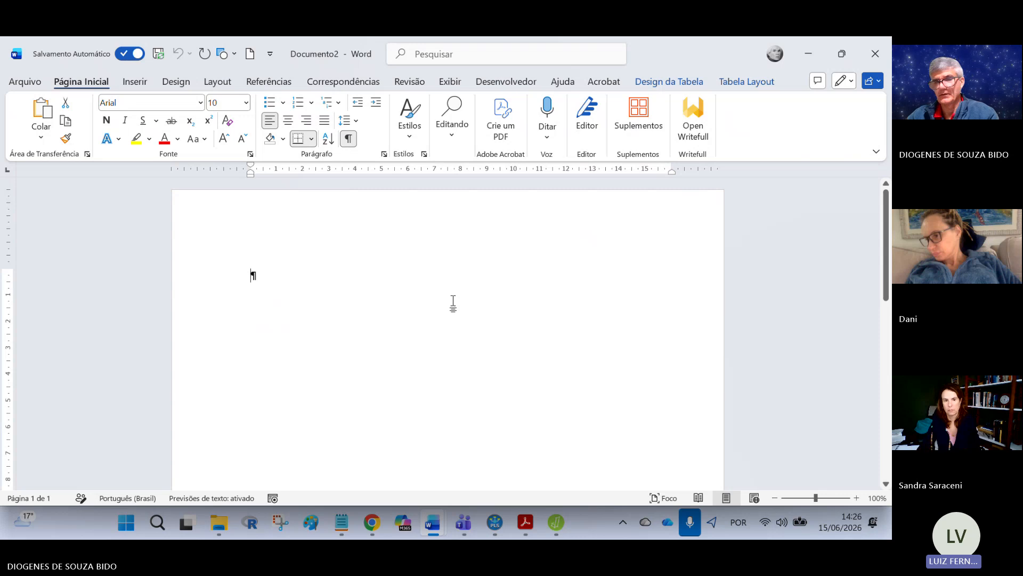
key(Return)
key(Return)
key(Return)
key(Return)
key(Return)
key(Return)
key(Return)
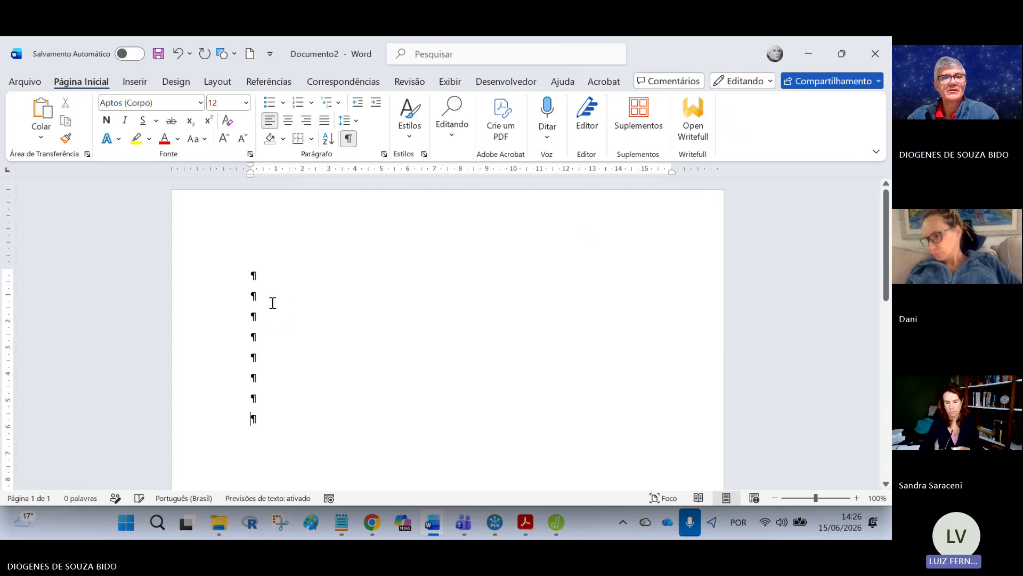
Step: Open the questionnaire PDF to review the wording of questions Q20 and Q21
click(525, 522)
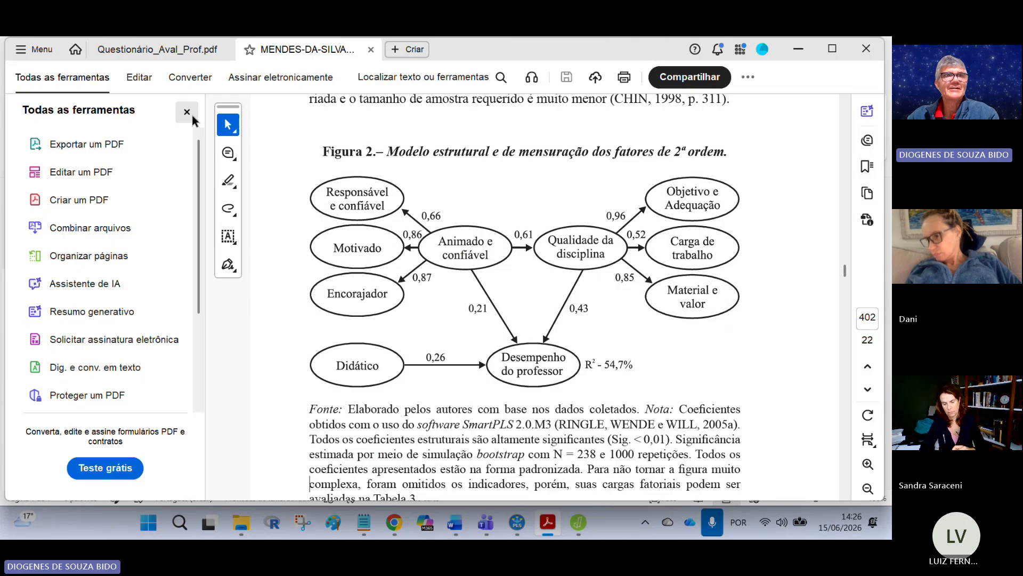
click(176, 50)
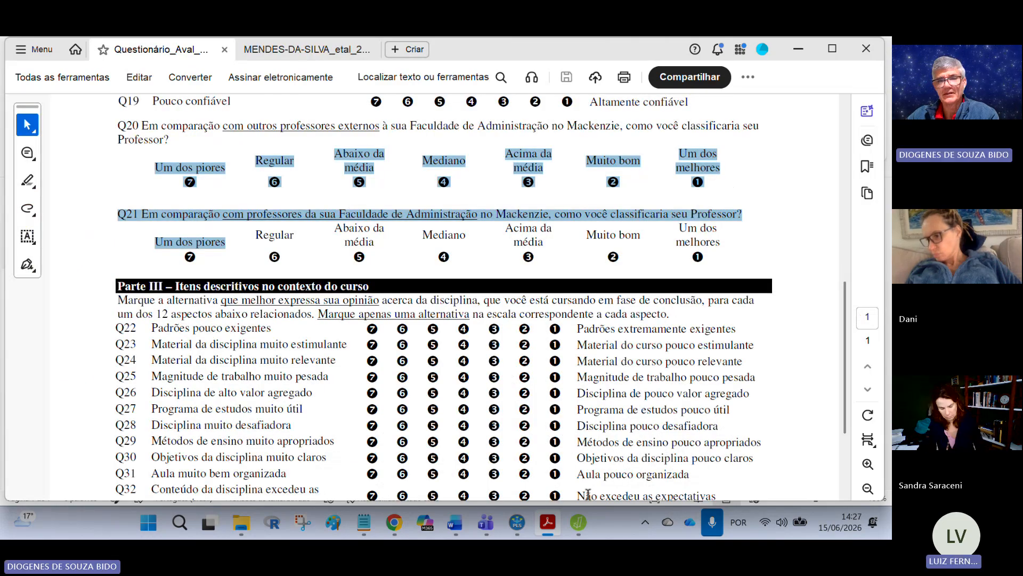
Step: Return to the new Word document and paste the copied coefficients table
mouse_move(455, 524)
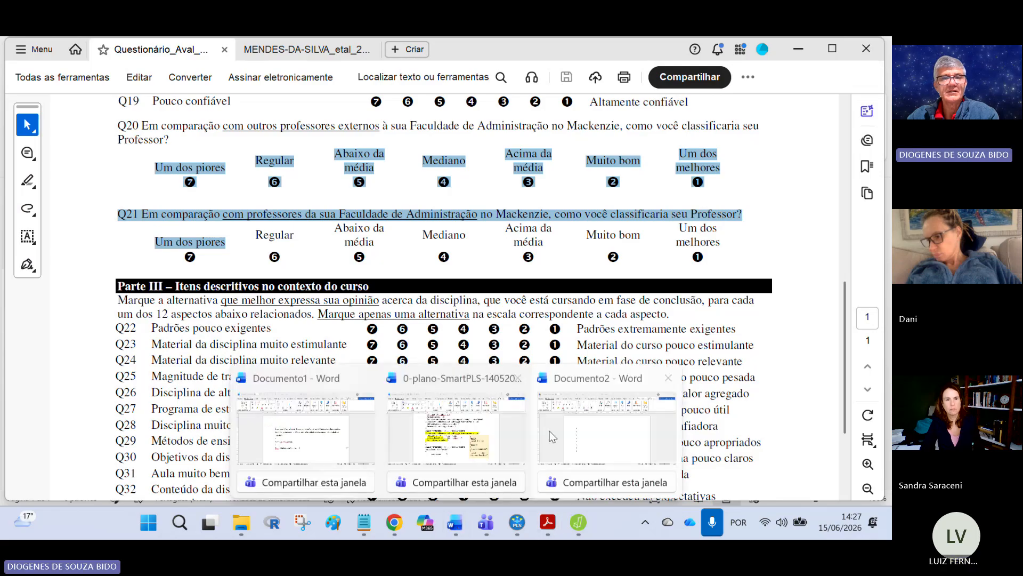
click(438, 426)
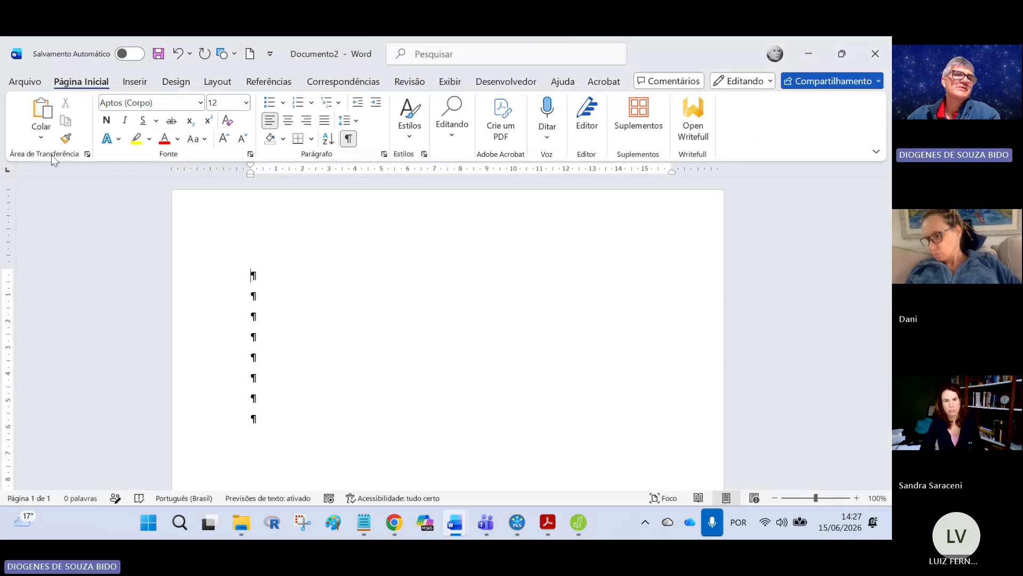
click(39, 138)
click(37, 179)
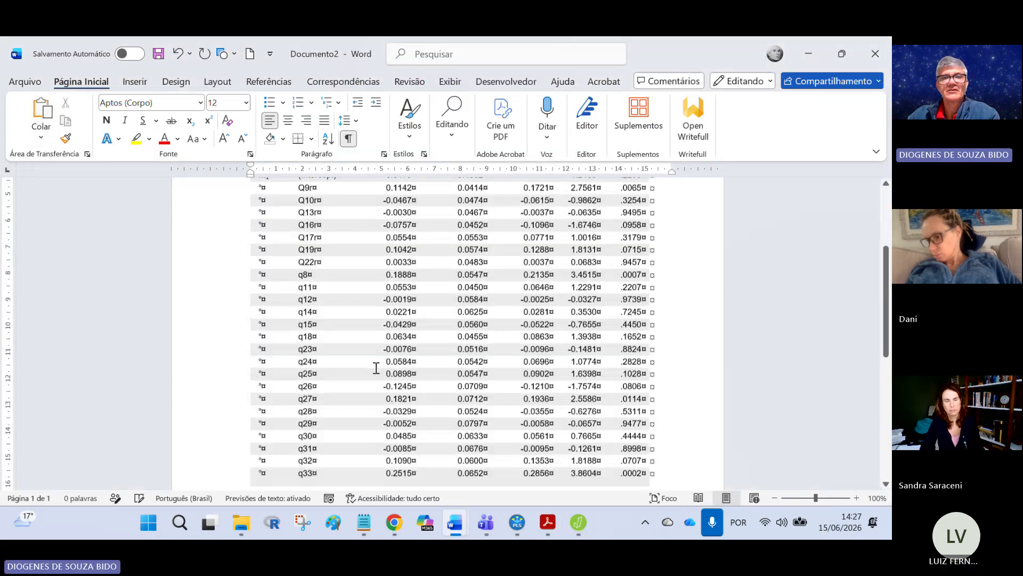
scroll(532, 368, up, 10)
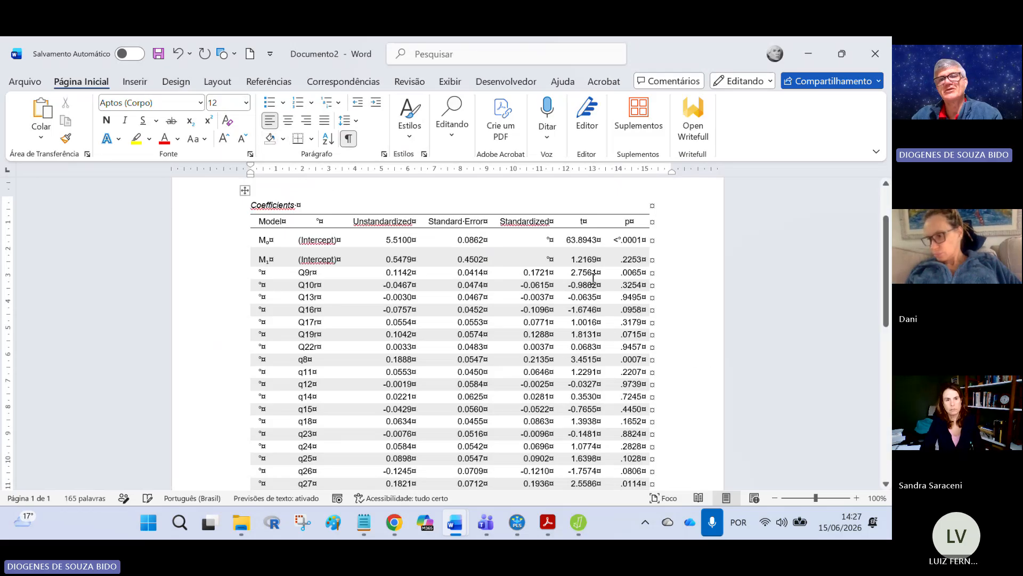
Step: Hide the formatting marks and highlight the Q9r row of the pasted coefficients table in yellow
click(348, 139)
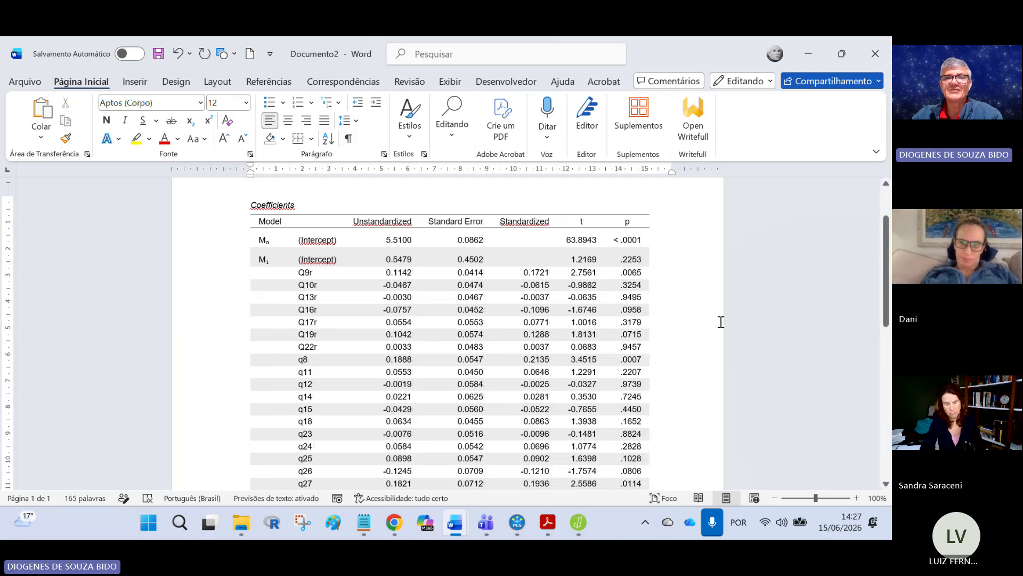
scroll(725, 308, down, 1)
scroll(725, 308, down, 1)
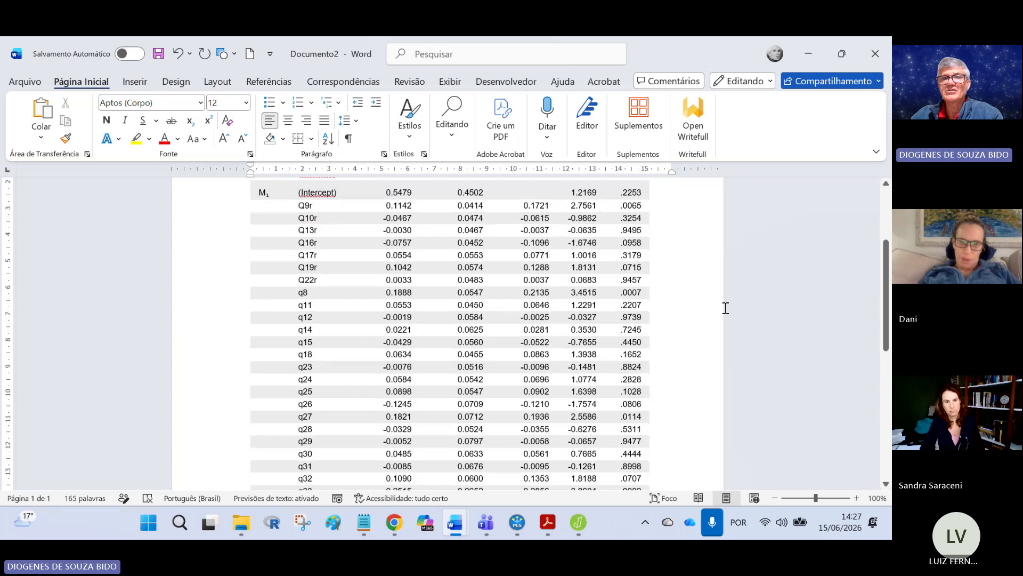
scroll(704, 260, up, 1)
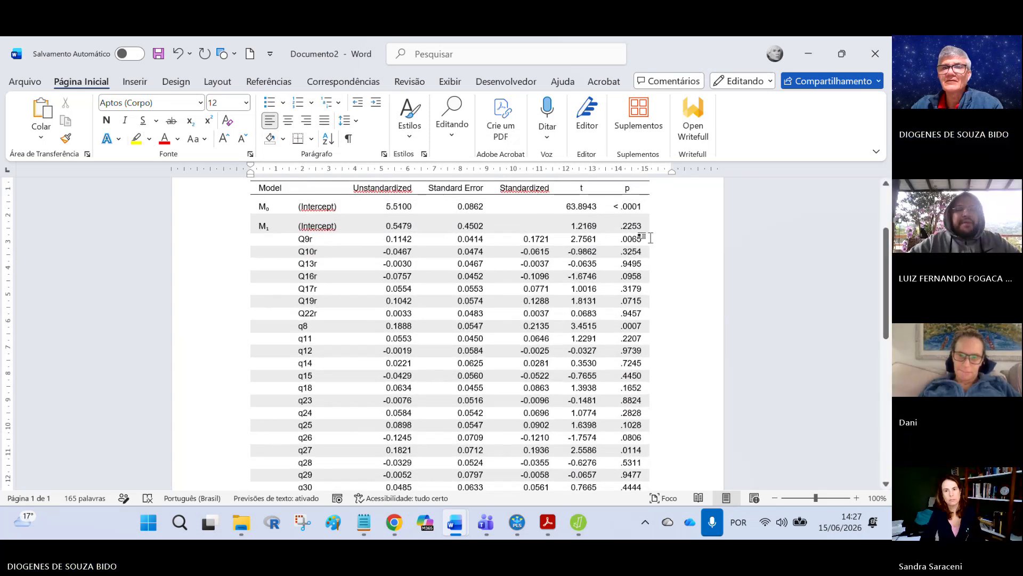
drag(570, 234, 300, 240)
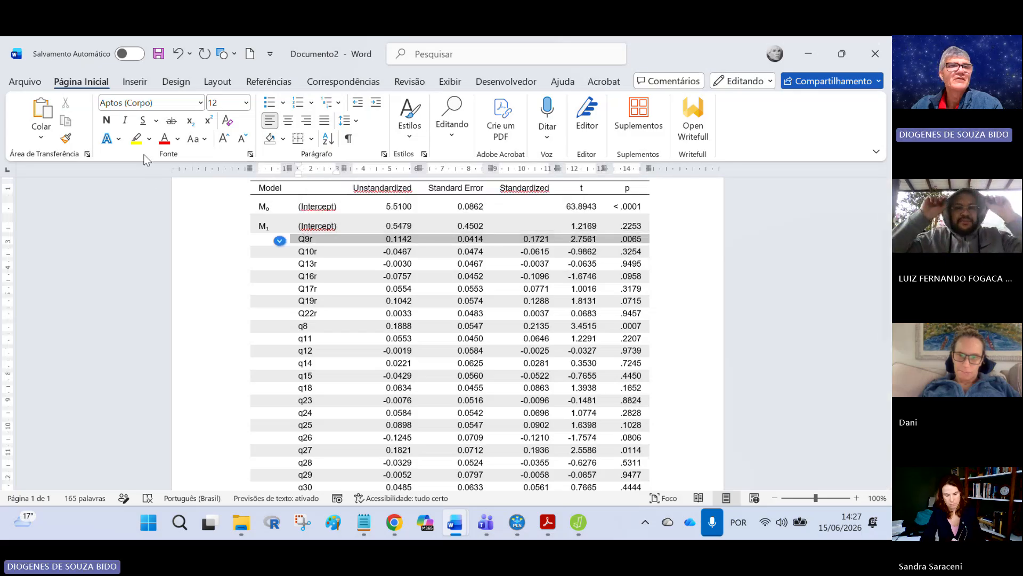
click(136, 138)
key(Left)
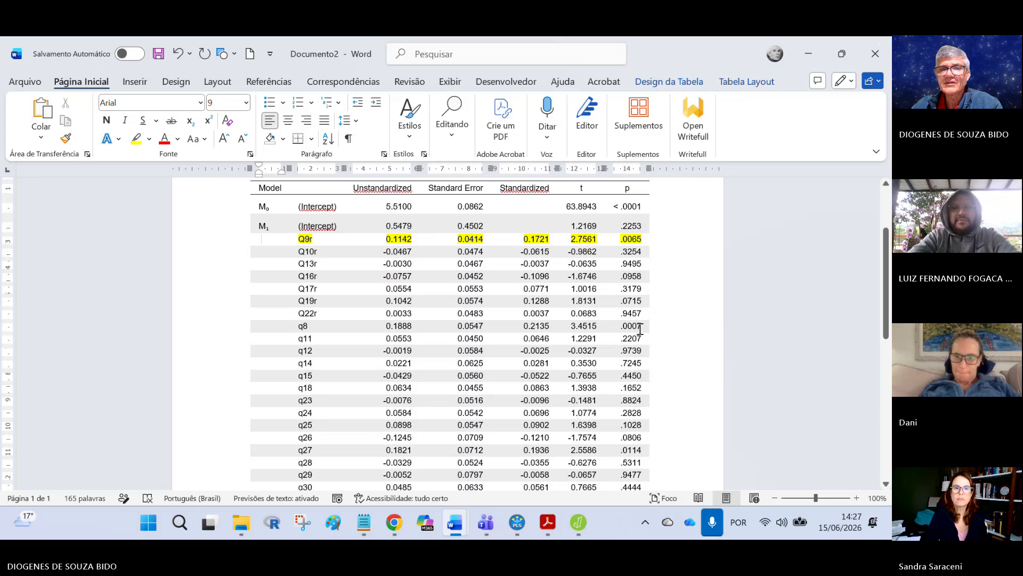
Step: Highlight the q8, q27 and q33 rows of the coefficients table in yellow
drag(635, 327, 269, 327)
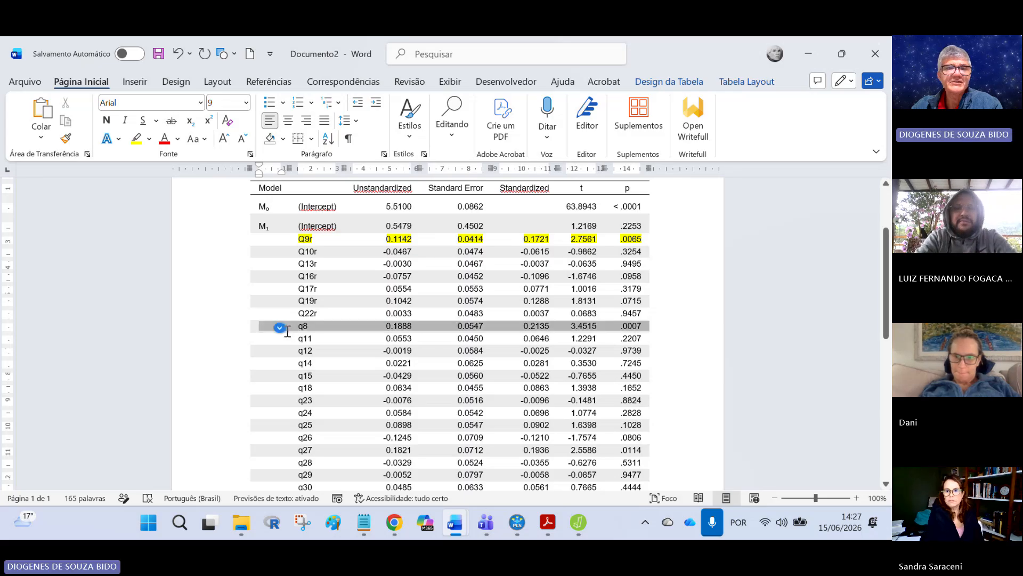
click(138, 139)
scroll(708, 370, down, 3)
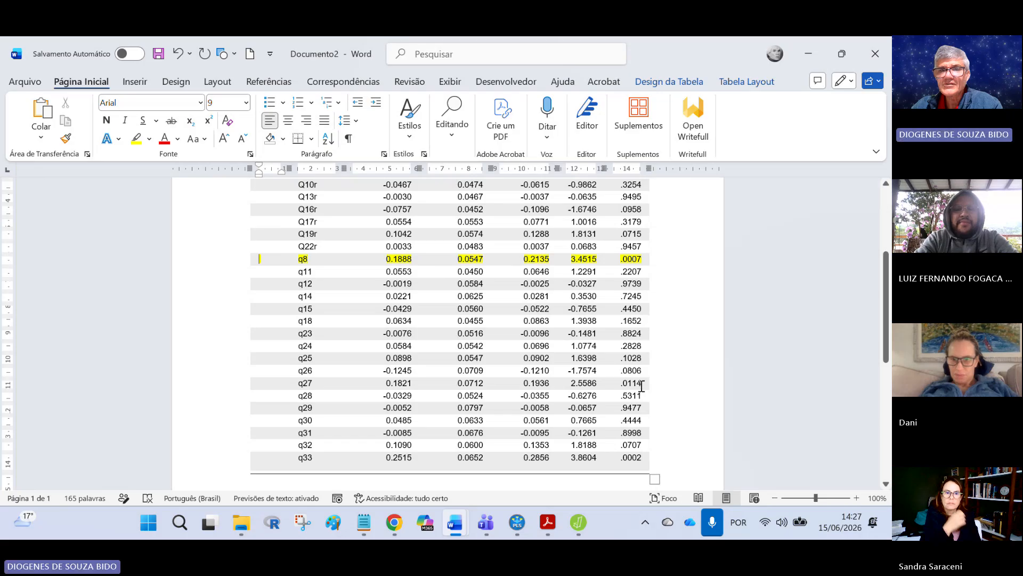
drag(641, 384, 274, 383)
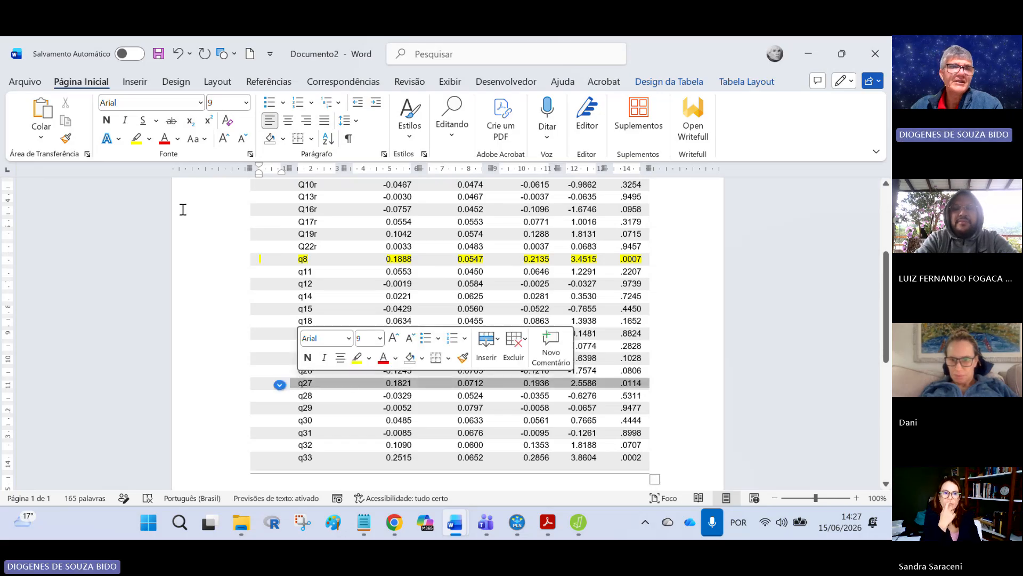
click(136, 139)
click(666, 454)
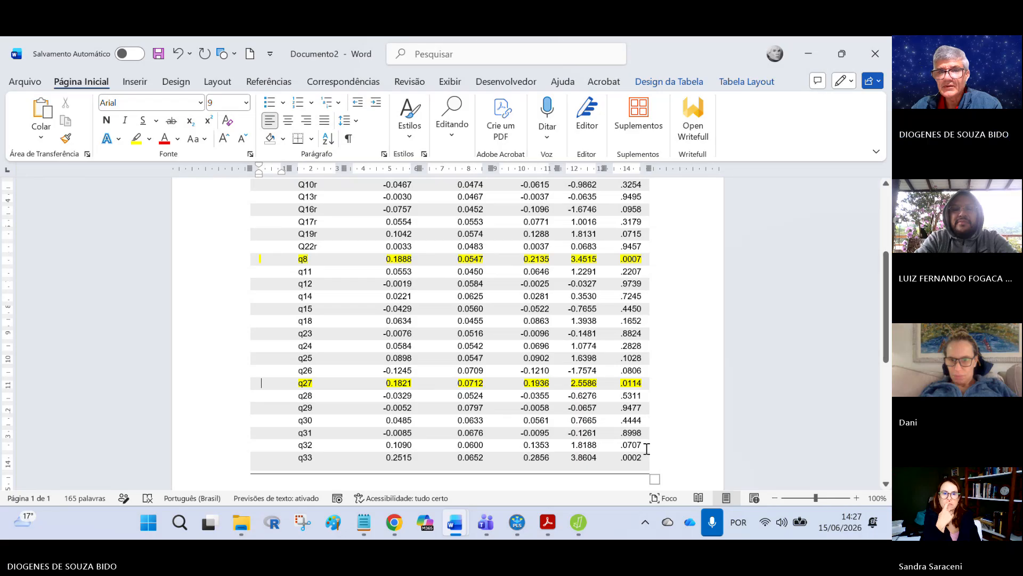
drag(641, 460, 314, 463)
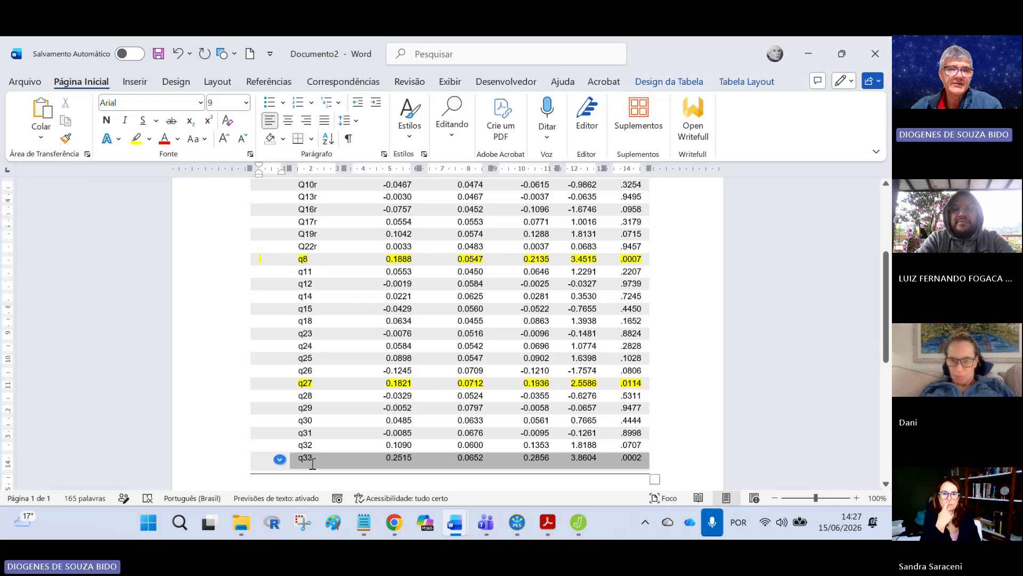
click(136, 138)
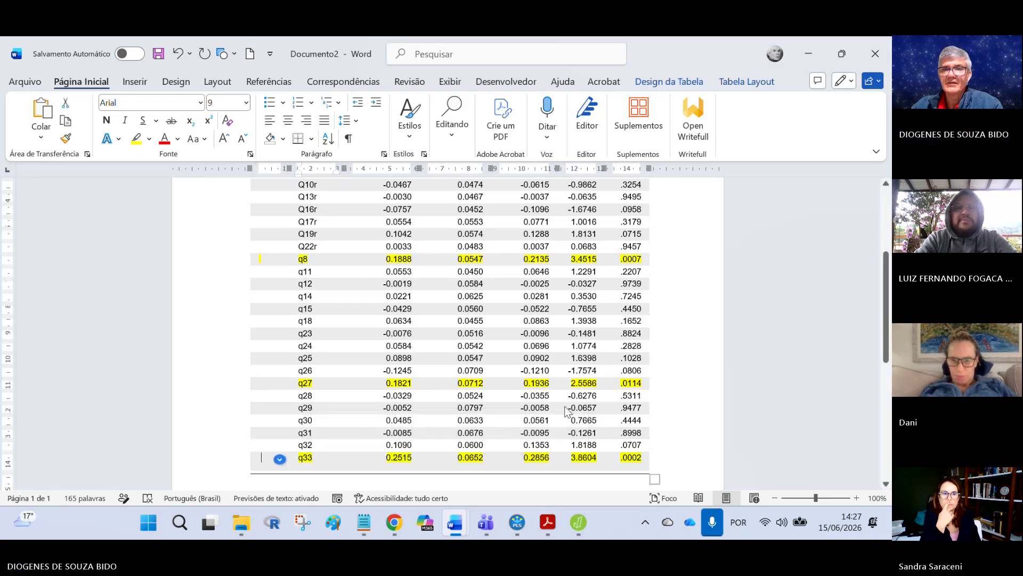
click(636, 380)
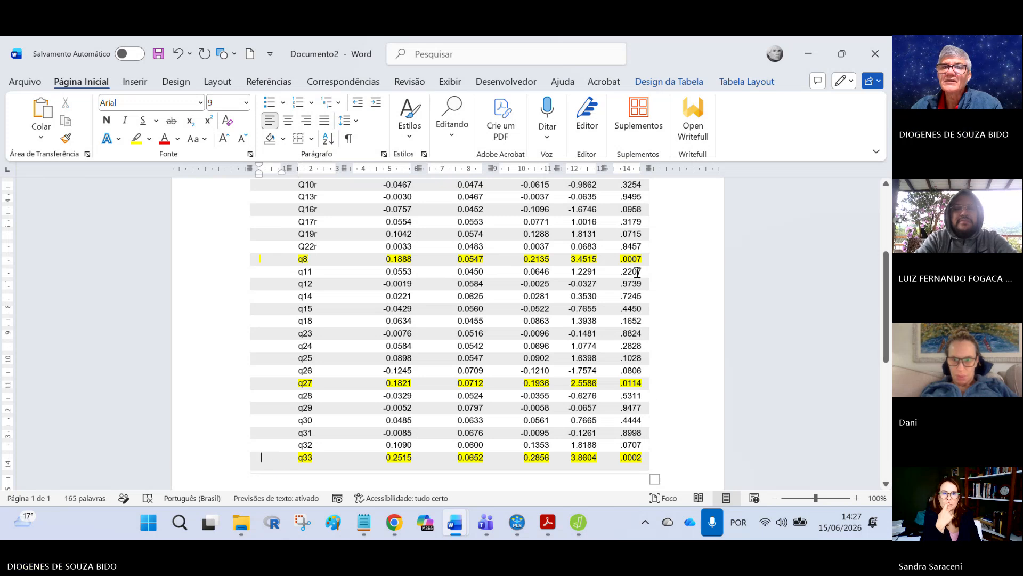
Step: Scroll through the highlighted coefficients table to review the marked predictors
scroll(646, 297, up, 3)
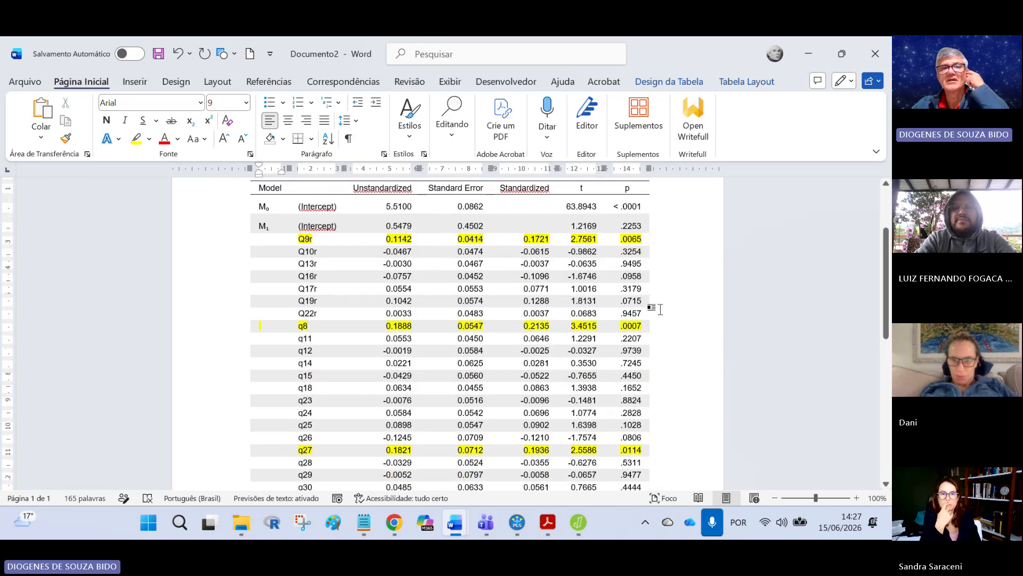
scroll(661, 339, down, 3)
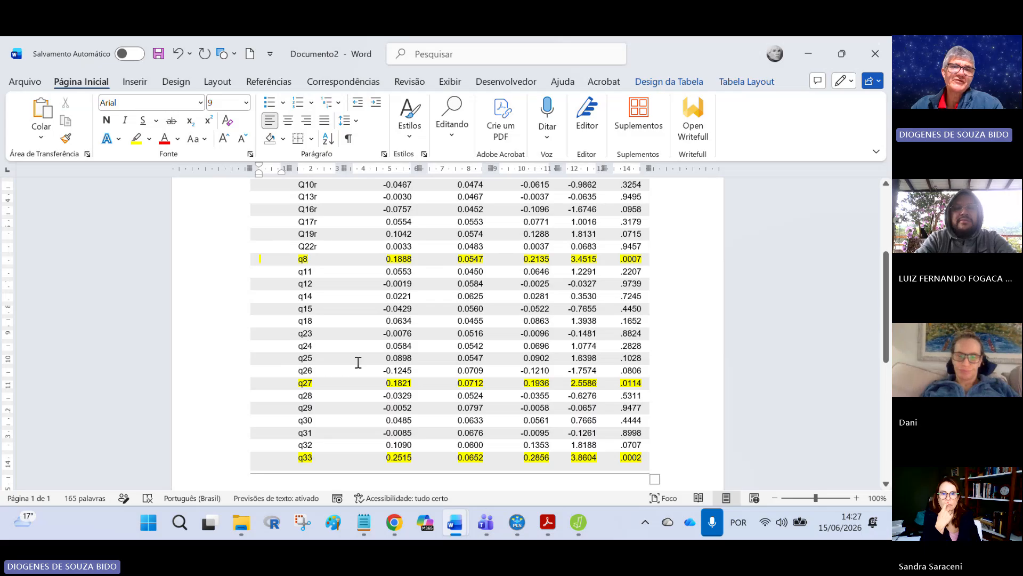
scroll(352, 381, down, 3)
scroll(349, 381, up, 10)
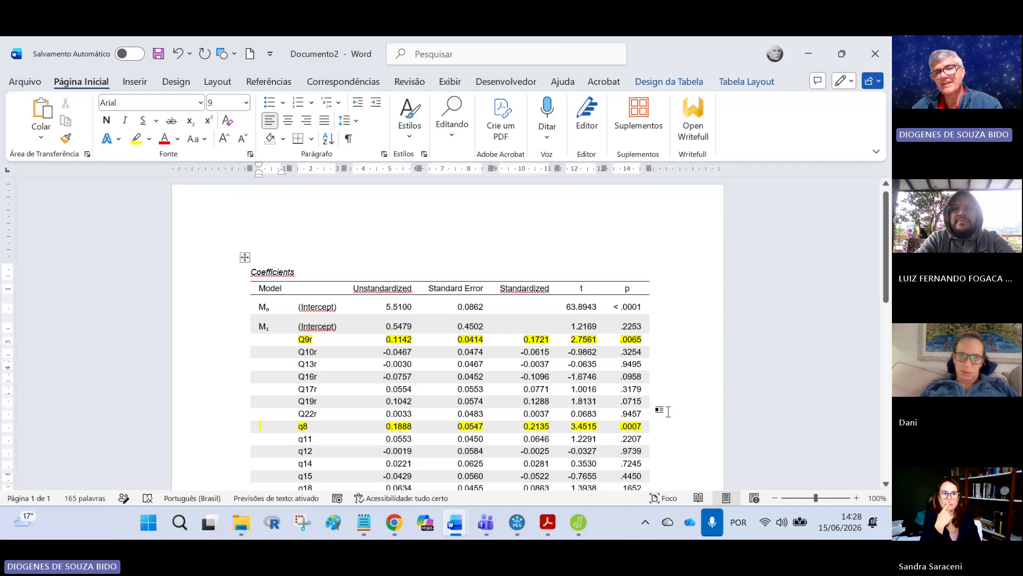
scroll(667, 411, down, 3)
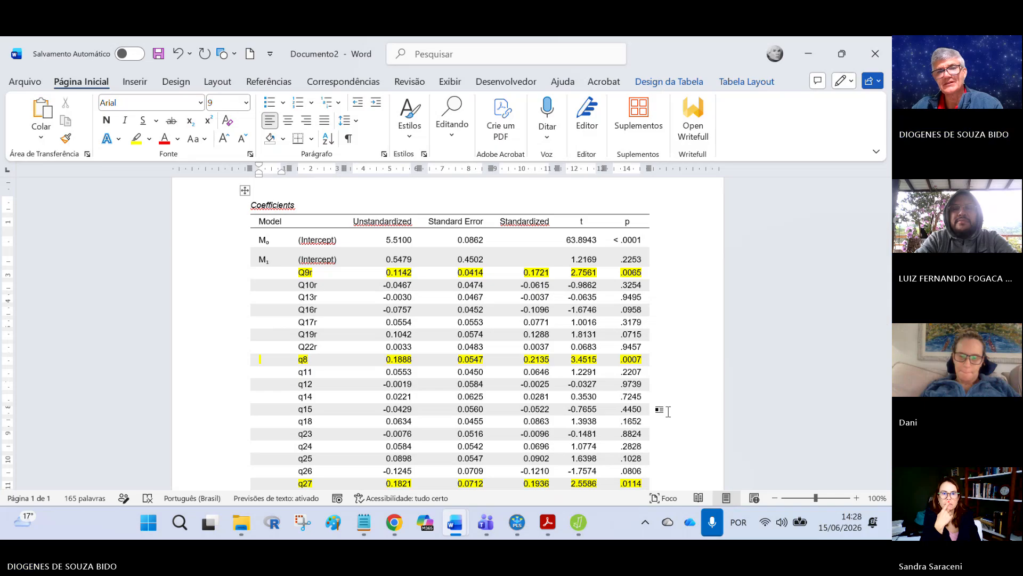
scroll(668, 411, down, 3)
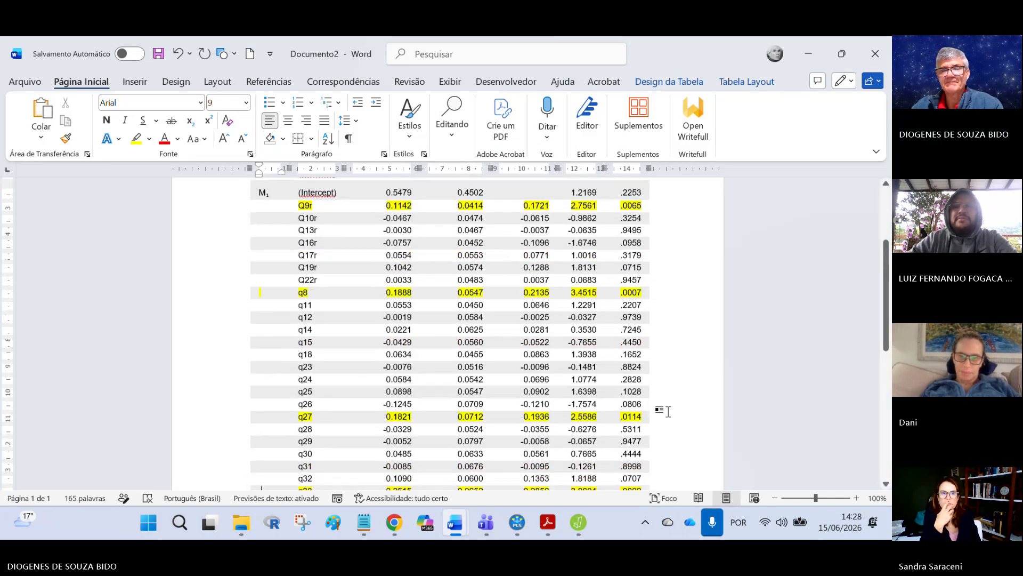
Step: Switch to the Teams meeting and admit the participant waiting in the lobby
click(487, 523)
click(421, 440)
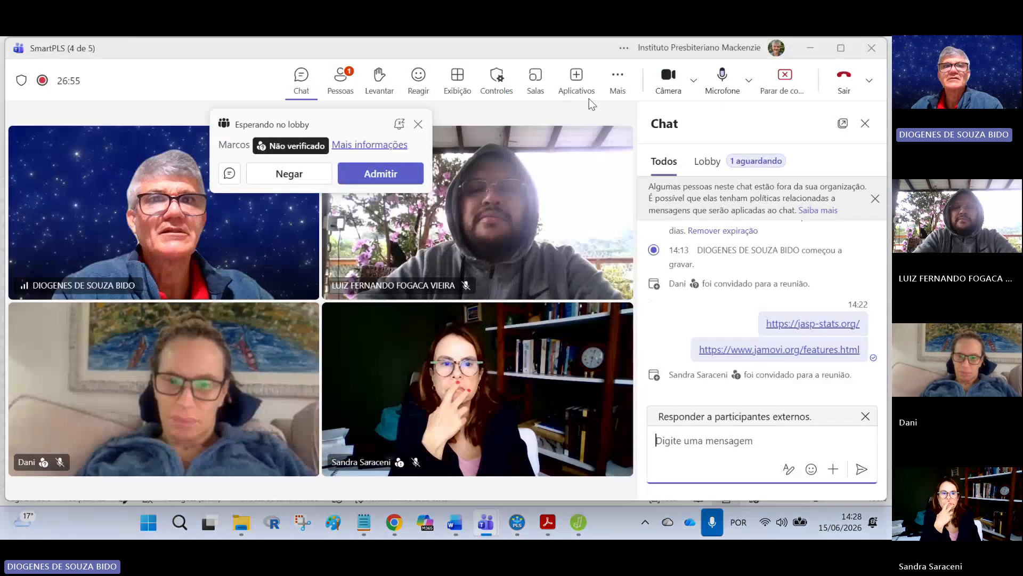
click(373, 173)
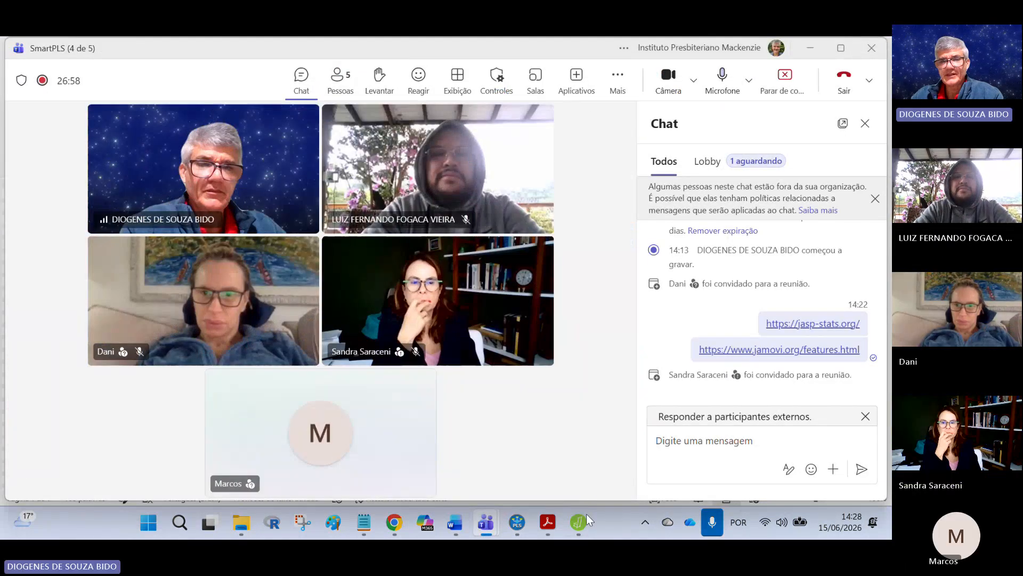
click(577, 524)
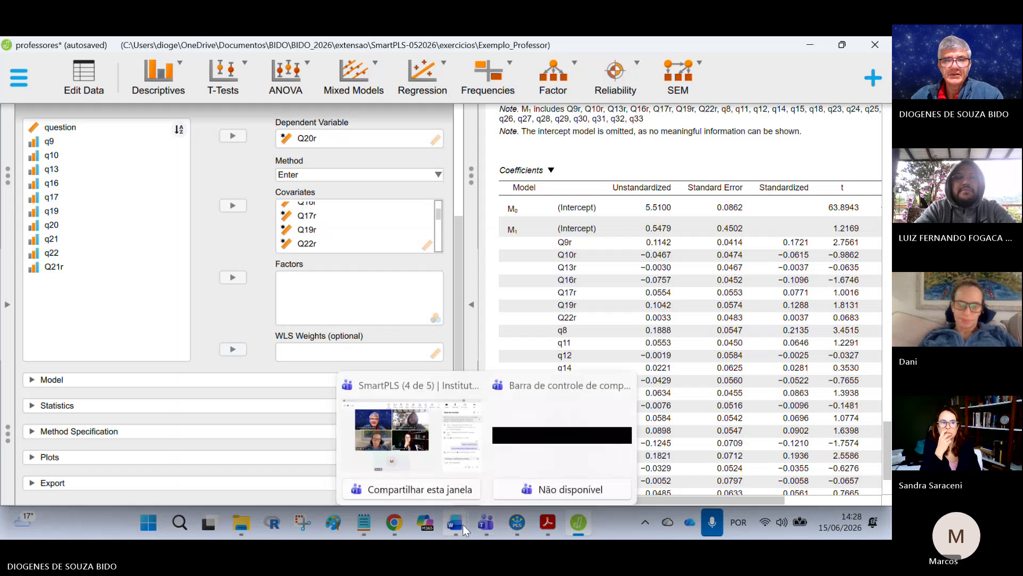
mouse_move(455, 524)
click(581, 434)
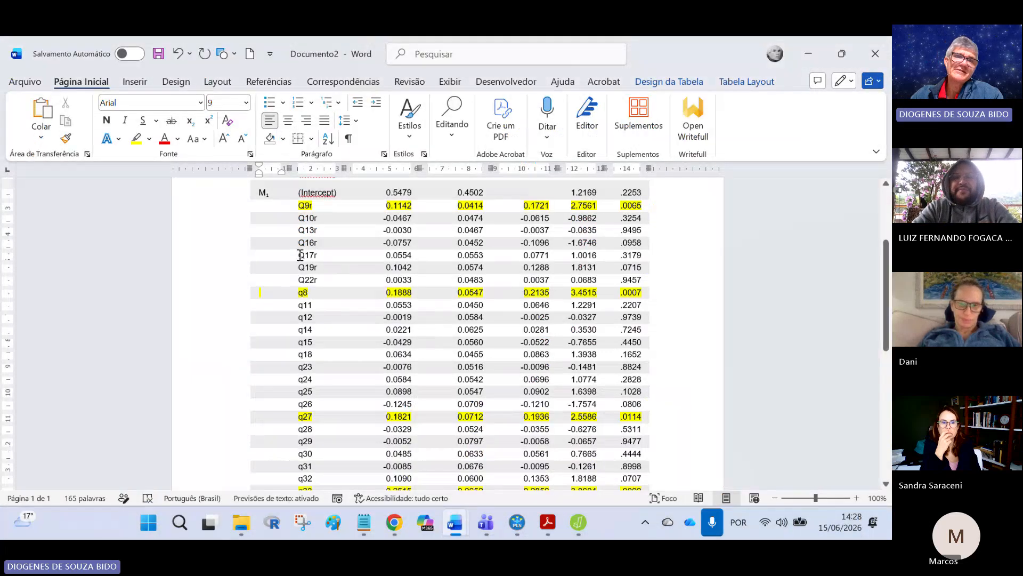
scroll(299, 307, up, 2)
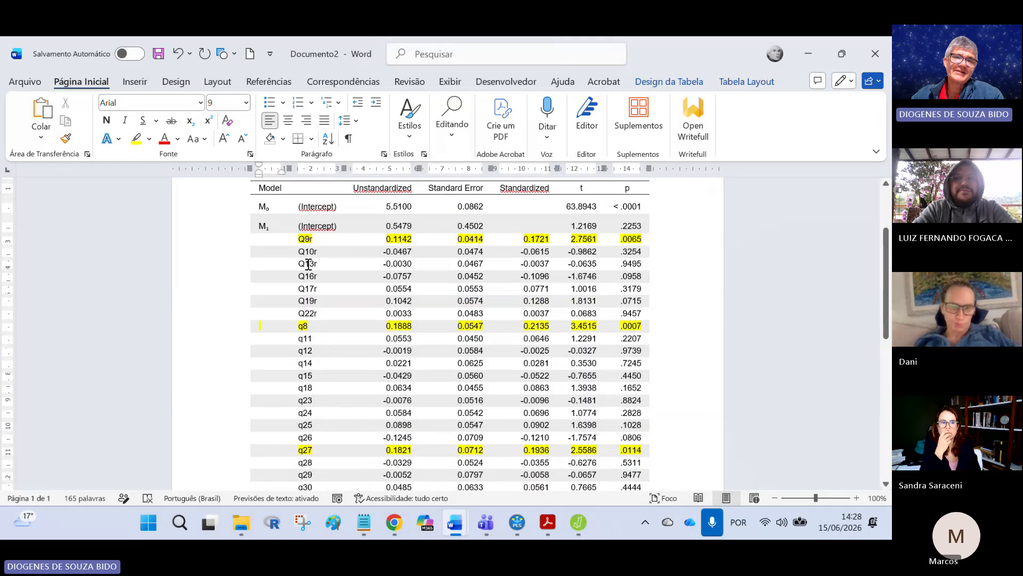
scroll(602, 349, up, 4)
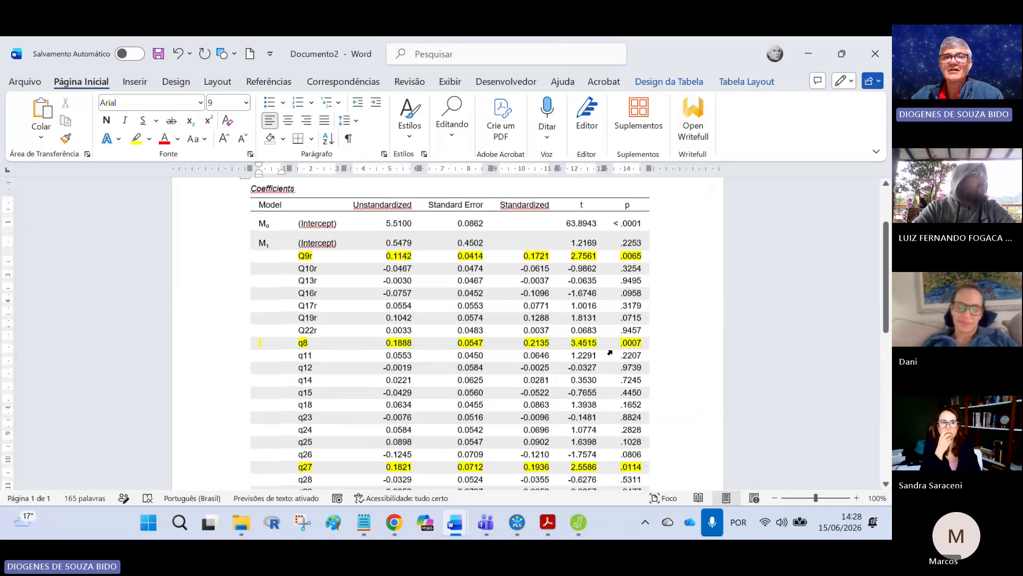
Step: Switch to JASP and enable Tolerance and VIF in the regression's Statistics options
click(578, 522)
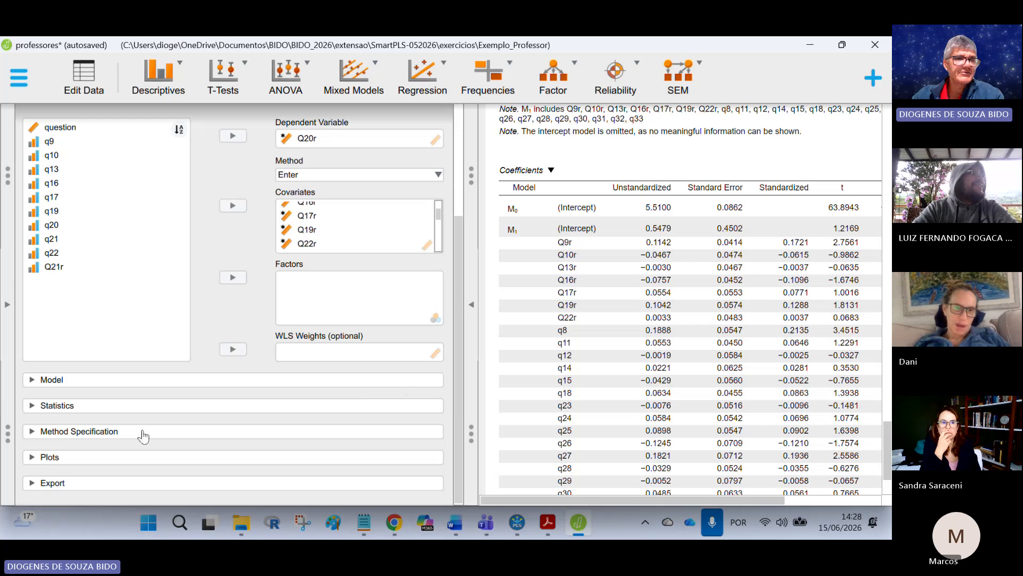
click(32, 406)
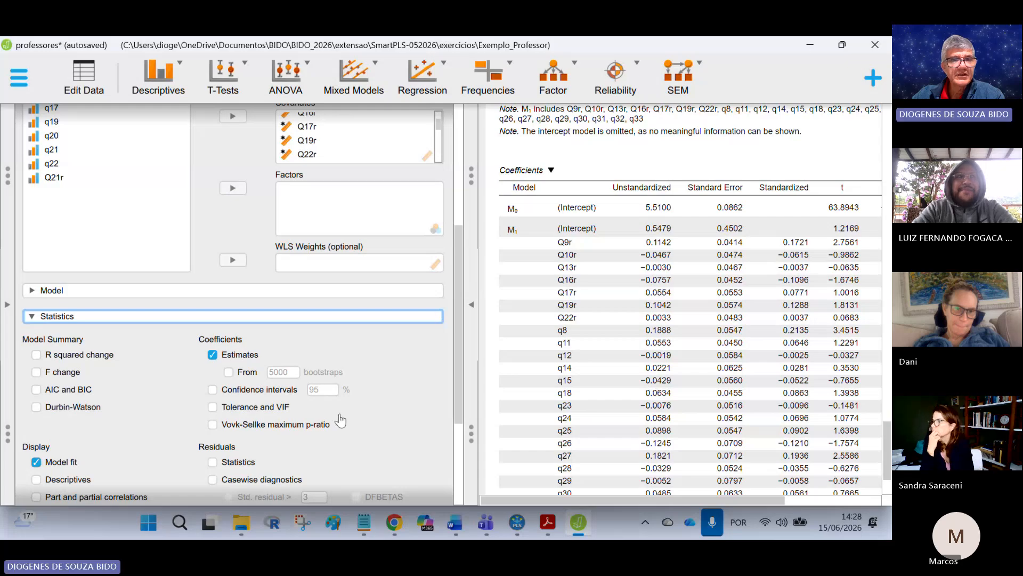
scroll(273, 381, down, 1)
click(233, 363)
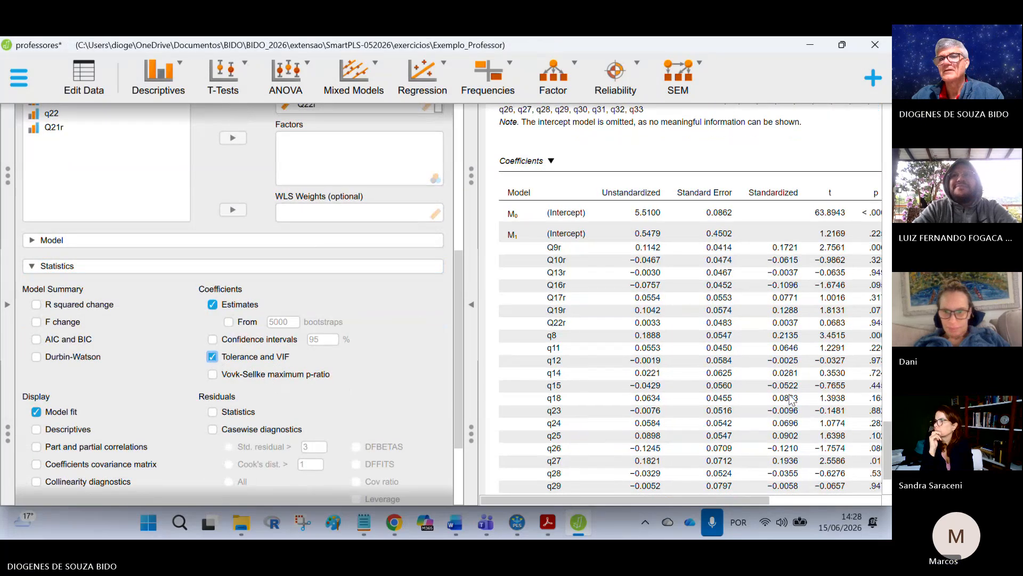
Step: Copy the updated Coefficients table with collinearity statistics from the regression output
scroll(790, 399, up, 1)
click(536, 205)
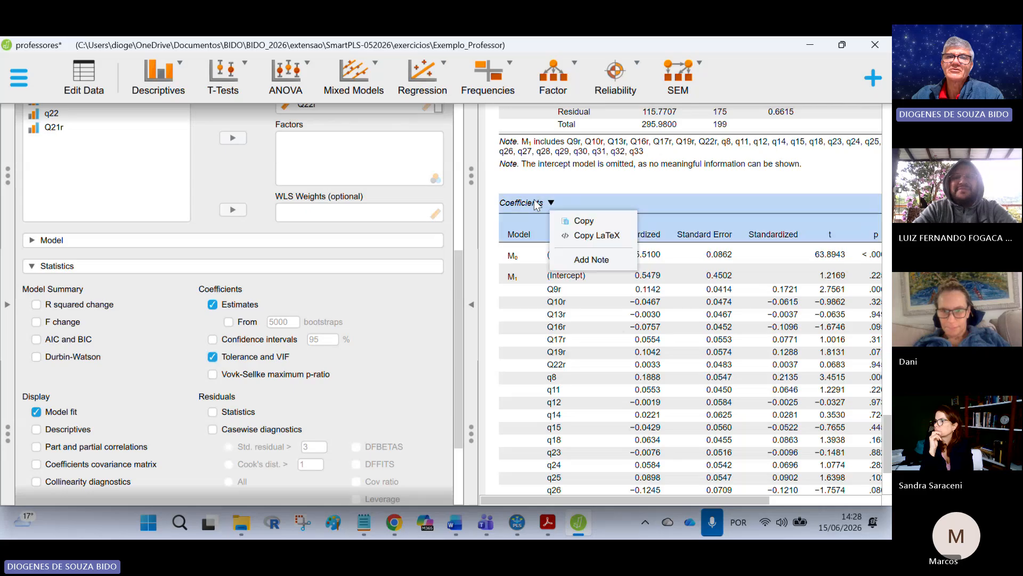
click(589, 214)
click(558, 204)
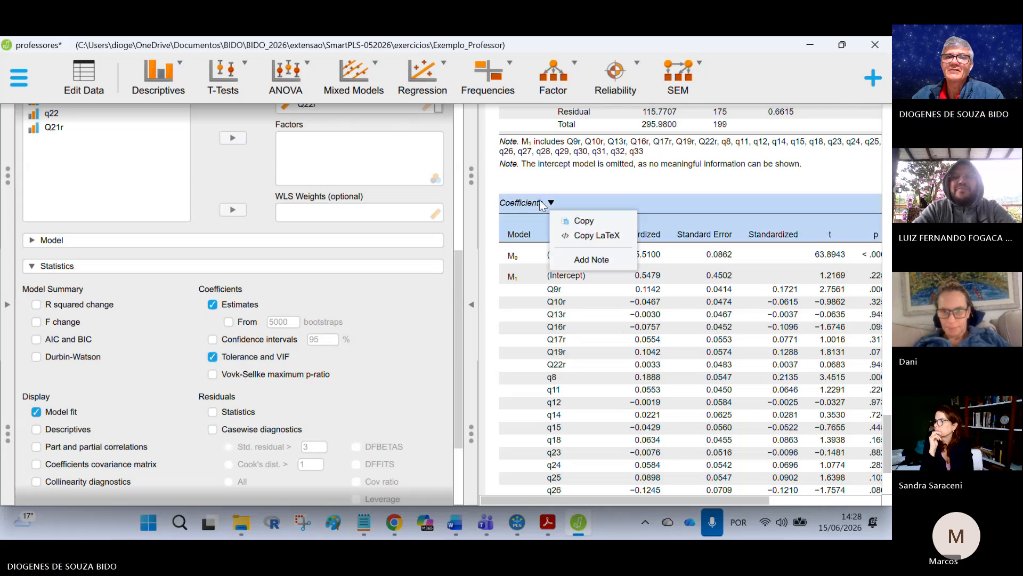
click(573, 226)
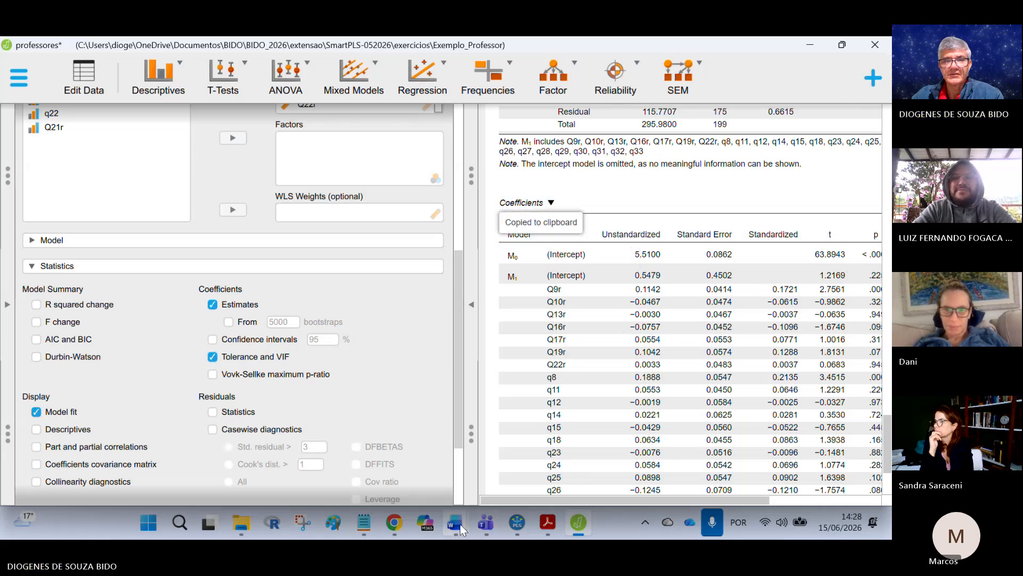
Step: Switch to Word, show formatting marks and insert a page break below the first table
mouse_move(454, 523)
mouse_move(517, 435)
click(607, 426)
scroll(353, 361, down, 8)
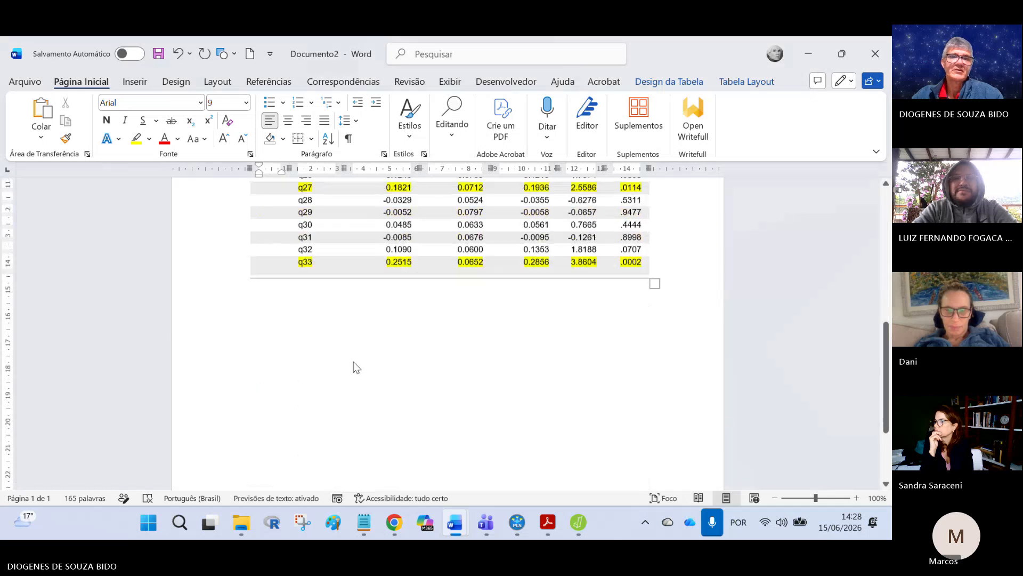
click(354, 361)
click(347, 139)
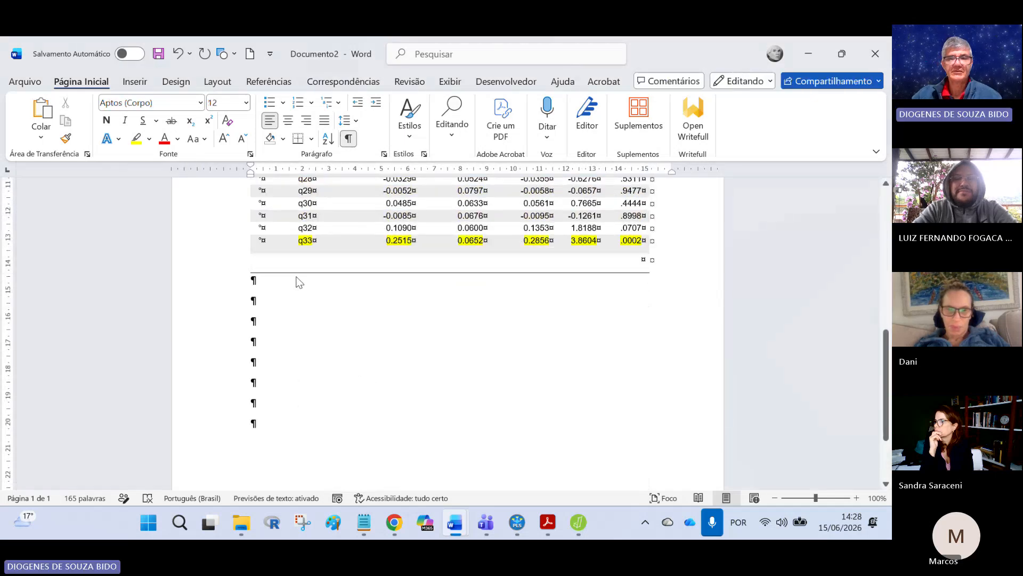
key(ctrl+Return)
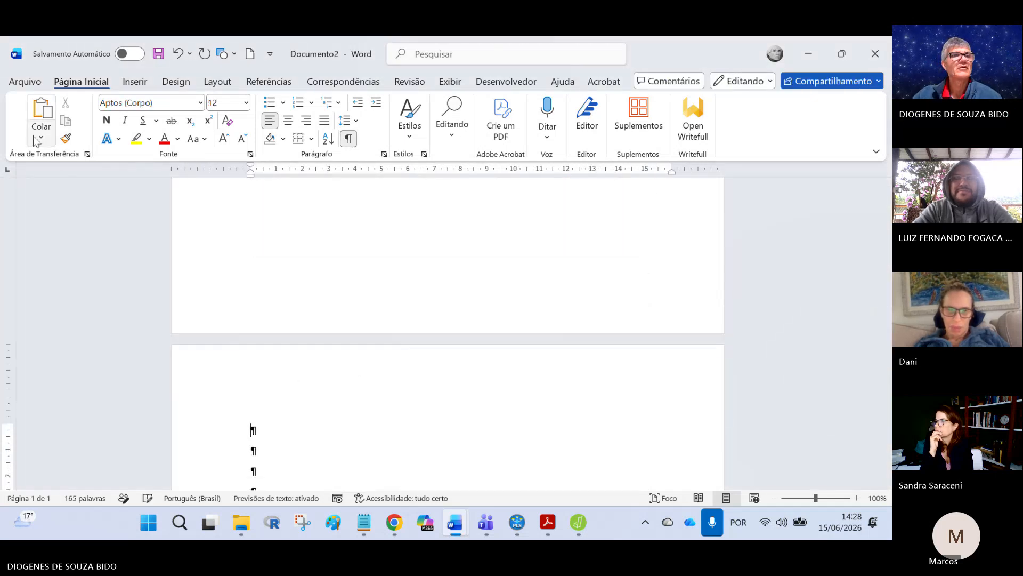
Step: Paste the copied coefficients table with Tolerance and VIF columns onto the new page
click(41, 138)
click(39, 178)
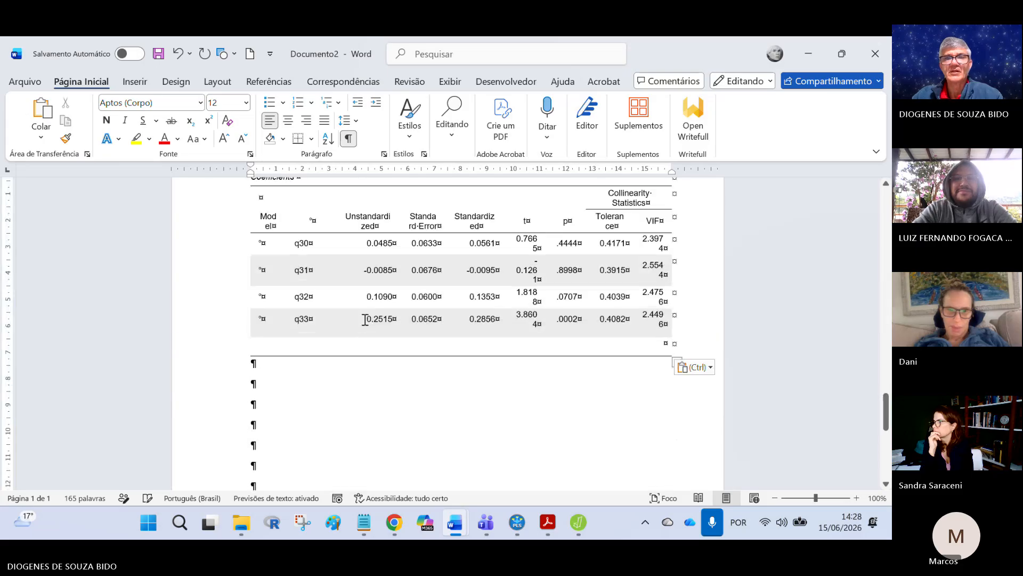
scroll(376, 323, up, 2)
scroll(448, 415, up, 10)
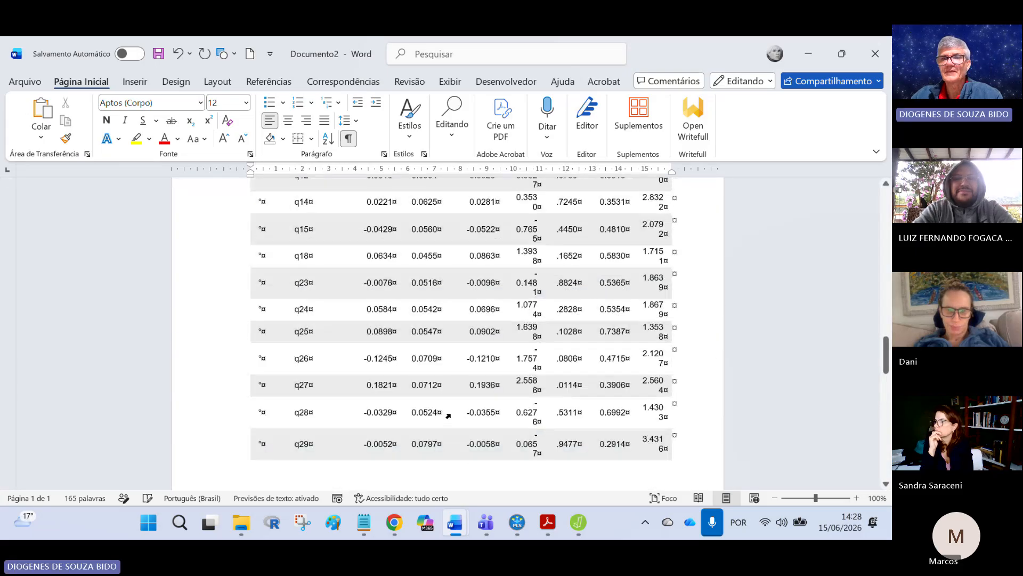
scroll(448, 416, up, 5)
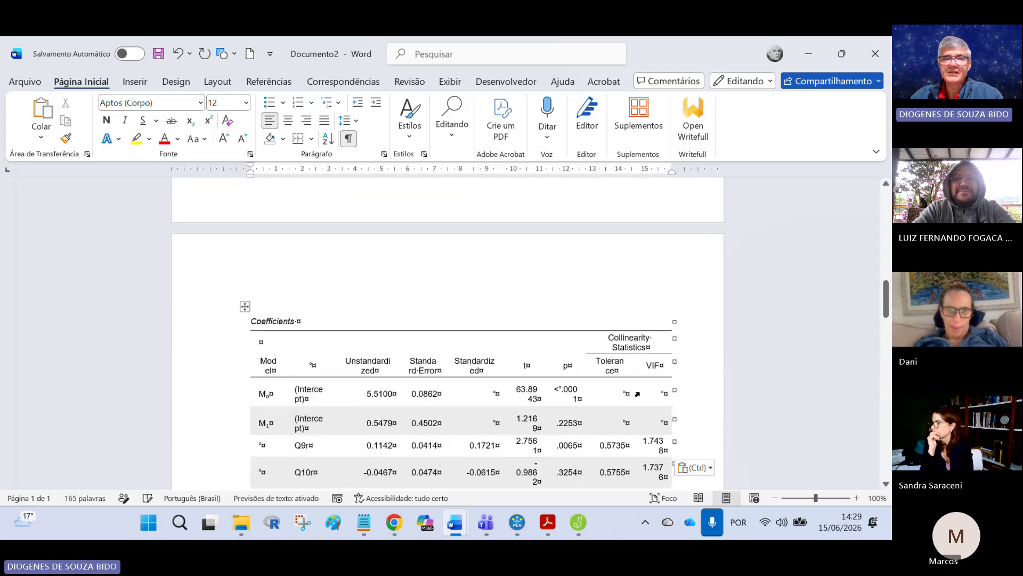
Step: Switch the Word document's page margins to a narrower preset so the pasted table fits the page
scroll(555, 386, up, 4)
scroll(554, 387, down, 6)
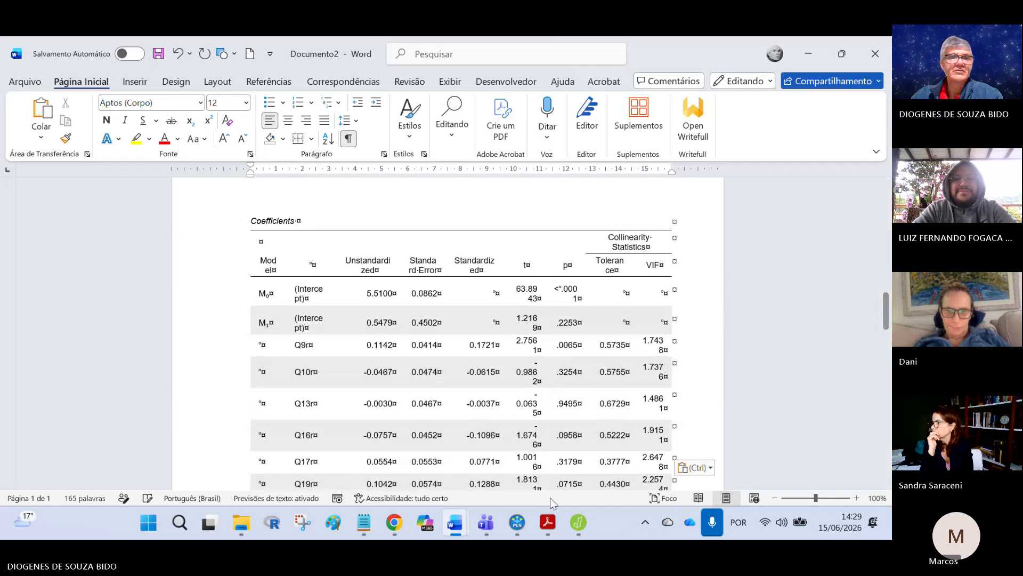
scroll(349, 317, up, 10)
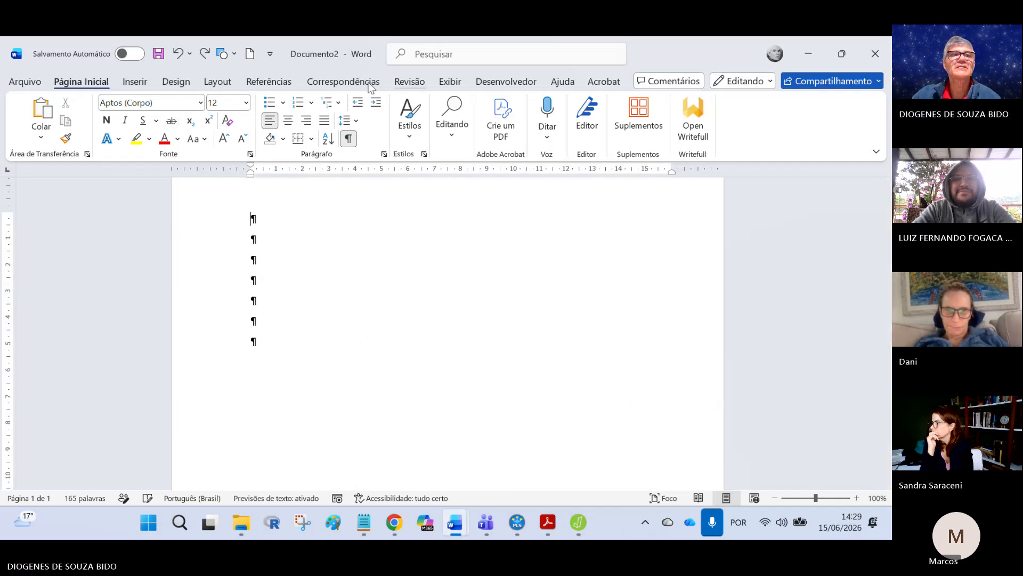
click(224, 86)
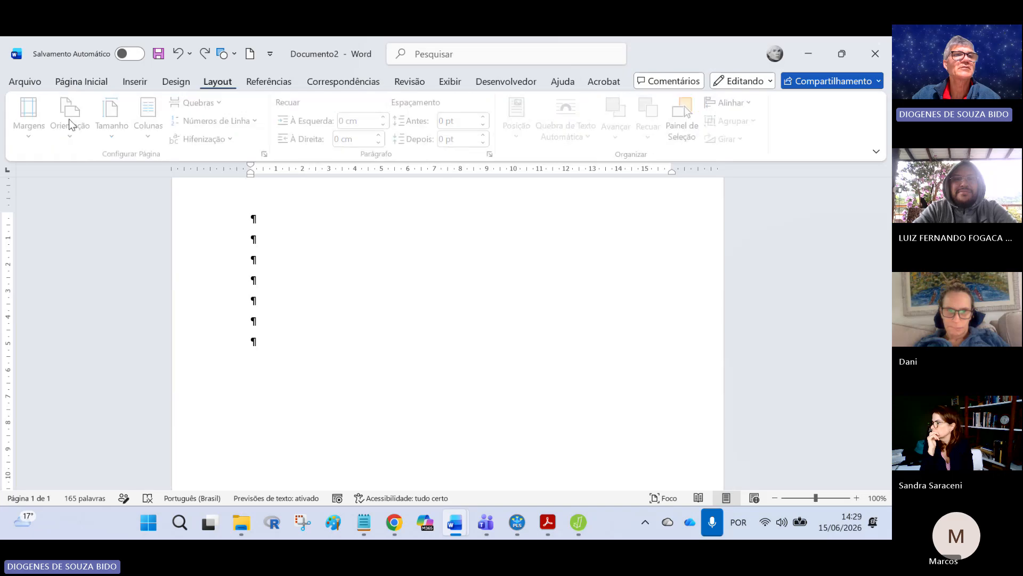
click(32, 115)
click(76, 197)
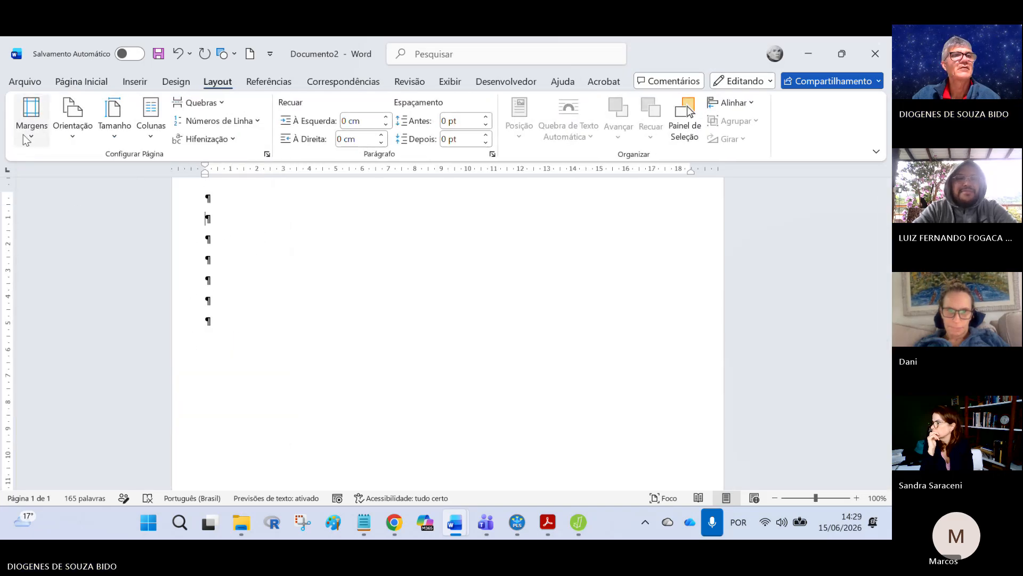
click(81, 82)
click(41, 137)
click(60, 177)
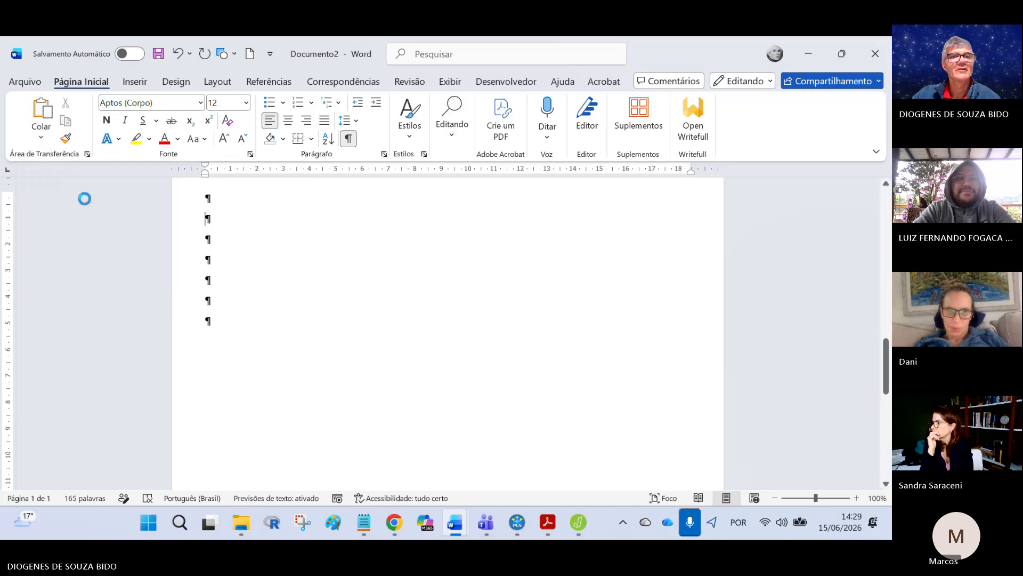
Step: Highlight the q29 row of the coefficients table with VIF in yellow
scroll(470, 309, up, 1)
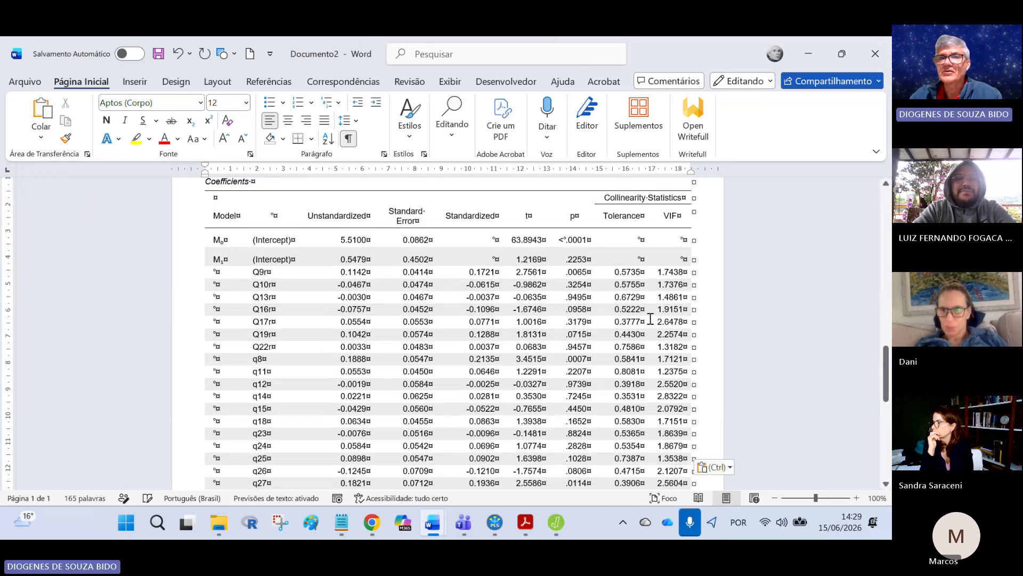
scroll(680, 251, down, 3)
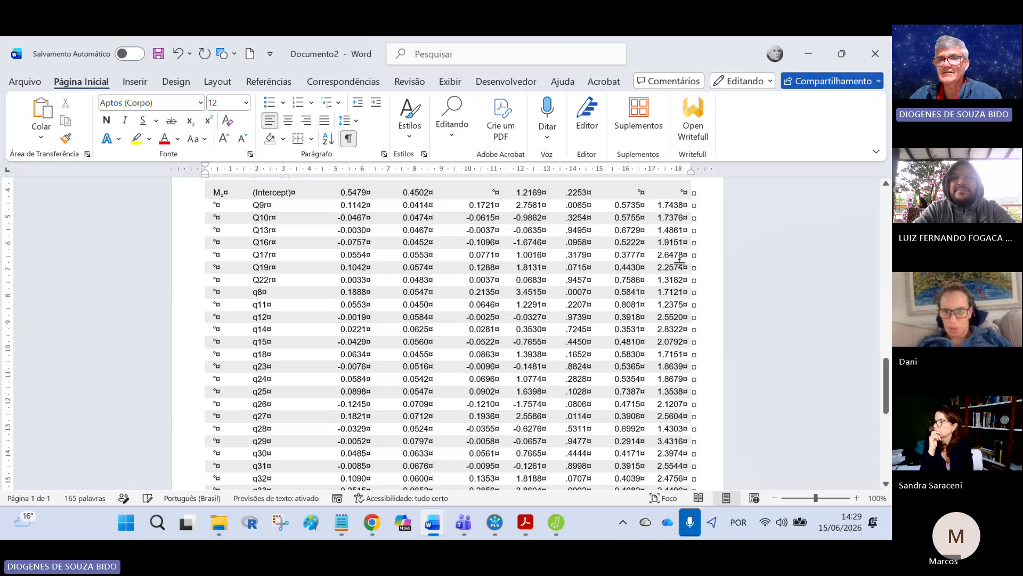
scroll(678, 260, down, 2)
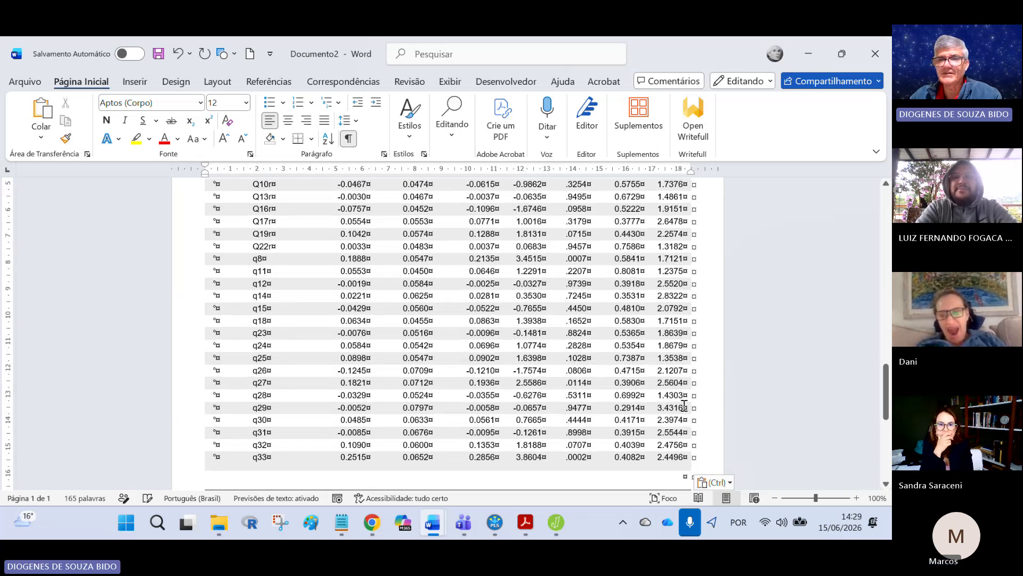
drag(685, 407, 194, 409)
click(264, 381)
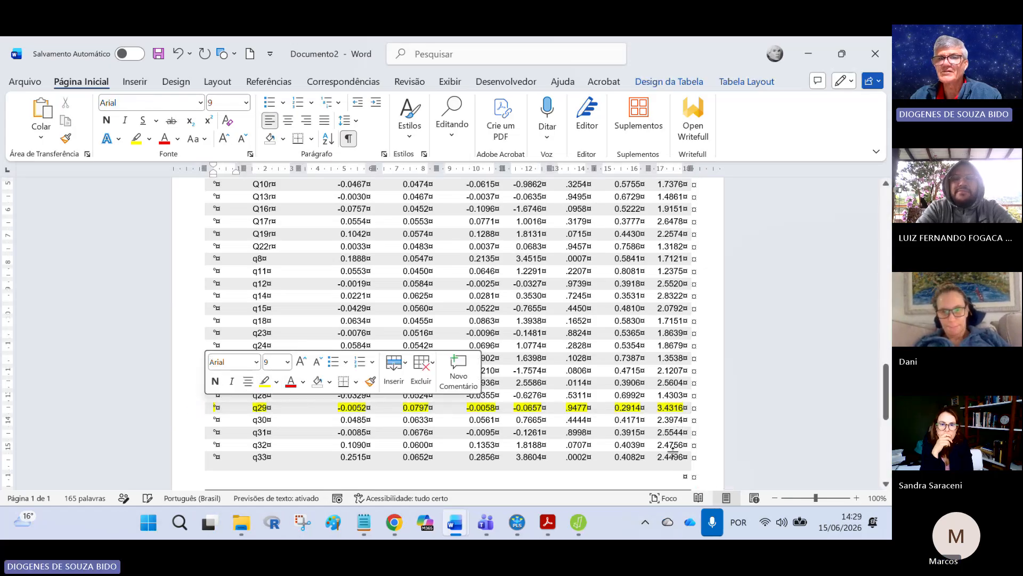
Step: Scroll through the coefficients table to compare the Tolerance and VIF values of the items
scroll(672, 451, up, 5)
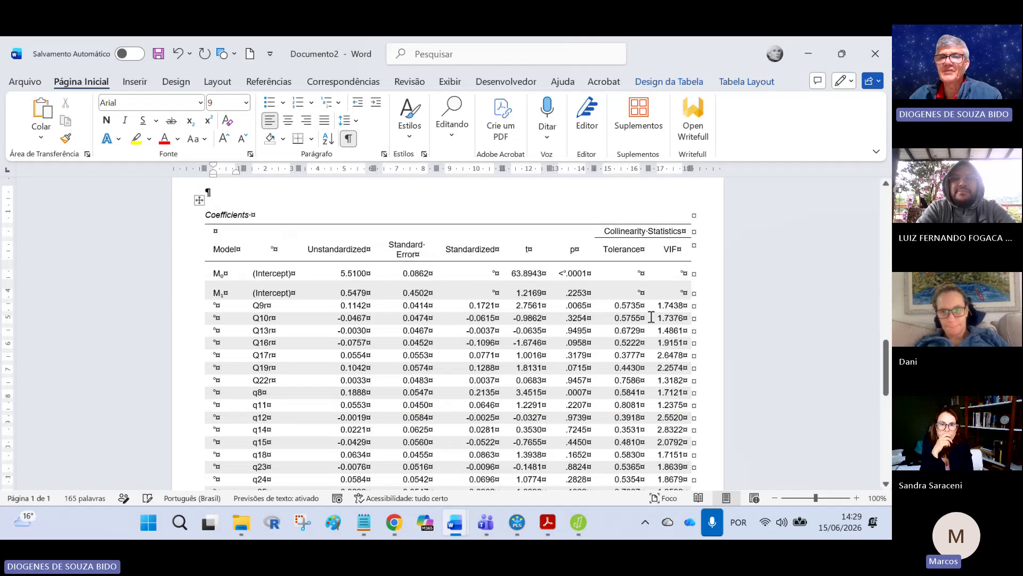
scroll(674, 339, down, 6)
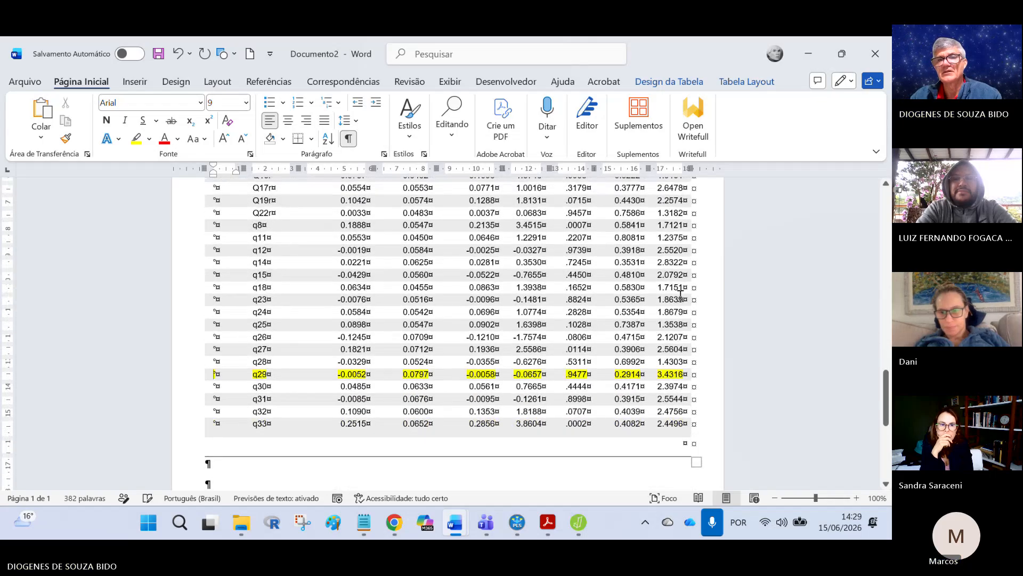
scroll(680, 294, up, 6)
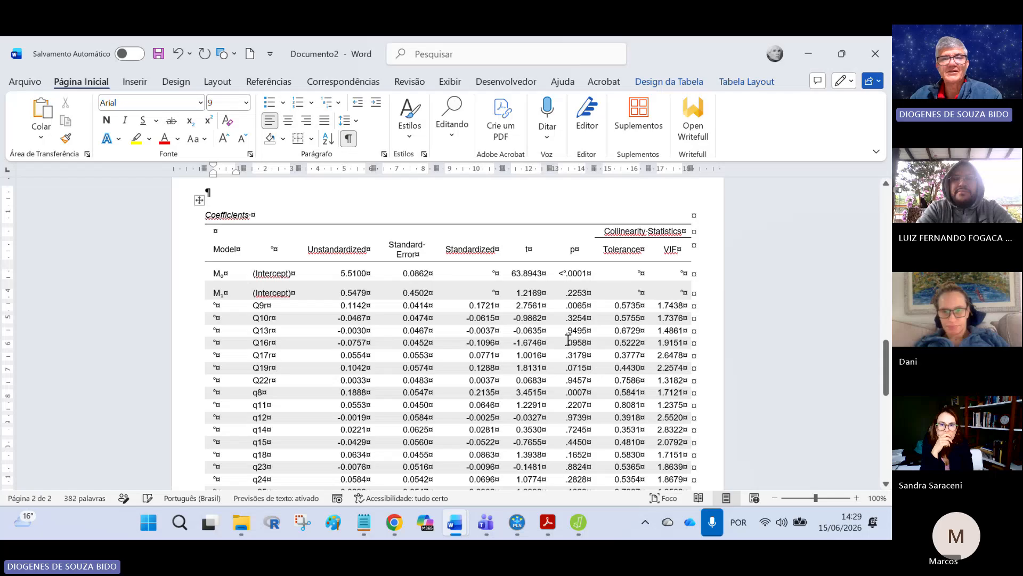
scroll(528, 347, down, 4)
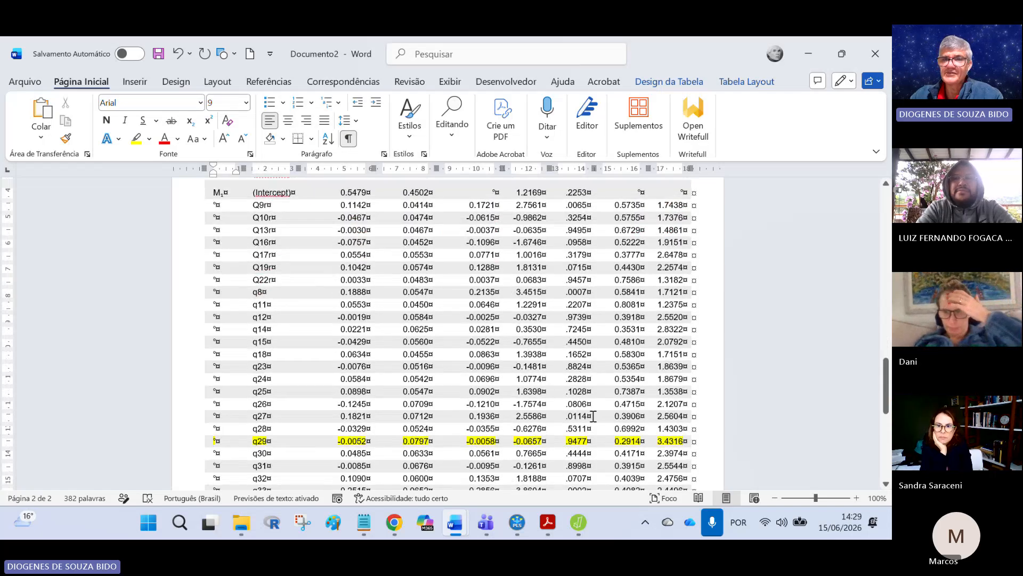
scroll(677, 403, down, 1)
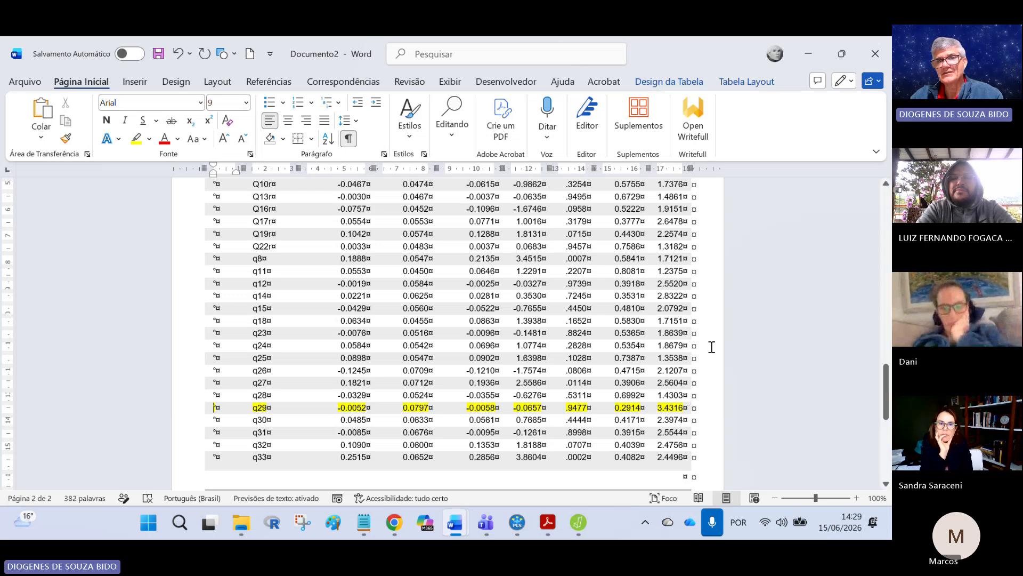
scroll(693, 354, up, 1)
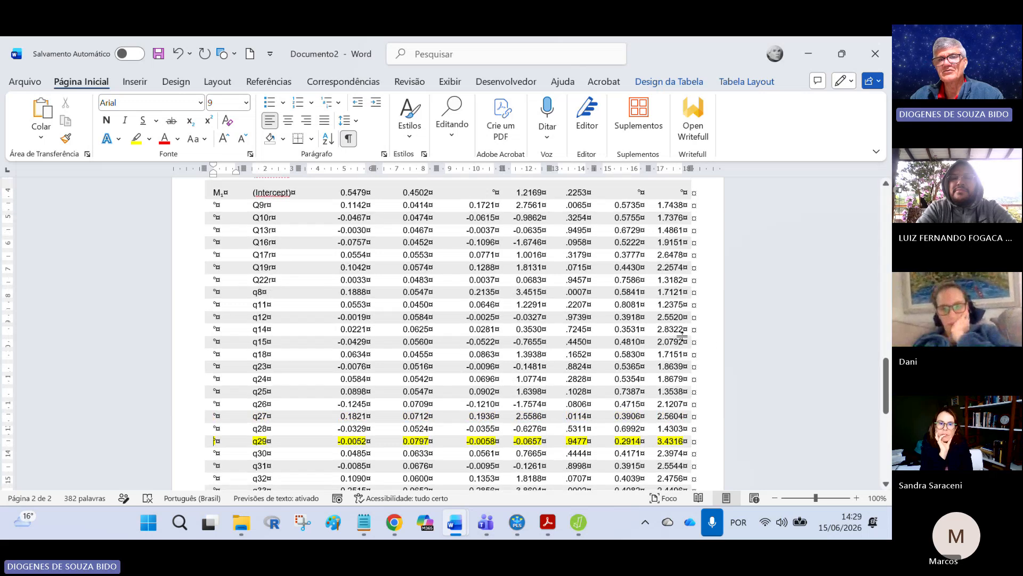
scroll(683, 318, up, 1)
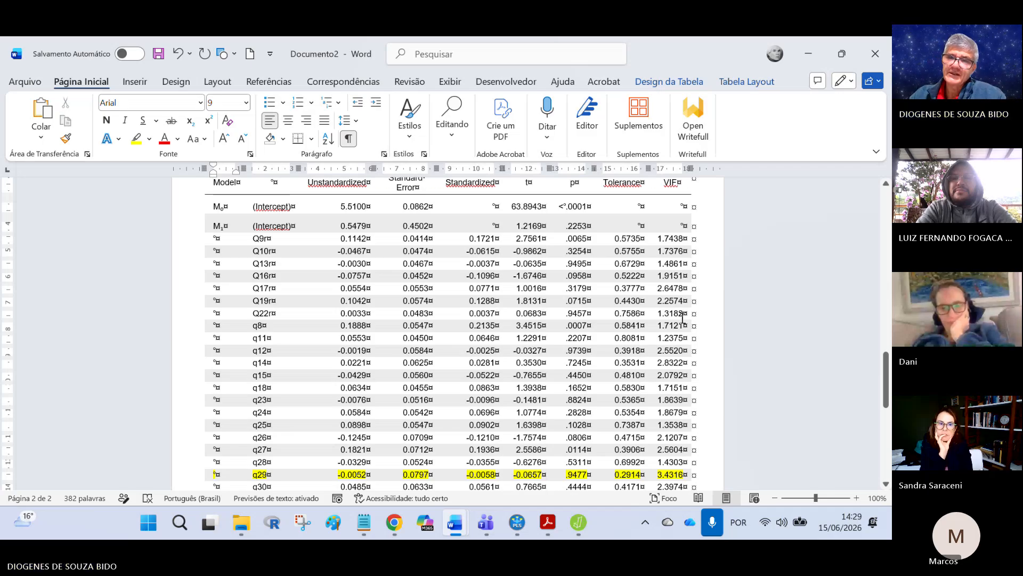
scroll(682, 318, down, 1)
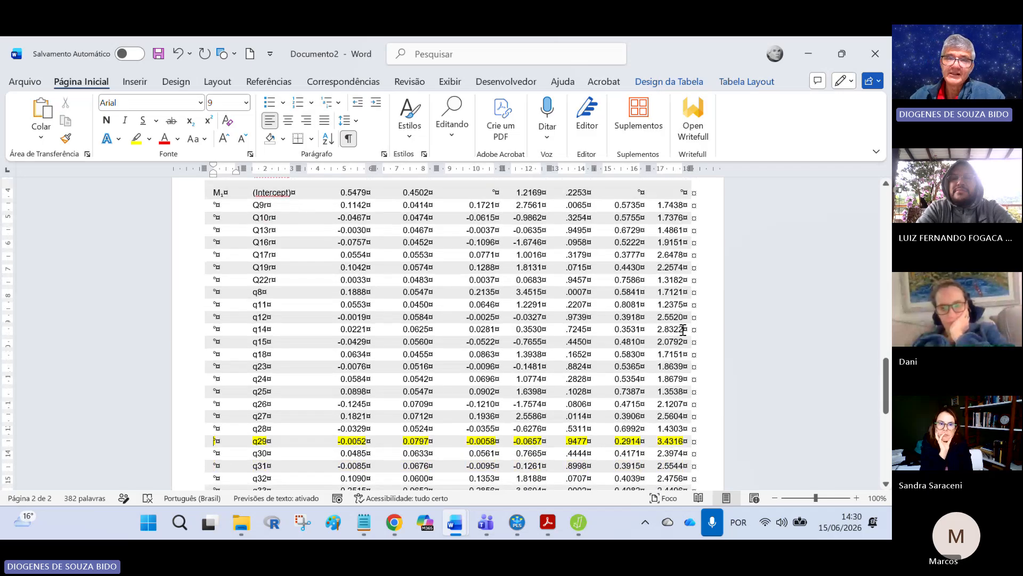
scroll(683, 328, down, 2)
scroll(662, 393, up, 1)
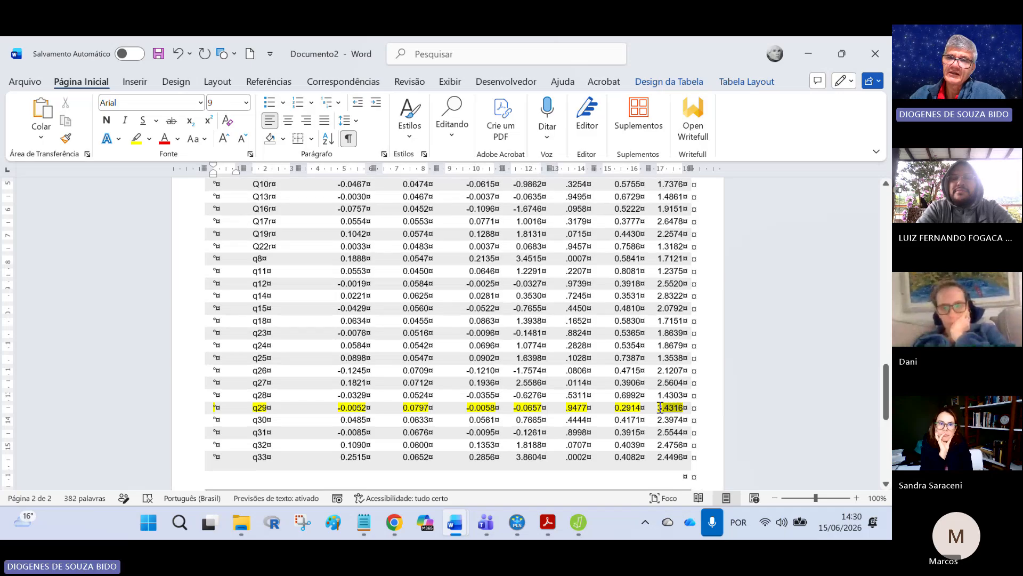
click(614, 409)
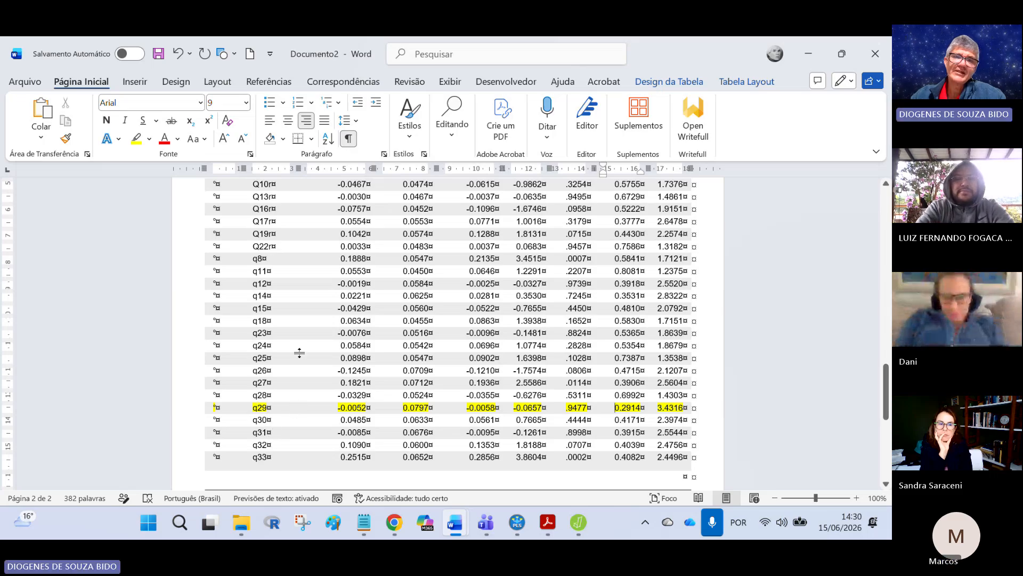
Step: Highlight the q29 row of the first coefficients table in turquoise
scroll(312, 380, up, 10)
scroll(313, 380, up, 5)
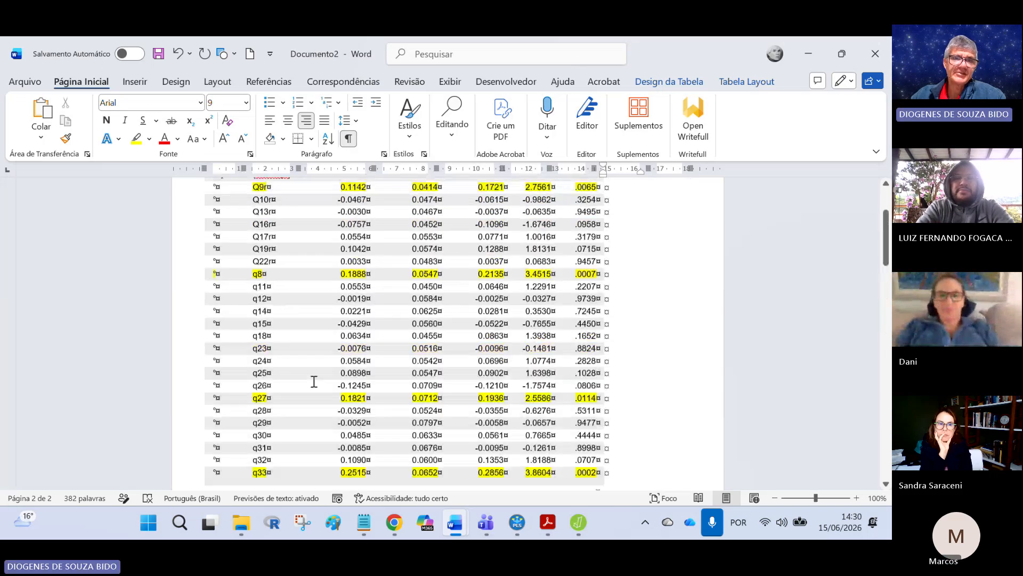
scroll(357, 391, down, 1)
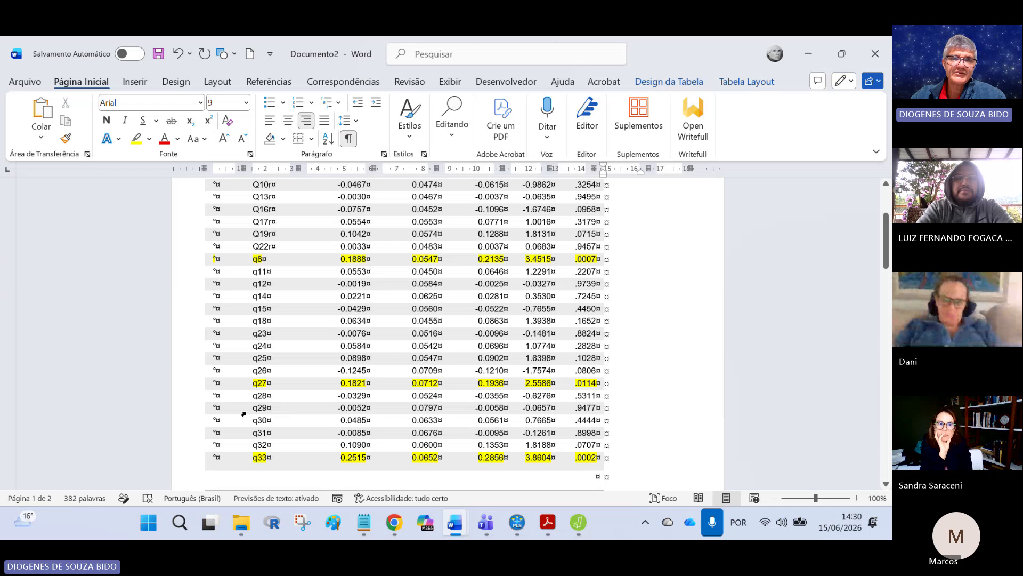
drag(243, 413, 596, 408)
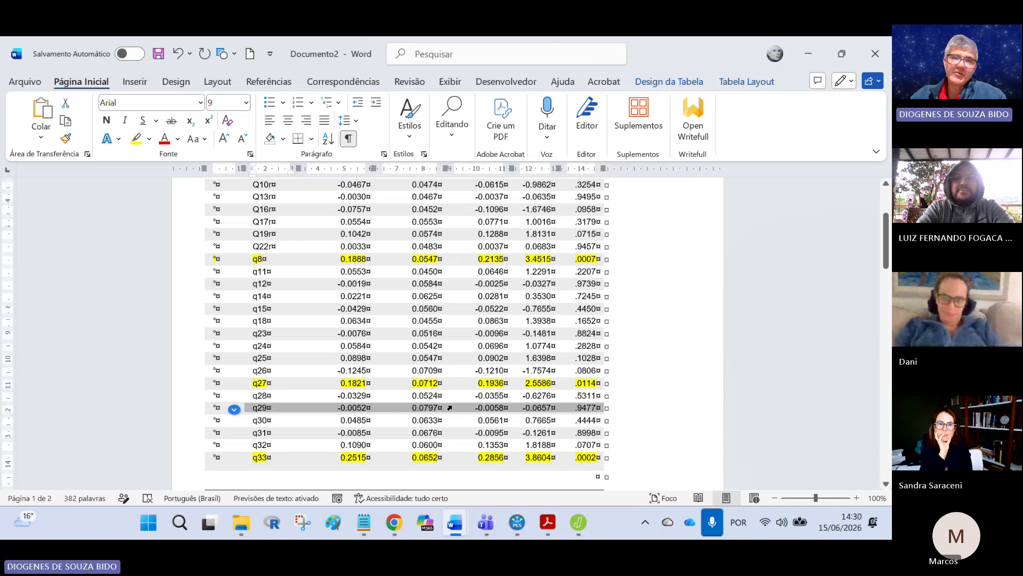
click(149, 139)
click(279, 280)
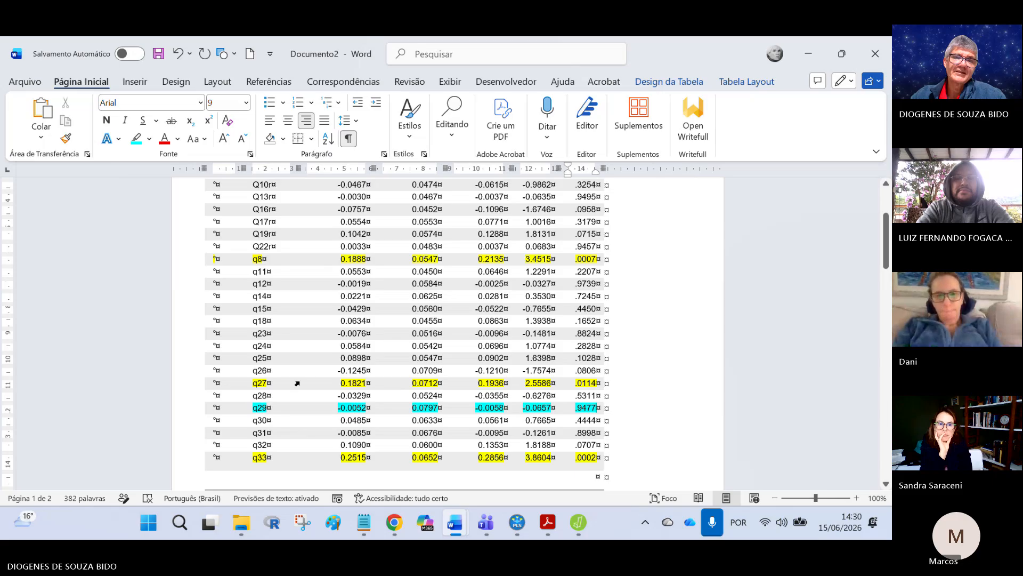
Step: Switch to SmartPLS, go back to the project and open the mod2 model, selecting the q27 indicator
click(516, 526)
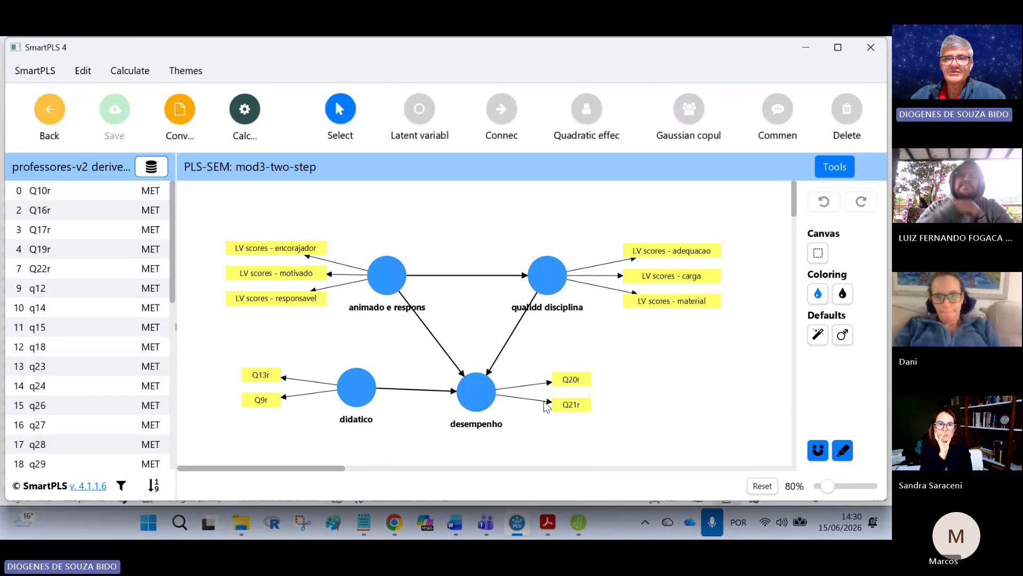
click(56, 113)
double_click(65, 292)
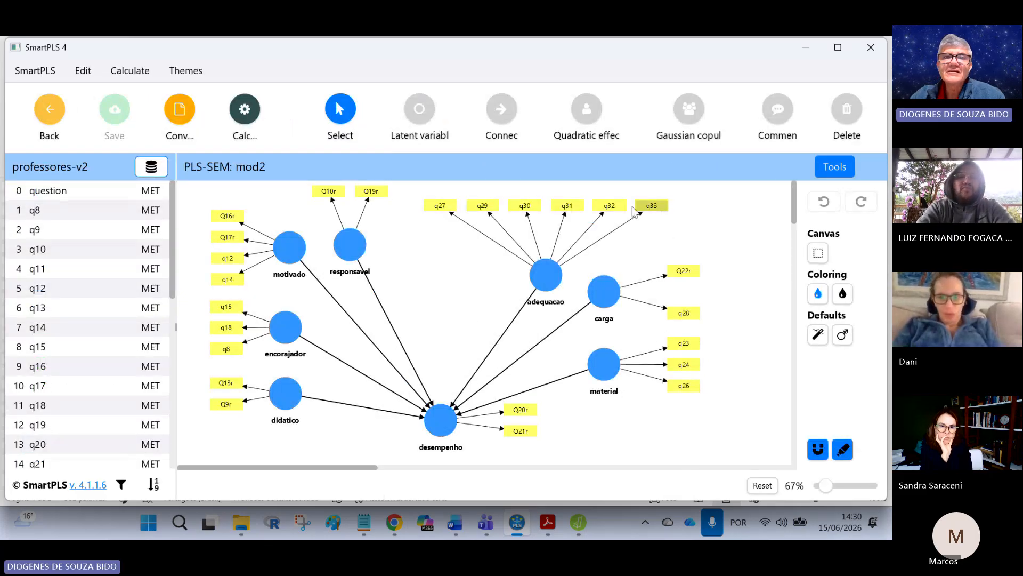
click(440, 206)
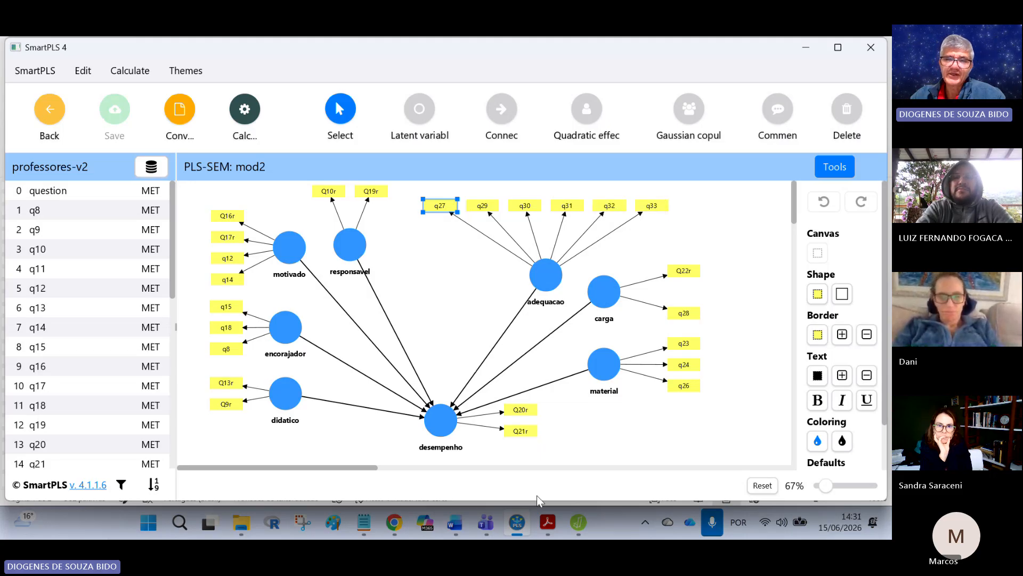
click(578, 522)
scroll(577, 325, down, 1)
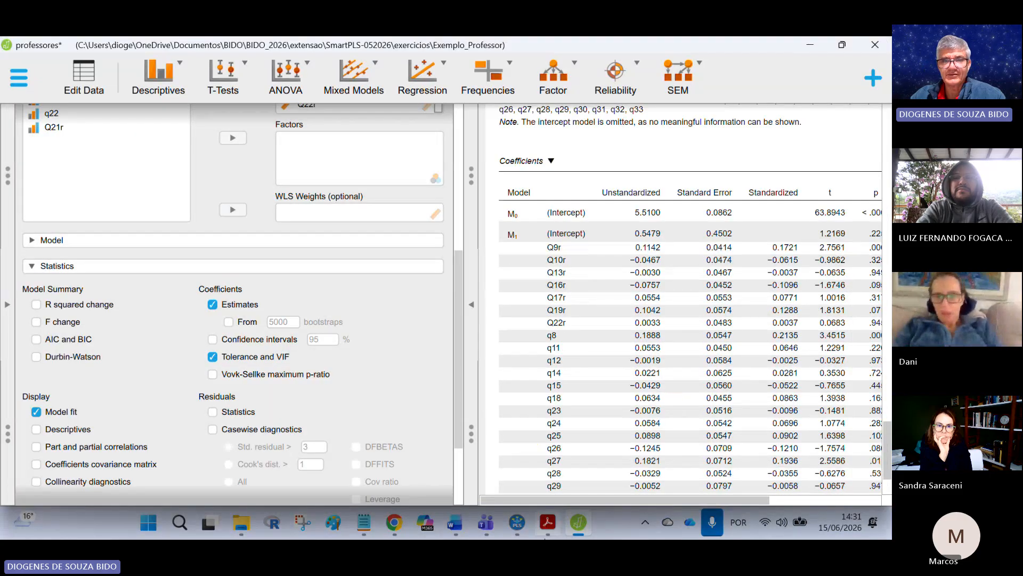
mouse_move(462, 524)
mouse_move(610, 453)
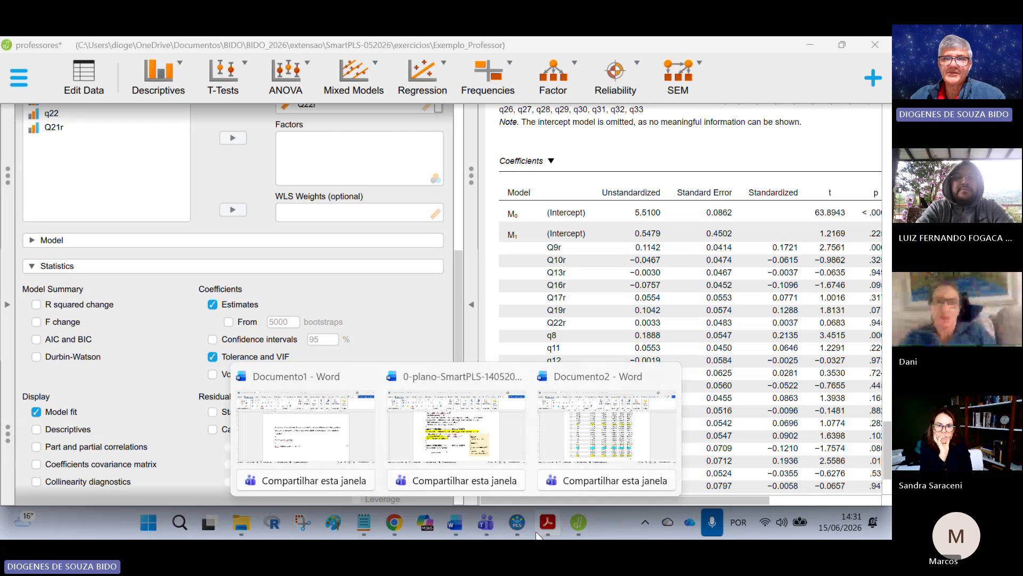
Step: Capture the mod2 path diagram with the Snipping Tool, circle the q27 indicator in red, and return to Word
click(517, 522)
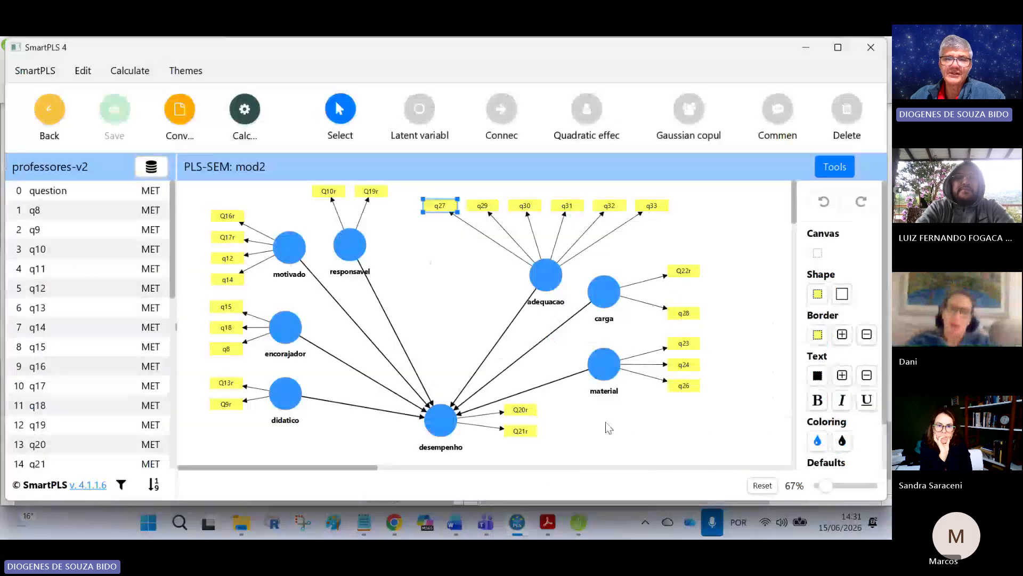
click(516, 462)
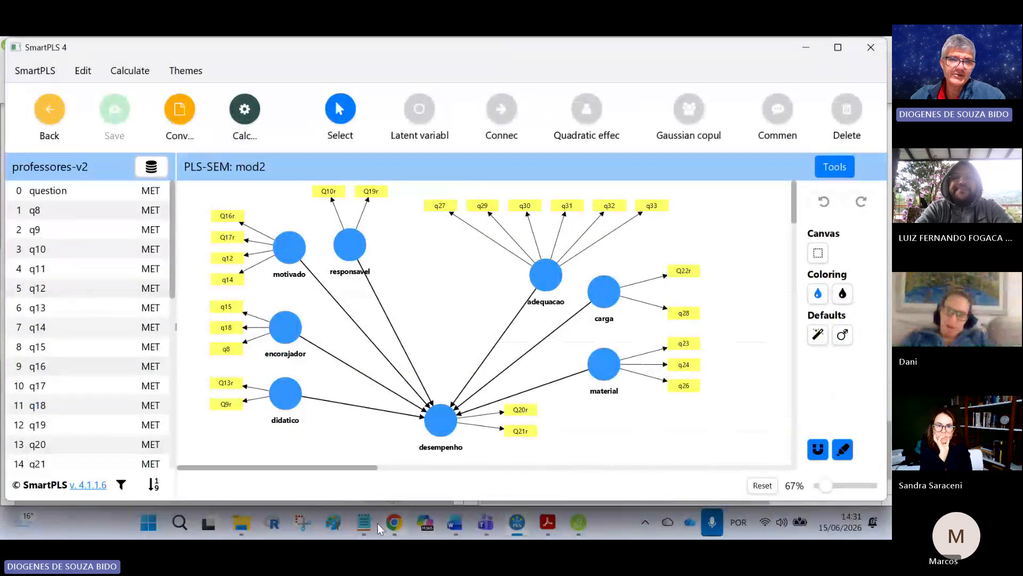
click(302, 523)
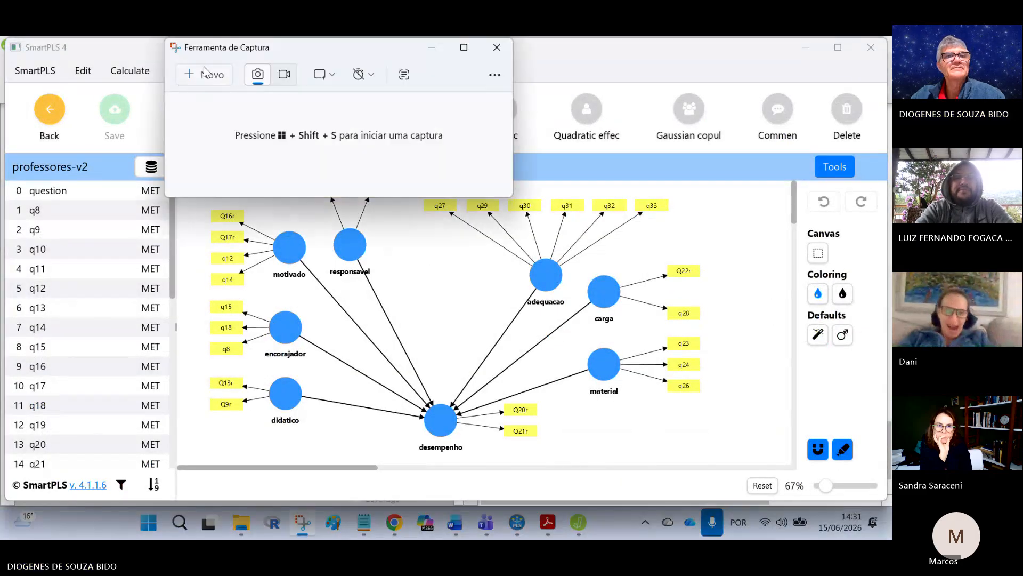
click(202, 73)
drag(195, 179, 703, 468)
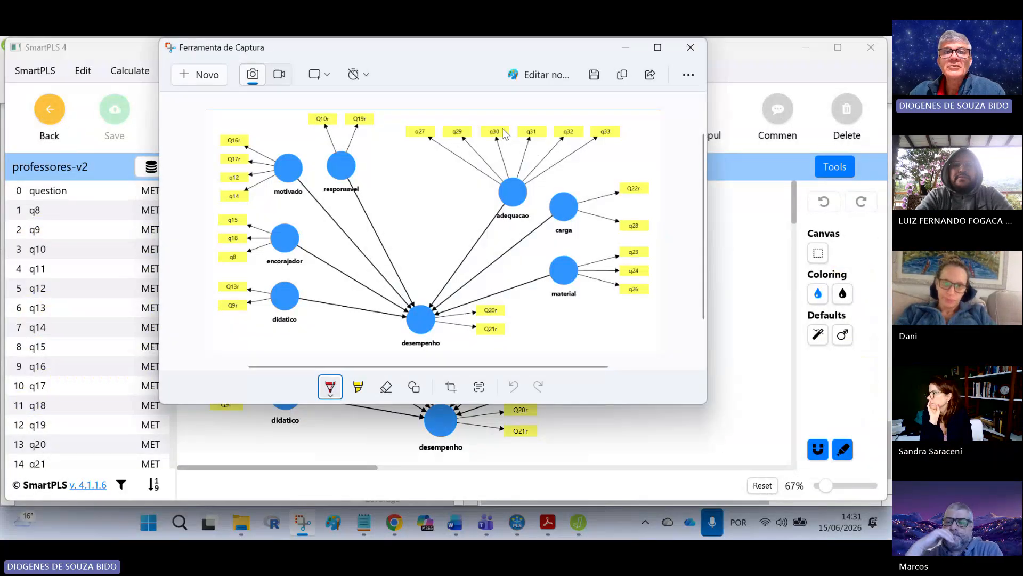
mouse_move(435, 120)
mouse_down()
mouse_move(403, 123)
mouse_move(421, 142)
mouse_move(437, 126)
mouse_up()
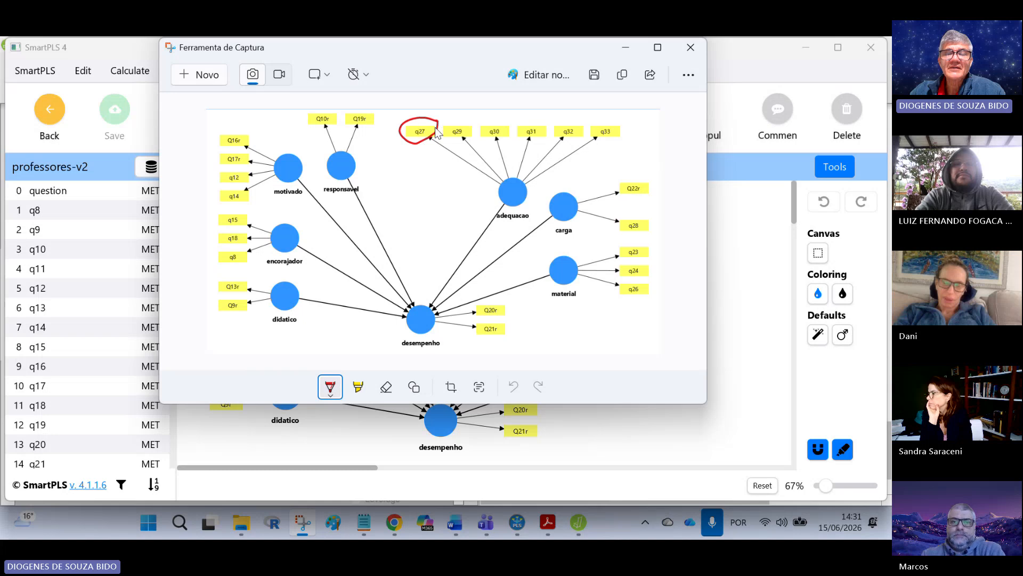
click(454, 522)
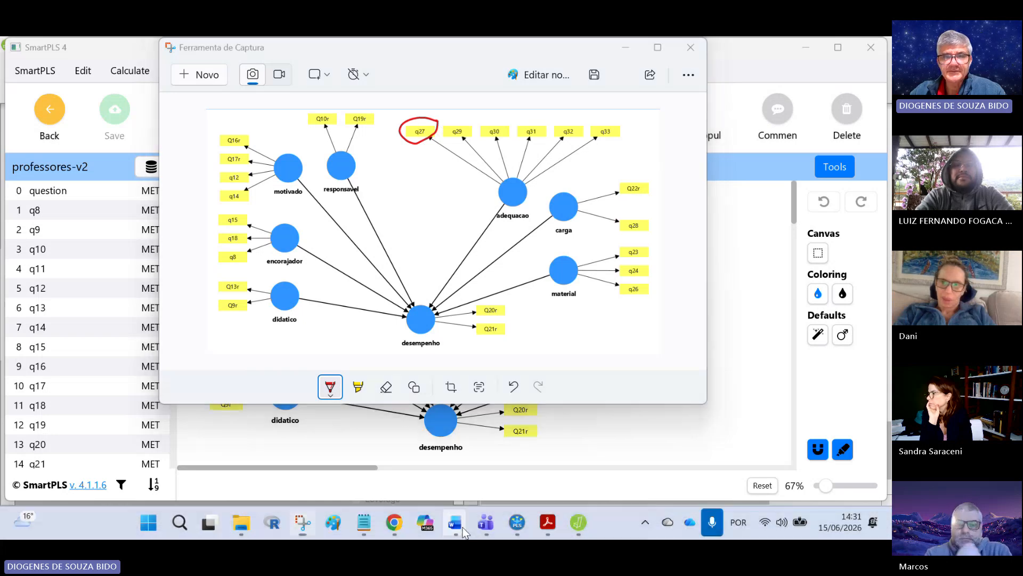
click(601, 454)
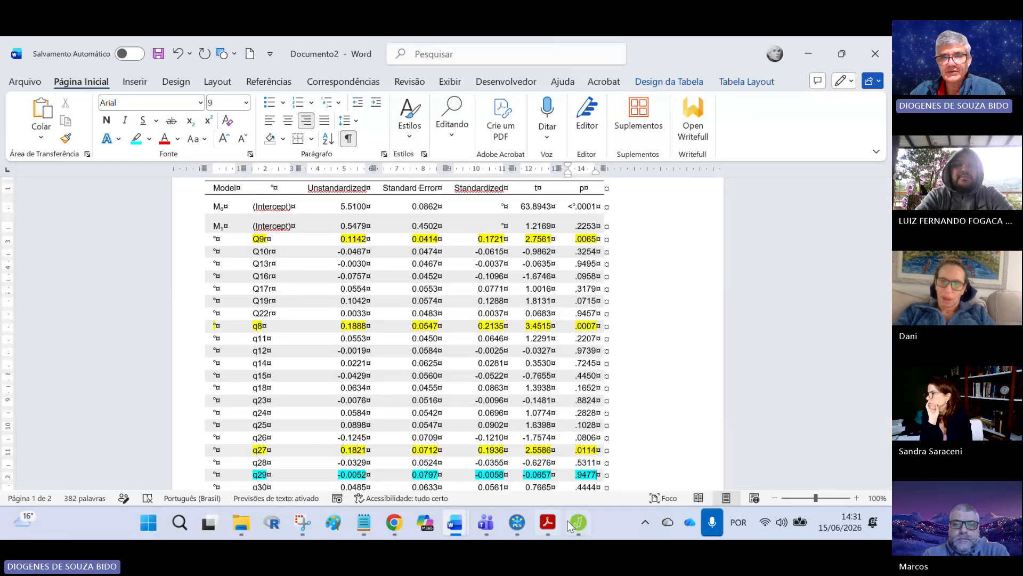
Step: Reopen the captured diagram and circle the q8 and Q9r indicators in red
click(303, 523)
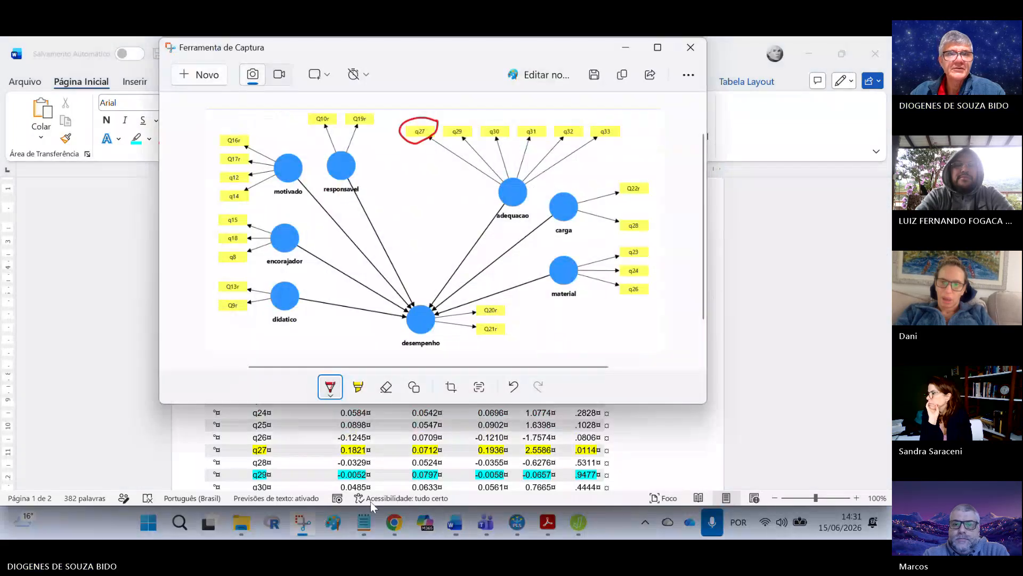
drag(245, 252, 225, 264)
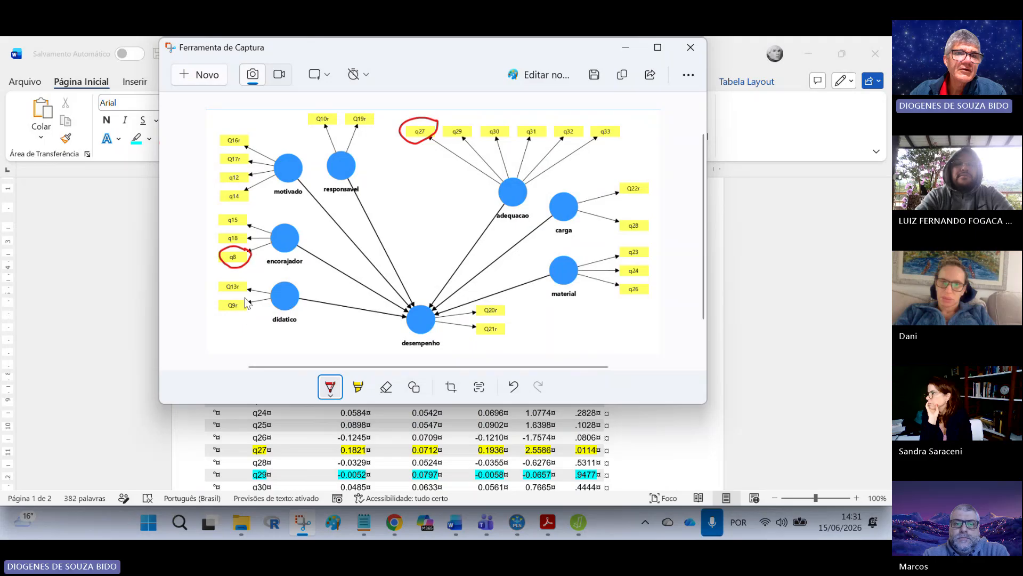
drag(244, 299, 239, 319)
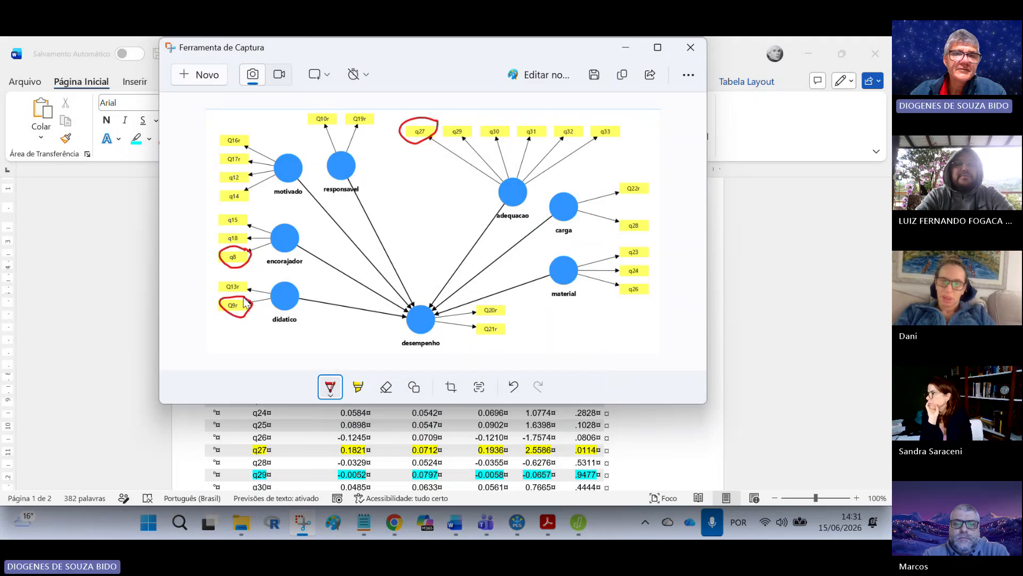
Step: Switch to the Word document and scroll to the end of the coefficients table to review the remaining items
mouse_move(456, 528)
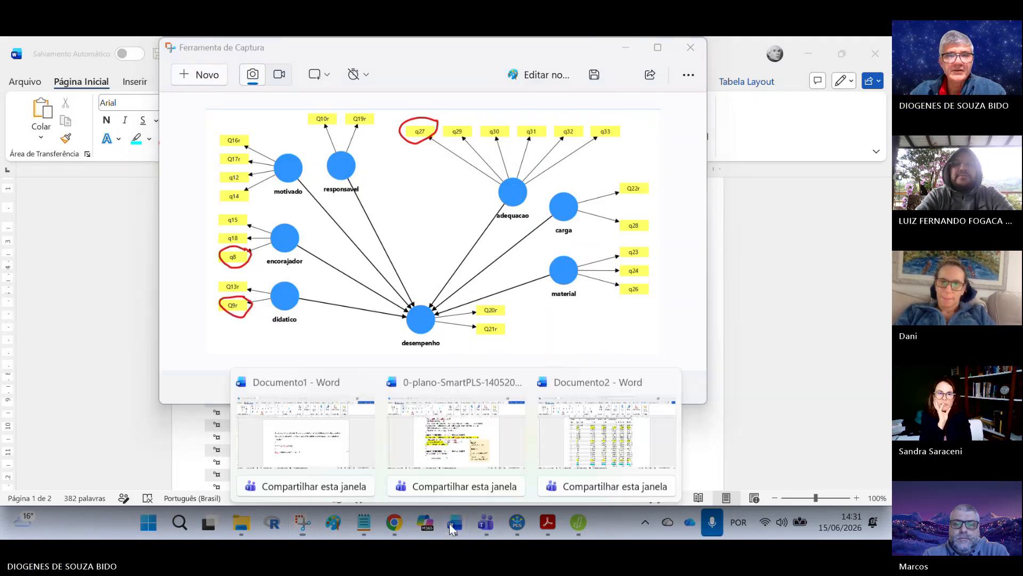
click(589, 437)
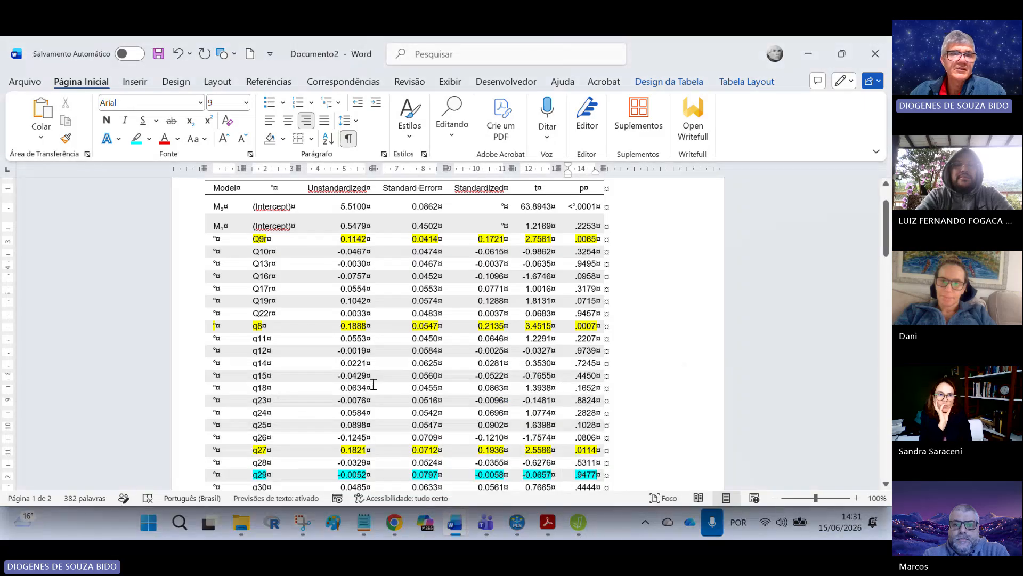
scroll(301, 325, down, 4)
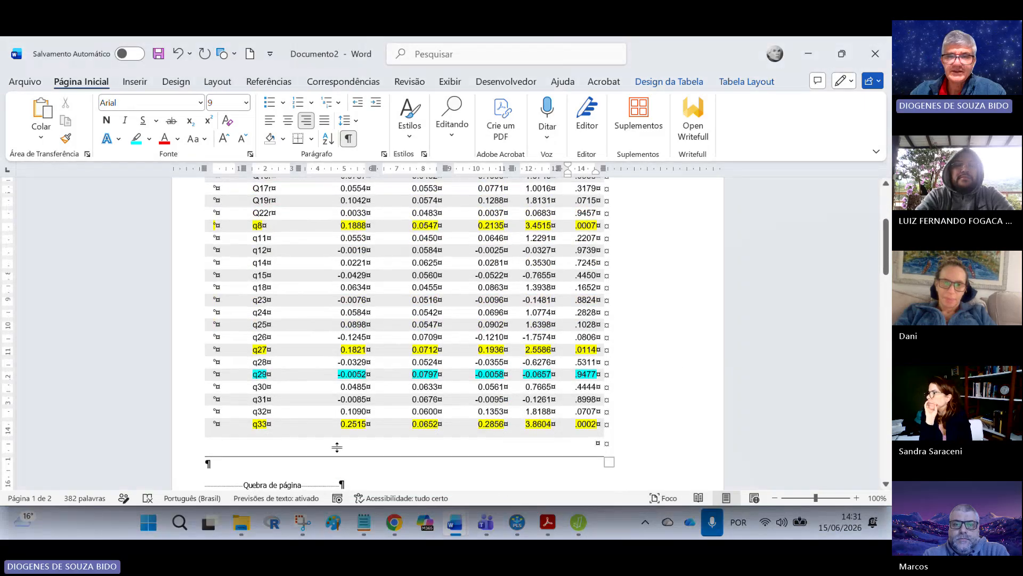
click(455, 527)
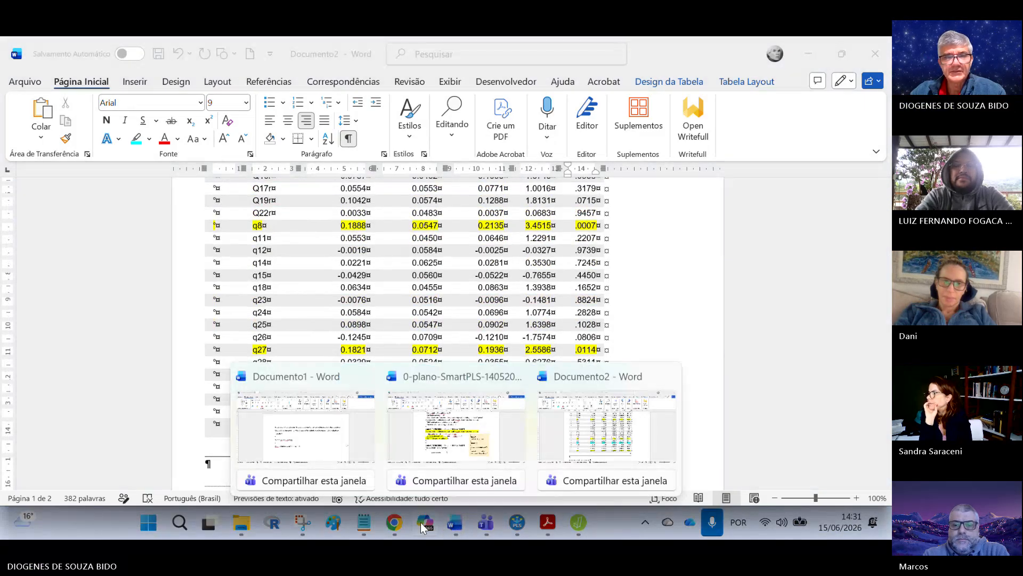
Step: Return to the captured diagram, circle the q33 indicator in red, and maximize the capture window
click(303, 523)
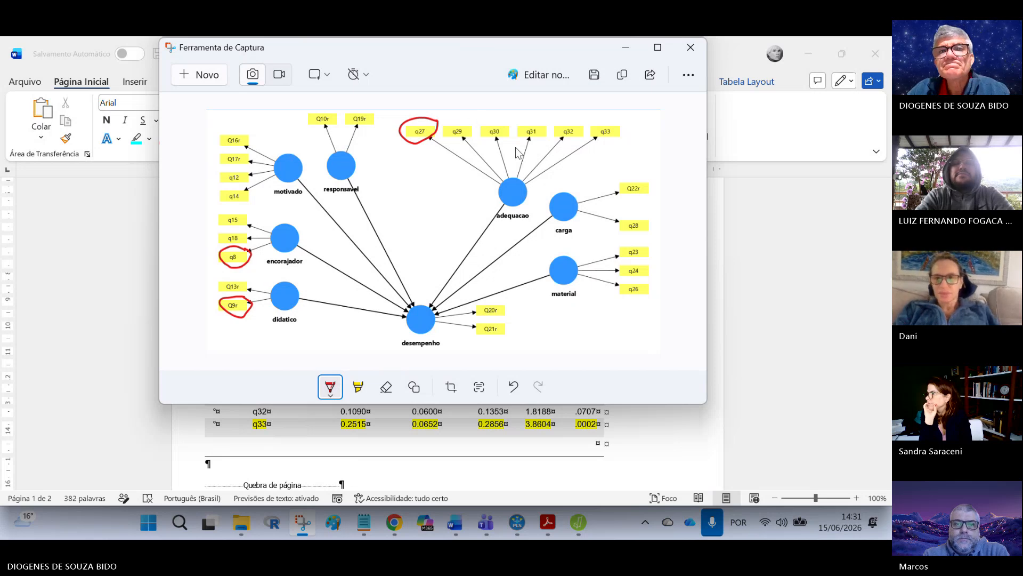
mouse_move(624, 124)
mouse_down()
mouse_move(595, 125)
mouse_move(630, 132)
mouse_move(632, 122)
mouse_up()
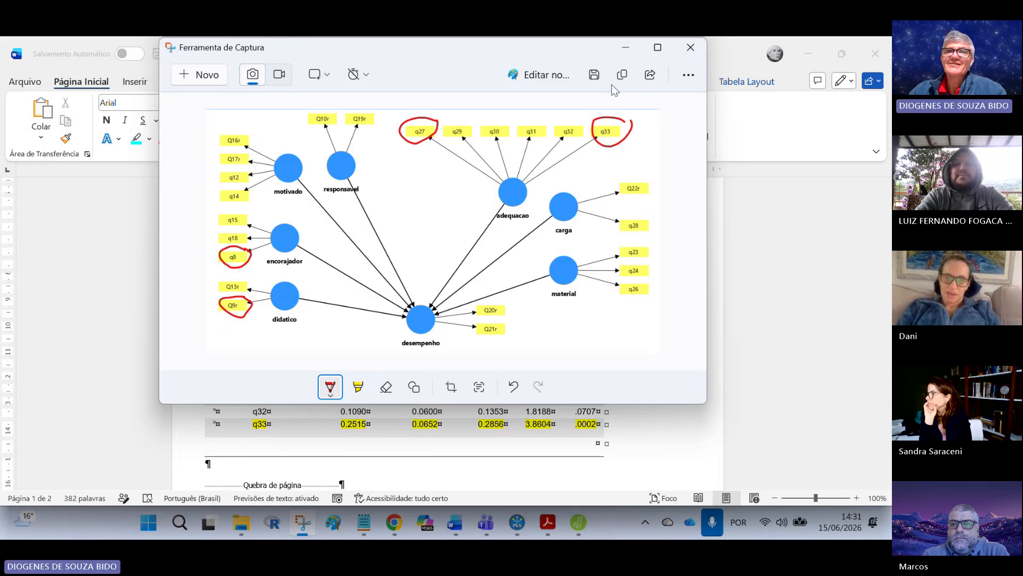
click(657, 47)
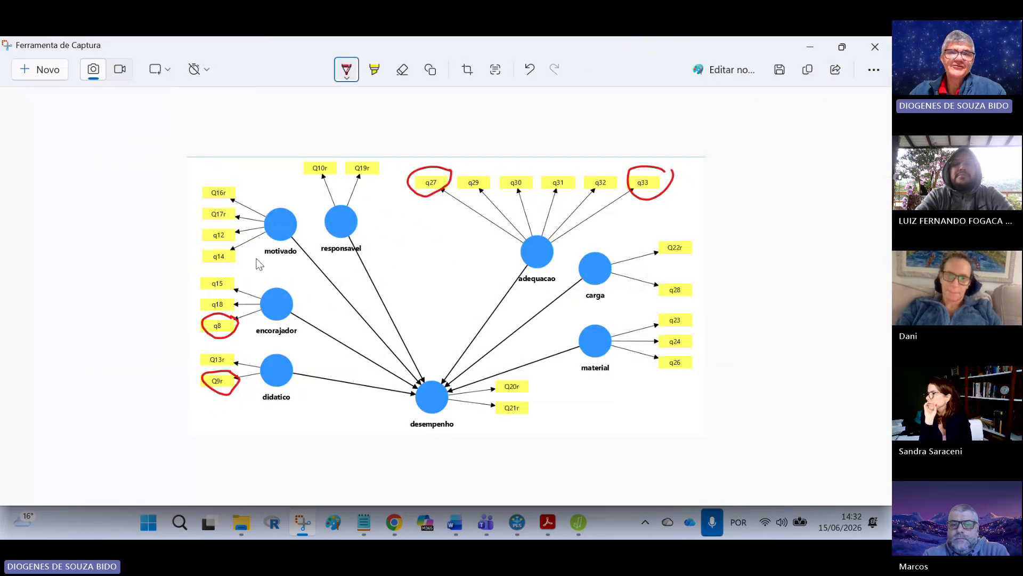
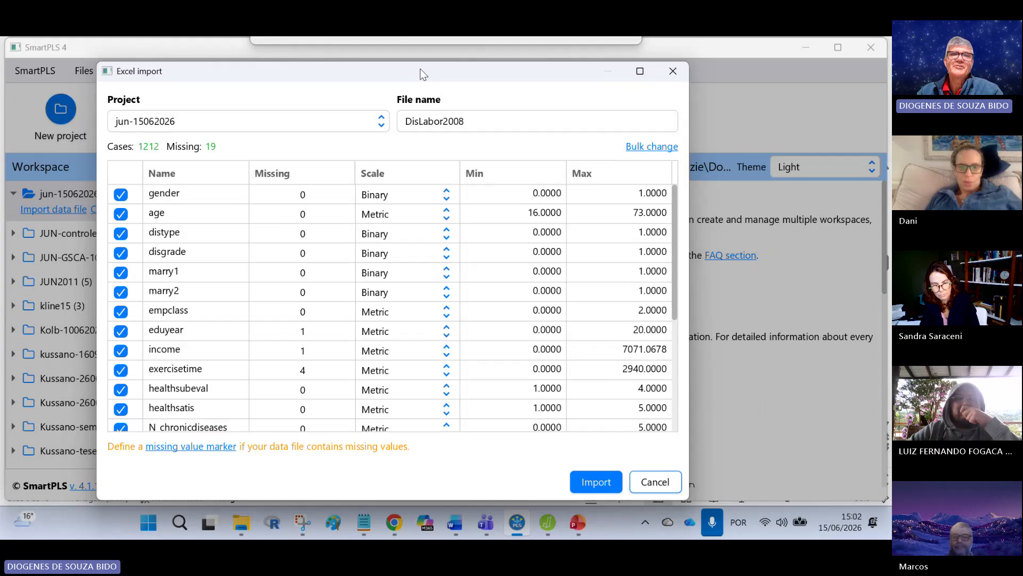
Step: Review the variables in the Excel import and import DisLabor2008 into the jun-15062026 project, returning to the workspace
drag(420, 68, 401, 73)
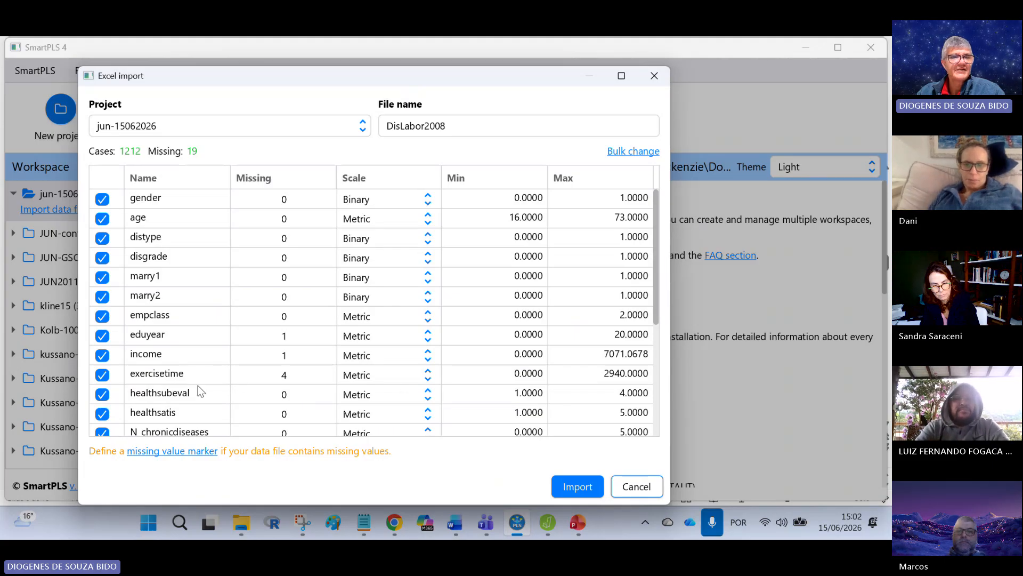
scroll(198, 390, down, 1)
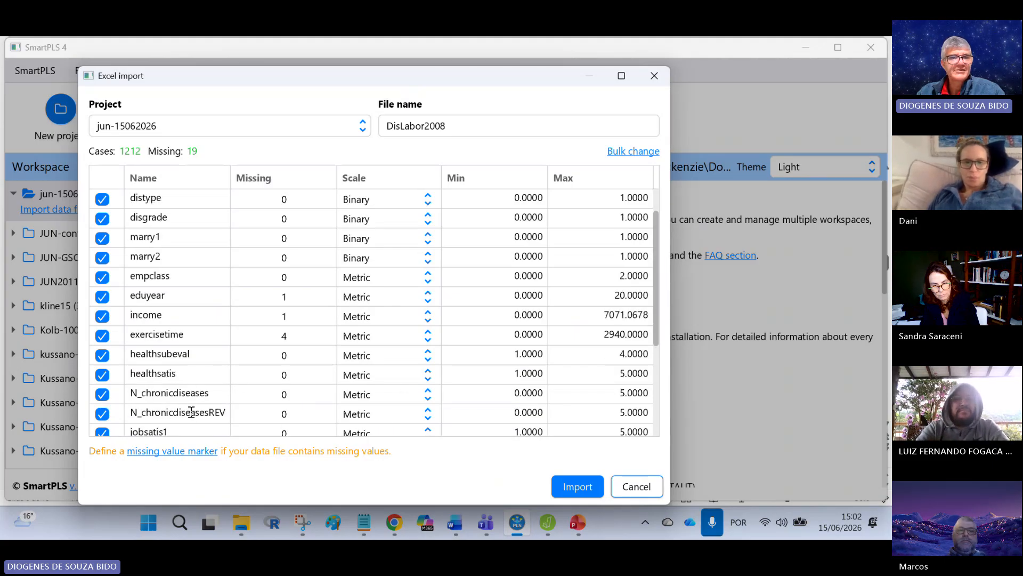
scroll(204, 411, down, 2)
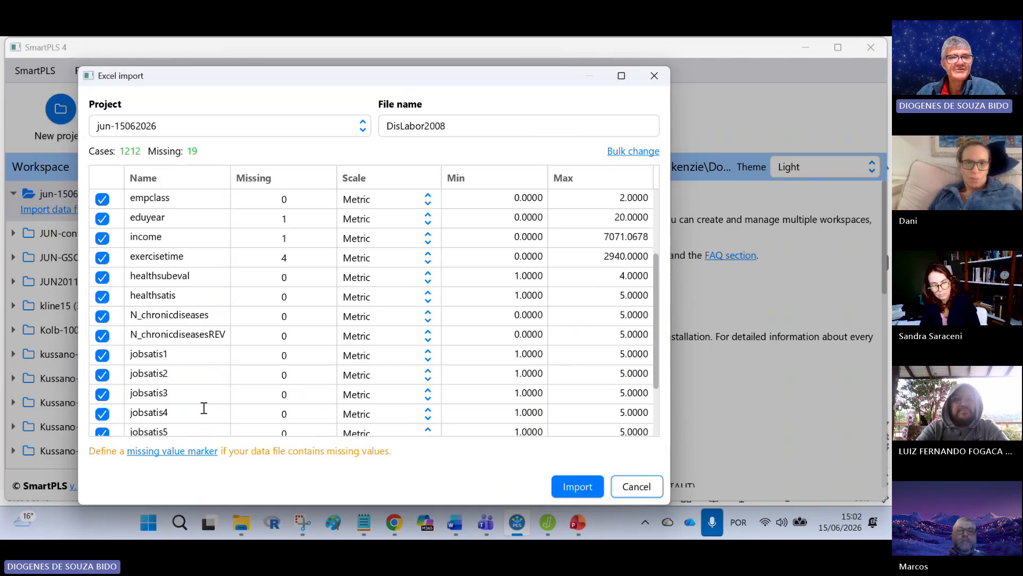
scroll(343, 393, down, 3)
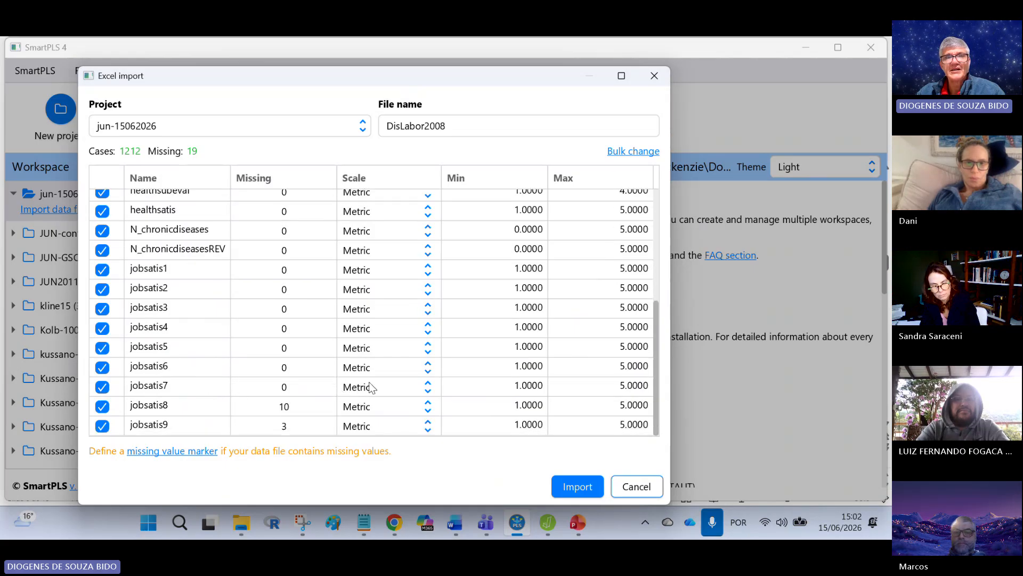
scroll(372, 388, up, 5)
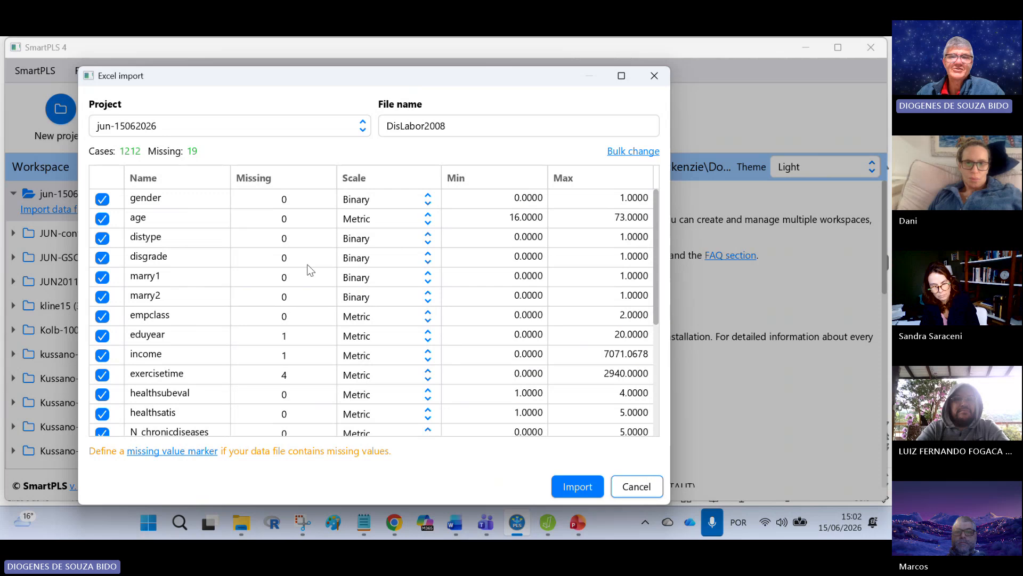
click(569, 491)
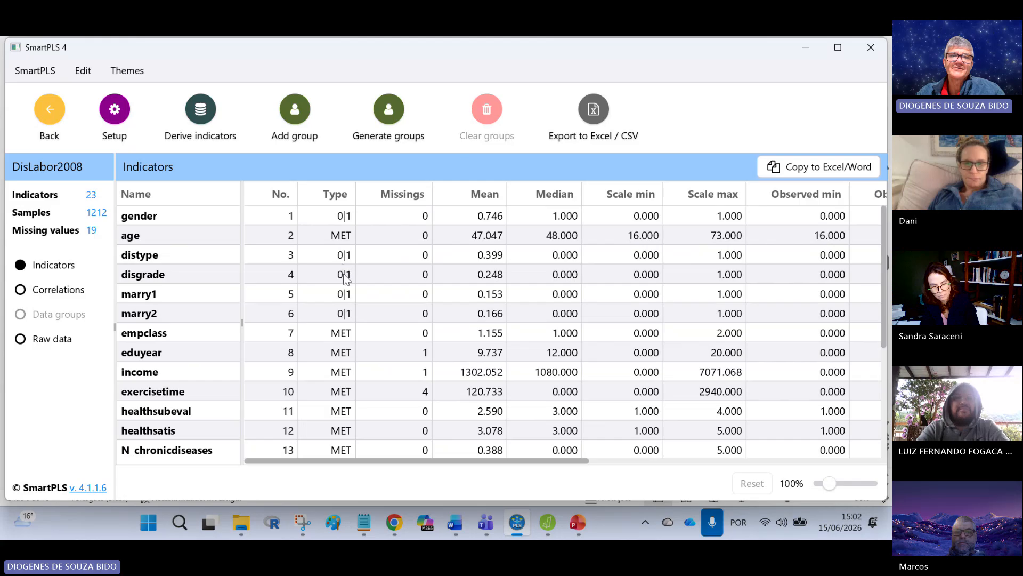
click(49, 109)
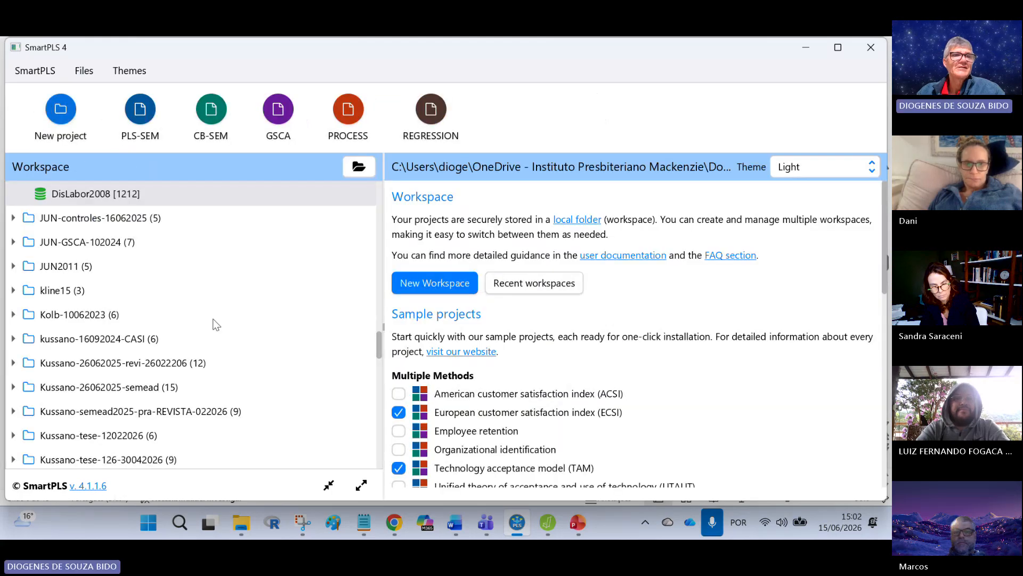
Step: Create a PLS-SEM model named mod1 in the jun-15062026 project
click(64, 370)
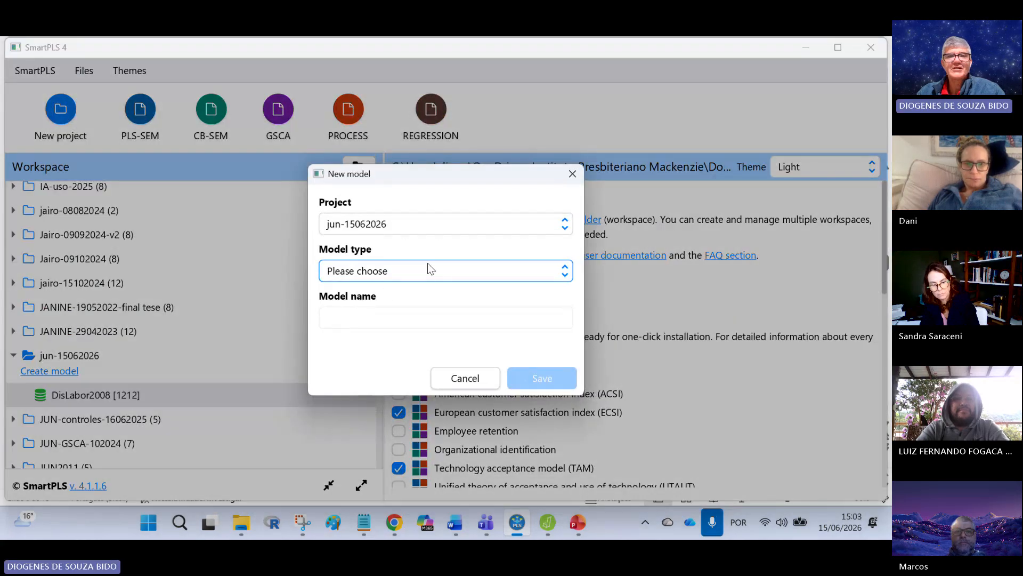
click(379, 275)
click(376, 291)
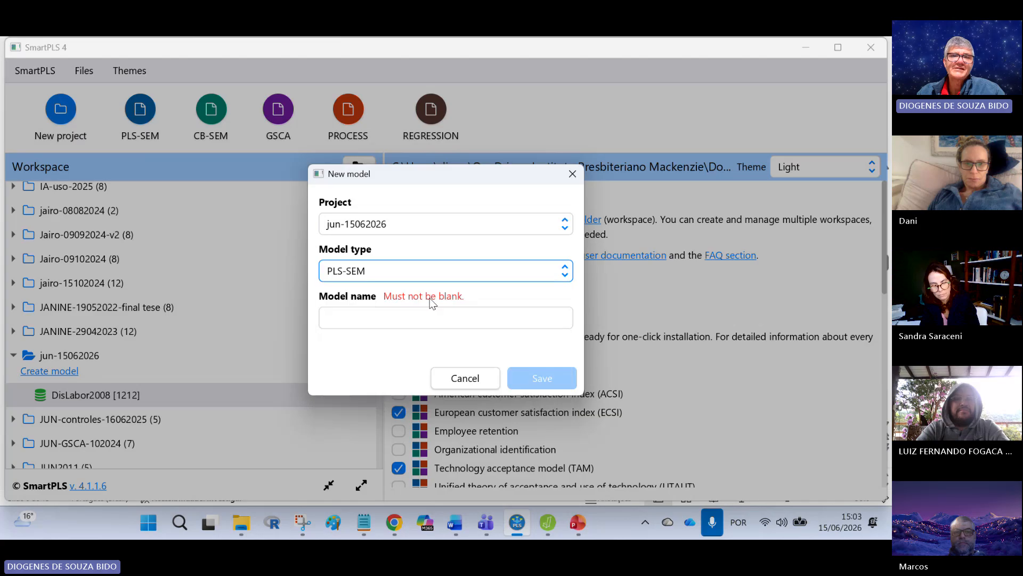
click(376, 319)
text(mod1)
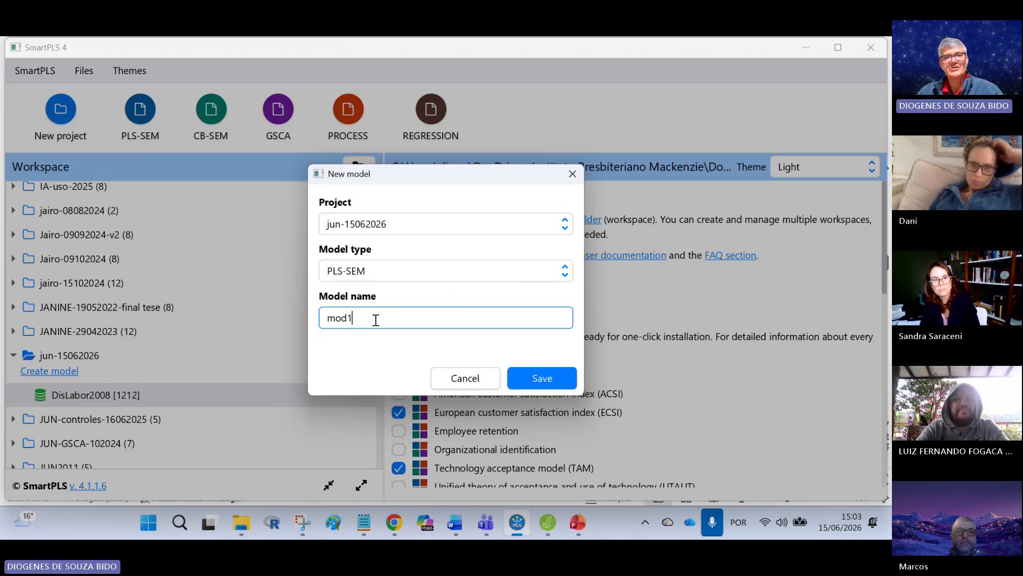
click(523, 377)
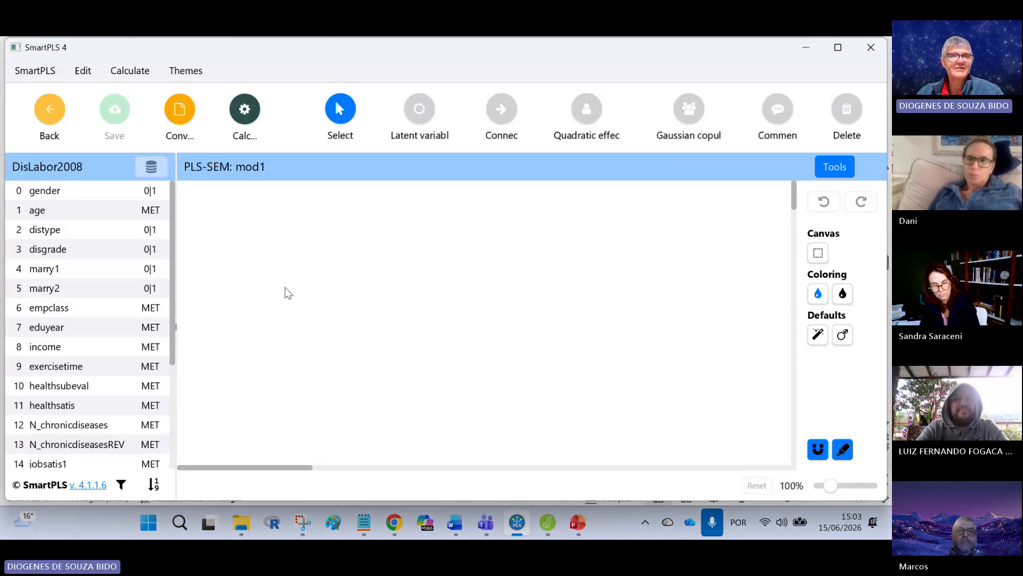
click(836, 167)
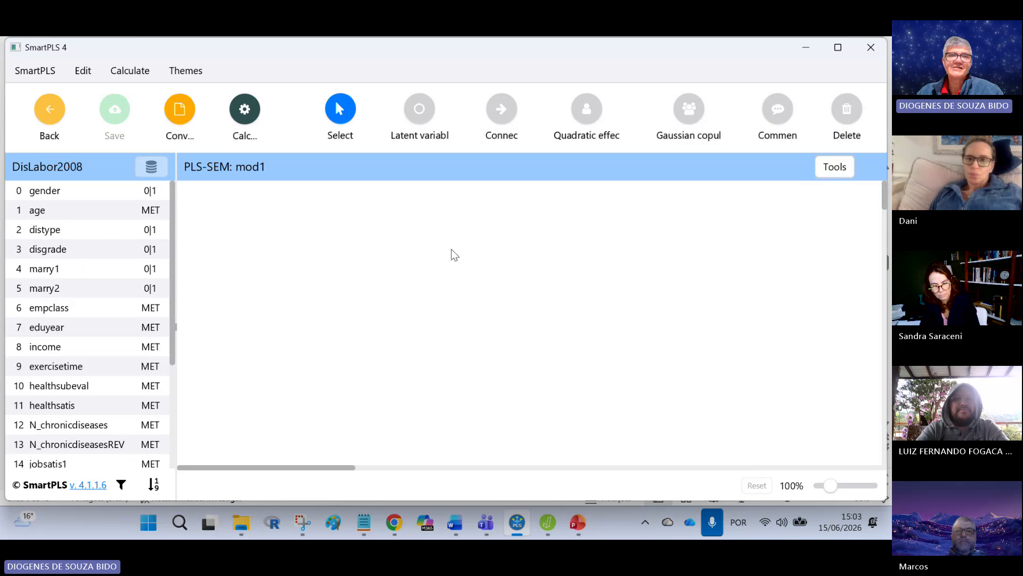
Step: Consult the modelo 1 slide in PowerPoint and, back in SmartPLS, create the SES construct from empclass, eduyear and income
click(578, 522)
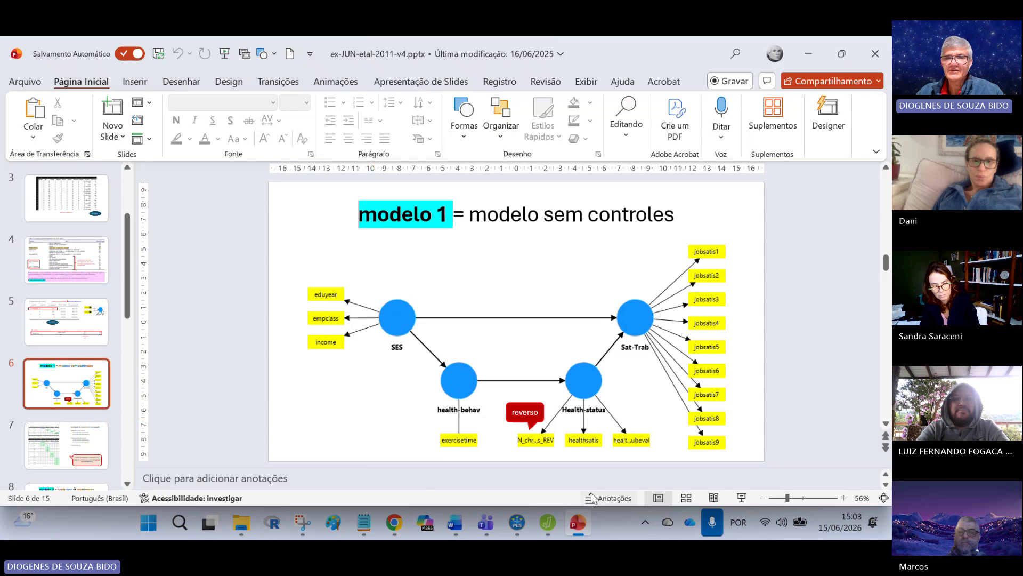
click(579, 526)
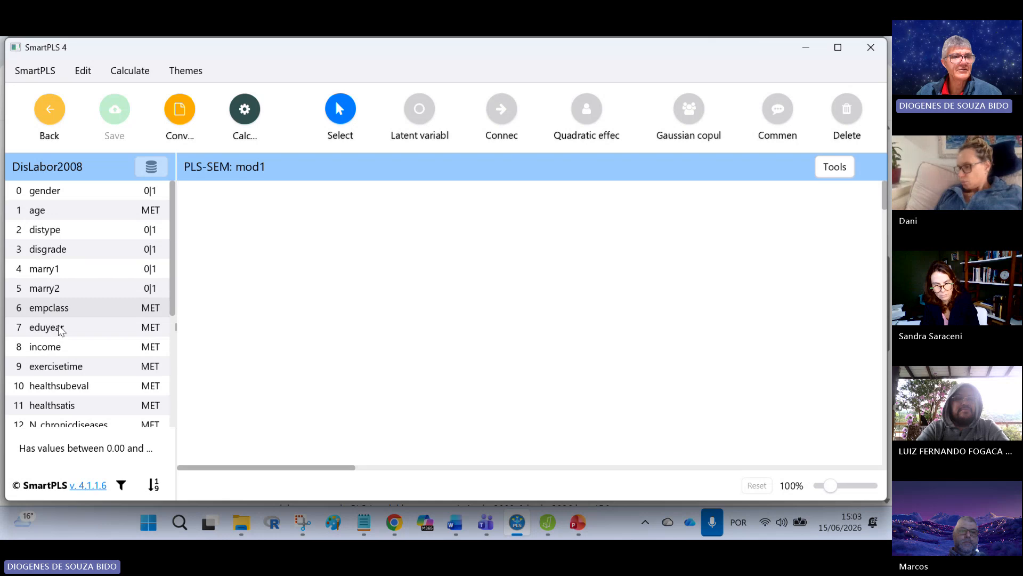
ctrl+click(53, 346)
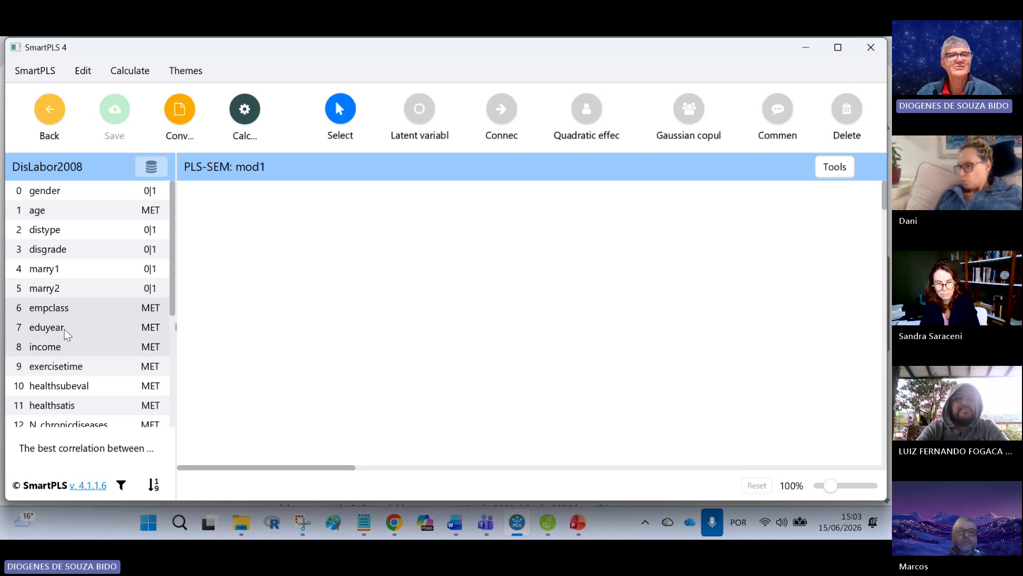
drag(64, 329, 323, 251)
key(BackSpace)
key(BackSpace)
key(BackSpace)
key(BackSpace)
key(BackSpace)
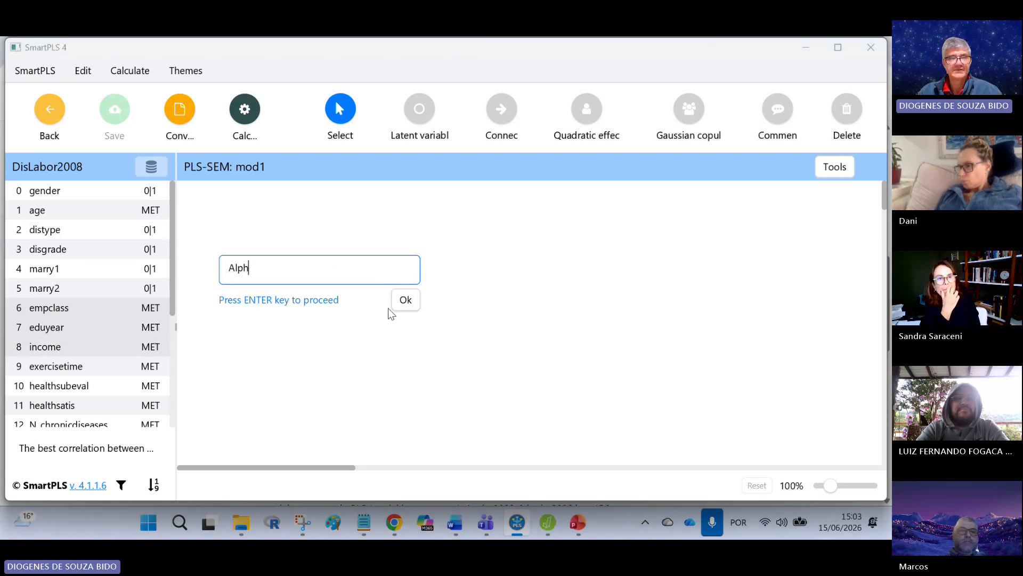
text(SES)
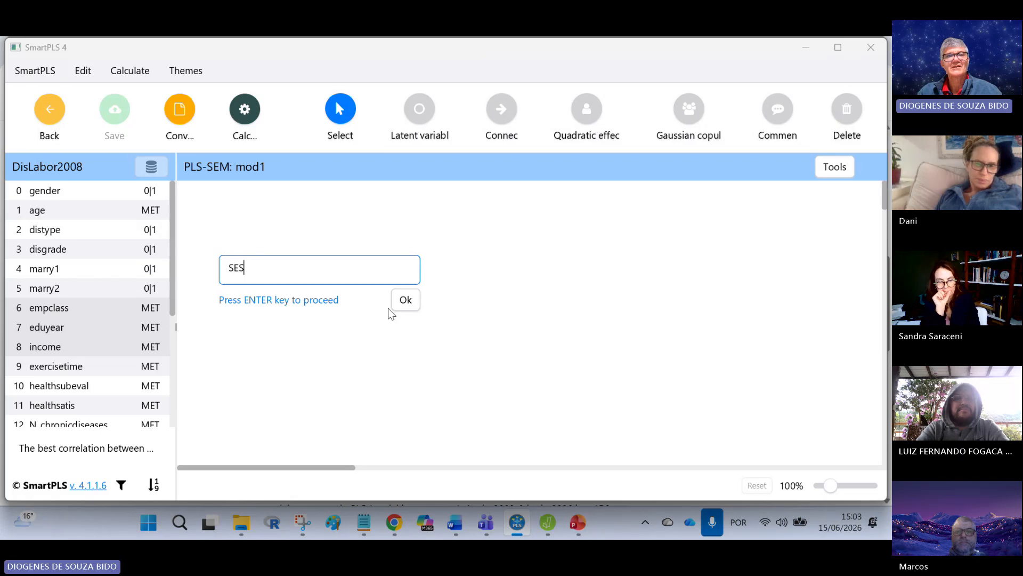
click(419, 304)
Step: Align the SES indicators to the left of the construct and shift the construct slightly
right_click(333, 250)
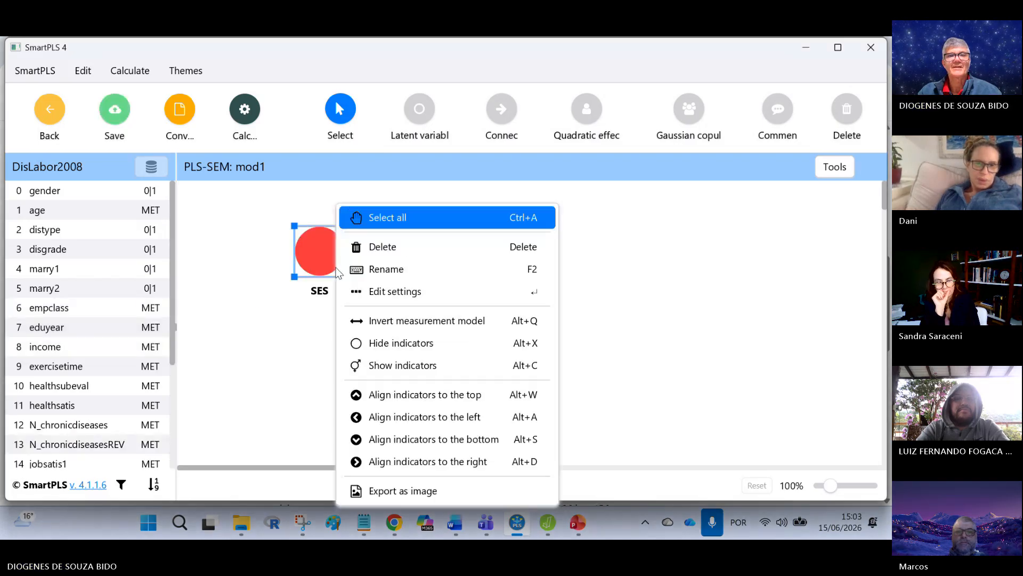
click(479, 419)
drag(322, 252, 326, 254)
click(544, 356)
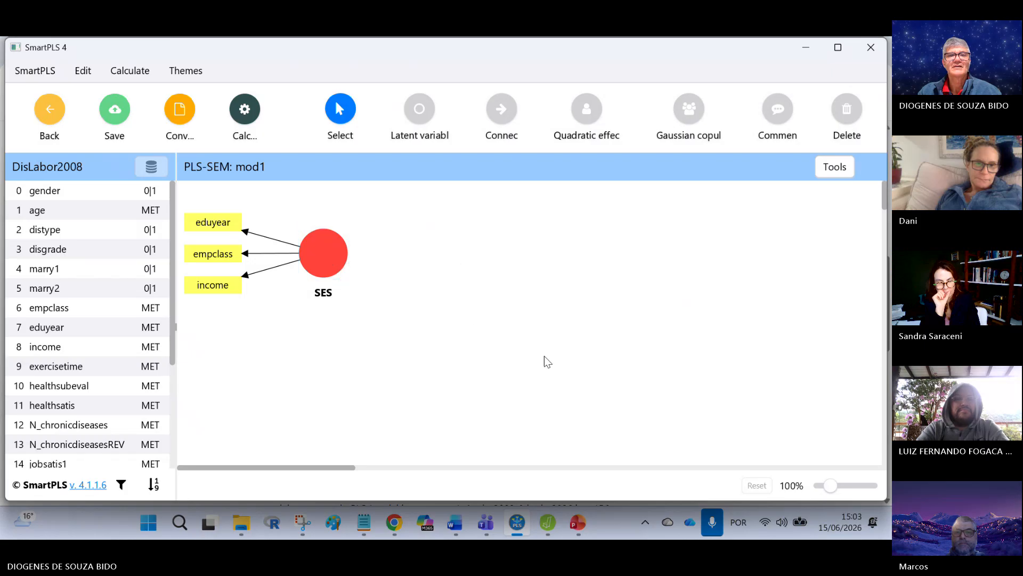
Step: Recheck the modelo 1 slide in PowerPoint and filter the SmartPLS indicator list to show only unused indicators
click(580, 526)
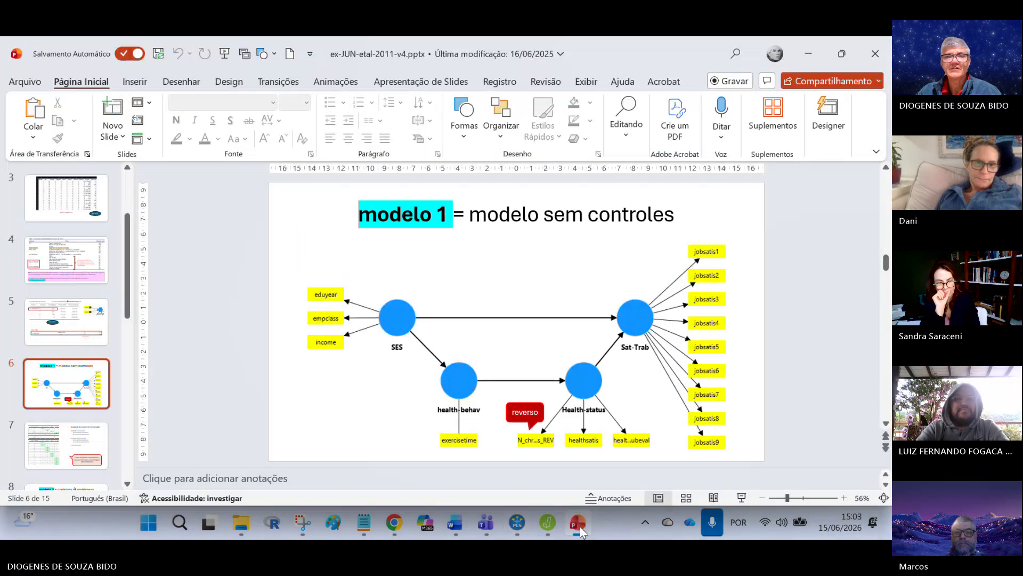
click(580, 526)
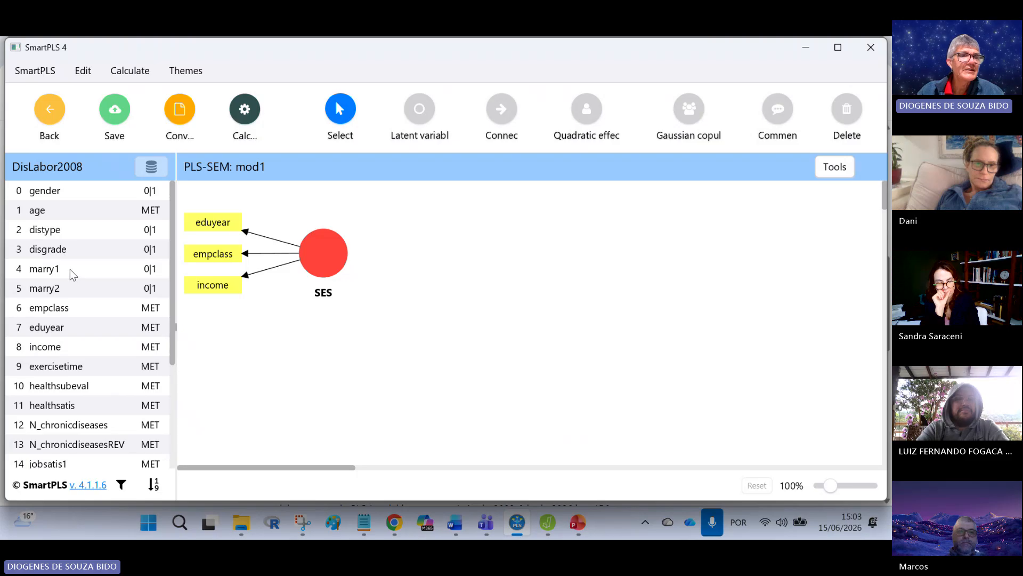
click(121, 485)
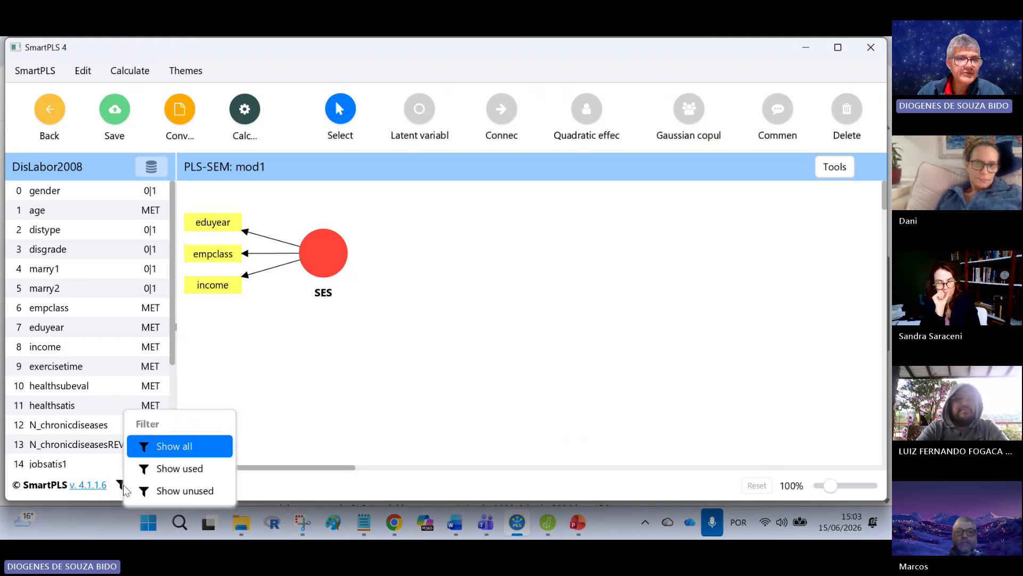
click(201, 493)
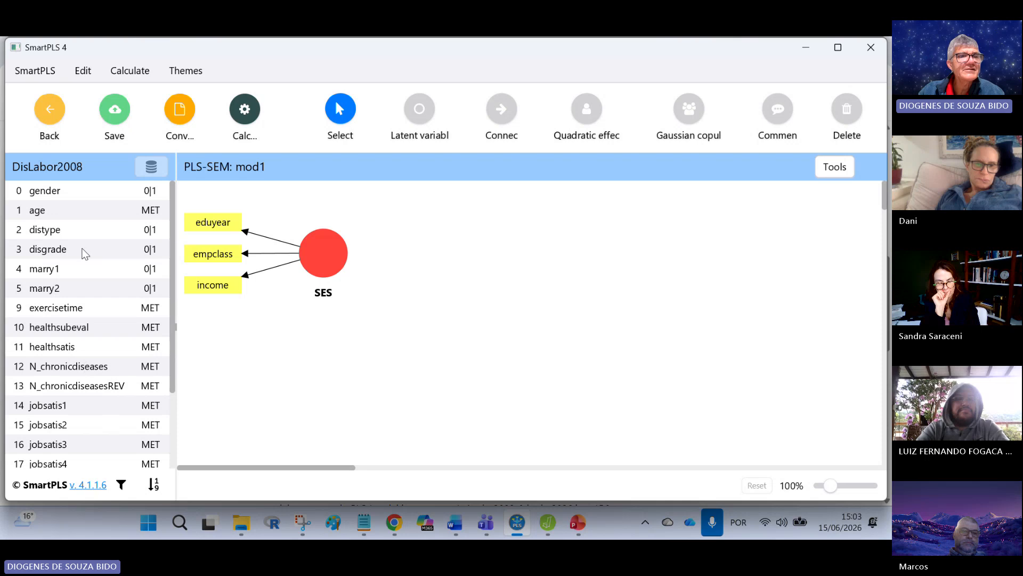
Step: Create a HEALTH-status construct from the exercisetime and healthsatis indicators, below and to the right of SES
click(74, 330)
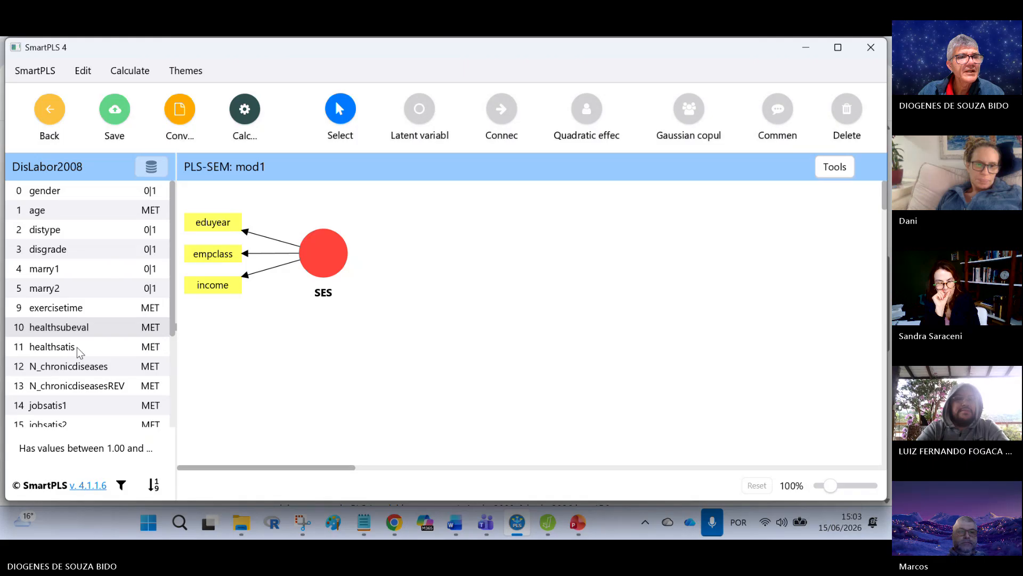
click(78, 347)
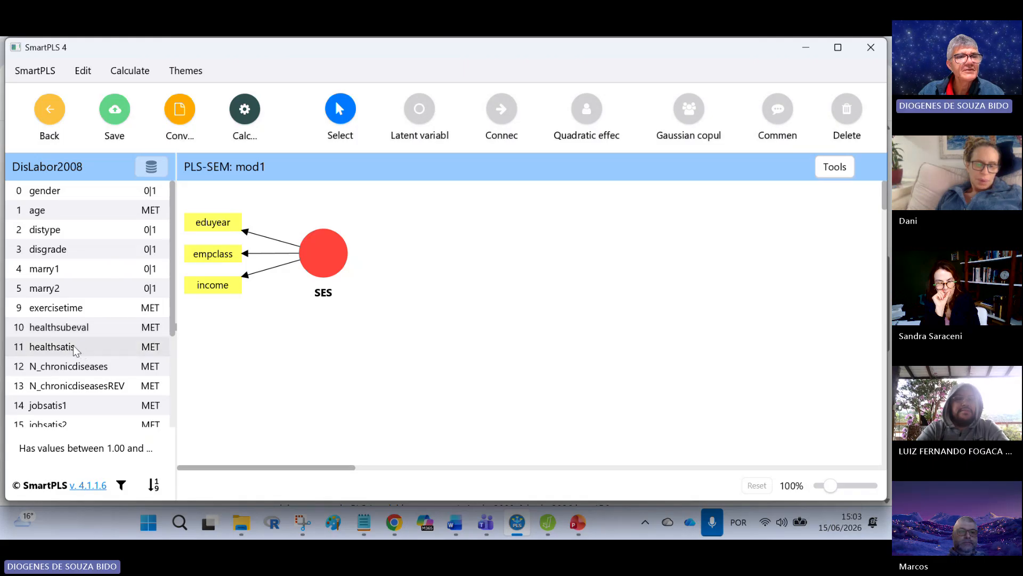
click(80, 309)
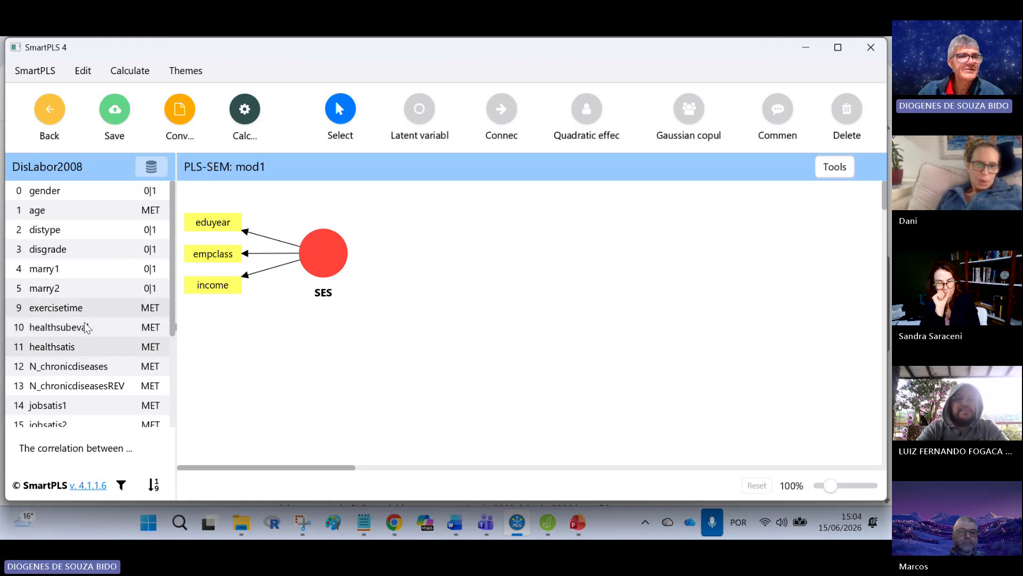
drag(516, 315, 572, 344)
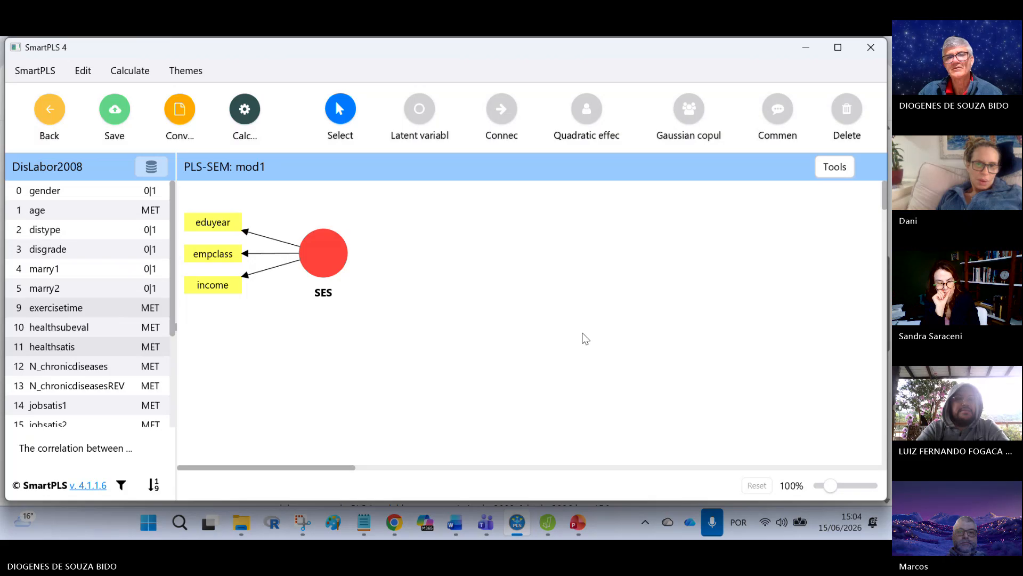
key(BackSpace)
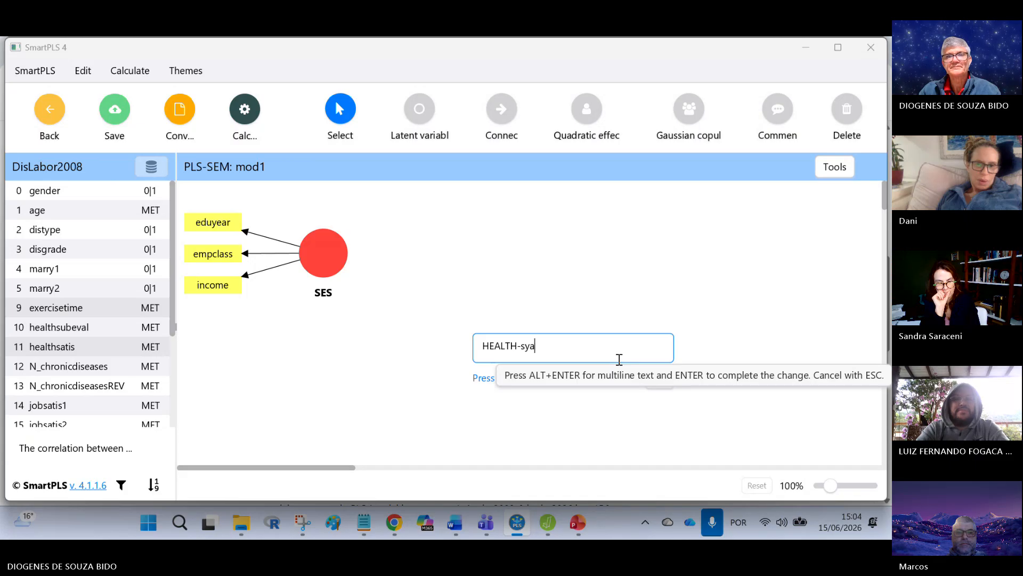
key(BackSpace)
key(BackSpace)
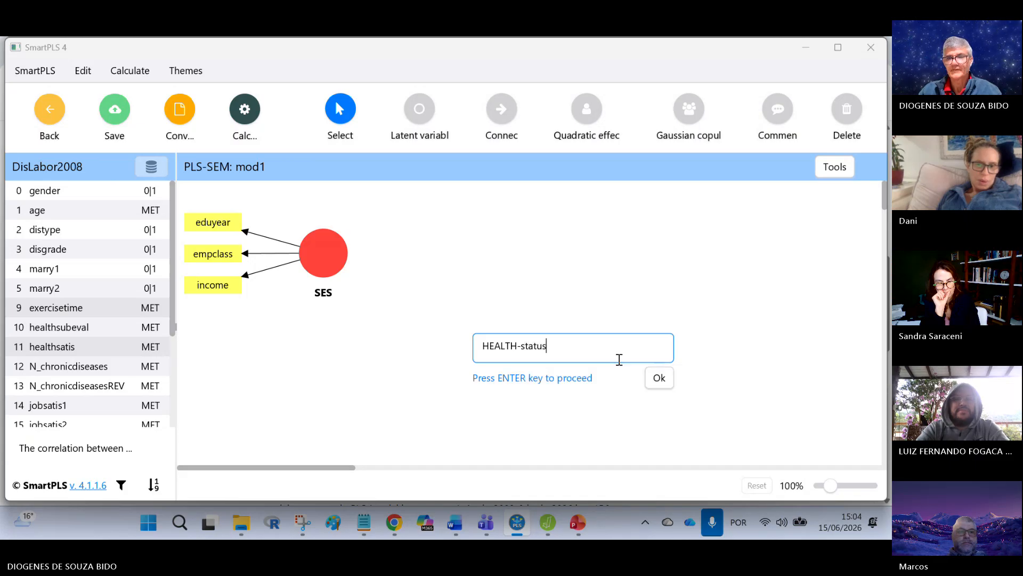
key(Return)
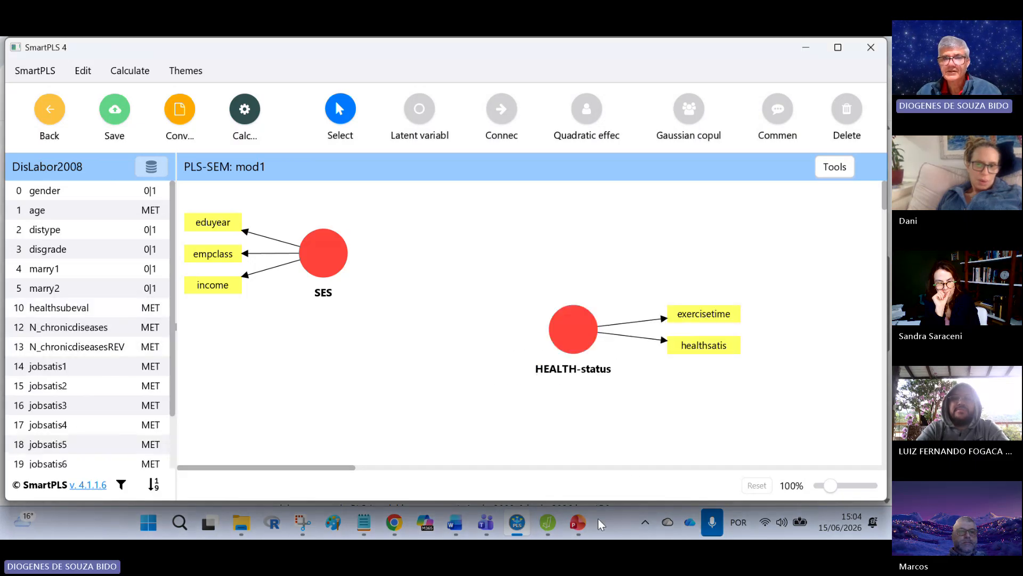
Step: Compare HEALTH-status with the modelo 1 slide in PowerPoint and delete its exercisetime indicator in SmartPLS
click(576, 525)
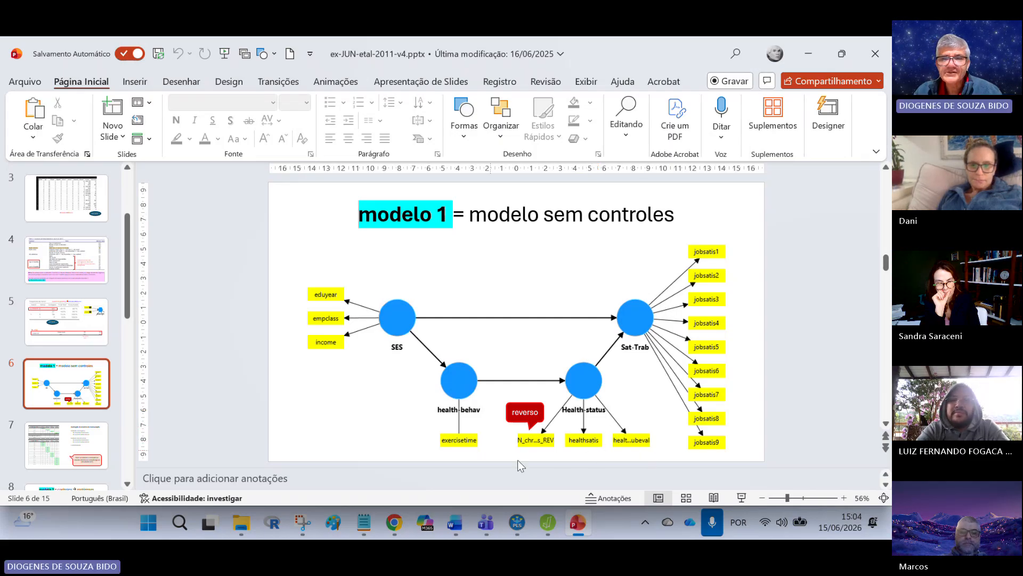
click(576, 522)
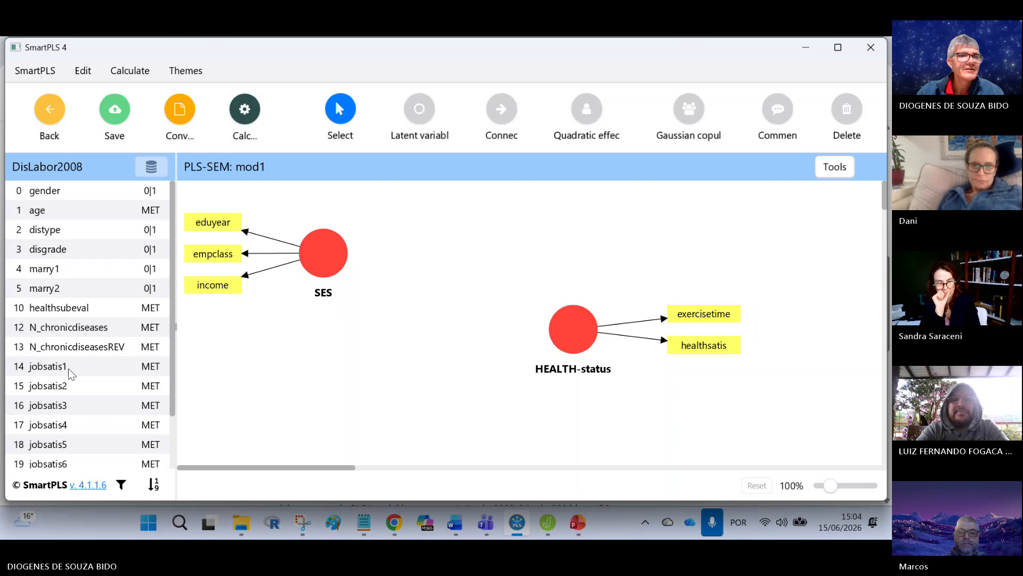
scroll(95, 315, down, 1)
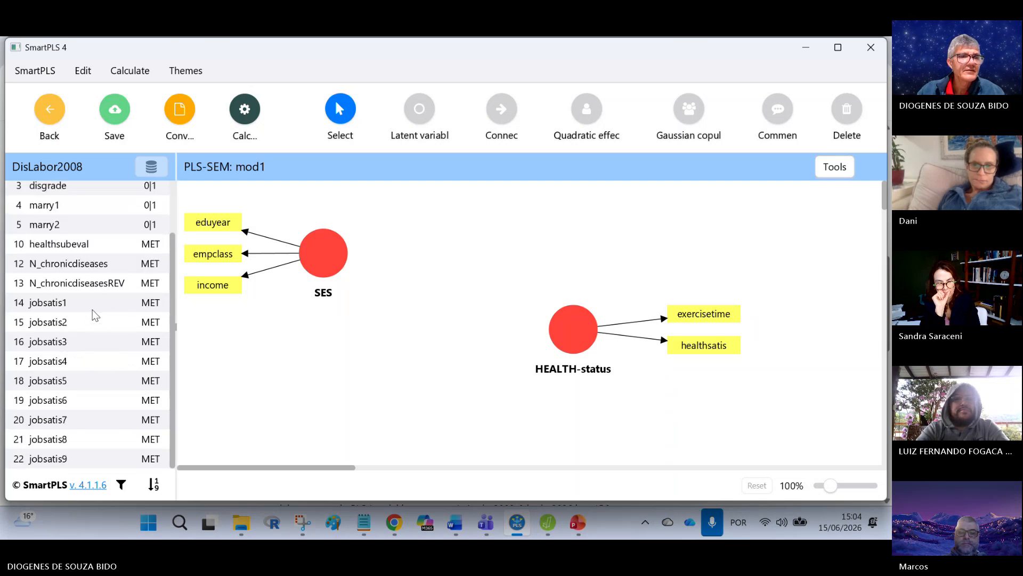
scroll(95, 322, up, 1)
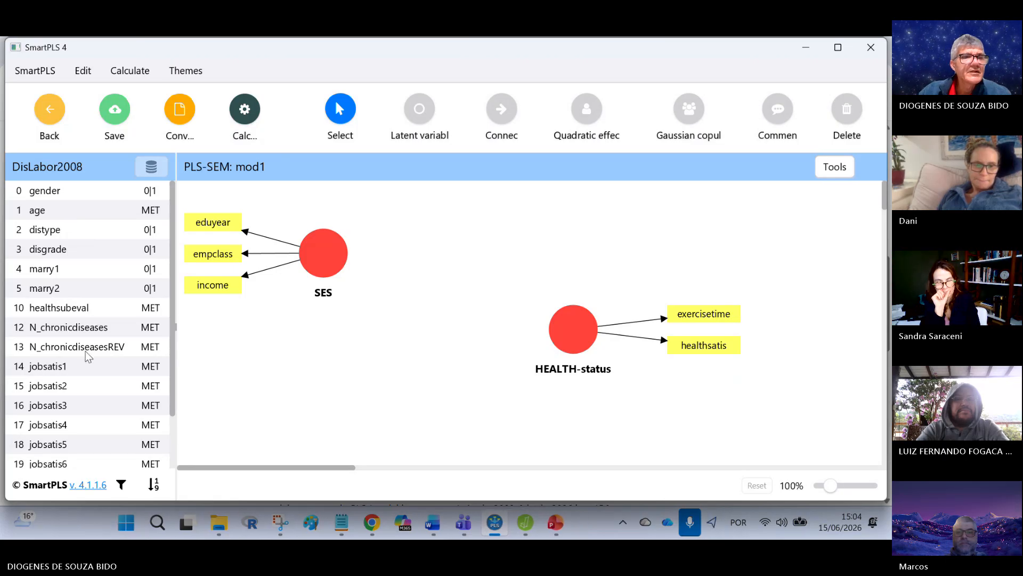
click(703, 313)
key(Delete)
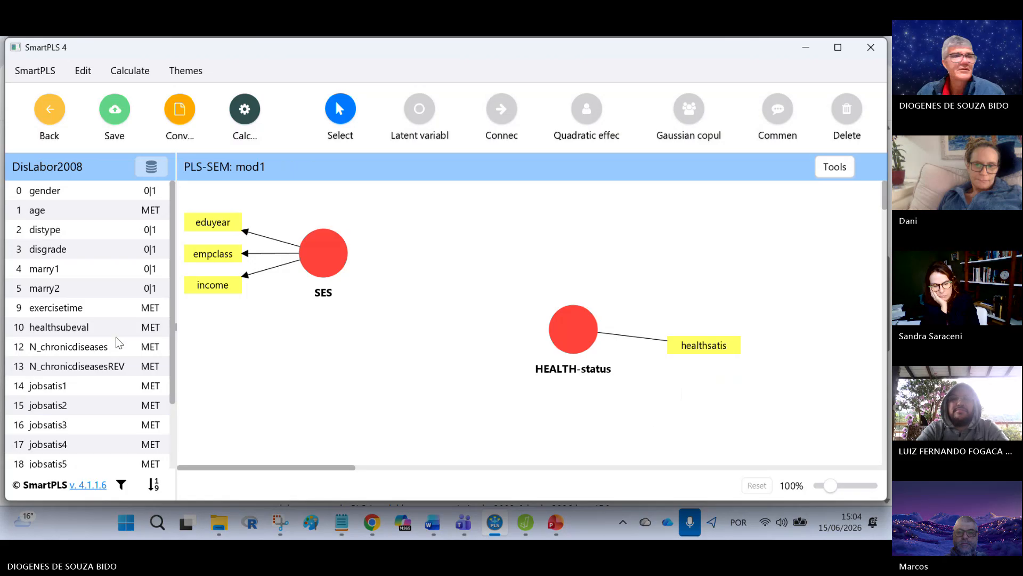
Step: Create a health-beahvior construct from the exercisetime indicator, placed below SES and to the left of HEALTH-status
click(56, 308)
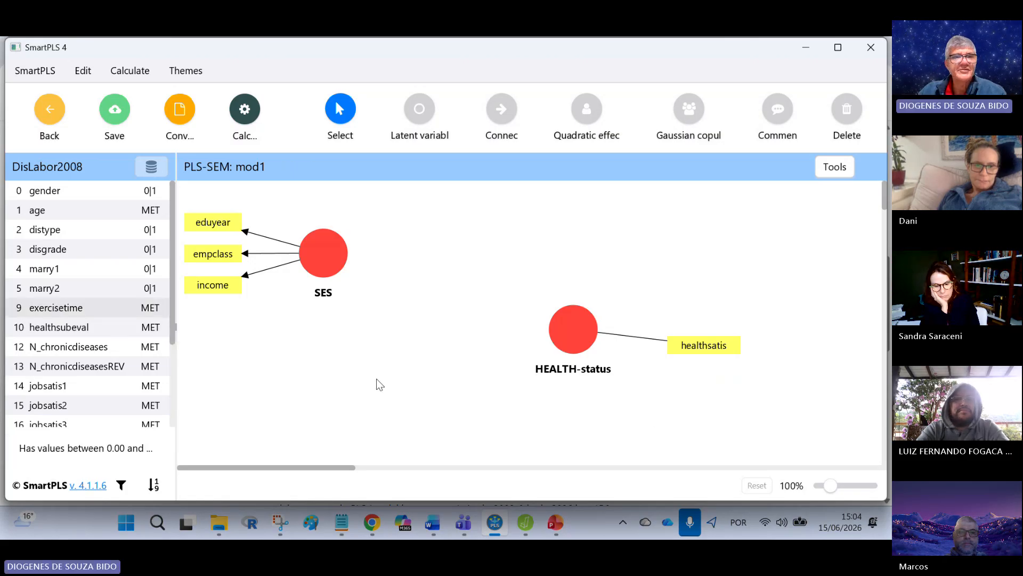
drag(333, 330, 429, 395)
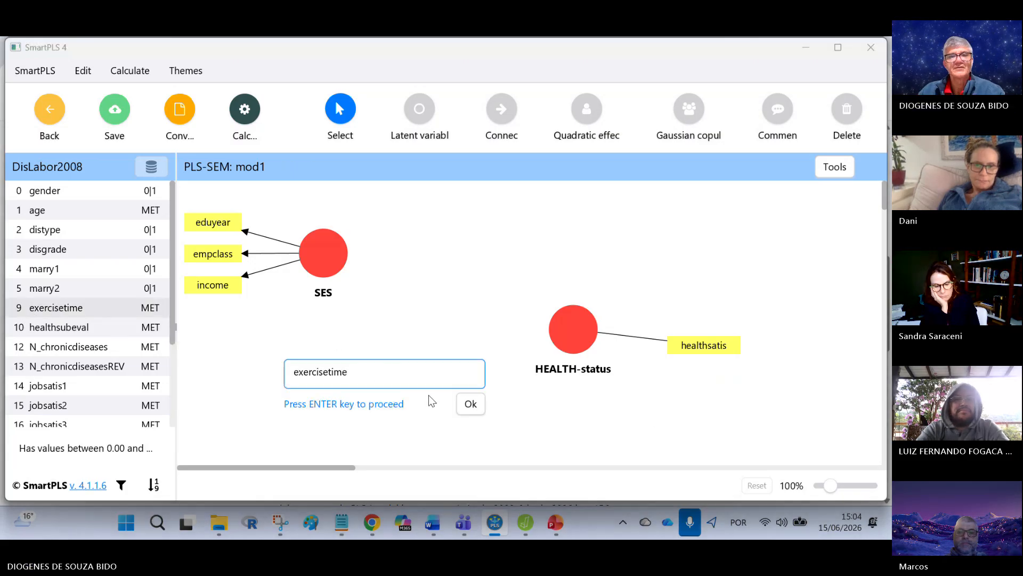
key(BackSpace)
key(BackSpace)
key(BackSpace)
key(BackSpace)
key(BackSpace)
key(BackSpace)
key(BackSpace)
key(BackSpace)
key(BackSpace)
key(BackSpace)
key(BackSpace)
key(BackSpace)
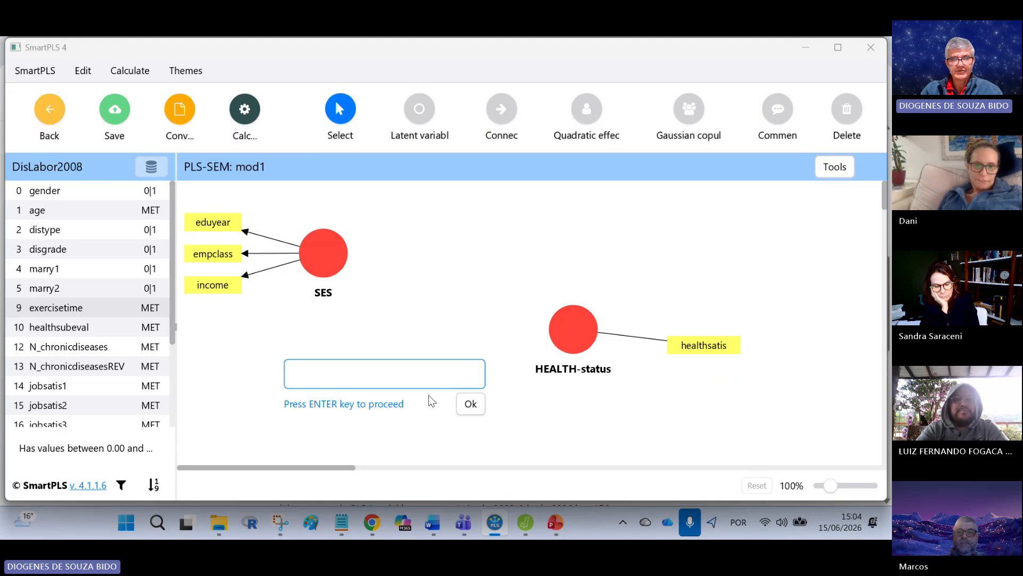
text(health)
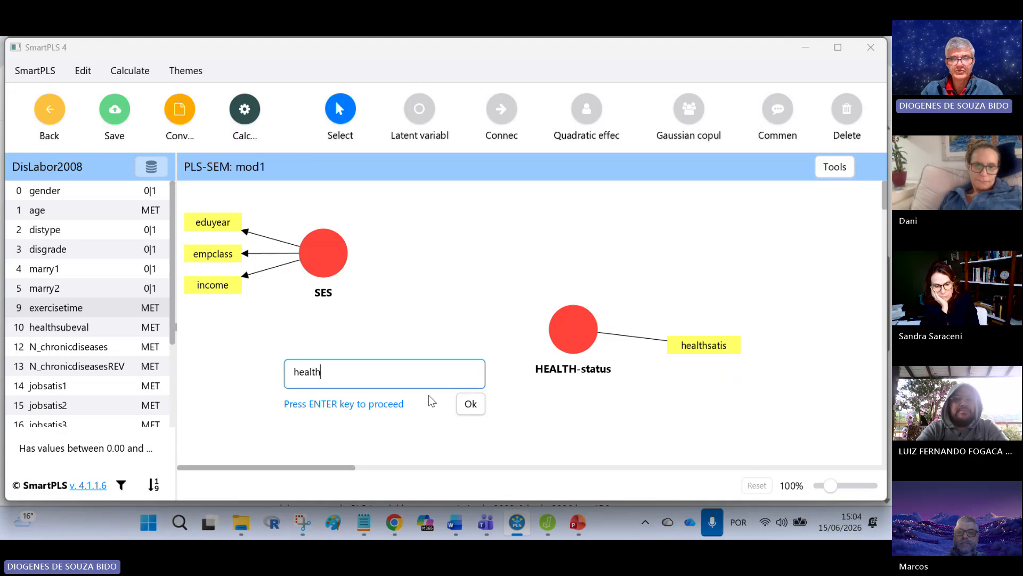
text(-beahvior)
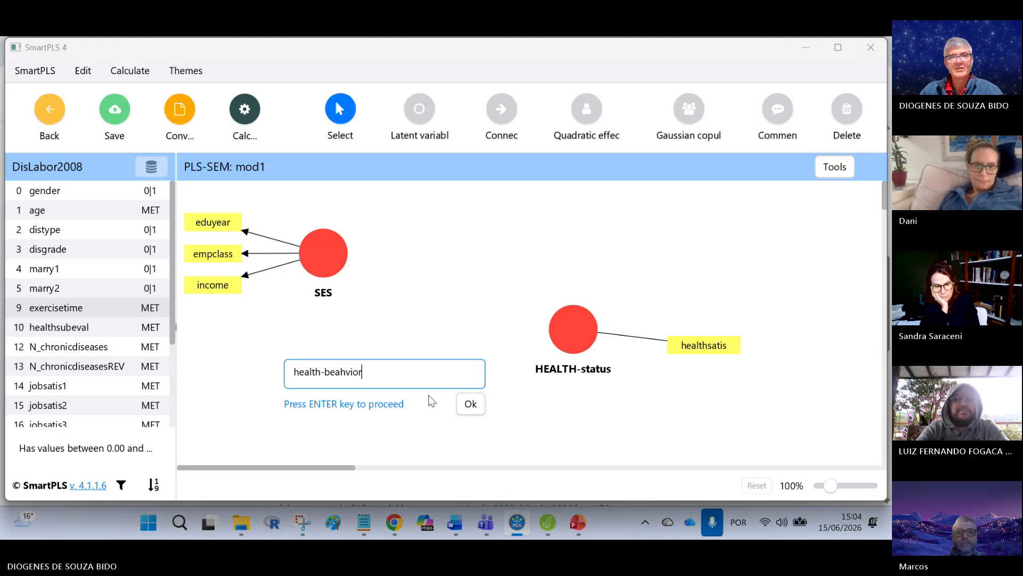
key(Return)
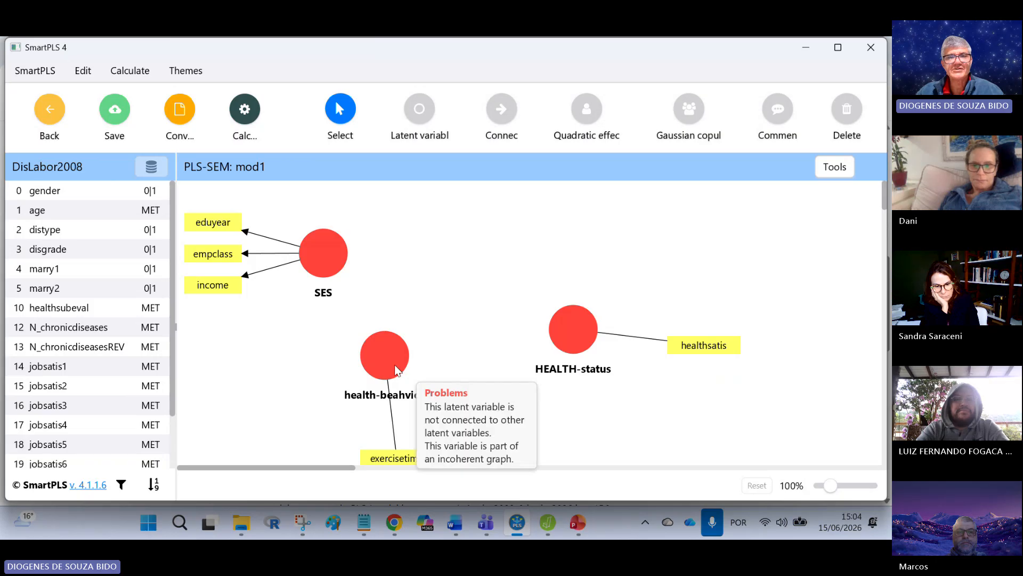
drag(394, 365, 411, 368)
click(491, 376)
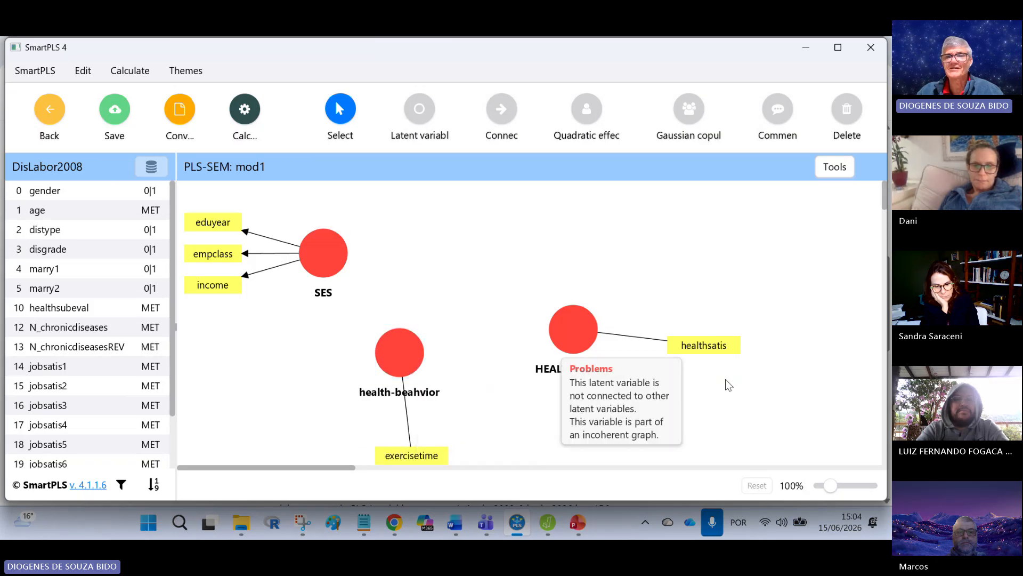
Step: Add healthsubeval and N_chronicdiseasesREV as indicators of HEALTH-status and shift health-beahvior slightly up and to the right
mouse_move(87, 309)
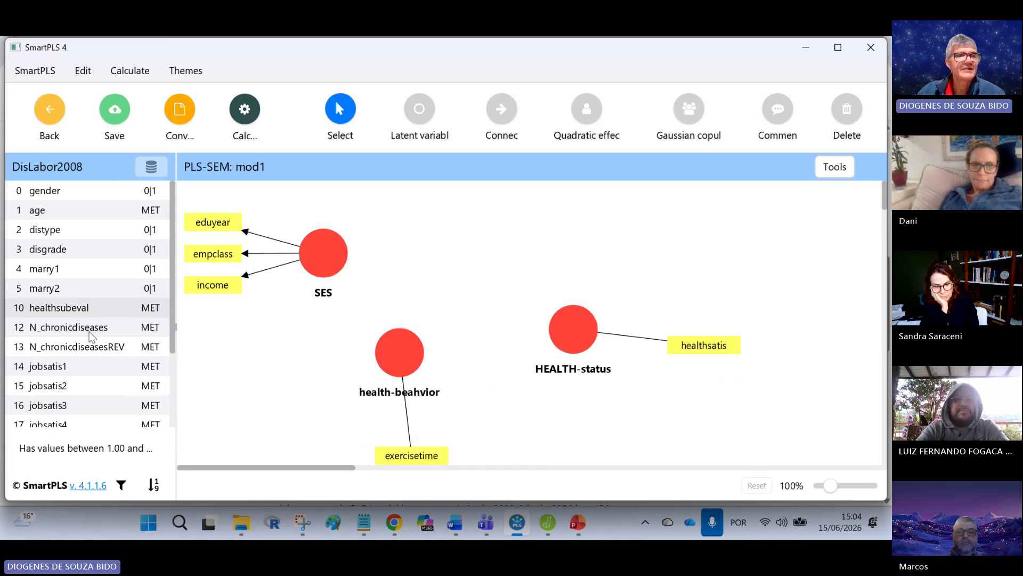
mouse_move(101, 353)
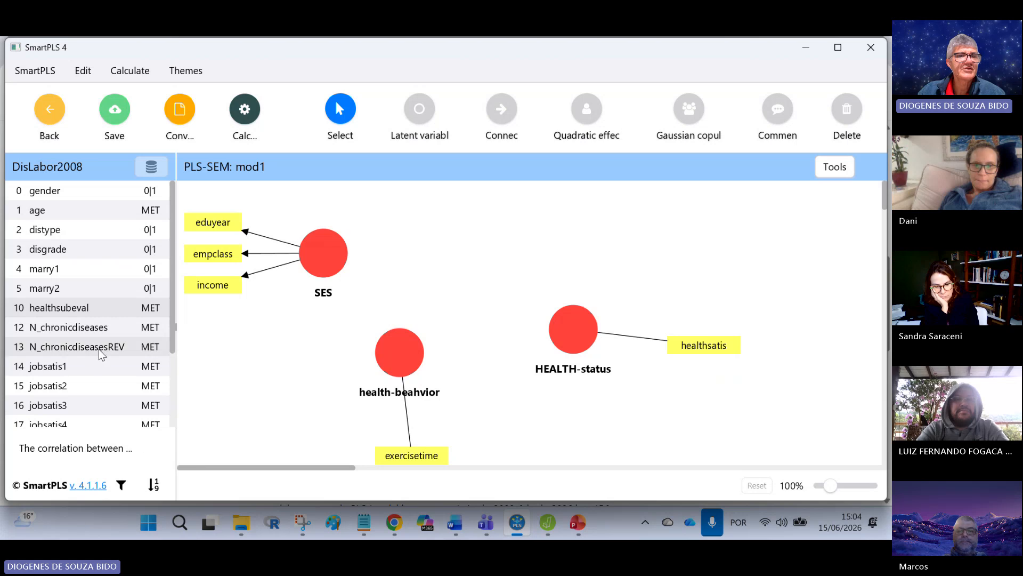
mouse_move(116, 349)
mouse_down()
mouse_move(107, 352)
mouse_move(546, 341)
mouse_move(570, 331)
mouse_move(575, 348)
mouse_up()
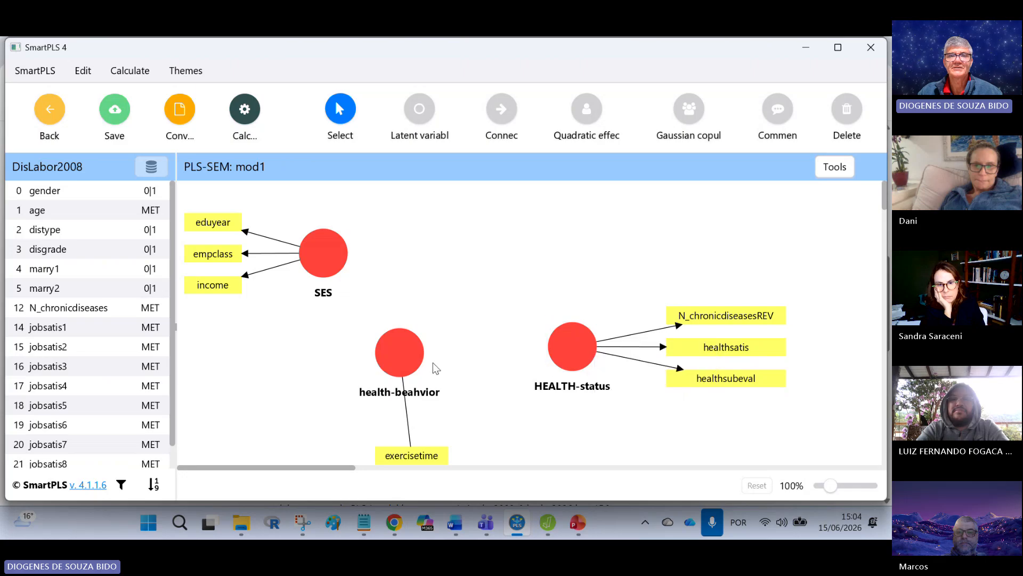
click(397, 356)
drag(395, 354, 404, 343)
click(472, 323)
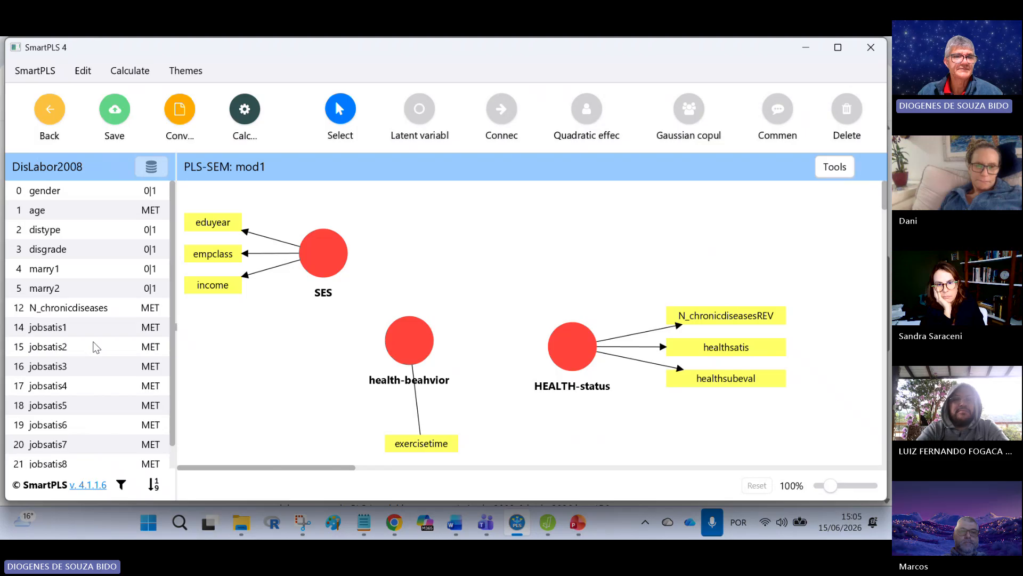
click(121, 485)
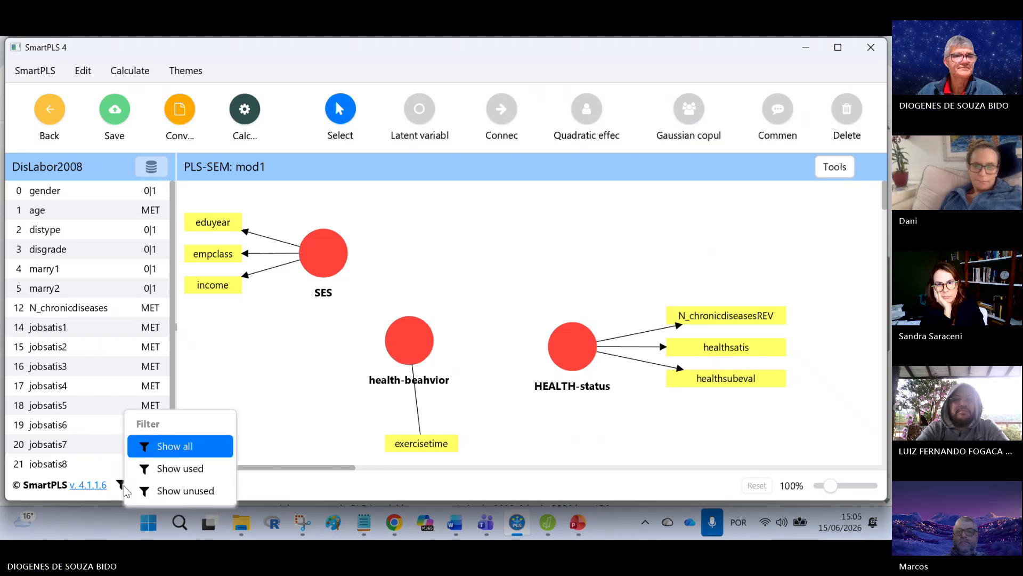
click(184, 495)
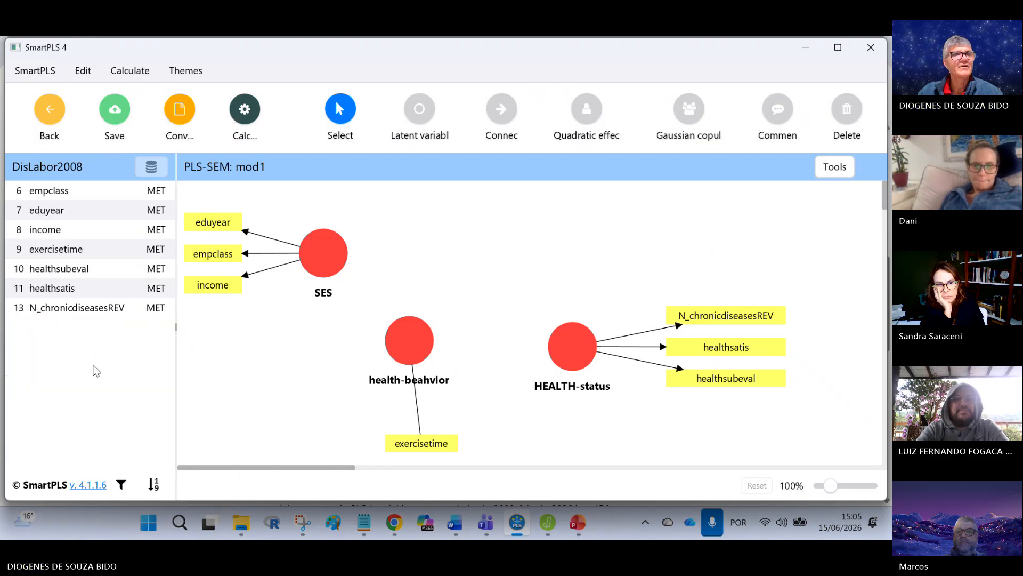
click(122, 485)
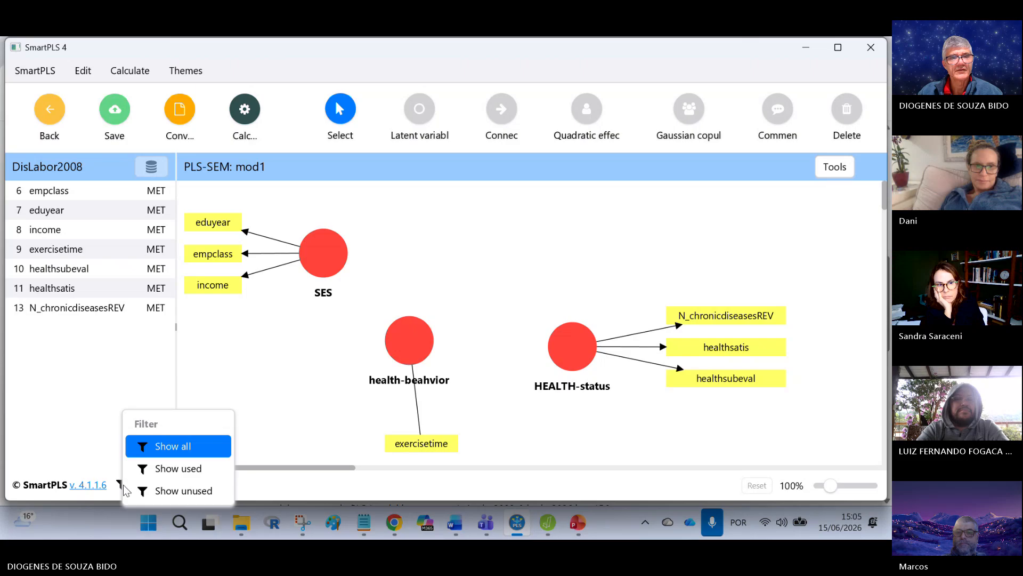
click(193, 489)
Step: Create a jobsatis construct from indicators jobsatis1 through jobsatis9, placed above HEALTH-status
click(77, 337)
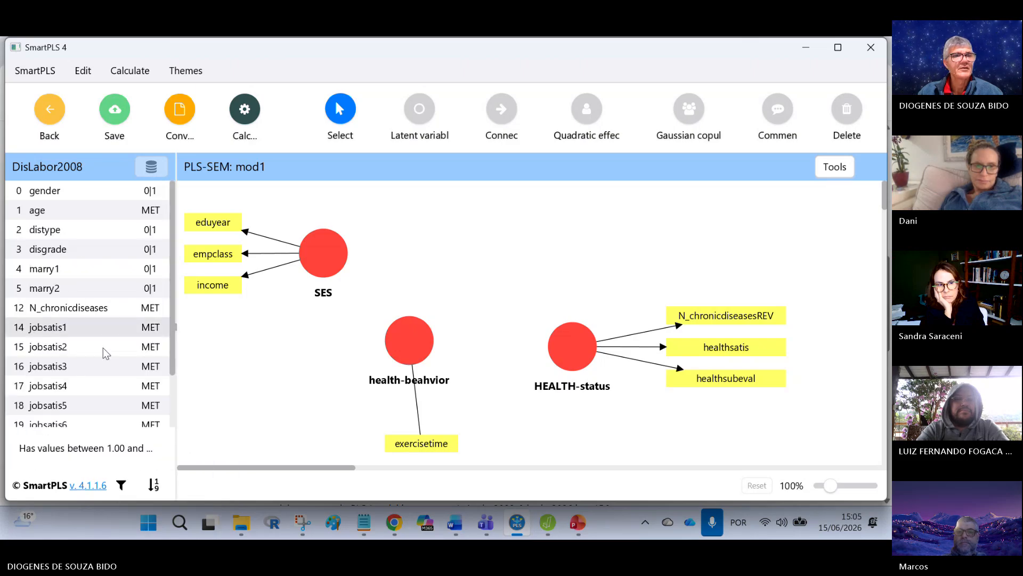
scroll(101, 351, down, 2)
shift+click(67, 420)
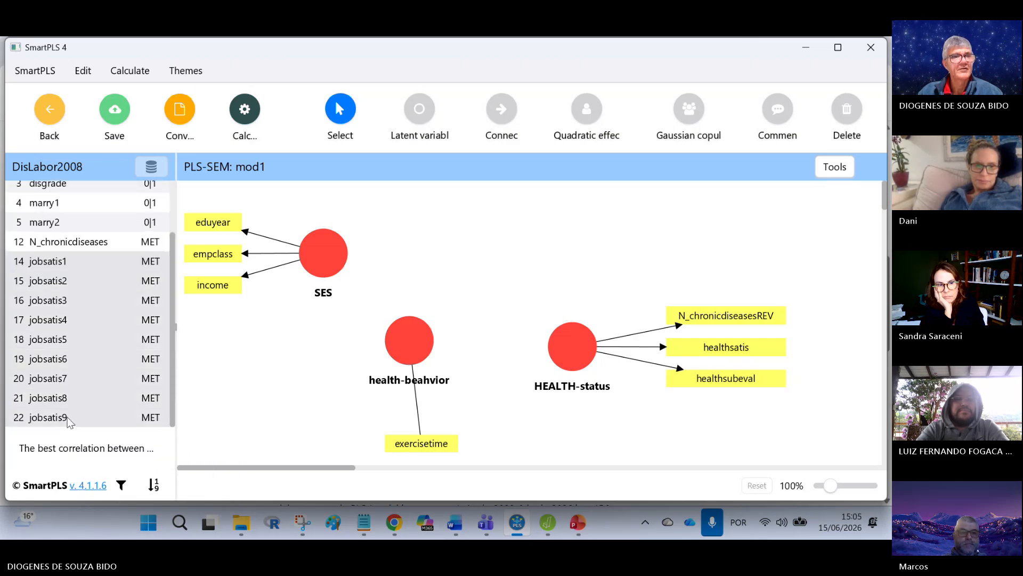
drag(78, 343, 595, 241)
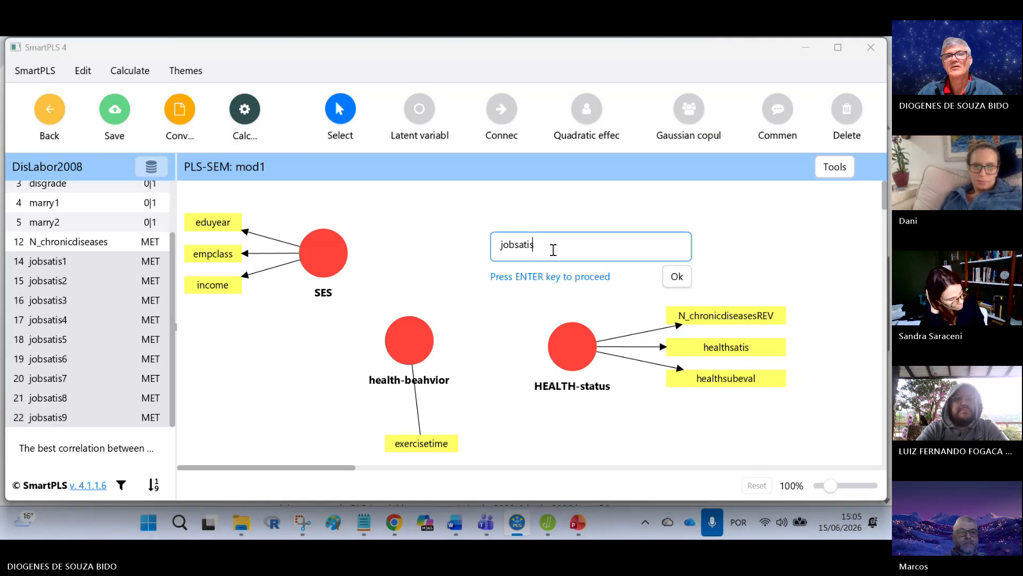
click(679, 276)
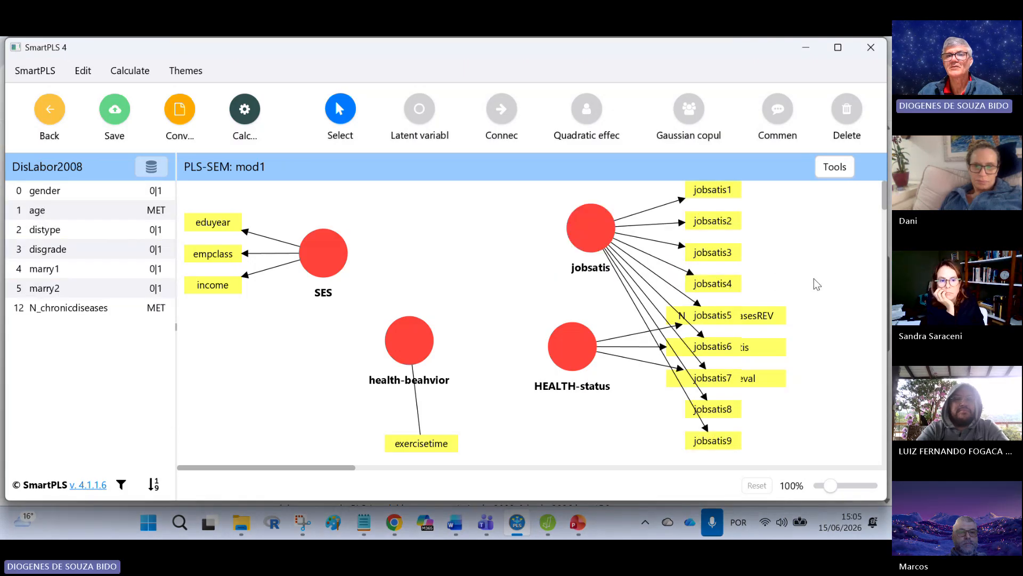
Step: Align the HEALTH-status indicators to the bottom and reposition health-beahvior, its exercisetime indicator and SES for a clearer layout
right_click(570, 351)
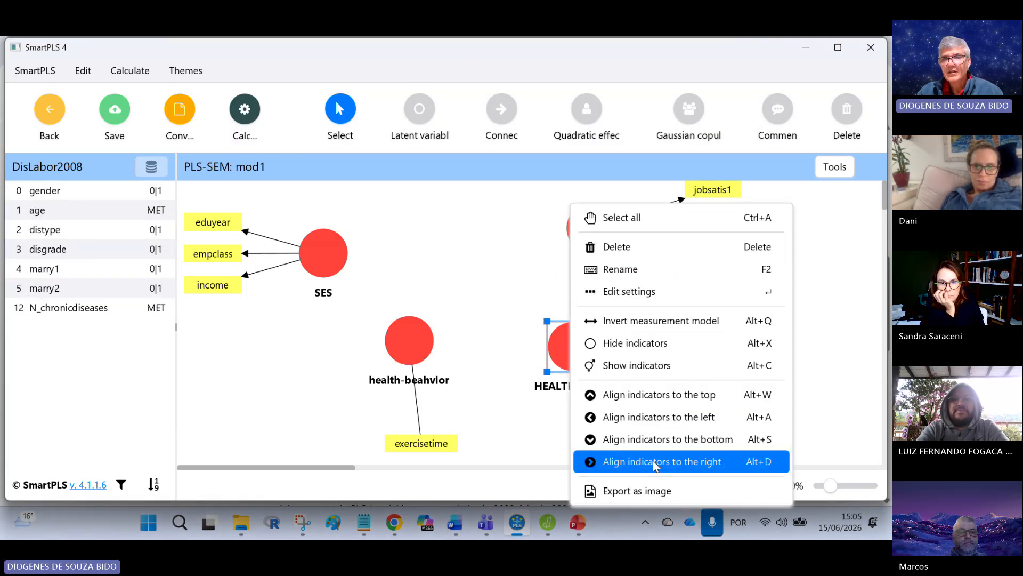
click(719, 439)
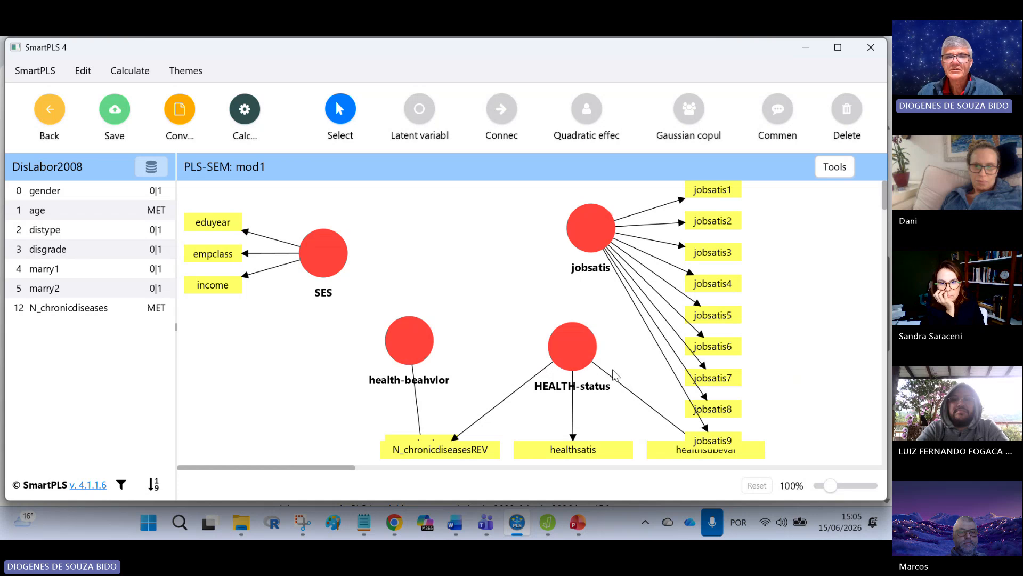
click(400, 350)
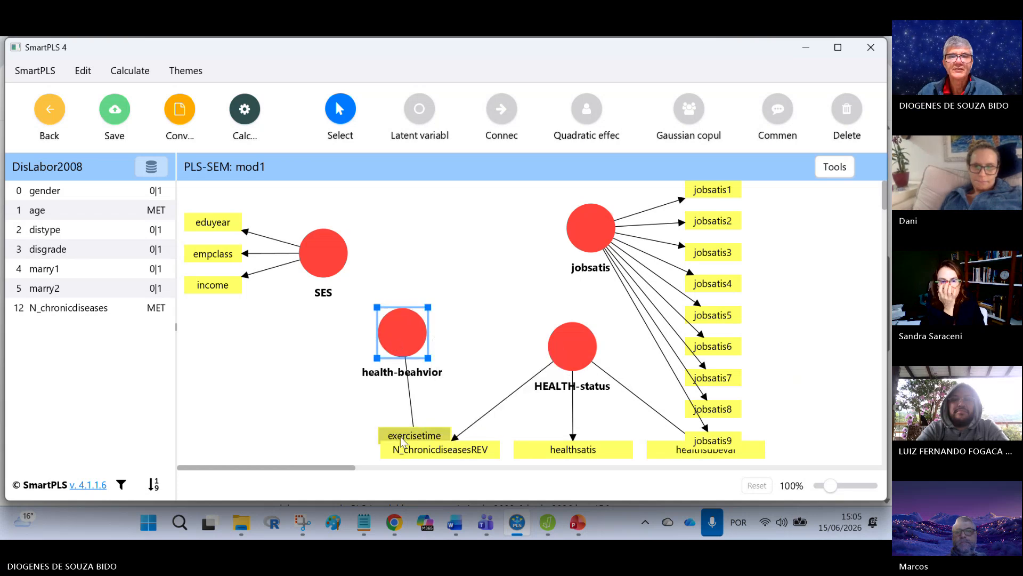
mouse_move(398, 438)
mouse_down()
mouse_move(374, 436)
mouse_move(367, 419)
mouse_move(385, 409)
mouse_up()
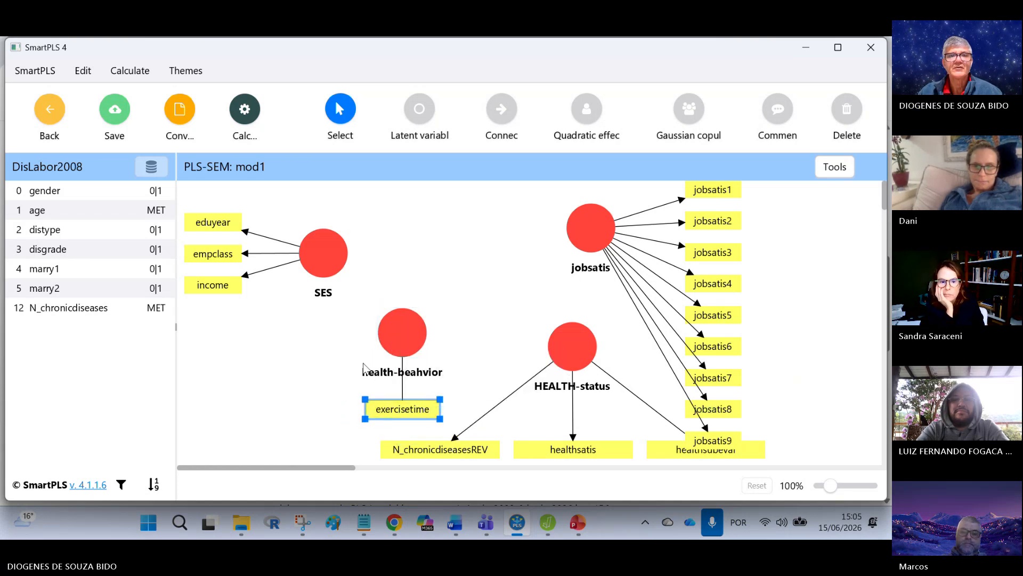
click(398, 271)
drag(331, 254, 335, 237)
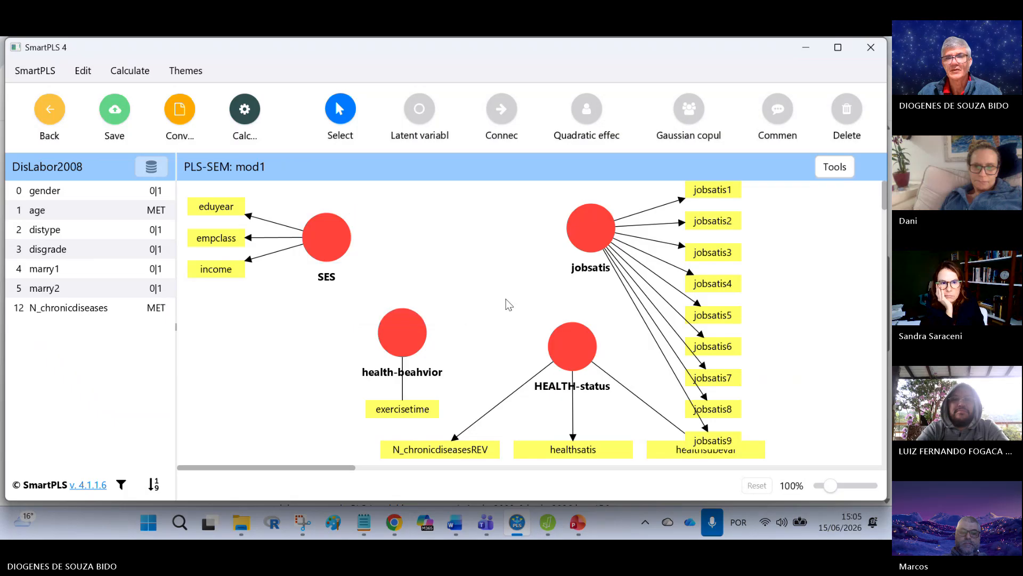
Step: Connect SES to jobsatis and health-beahvior, health-beahvior to HEALTH-status, and HEALTH-status to jobsatis, and save the model
click(576, 524)
click(577, 523)
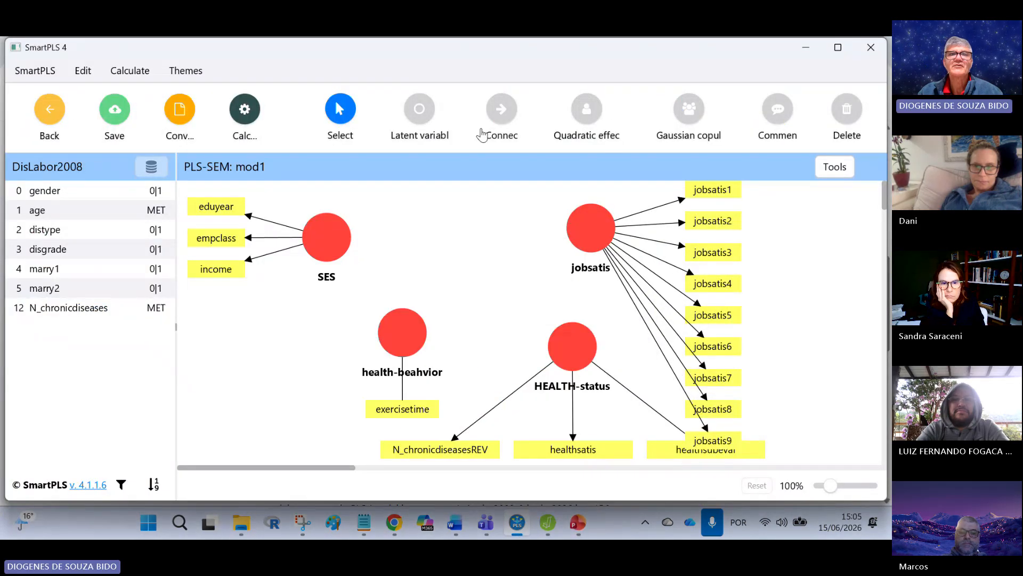
click(502, 109)
click(341, 230)
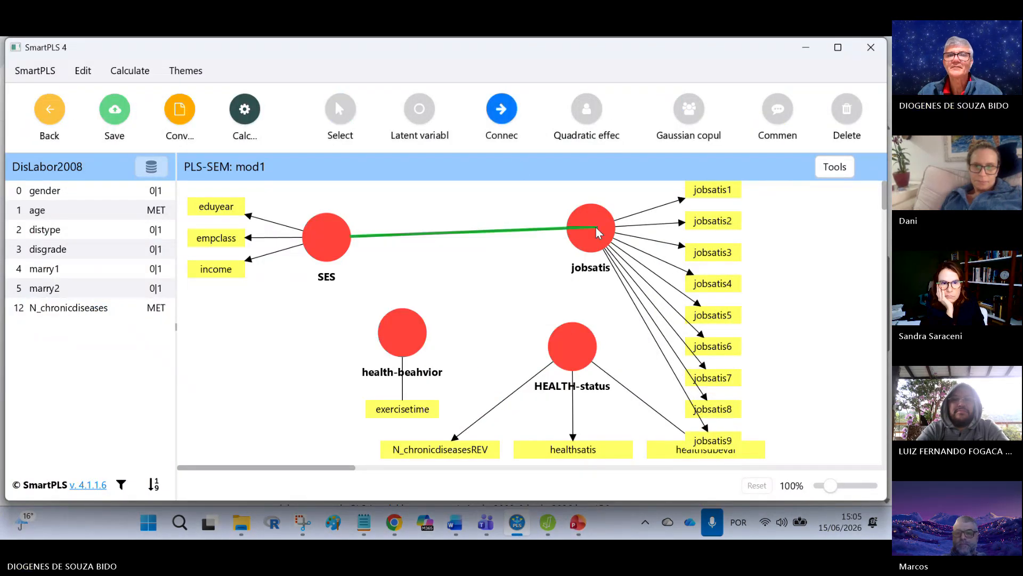
click(578, 228)
click(326, 238)
click(401, 335)
click(405, 334)
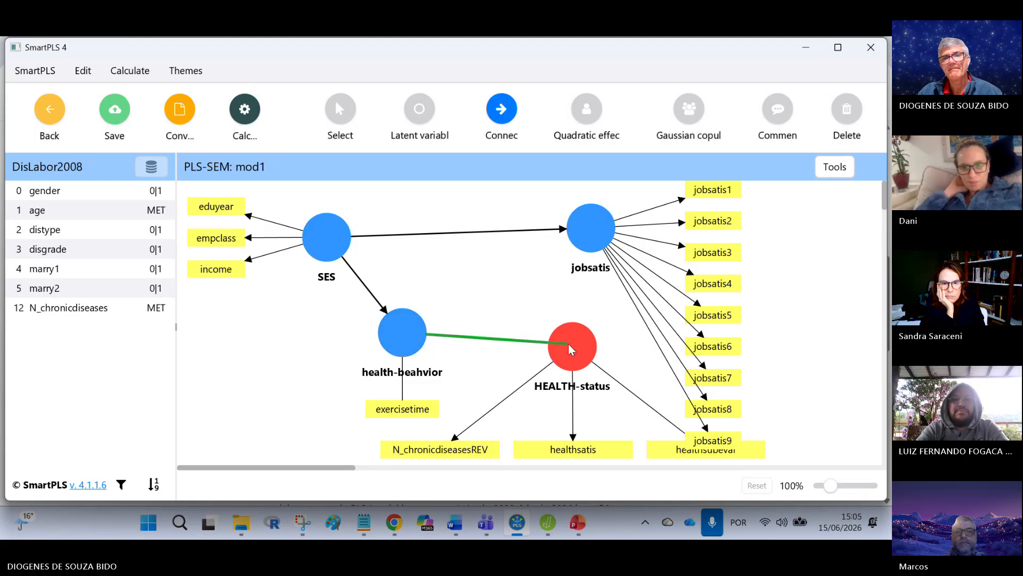
click(568, 343)
click(570, 346)
click(586, 237)
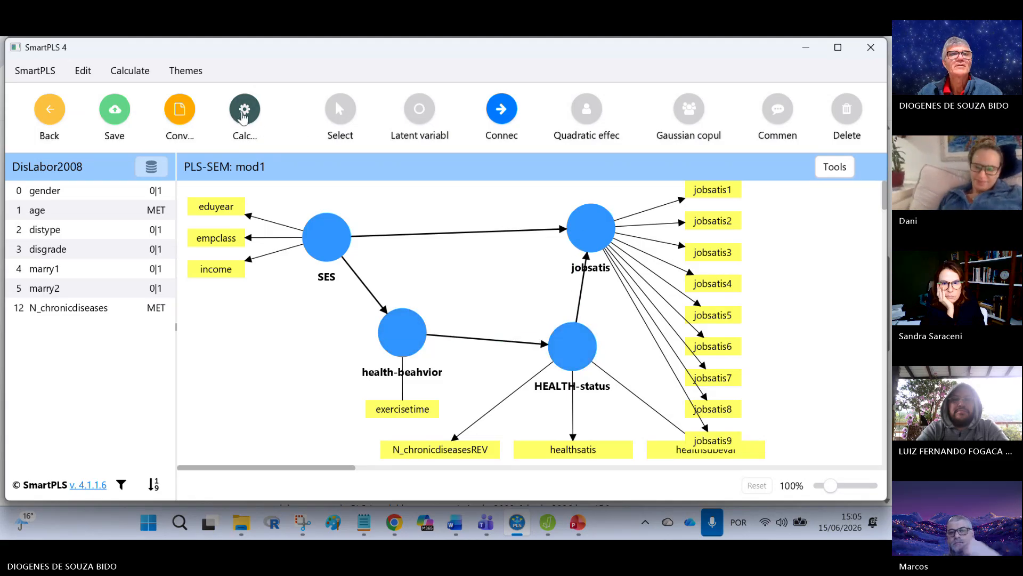
click(116, 111)
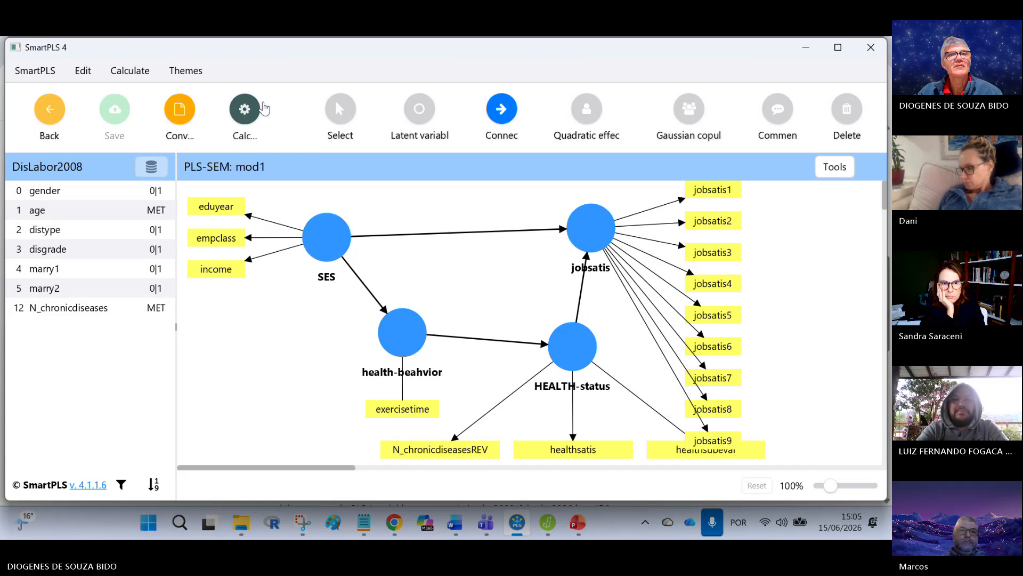
Step: Move the jobsatis construct farther right with its indicators and nudge SES, health-beahvior and HEALTH-status slightly
click(340, 109)
drag(325, 253, 324, 250)
mouse_move(592, 244)
mouse_down()
mouse_move(660, 240)
mouse_move(677, 259)
mouse_up()
drag(400, 350, 412, 343)
drag(573, 348, 571, 347)
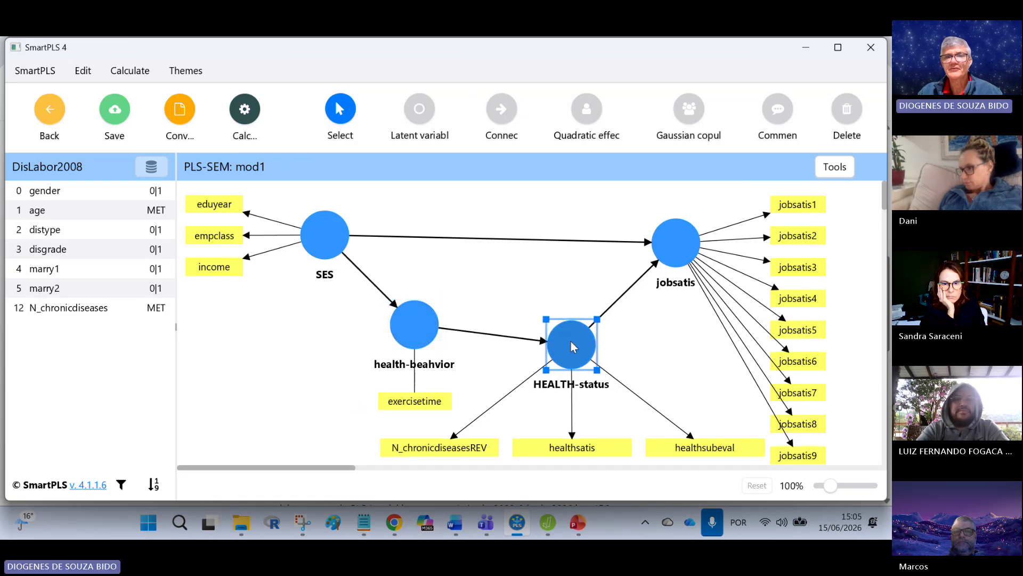
Step: Align the HEALTH-status indicators to the right of the construct and move the construct down and to the left
right_click(571, 345)
click(708, 466)
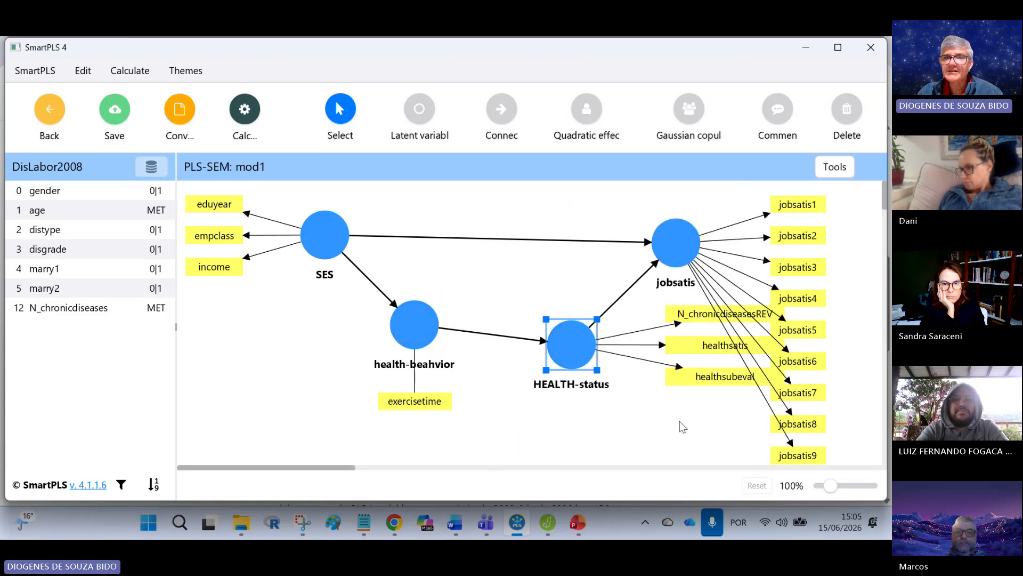
mouse_move(574, 355)
mouse_down()
mouse_move(567, 401)
mouse_move(551, 394)
mouse_up()
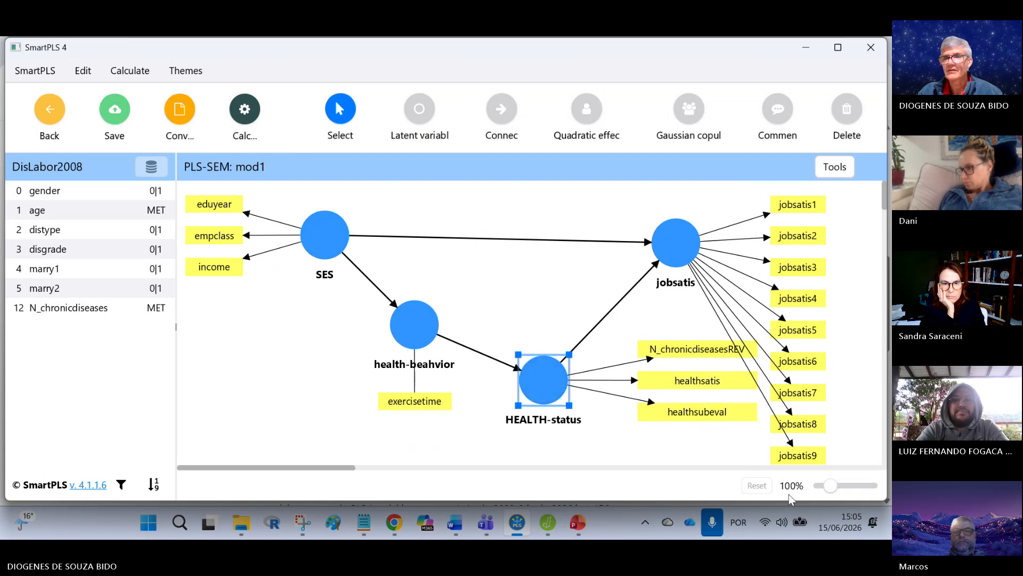
Step: Move health-beahvior down level with HEALTH-status, shift HEALTH-status slightly left, and move jobsatis farther right to clear the overlapping indicators
drag(832, 485, 828, 485)
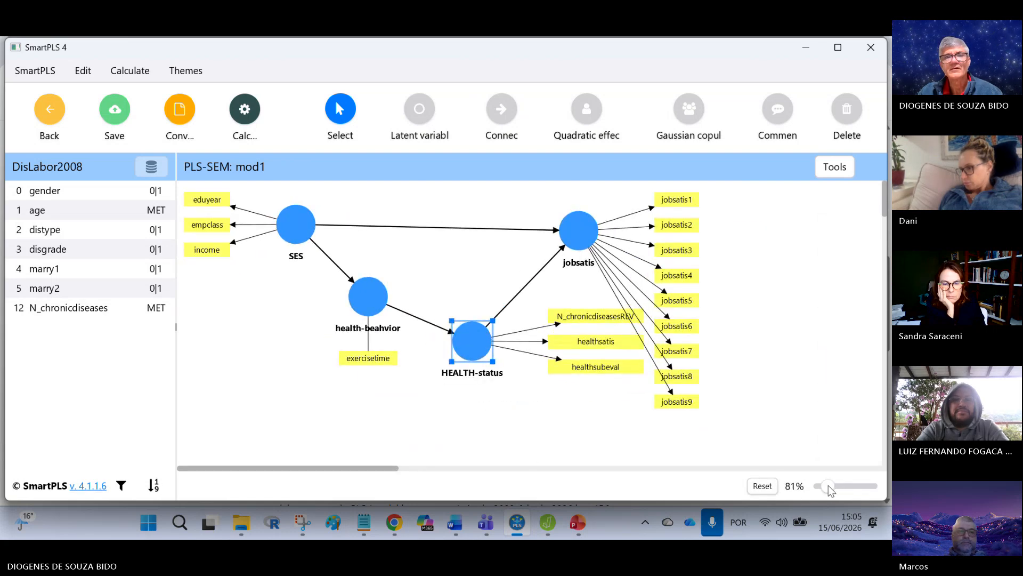
click(527, 452)
drag(368, 296, 348, 337)
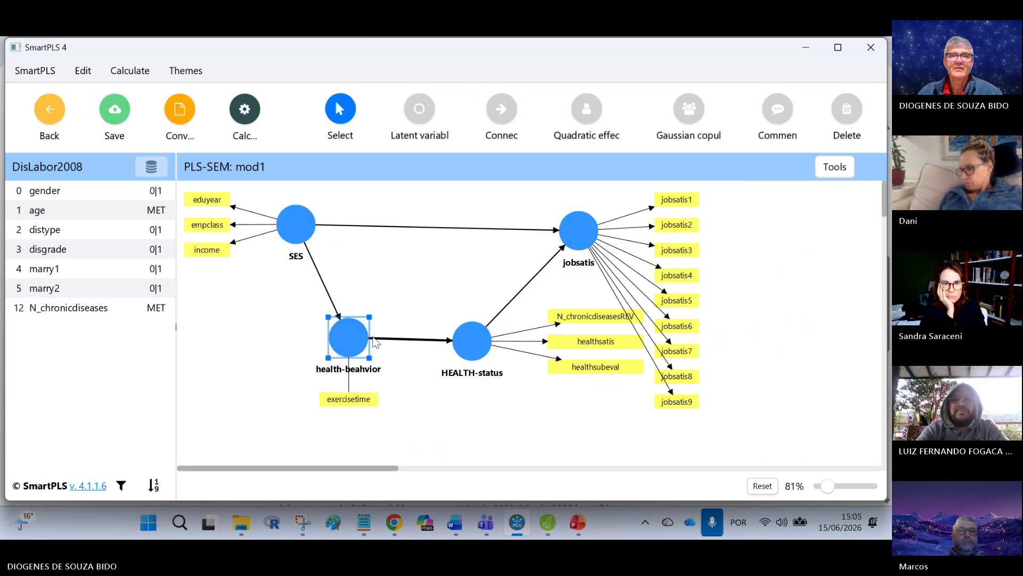
click(459, 343)
drag(459, 344, 449, 348)
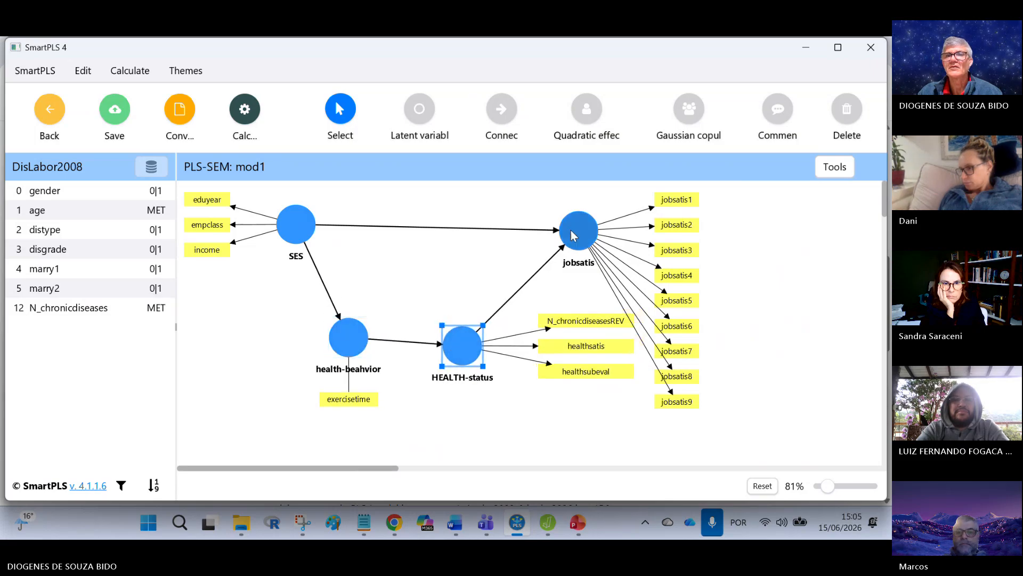
drag(575, 229, 619, 228)
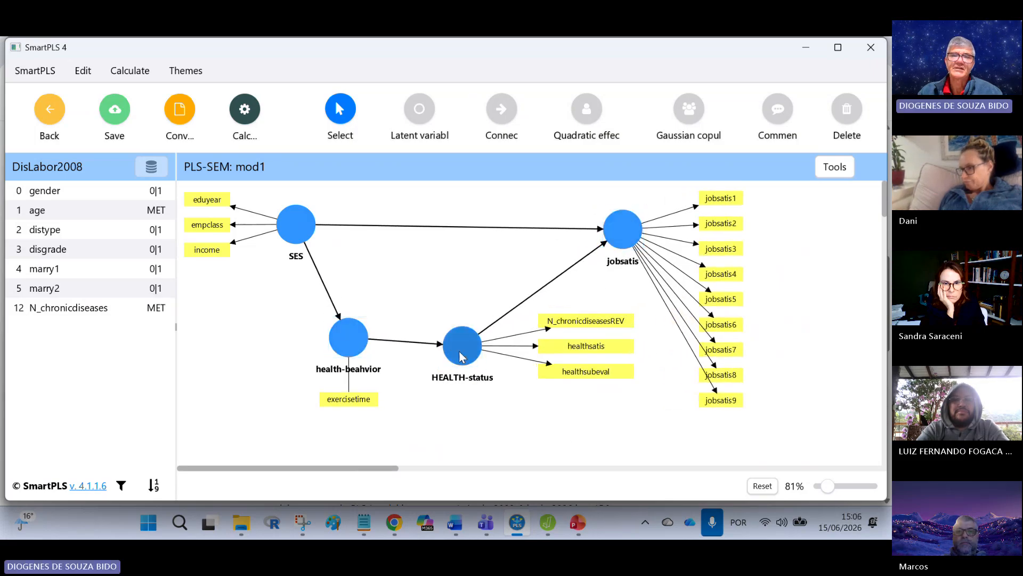
Step: Nudge the HEALTH-status construct slightly right and up with its indicators, and save the model
drag(461, 352, 472, 350)
click(558, 386)
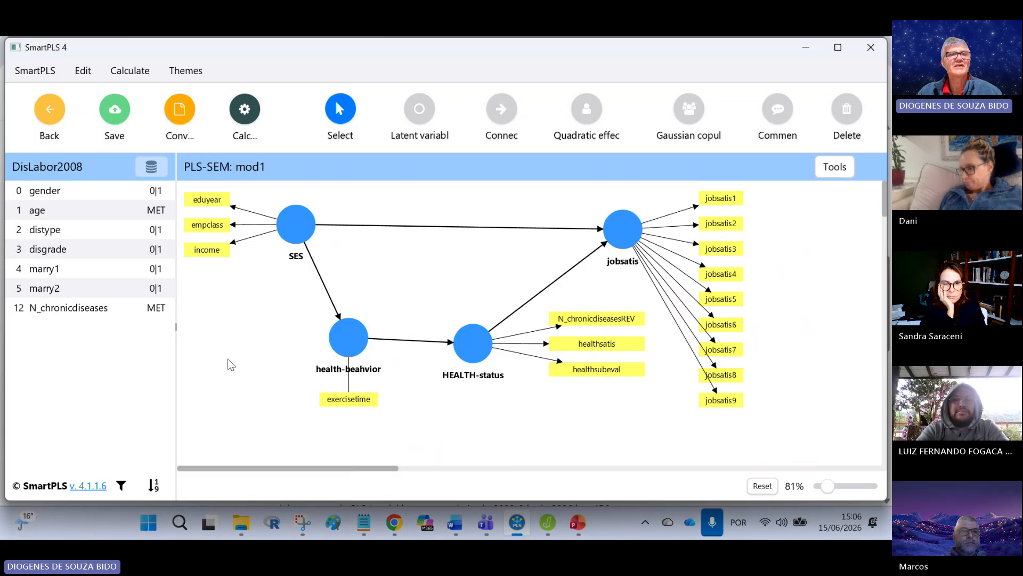
click(116, 112)
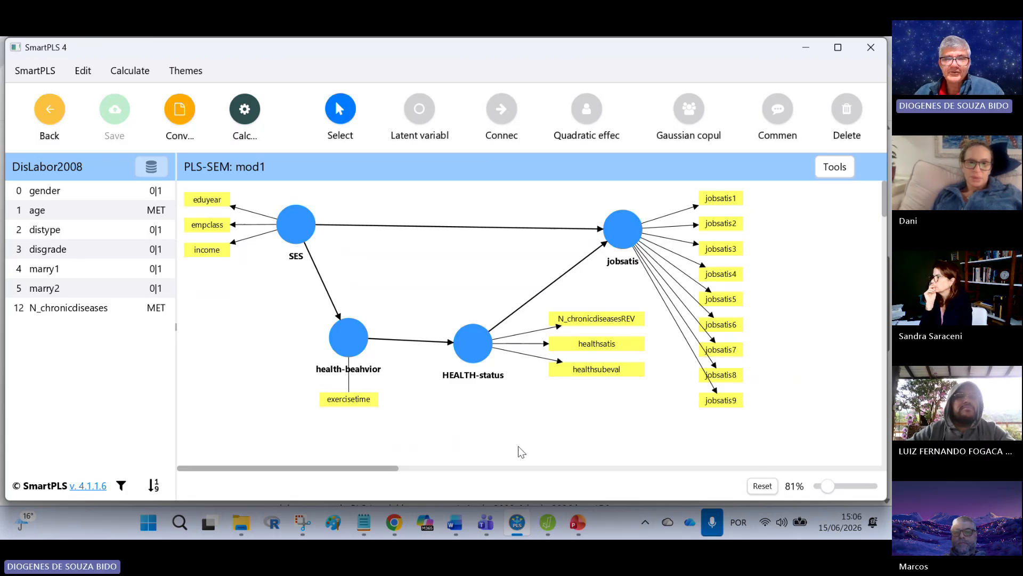
Step: Switch to the Teams meeting to view the participants and chat, and return to SmartPLS
mouse_move(525, 524)
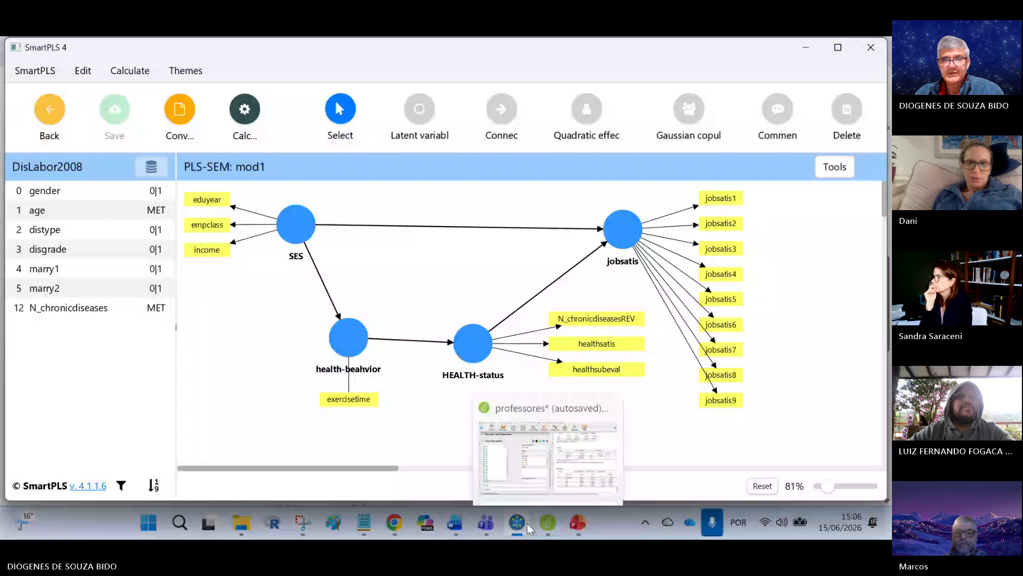
mouse_move(487, 524)
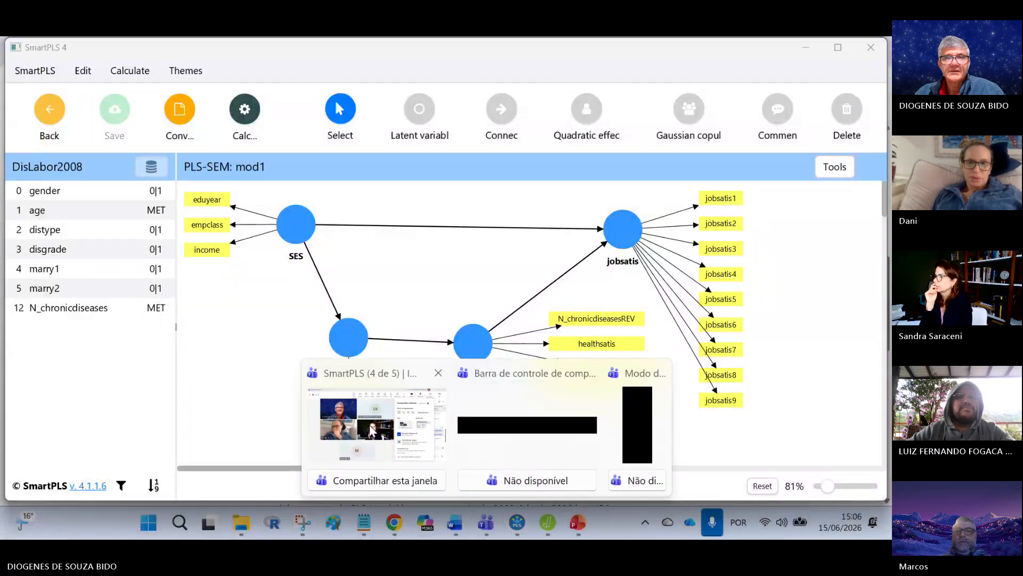
click(401, 426)
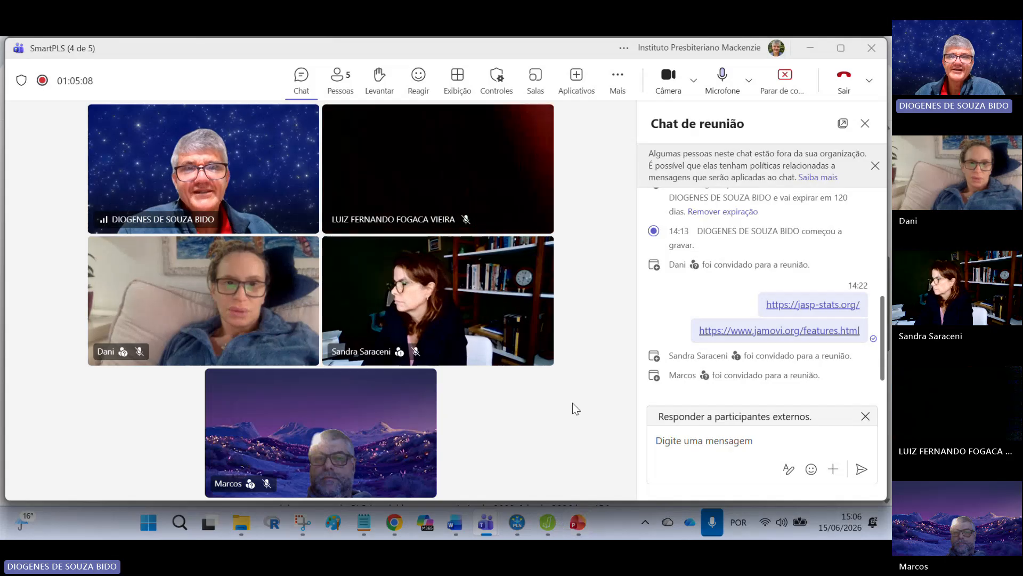
click(518, 526)
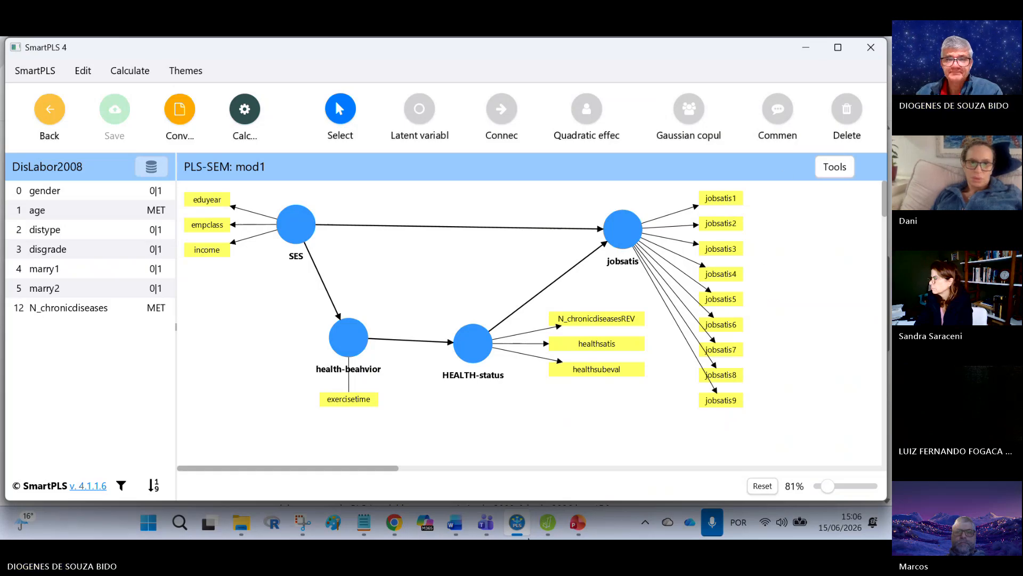
Step: Maximize both the SmartPLS window and the Teams meeting window, and return to SmartPLS
click(838, 46)
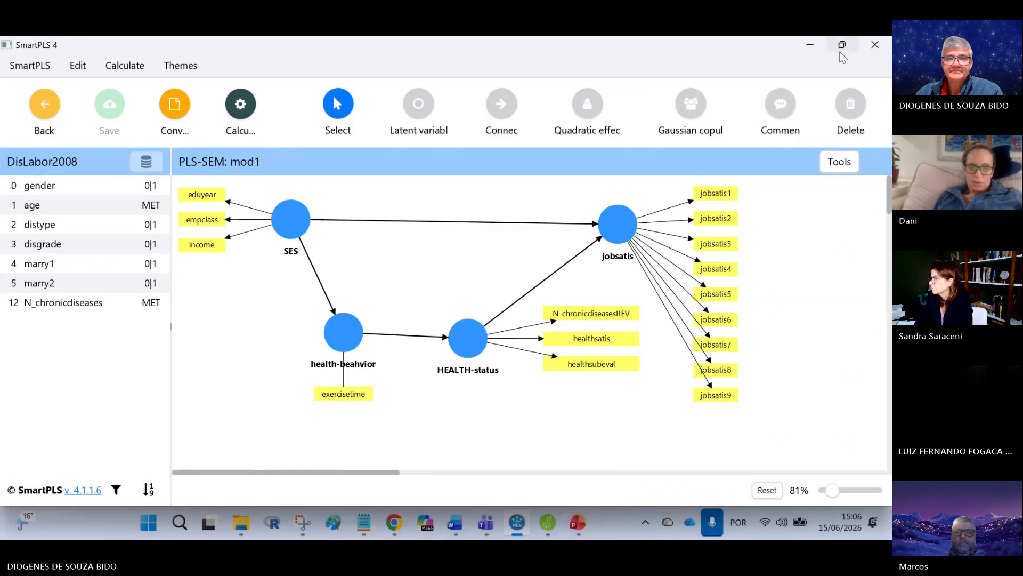
mouse_move(493, 523)
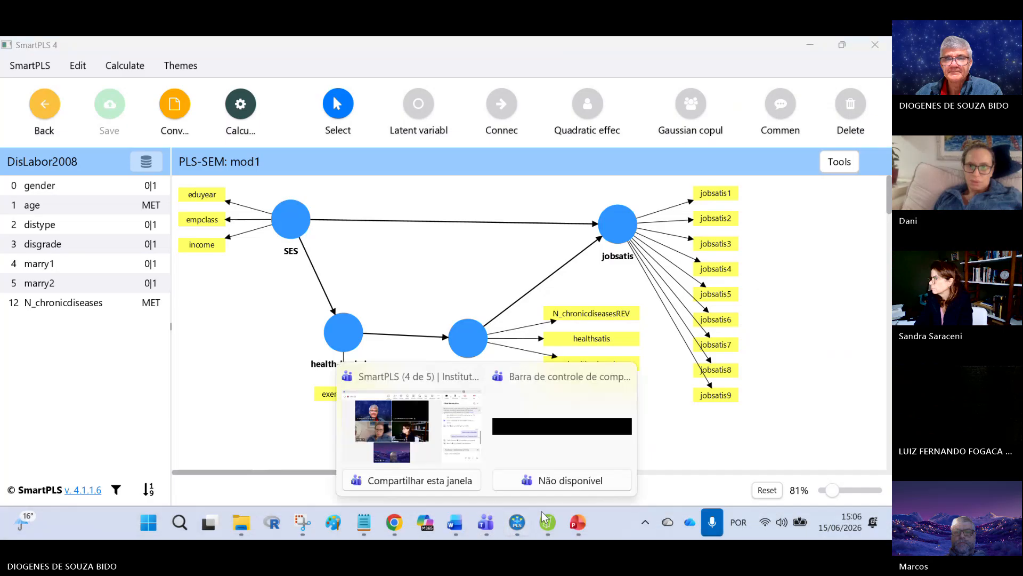
click(617, 414)
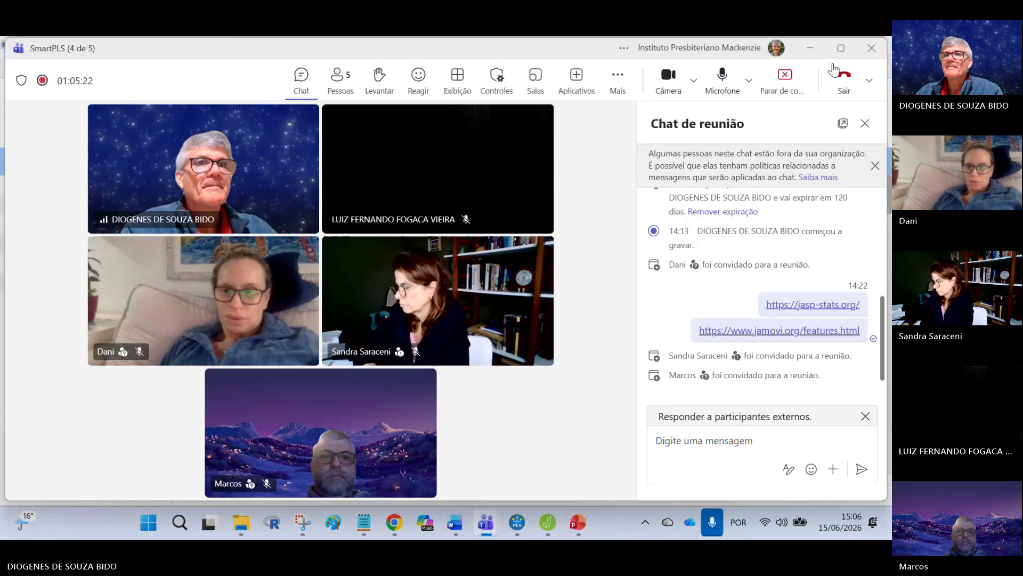
click(841, 48)
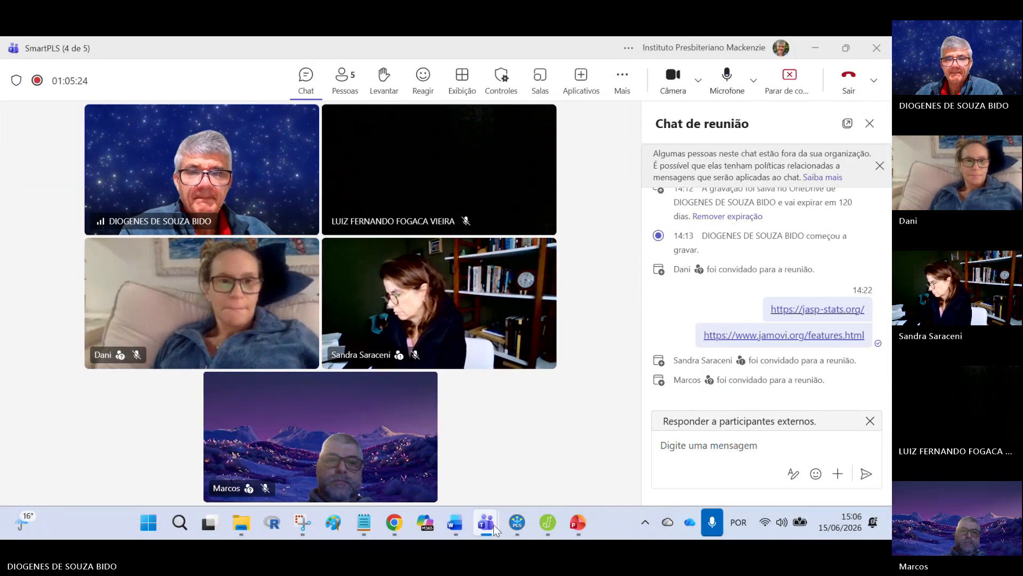
click(516, 525)
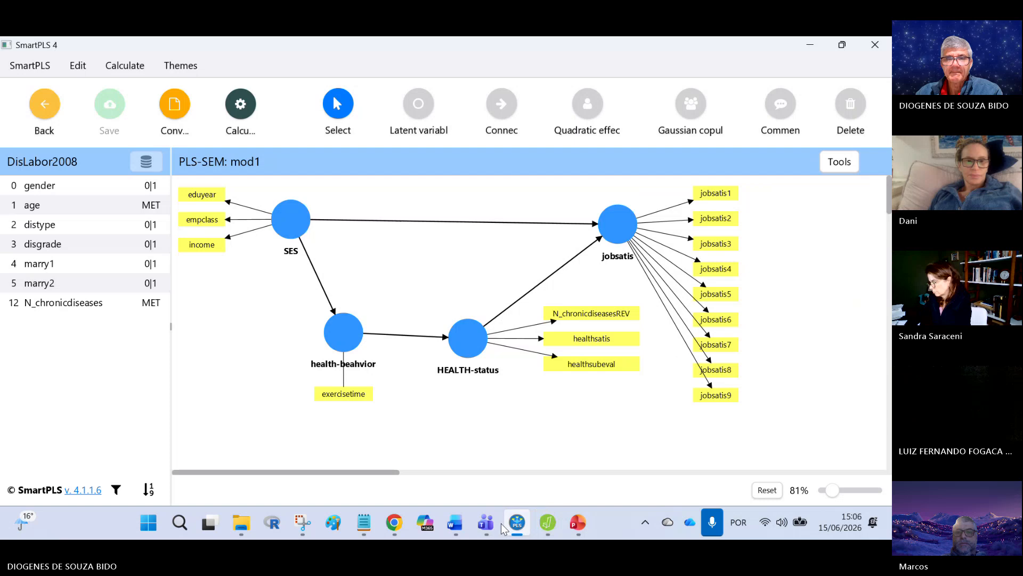
Step: Switch to Teams, close the meeting chat and minimize the meeting window to get back to the SmartPLS model
mouse_move(490, 528)
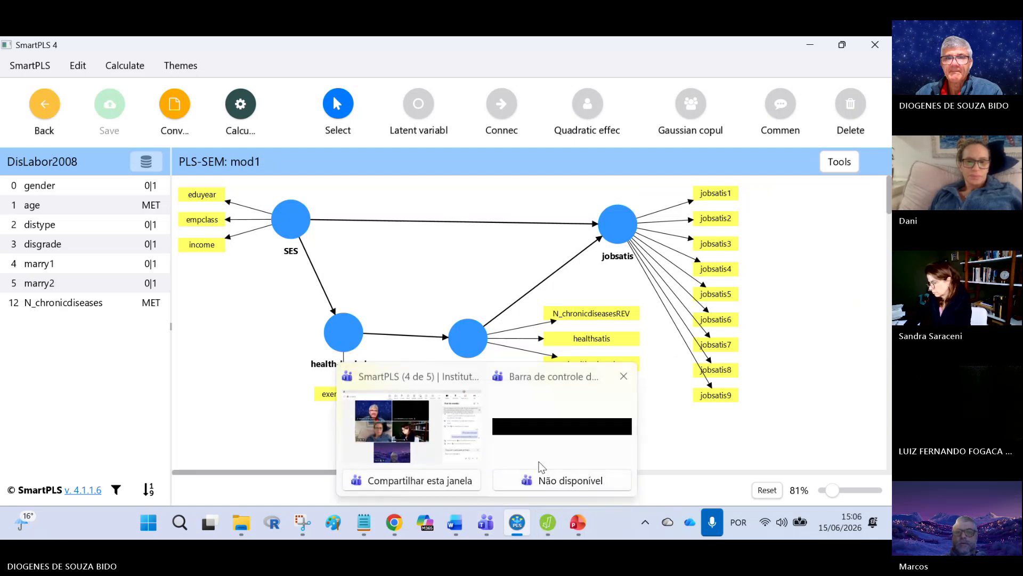
click(476, 454)
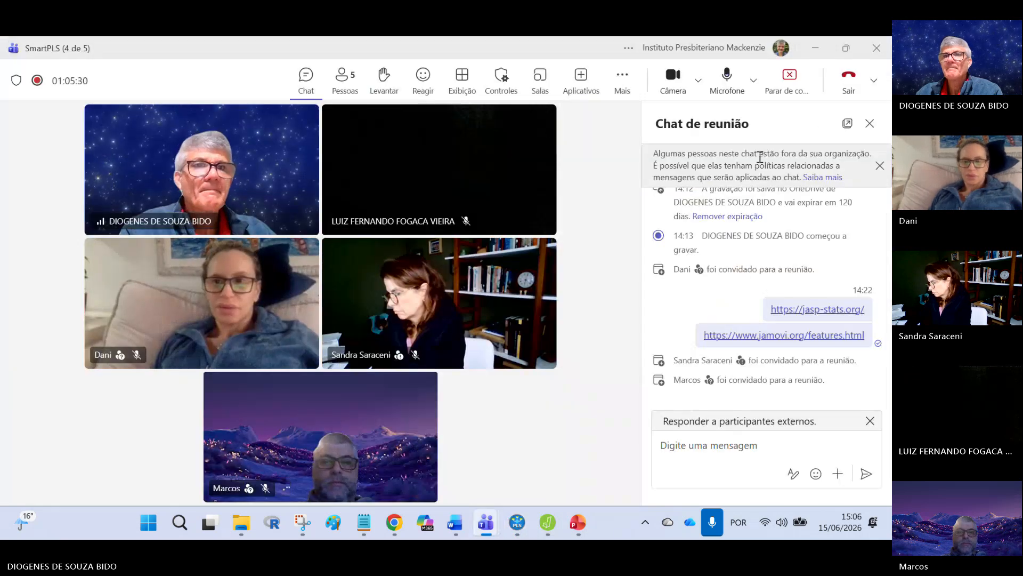
click(870, 125)
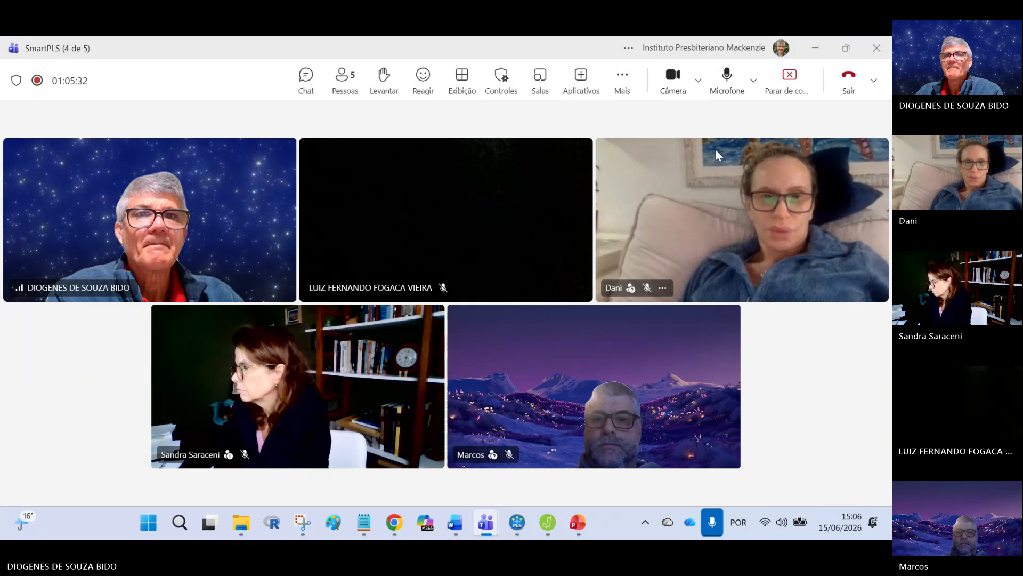
click(817, 47)
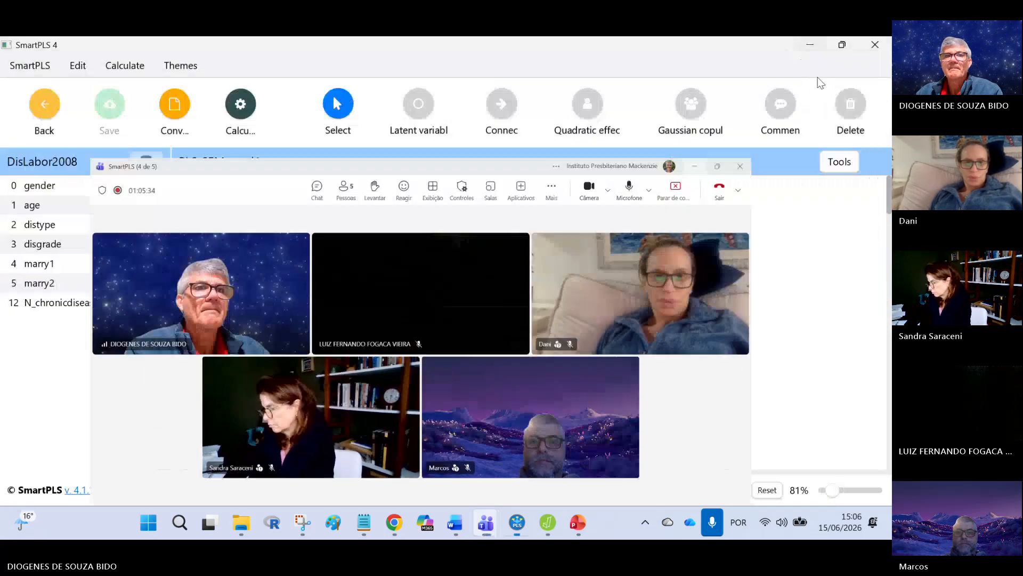
mouse_move(535, 511)
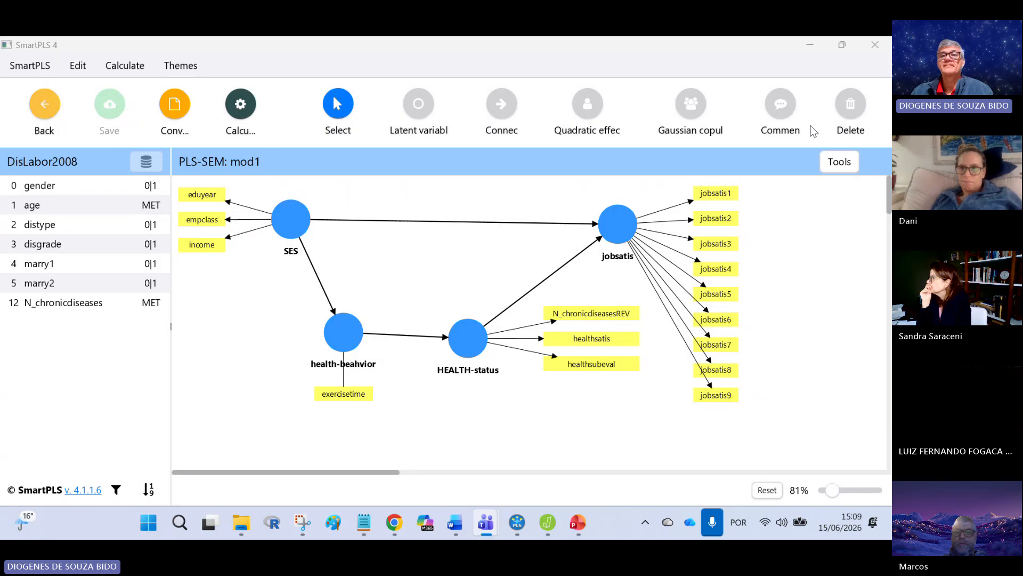
click(859, 40)
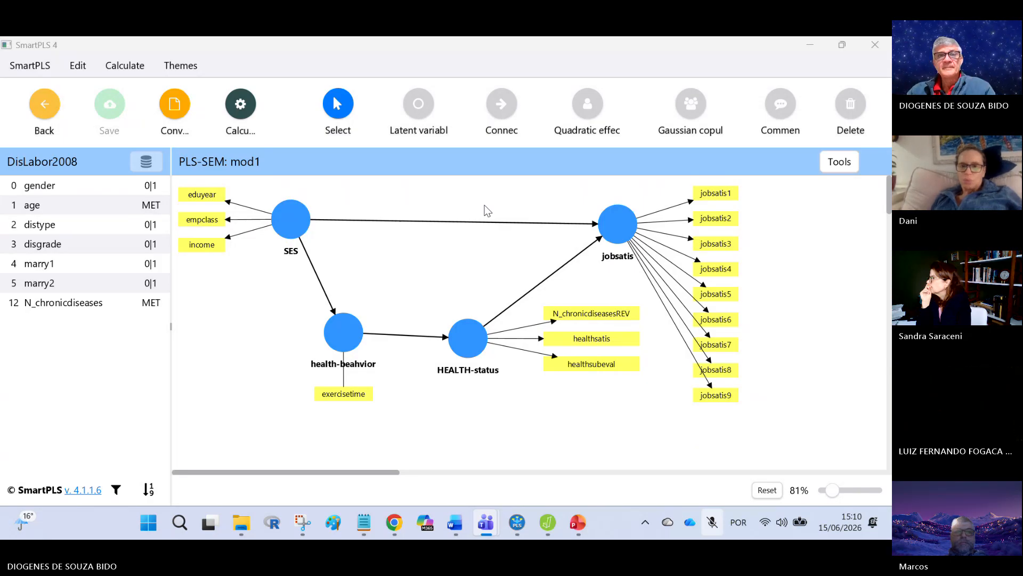
click(802, 153)
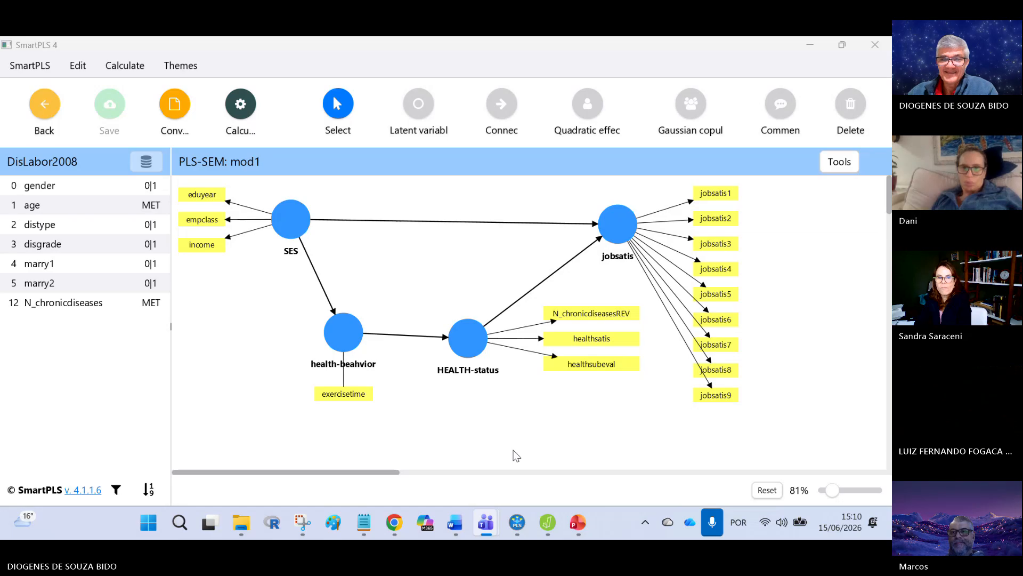
Step: Switch to PowerPoint to review the modelo 1 diagram without controls, and return to SmartPLS
click(574, 522)
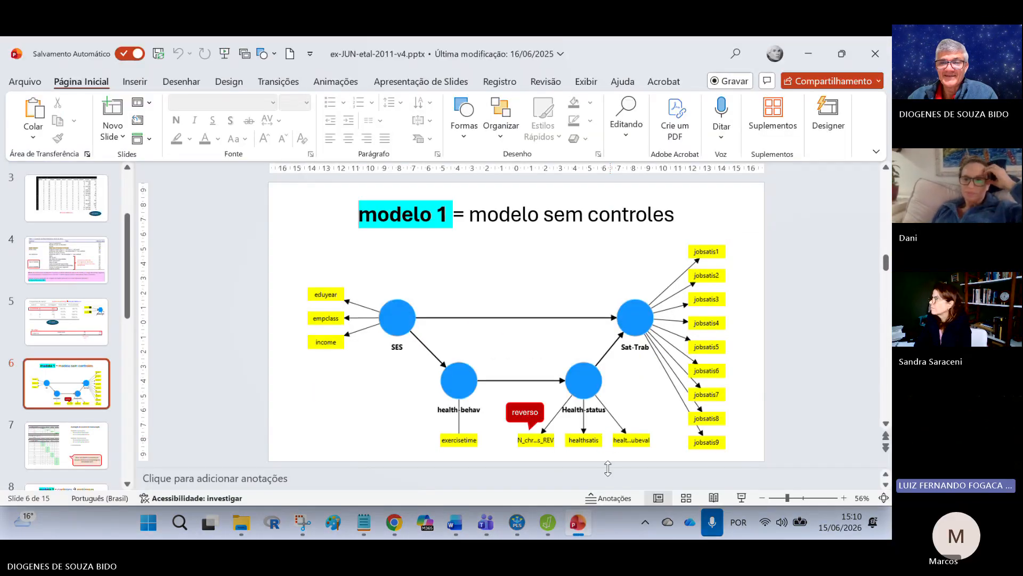
click(517, 522)
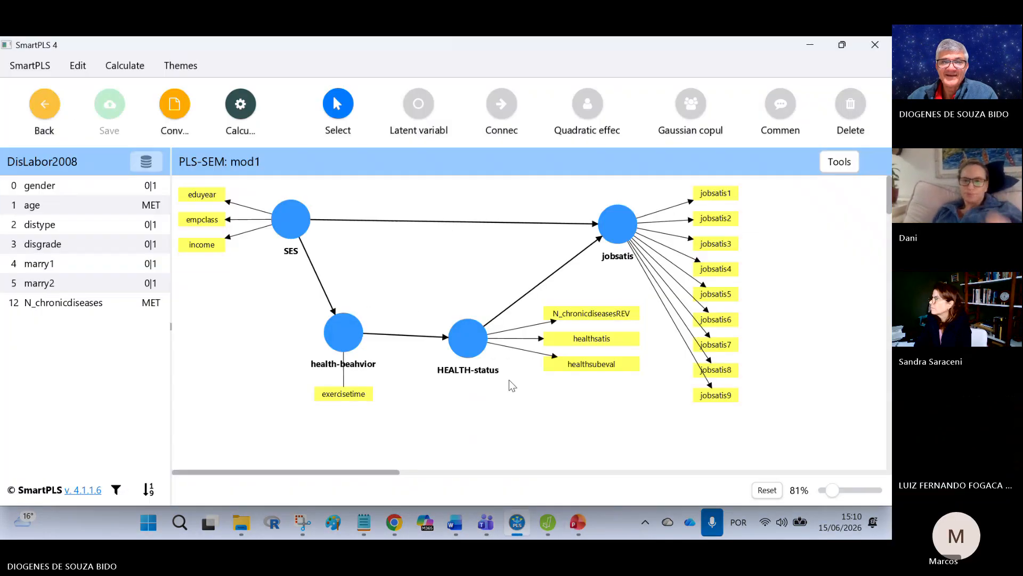
Step: Invert the measurement model of HEALTH-status, invert it back to its original arrow direction, and save the model
right_click(468, 339)
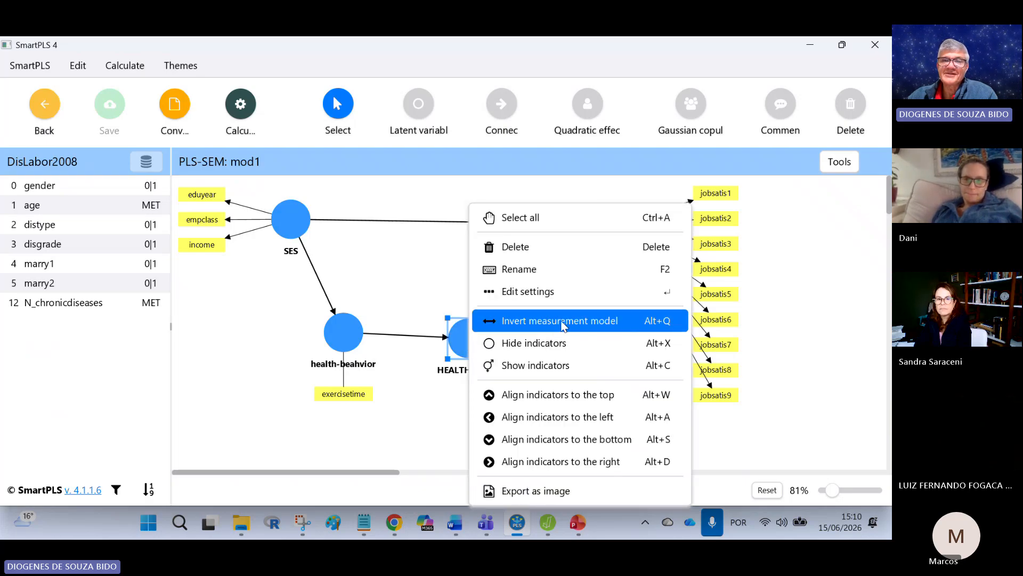
click(563, 321)
right_click(468, 344)
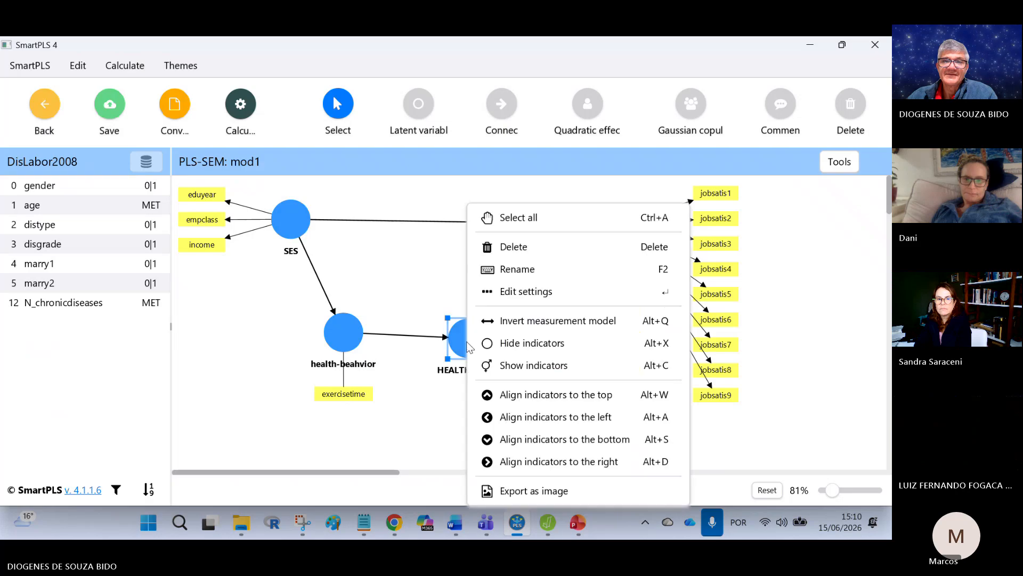
click(532, 324)
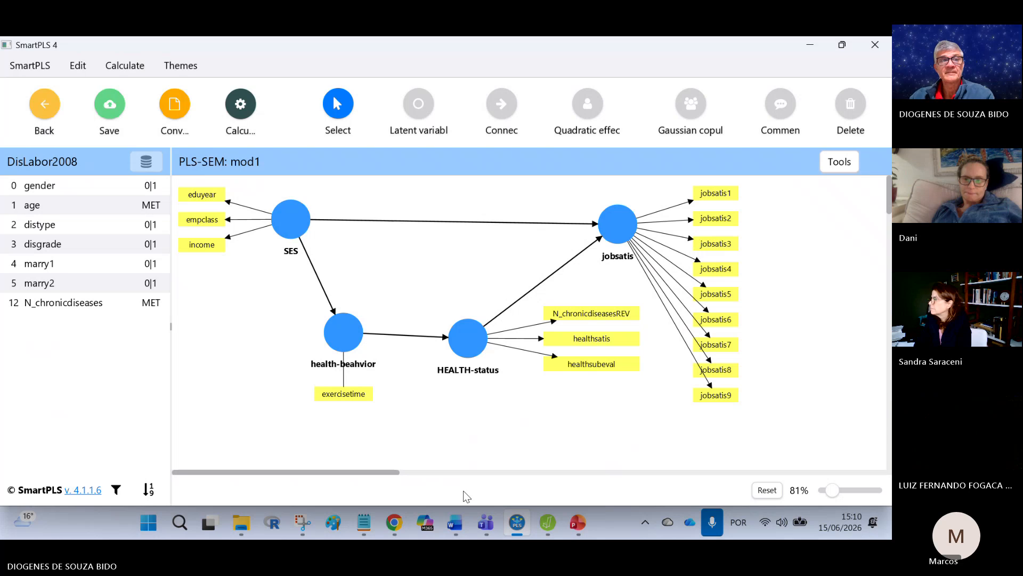
click(106, 108)
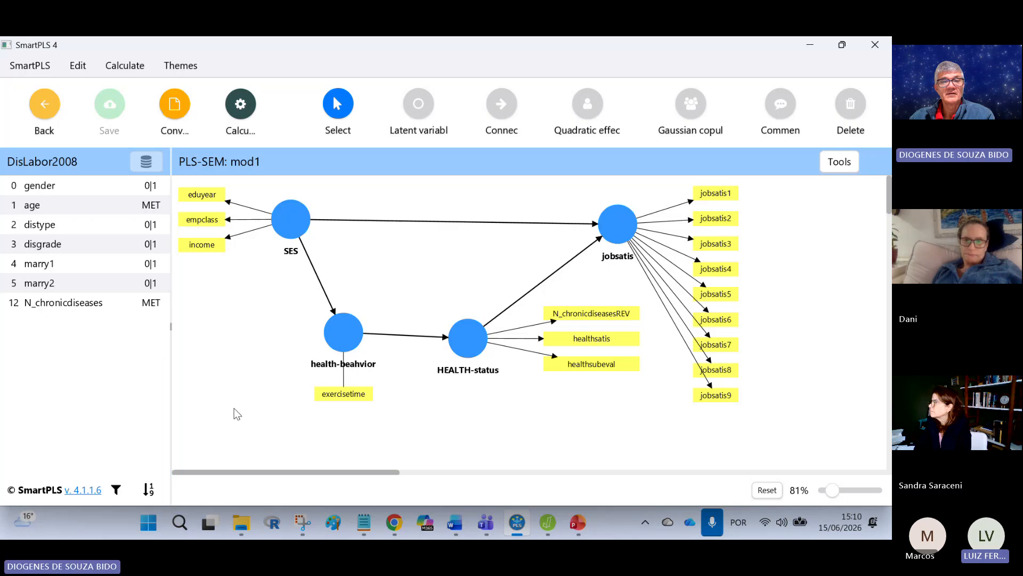
right_click(462, 348)
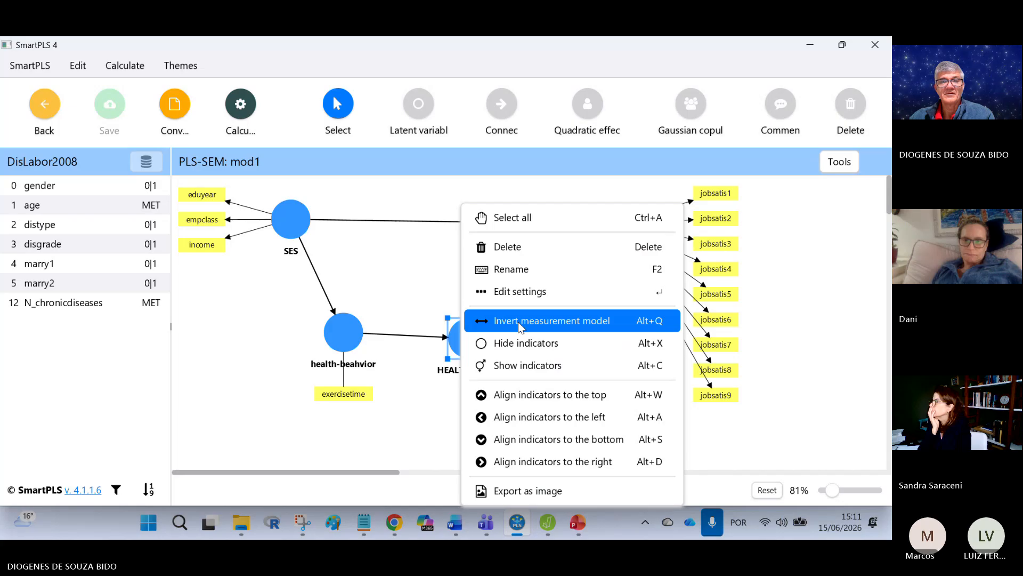
click(440, 428)
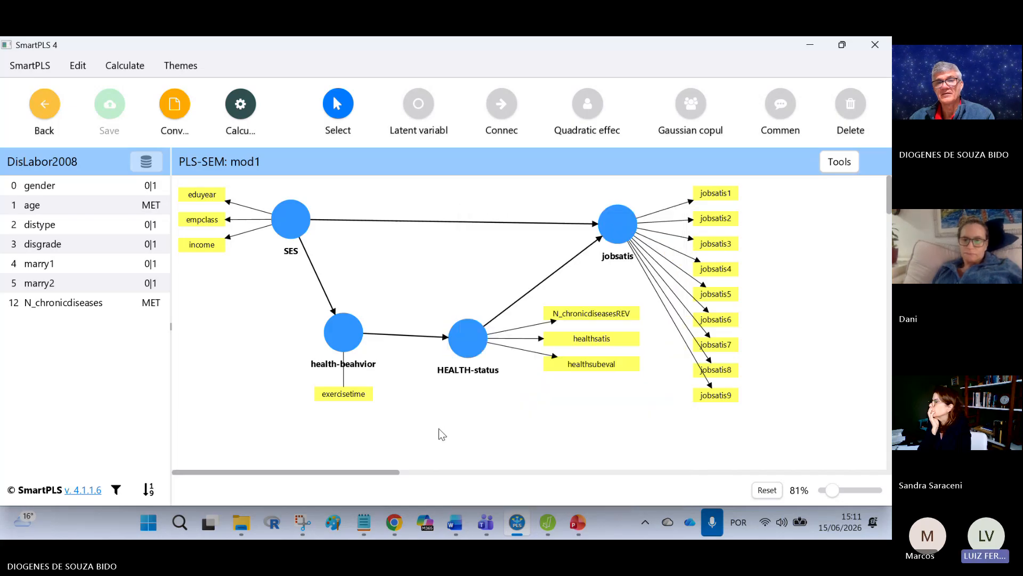
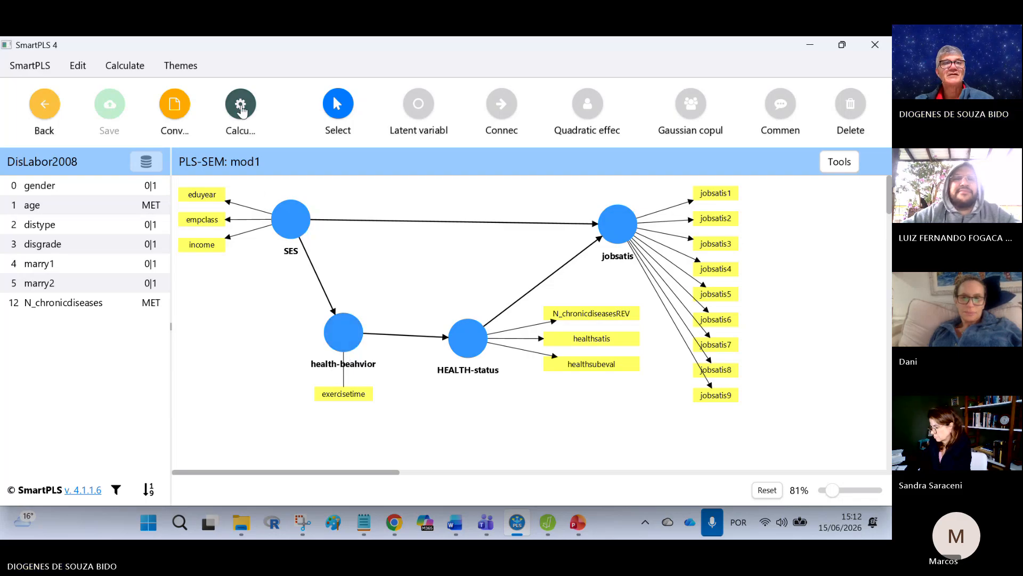
Step: Run the PLS-SEM algorithm on mod1 to produce its graphical output
click(255, 120)
click(299, 143)
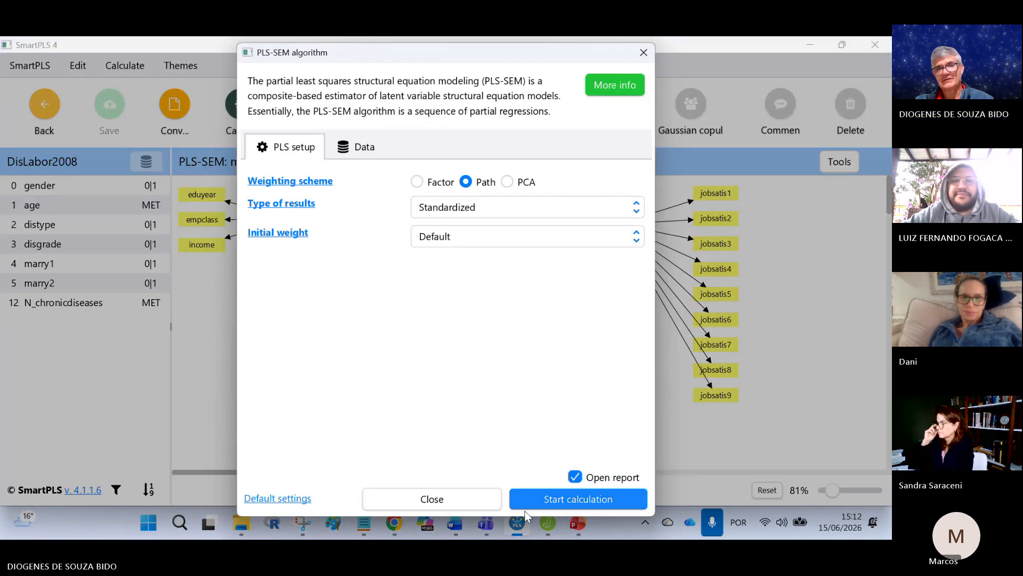
click(528, 505)
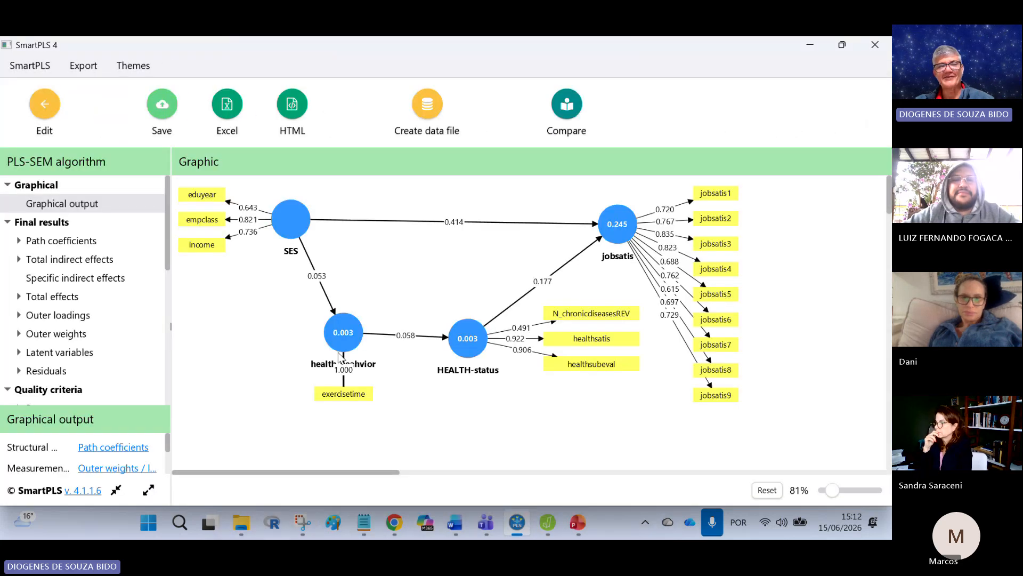
Step: Move the exercisetime, healthsubeval and healthsatis indicators lower in the result graphic so their loading labels no longer overlap
drag(345, 403, 344, 425)
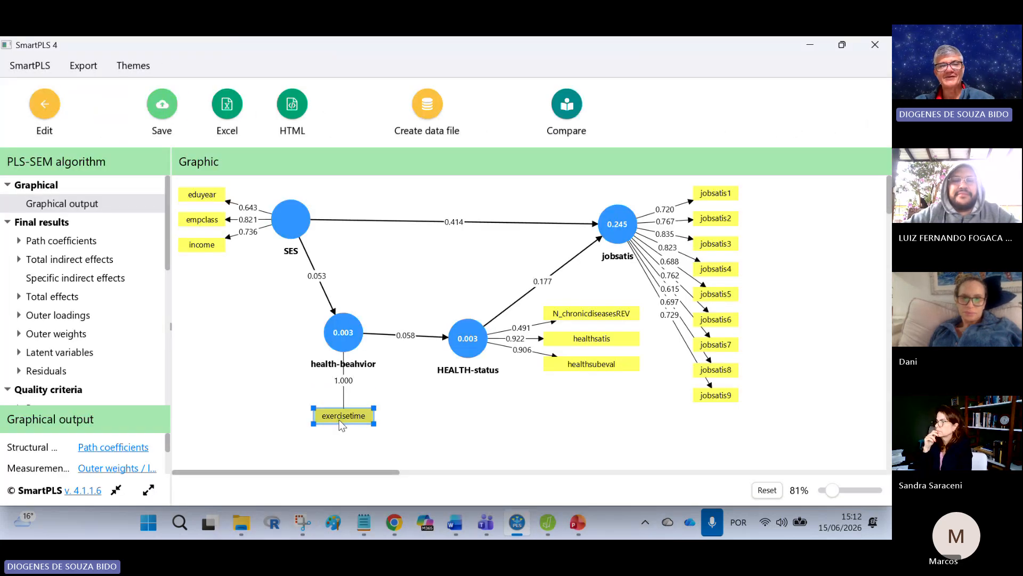
click(361, 392)
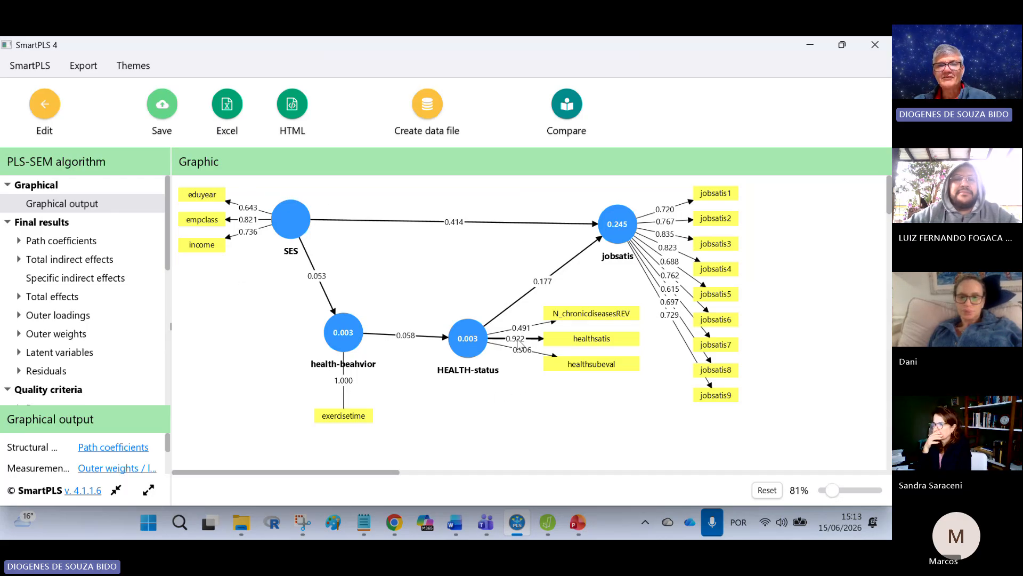
drag(589, 365, 589, 383)
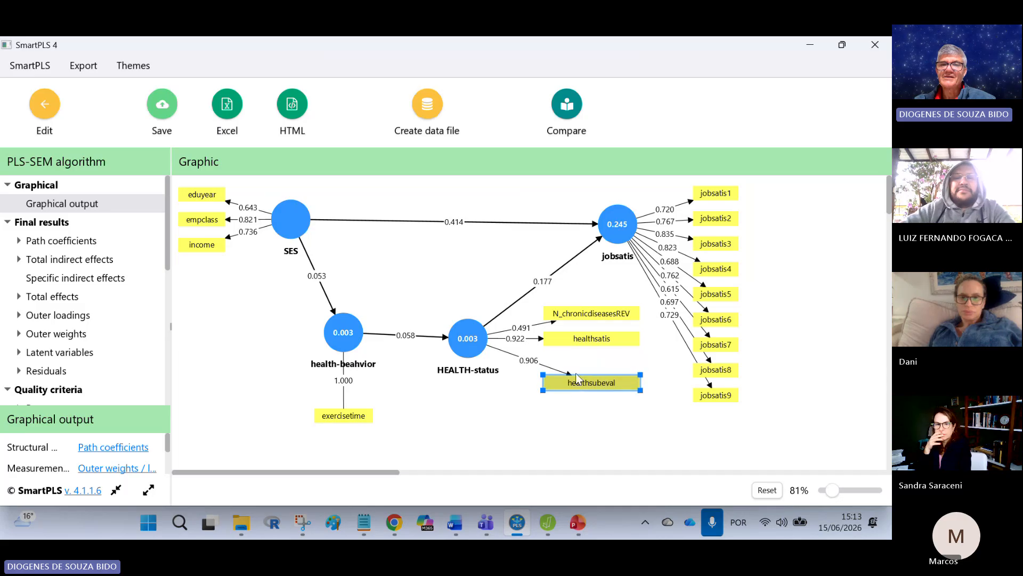
click(589, 344)
drag(587, 341, 587, 348)
click(558, 414)
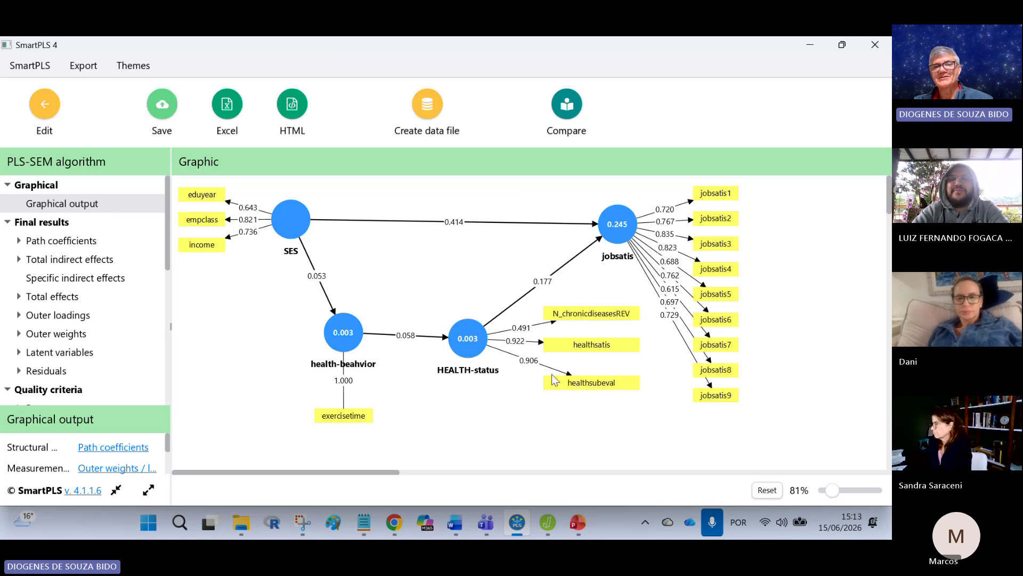
mouse_move(576, 348)
mouse_down()
mouse_move(585, 355)
mouse_move(573, 388)
mouse_up()
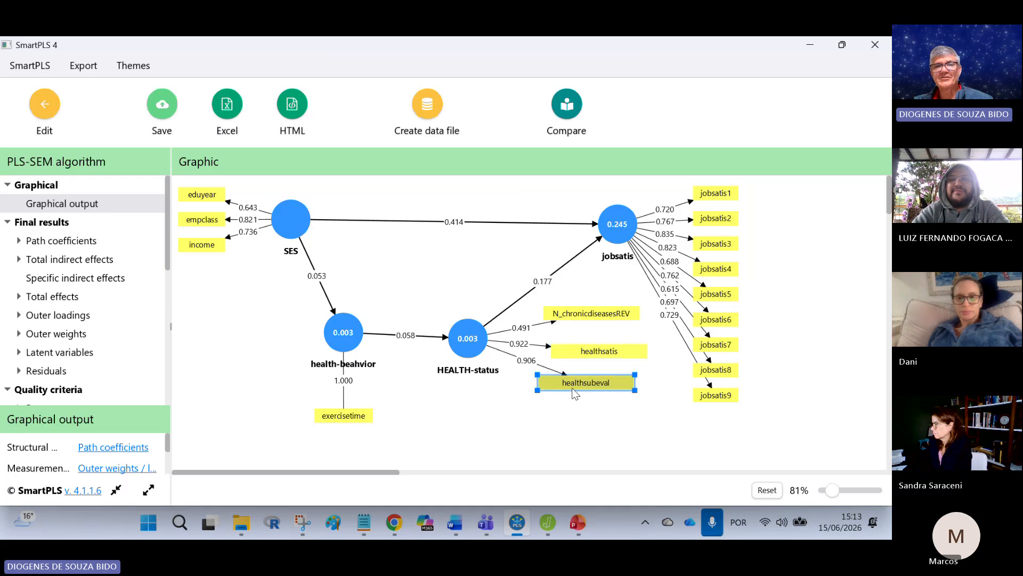
click(601, 449)
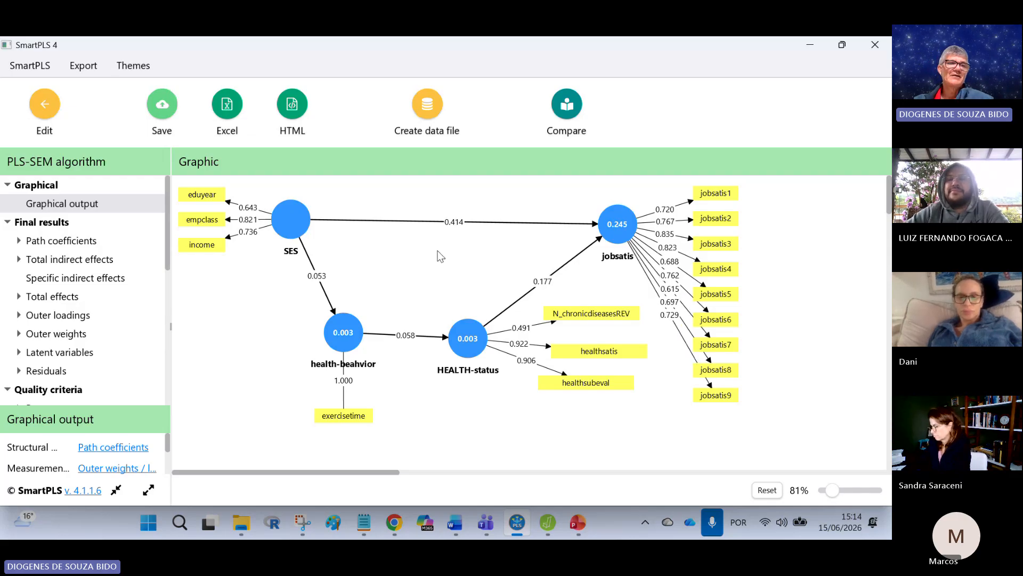
Step: Open the Fornell-Larcker criterion under Discriminant validity and copy its table for Excel/Word
scroll(126, 317, down, 3)
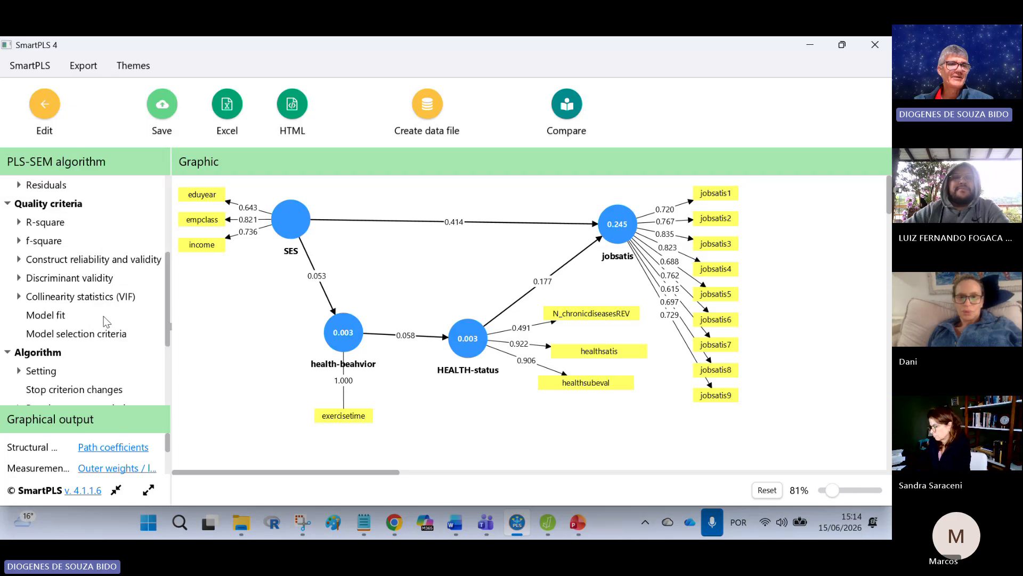
scroll(102, 323, down, 2)
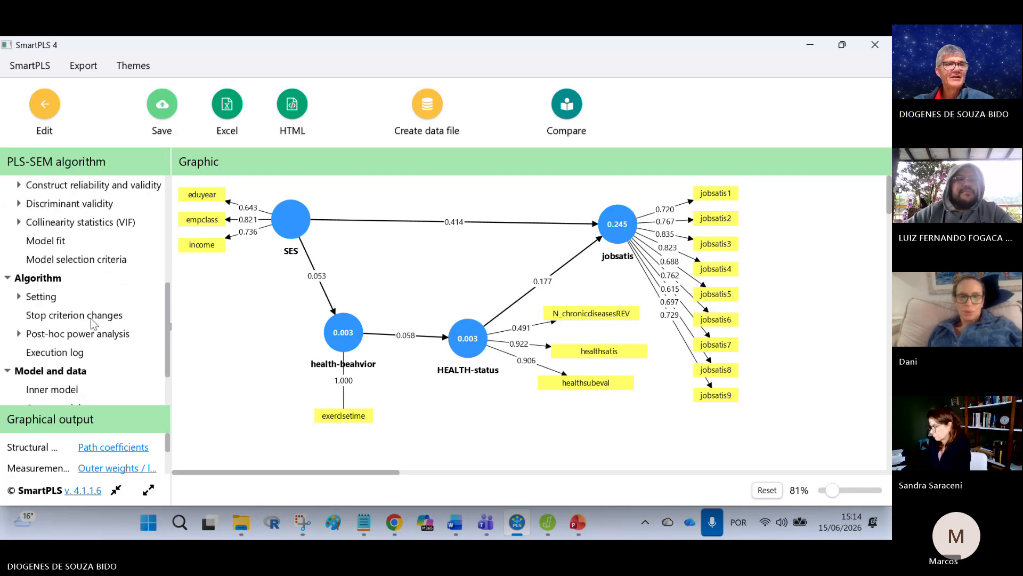
scroll(94, 326, up, 1)
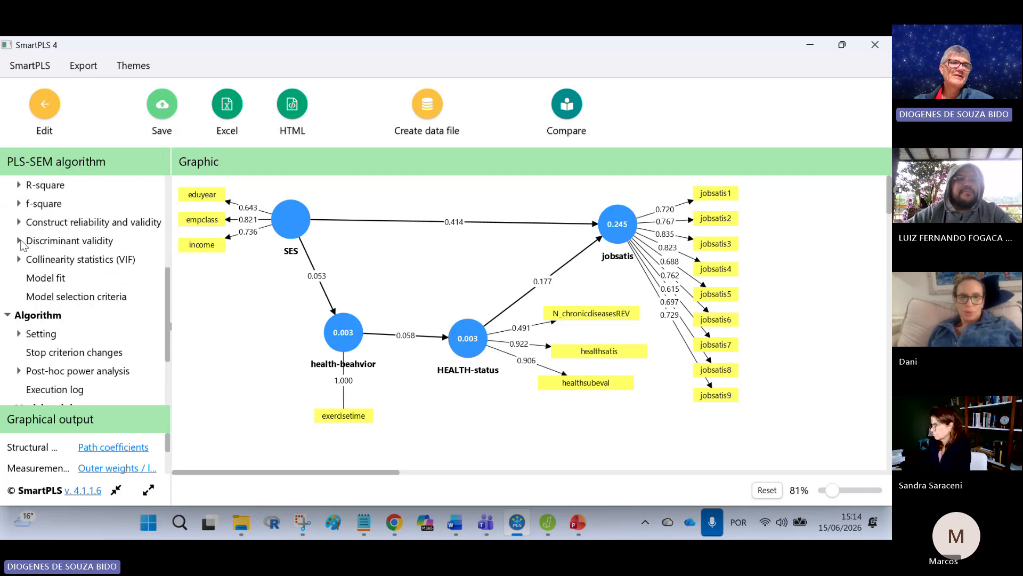
click(20, 241)
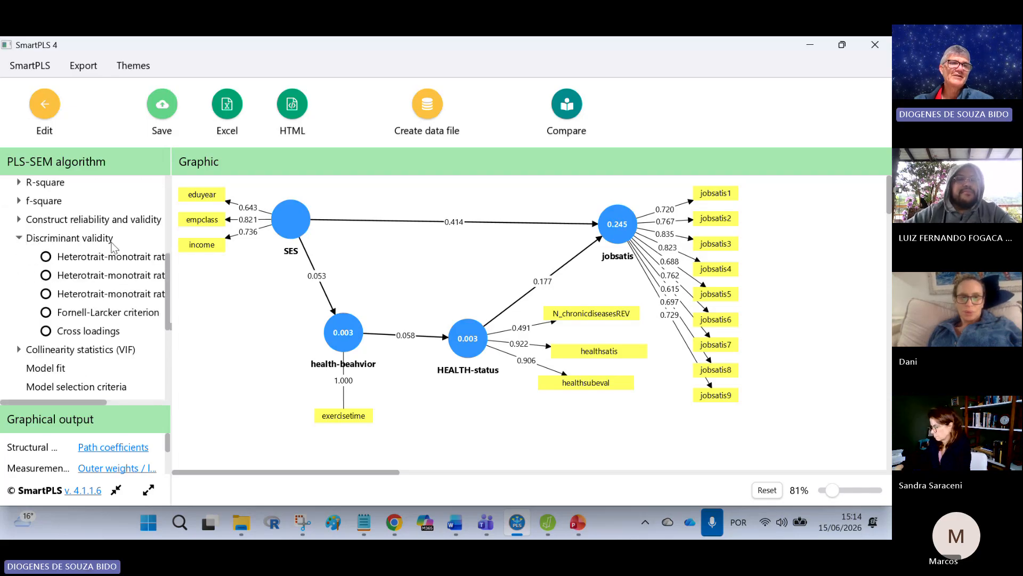
click(106, 313)
click(734, 164)
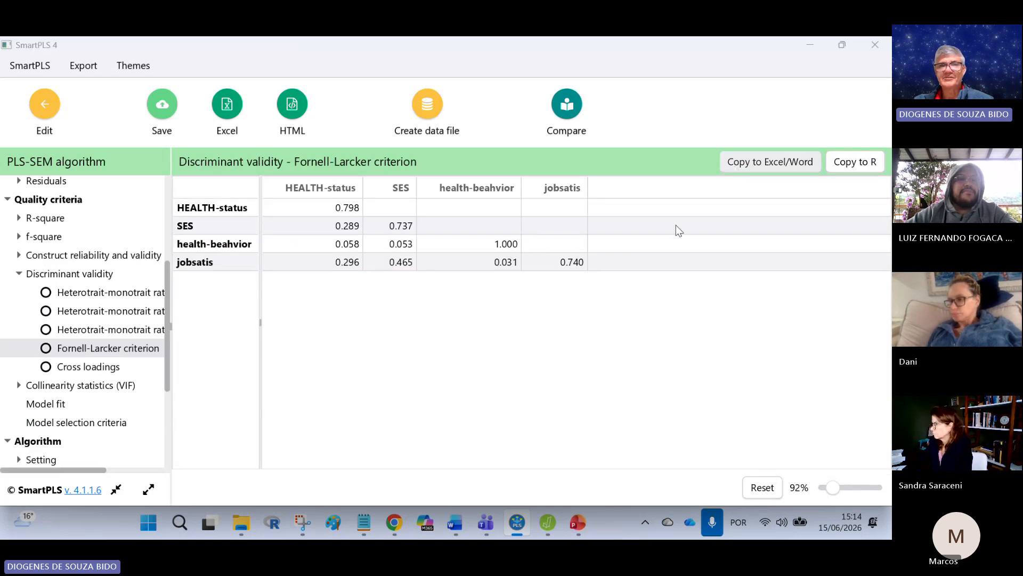
Step: Switch to Excel and create a blank workbook
click(150, 523)
click(355, 297)
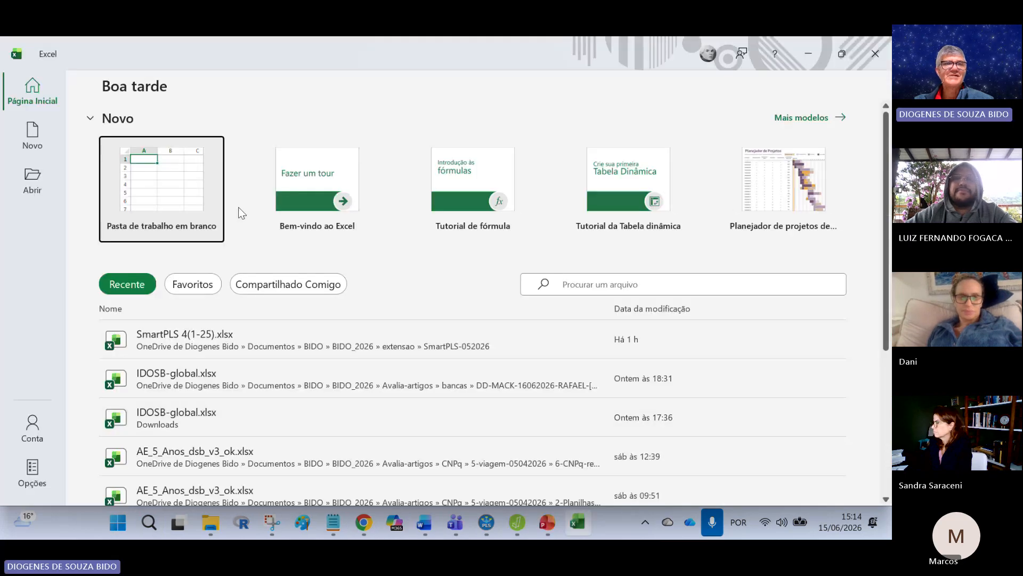
click(165, 174)
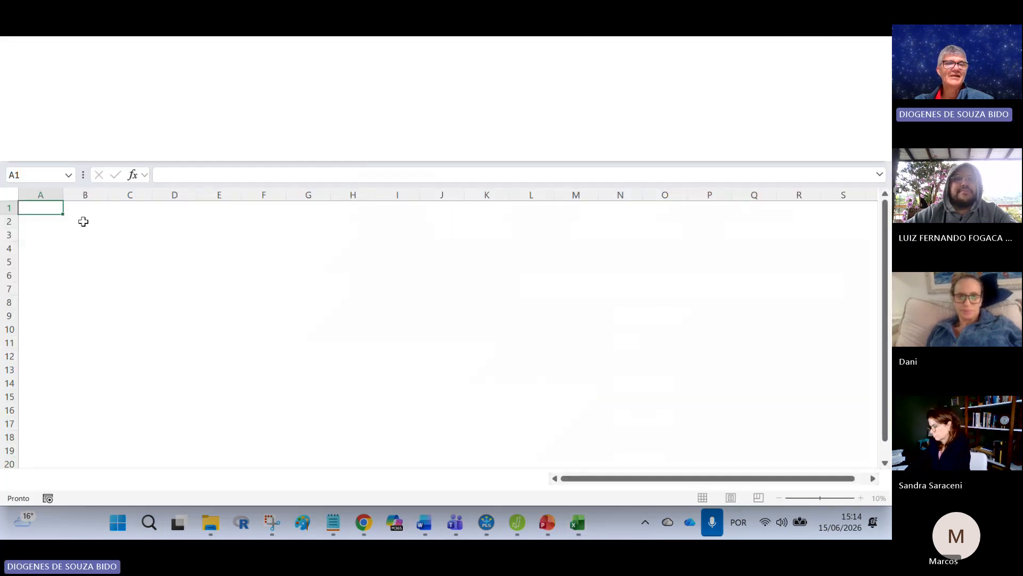
Step: Widen column A and paste the Fornell-Larcker table at cell A1
drag(63, 195, 125, 211)
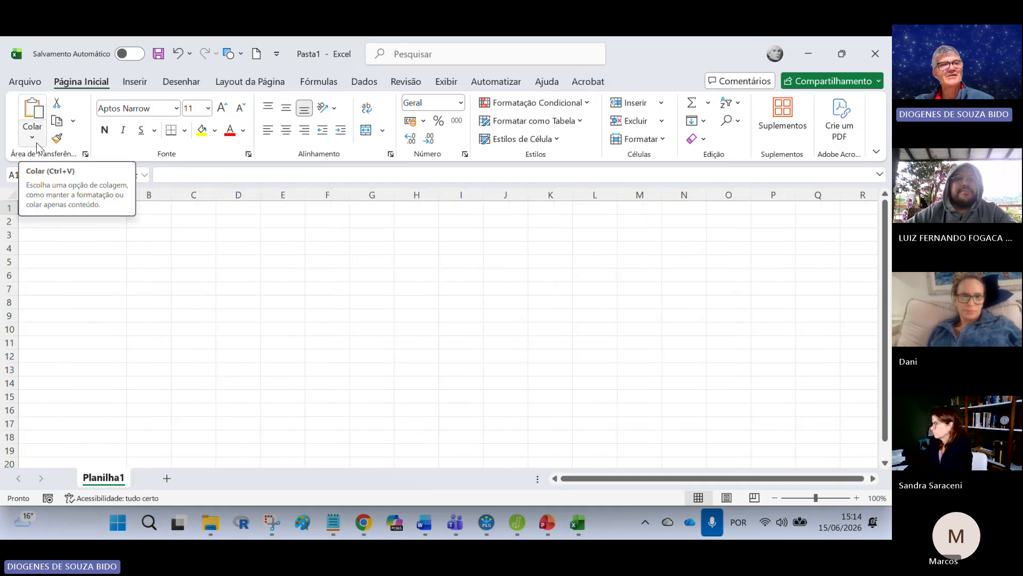
click(32, 111)
click(238, 358)
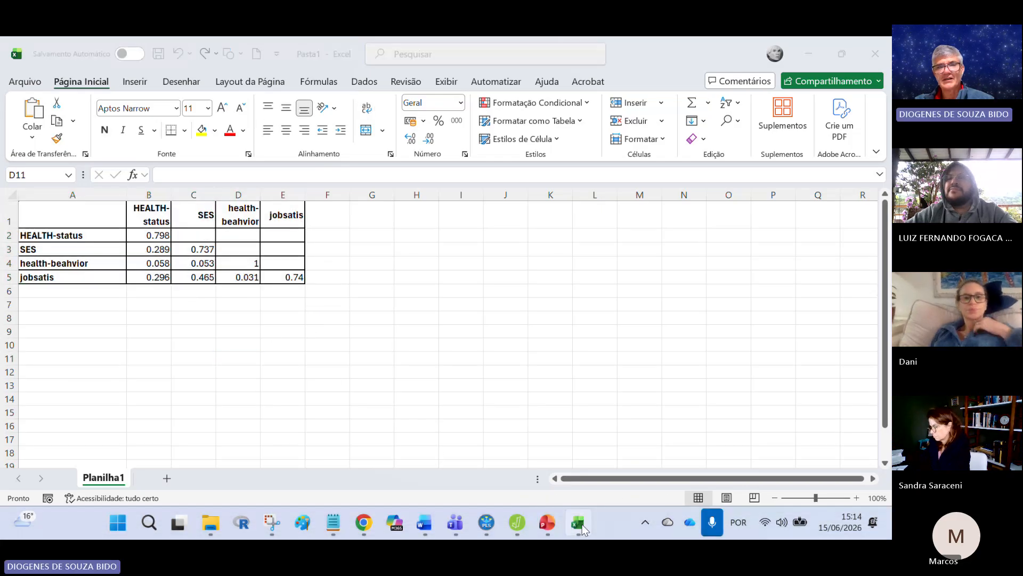
Step: Return to SmartPLS, open the Construct reliability and validity overview, and copy its table for Excel/Word
click(498, 526)
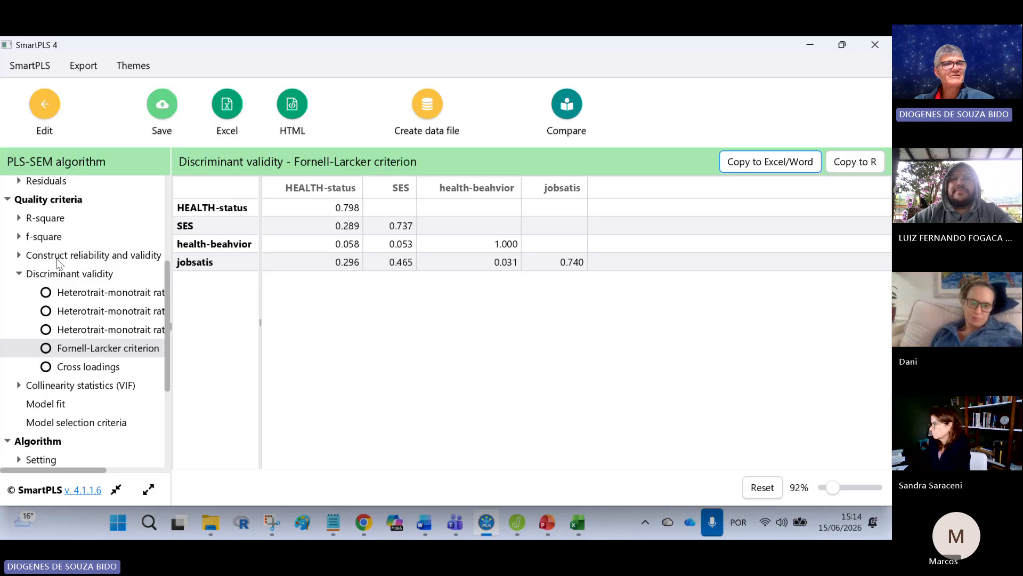
scroll(75, 305, up, 4)
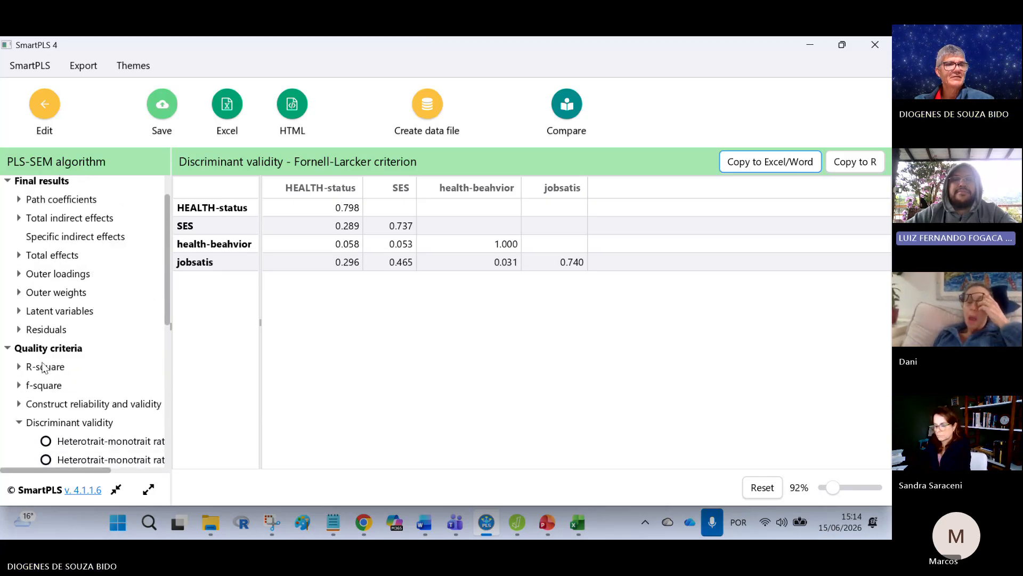
click(52, 349)
click(108, 405)
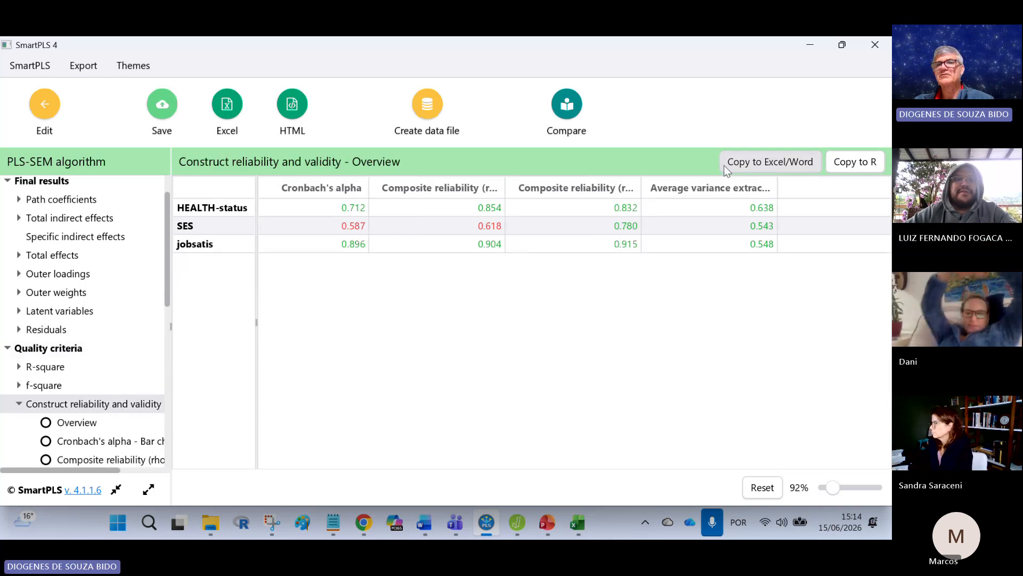
click(770, 161)
Step: Switch to Excel and paste the reliability and validity overview table at cell A17
click(577, 522)
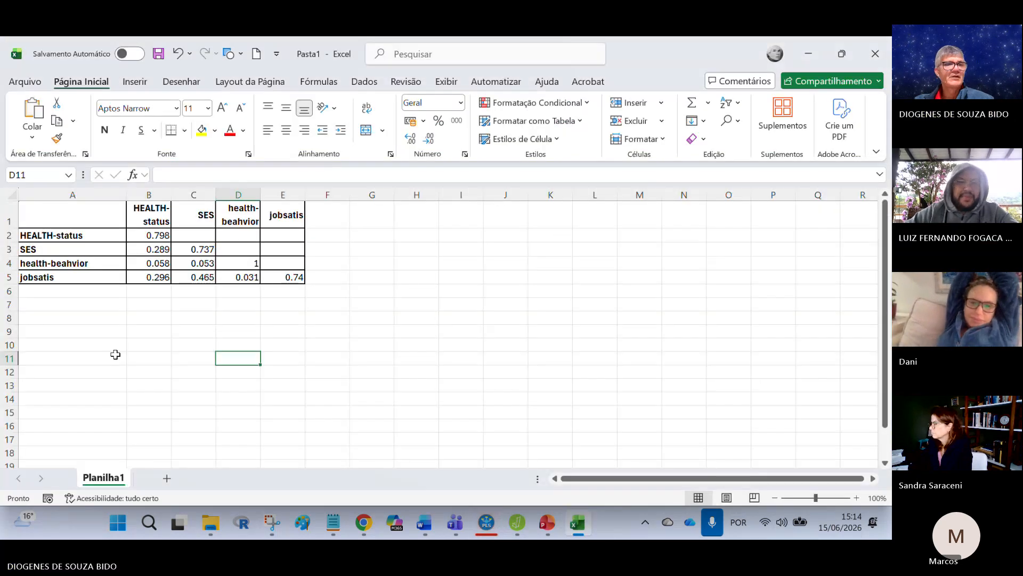
scroll(160, 351, down, 3)
right_click(59, 321)
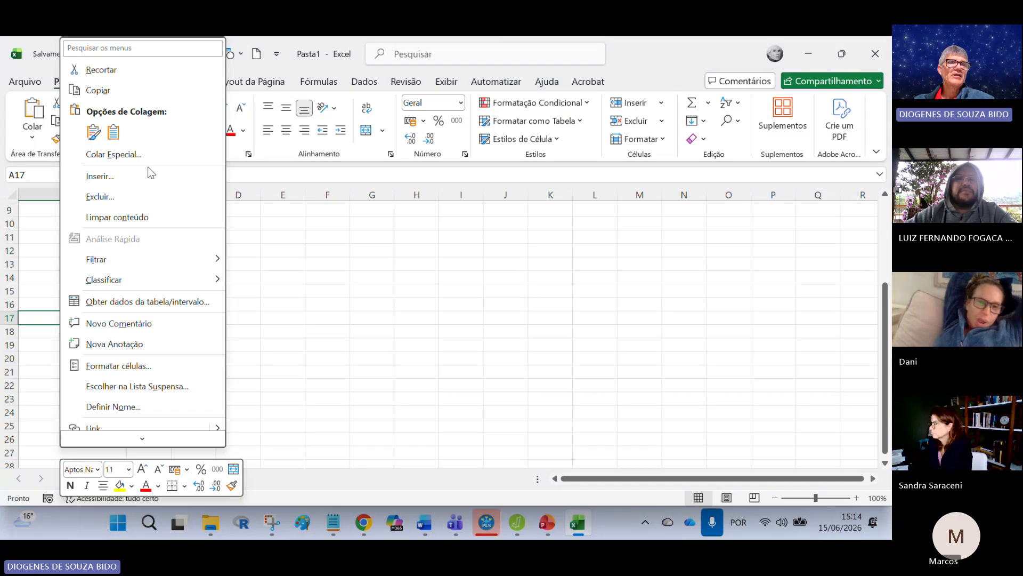
click(33, 318)
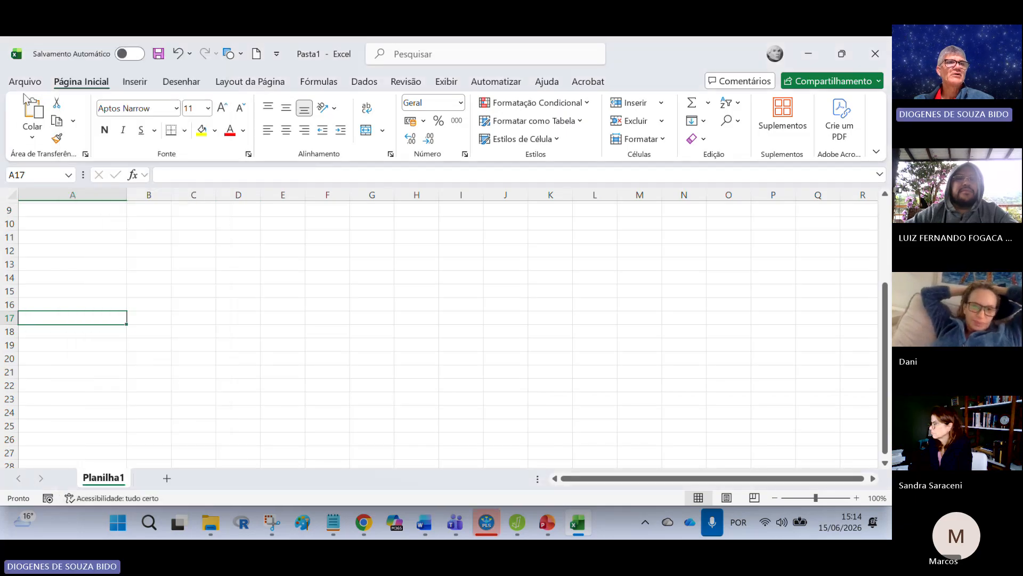
key(ctrl+v)
click(461, 277)
Step: Copy the Composite reliability (rho_c) and AVE columns, D17:E20, and paste them transposed at cell A7
drag(233, 323, 301, 404)
key(ctrl+c)
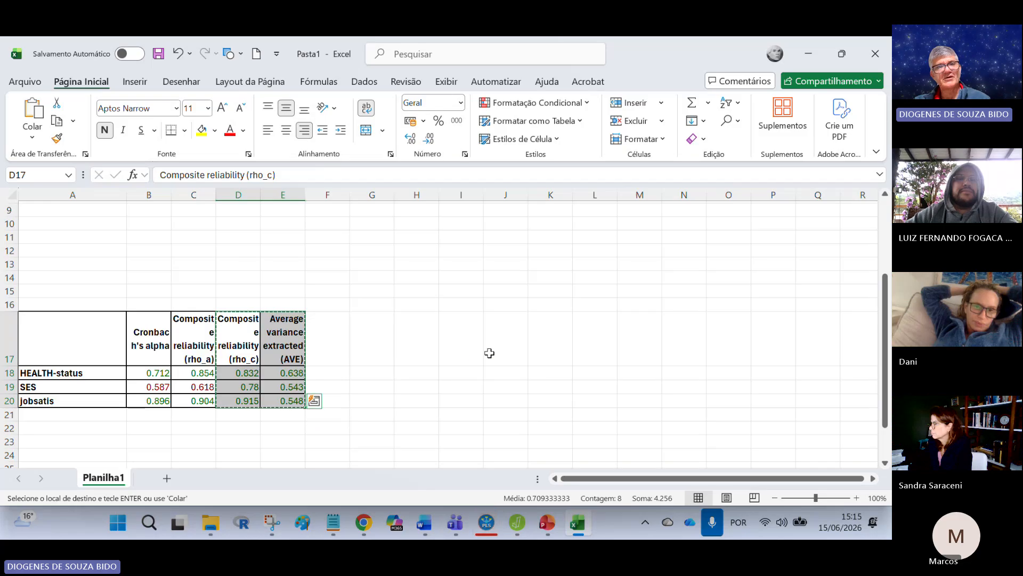
scroll(489, 352, up, 3)
click(66, 307)
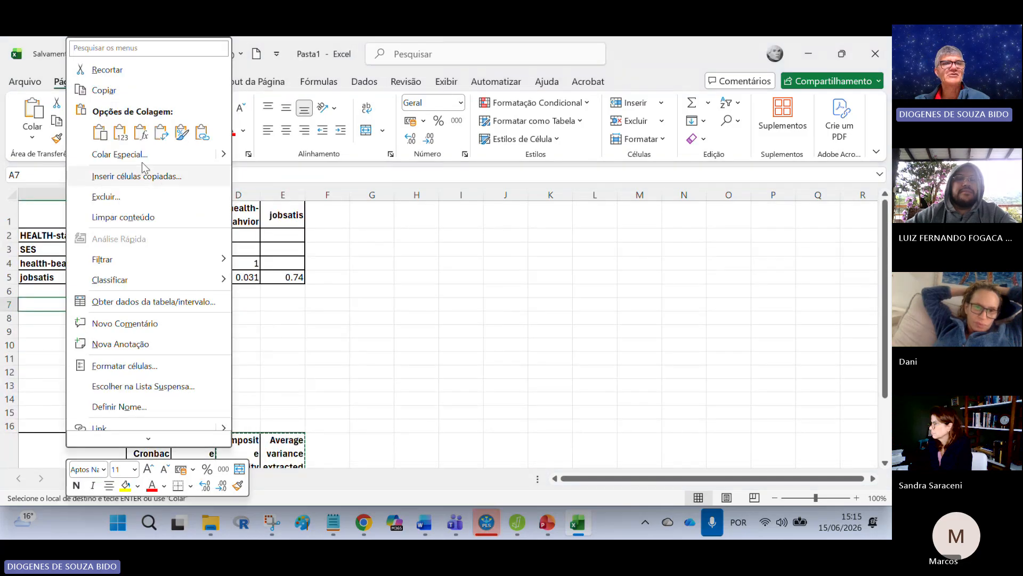
click(160, 133)
click(432, 322)
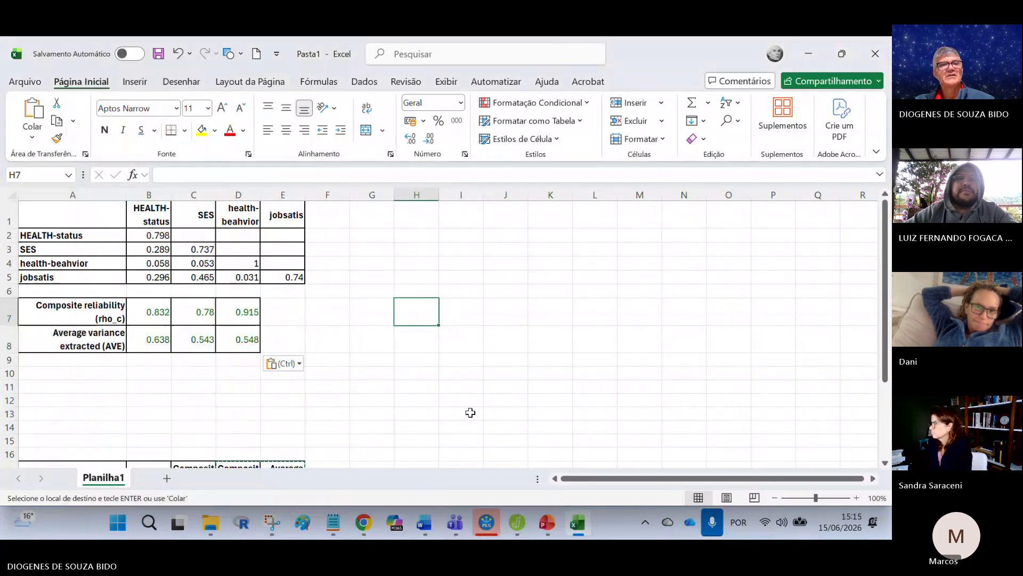
Step: Clear the original reliability table below row 15 together with its borders
scroll(470, 413, down, 3)
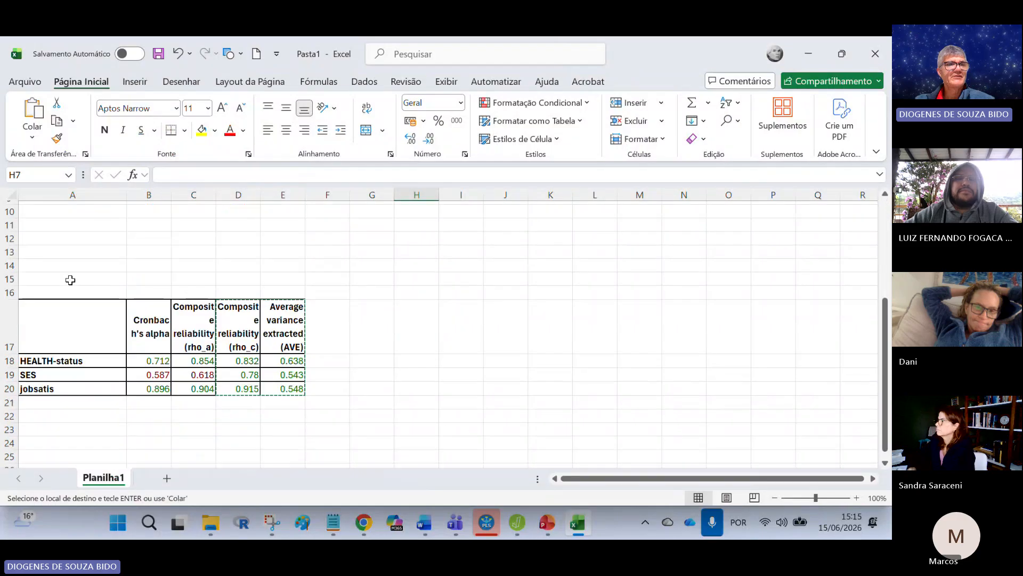
drag(68, 279, 421, 411)
click(490, 365)
scroll(490, 366, up, 1)
scroll(416, 373, up, 2)
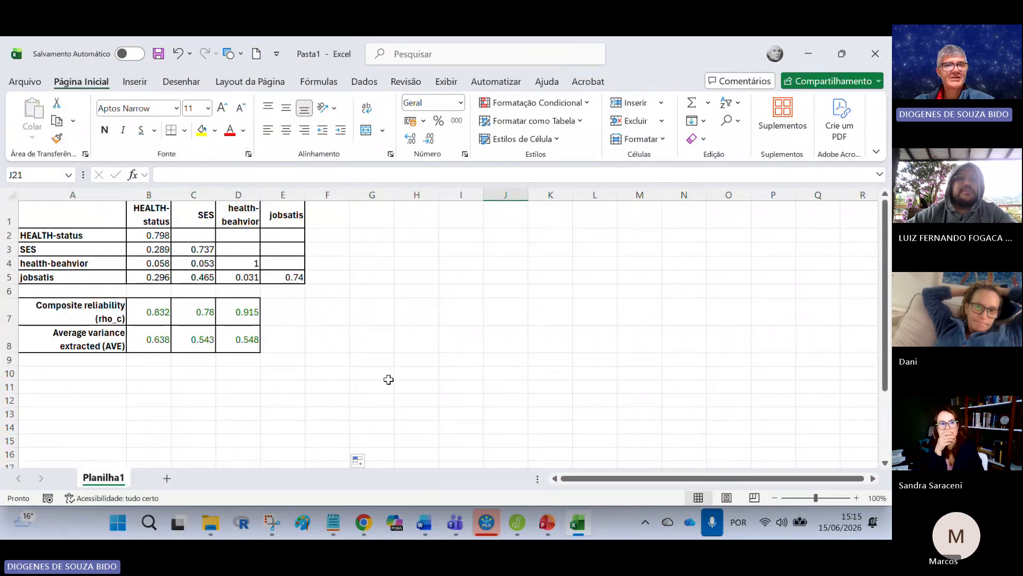
Step: Undo the clearing of the reliability table and the transposed paste in rows 7 and 8
scroll(389, 377, down, 5)
key(ctrl+z)
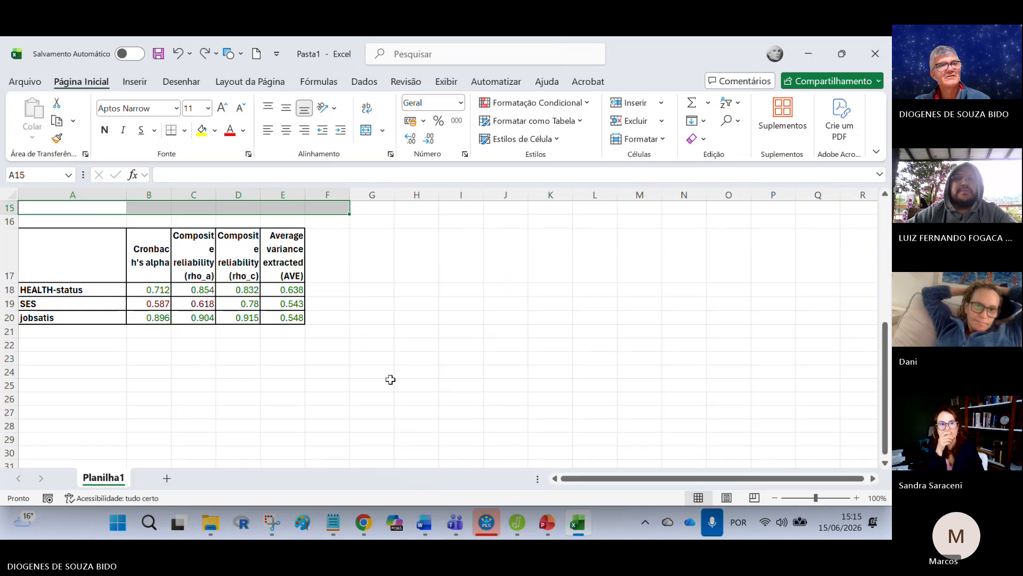
key(ctrl+z)
scroll(453, 352, up, 1)
scroll(453, 352, down, 4)
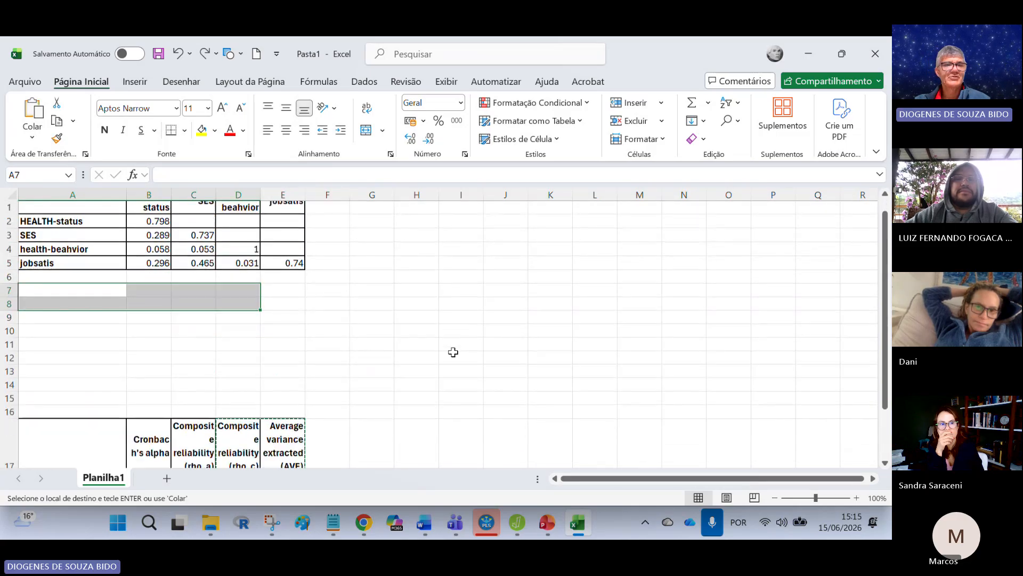
Step: Copy the entire reliability table with its headers, A17:E20, and paste it transposed at cell A7
drag(124, 289, 294, 363)
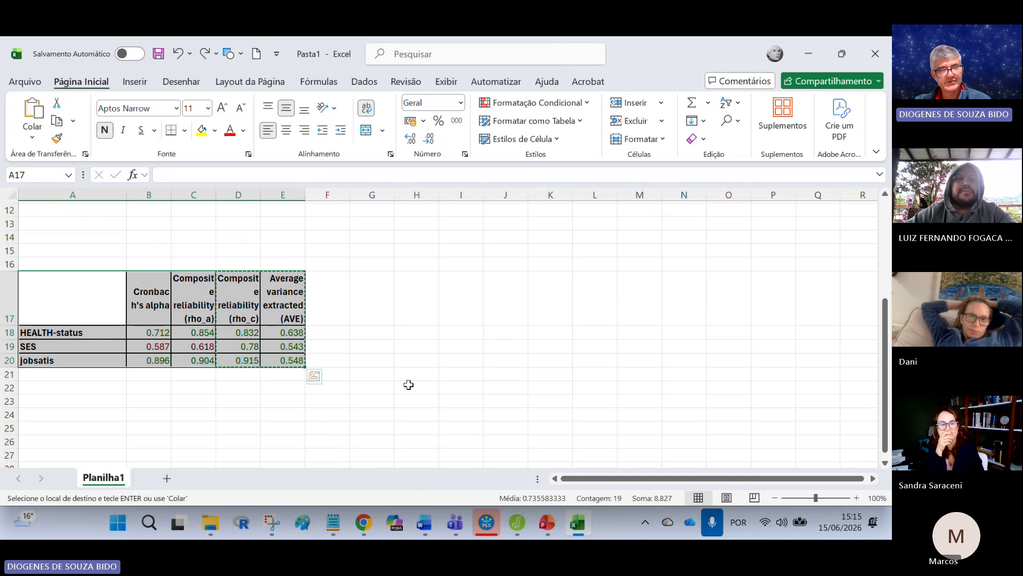
key(ctrl+c)
scroll(224, 368, up, 4)
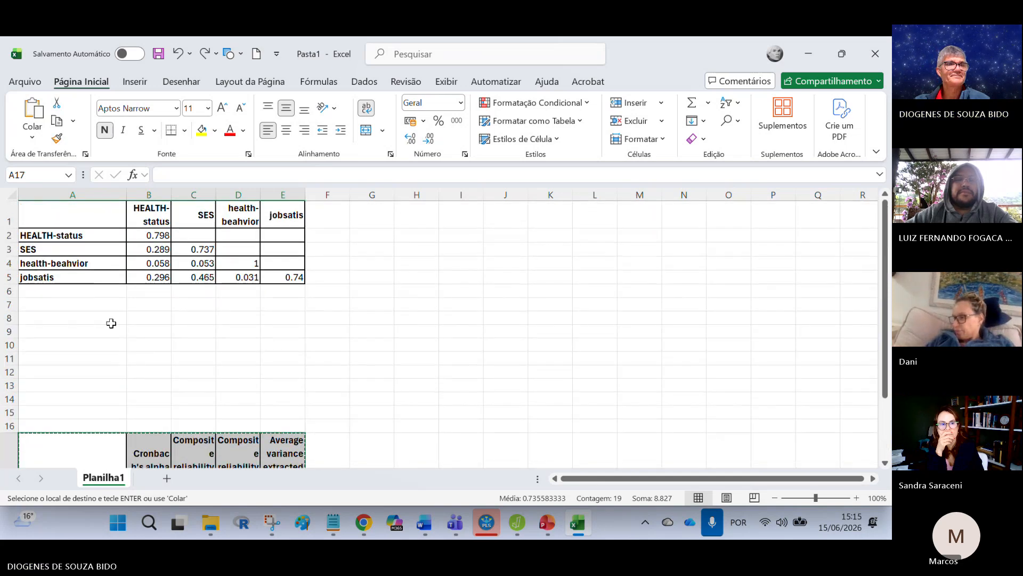
click(77, 302)
right_click(78, 301)
click(176, 132)
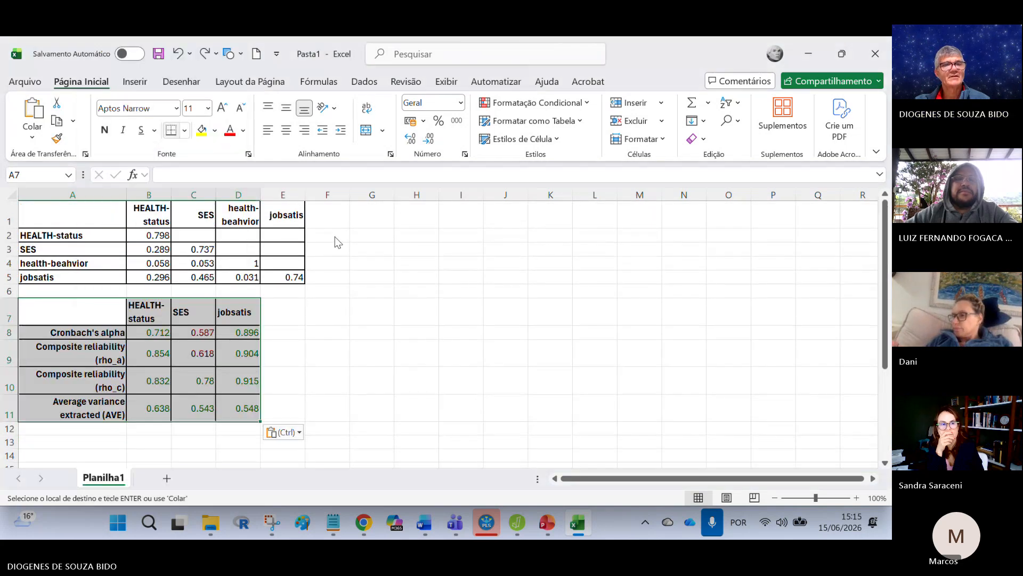
click(405, 280)
Step: Clear the original reliability table in rows 17 to 20, keeping only the transposed copy under the Fornell-Larcker matrix
scroll(403, 285, down, 2)
scroll(403, 285, up, 1)
drag(55, 384, 400, 441)
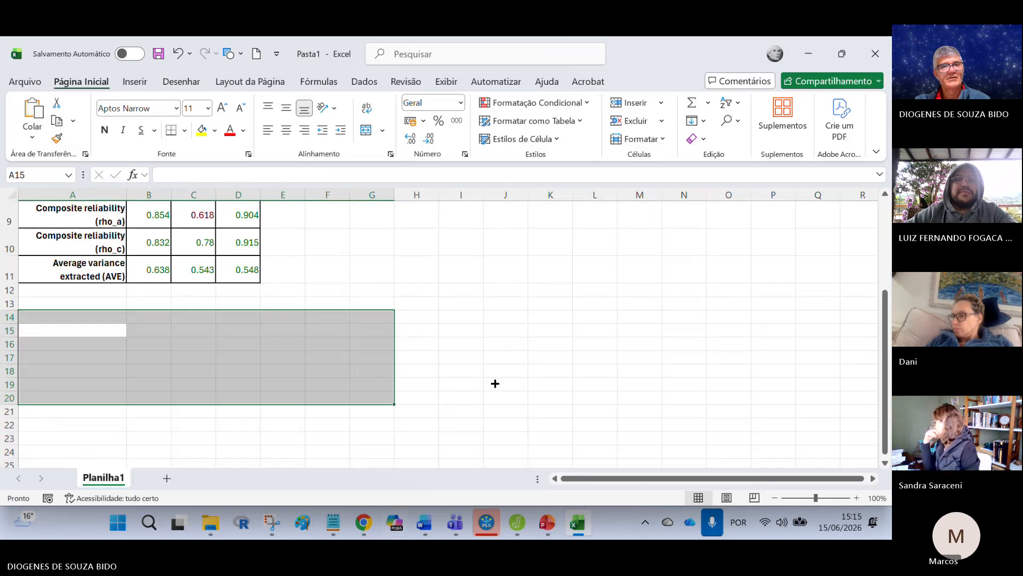
click(495, 384)
scroll(437, 380, up, 3)
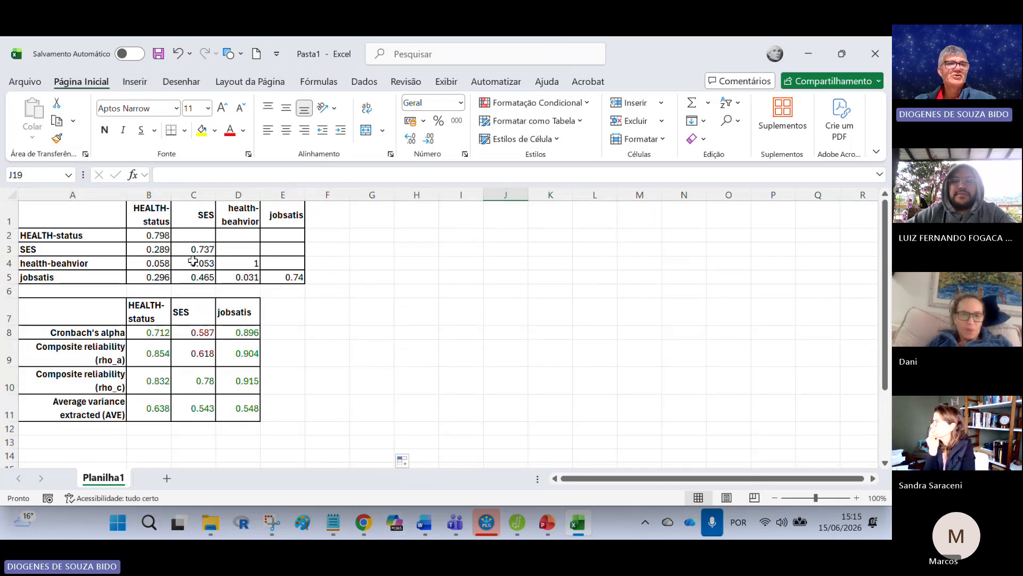
Step: Move the jobsatis column of the reliability table from D7:D11 to E7:E11 so it aligns with the upper matrix
click(148, 194)
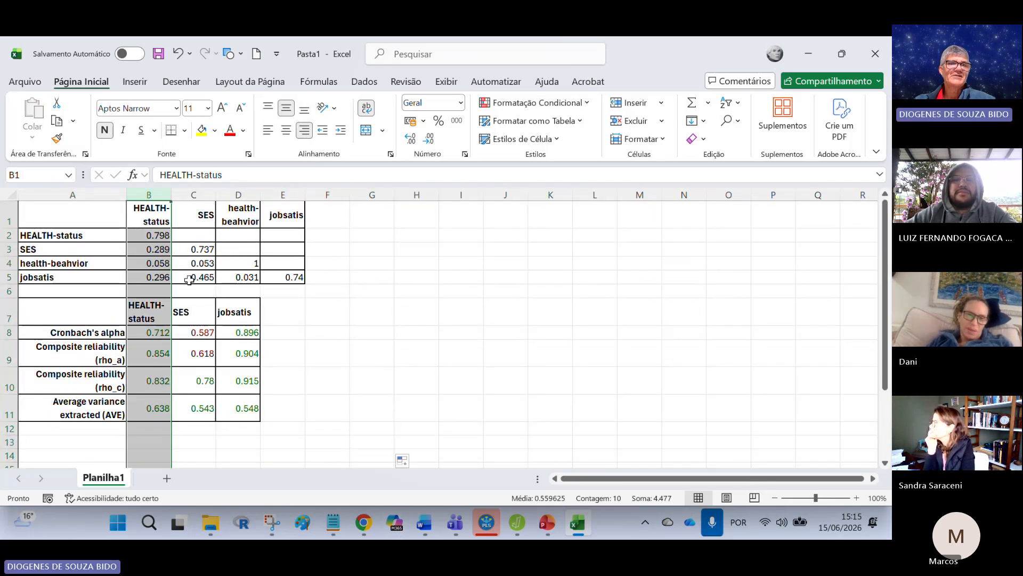
click(193, 195)
click(238, 194)
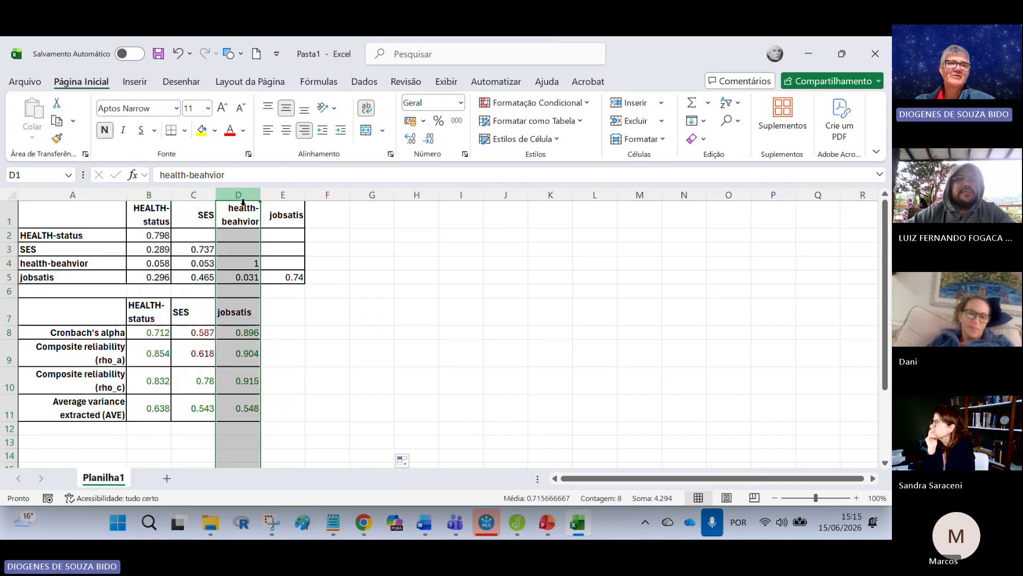
click(313, 323)
drag(238, 290, 256, 413)
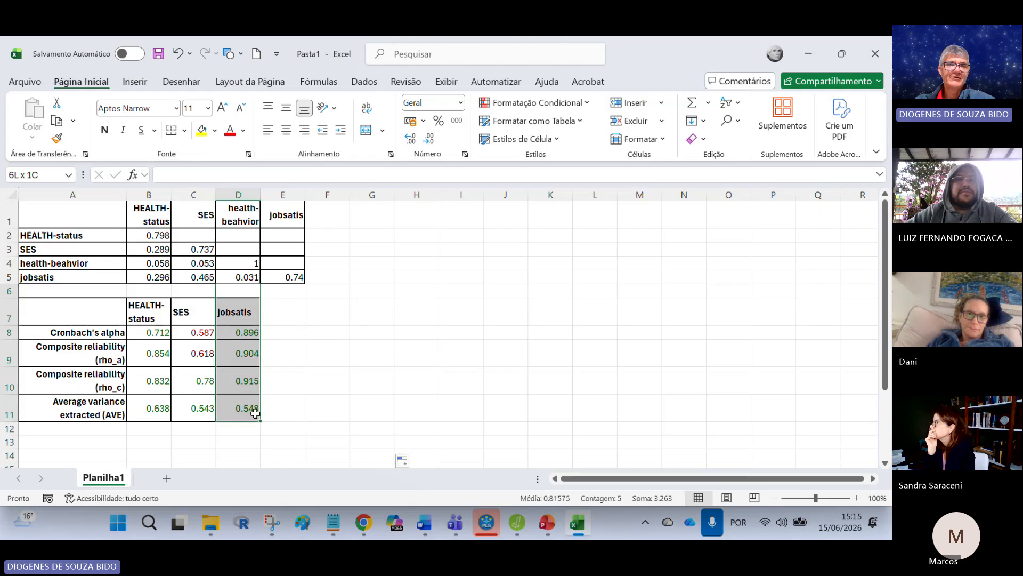
click(331, 372)
drag(239, 312, 247, 406)
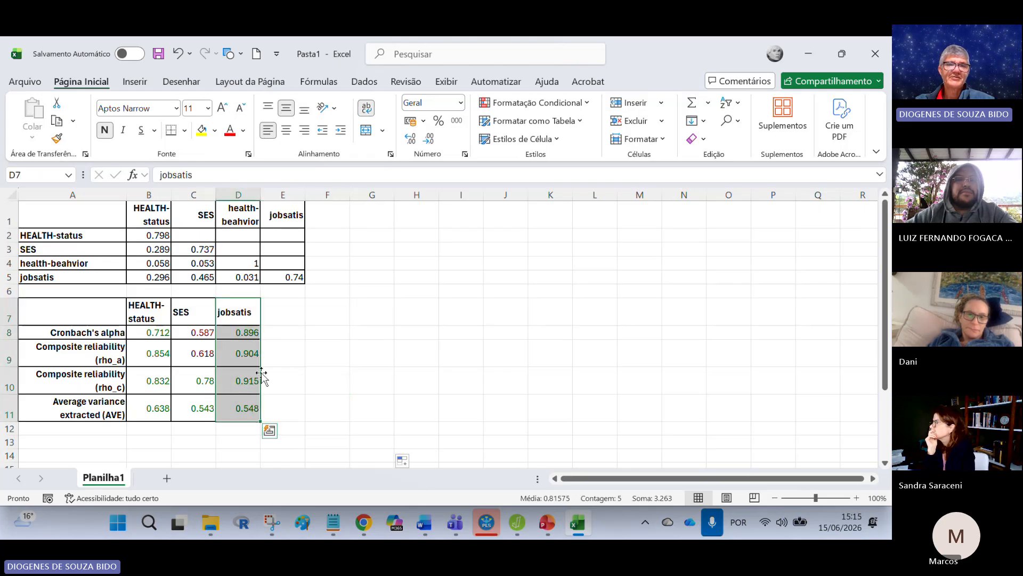
drag(259, 371, 304, 371)
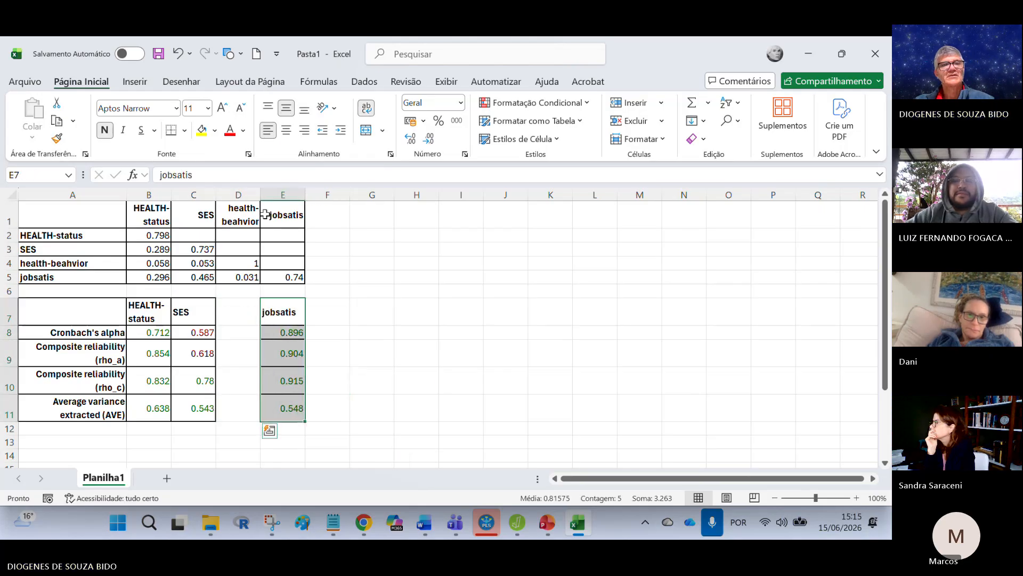
Step: Copy the health-beahvior heading with the blank bordered cell below it to D7:D8, and extend the blank bordered format down to D11
click(249, 222)
drag(244, 221, 240, 233)
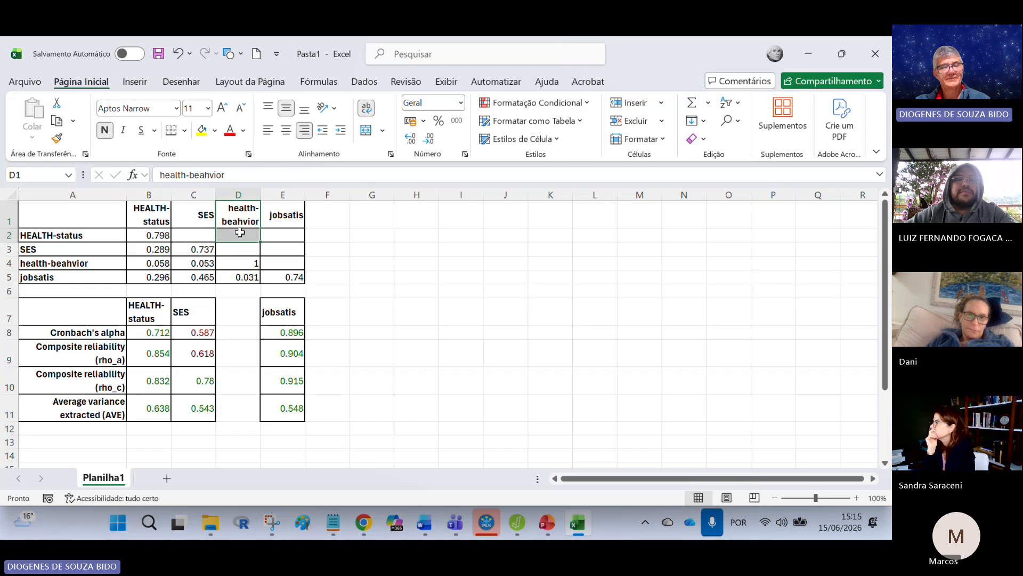
key(ctrl+c)
click(244, 312)
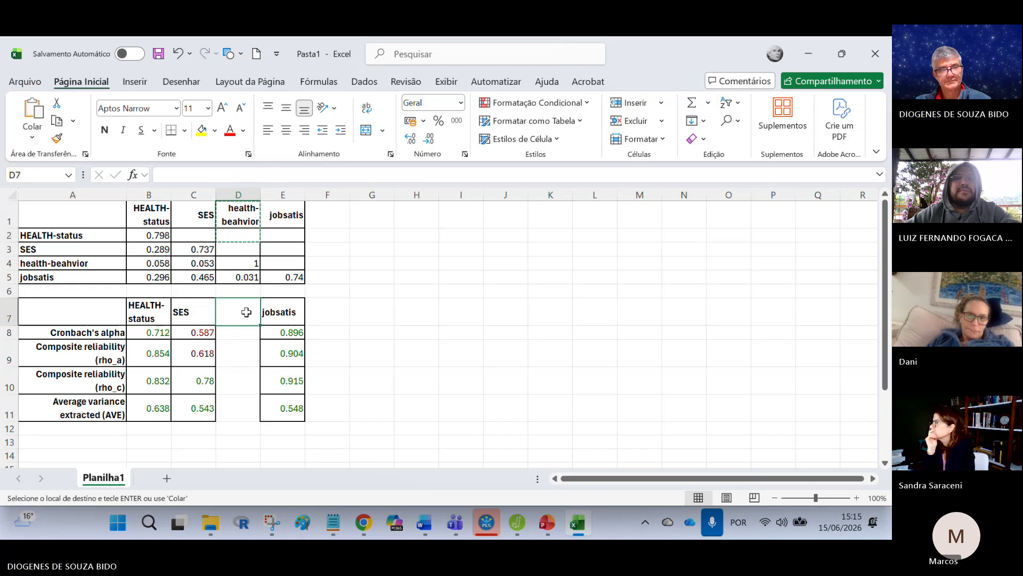
key(ctrl+v)
click(252, 332)
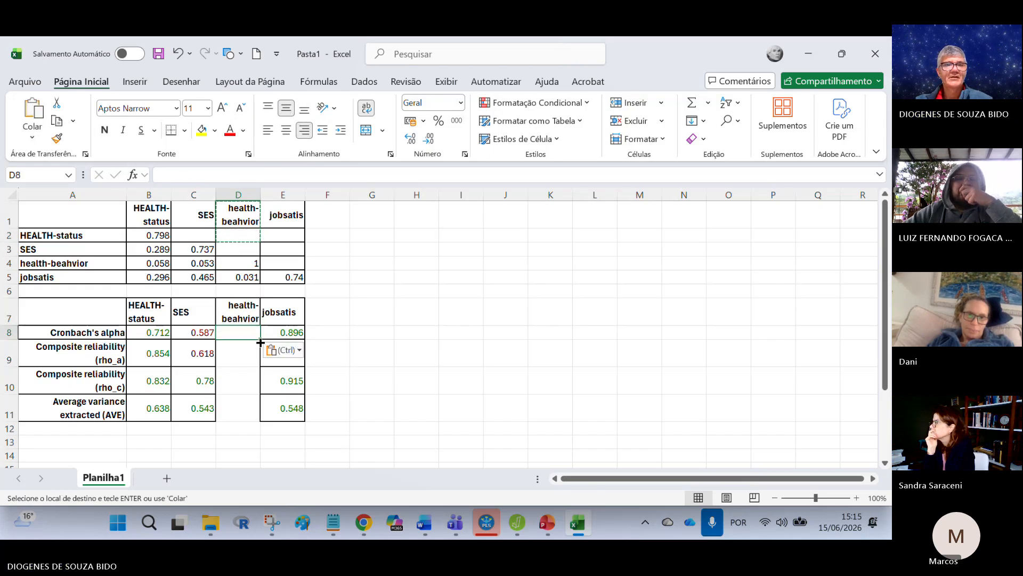
drag(260, 339, 266, 418)
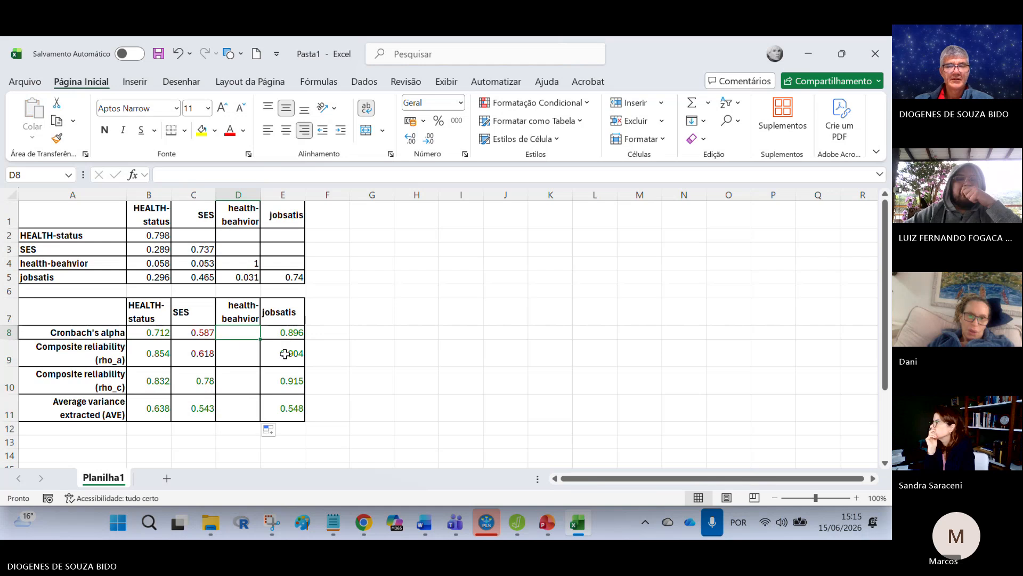
Step: Enter "indicador único" in D8, fill it down to D11, and center these cells horizontally
text(indicador)
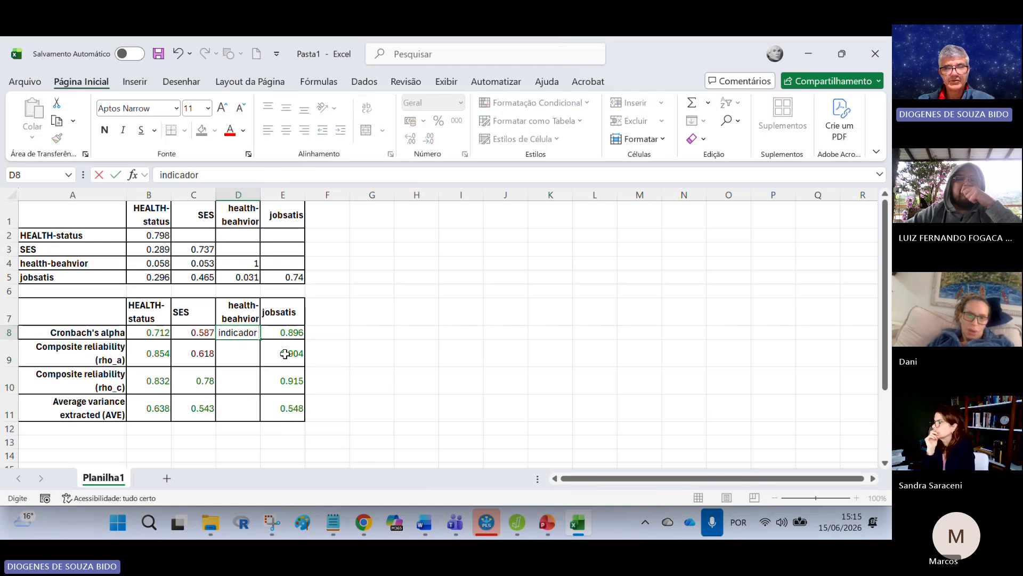
text(único)
key(Return)
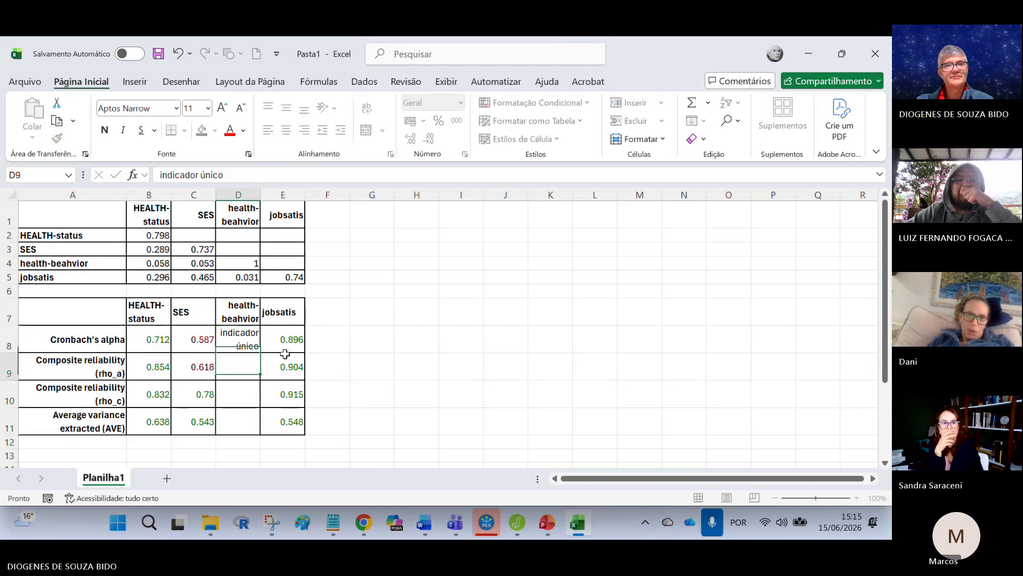
click(252, 345)
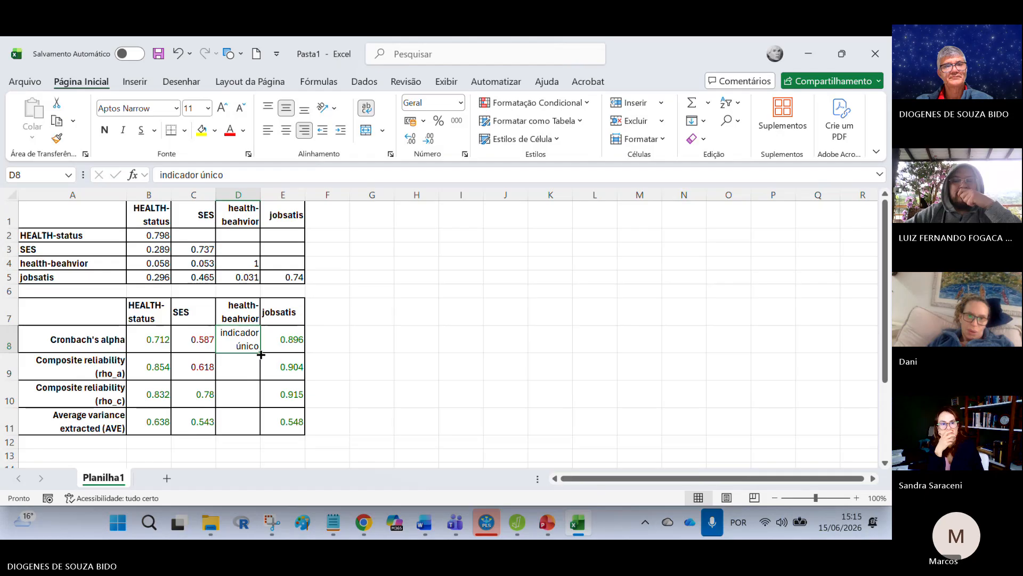
drag(260, 354, 261, 426)
click(495, 392)
drag(245, 333, 247, 432)
click(286, 130)
click(436, 345)
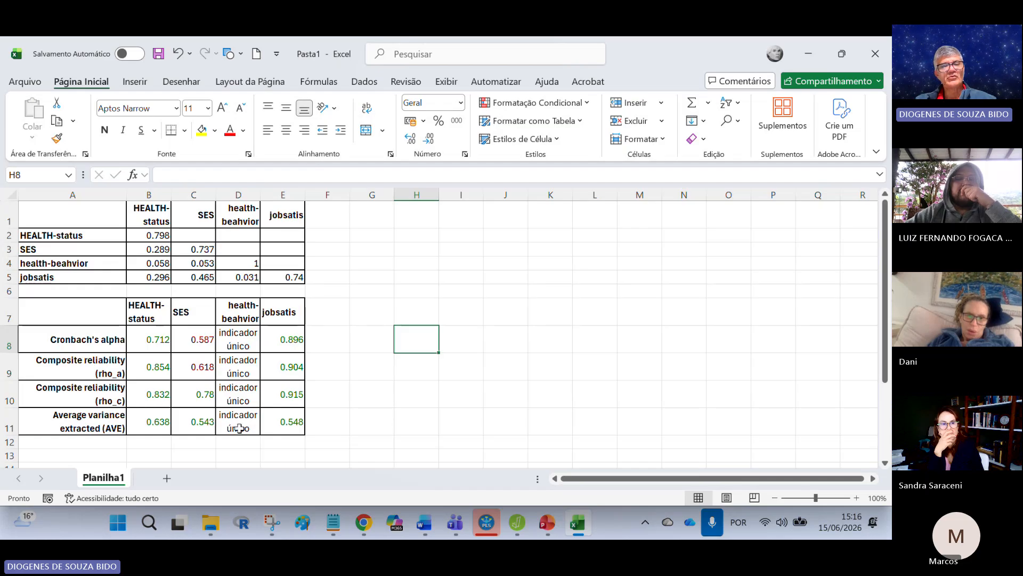
Step: Center the contents of columns B to E horizontally
click(474, 303)
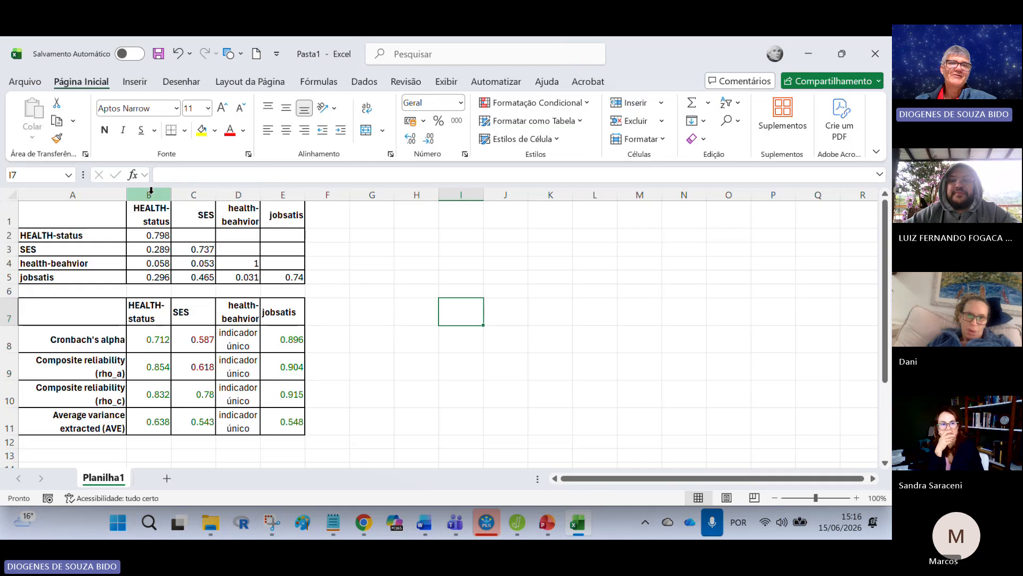
drag(151, 190, 282, 195)
click(287, 129)
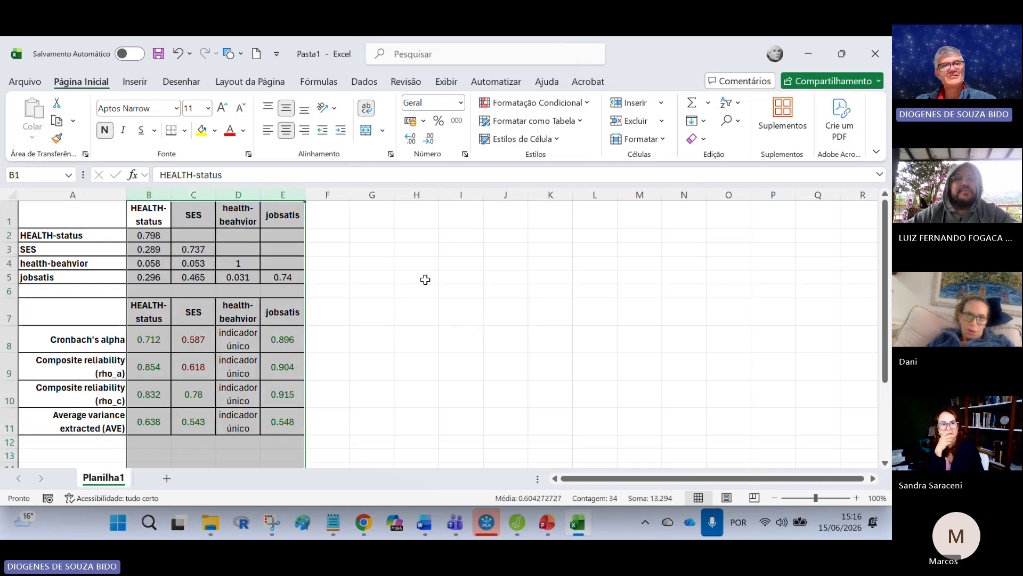
click(424, 279)
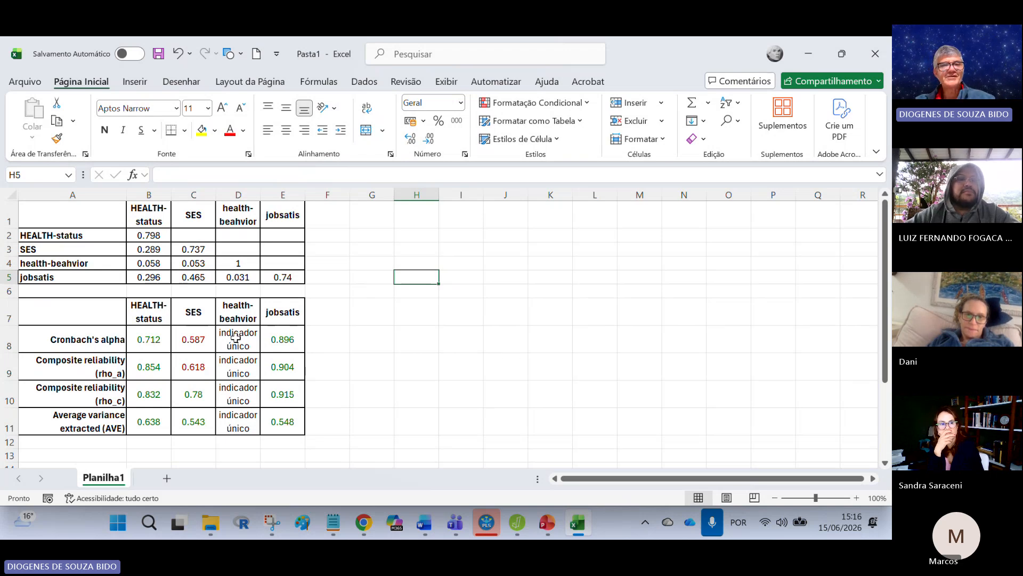
drag(235, 338, 252, 419)
click(488, 411)
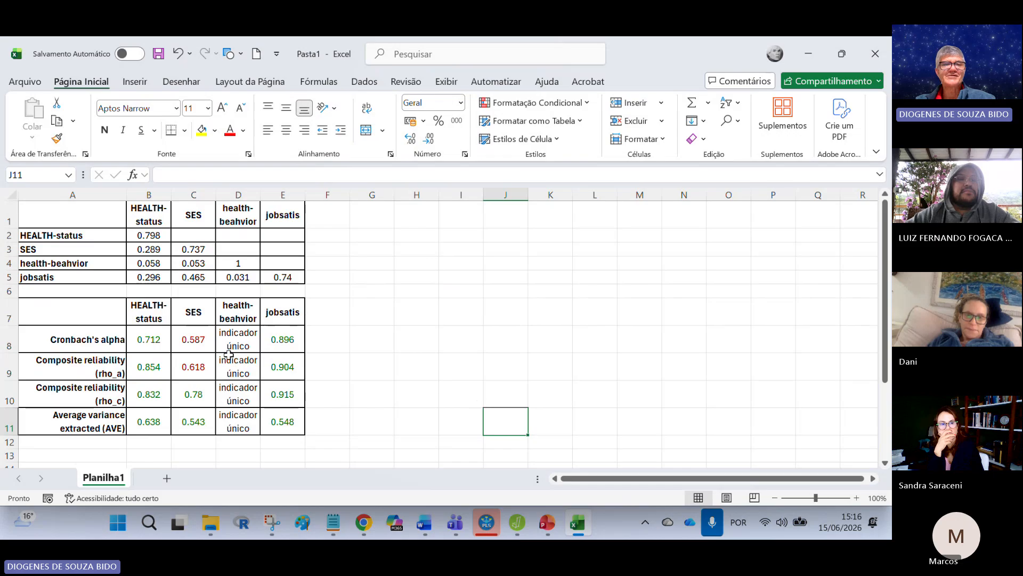
Step: Format the Fornell-Larcker values in B2:E5 to show three decimal places
drag(154, 235, 283, 276)
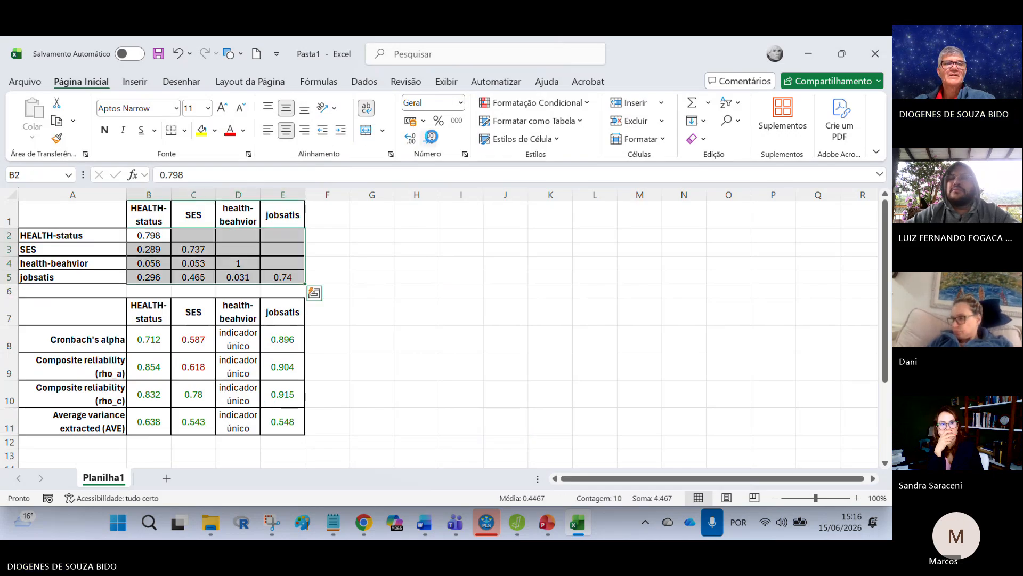
click(410, 139)
click(410, 139)
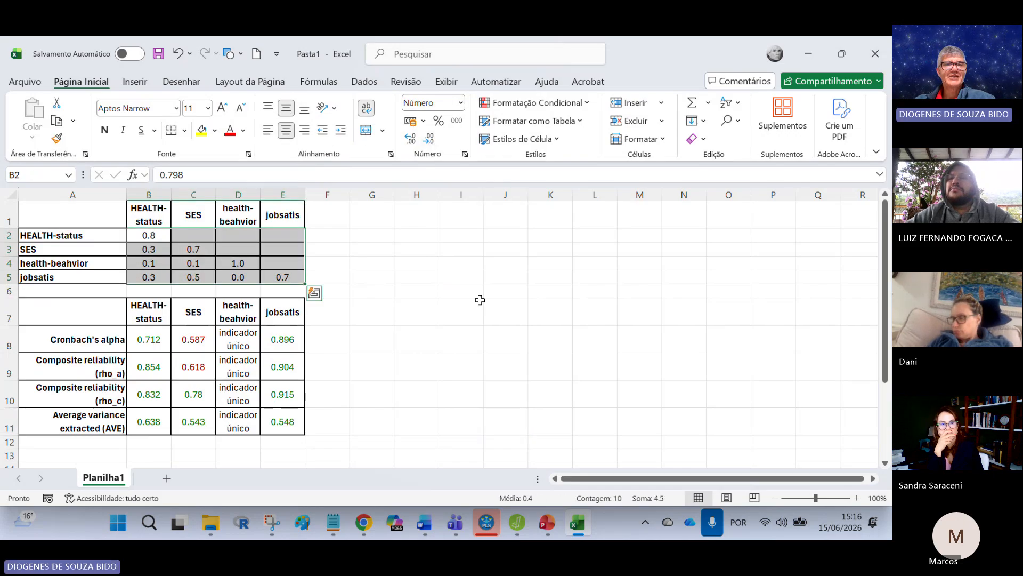
click(410, 139)
click(411, 139)
click(461, 311)
Step: Switch to SmartPLS and copy the discriminant validity cross loadings table for Excel
scroll(89, 425, down, 2)
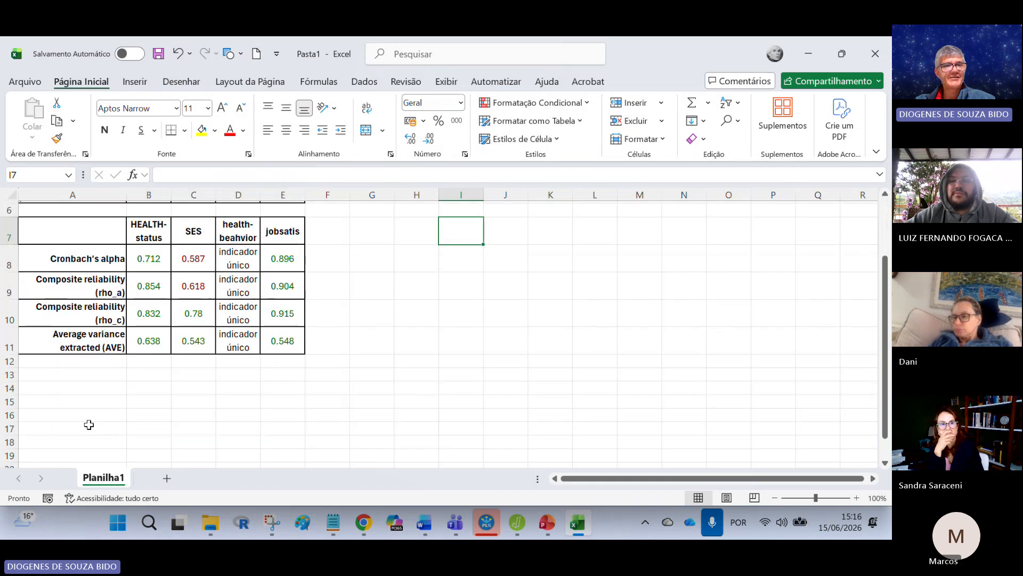
click(509, 386)
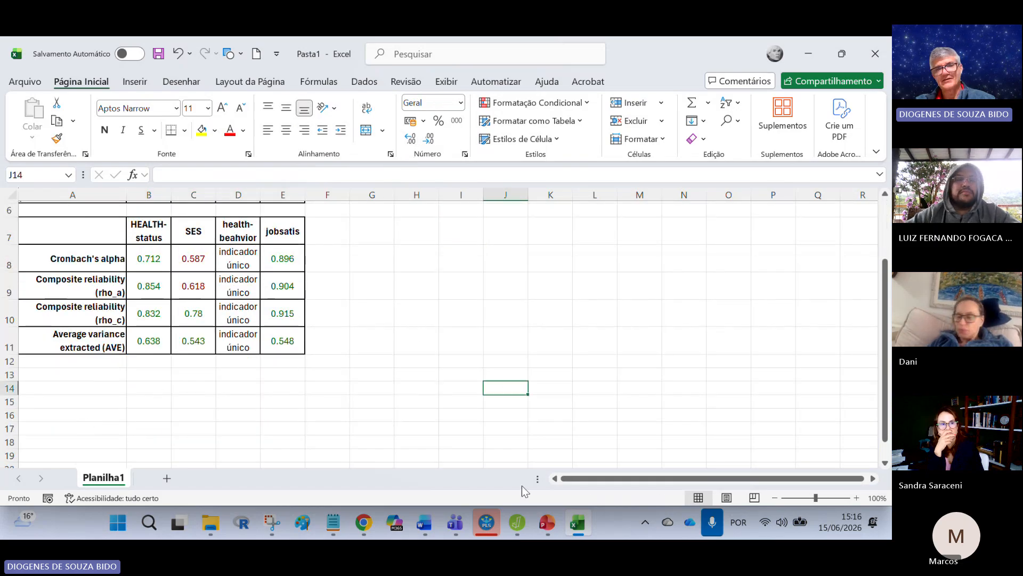
click(486, 522)
scroll(96, 389, down, 4)
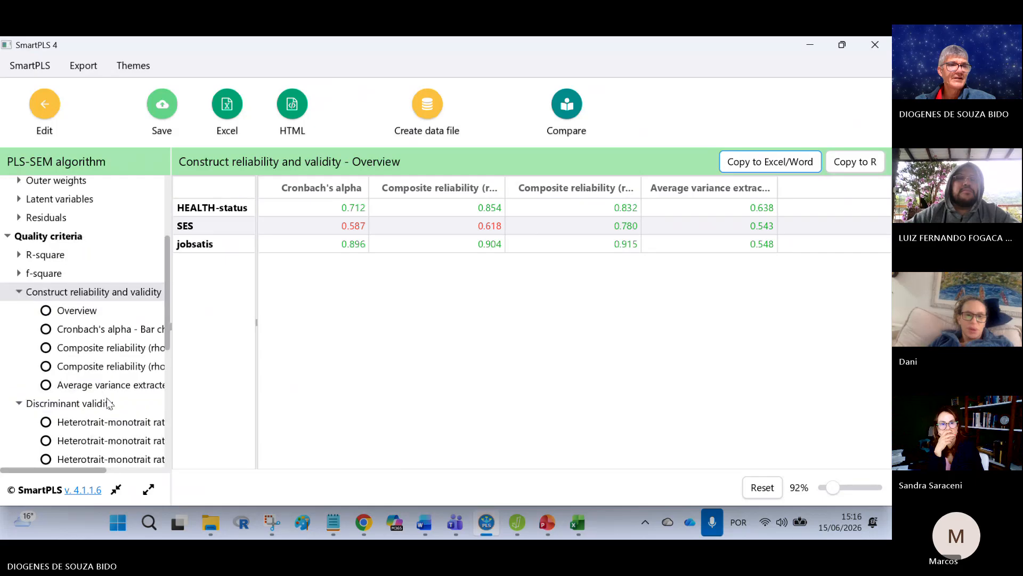
click(101, 384)
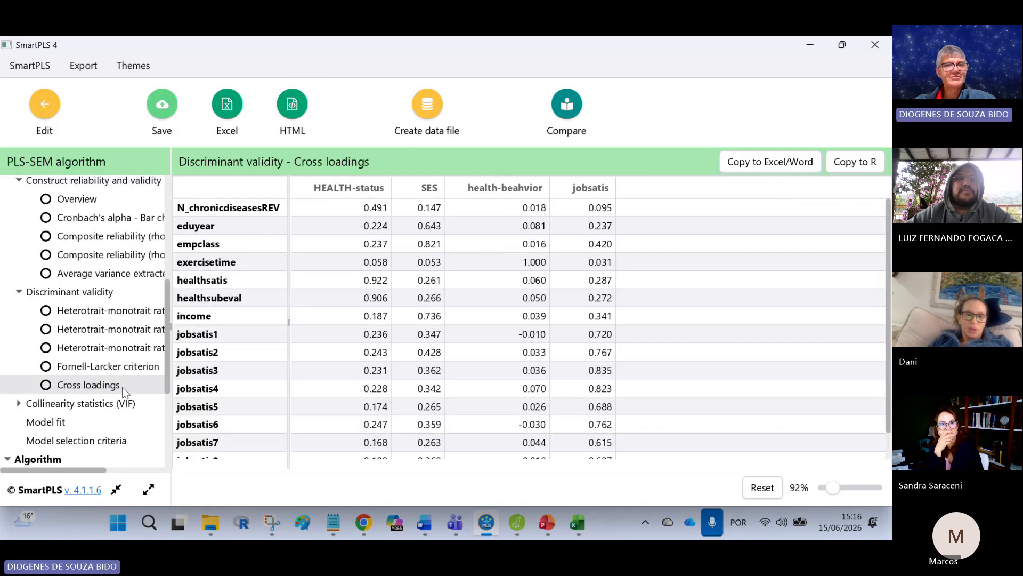
click(767, 161)
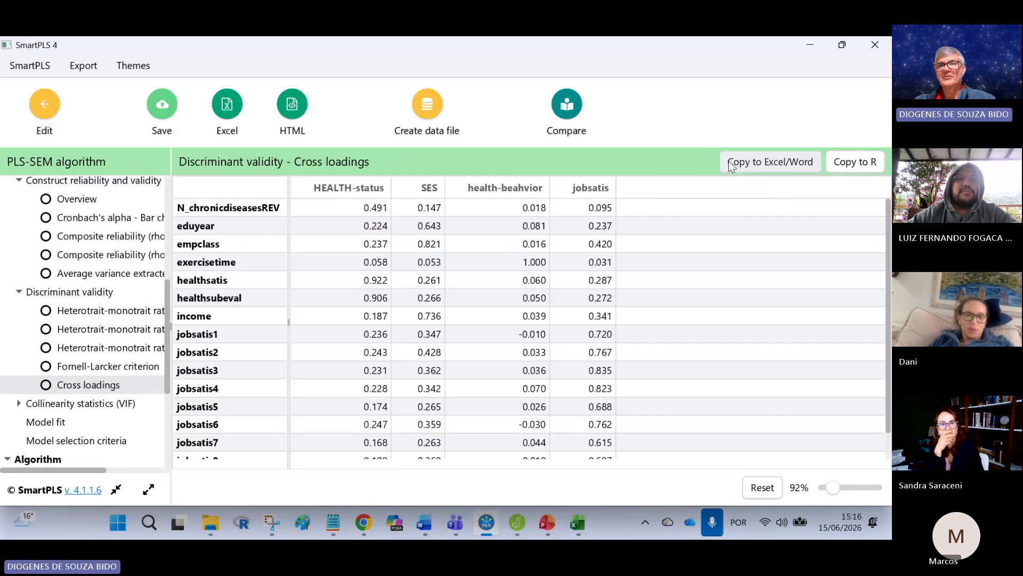
Step: Return to Excel and paste the cross loadings table at cell A13, below the reliability table
click(577, 523)
scroll(98, 368, down, 2)
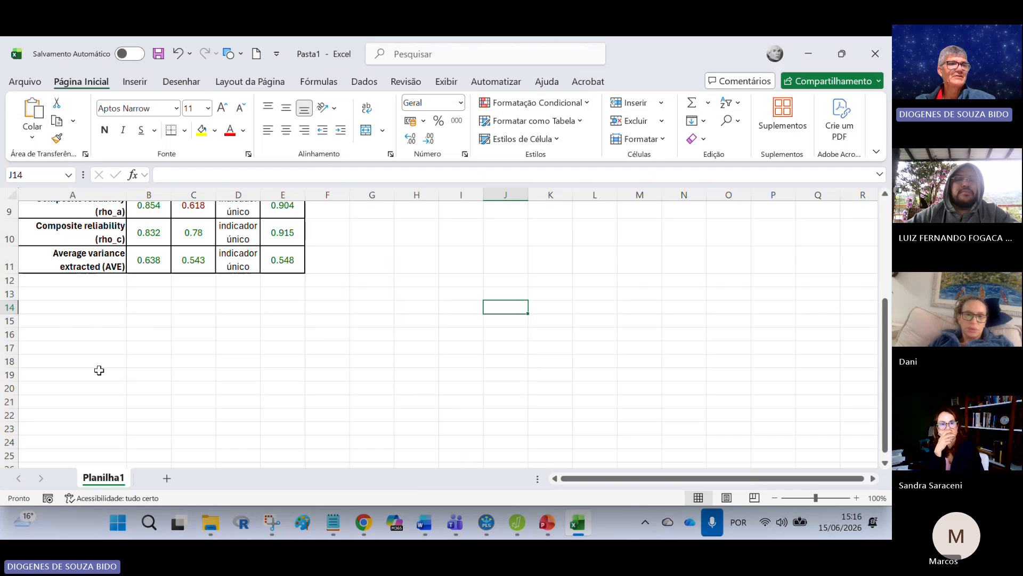
click(64, 292)
click(33, 112)
click(412, 333)
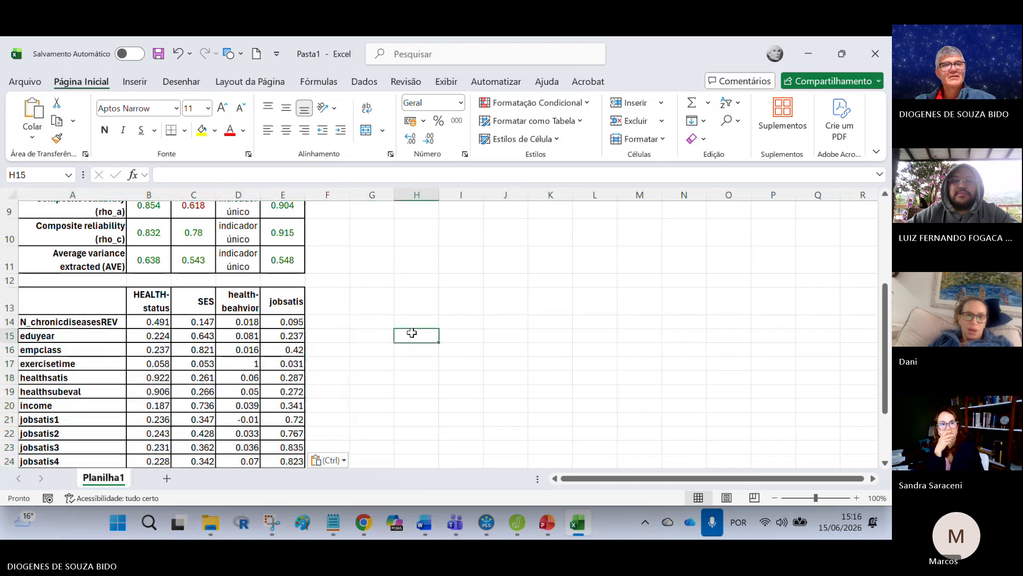
scroll(111, 404, up, 3)
scroll(221, 362, down, 4)
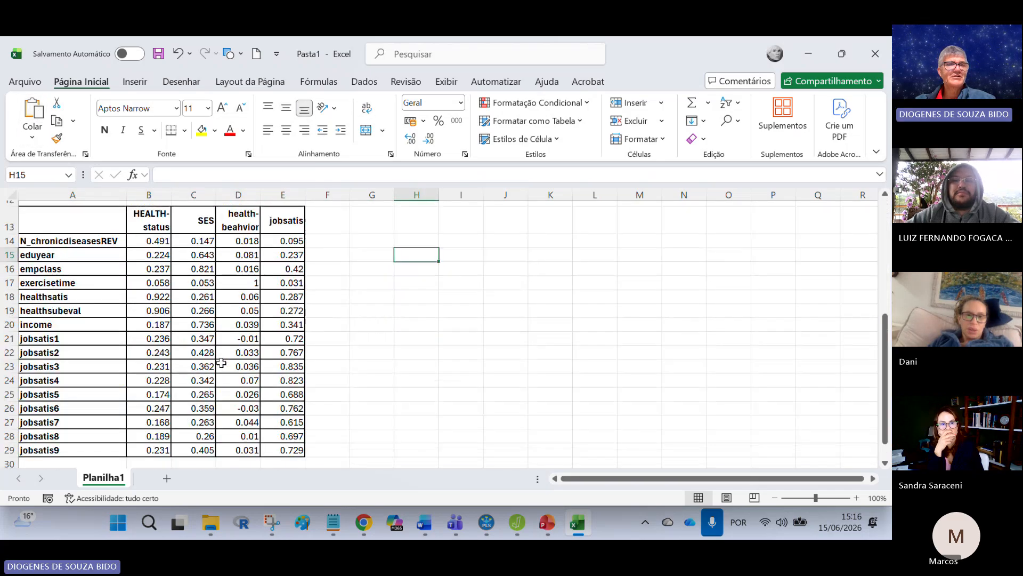
Step: Center the cross loadings table's cells B13:E29 and show the values in B14:E29 with three decimal places
mouse_move(159, 220)
mouse_down()
mouse_move(263, 240)
mouse_move(283, 425)
mouse_move(285, 382)
mouse_up()
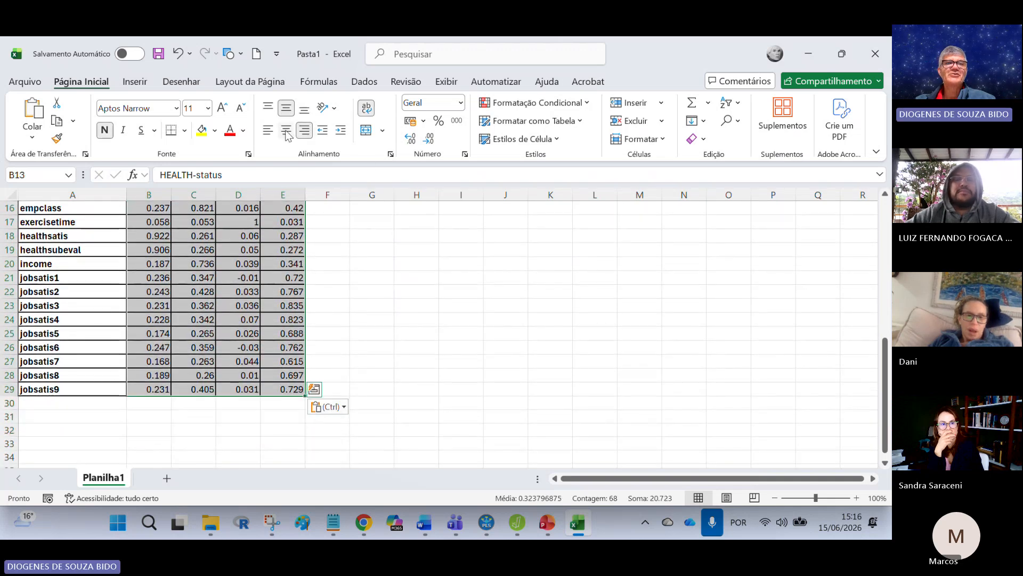
scroll(445, 293, up, 3)
click(447, 293)
drag(148, 359, 269, 417)
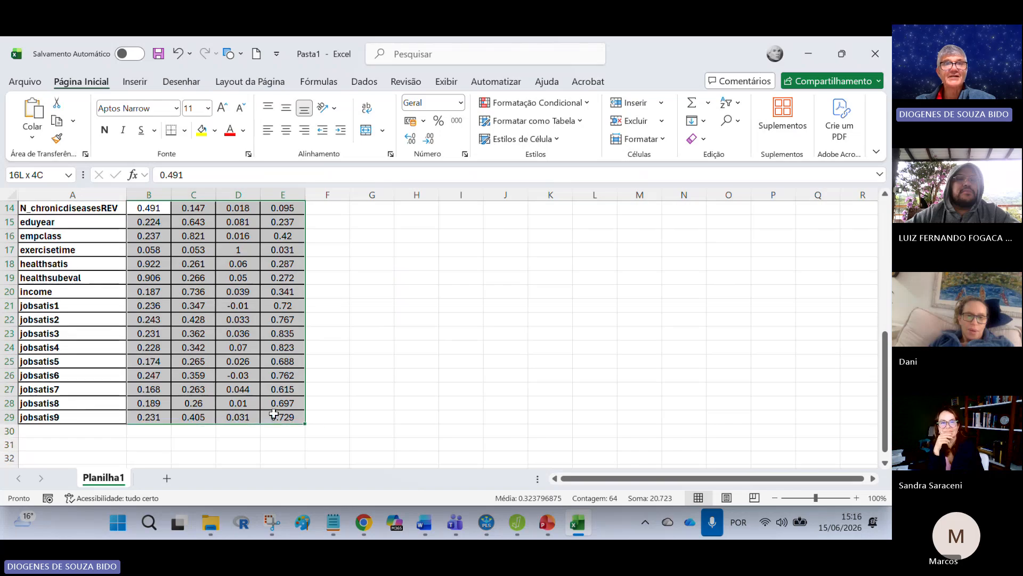
click(429, 140)
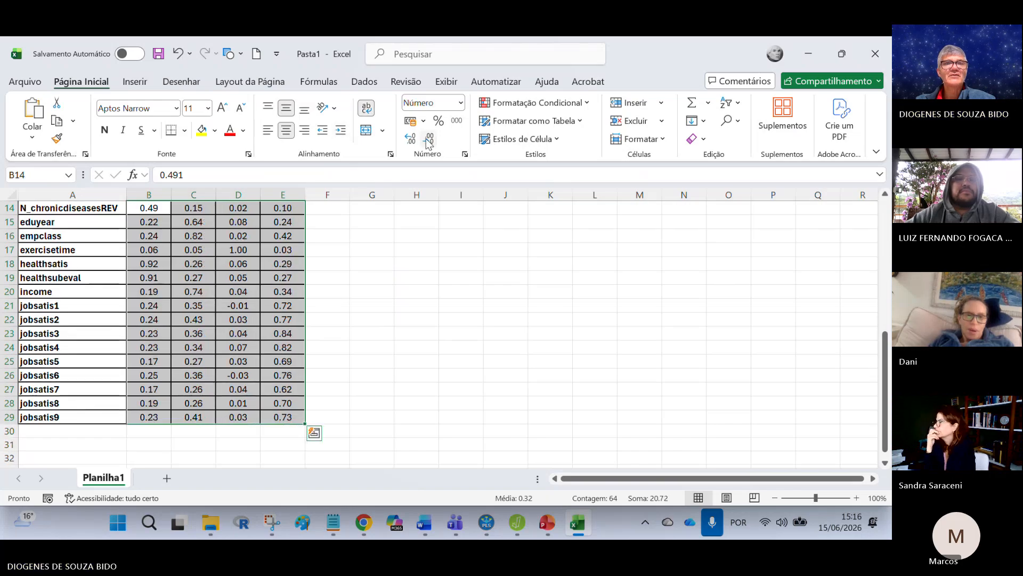
click(411, 140)
Step: Make B2 bold, size 12, with yellow fill, and copy that format to the other diagonal cells C3, D4 and E5
scroll(475, 276, up, 5)
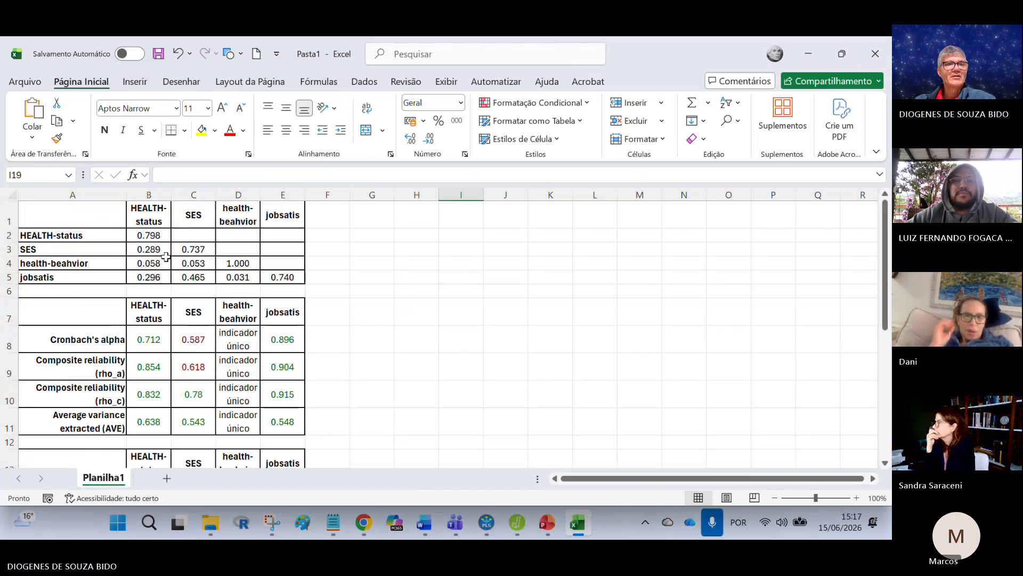
click(150, 235)
click(104, 129)
click(201, 129)
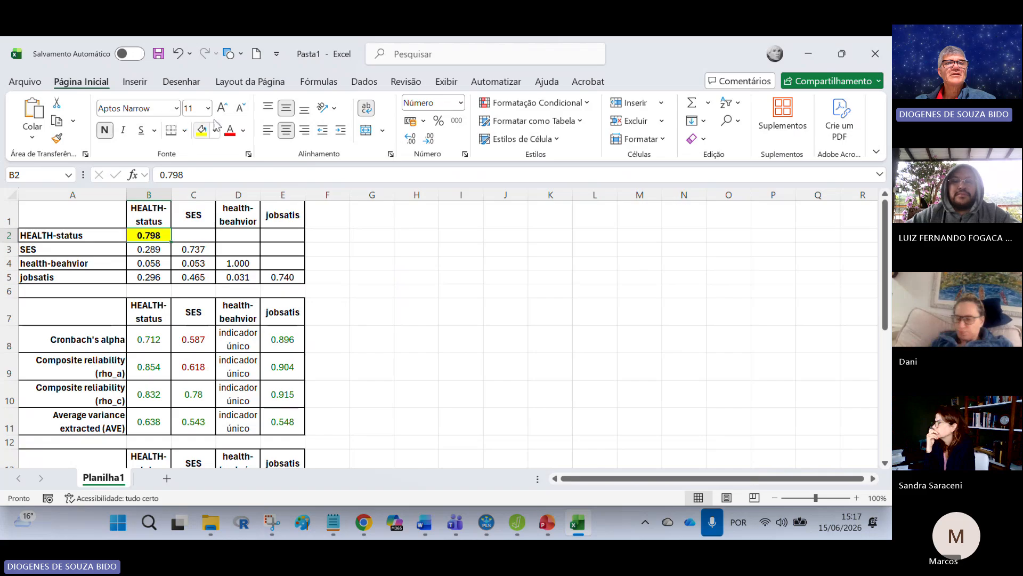
click(56, 138)
click(193, 250)
click(237, 266)
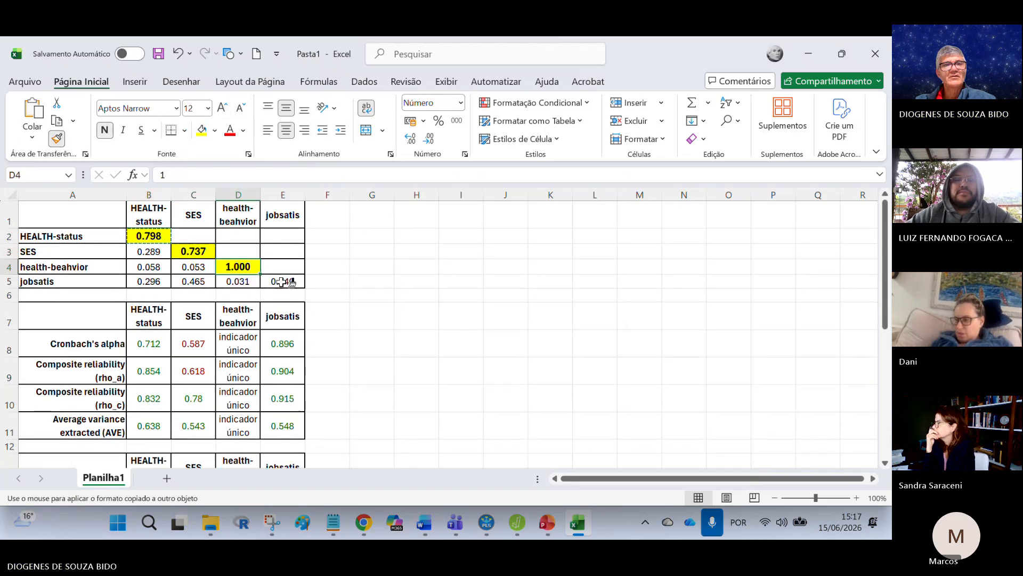
click(282, 281)
Step: Copy the yellow highlight format to the HEALTH-status loadings in B14 and B18:B19 and the SES loadings in C15:C16 and C20
scroll(319, 278, down, 3)
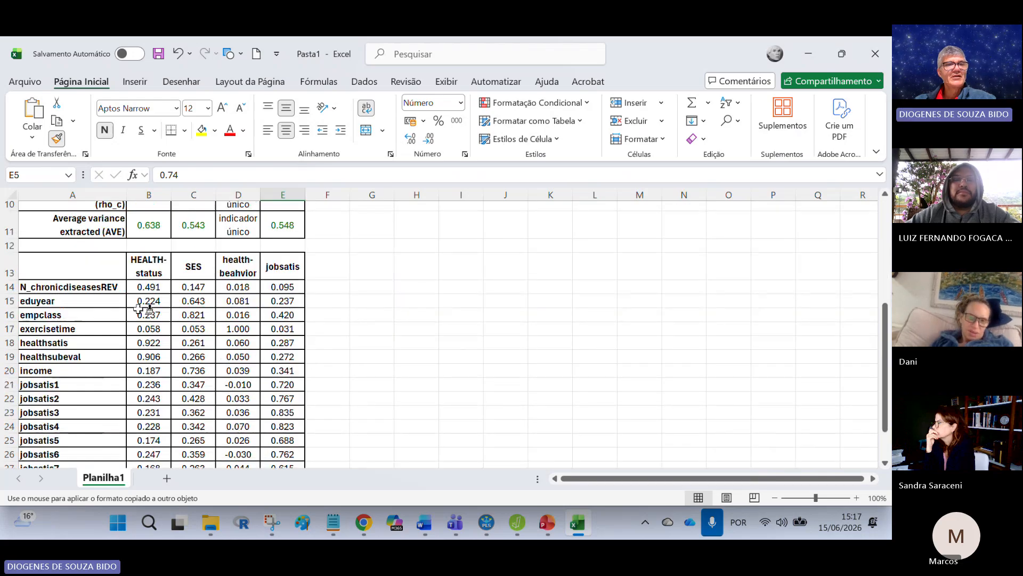
click(155, 342)
drag(153, 343, 160, 356)
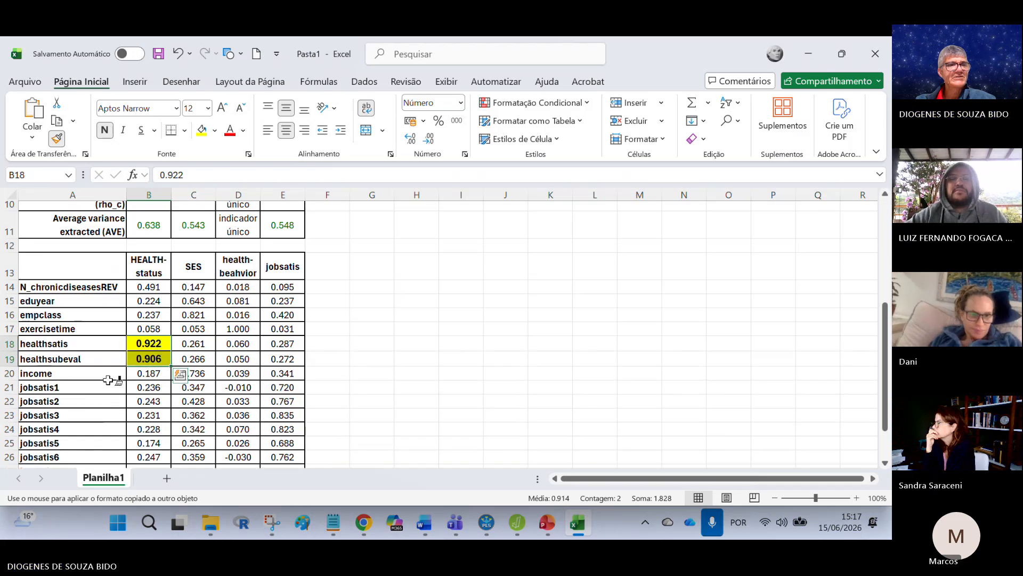
click(155, 287)
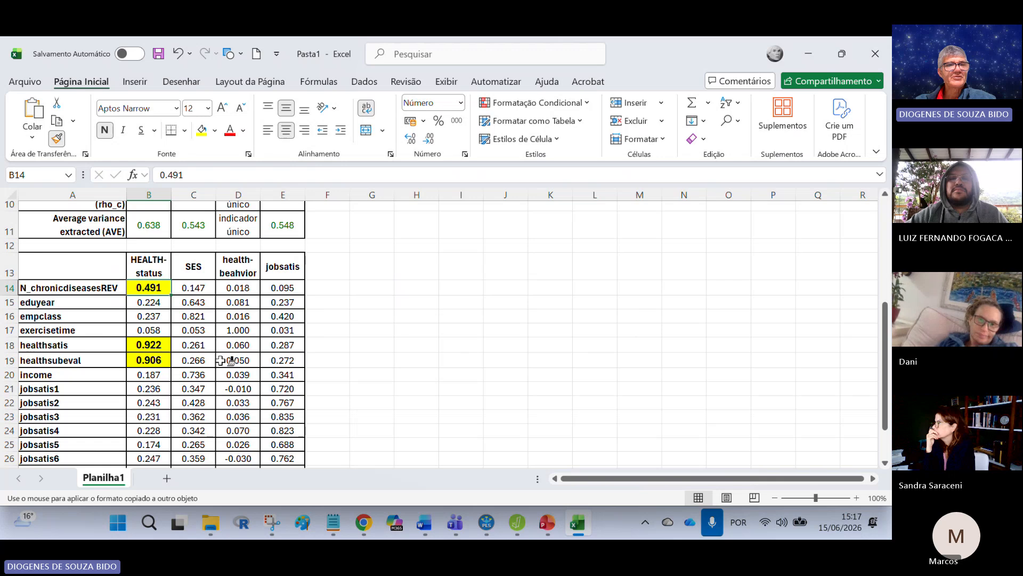
drag(203, 303, 198, 319)
click(193, 378)
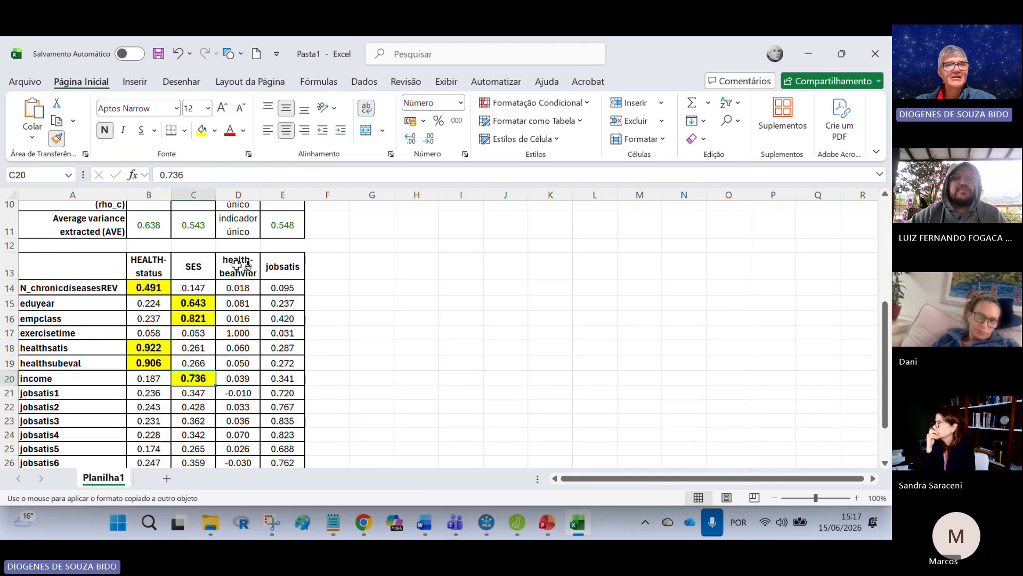
Step: Copy the same highlight format to the exercisetime loading in D17 and the jobsatis loadings in E21:E29, ending the format copying
click(244, 333)
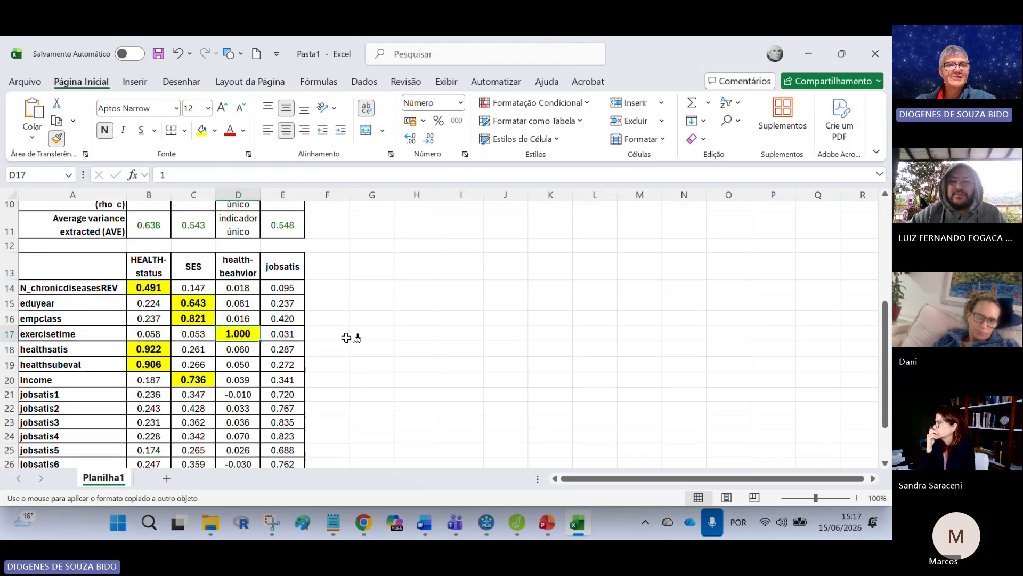
scroll(348, 342, down, 3)
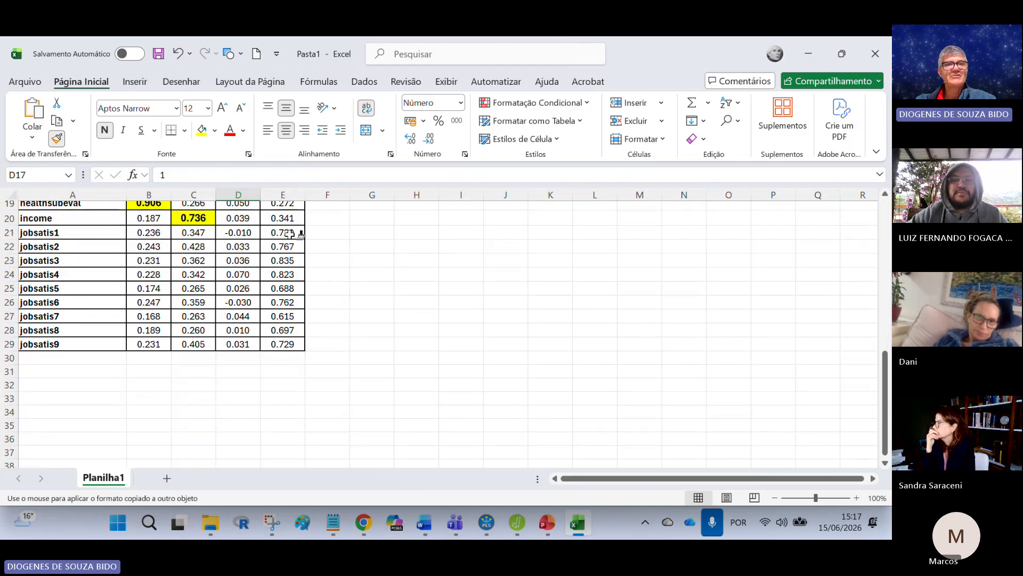
drag(295, 233, 302, 345)
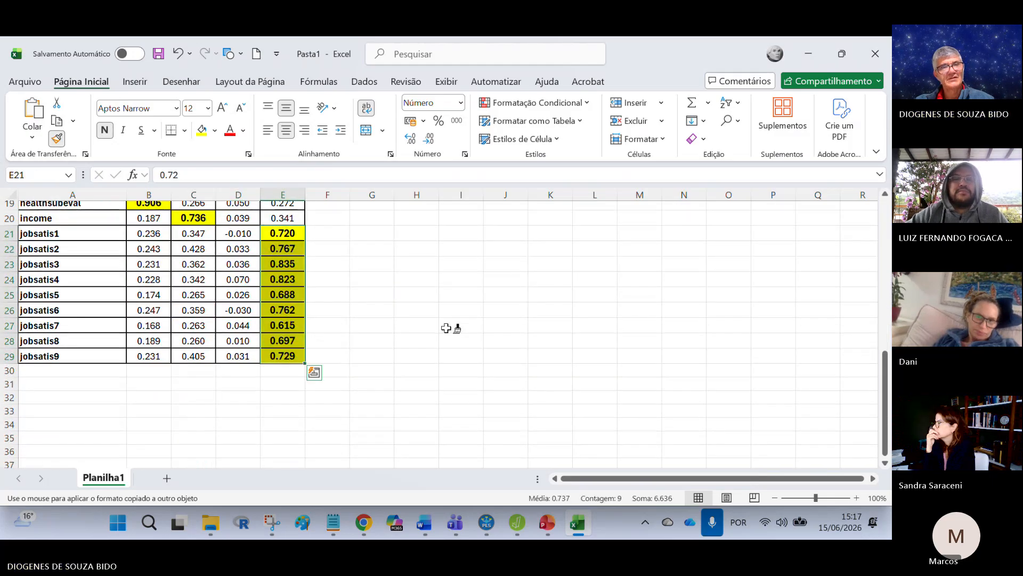
key(Escape)
click(446, 328)
scroll(503, 331, up, 4)
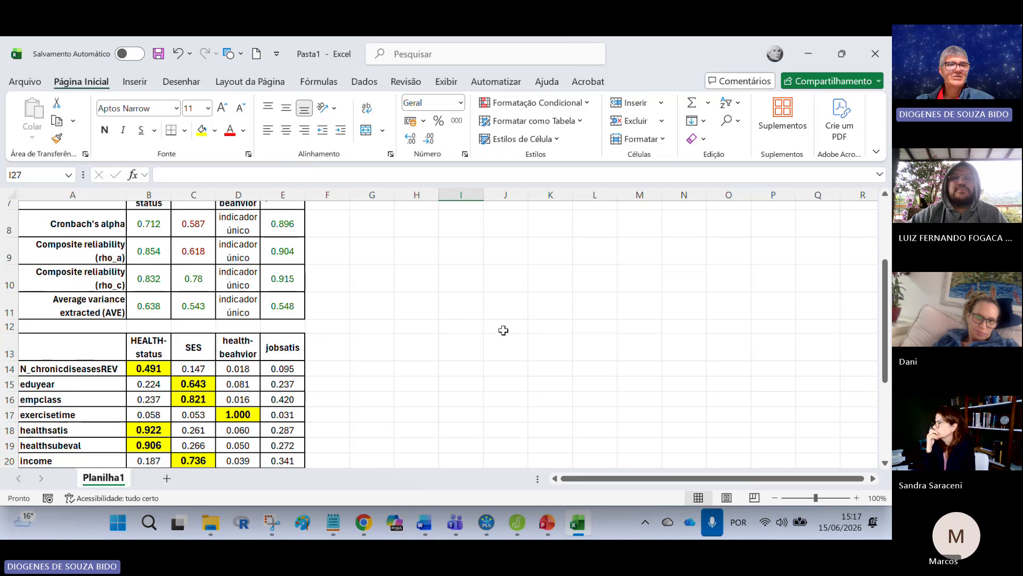
Step: Insert six blank rows in the cross loadings table between N_chronicdiseasesREV and eduyear
scroll(503, 330, down, 1)
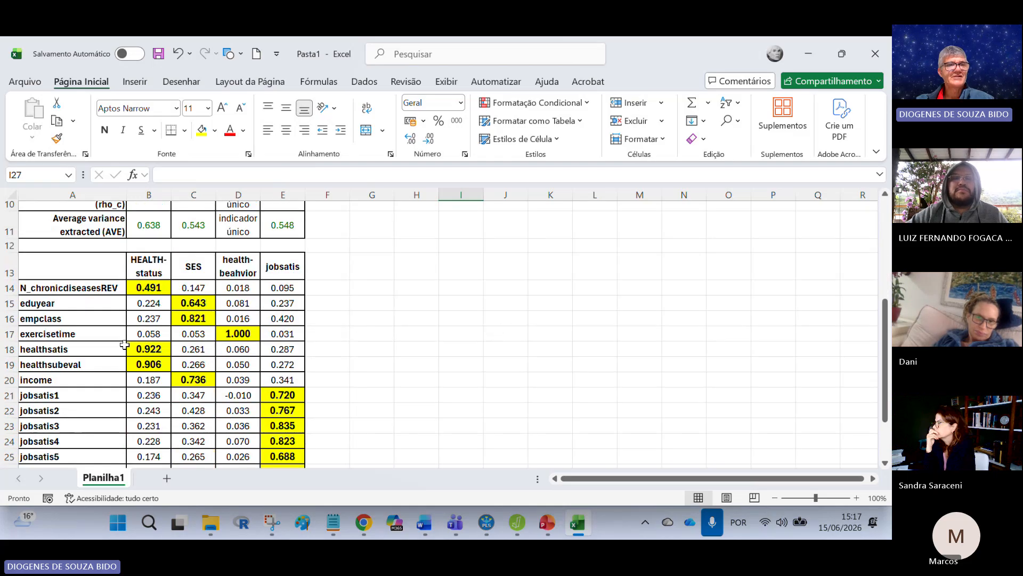
drag(3, 303, 5, 379)
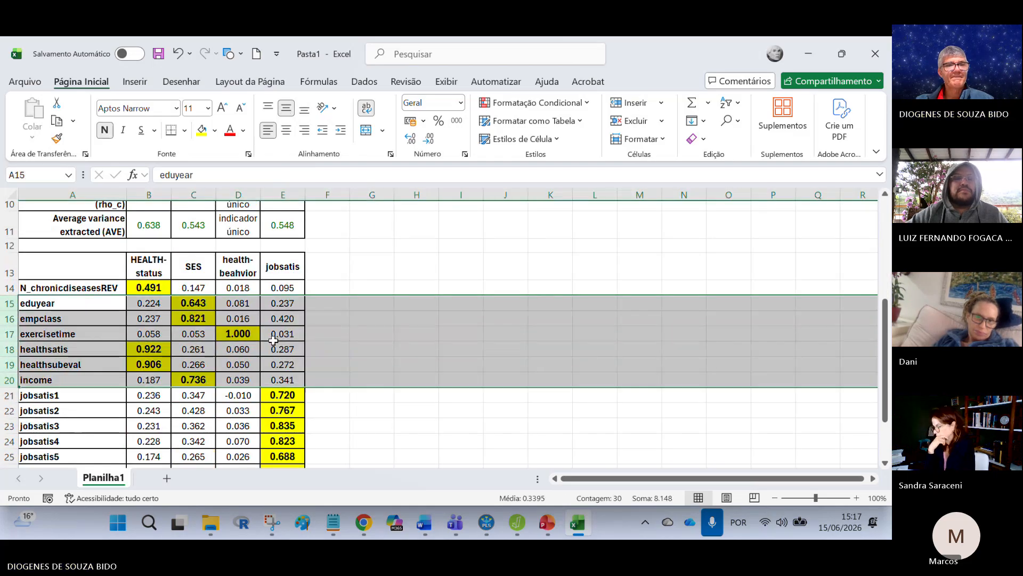
right_click(361, 336)
click(423, 197)
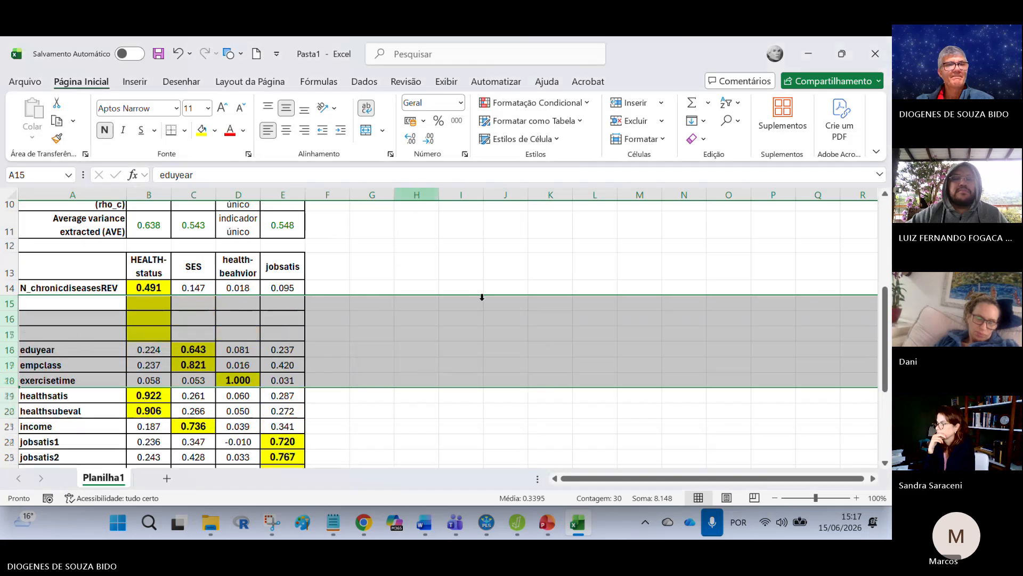
click(461, 303)
Step: Move the healthsatis and healthsubeval rows up to rows 15 and 16, directly below N_chronicdiseasesREV
scroll(156, 334, down, 2)
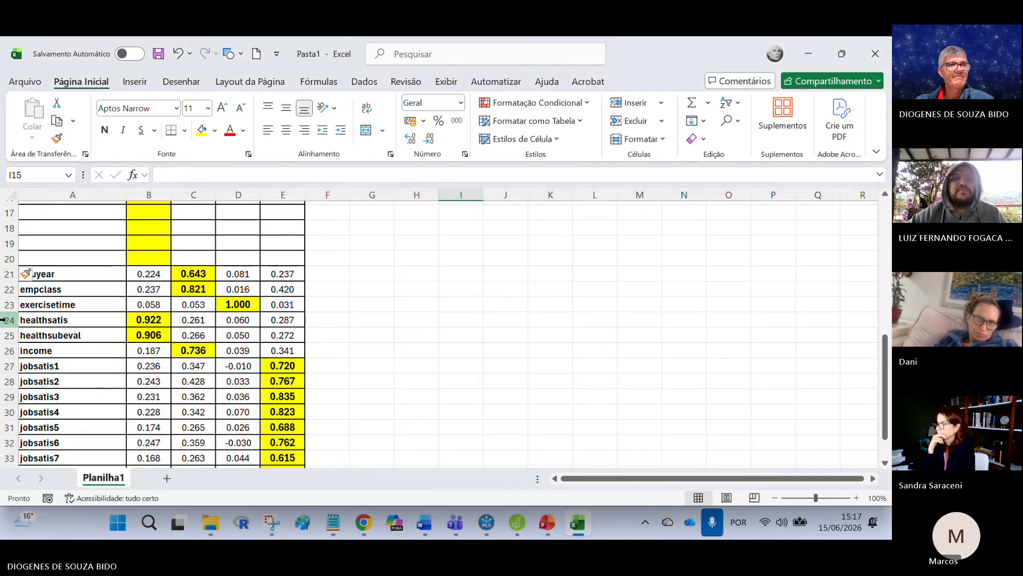
drag(3, 320, 4, 334)
scroll(80, 347, up, 1)
drag(114, 352, 114, 223)
click(506, 298)
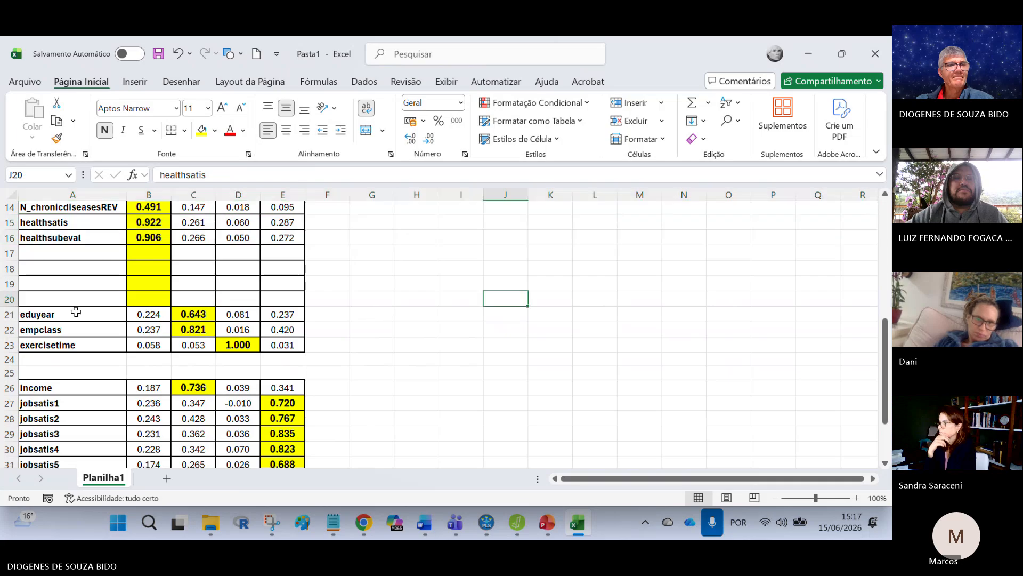
Step: Group the SES indicators by moving eduyear and empclass to rows 17 and 18 and income to row 19
drag(9, 314, 53, 246)
click(47, 308)
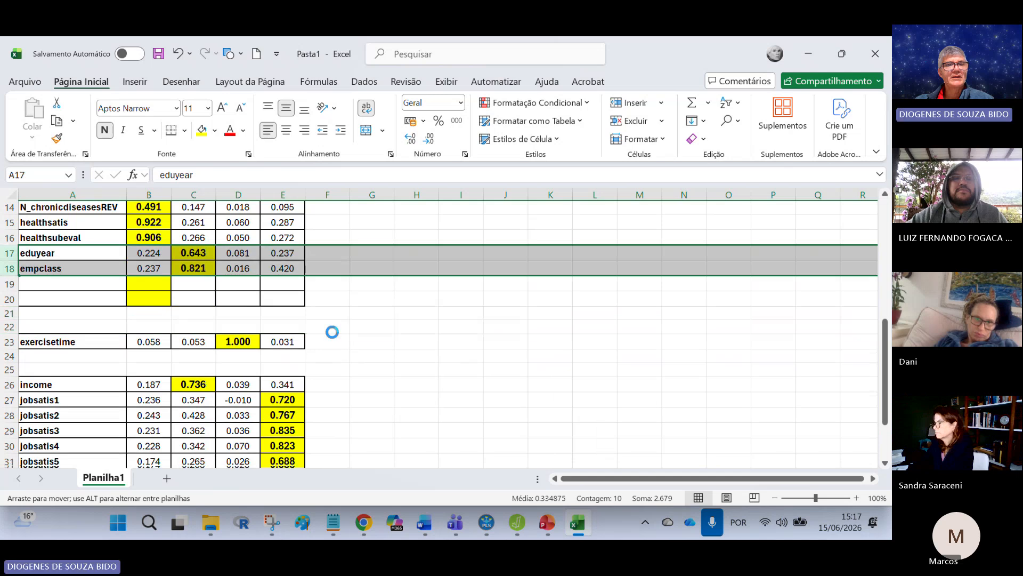
click(9, 385)
drag(43, 377, 52, 285)
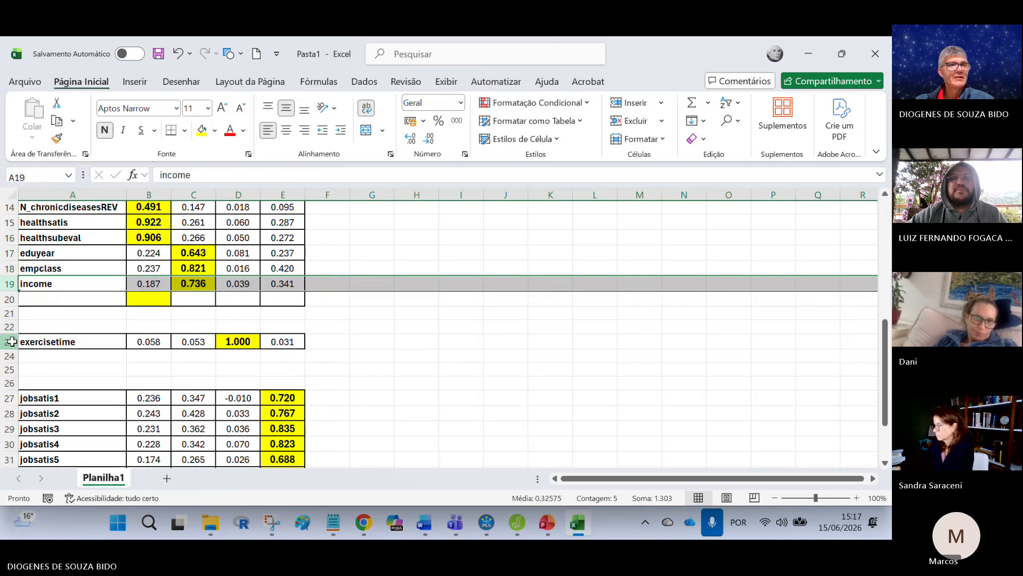
Step: Move the exercisetime row to row 20 and delete the empty rows 21 to 26 above jobsatis1
click(9, 341)
drag(34, 336, 9, 380)
click(192, 367)
right_click(236, 356)
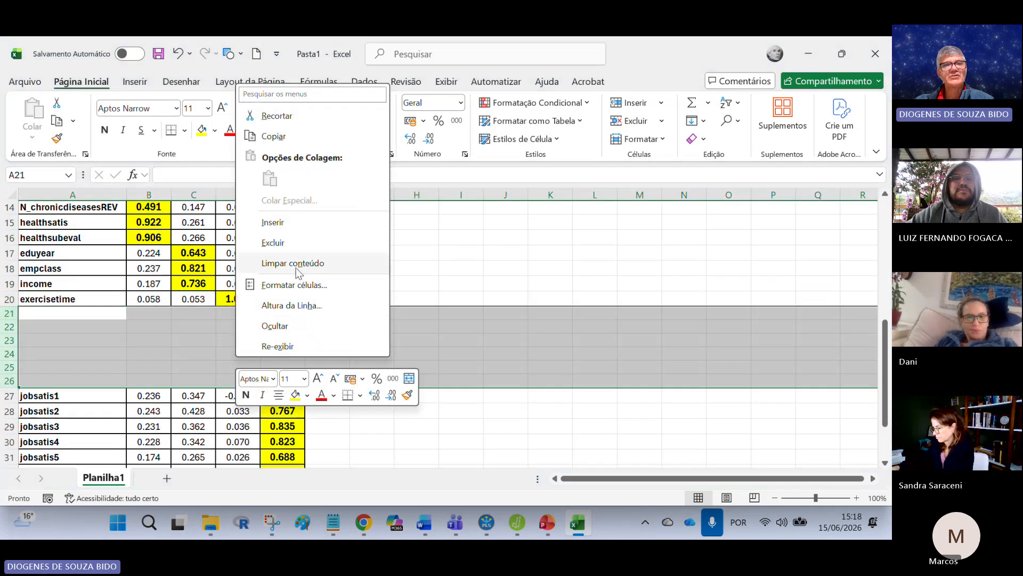
click(291, 244)
click(431, 315)
Step: Delete the Cronbach's alpha and Composite reliability (rho_a) rows from the reliability table
scroll(468, 359, up, 5)
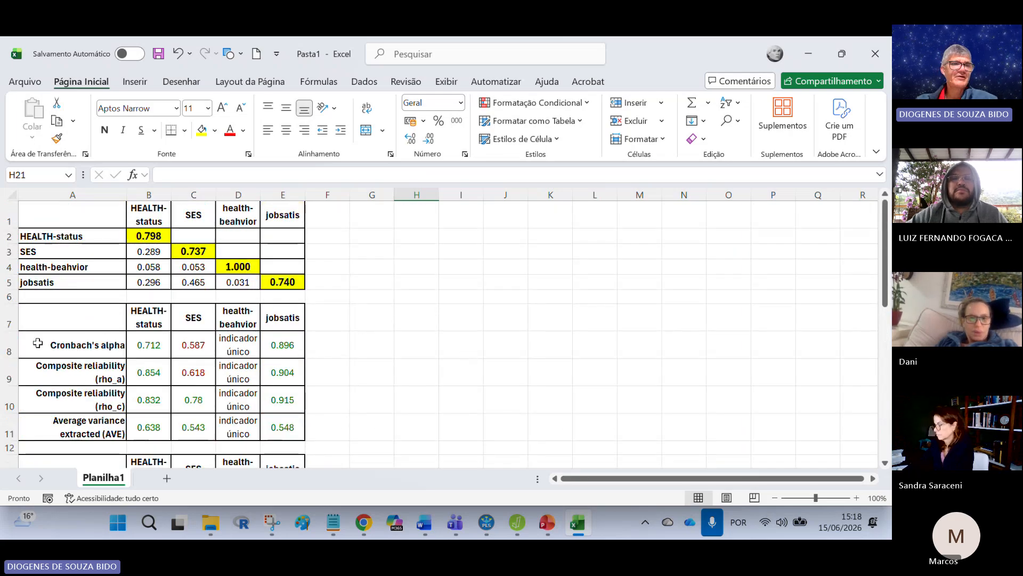
drag(6, 346, 4, 371)
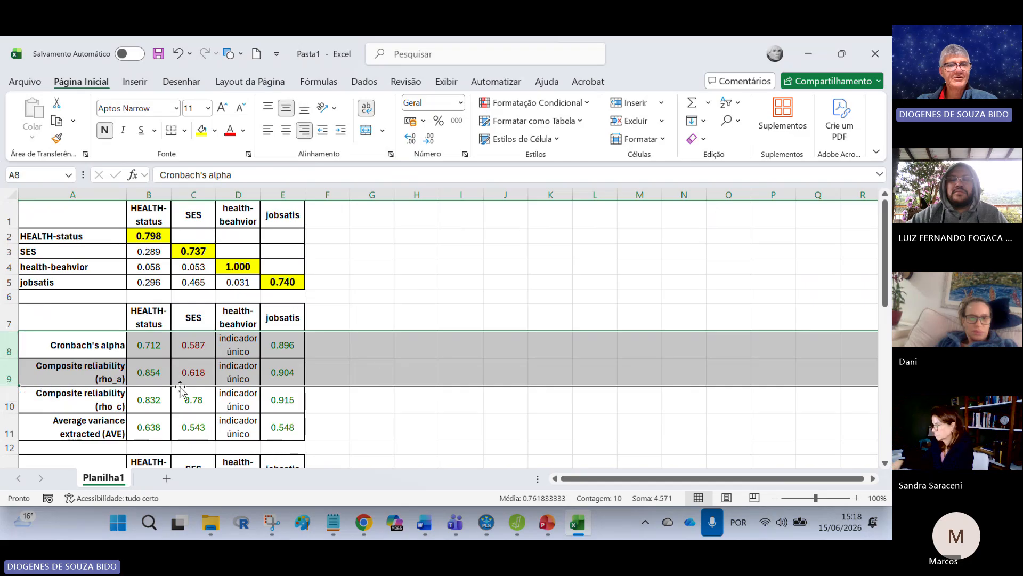
right_click(382, 361)
click(439, 247)
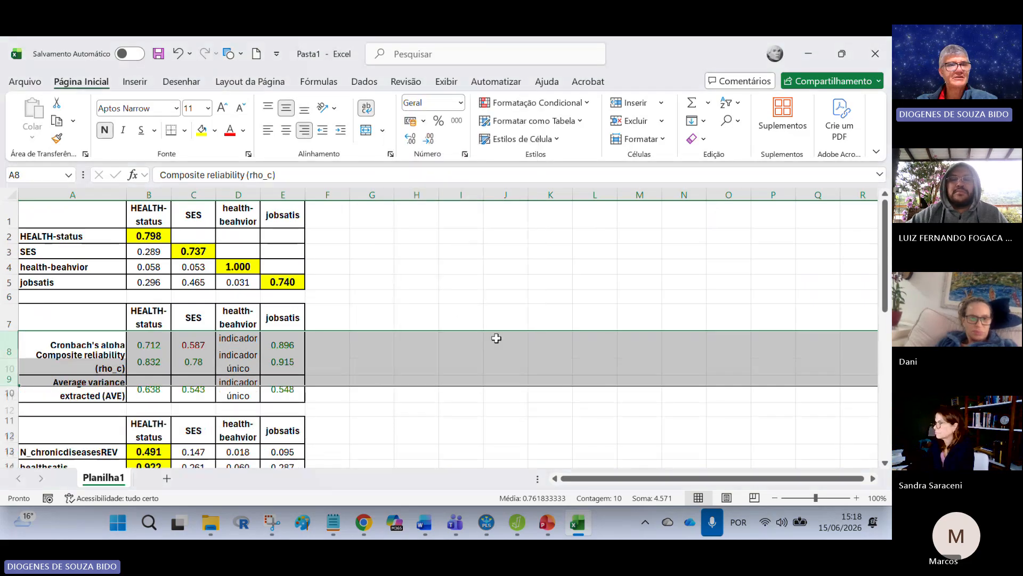
click(505, 345)
Step: Widen column A so the reliability labels fit on one line, and vertically centre the cells of the whole sheet
drag(127, 195, 172, 189)
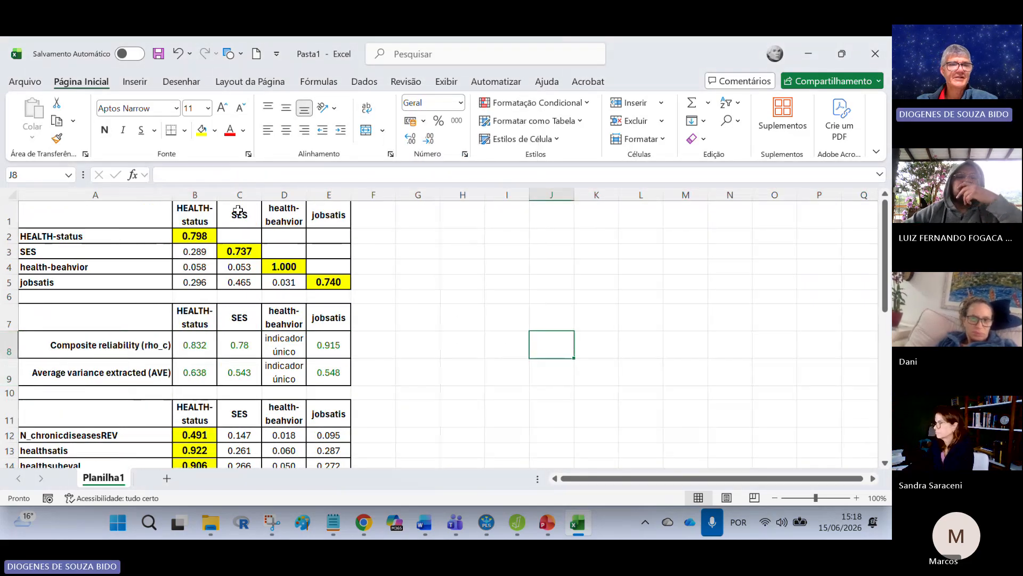
click(5, 189)
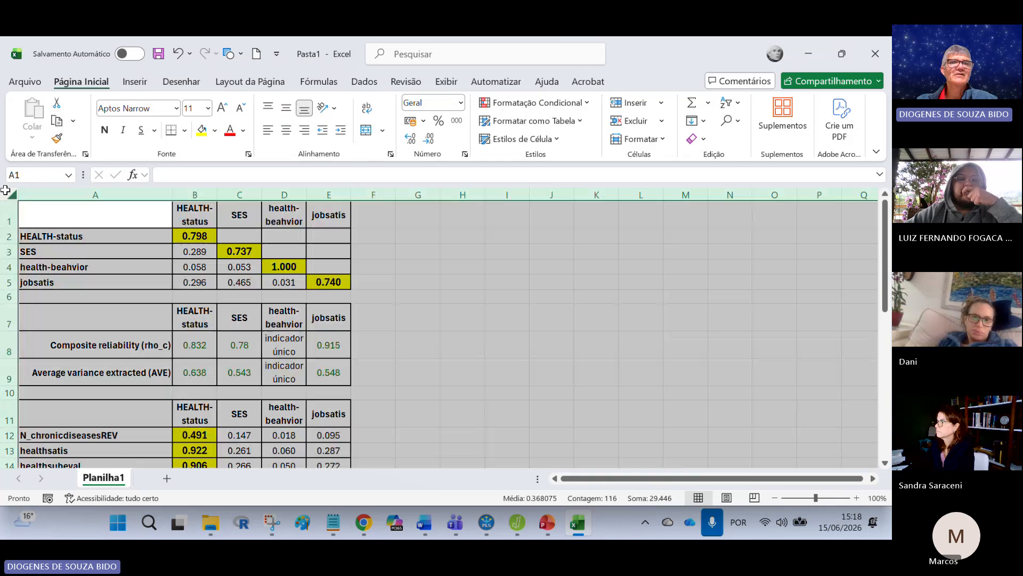
click(287, 110)
click(287, 109)
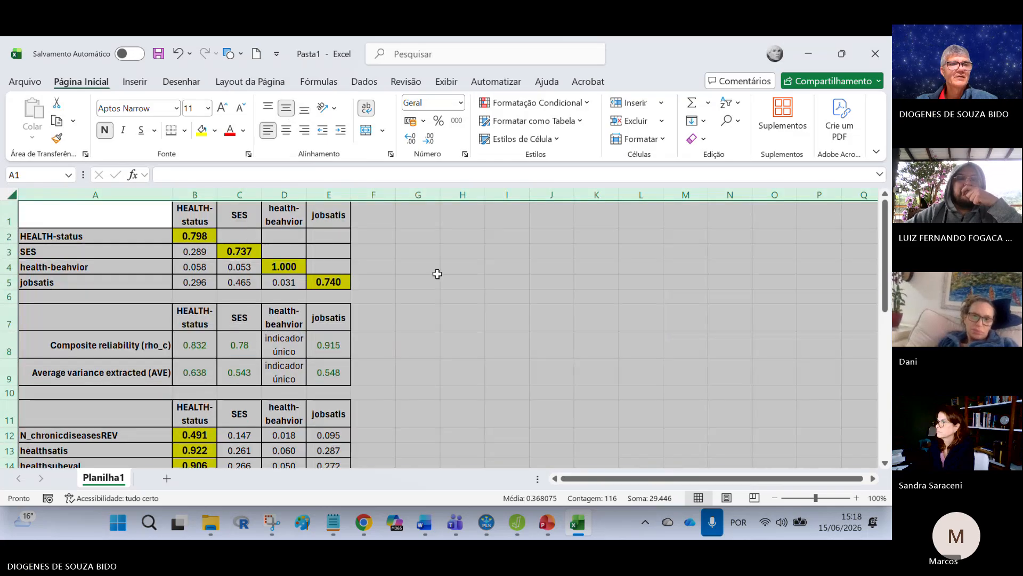
click(433, 271)
Step: Make rows 8 and 9 more compact and reduce the font of the "indicador único" cells D8:D9 so their two lines fit
mouse_move(5, 351)
mouse_down()
mouse_move(5, 373)
mouse_move(5, 348)
mouse_up()
click(469, 386)
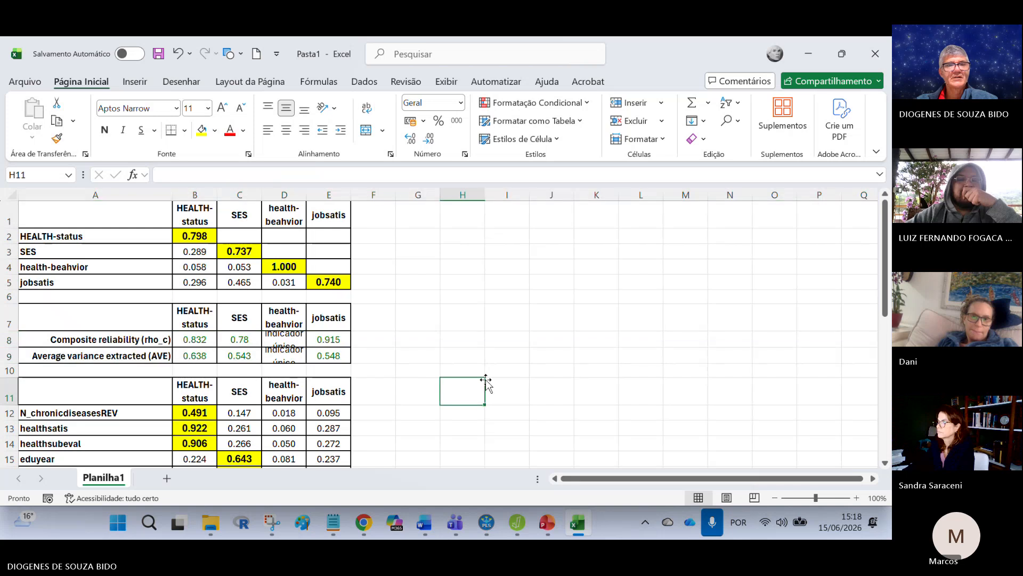
drag(297, 341, 297, 355)
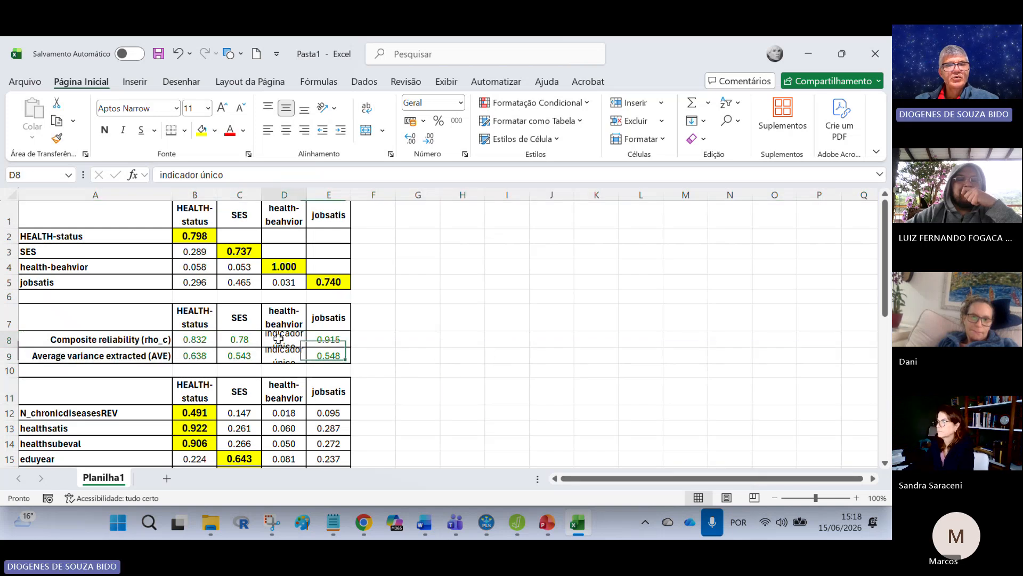
click(488, 279)
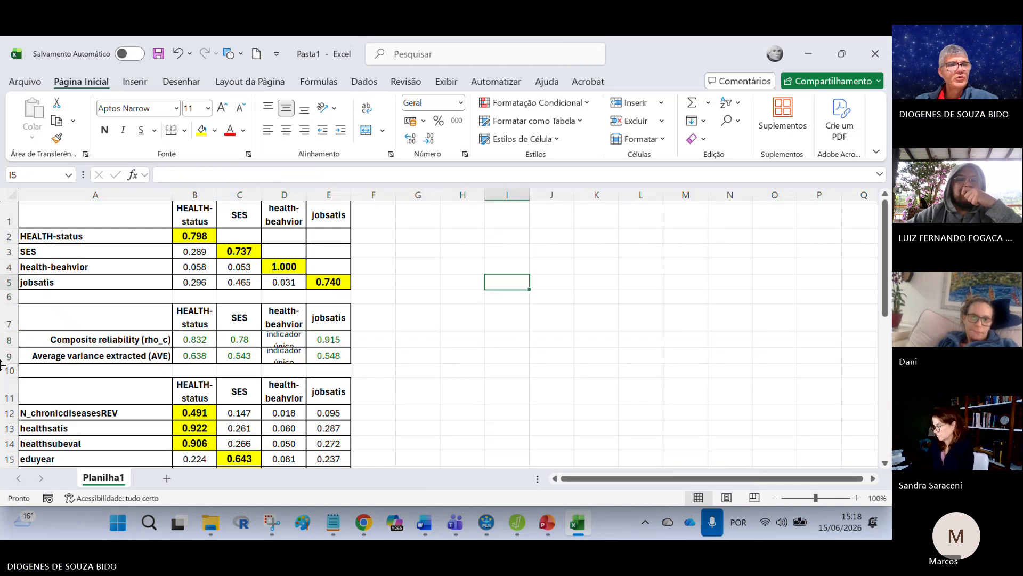
drag(8, 339, 9, 370)
click(608, 296)
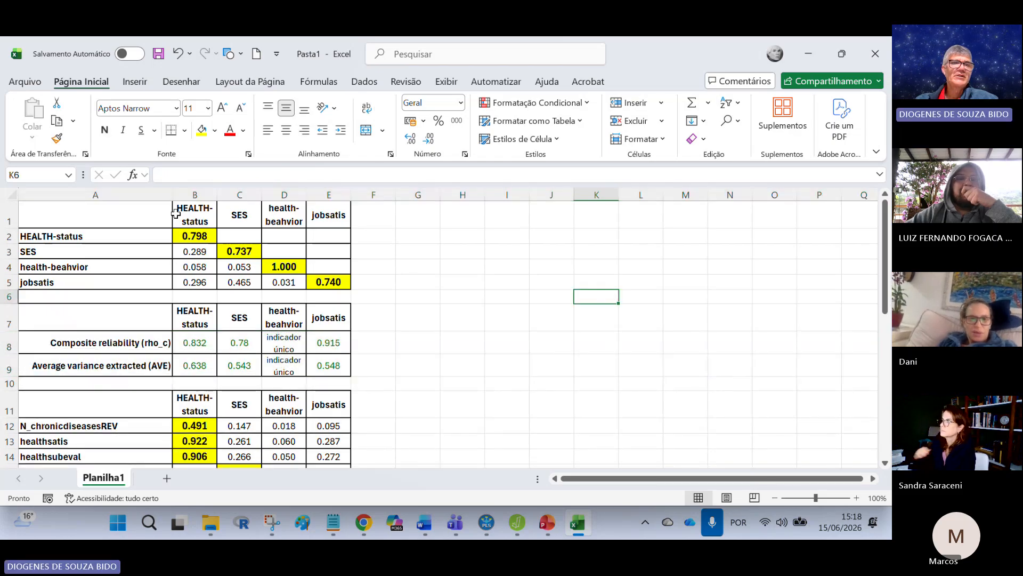
Step: Enter the title "Fornell e Larcker" in cell A1 of the first table
click(127, 216)
text(Forn)
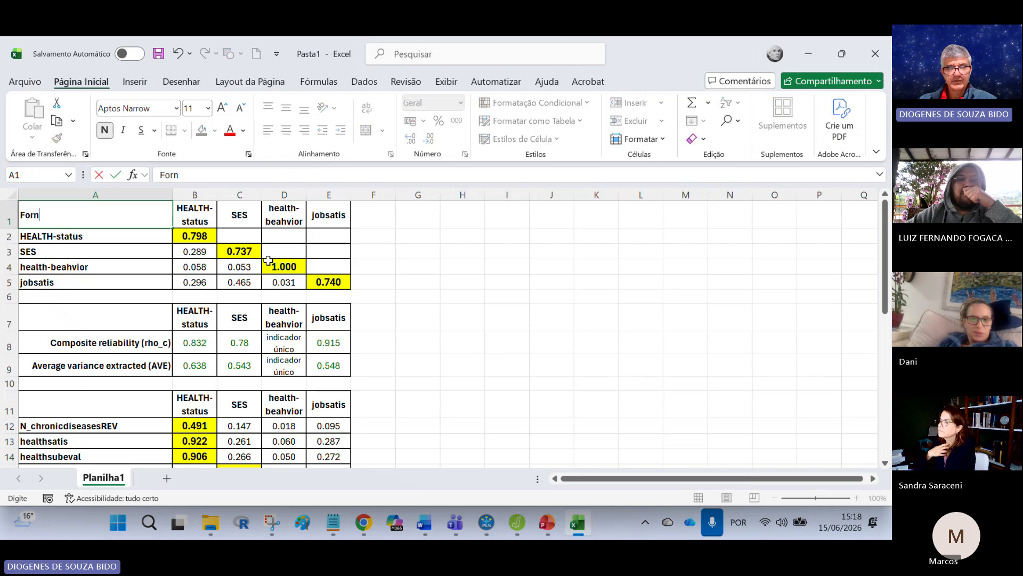
text(ell e La)
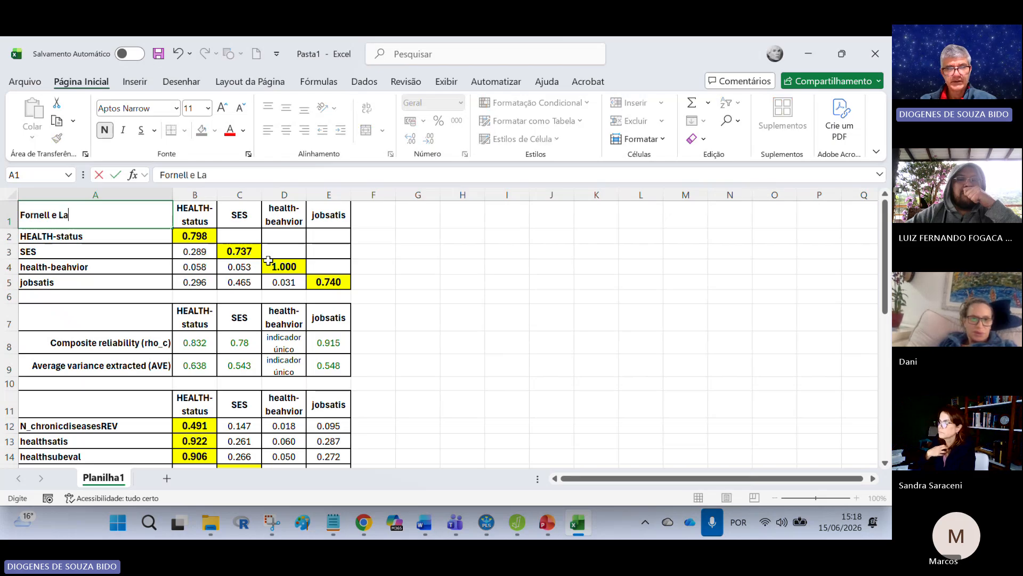
text(rcker)
key(Return)
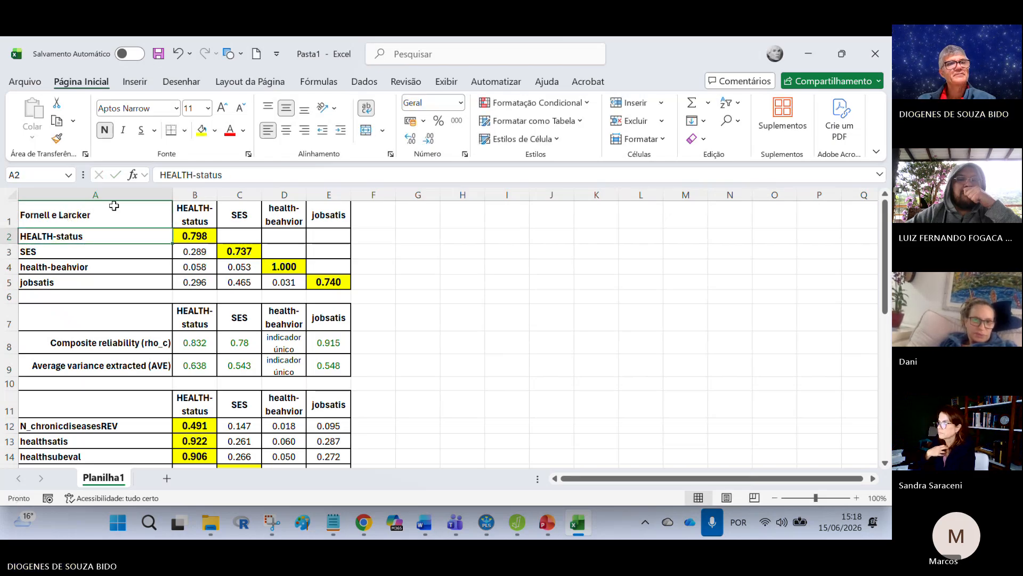
Step: Fill the "Fornell e Larcker" title cell with a light pink from the extended colour palette
click(114, 206)
click(215, 131)
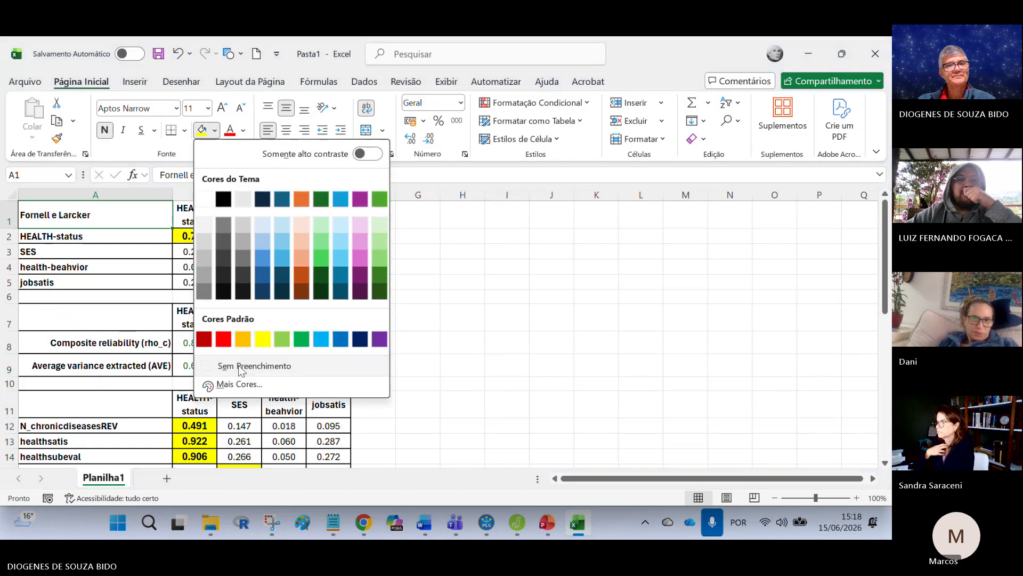
click(213, 384)
click(415, 344)
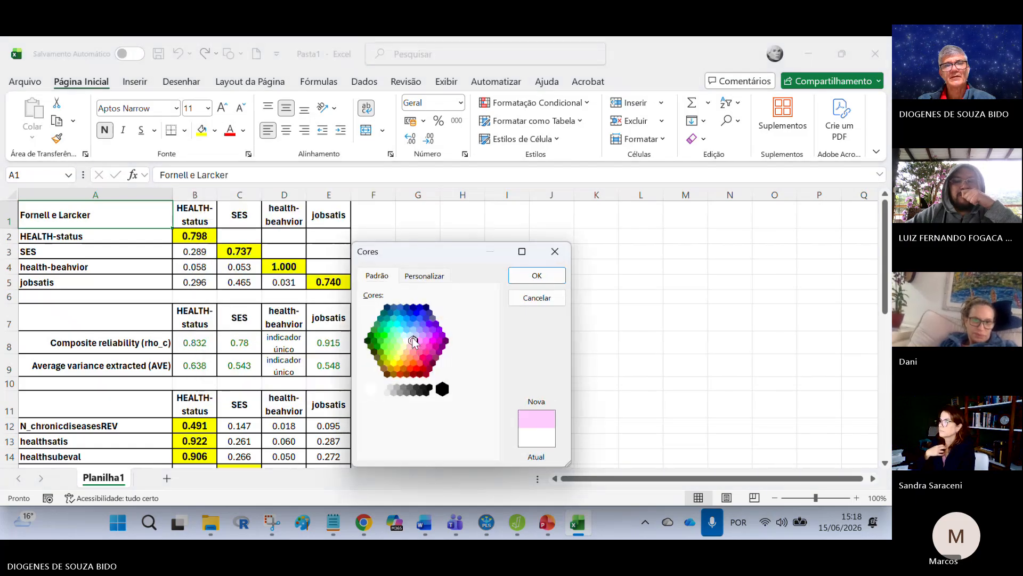
click(536, 275)
Step: Enter the title "Cargas cruzadas" in cell A11 of the cross loadings table and fill it with the light pink
scroll(351, 333, down, 1)
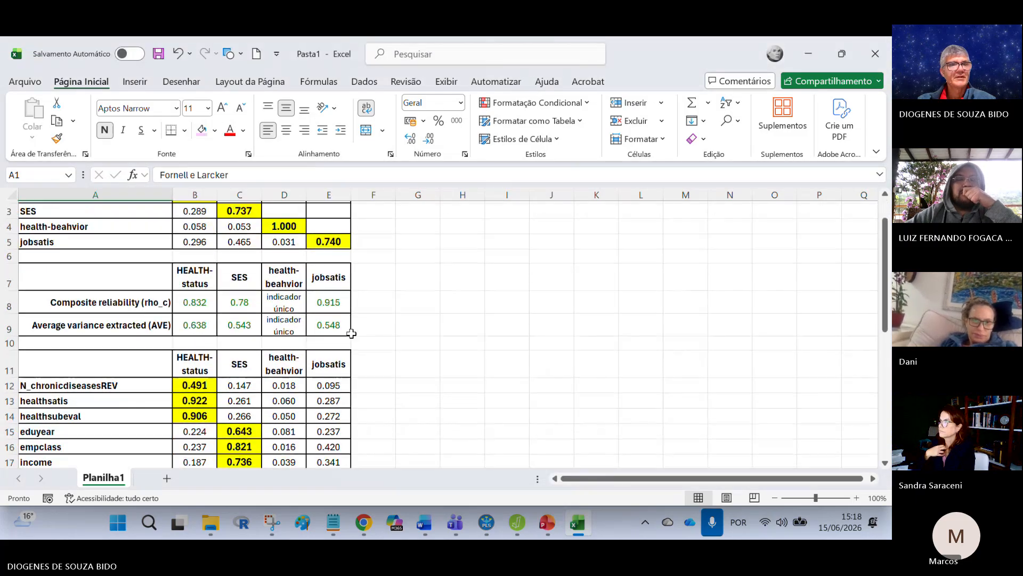
click(134, 365)
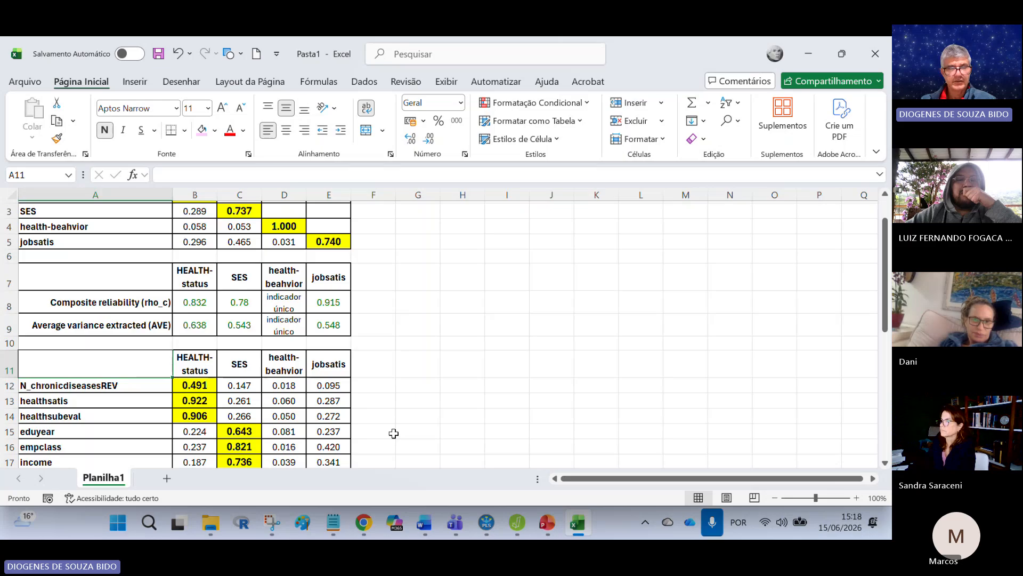
text(Cro)
key(BackSpace)
text(a)
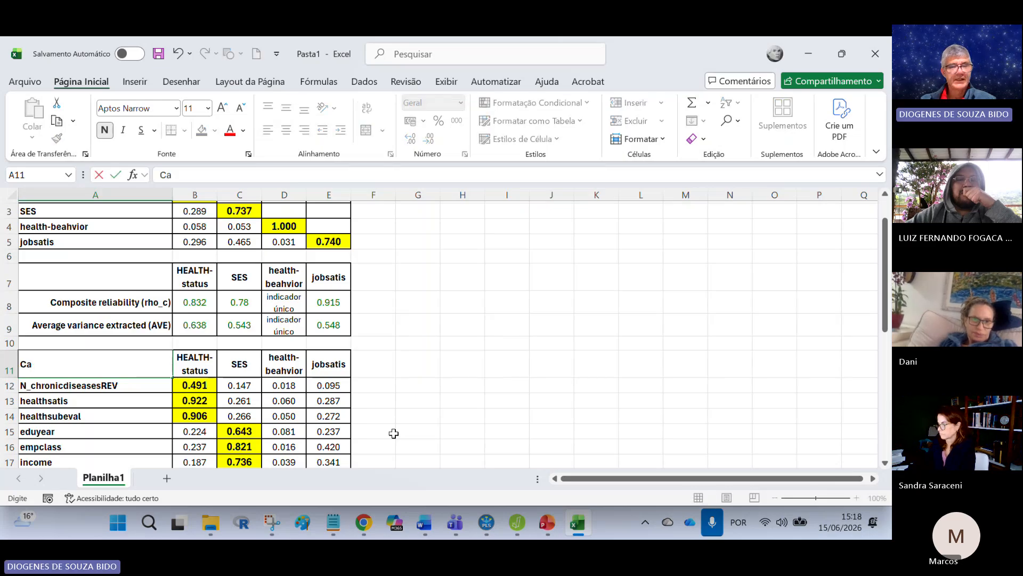
text(rgas cruzad)
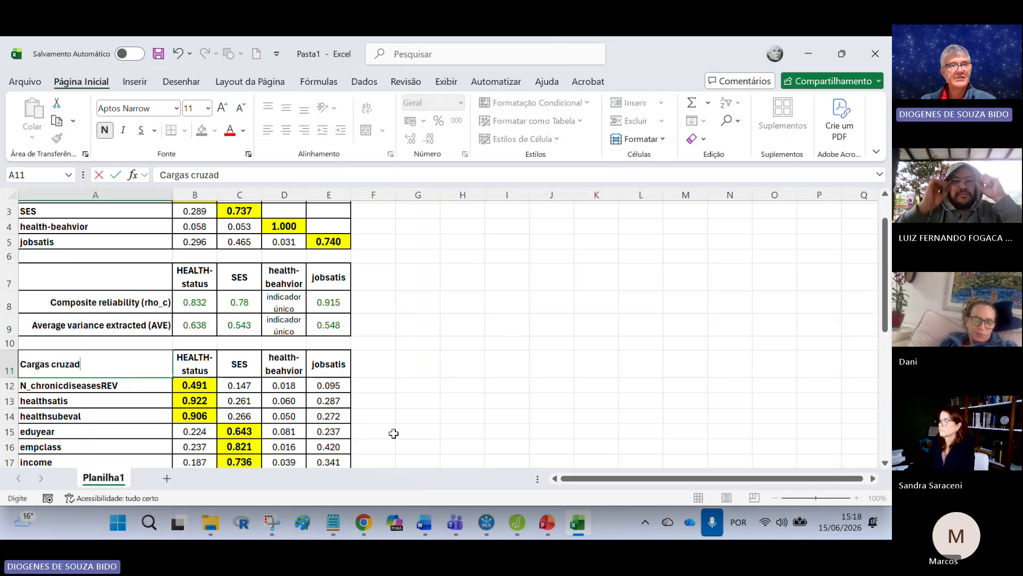
text(as)
click(125, 362)
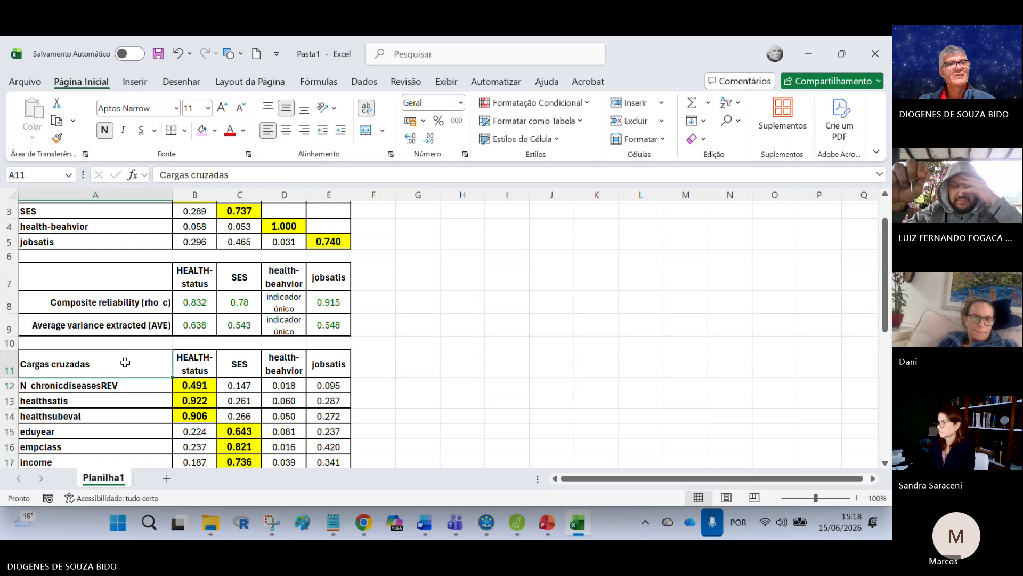
click(202, 130)
Step: Enter the title "validade e confiabilidade" in cell A7 of the reliability table and fill it with the light pink
click(96, 277)
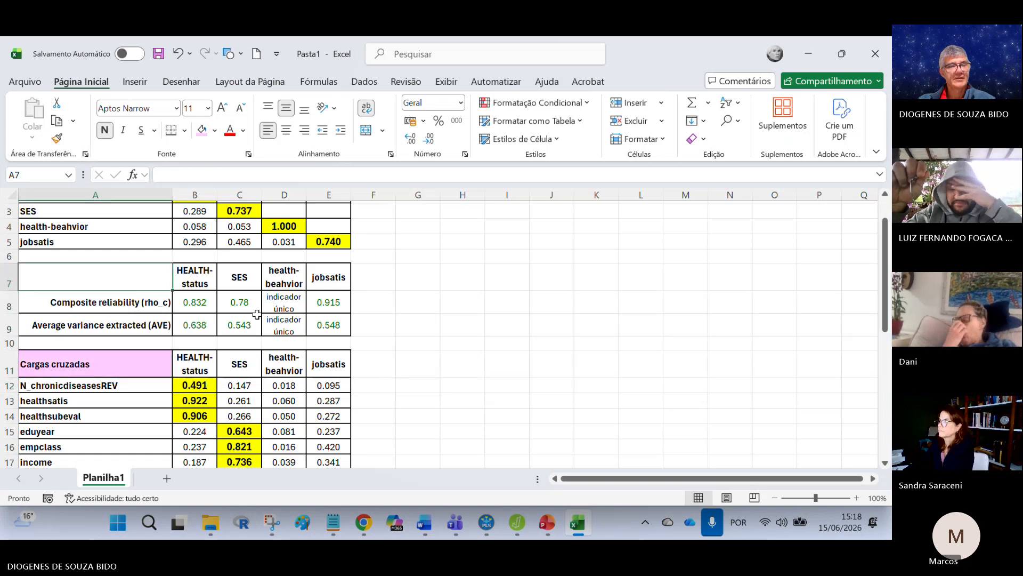
text(validade e confiabilidade)
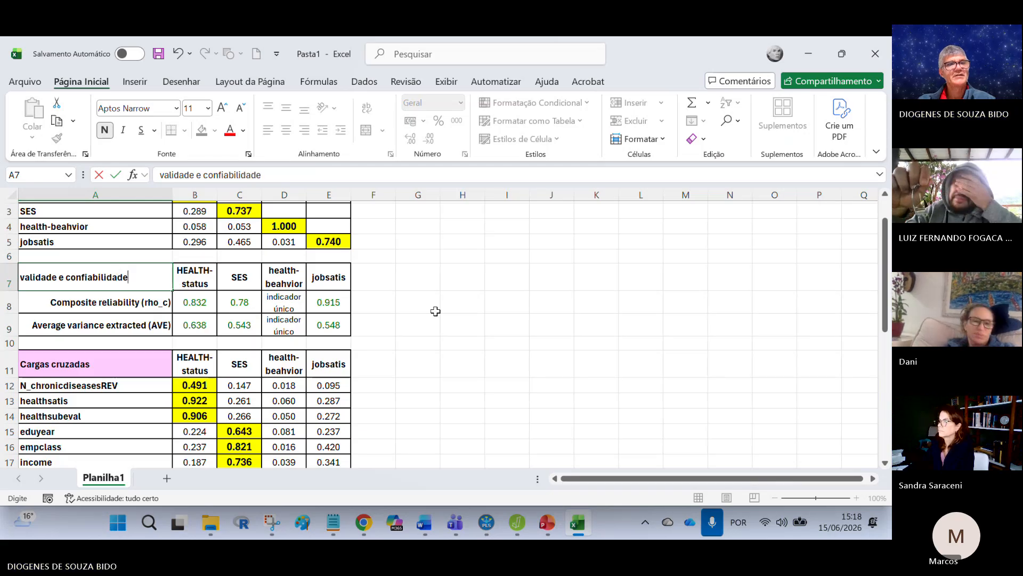
click(525, 353)
click(116, 275)
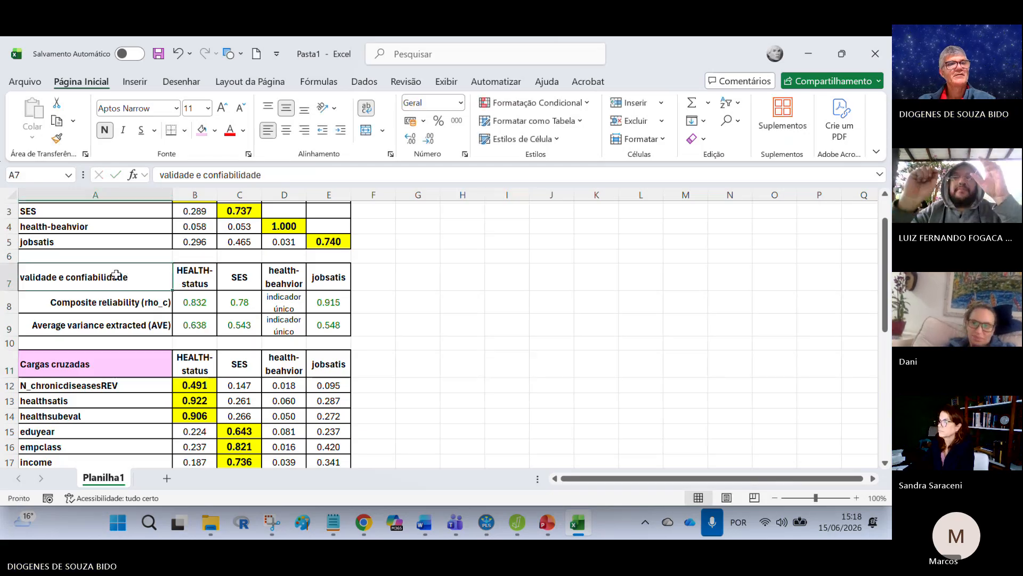
click(202, 130)
click(462, 277)
Step: Format the SES reliability and AVE values in C8:C9 with three decimal places
scroll(551, 329, up, 1)
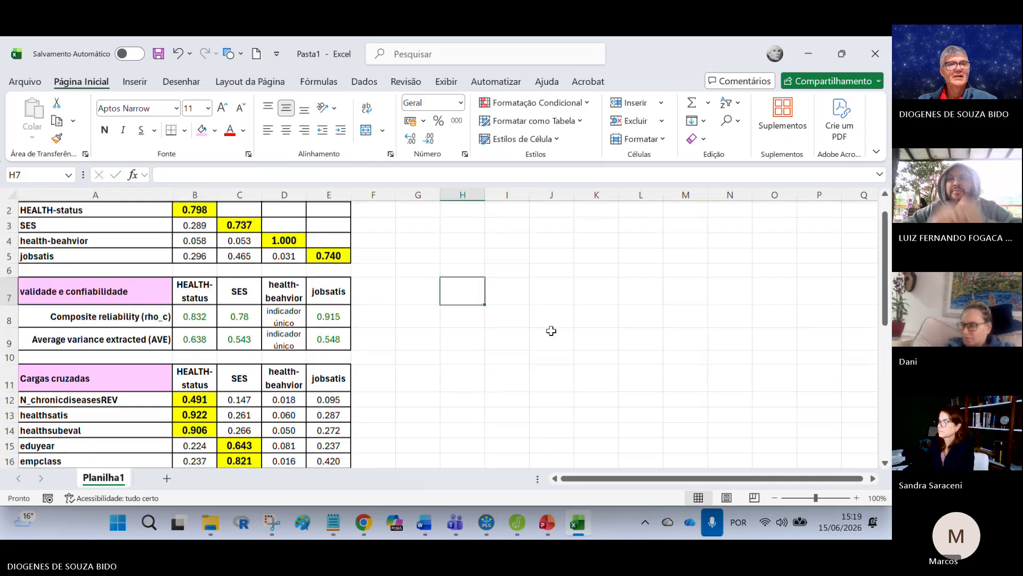
scroll(433, 377, down, 6)
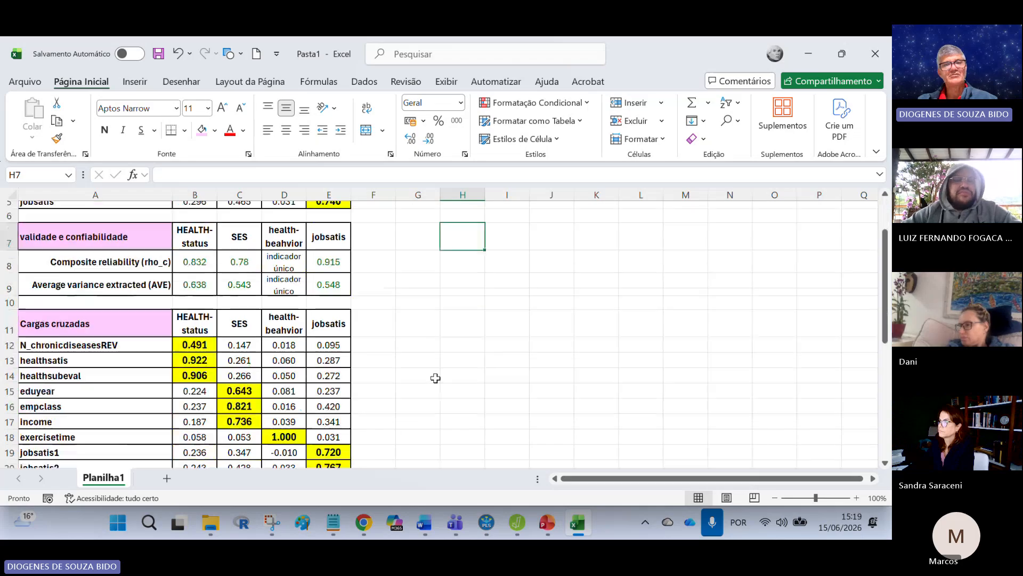
scroll(469, 389, up, 6)
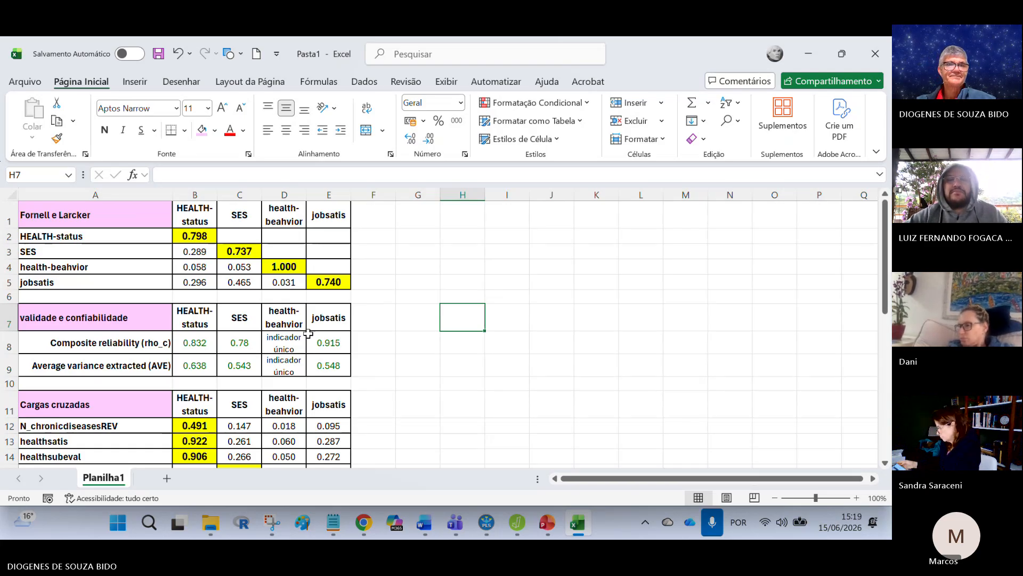
drag(240, 342, 239, 366)
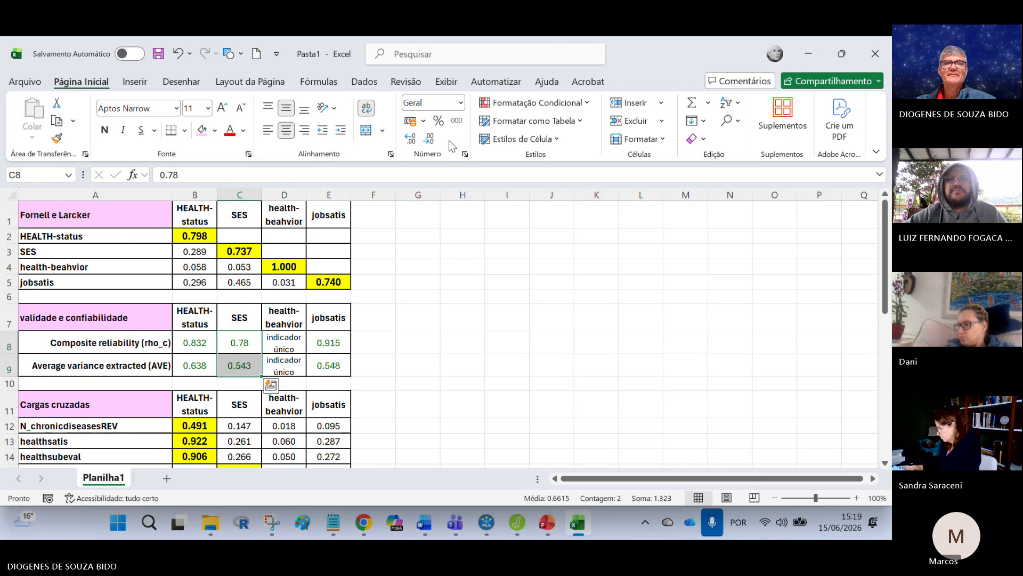
click(429, 140)
double_click(414, 140)
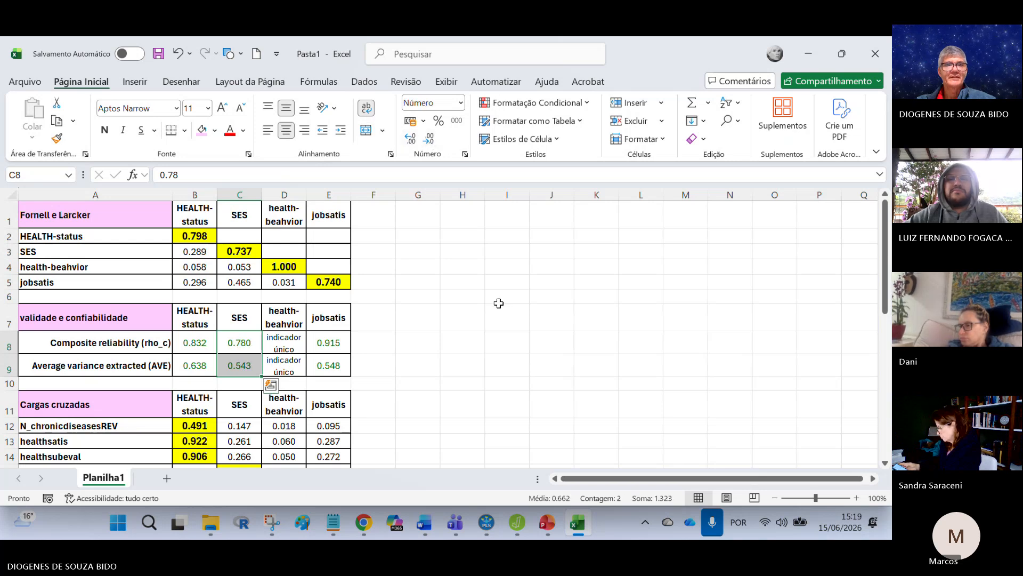
click(506, 317)
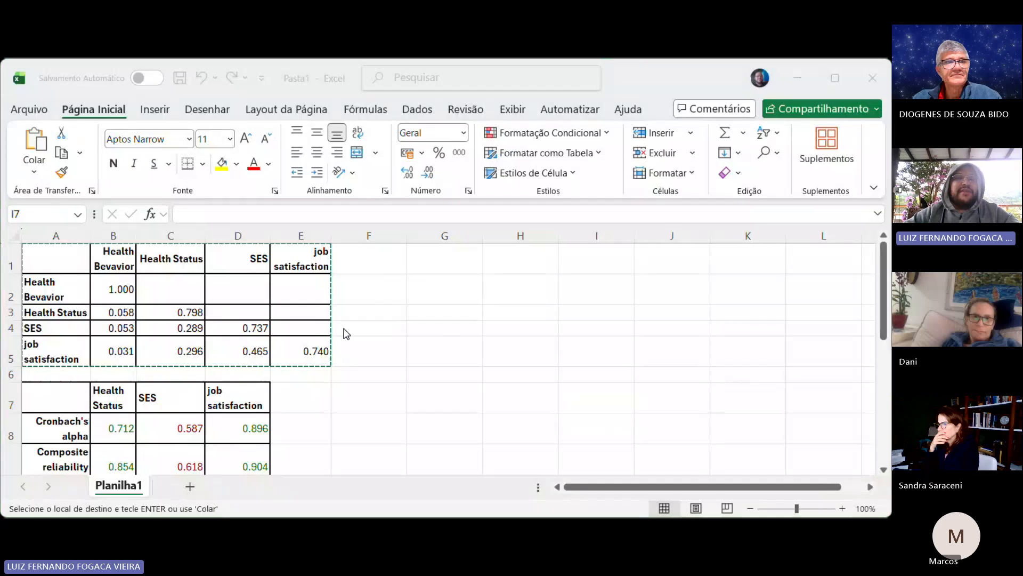
Step: Examine the participant's Fornell-Larcker and reliability tables, including the Health Bevavior row and the job satisfaction column
click(65, 297)
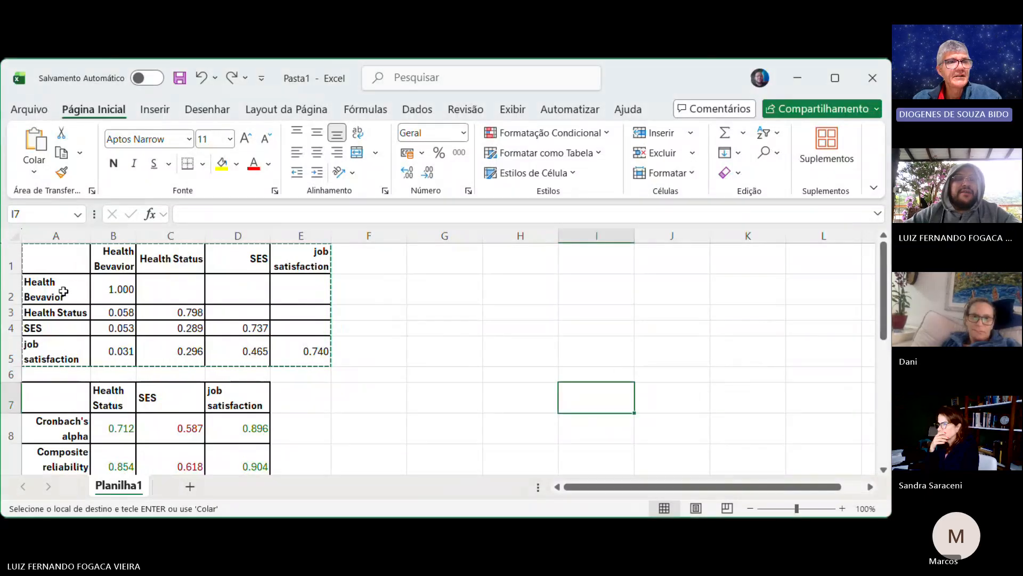
double_click(64, 292)
key(Escape)
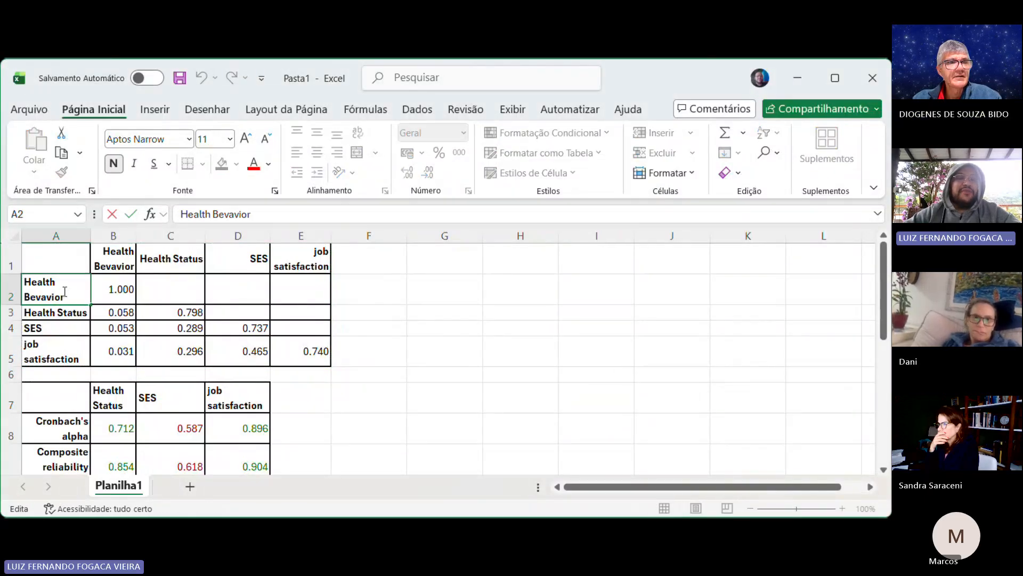
click(120, 291)
scroll(451, 360, down, 3)
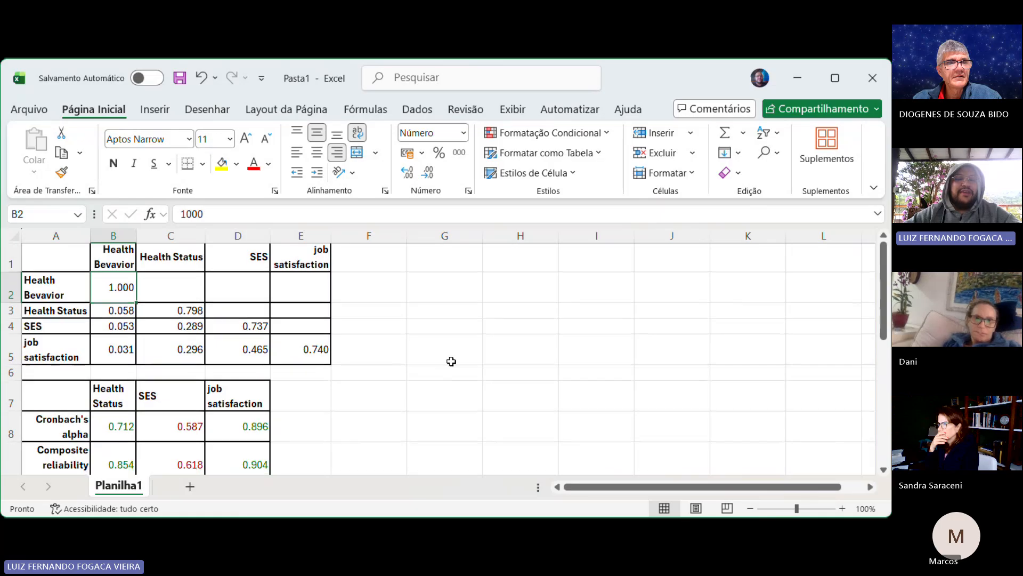
scroll(451, 361, up, 2)
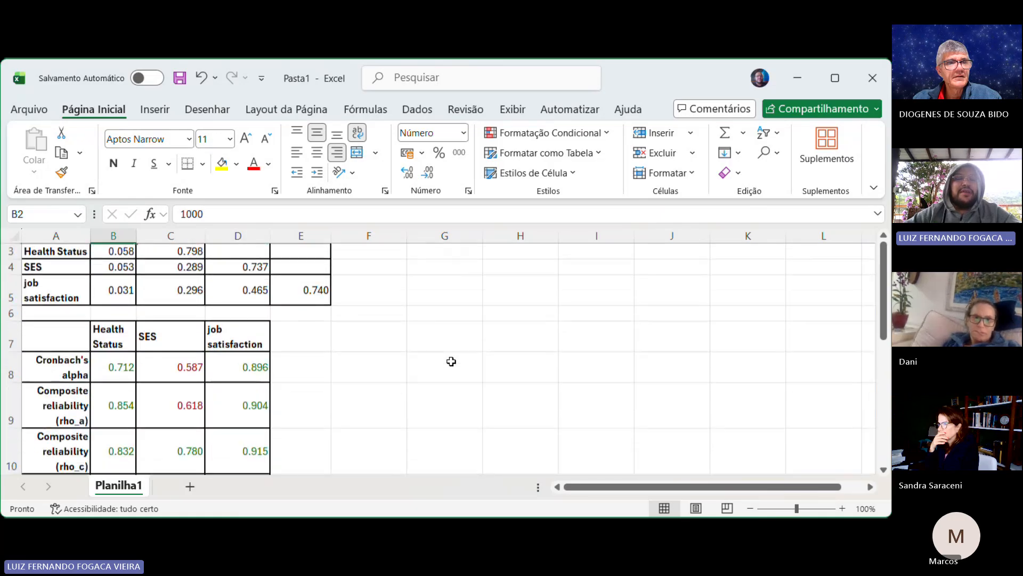
drag(233, 338, 229, 472)
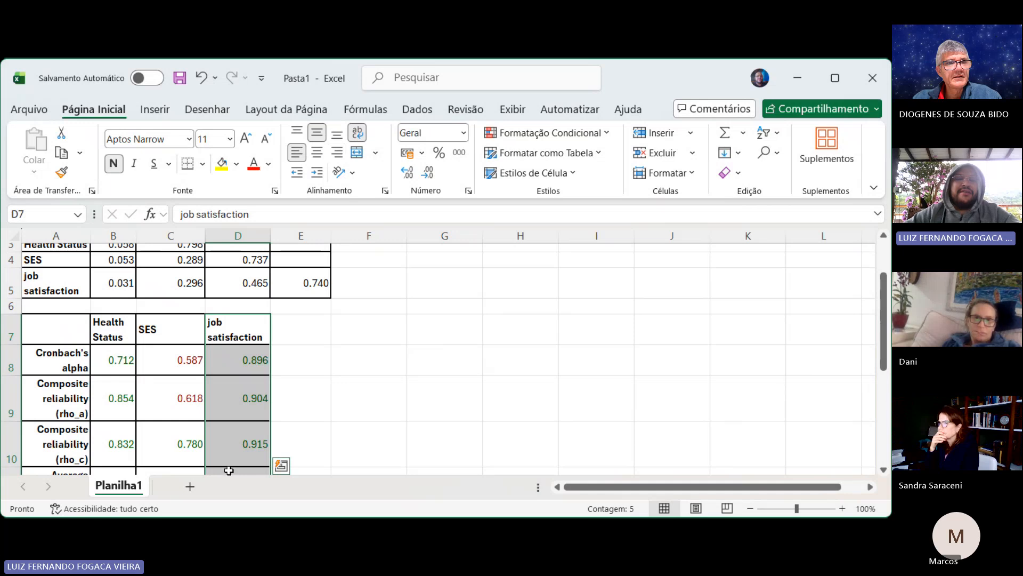
click(359, 384)
scroll(359, 384, up, 1)
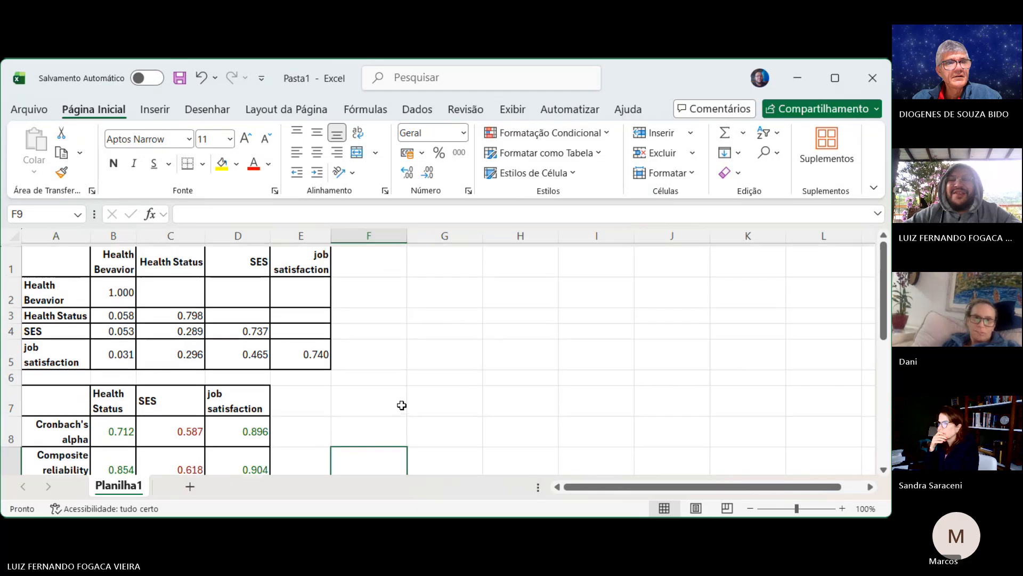
Step: Compare the constructs included in the participant's Fornell-Larcker table with those in the reliability table, focusing on Health Bevavior
key(alt+Tab)
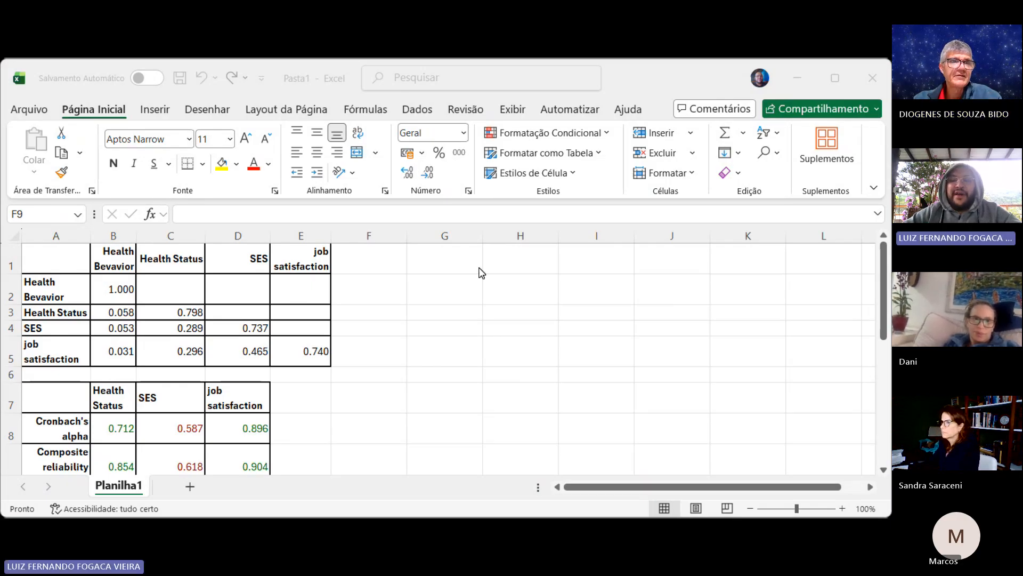
key(alt+Tab)
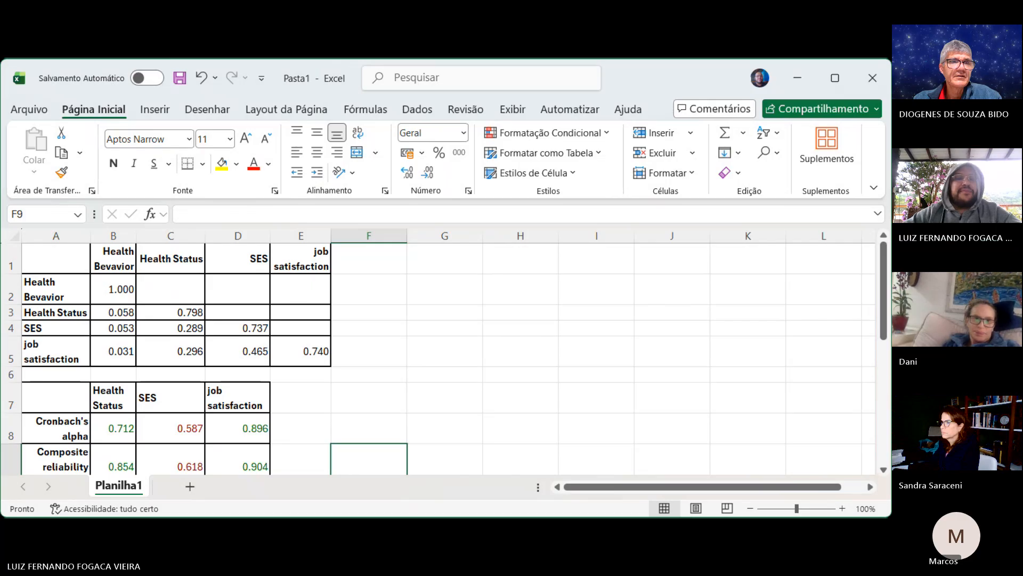
click(67, 288)
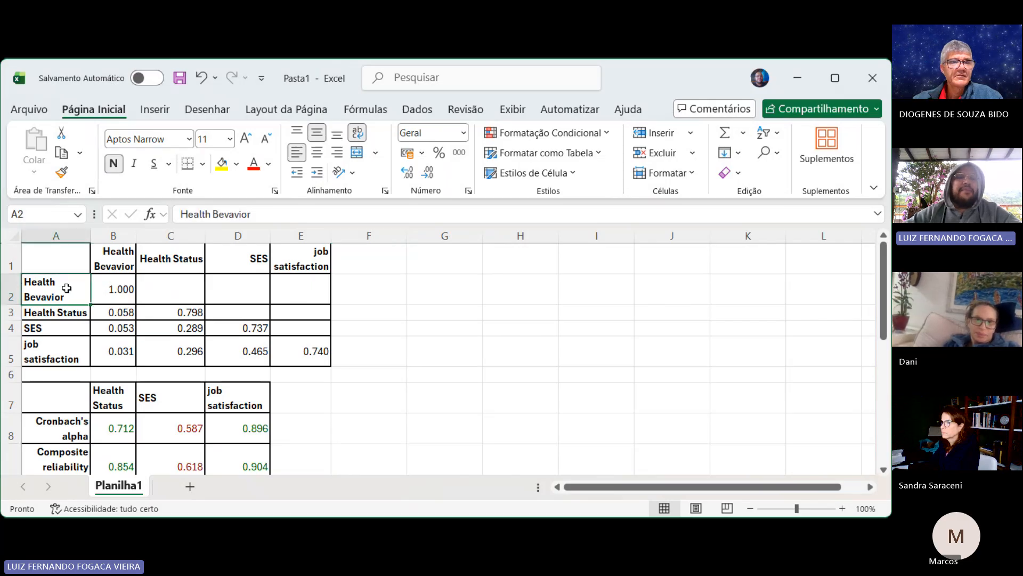
click(115, 286)
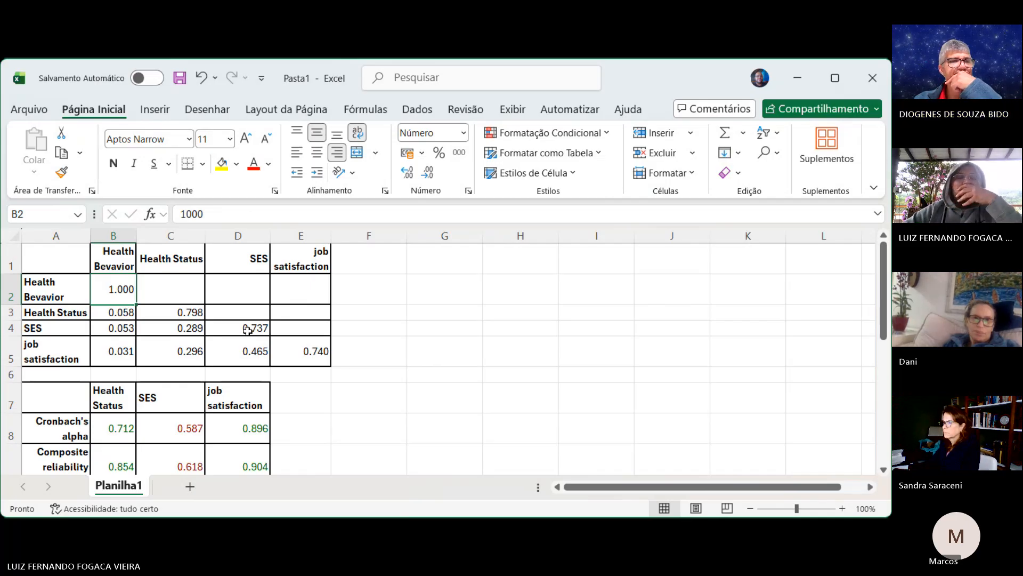
scroll(248, 330, down, 2)
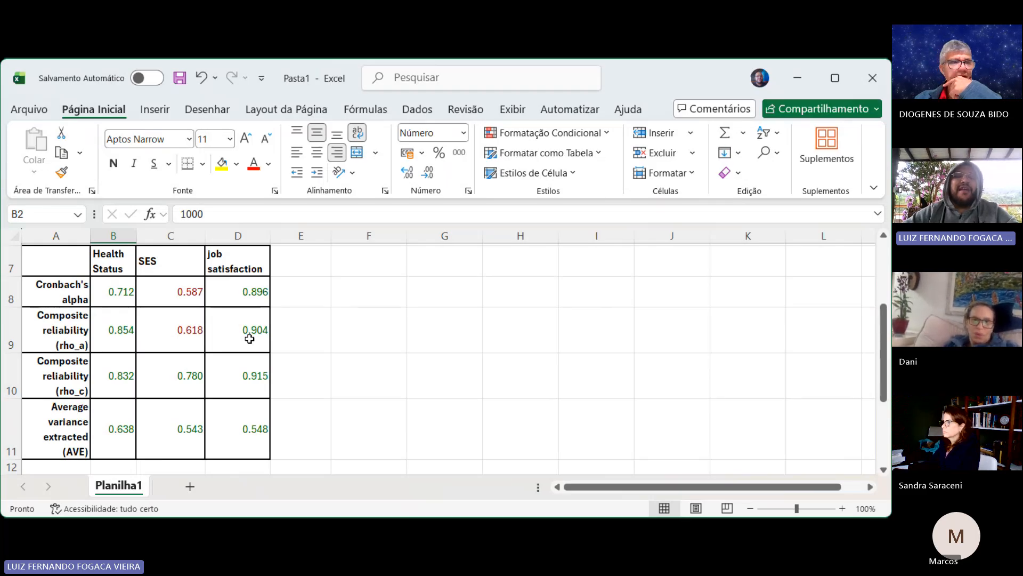
scroll(249, 339, up, 1)
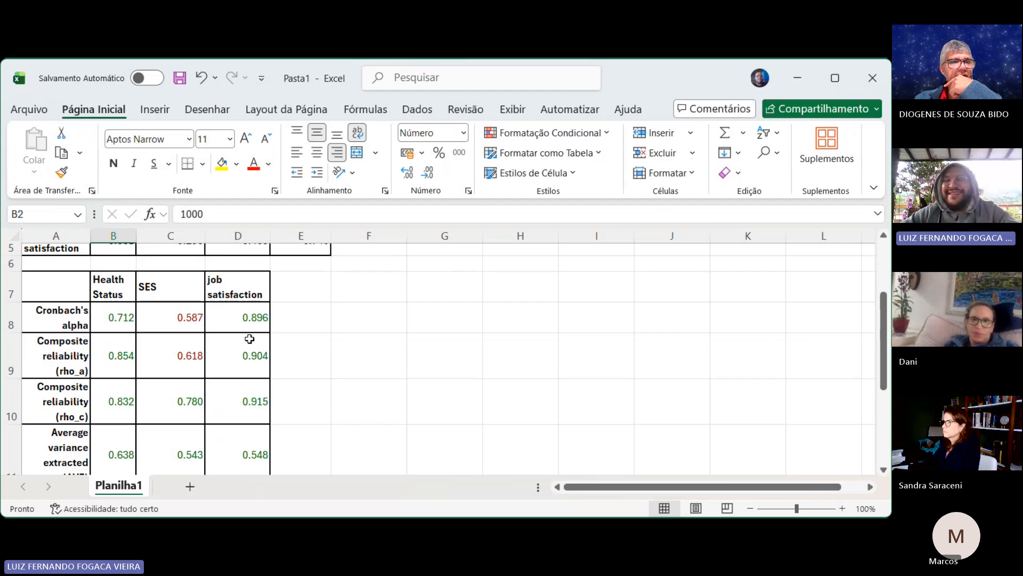
scroll(217, 331, up, 2)
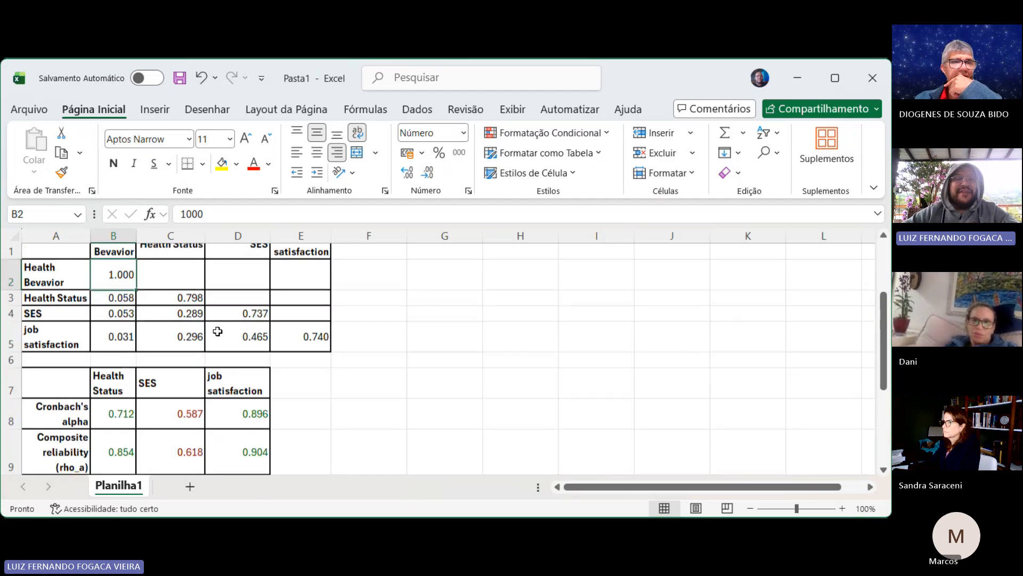
scroll(217, 331, up, 1)
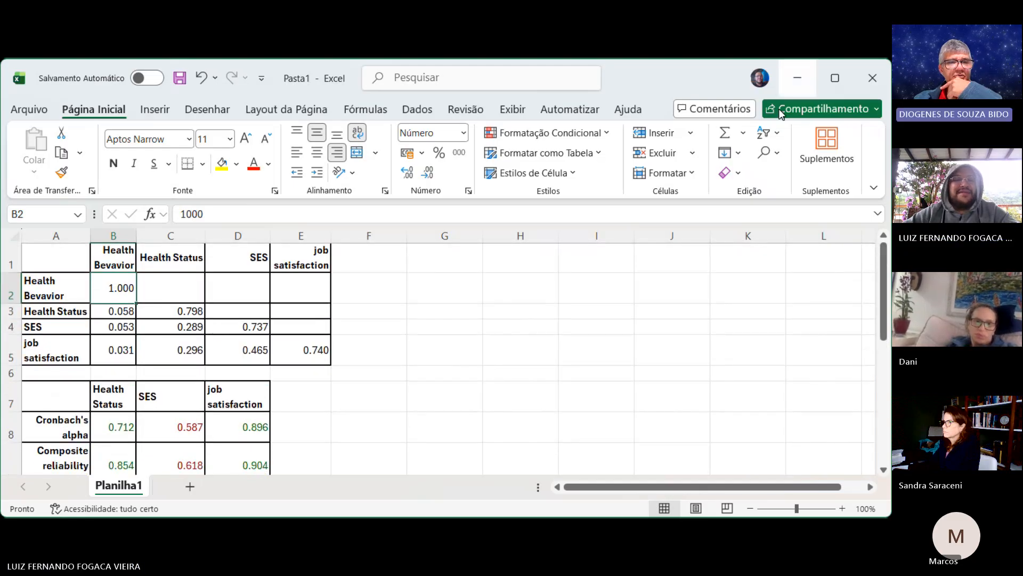
scroll(678, 387, down, 1)
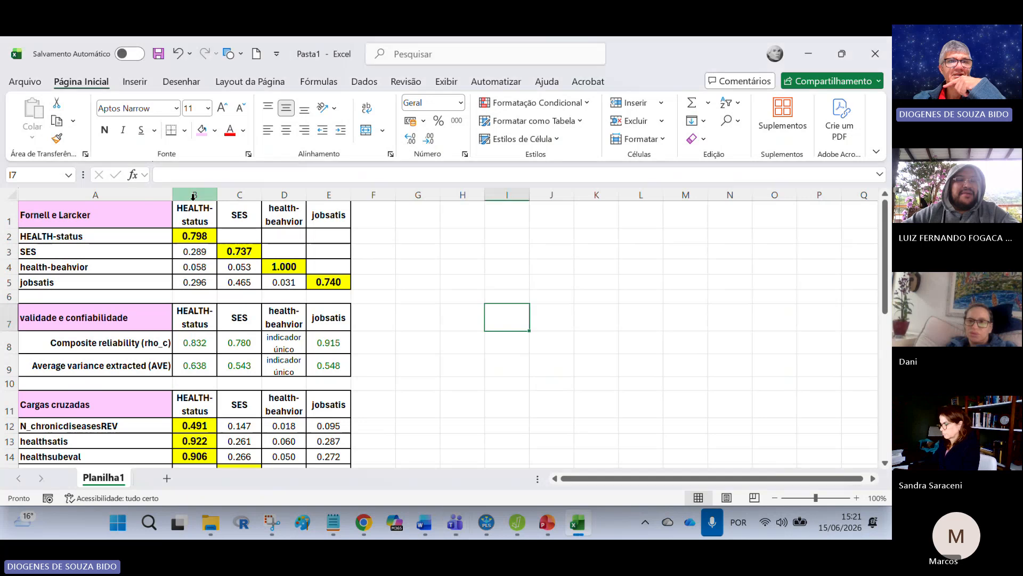
Step: Compare the order of the construct headers in B1:E1 of "Fornell e Larcker" with those in B11:E11 of "Cargas cruzadas"
drag(194, 213, 191, 278)
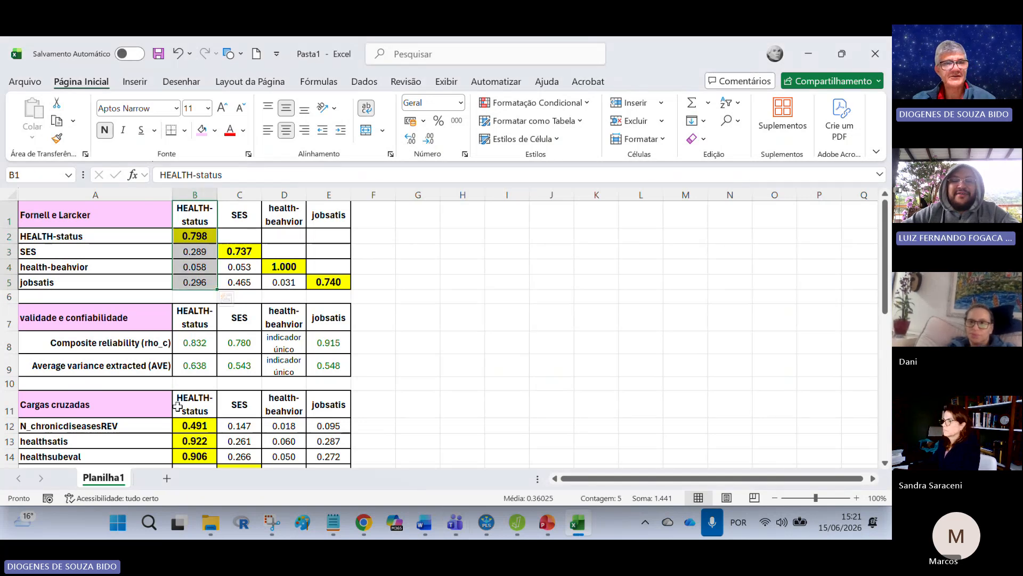
key(ctrl)
drag(197, 211, 322, 221)
drag(202, 399, 330, 407)
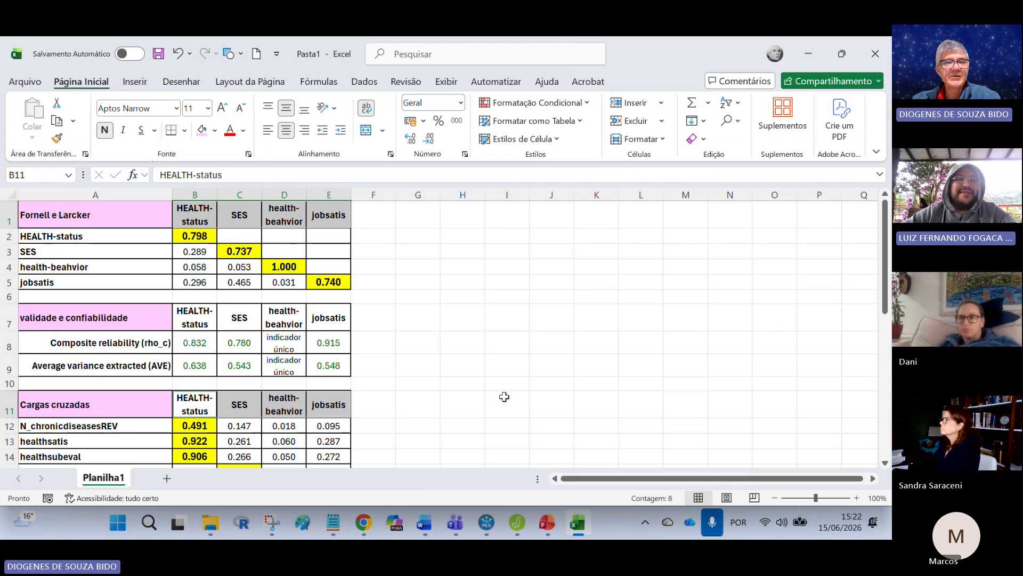
click(505, 396)
drag(184, 215, 330, 213)
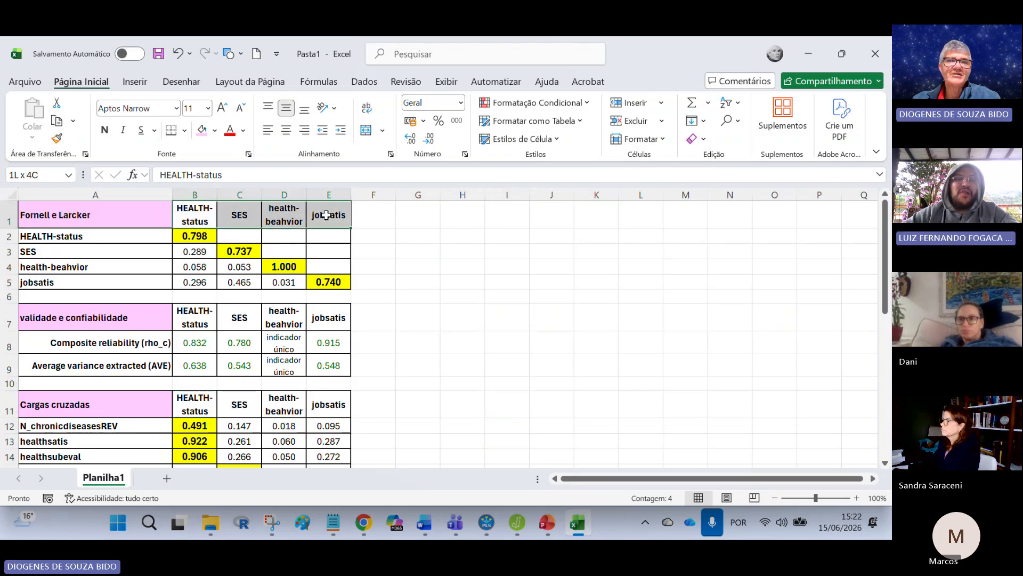
drag(193, 404, 316, 405)
click(536, 294)
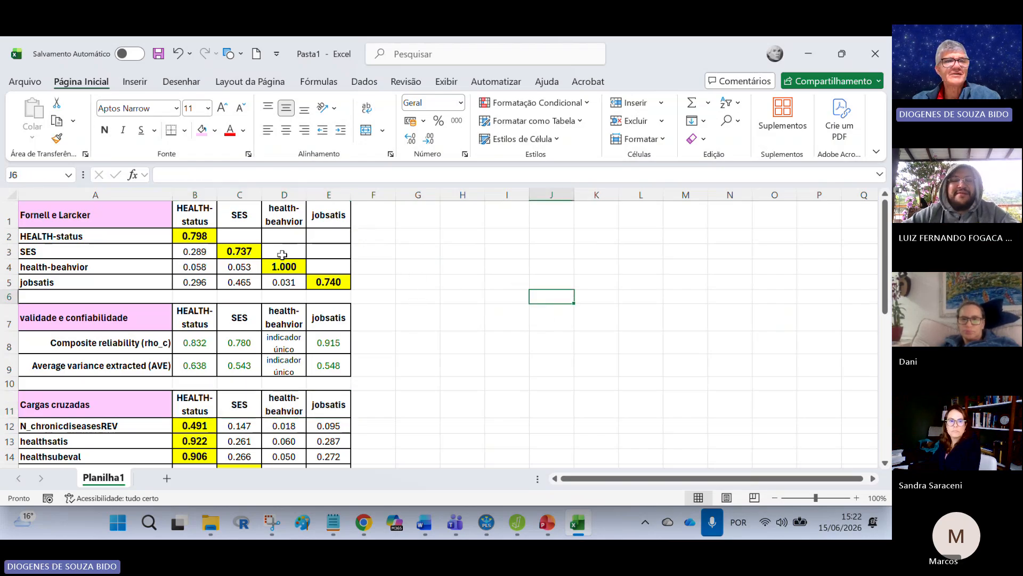
Step: Examine the letter case and order of the HEALTH-status and SES headers in B1:C1 of the "Fornell e Larcker" table
click(195, 216)
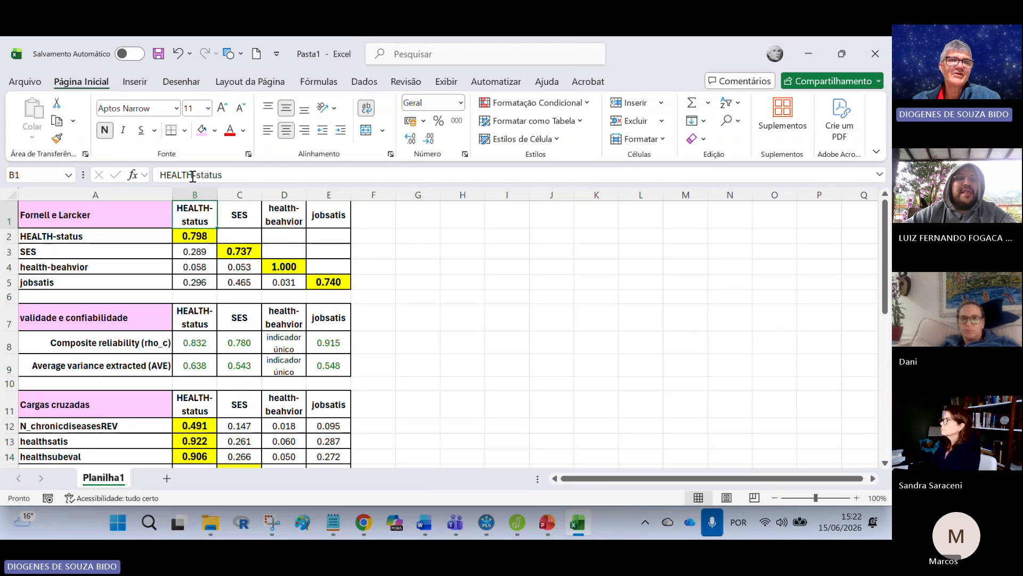
drag(192, 174, 160, 175)
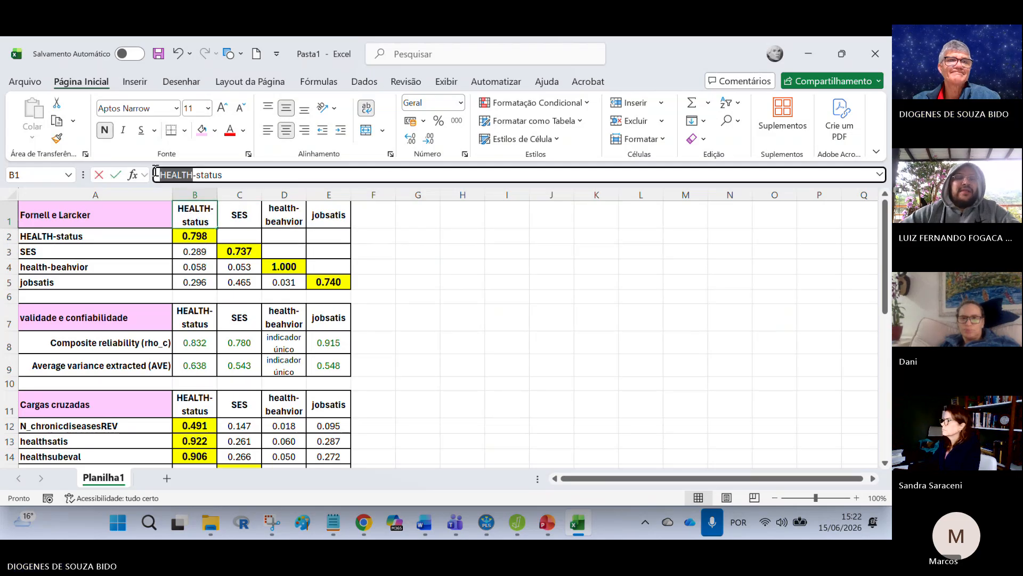
click(433, 361)
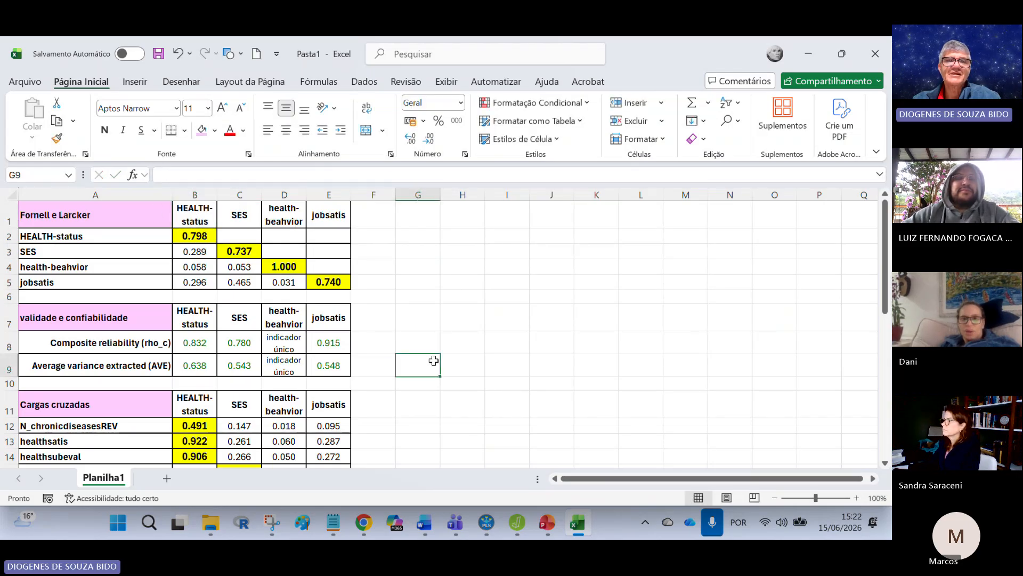
click(243, 216)
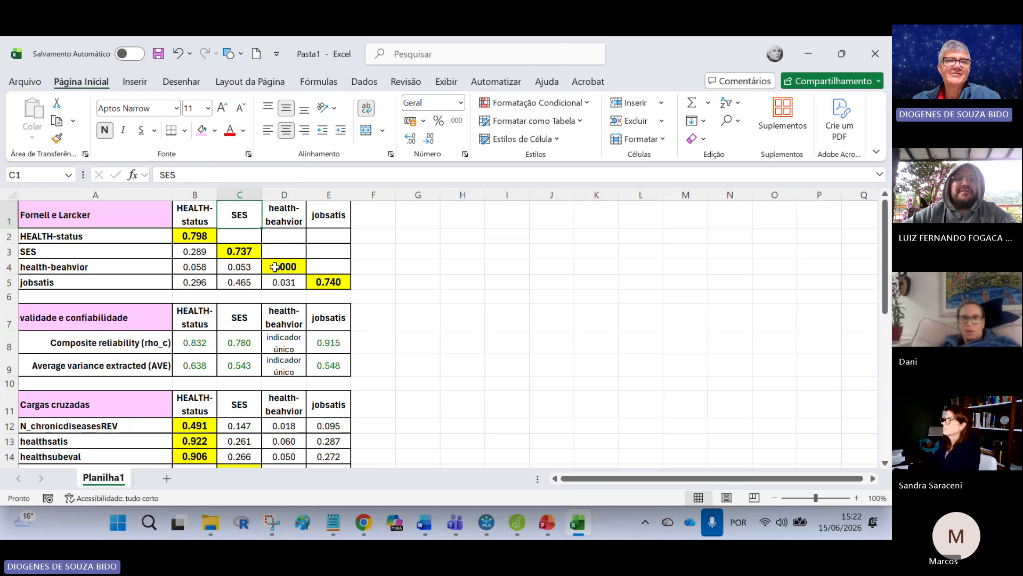
click(417, 228)
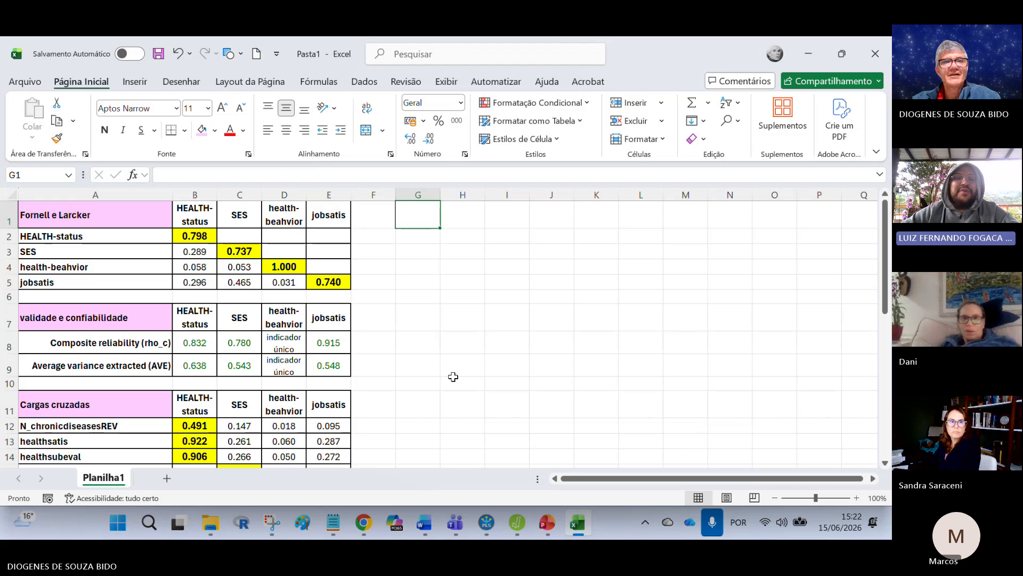
click(190, 214)
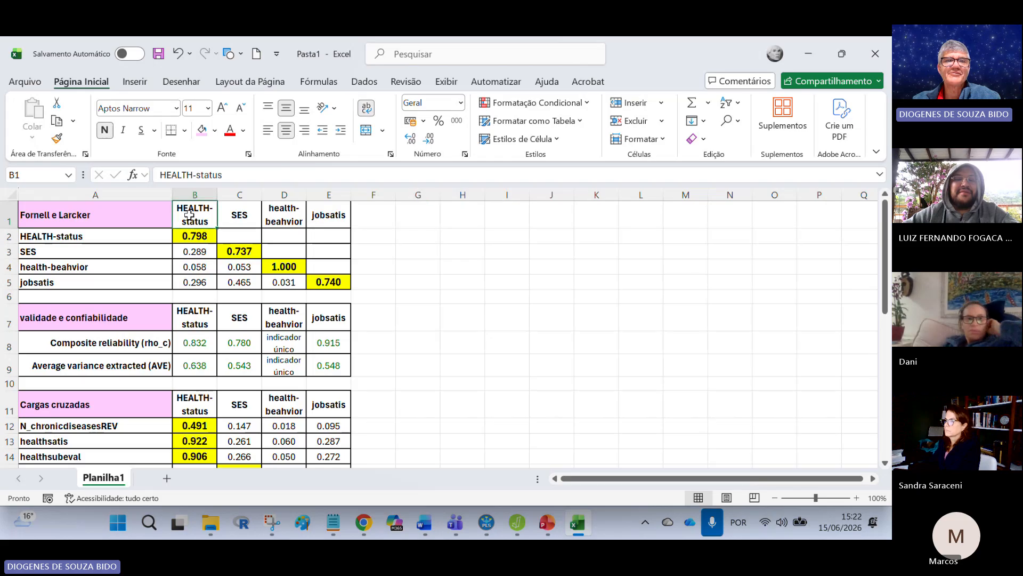
click(479, 293)
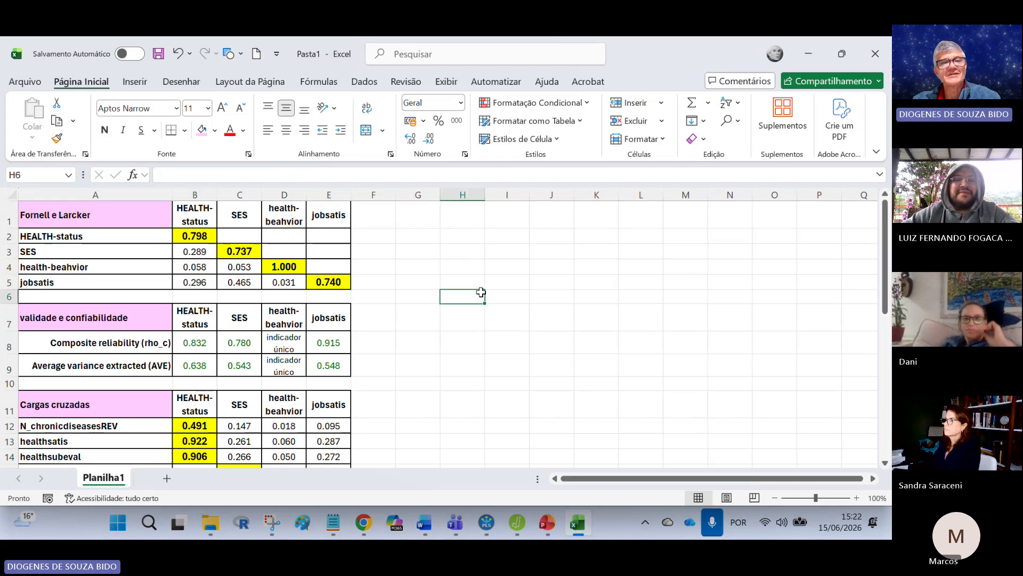
drag(200, 222, 231, 220)
click(506, 341)
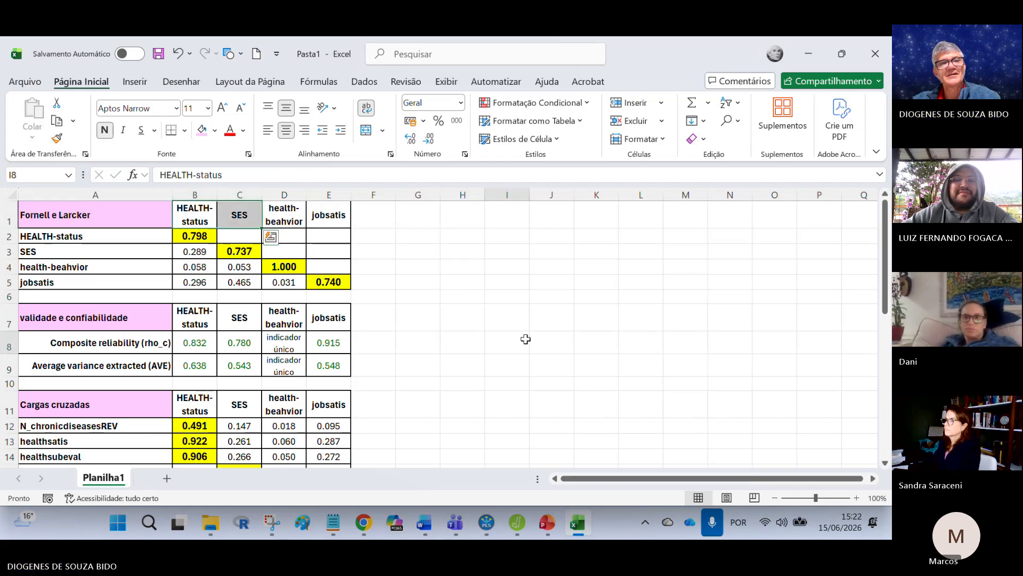
Step: In SmartPLS, try renaming the SES construct as "ses" from mod1's results view, and return to the workspace without saving
click(485, 524)
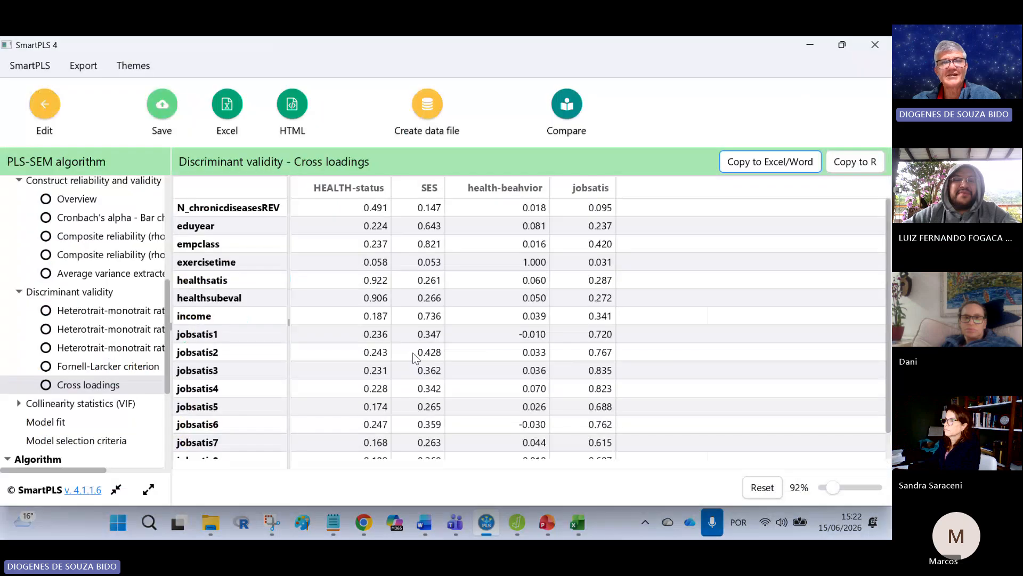
click(45, 105)
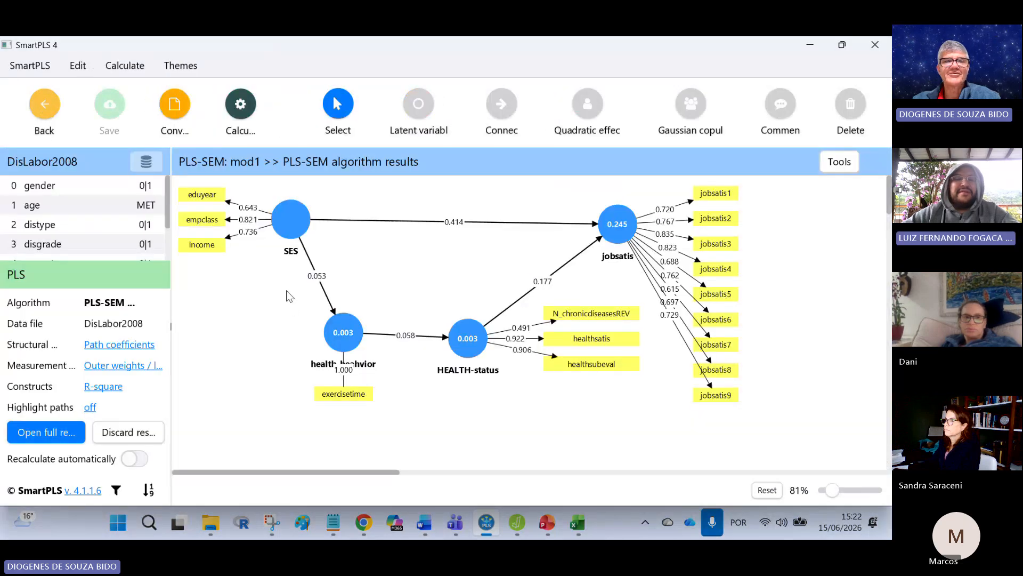
click(286, 224)
right_click(286, 224)
click(312, 267)
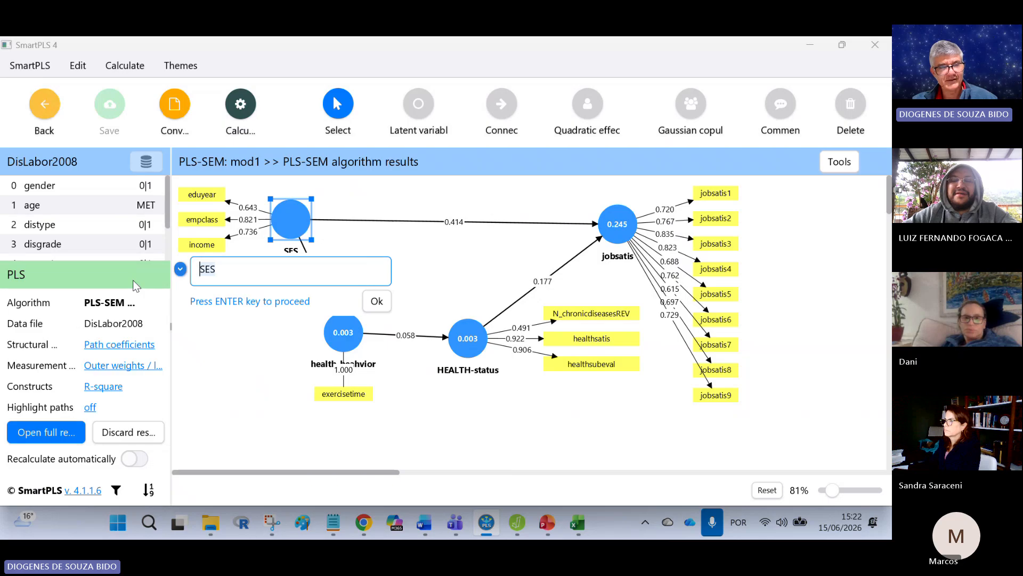
text(ses)
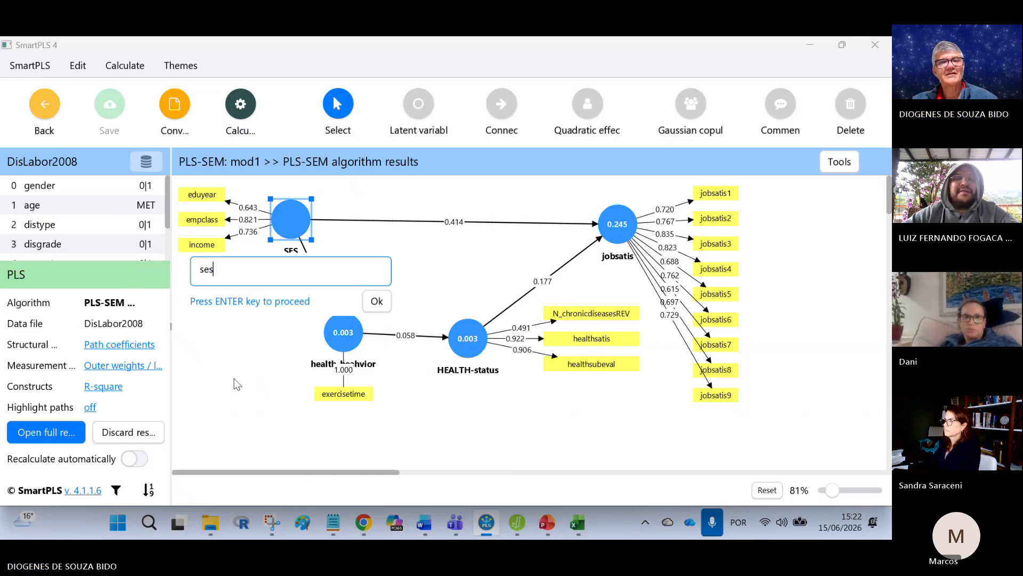
click(377, 304)
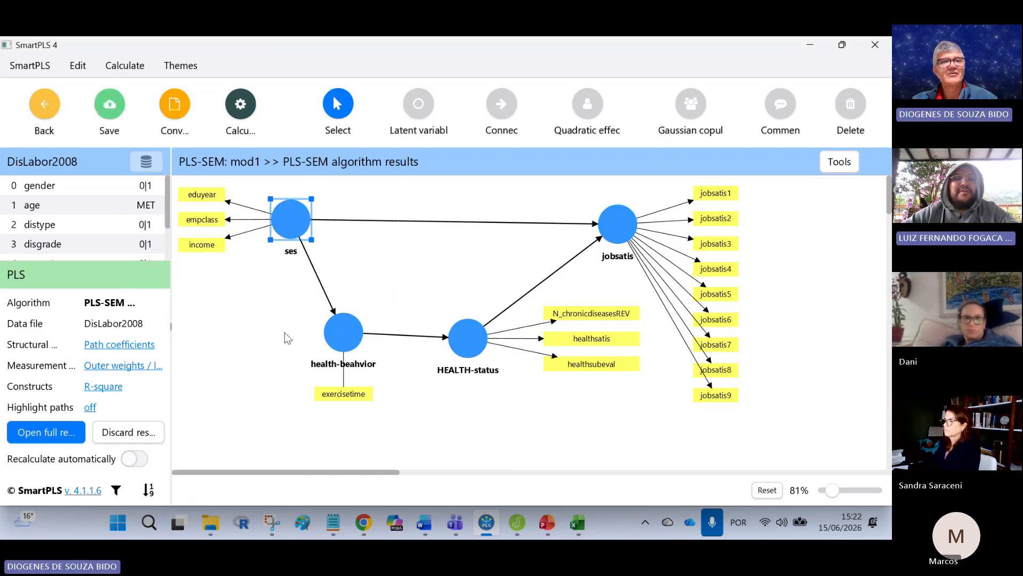
click(50, 109)
click(477, 314)
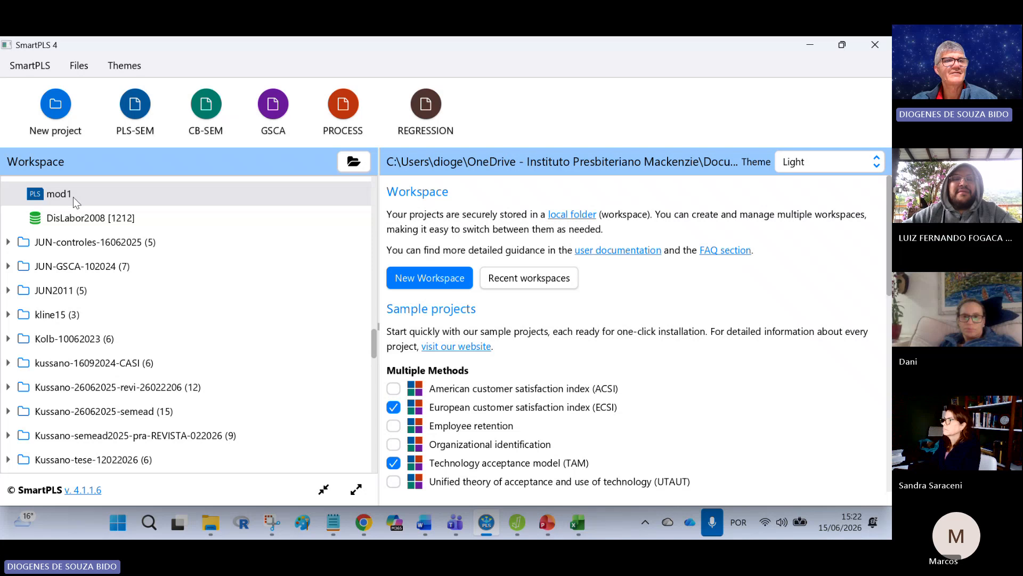
Step: Open mod1 from the workspace and rename the SES construct as "ses"
double_click(56, 193)
right_click(284, 218)
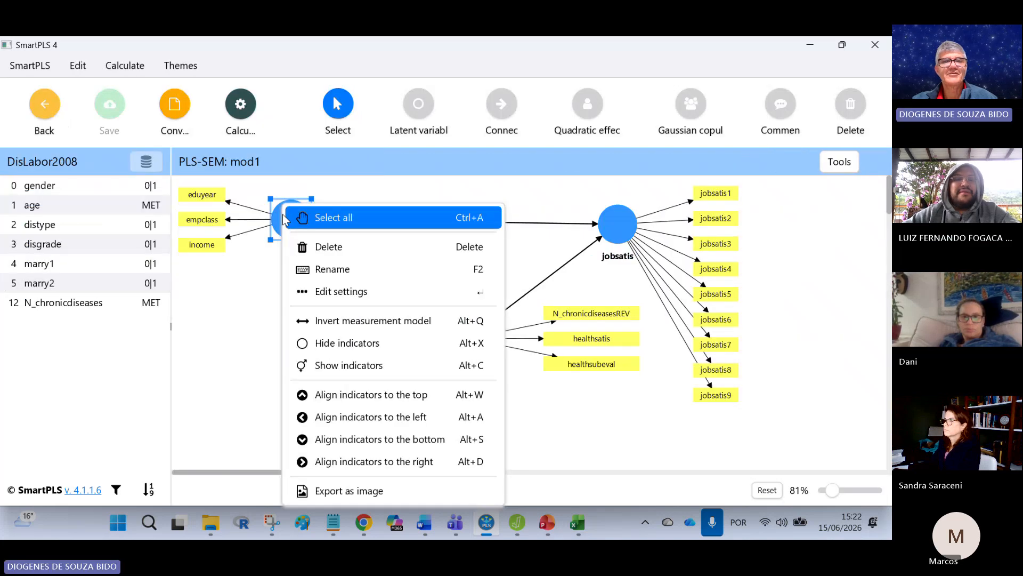
click(337, 273)
mouse_move(154, 277)
mouse_down()
mouse_move(199, 287)
mouse_move(161, 268)
mouse_up()
text(ses)
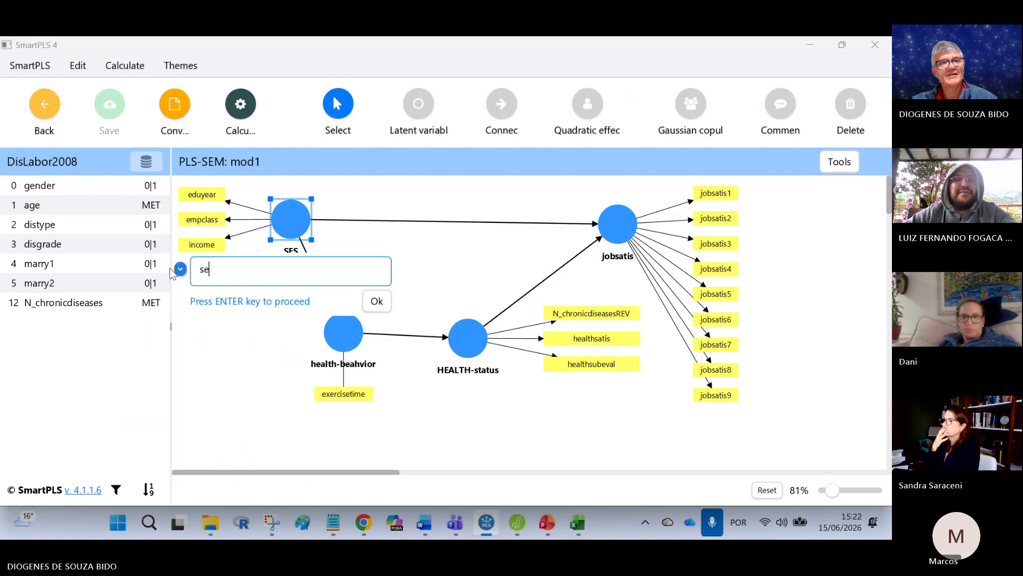
click(377, 301)
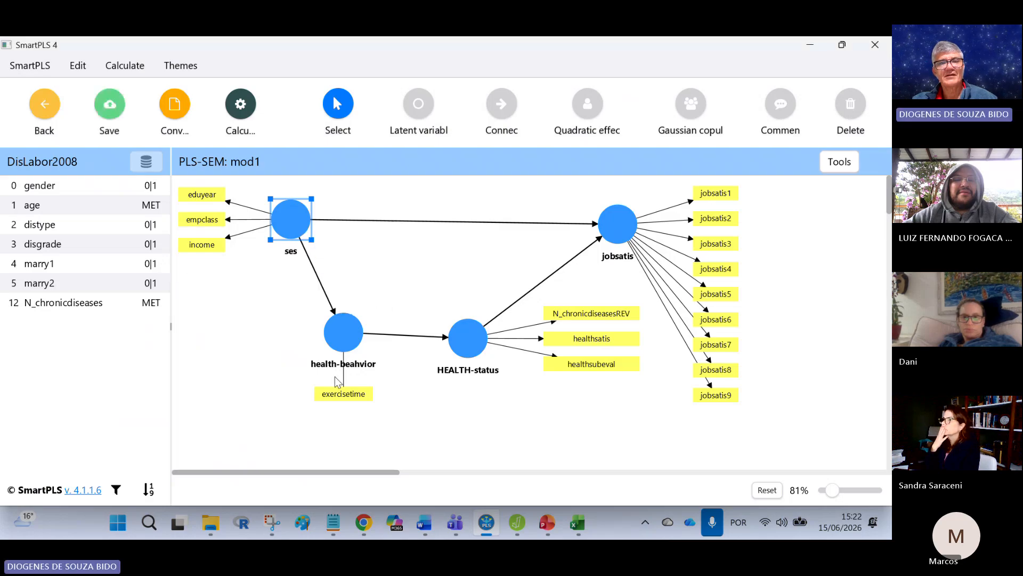
Step: Rename the HEALTH-status construct as "health-status"
right_click(468, 336)
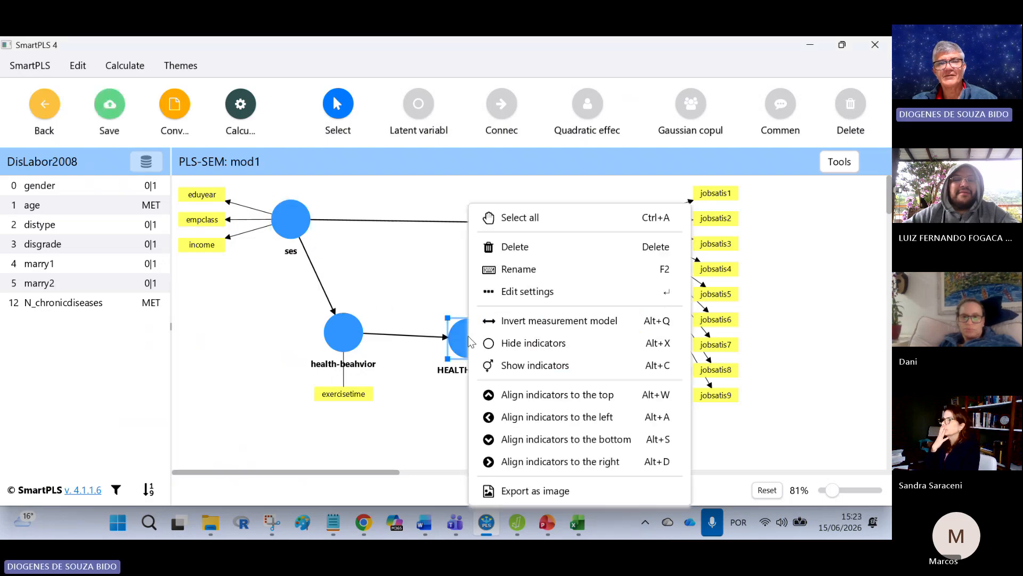
click(517, 271)
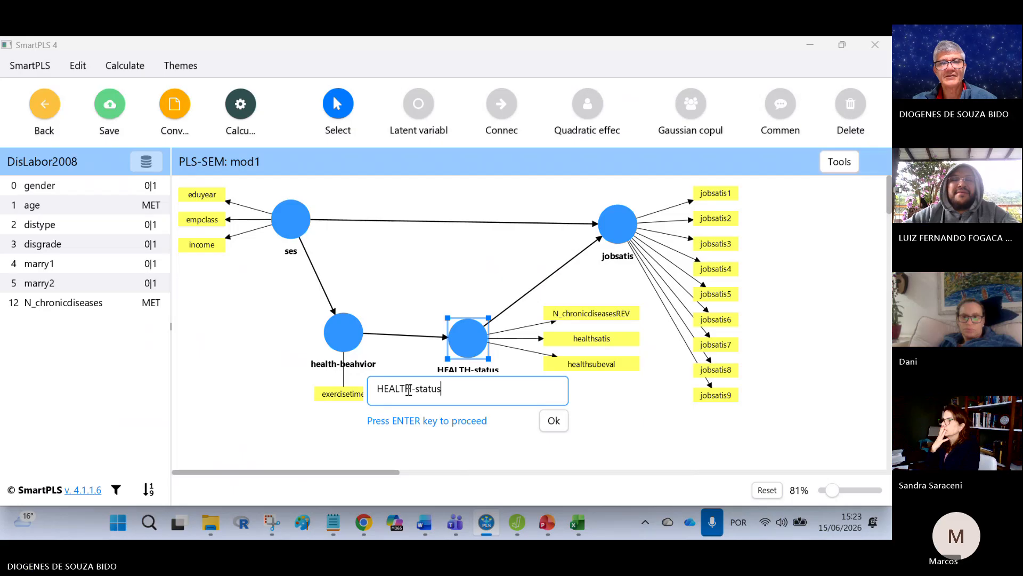
text(health)
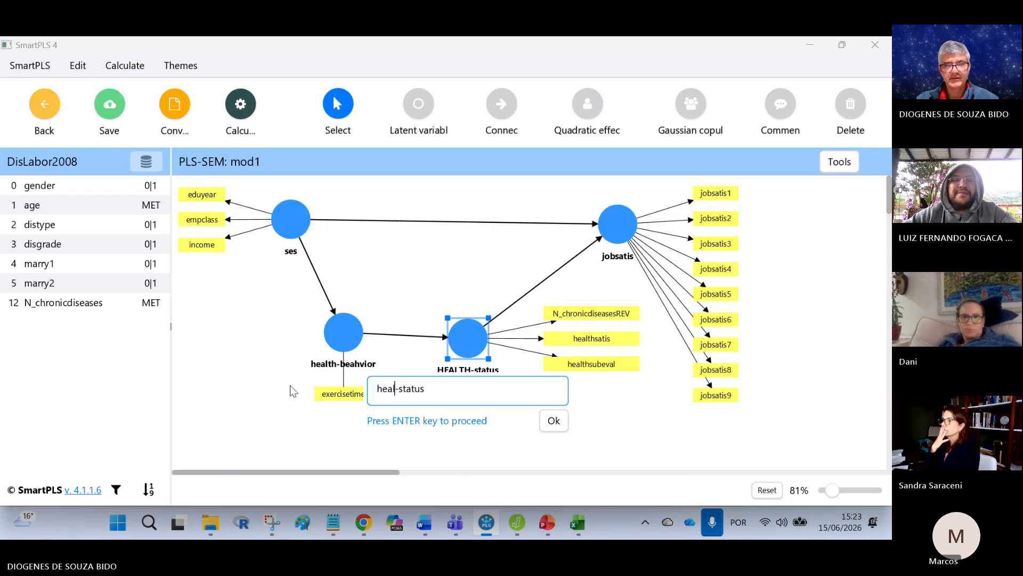
key(Return)
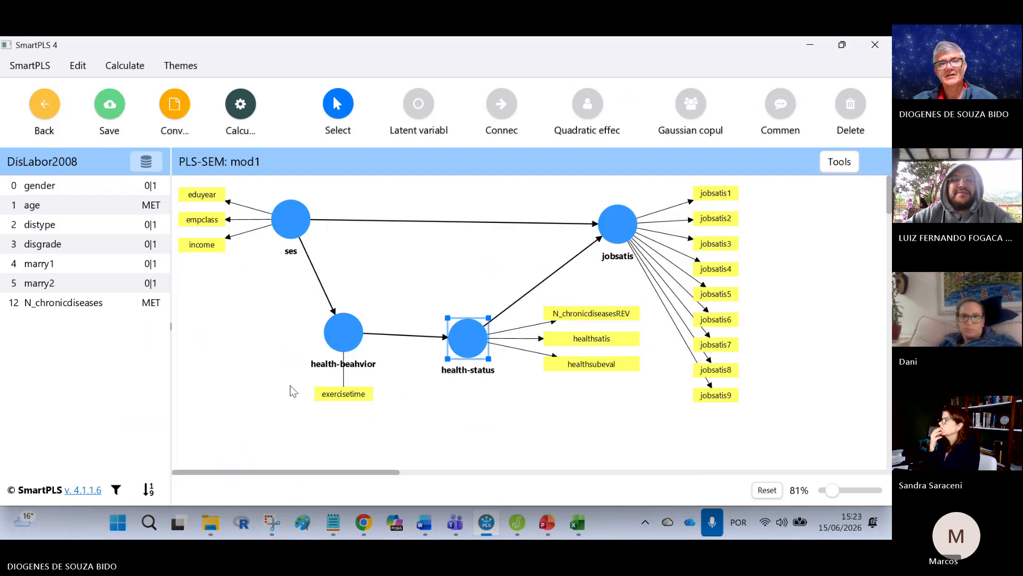
click(400, 285)
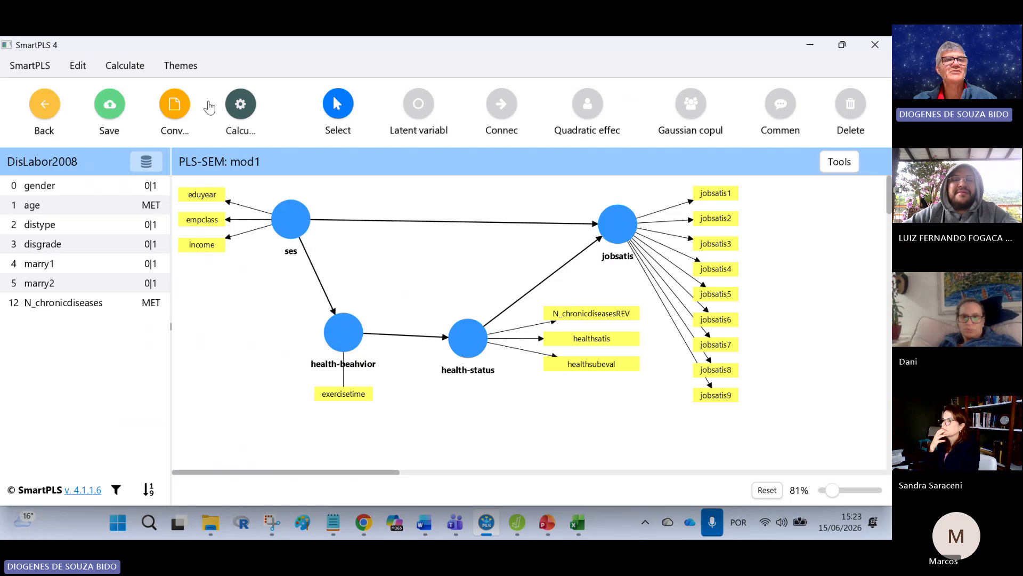
Step: Save mod1 and run the PLS-SEM algorithm with the Path weighting scheme and standardized results
click(240, 104)
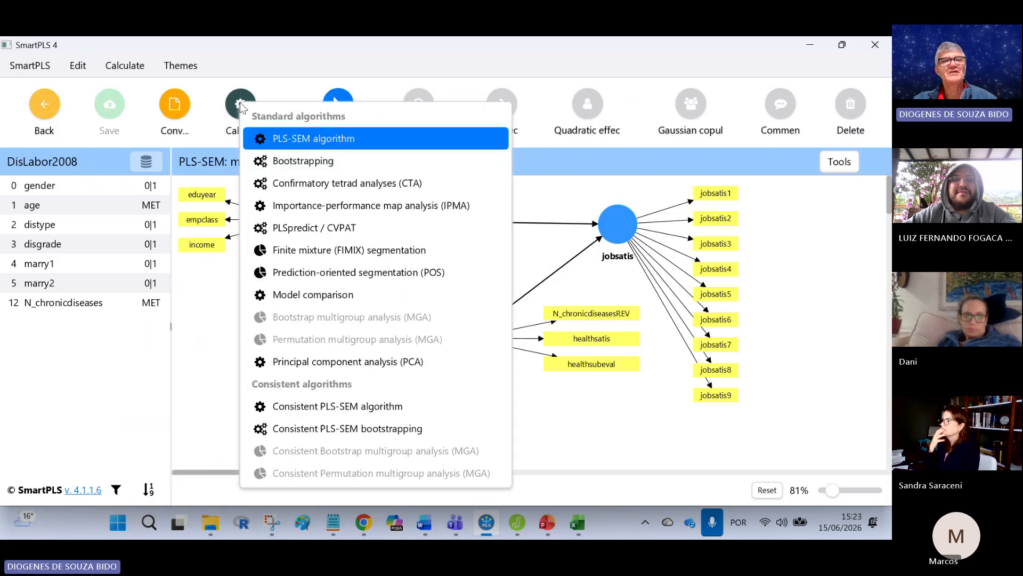
click(269, 138)
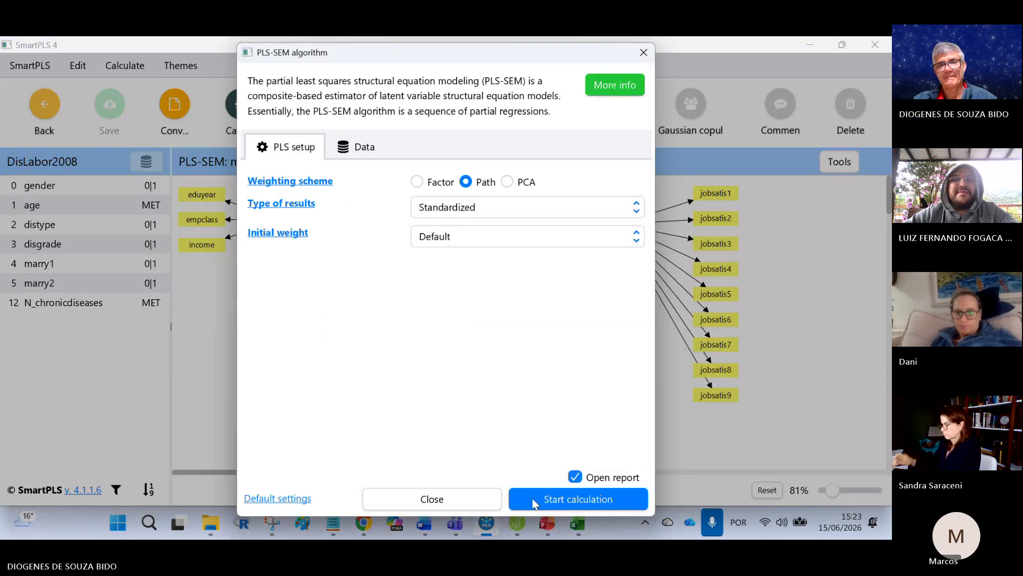
click(533, 504)
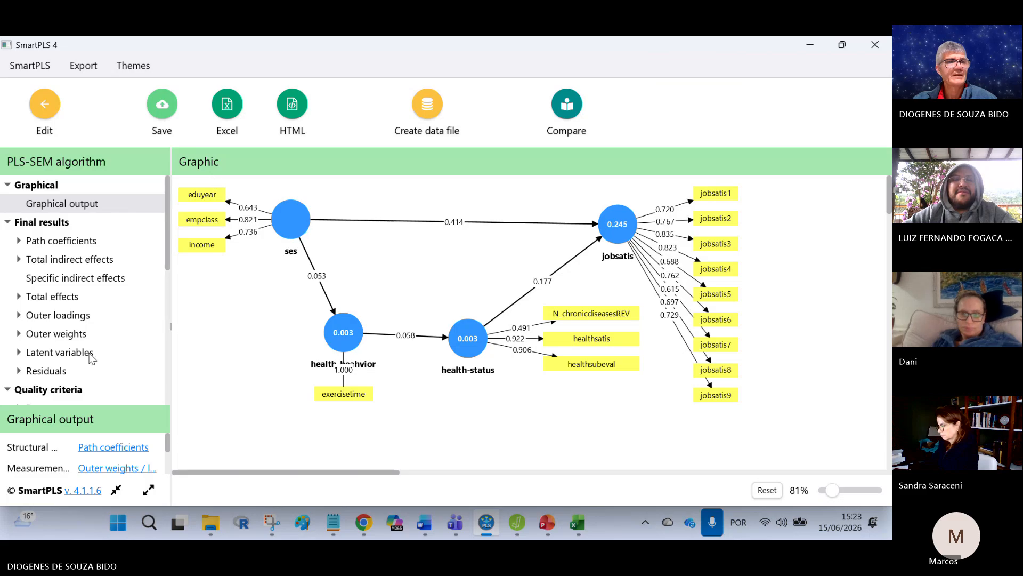
Step: Copy the new Fornell-Larcker criterion table and paste it into the Excel sheet Planilha1 starting at H1
scroll(91, 358, down, 3)
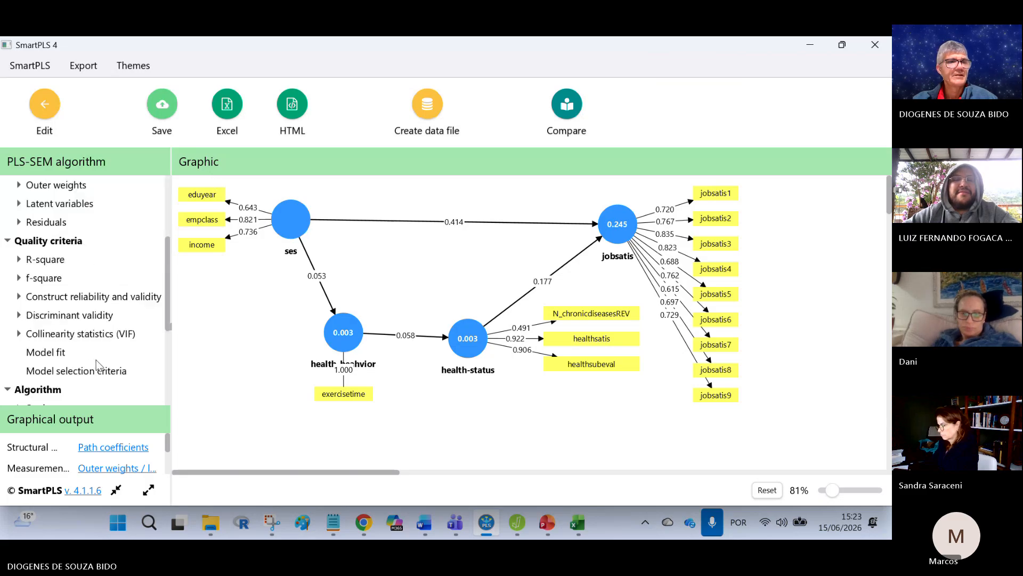
click(92, 319)
click(100, 415)
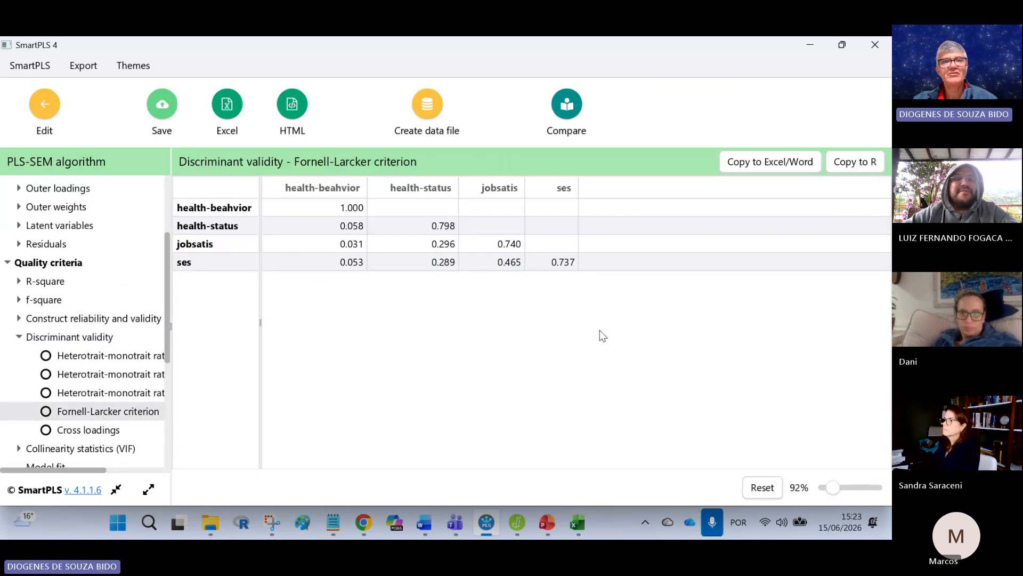
click(767, 162)
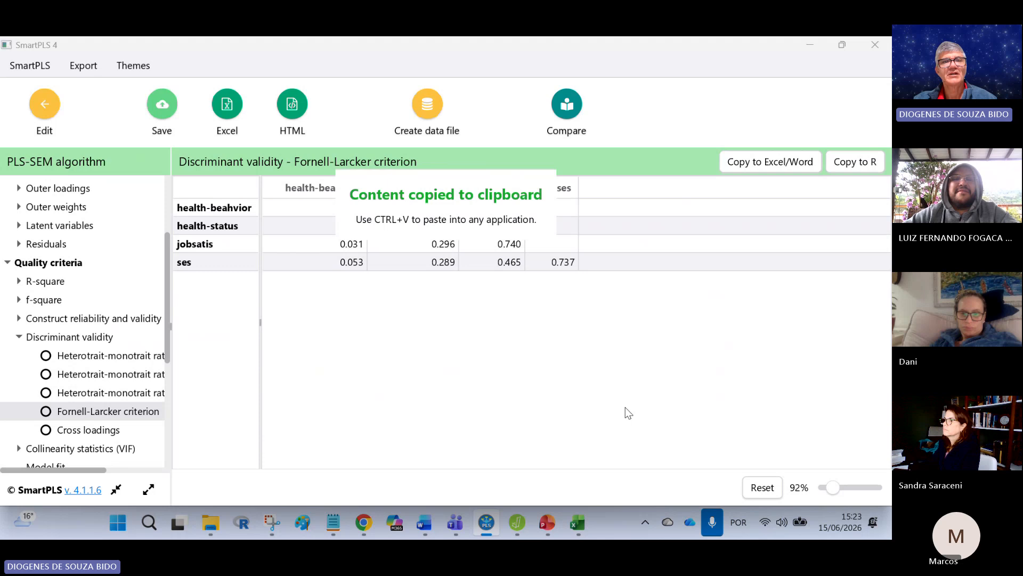
click(578, 522)
click(473, 210)
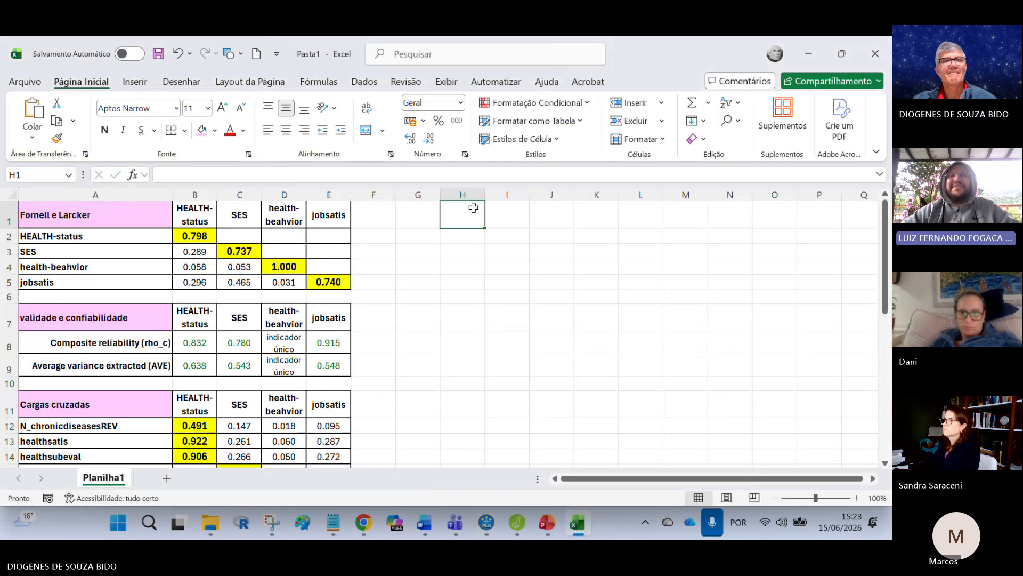
key(ctrl+v)
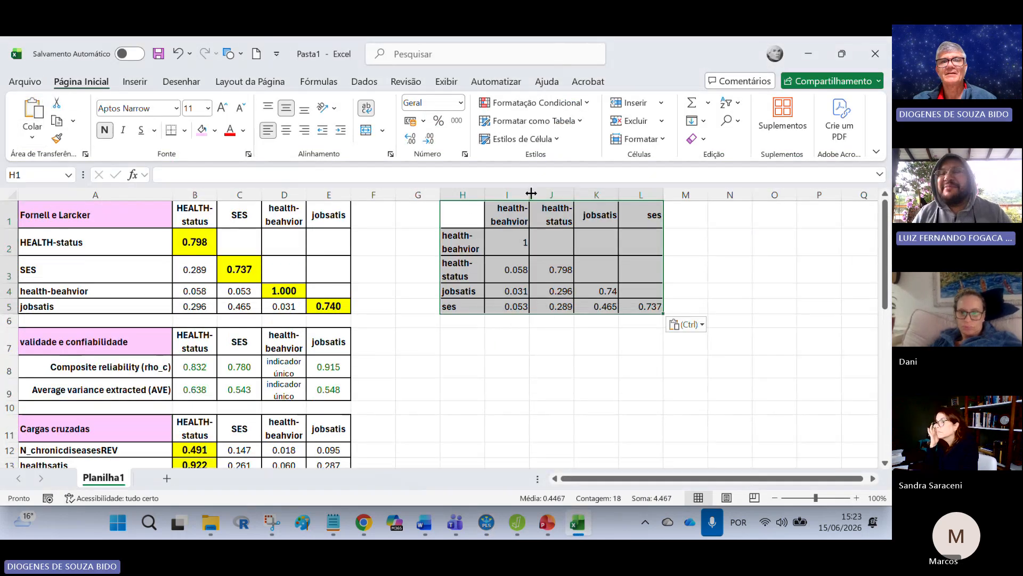
Step: Compare the construct header order and letter case in I1:L1 with the original Fornell-Larcker headers in B1:E1
click(525, 195)
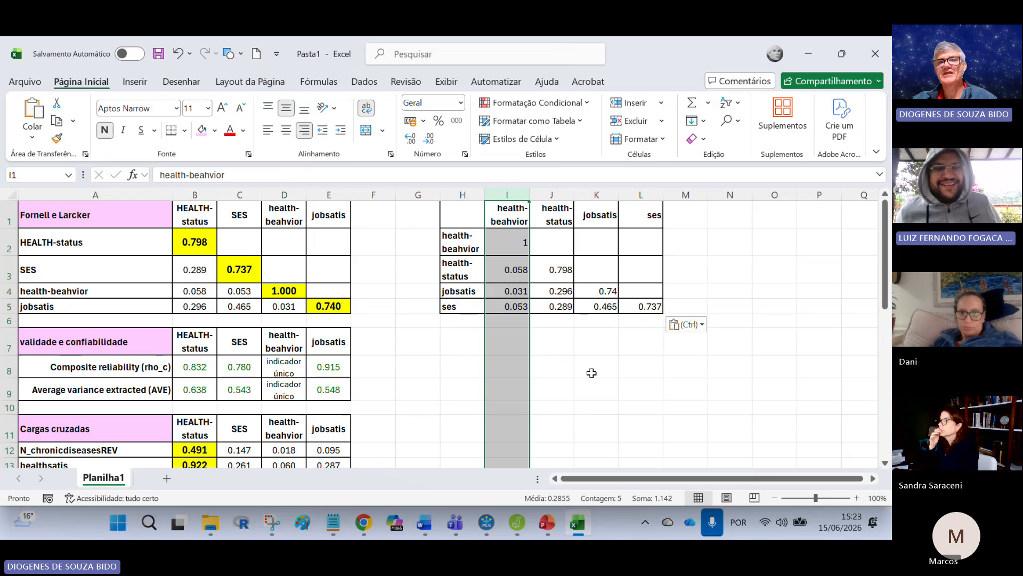
drag(525, 219, 630, 214)
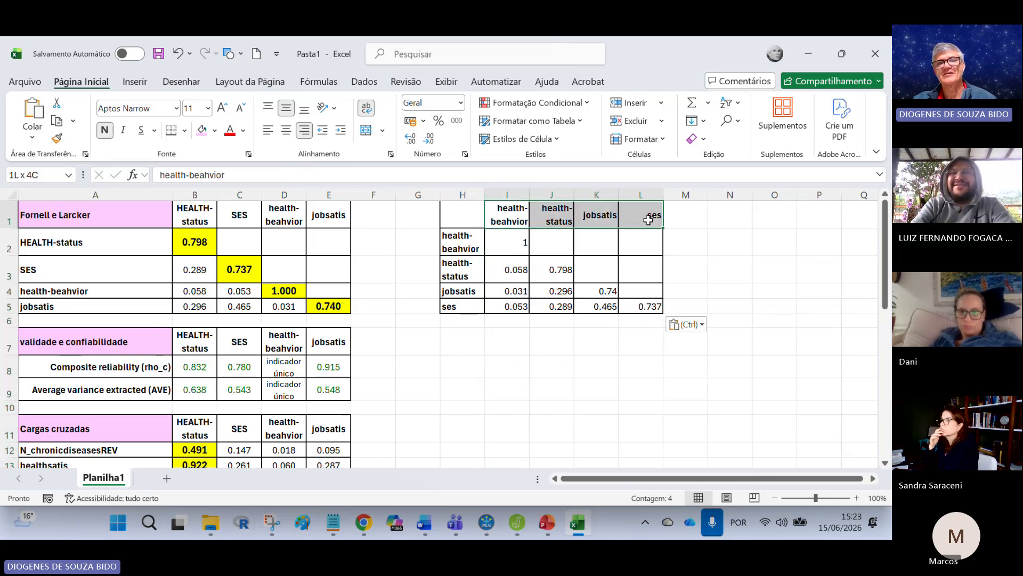
click(497, 216)
click(566, 223)
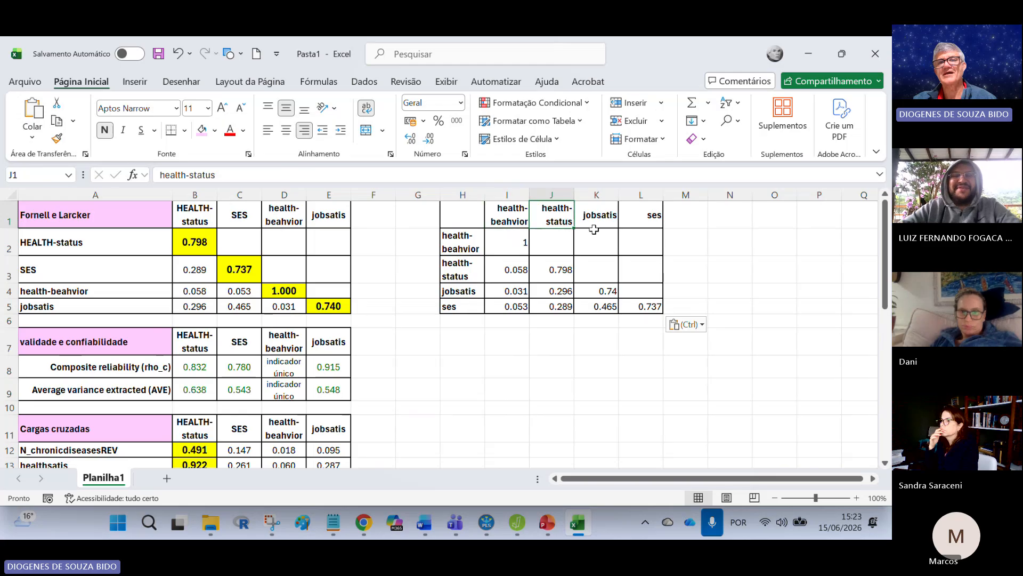
click(598, 219)
click(659, 221)
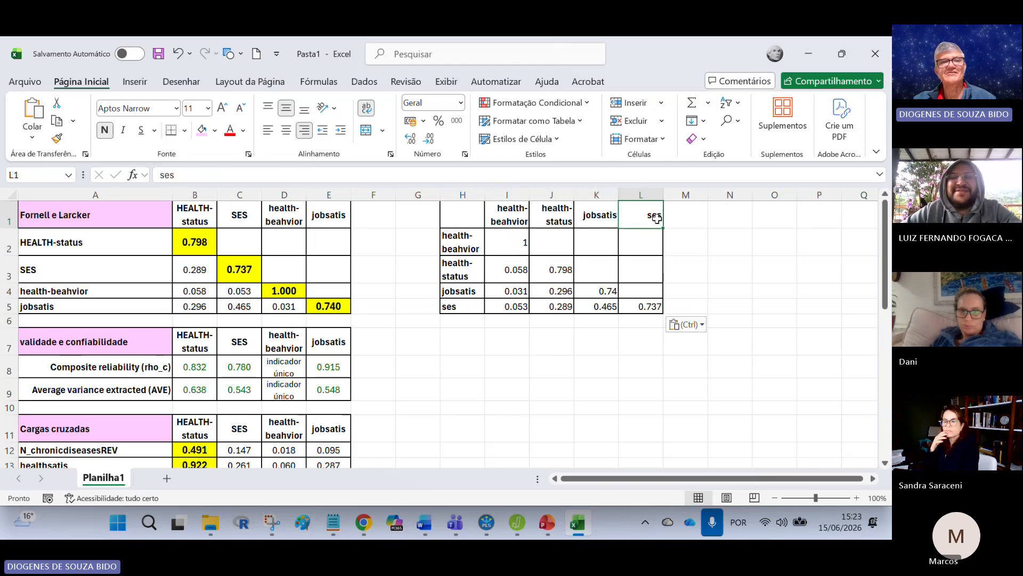
click(241, 217)
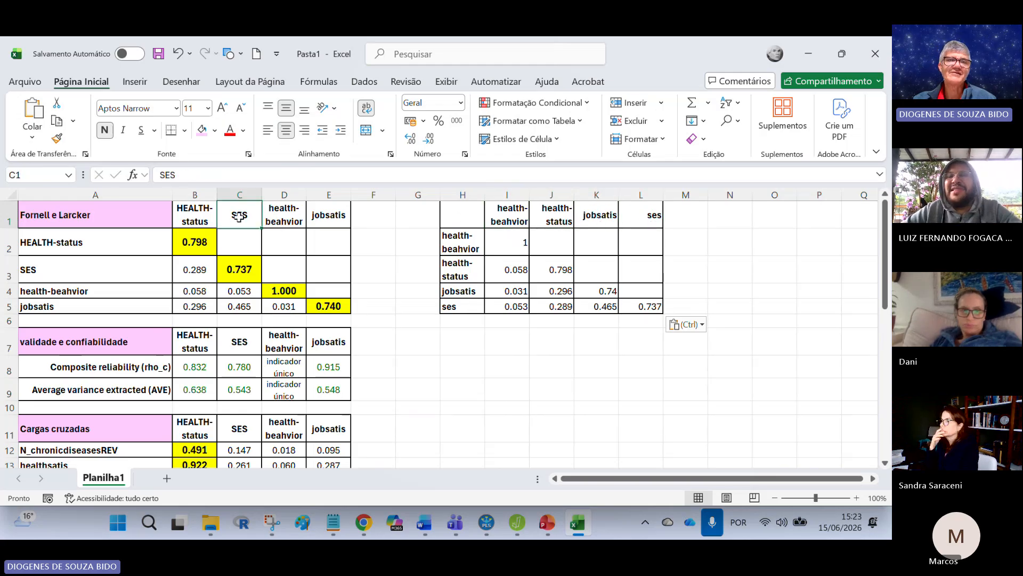
click(236, 187)
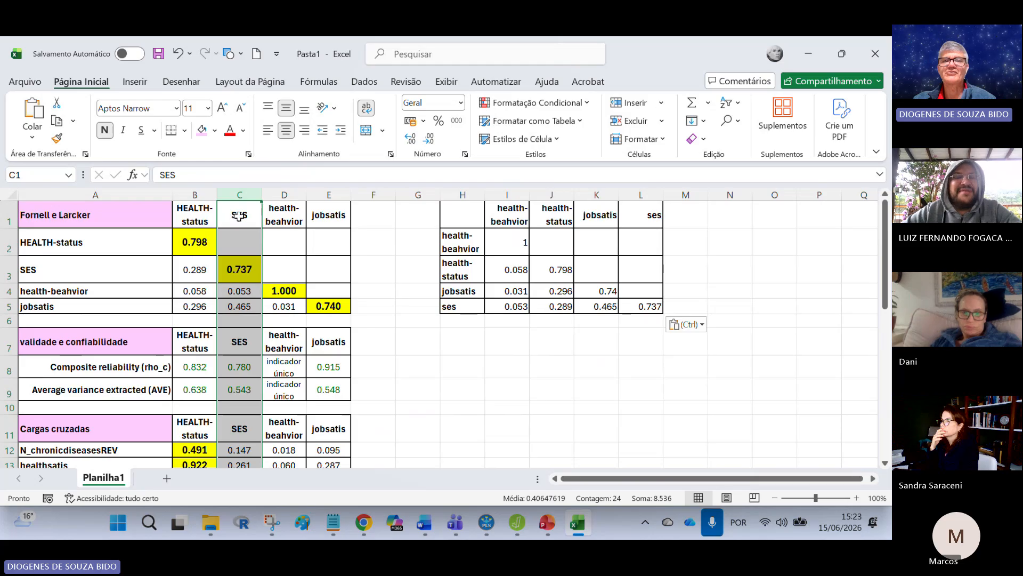
click(536, 396)
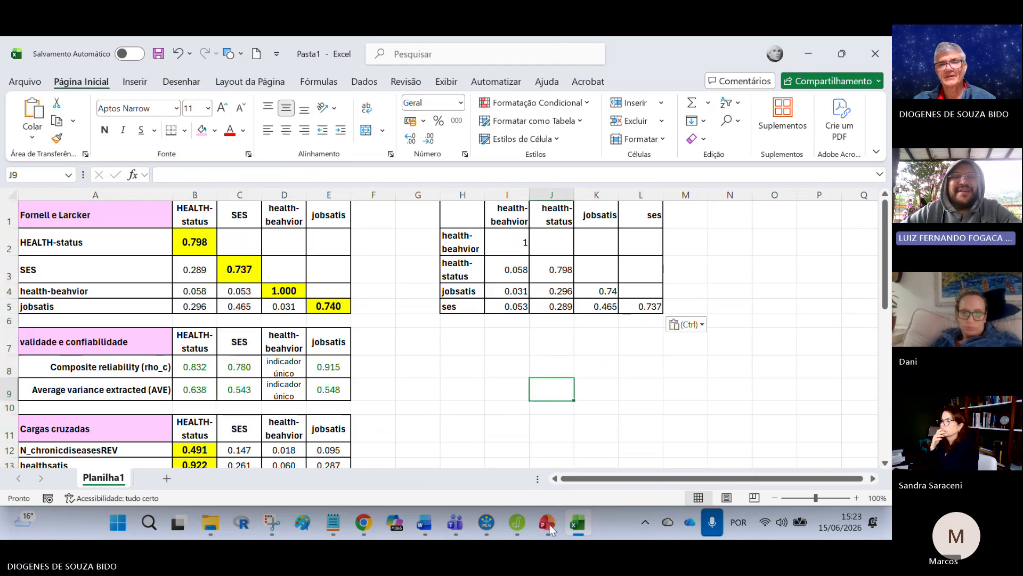
Step: Switch to SmartPLS and copy the Construct reliability and validity overview table for Excel
click(478, 524)
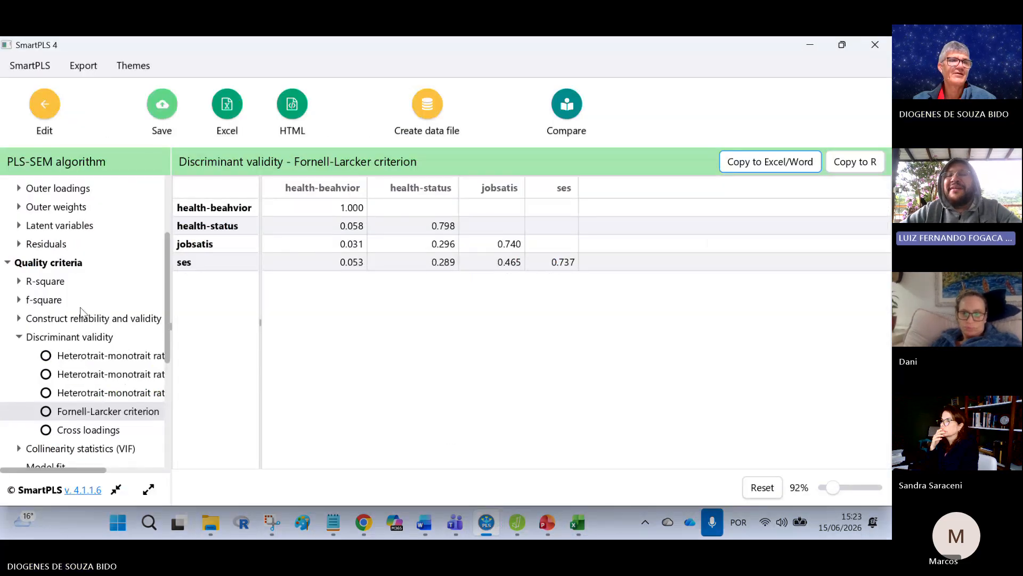
scroll(96, 281, up, 2)
scroll(93, 261, up, 5)
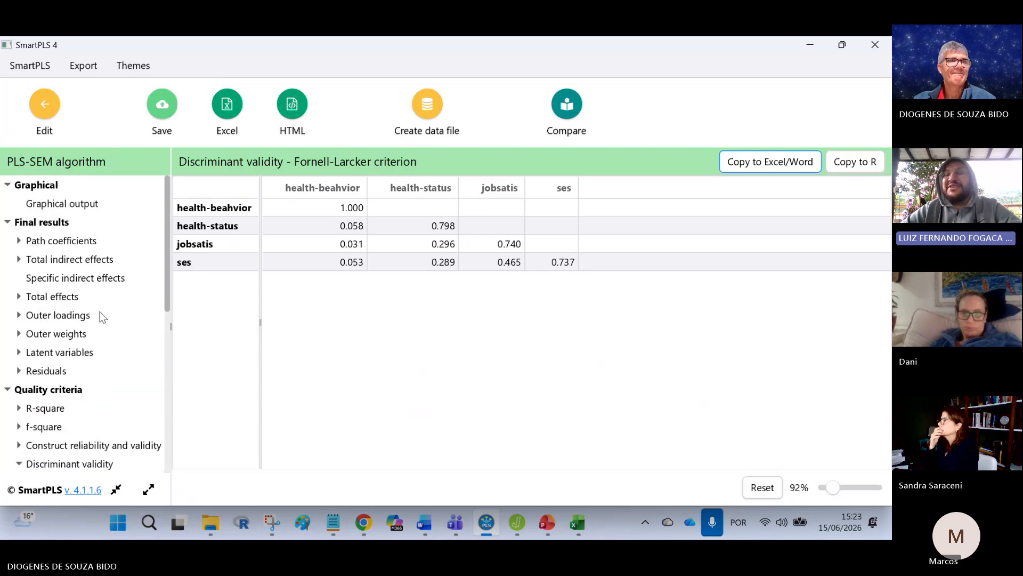
scroll(100, 315, down, 3)
click(129, 370)
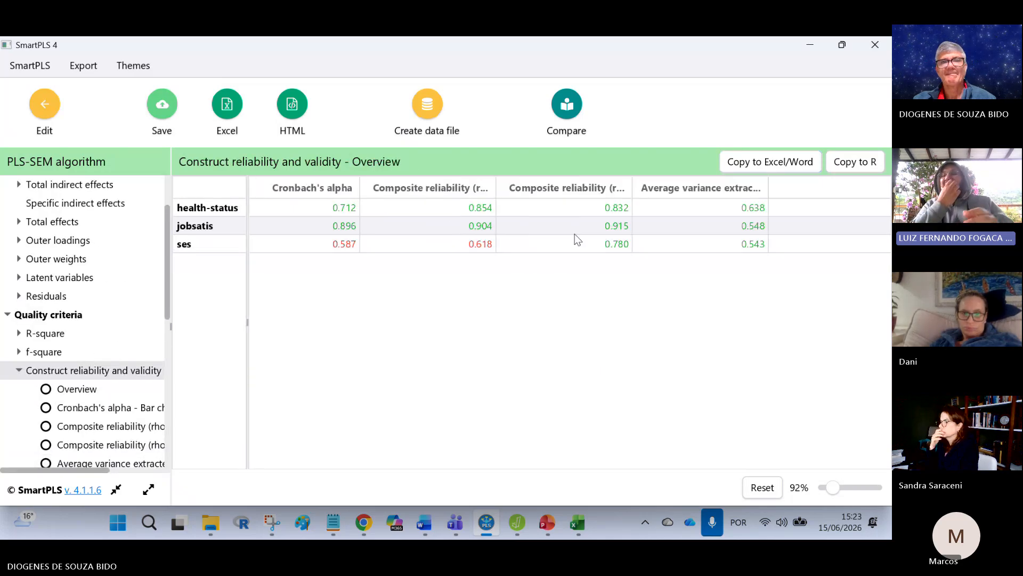
click(770, 162)
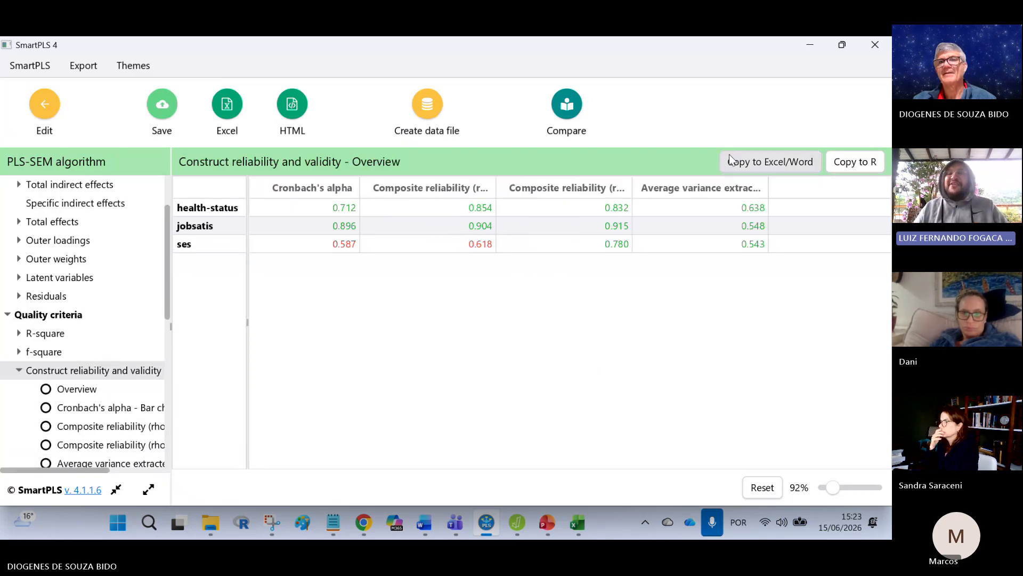
Step: Switch to Excel and paste the copied reliability overview table into Planilha1 starting at I19
click(578, 523)
scroll(537, 424, down, 3)
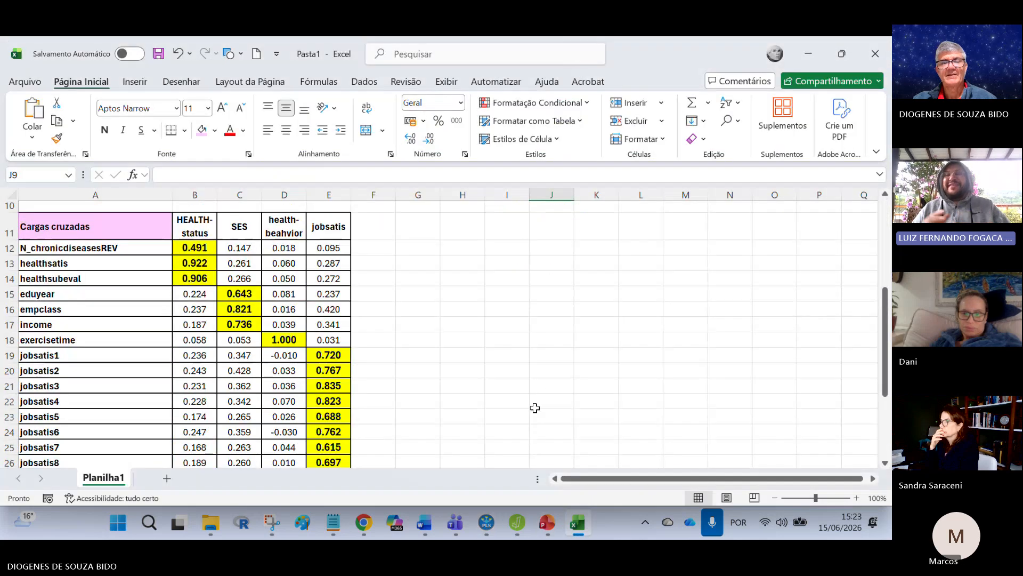
click(505, 354)
key(ctrl+v)
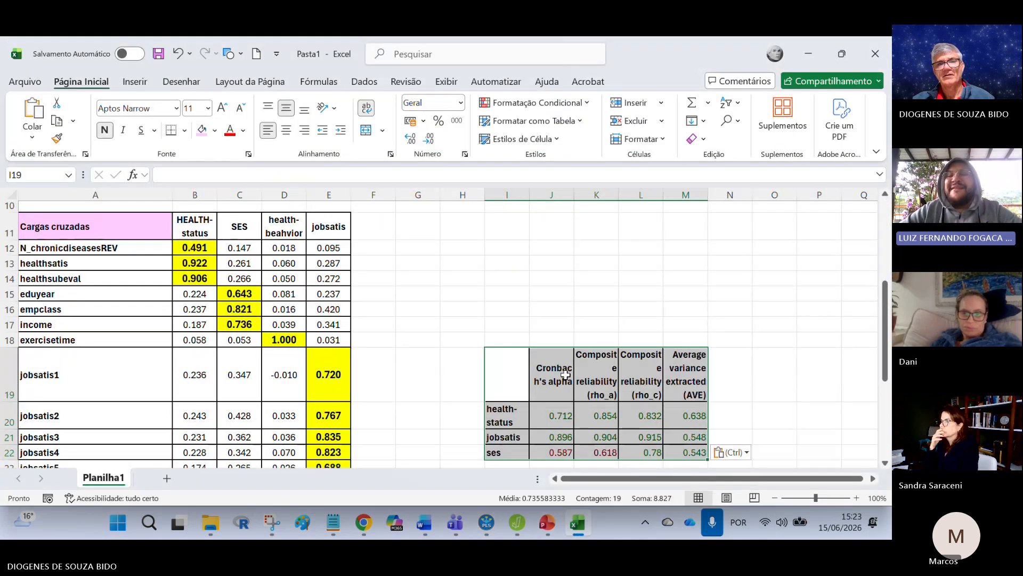
Step: Copy the reliability table pasted at I19 and paste it transposed starting at H7
scroll(683, 385, down, 1)
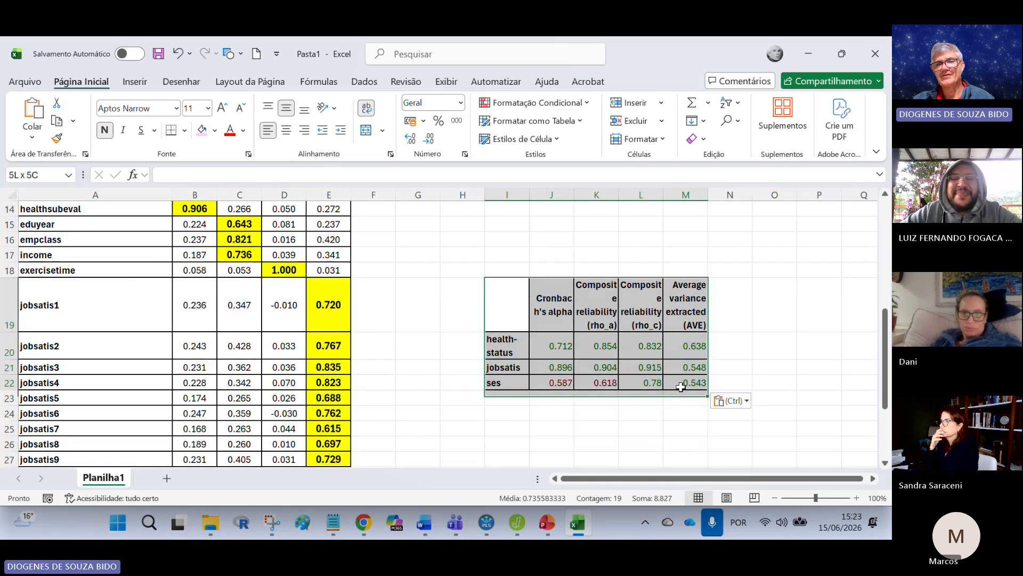
key(ctrl+c)
scroll(633, 363, up, 5)
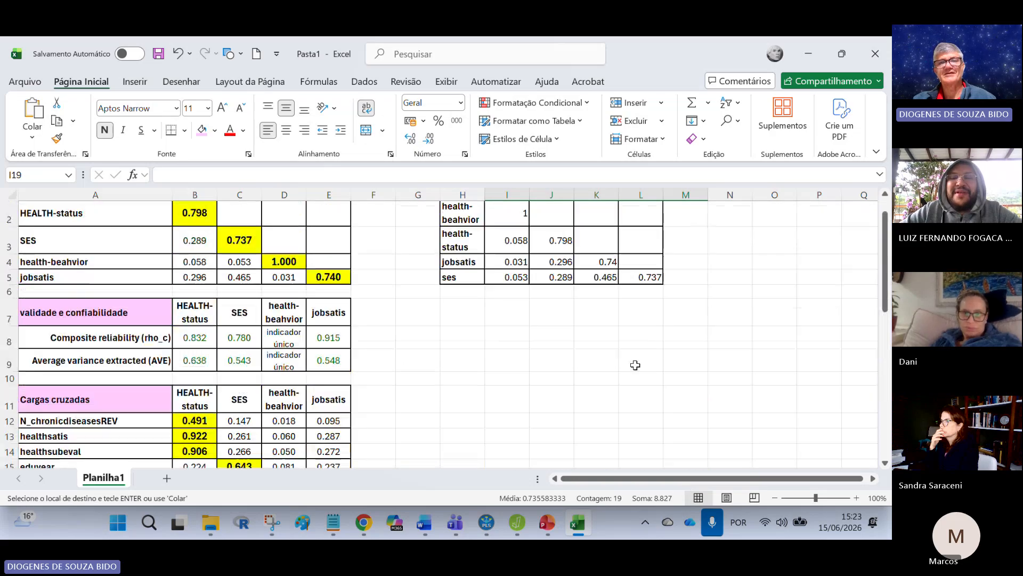
click(472, 338)
right_click(471, 338)
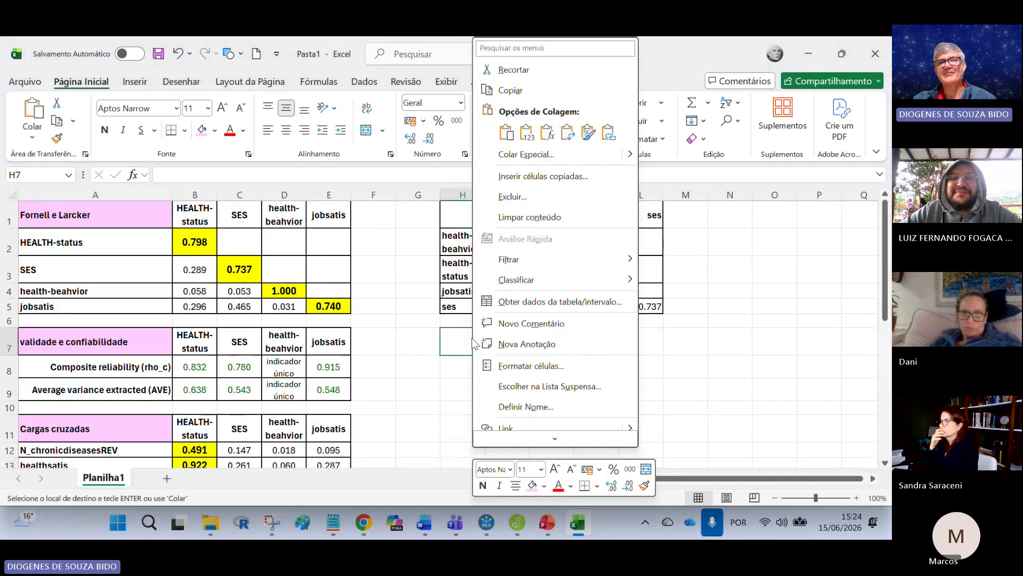
click(567, 136)
scroll(605, 365, down, 1)
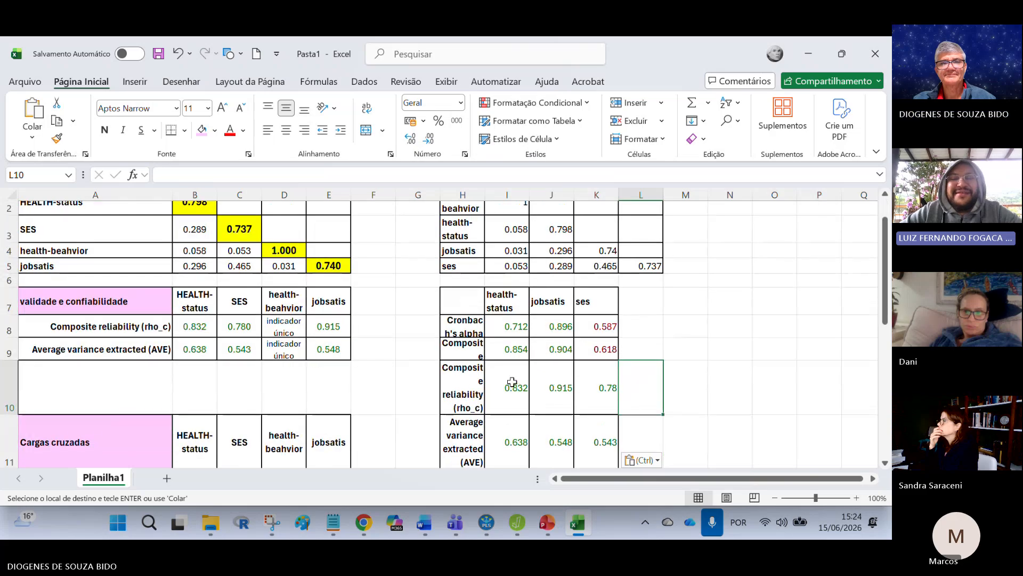
click(467, 379)
click(423, 381)
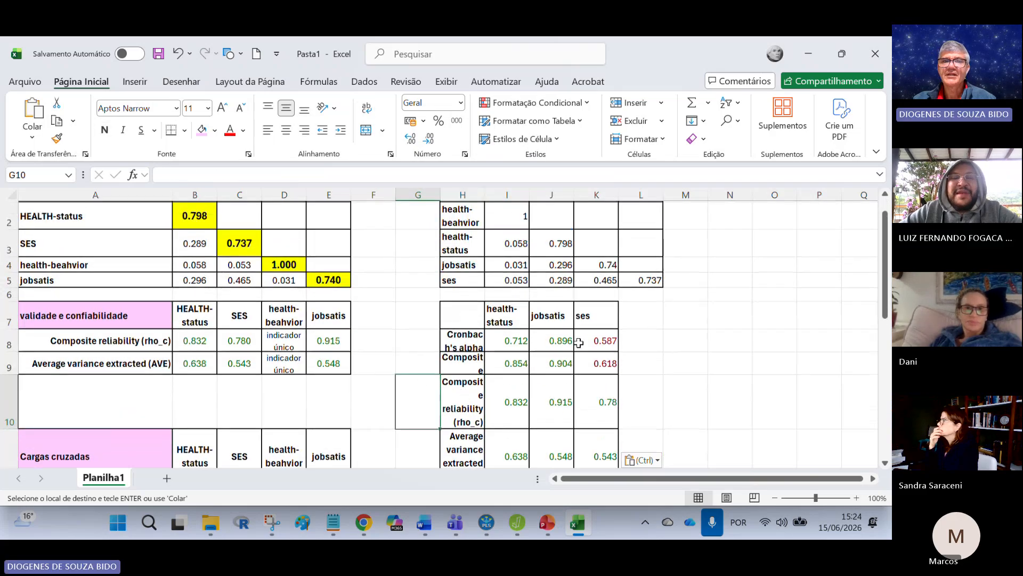
scroll(568, 245, up, 1)
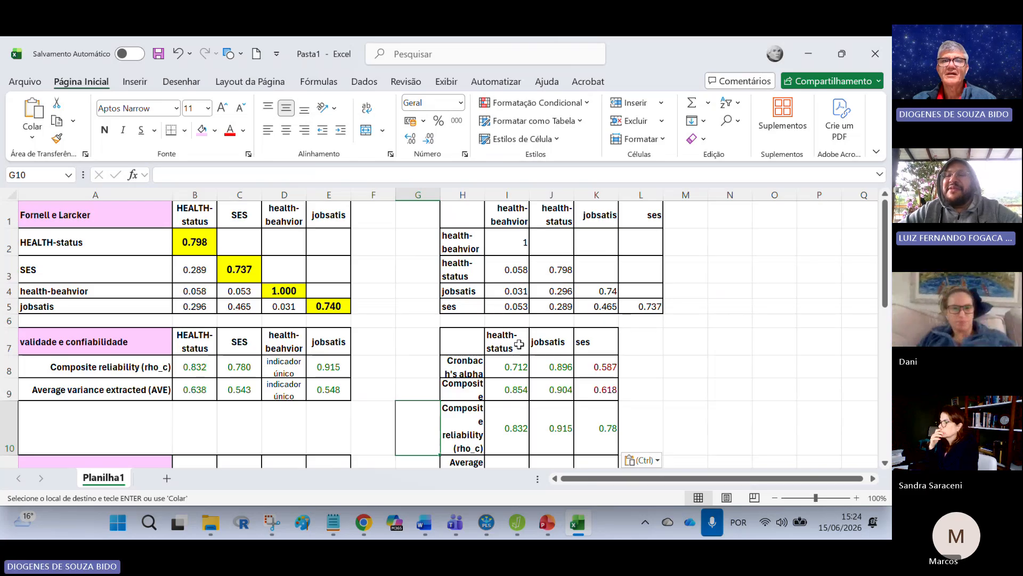
Step: Move the construct headers and values in I7:K11 one column over to J7:L11, leaving column I free
mouse_move(527, 349)
mouse_down()
mouse_move(532, 338)
mouse_move(603, 409)
mouse_move(601, 464)
mouse_move(599, 394)
mouse_up()
drag(619, 304, 654, 304)
click(474, 364)
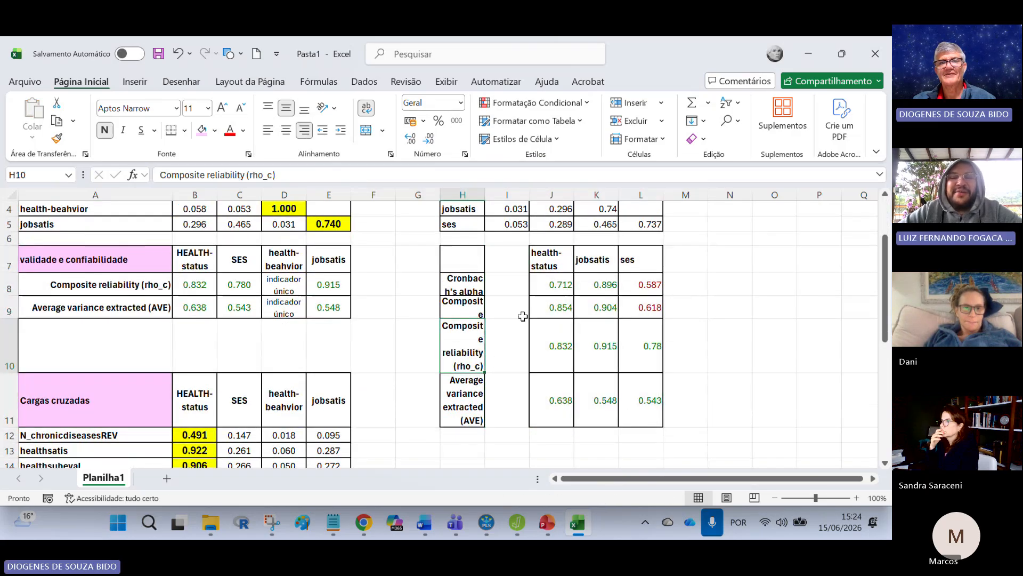
scroll(526, 289, up, 1)
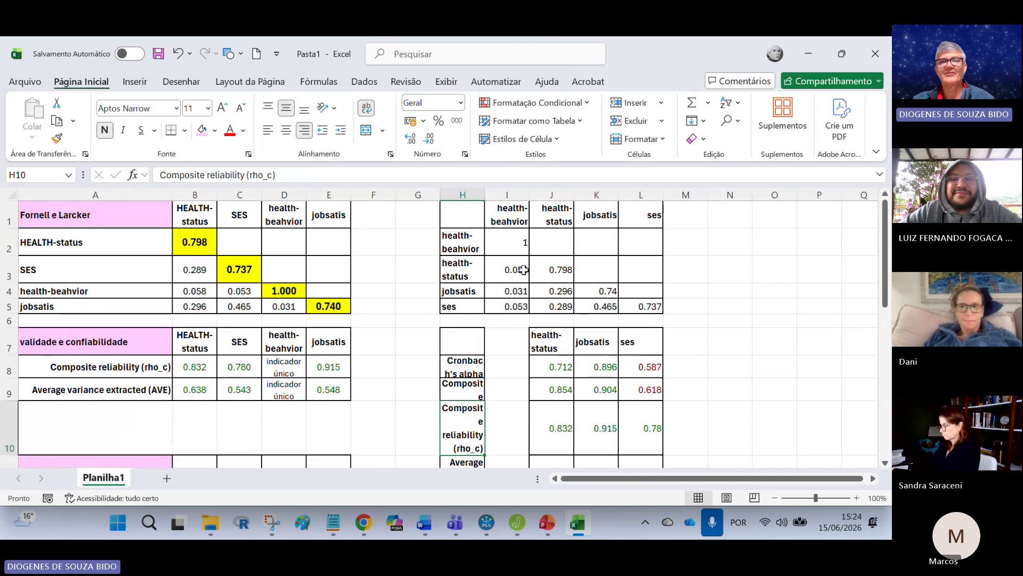
Step: Copy the health-beahvior header and value from I1:I2 to I7:I8, and fill the value down to I11
drag(515, 215, 518, 241)
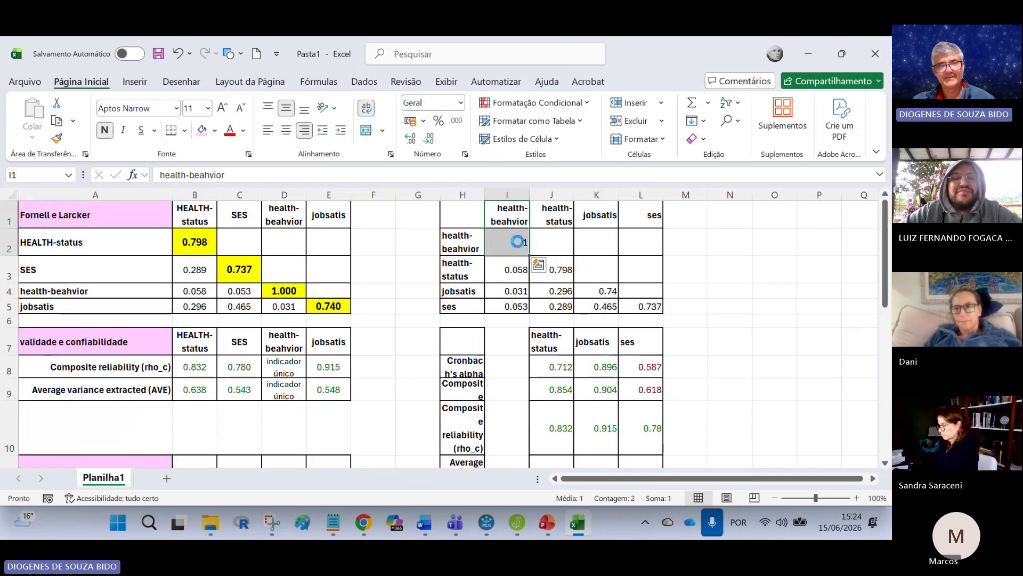
key(ctrl+c)
click(514, 358)
key(ctrl+v)
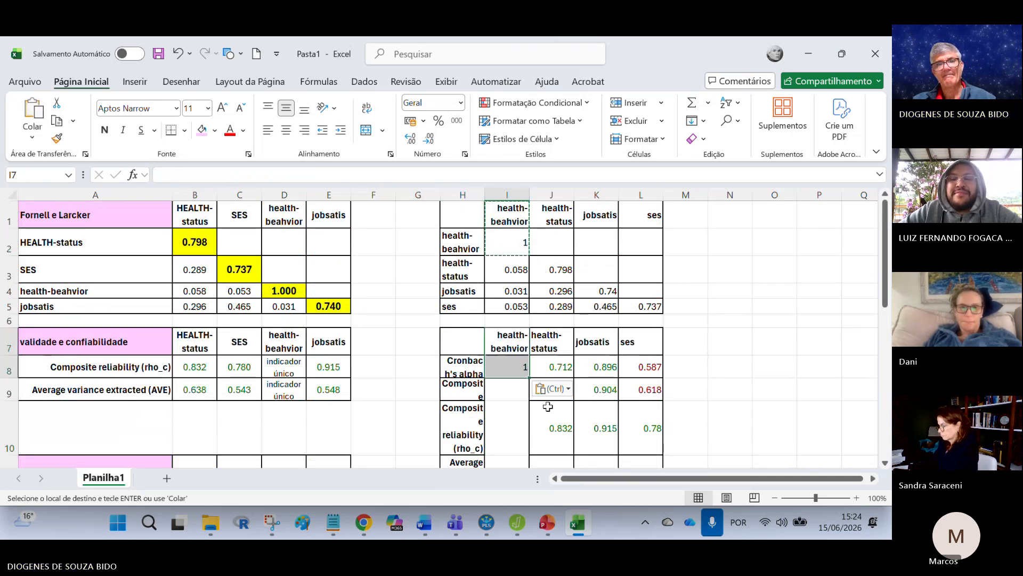
click(513, 426)
click(519, 368)
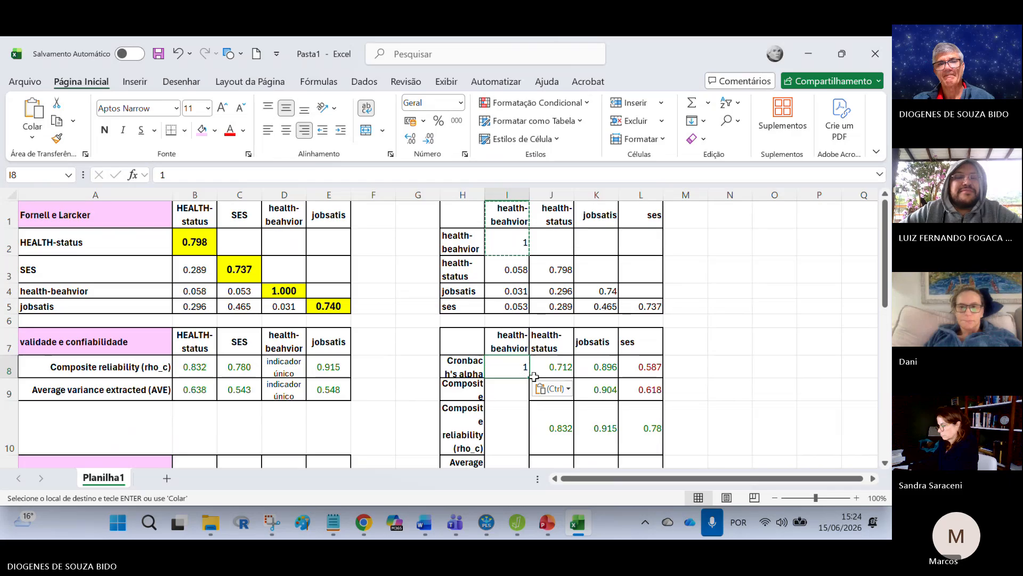
drag(529, 377, 534, 416)
click(626, 406)
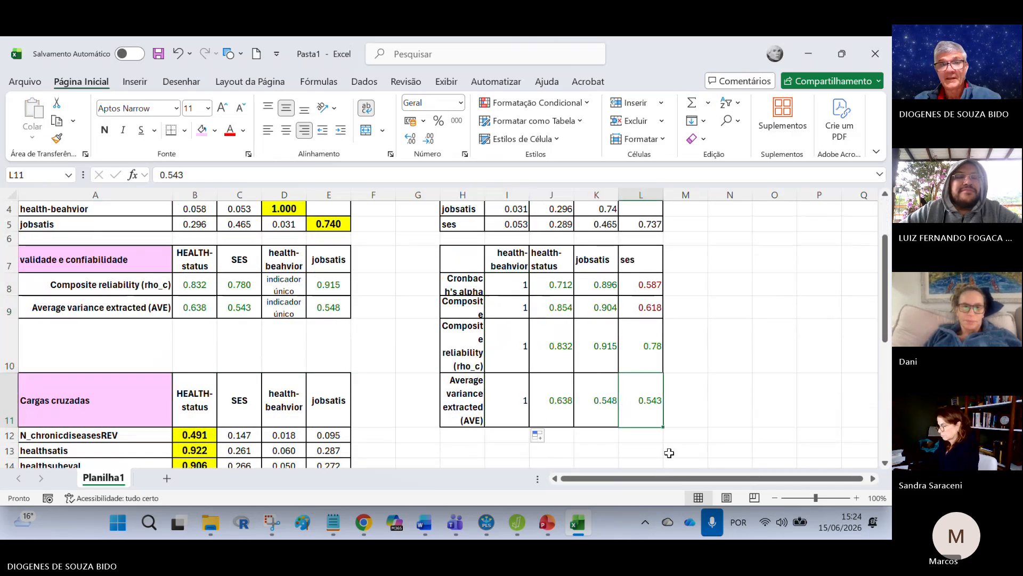
Step: Delete the Cronbach's alpha and rho_a rows in H8:L9, shifting the cells below up
drag(461, 284, 637, 304)
right_click(637, 304)
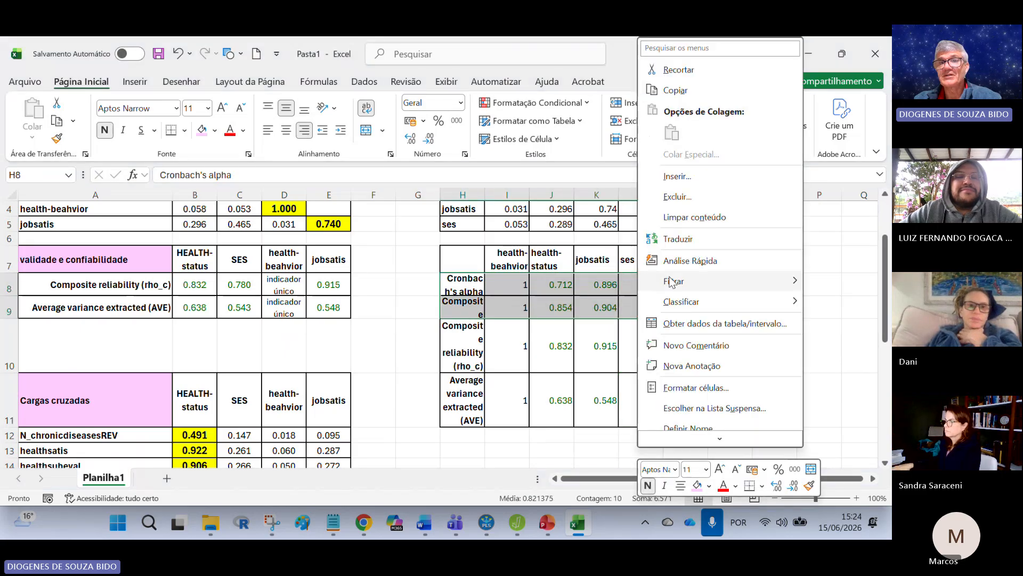
click(690, 198)
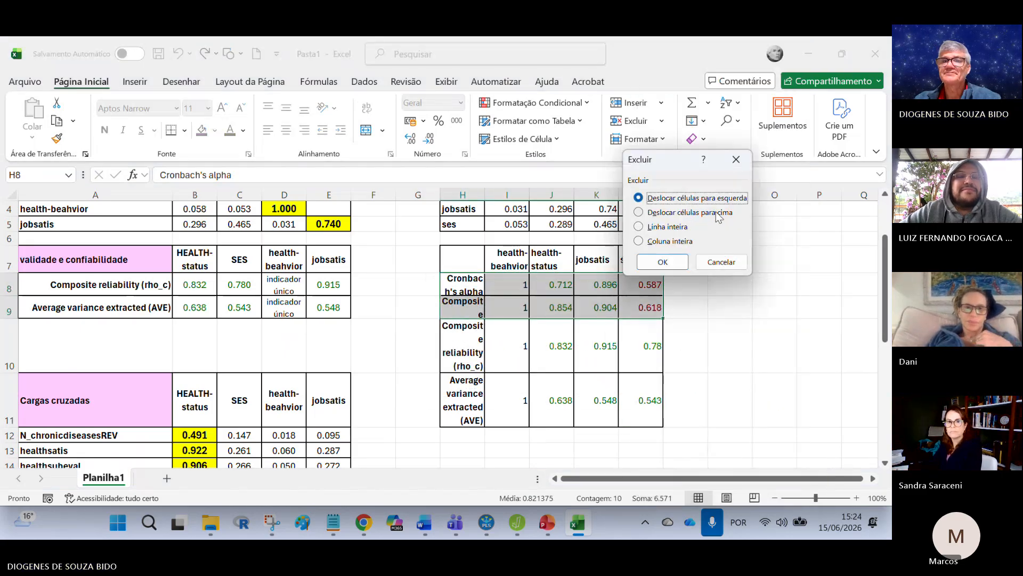
click(671, 263)
click(646, 367)
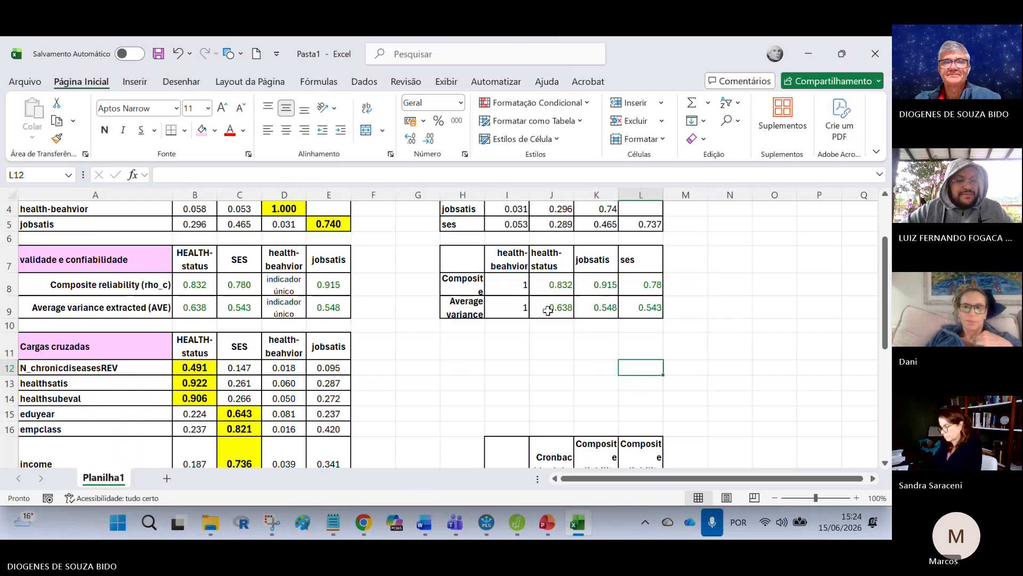
Step: Copy the "indicador único" text from D8 into I8:I9 of the new reliability table
click(284, 286)
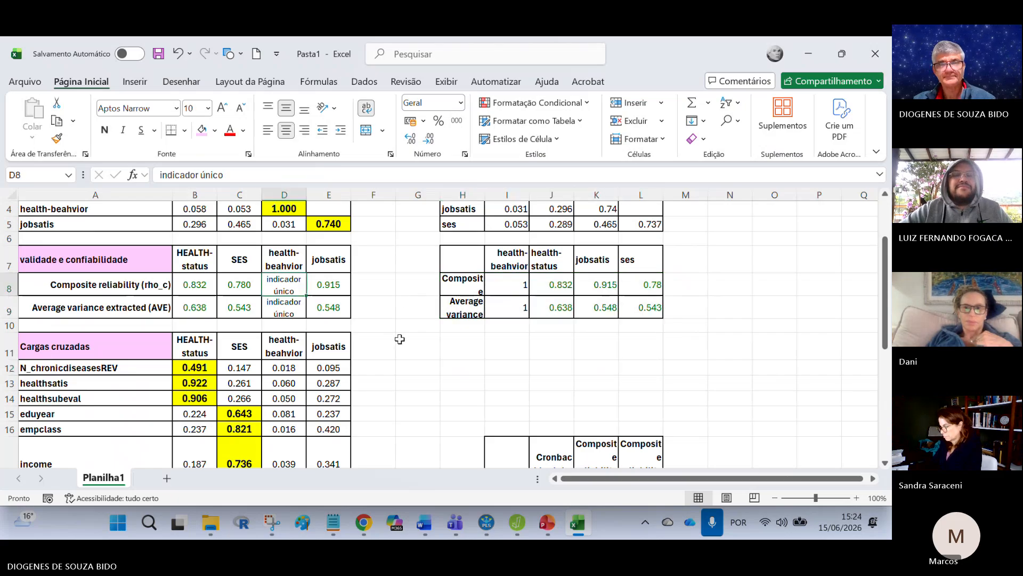
key(ctrl+c)
drag(506, 284, 520, 307)
key(ctrl+v)
click(573, 366)
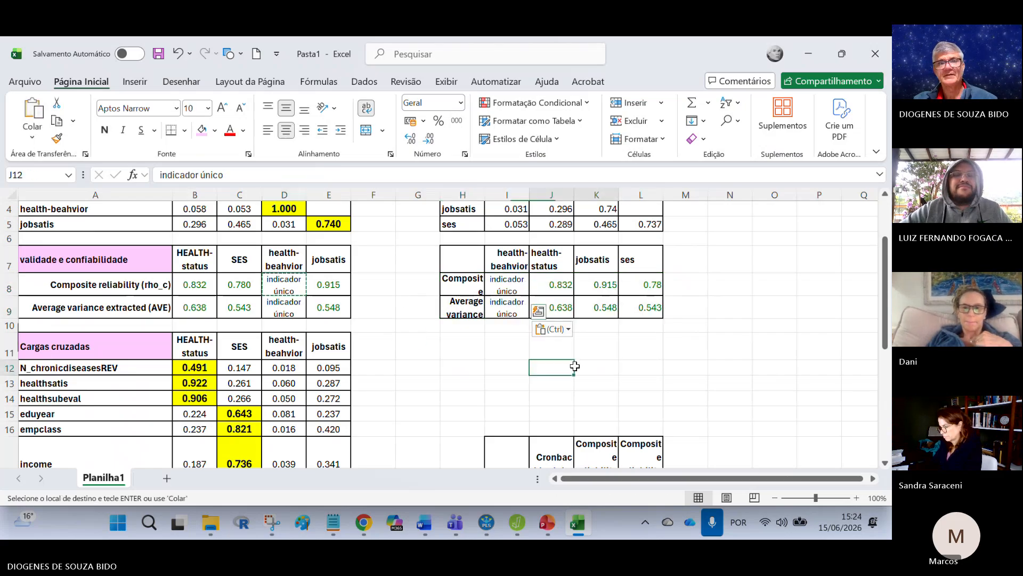
Step: Delete the leftover untransposed reliability table below the new tables, in columns I to M
drag(575, 366, 597, 366)
scroll(597, 367, down, 3)
drag(506, 252, 737, 246)
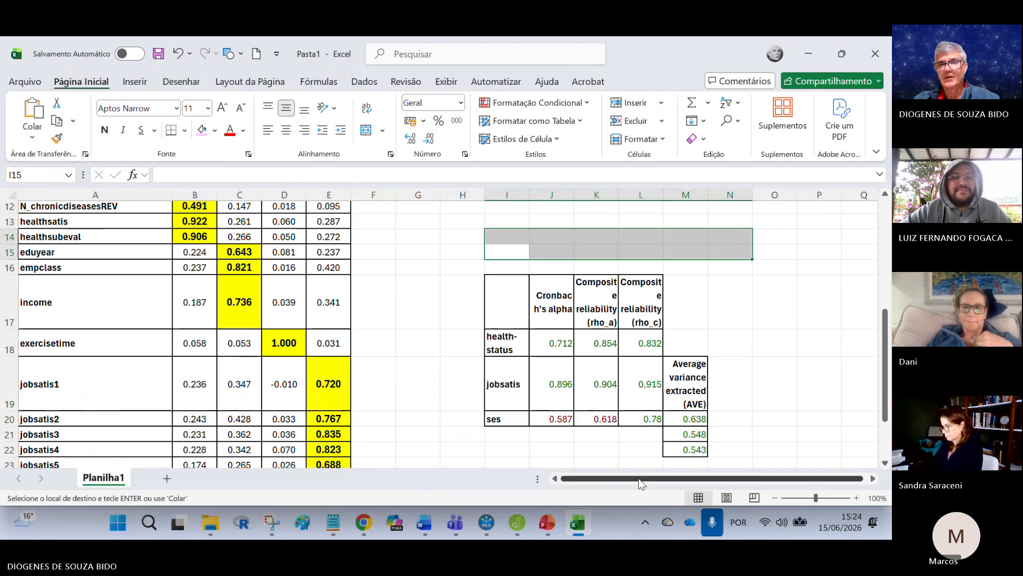
drag(639, 478, 643, 478)
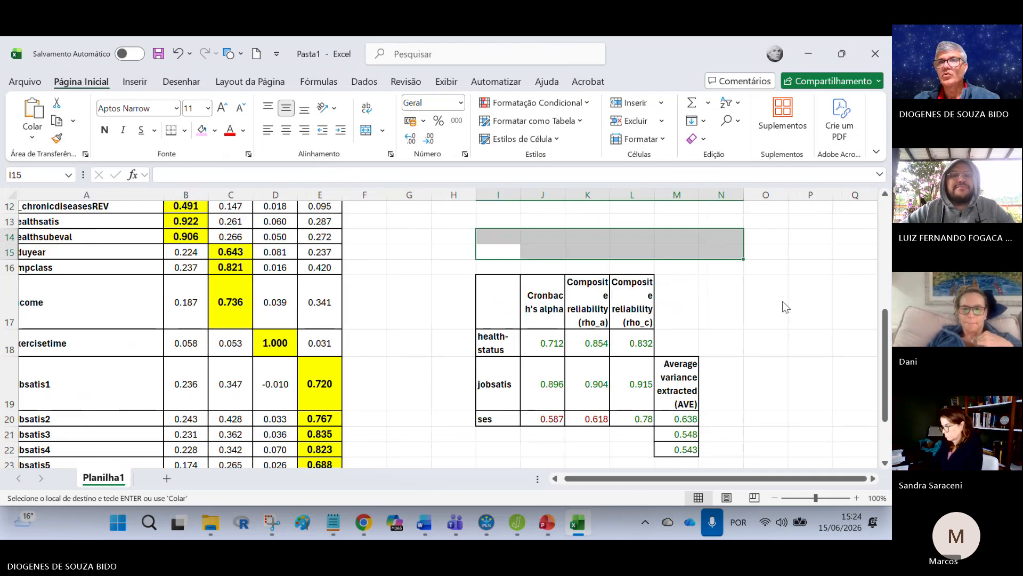
click(805, 145)
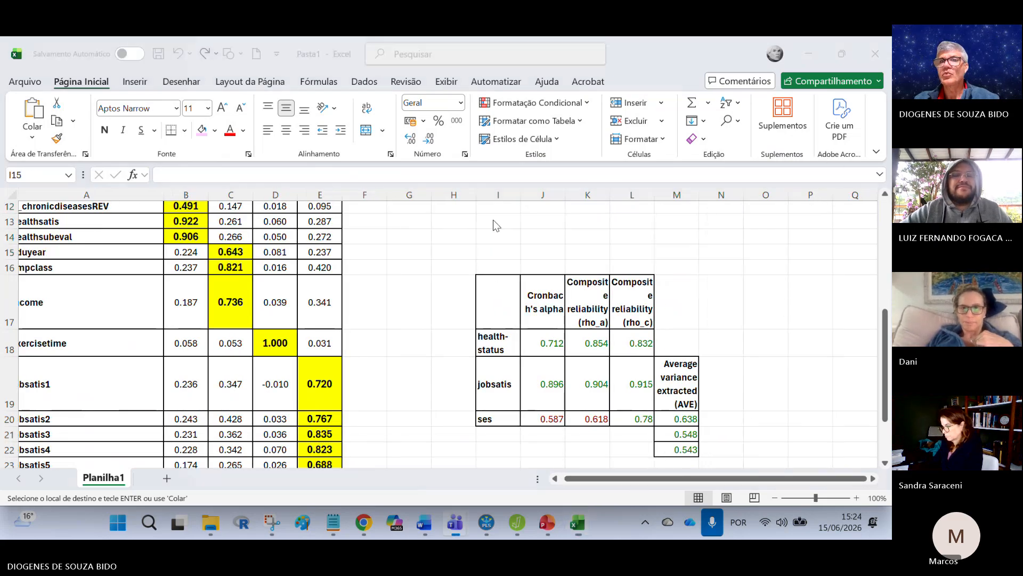
click(553, 267)
drag(741, 262, 757, 452)
click(766, 405)
click(798, 204)
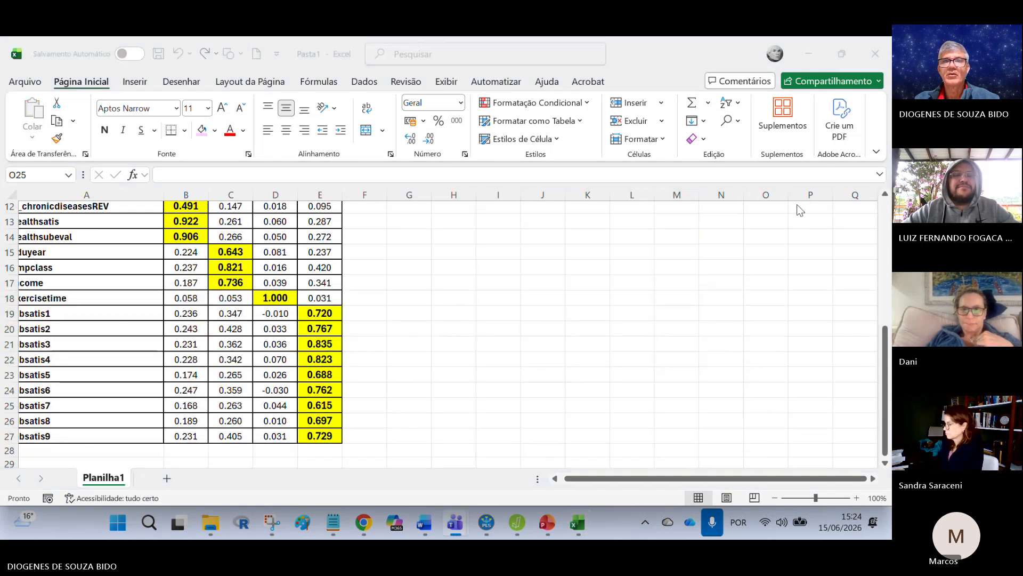
Step: Apply the formatting of the original Fornell-Larcker values in B2:E5 to the new matrix in I2:L5
scroll(443, 408, up, 4)
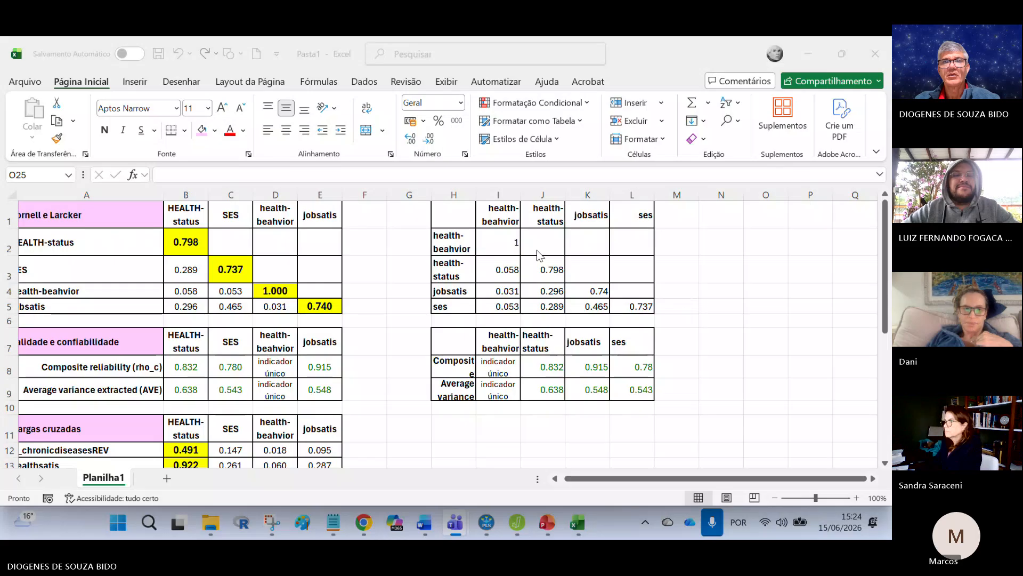
click(495, 237)
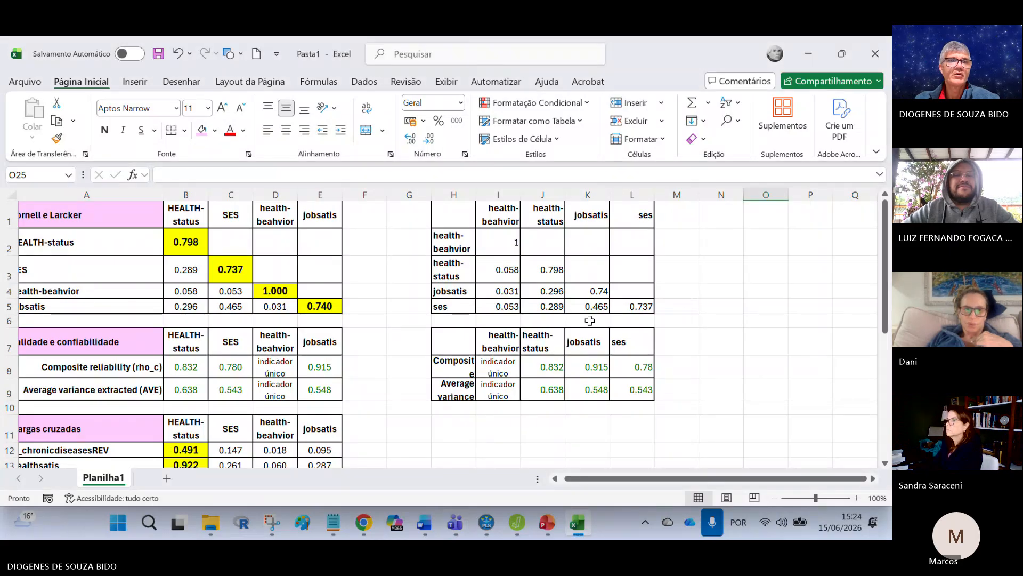
drag(186, 242, 320, 306)
click(57, 138)
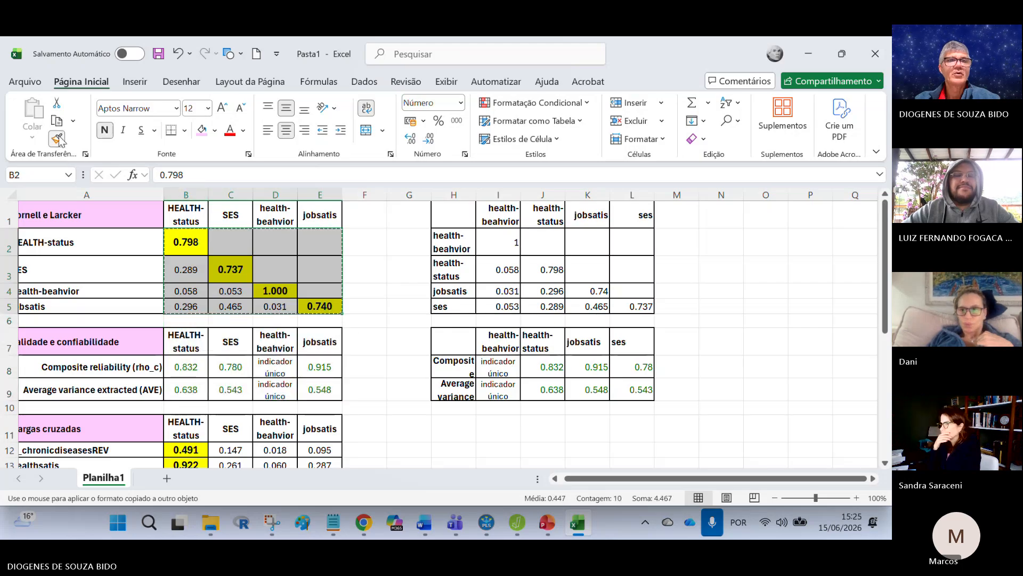
click(507, 242)
click(703, 320)
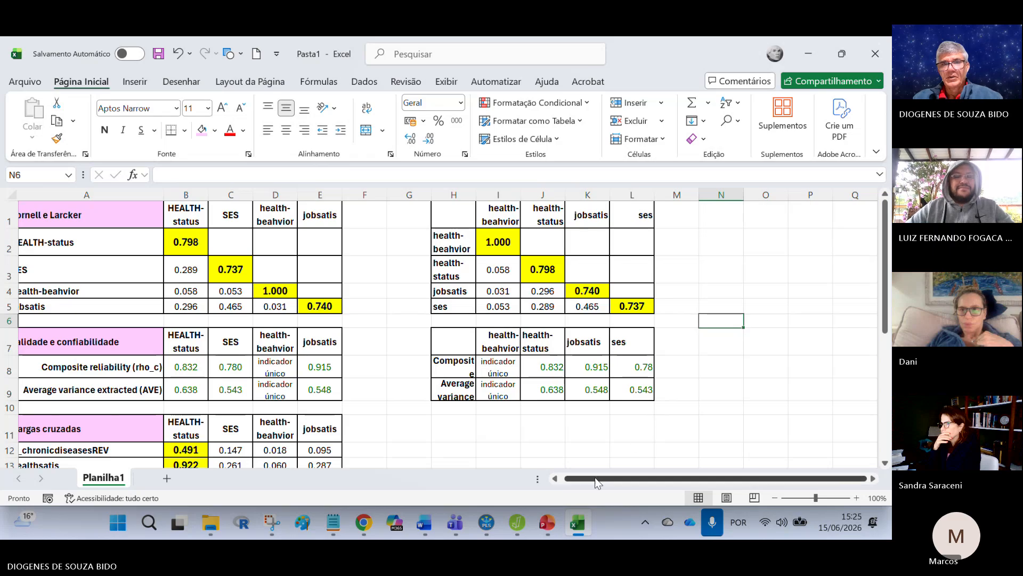
drag(595, 478, 584, 478)
scroll(423, 418, down, 1)
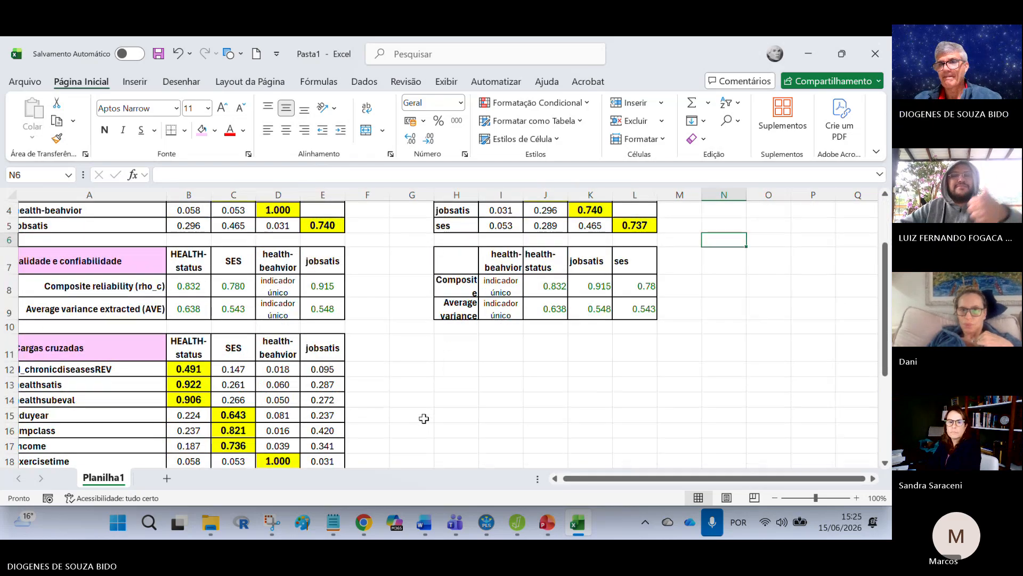
scroll(424, 419, up, 1)
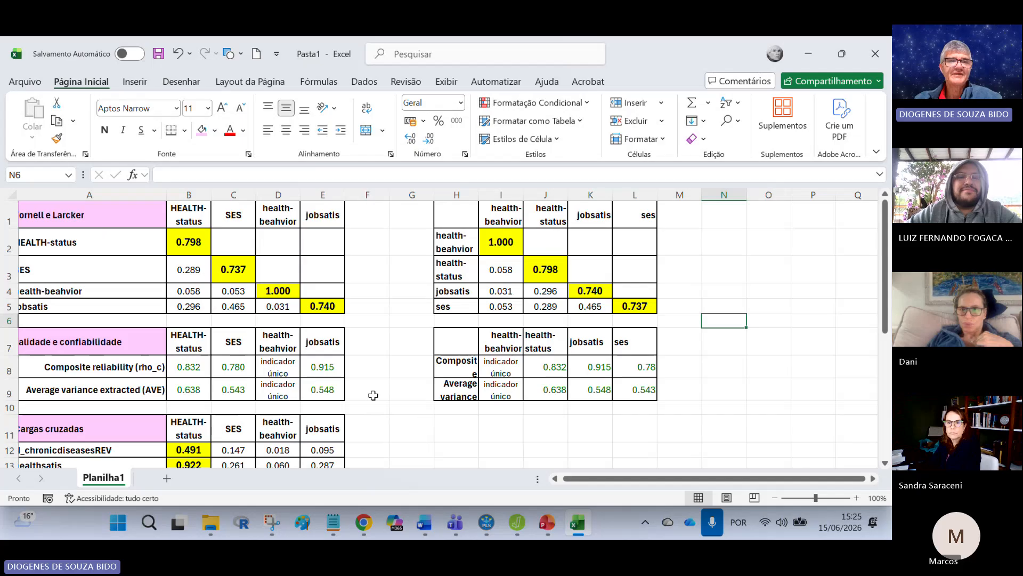
Step: Move the rebuilt Fornell-Larcker and reliability tables from H1:M9 so that they start at cell R1
click(420, 194)
click(456, 213)
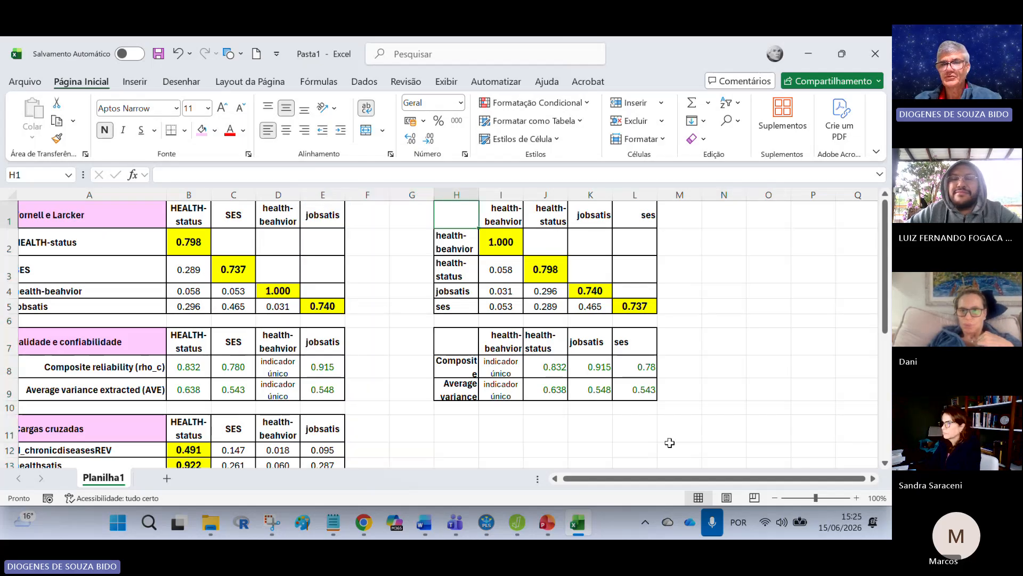
drag(635, 479, 831, 457)
drag(462, 214, 662, 394)
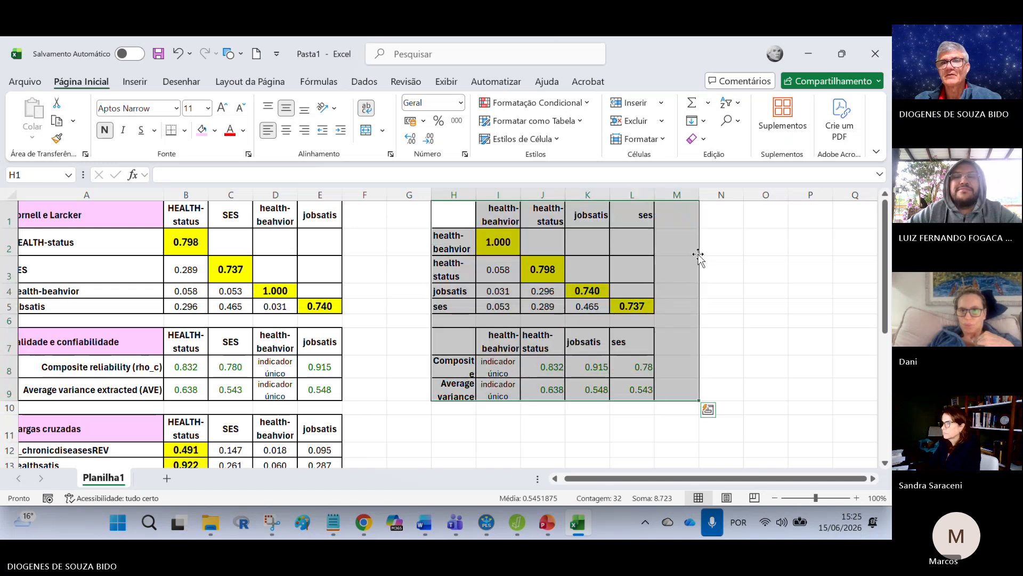
drag(698, 257, 535, 259)
drag(692, 479, 402, 476)
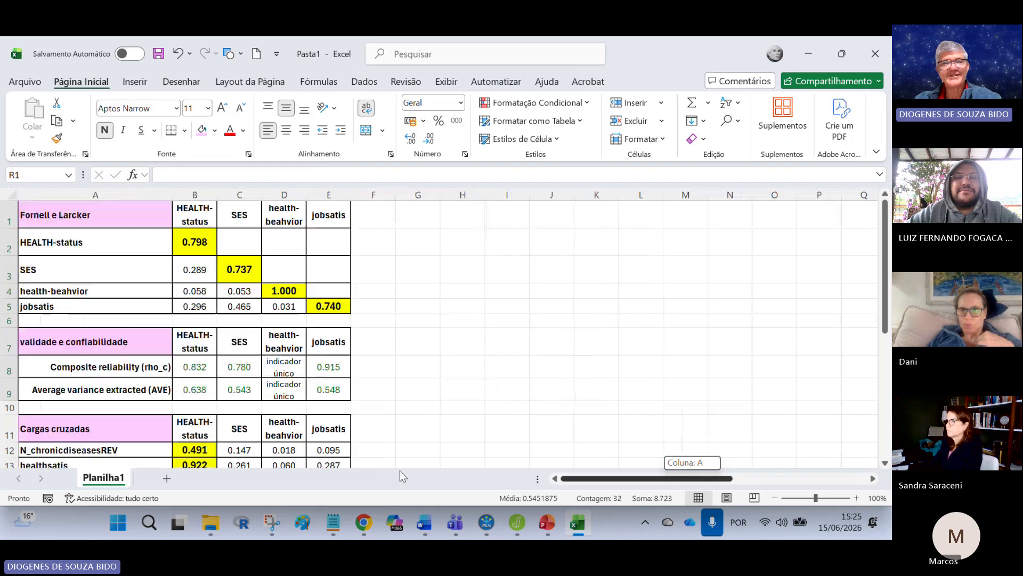
click(551, 293)
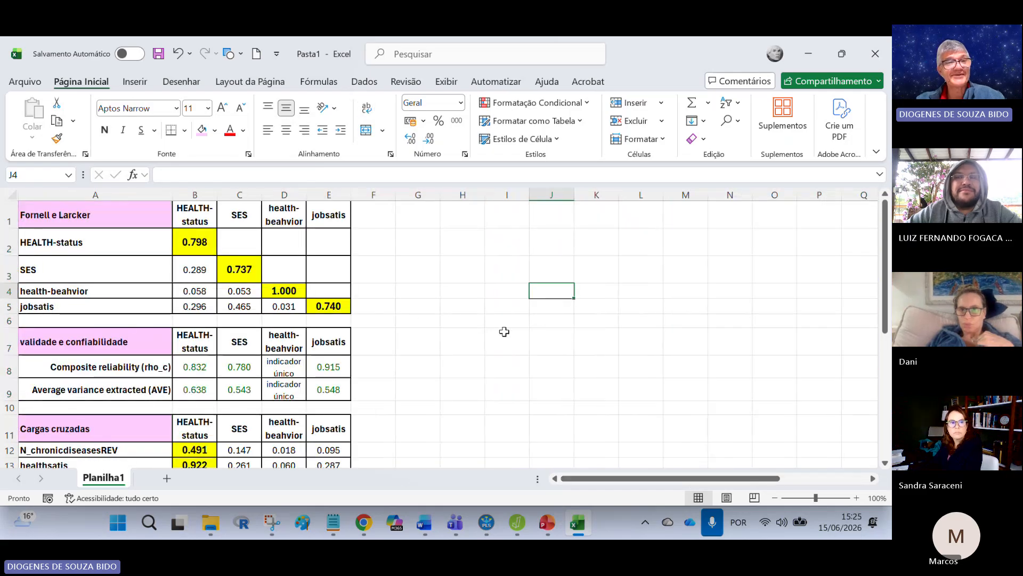
click(554, 279)
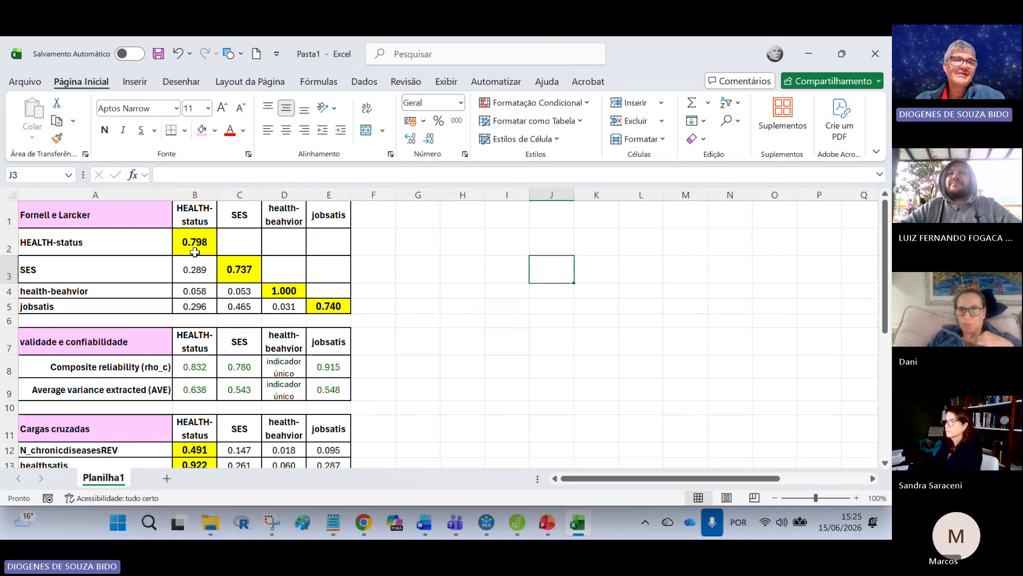
Step: Examine the diagonal of the Fornell-Larcker matrix and compare the HEALTH-status diagonal value with the correlations in its column
drag(90, 222, 316, 280)
click(409, 292)
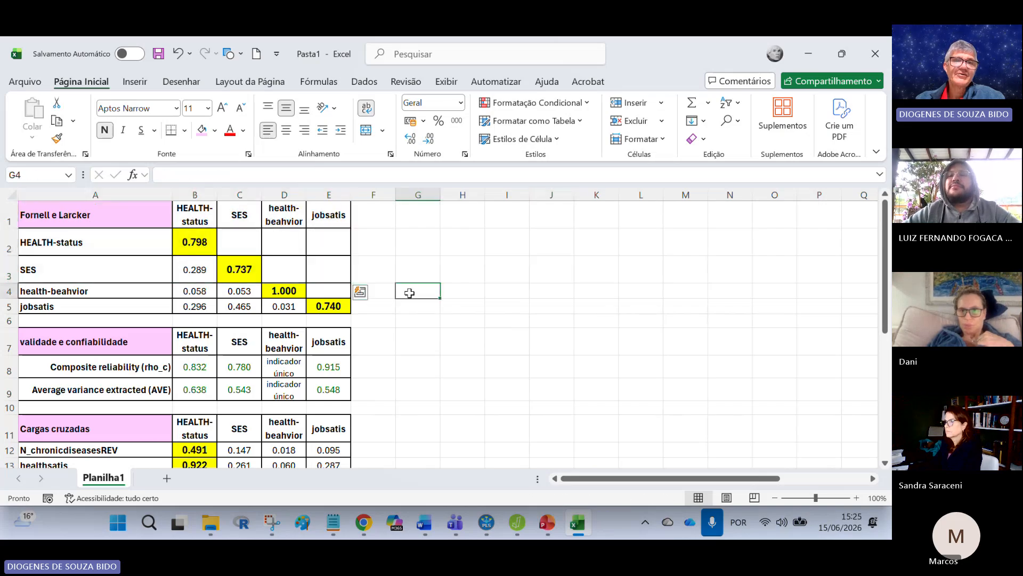
click(199, 244)
click(240, 267)
click(283, 289)
click(334, 304)
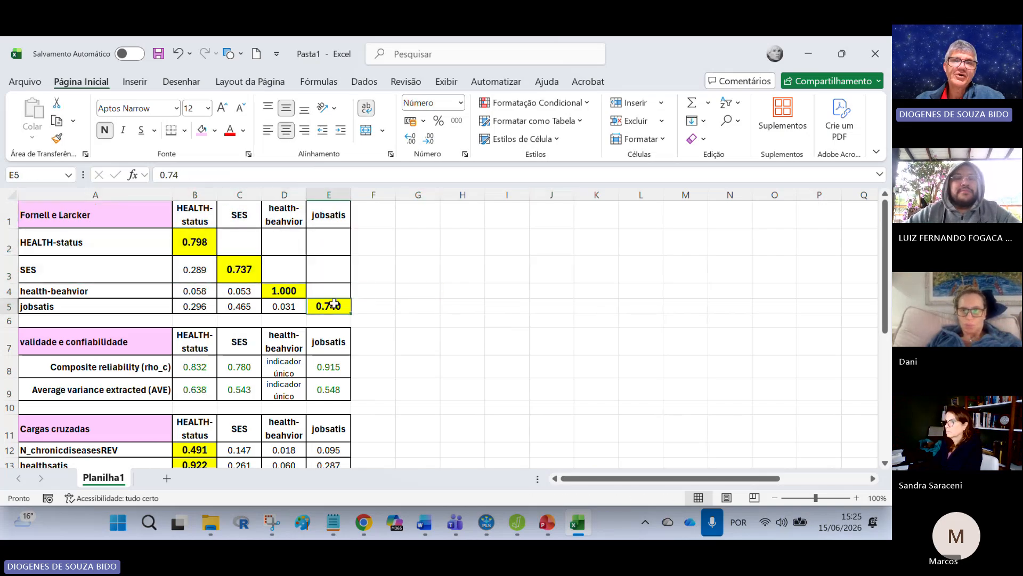
click(194, 242)
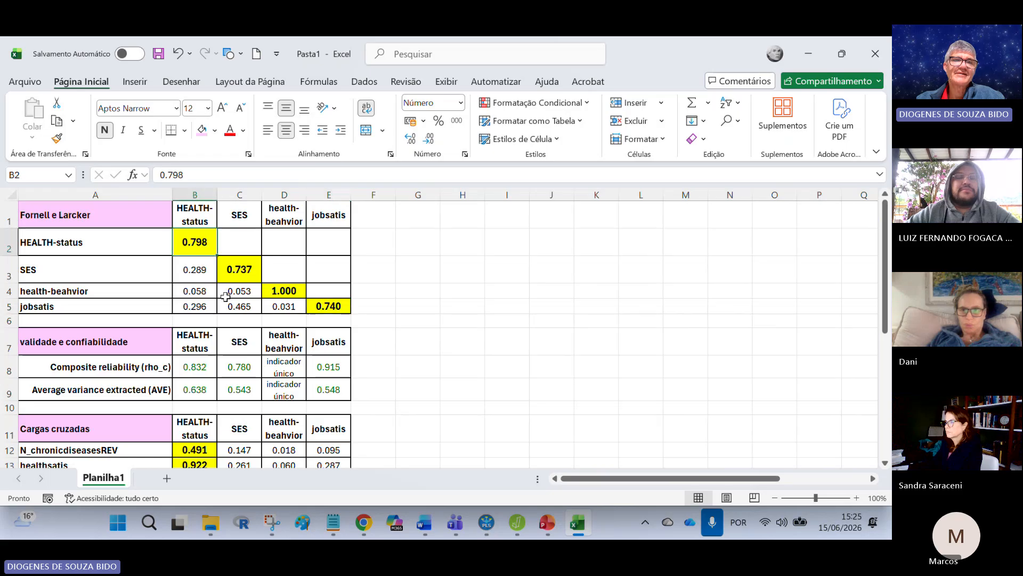
drag(197, 272, 194, 306)
click(199, 267)
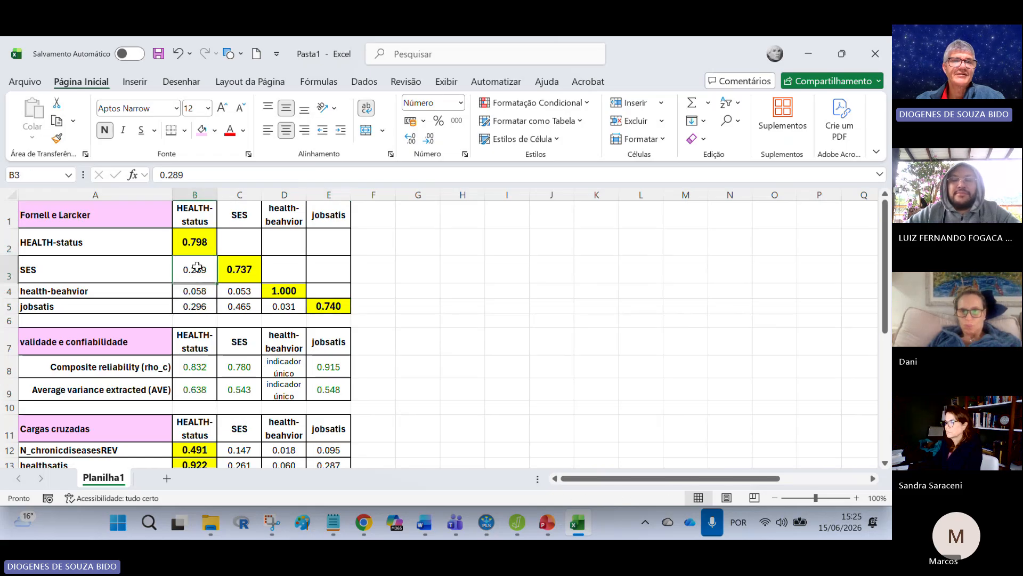
click(195, 290)
click(195, 306)
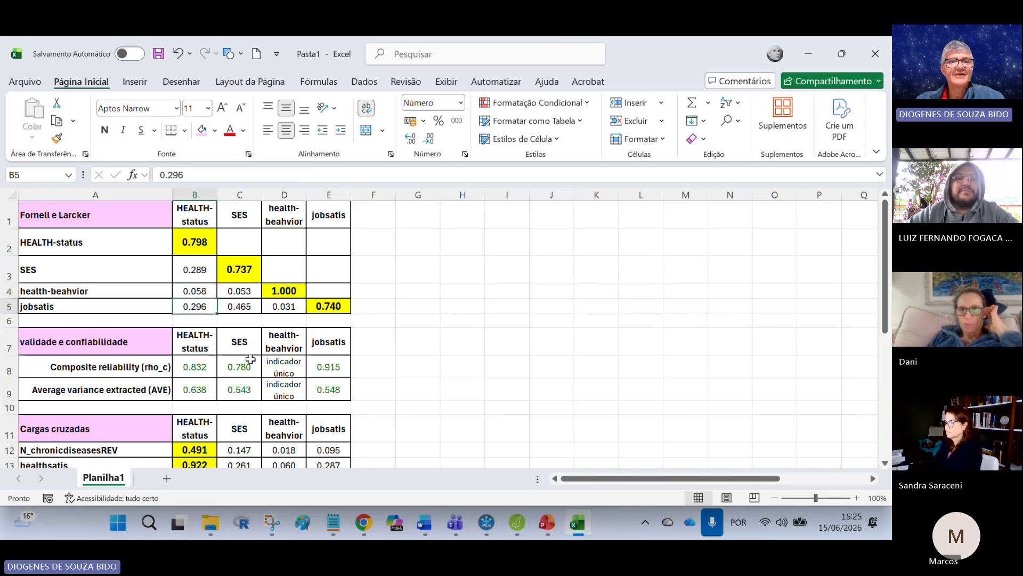
Step: Compare the SES, health-beahvior and jobsatis diagonal values with the correlations in their rows and columns
click(240, 269)
drag(239, 291, 243, 308)
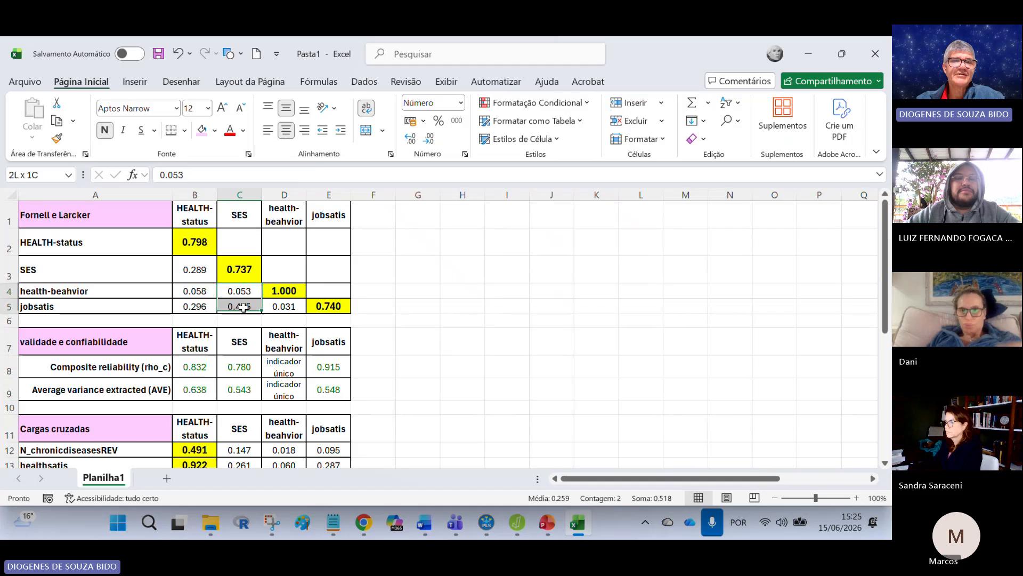
click(194, 269)
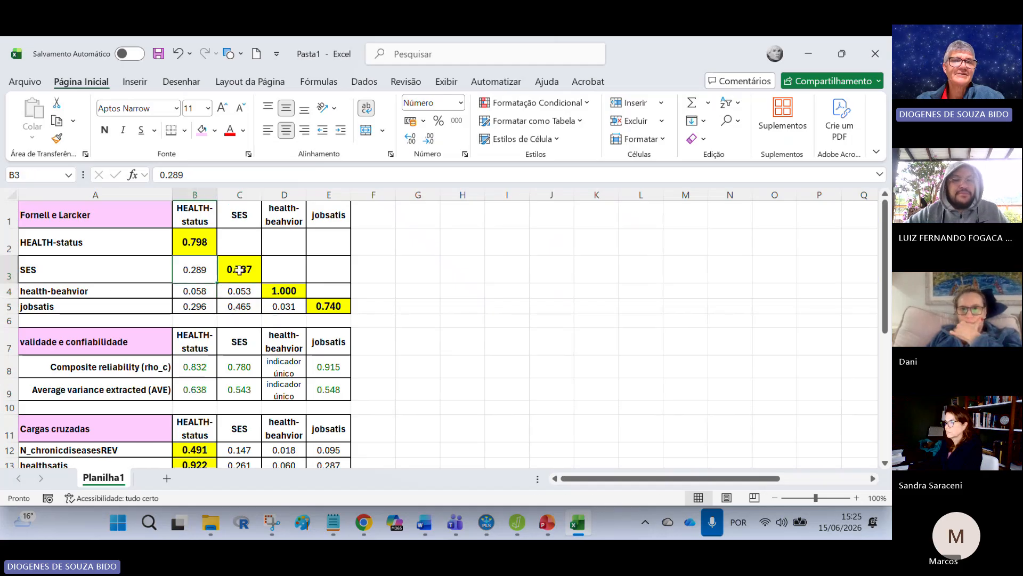
drag(239, 270, 241, 308)
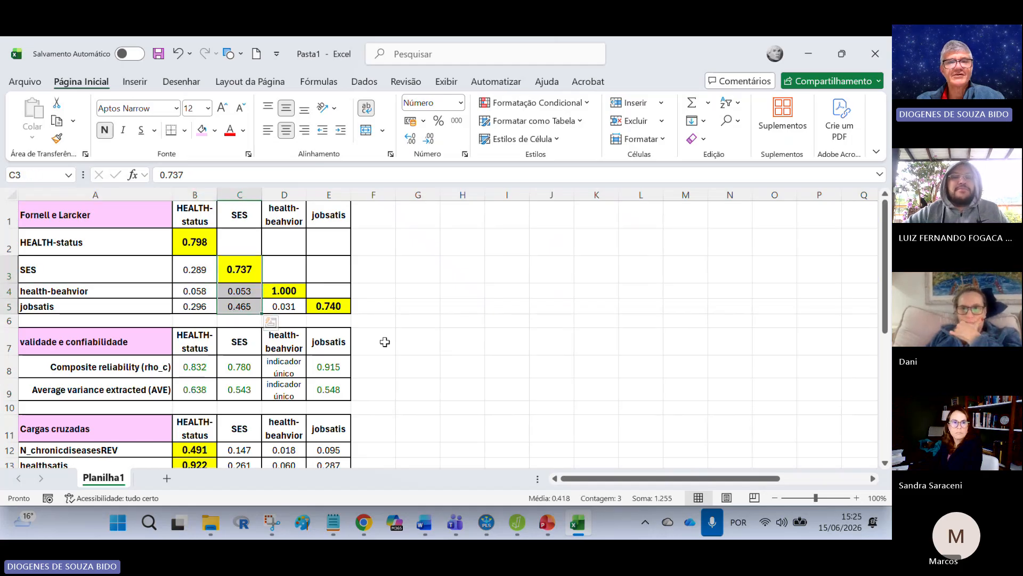
click(328, 306)
click(284, 291)
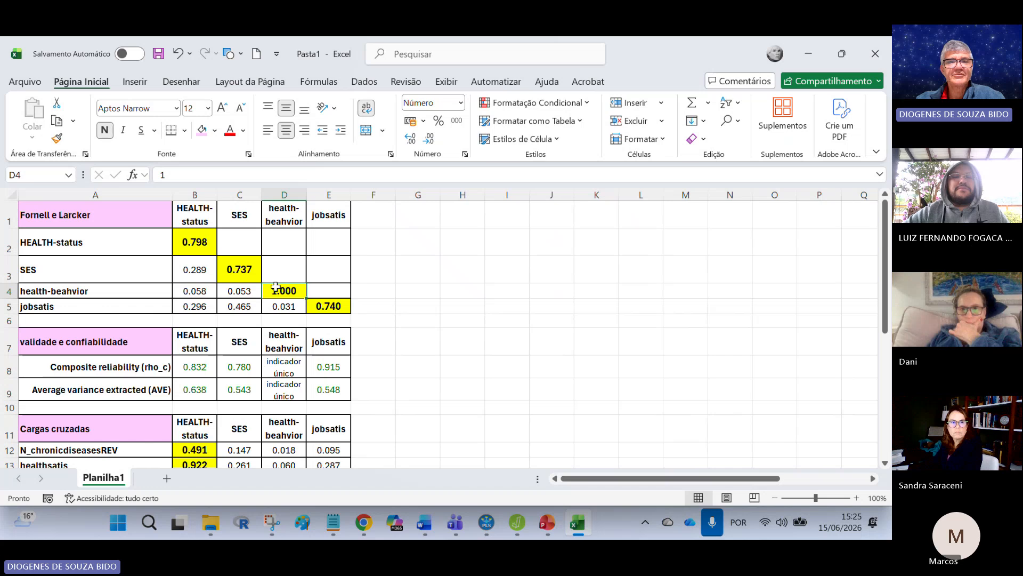
click(335, 312)
drag(292, 305, 194, 306)
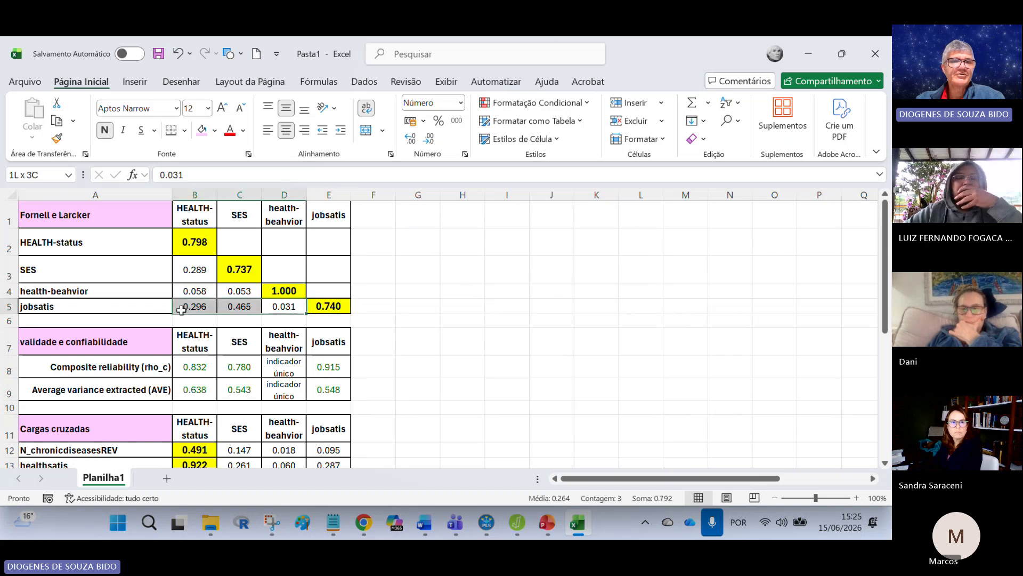
Step: Enter the note "validade discriminante no nivel dos construtos" in G3 beside the Fornell-Larcker matrix
click(418, 269)
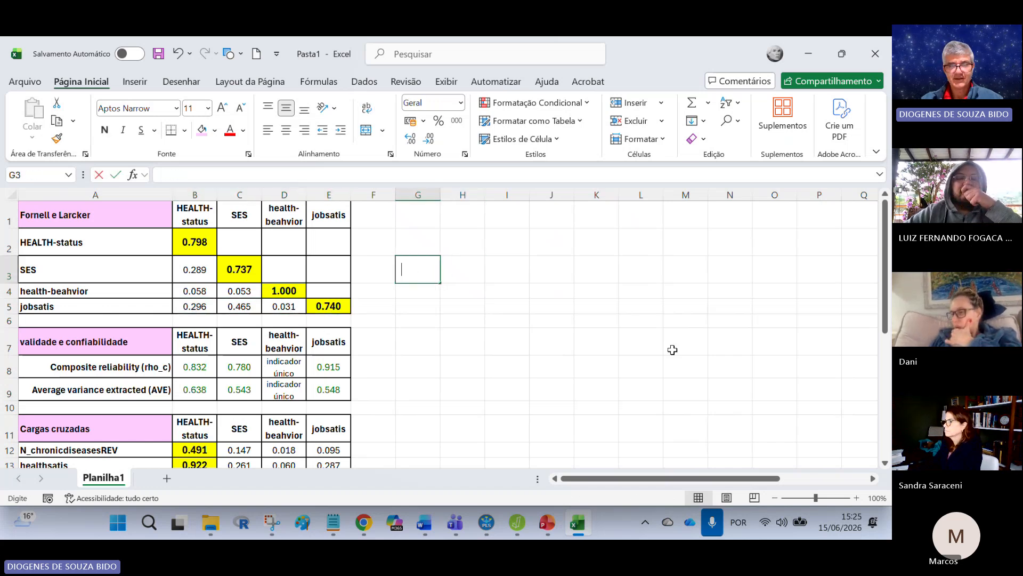
text(validade)
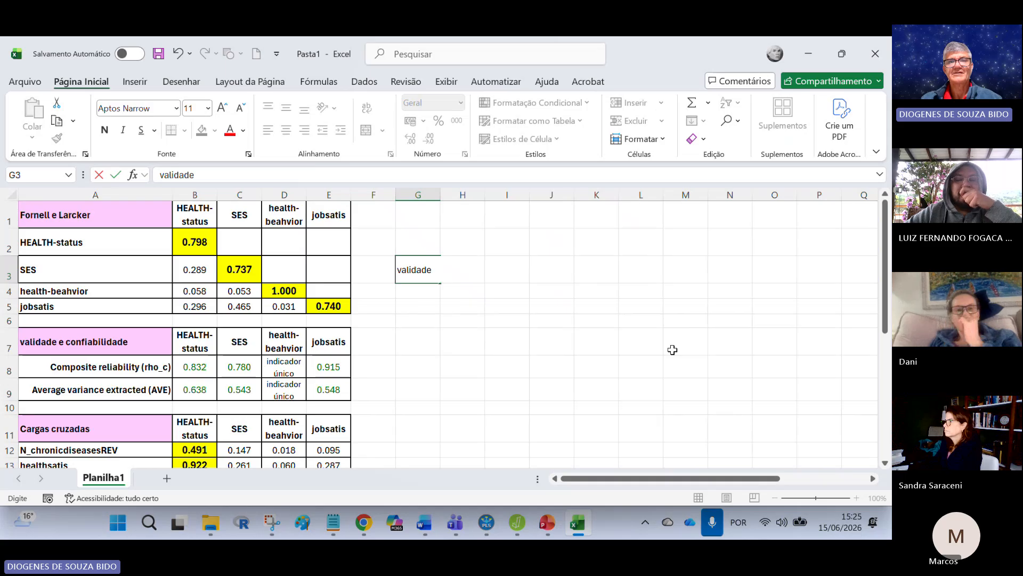
text( discrimi)
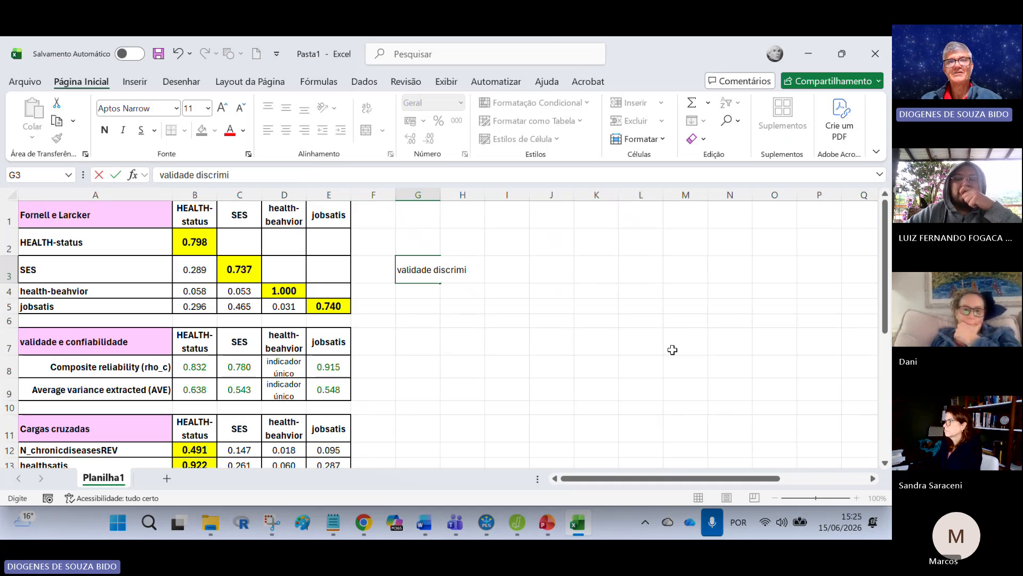
text(nante no ni)
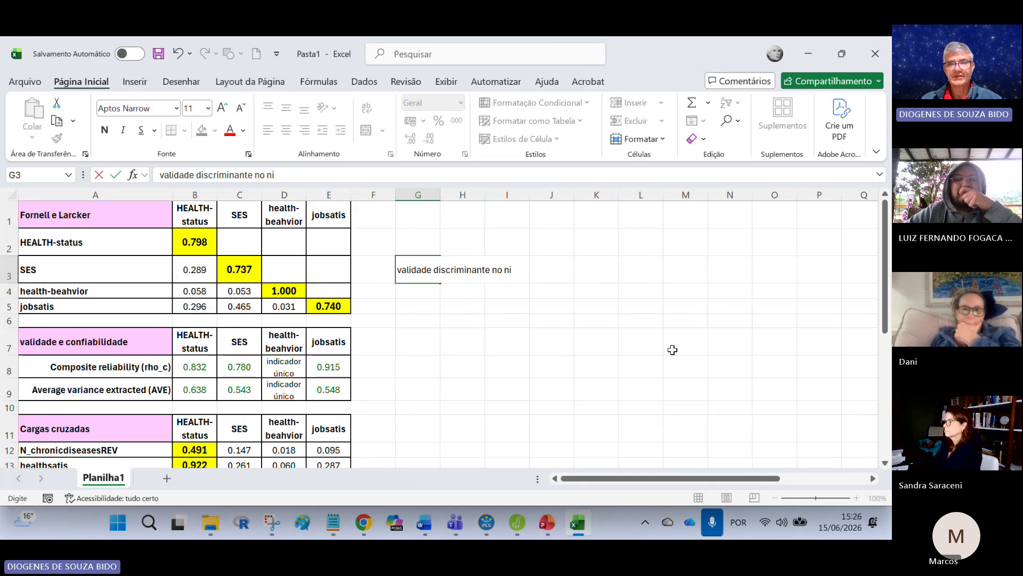
text(vel dos constr)
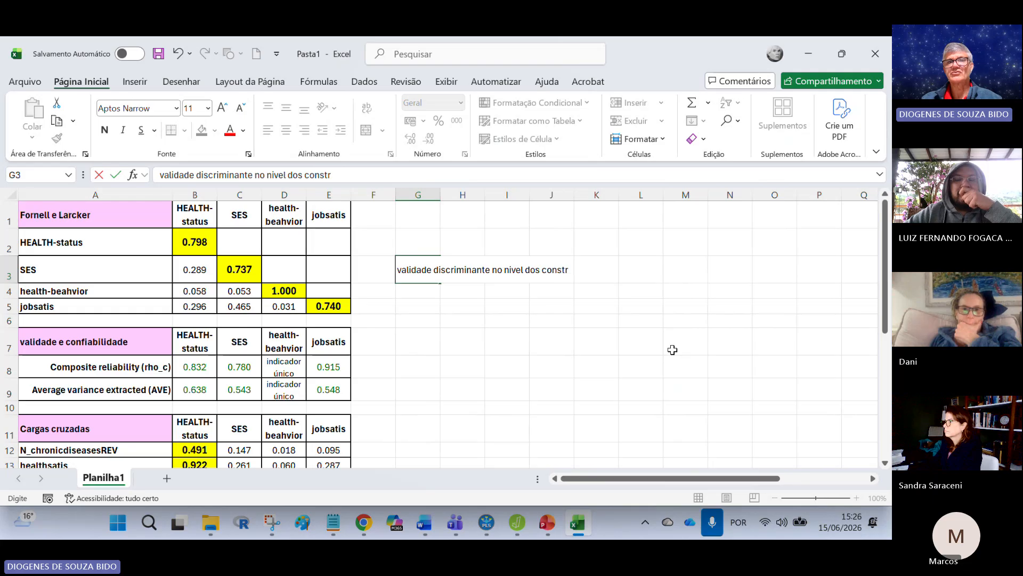
text(utos)
key(Return)
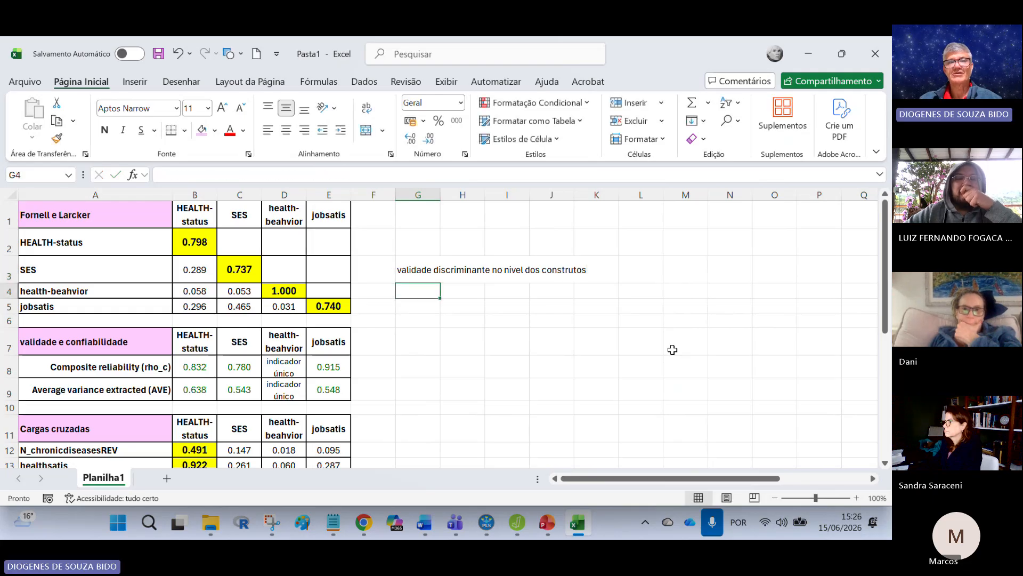
Step: Enter the threshold ">0.7" in F8 beside the composite reliability values
scroll(533, 365, down, 1)
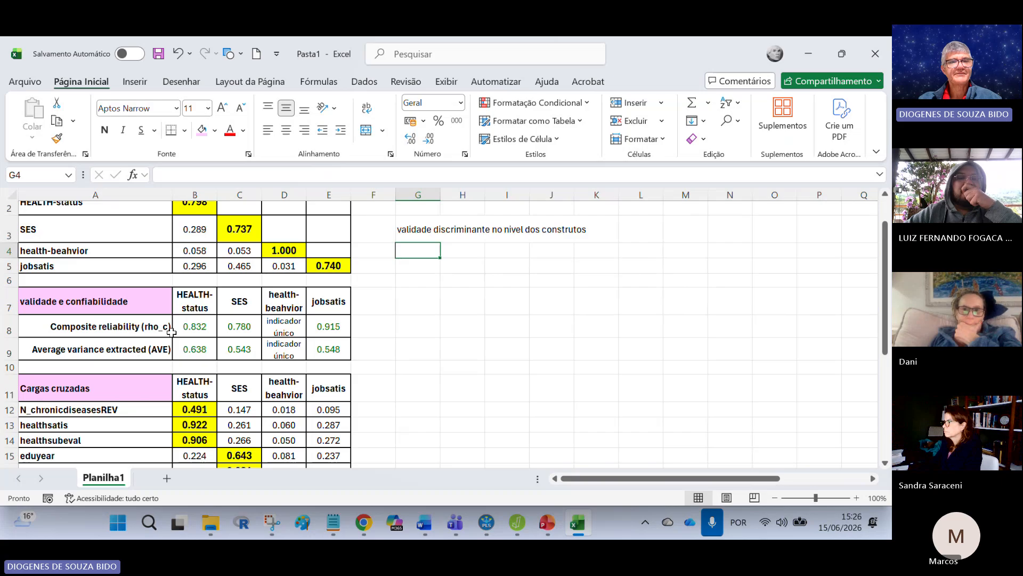
click(385, 325)
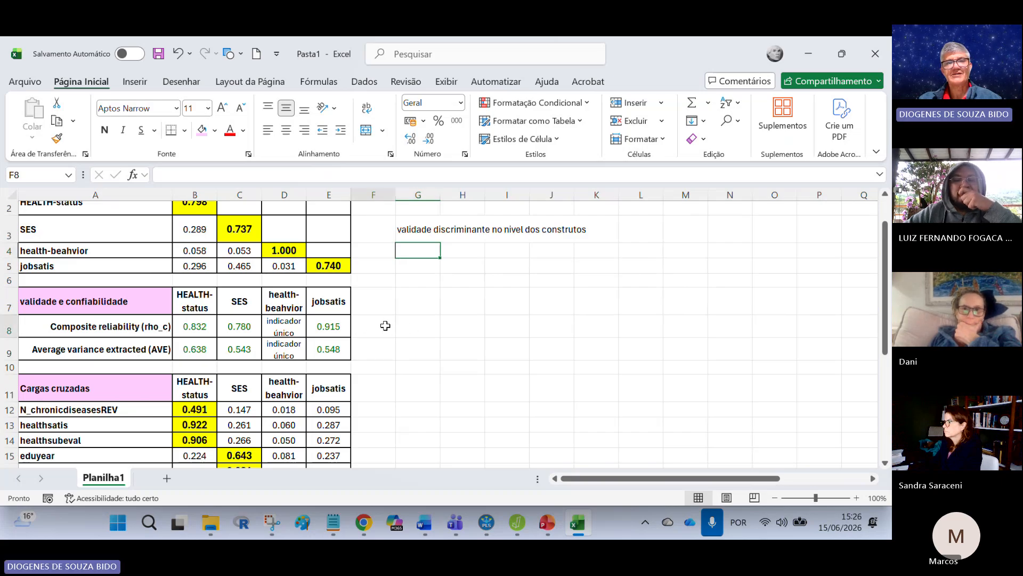
text(>0.7)
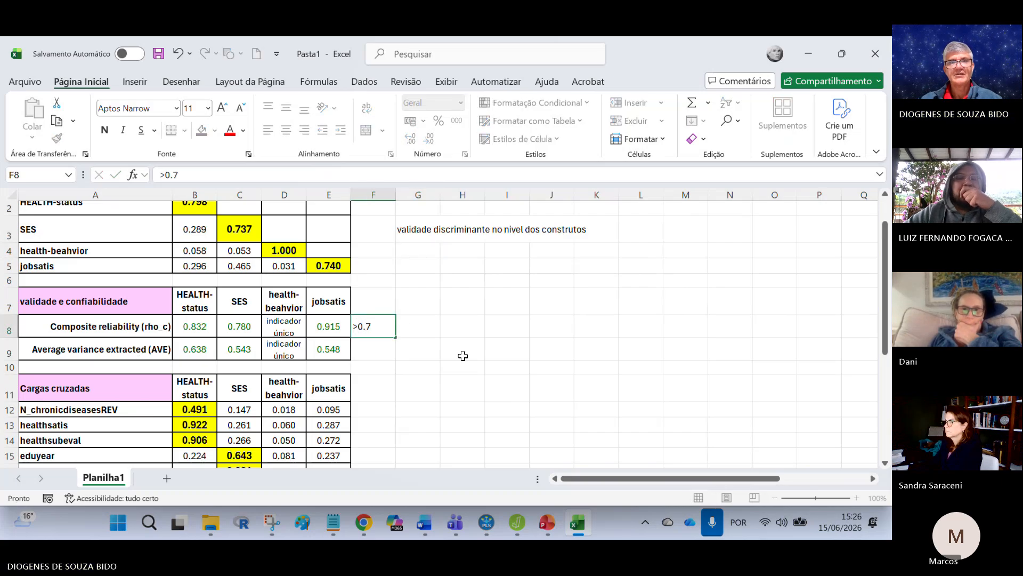
key(Return)
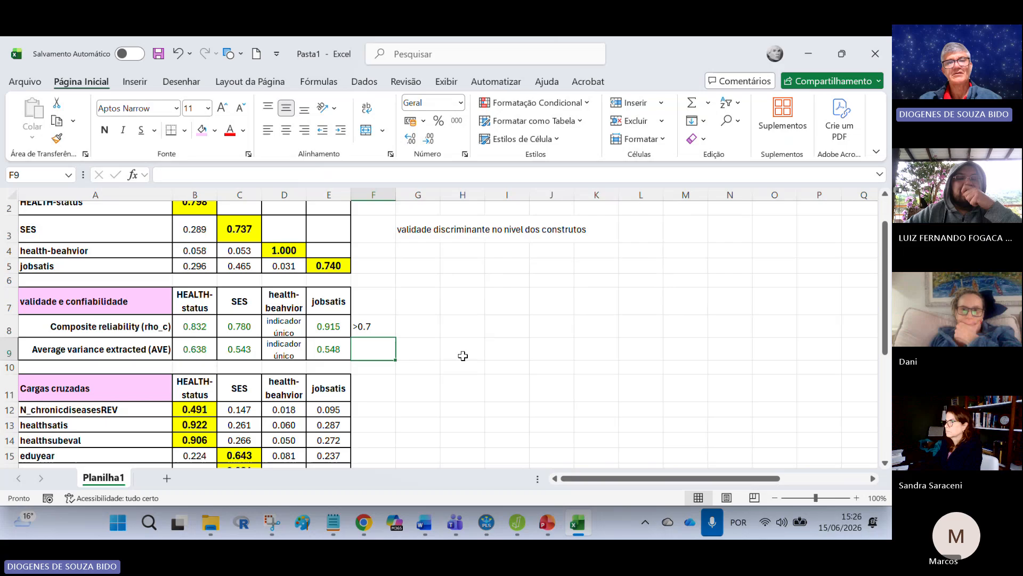
Step: Enter the note "temos confiabildiade composta > 0,7" in G8 beside the composite reliability threshold
click(426, 328)
text(temos va)
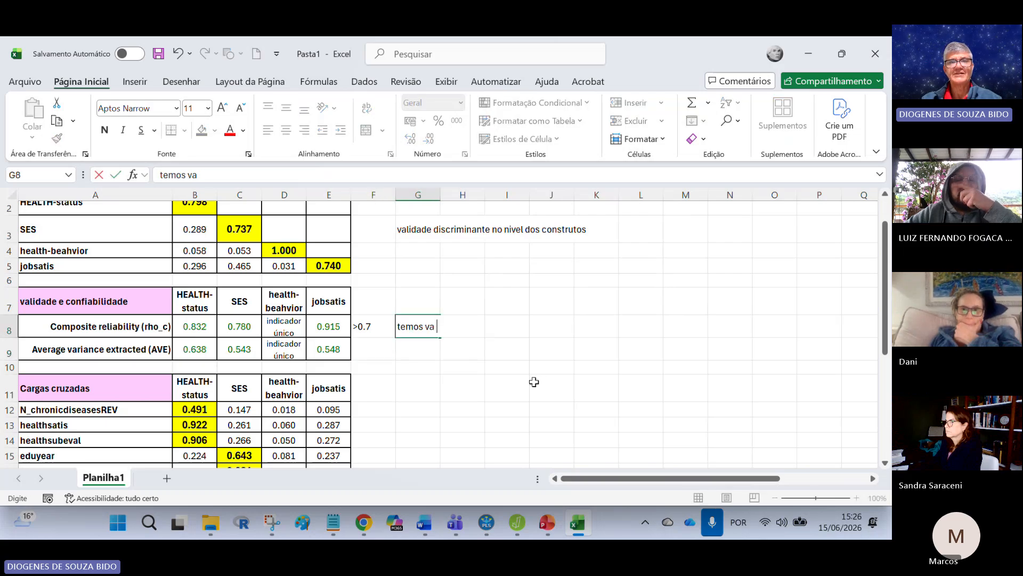
text(lidade)
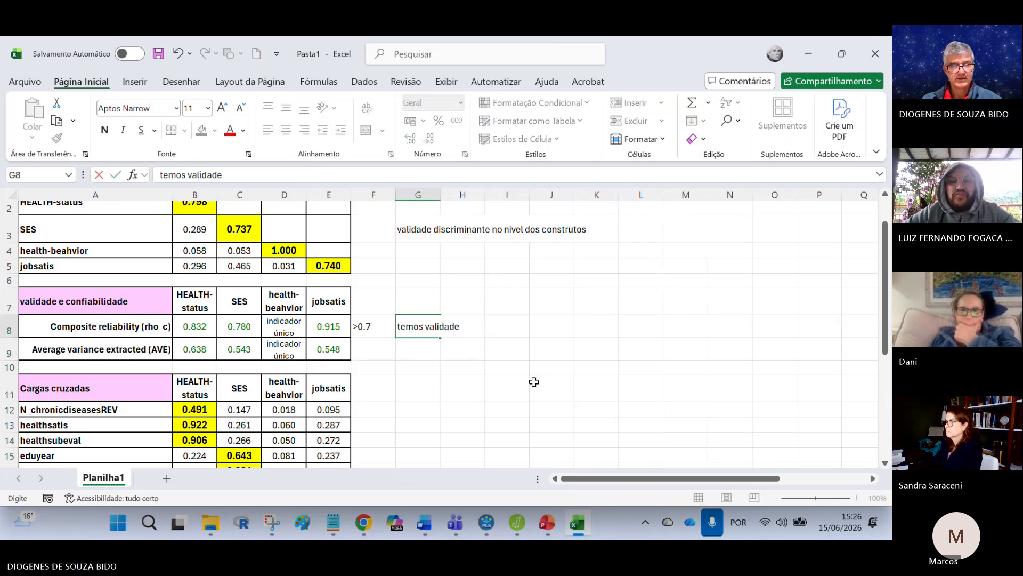
key(BackSpace)
key(BackSpace)
key(BackSpace)
key(BackSpace)
key(BackSpace)
key(BackSpace)
key(BackSpace)
key(BackSpace)
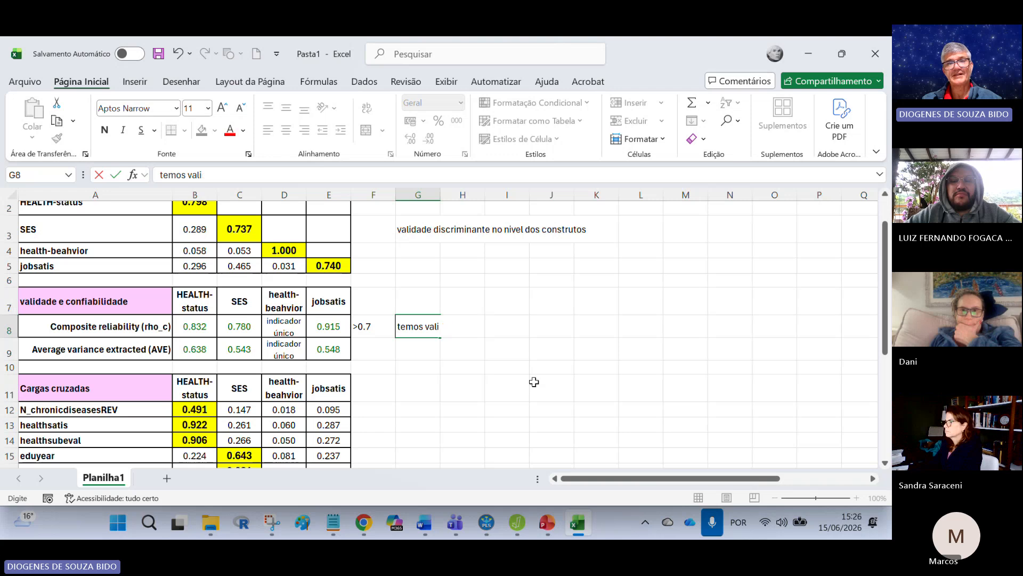
text(confiab)
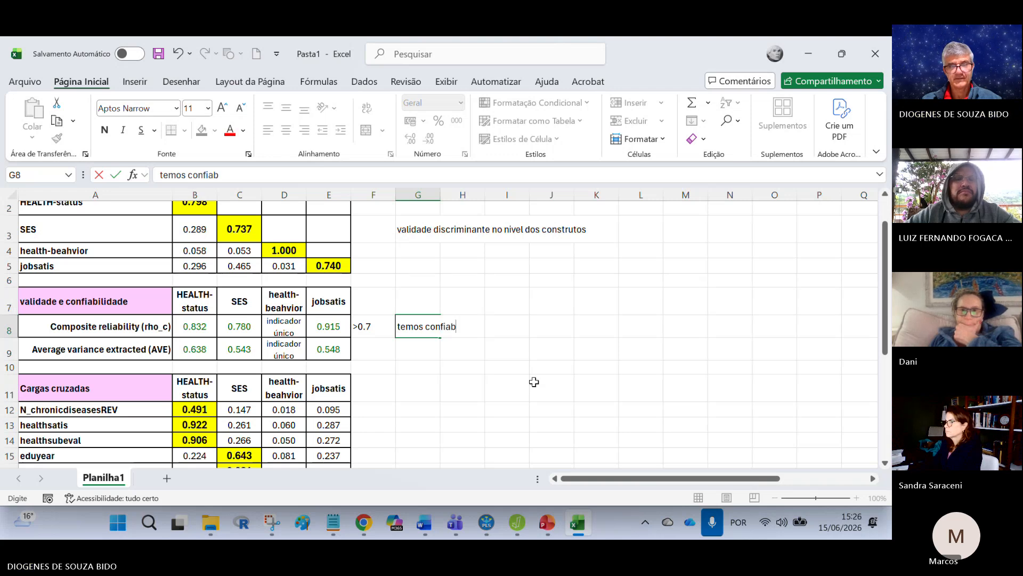
text(ildiade compos)
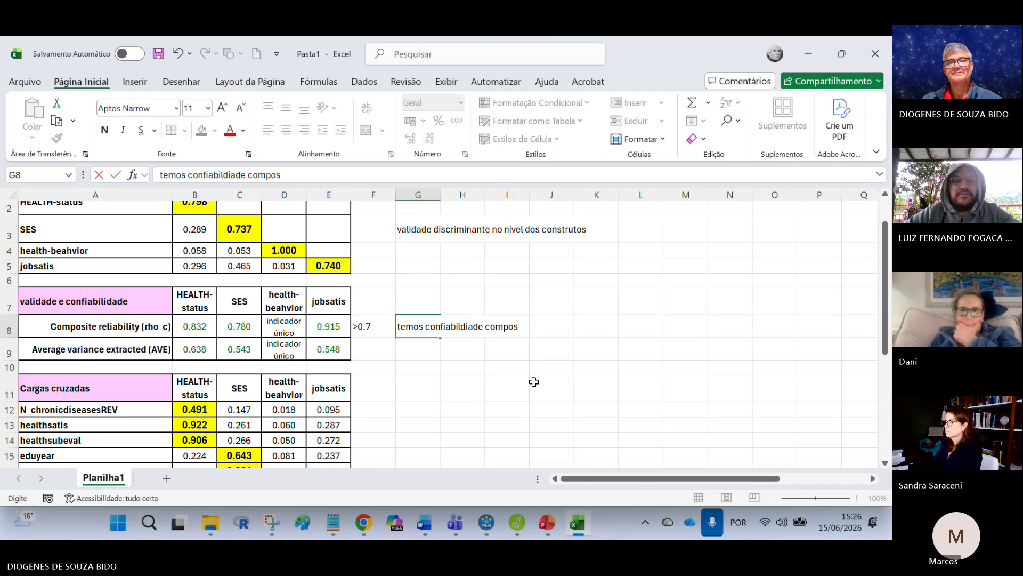
text(ta > 0,7)
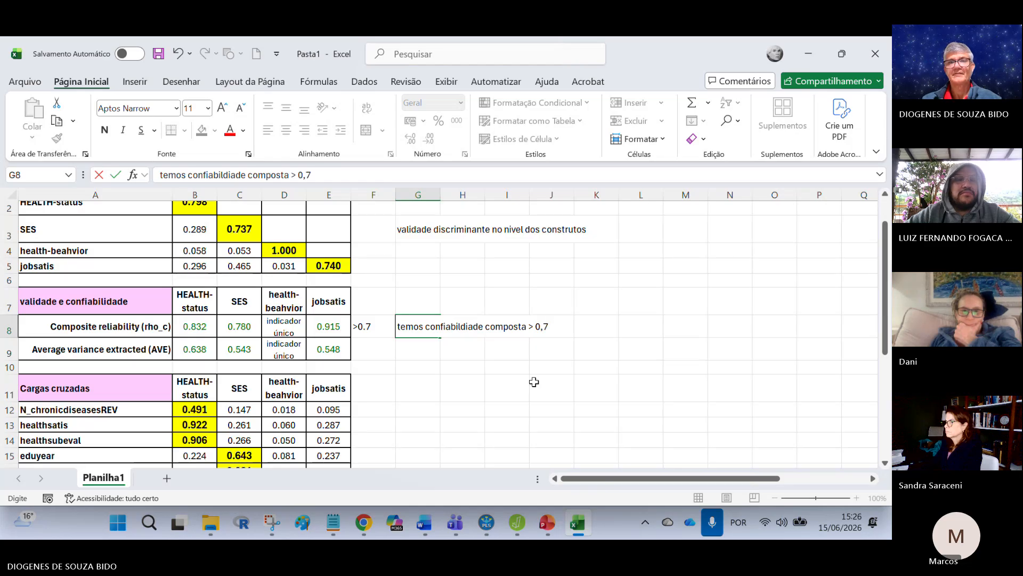
key(Return)
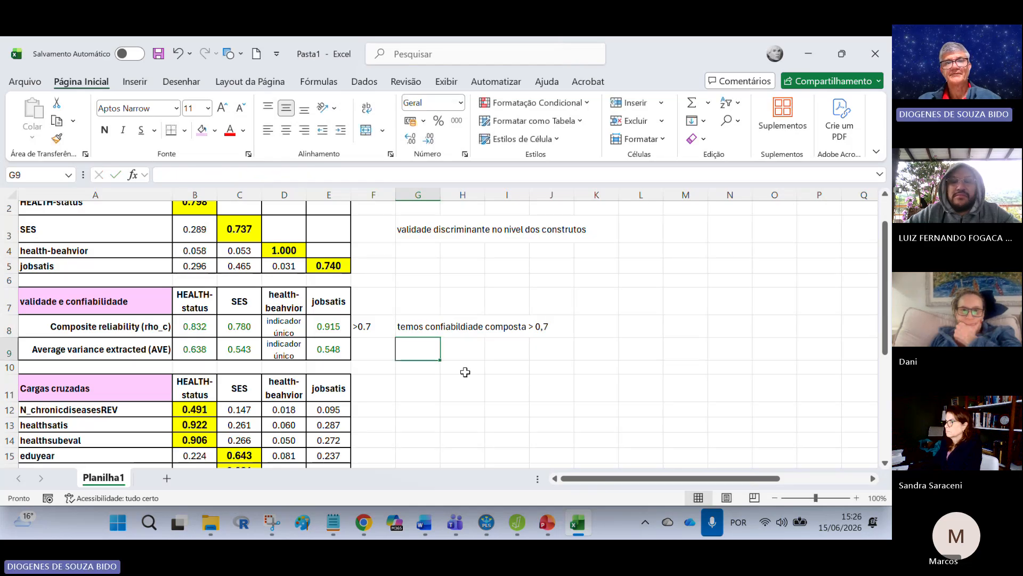
Step: Check the average variance extracted values and enter the threshold "> 0.5" beside them in F9
click(207, 352)
click(246, 351)
click(330, 353)
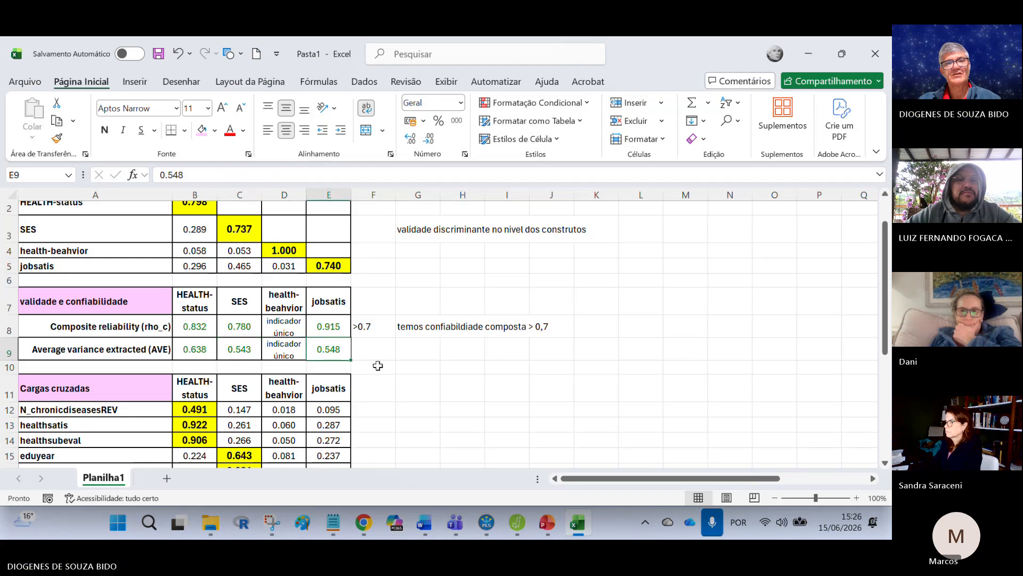
key(Right)
text(> 0.)
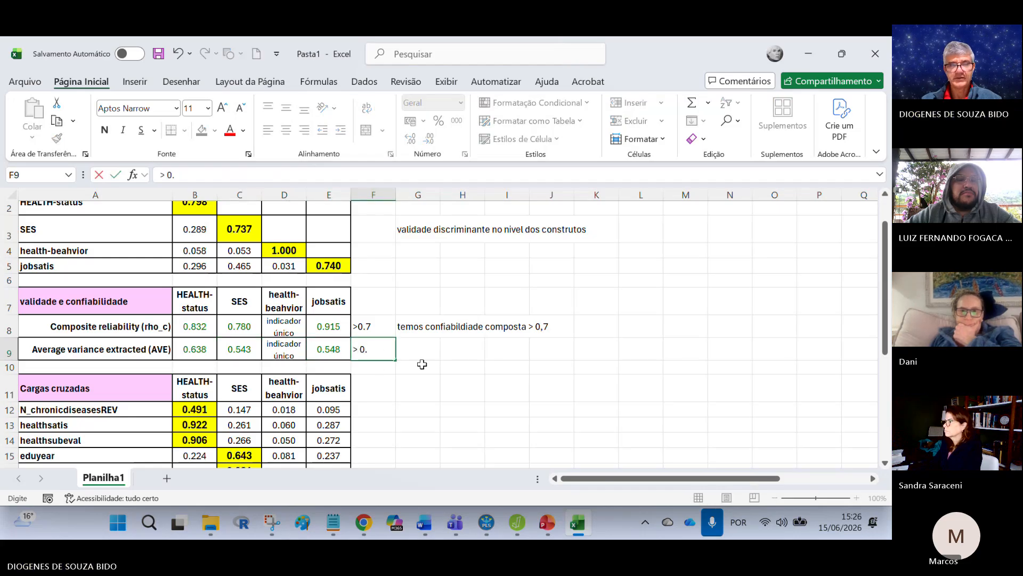
key(Right)
Step: Enter the note "temos validade convergente no nivel dos construtos" in G9 beside the average variance extracted threshold
text(temos )
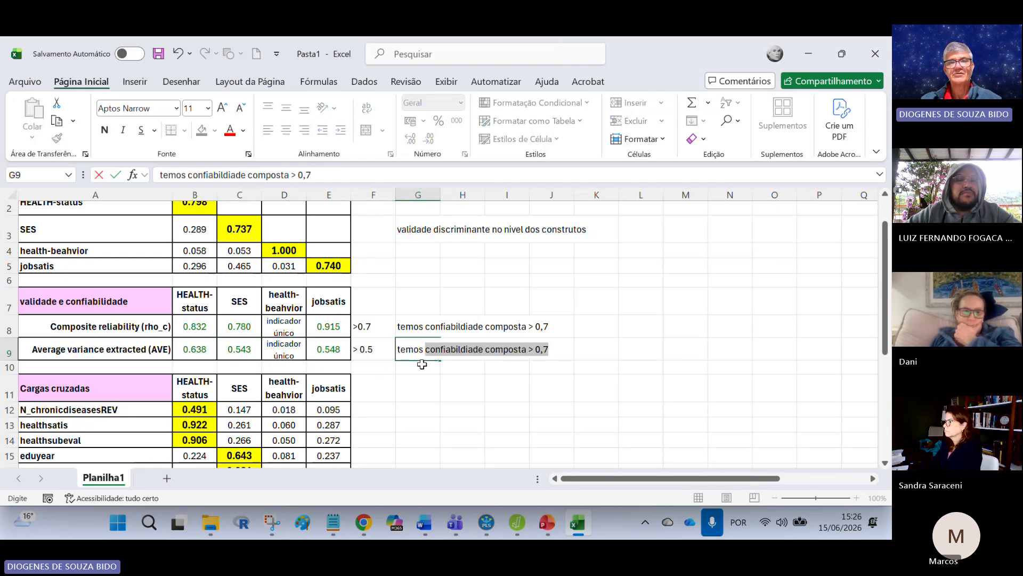
text(validade convergente)
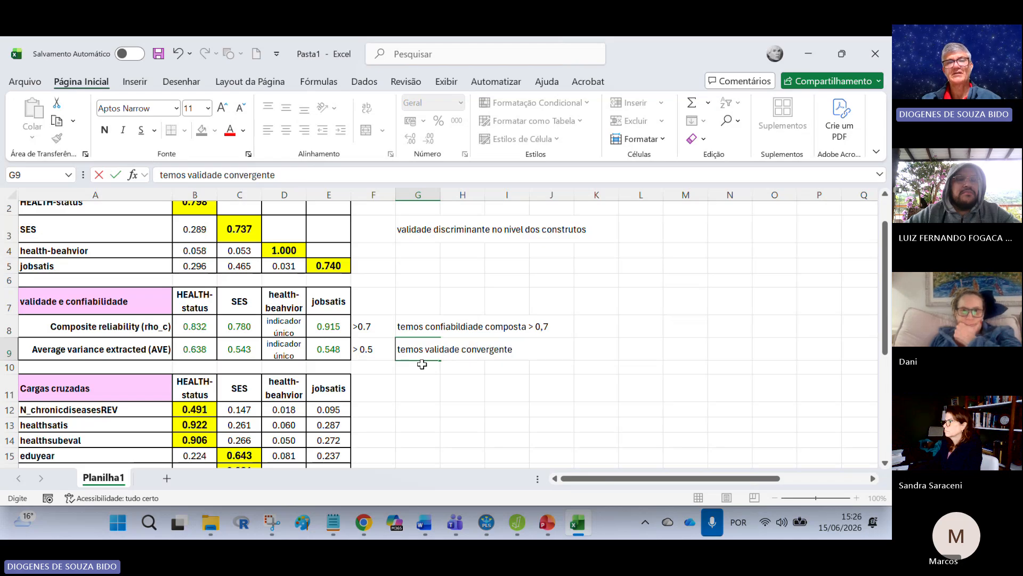
text( no)
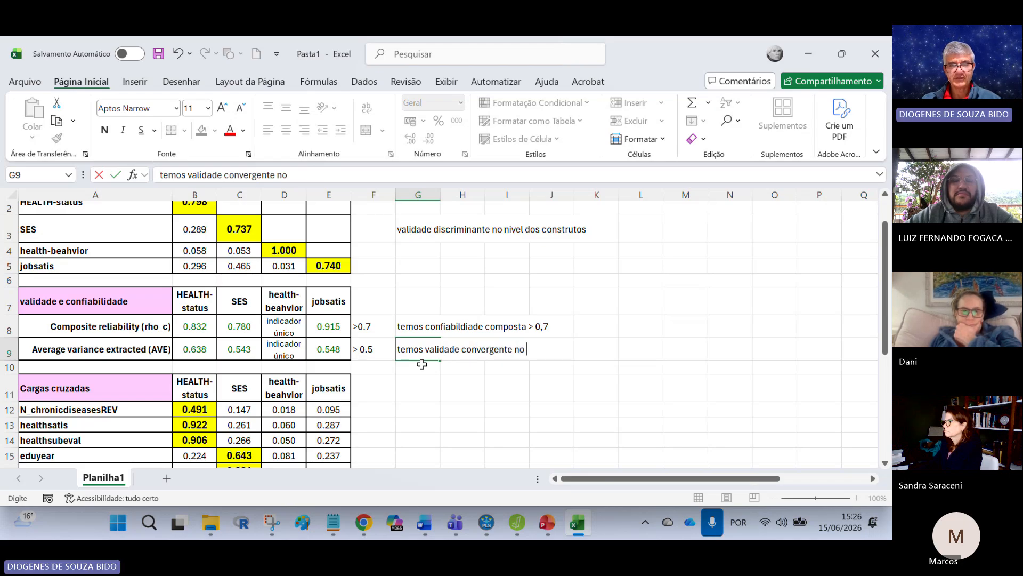
text( nivels do s)
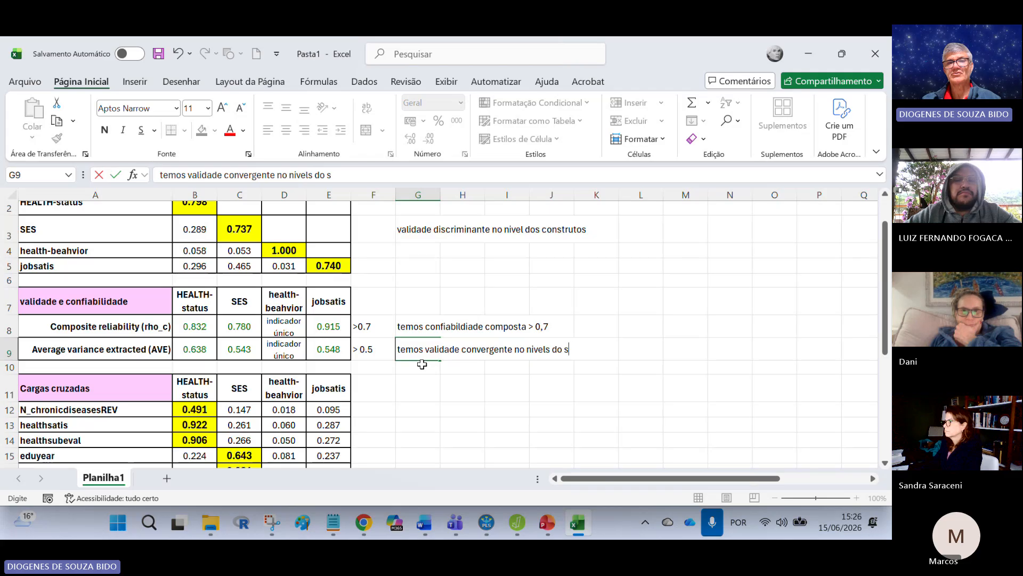
key(BackSpace)
key(BackSpace)
key(BackSpace)
key(BackSpace)
text(dos co)
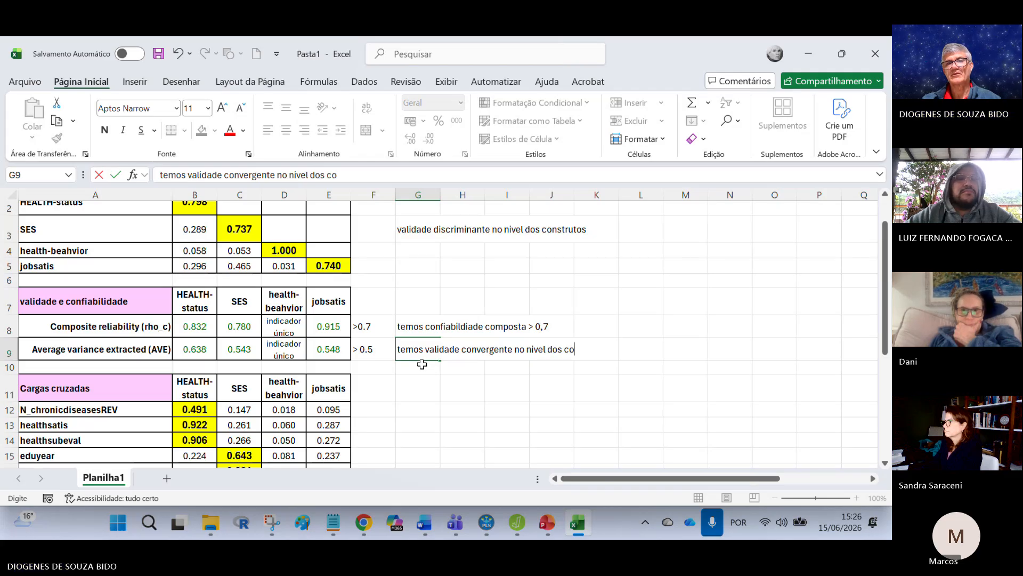
text(nstrutos)
key(Return)
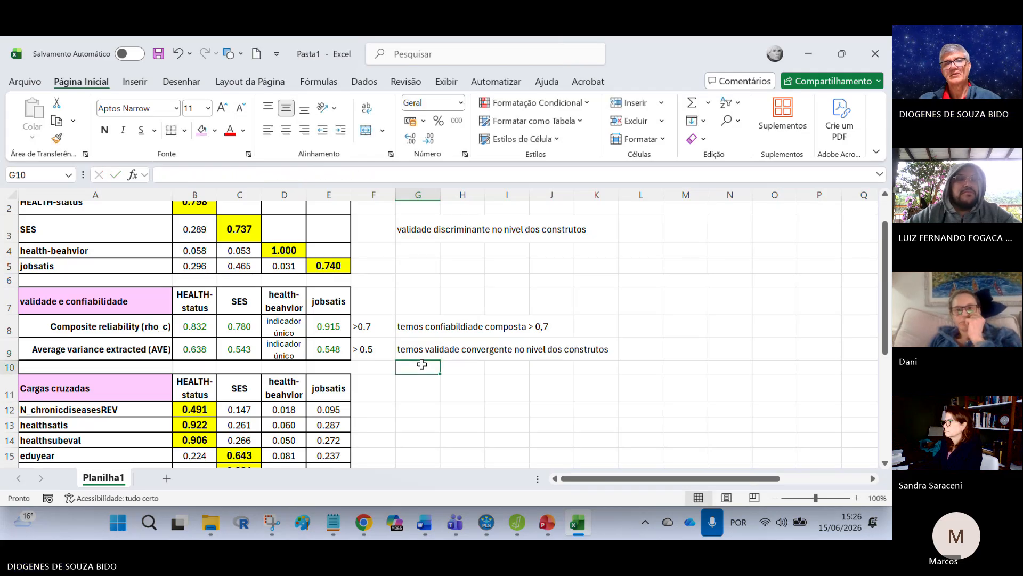
Step: Examine the cross-loadings table, comparing N_chronicdiseasesREV's HEALTH-status loading with its loadings on other constructs and with other constructs' indicators in the HEALTH-status column
click(436, 392)
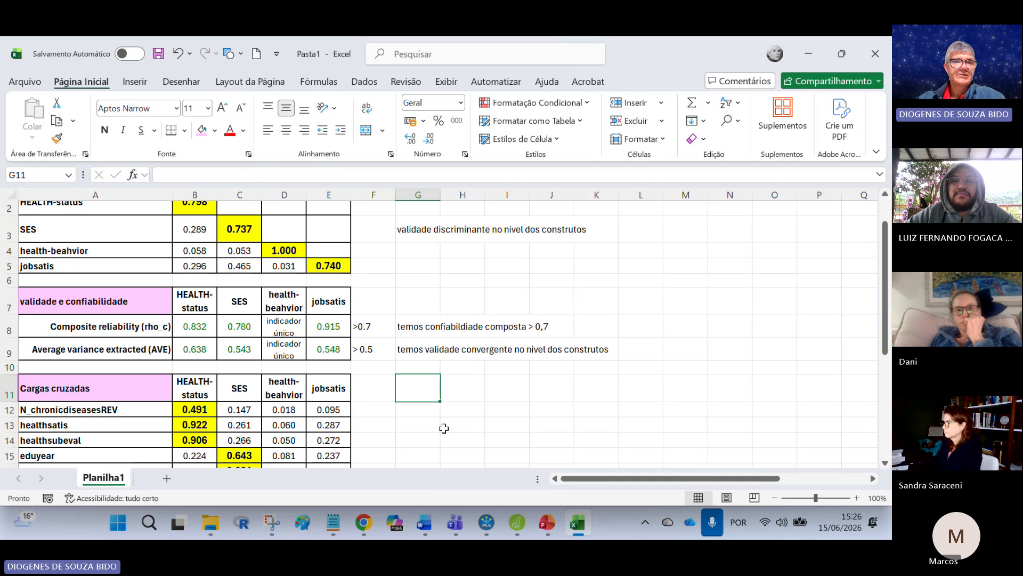
scroll(427, 416, down, 2)
scroll(514, 376, up, 2)
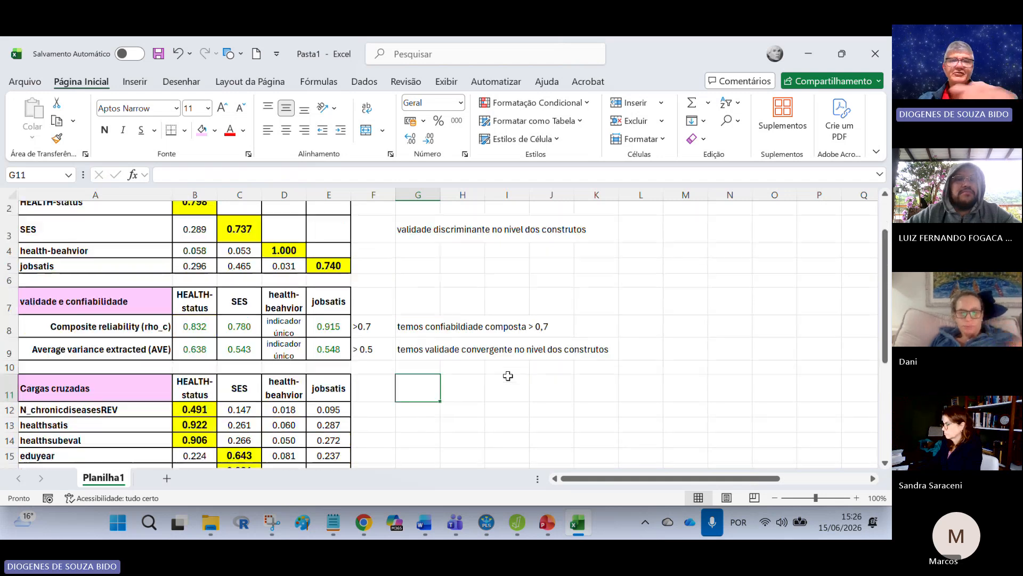
scroll(508, 376, down, 2)
scroll(508, 376, down, 2)
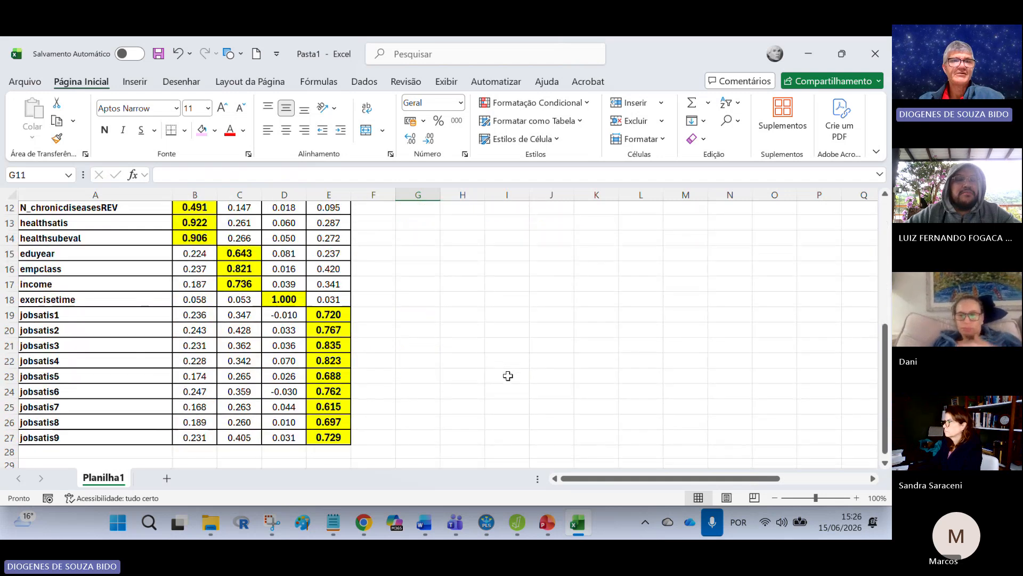
scroll(480, 381, up, 1)
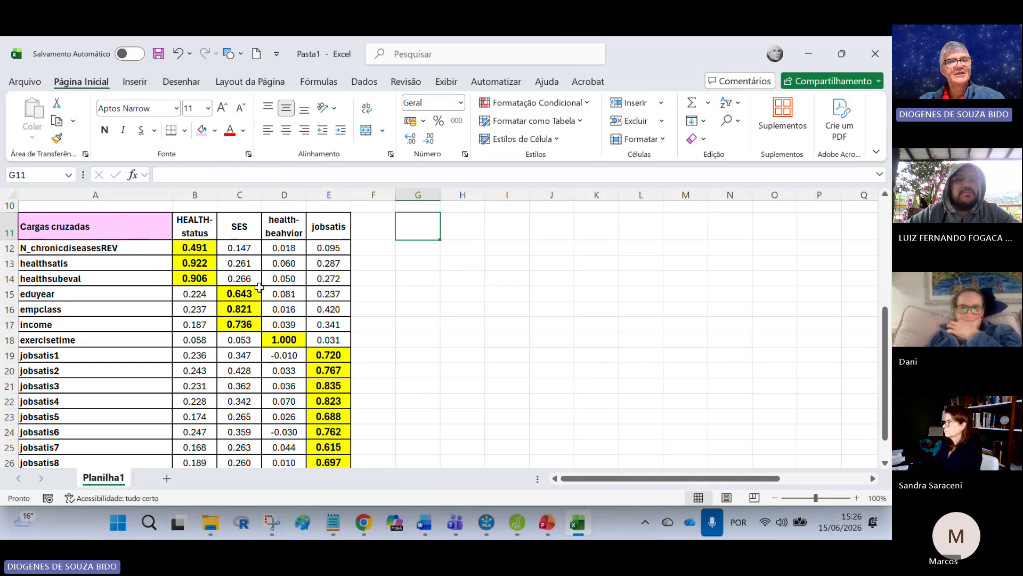
click(208, 249)
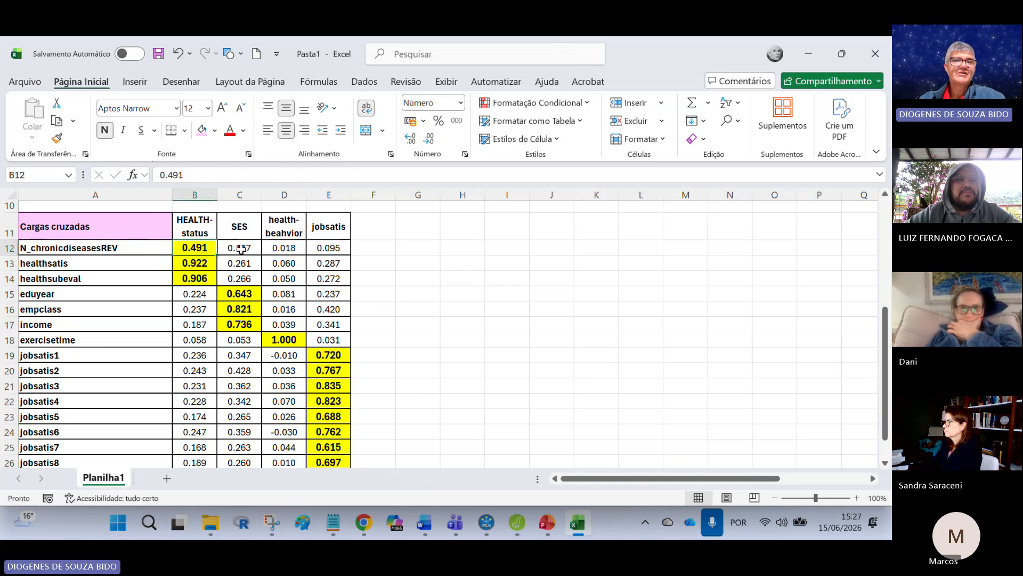
drag(232, 249, 356, 248)
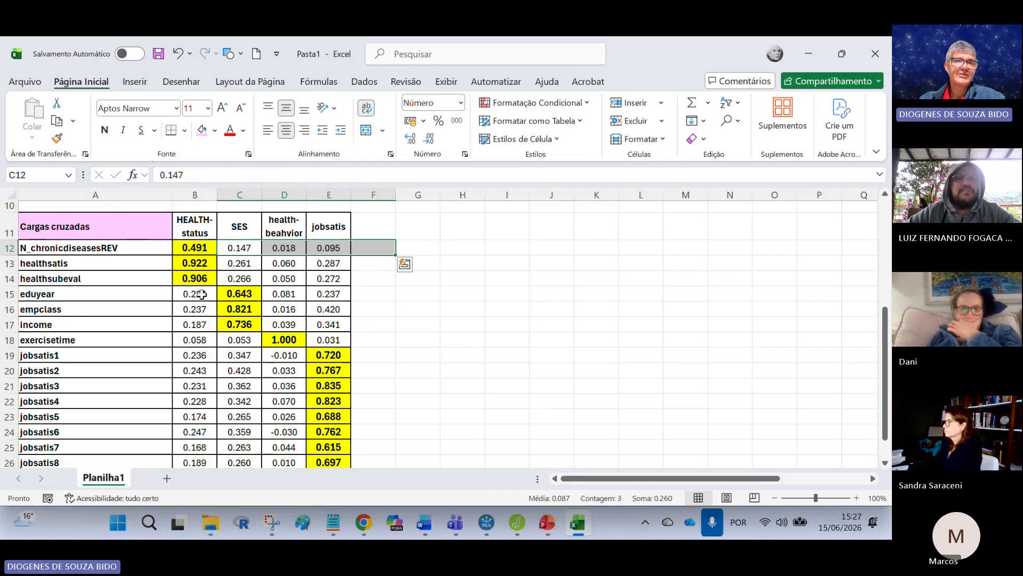
drag(195, 296, 187, 439)
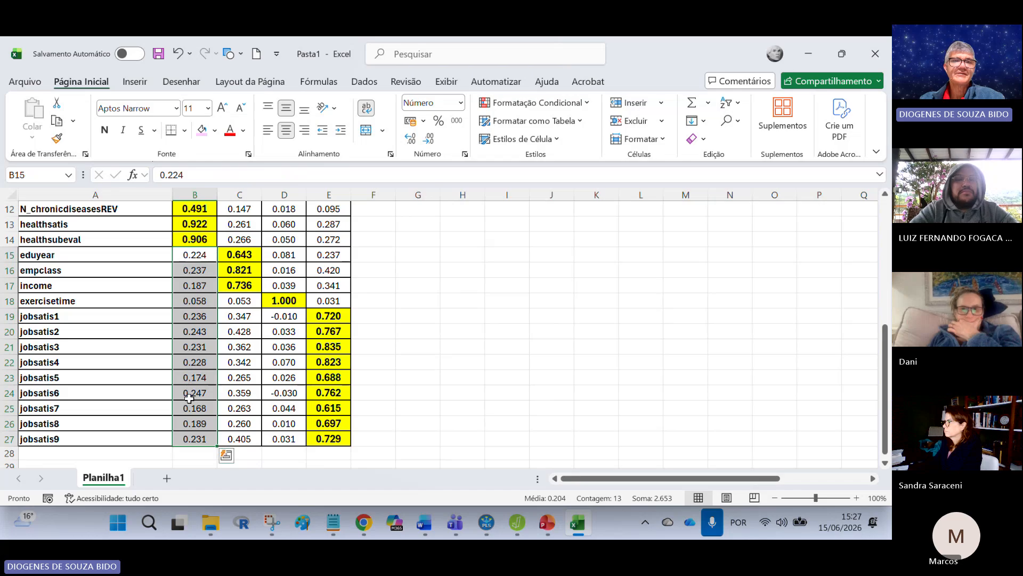
scroll(209, 450, up, 4)
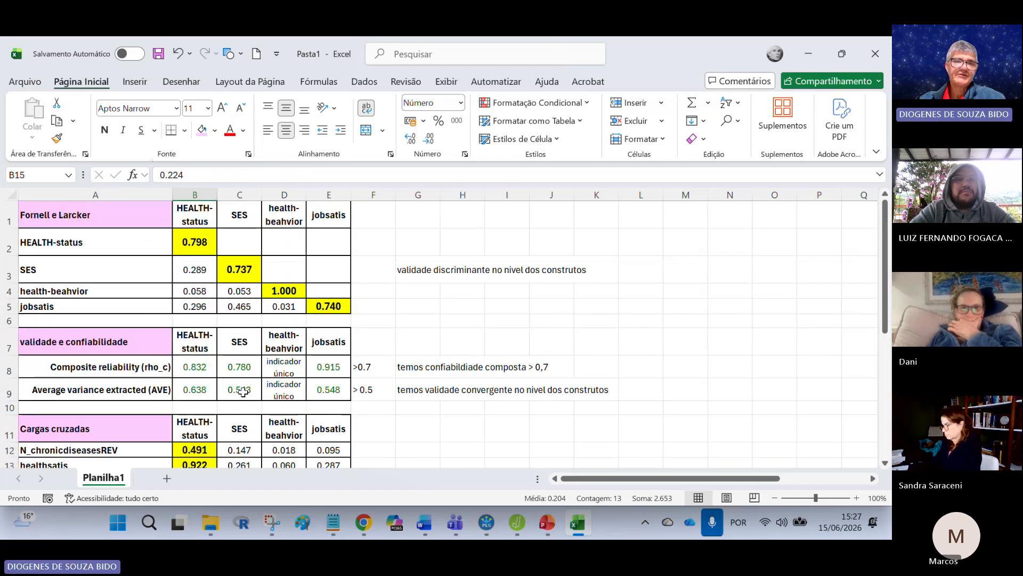
scroll(243, 392, down, 1)
click(212, 367)
scroll(549, 396, down, 1)
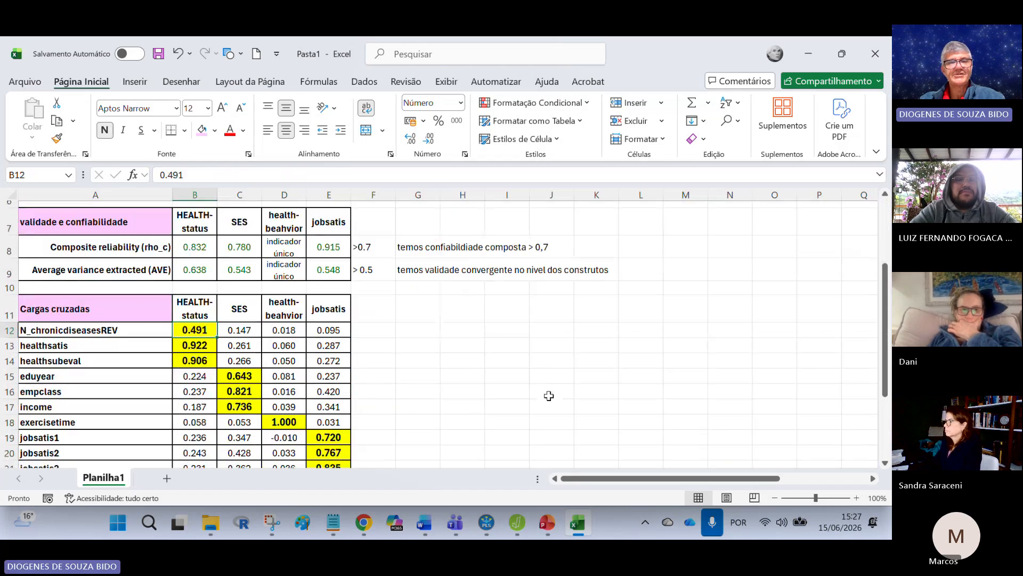
scroll(549, 395, down, 1)
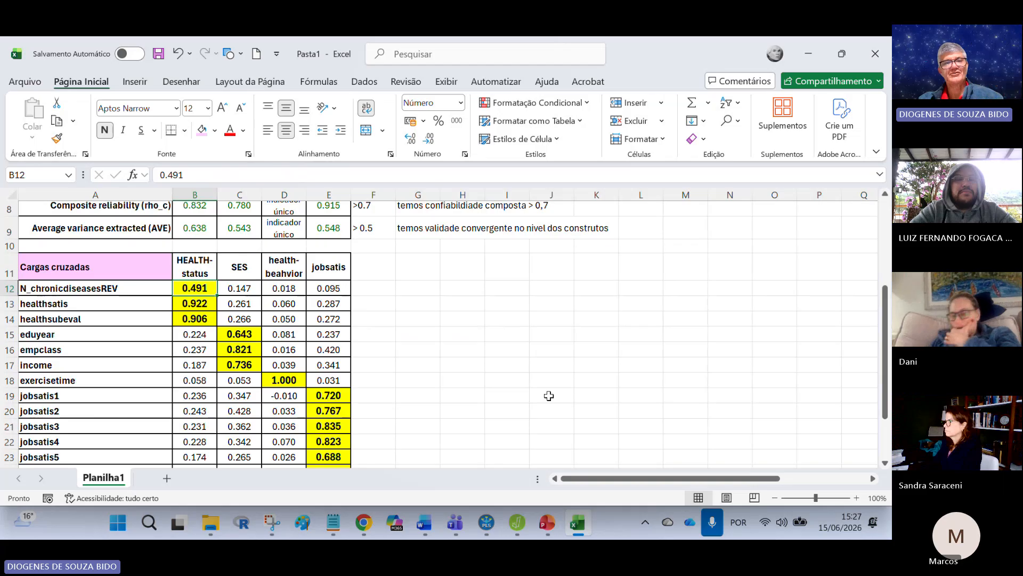
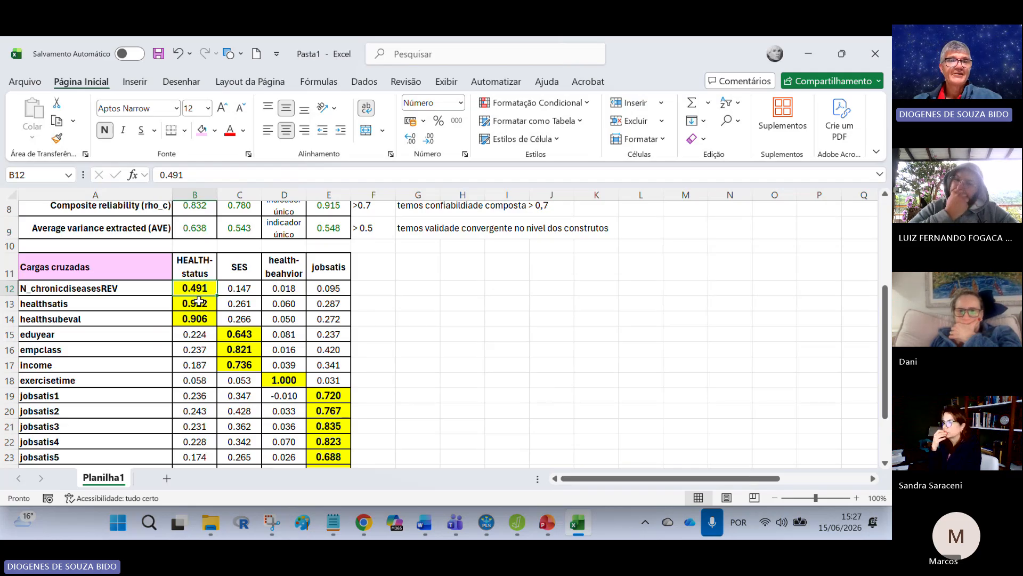
Step: Compare the cross-loadings of the healthsatis, healthsubeval and eduyear rows, then check other constructs' indicators in the SES column
drag(198, 300, 373, 319)
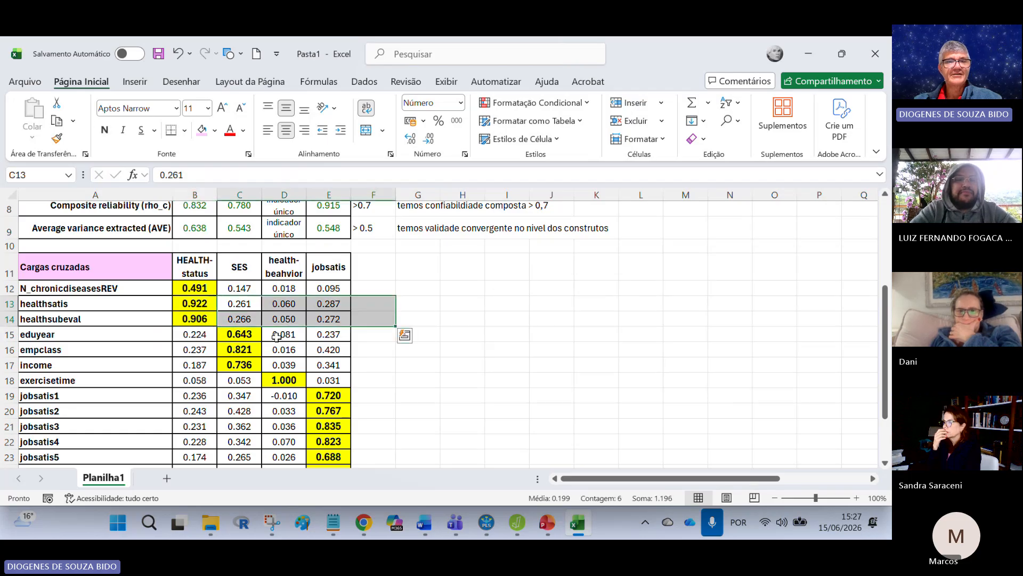
click(257, 337)
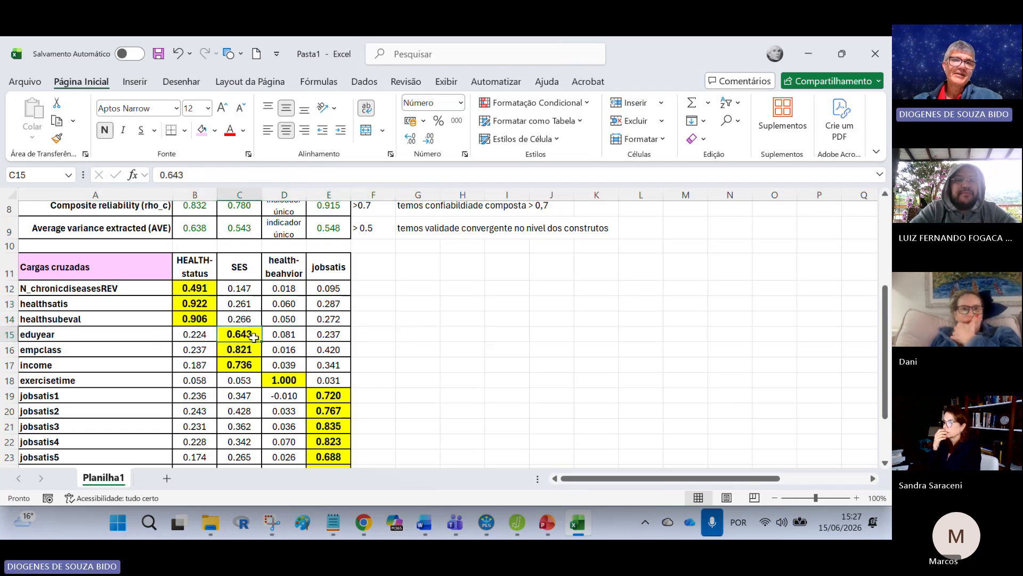
drag(200, 333, 373, 336)
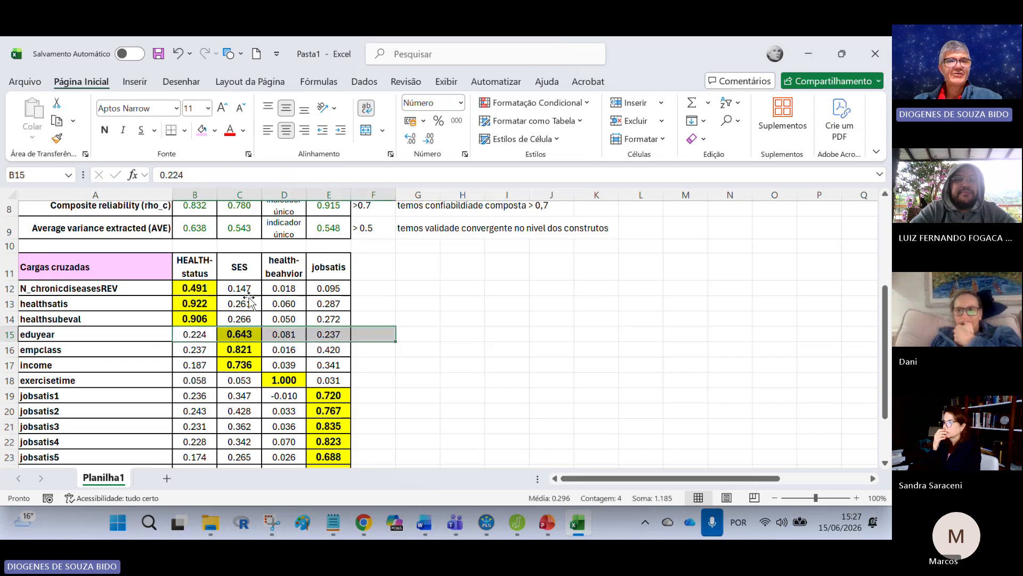
scroll(243, 382, down, 1)
drag(245, 299, 249, 435)
scroll(482, 358, up, 2)
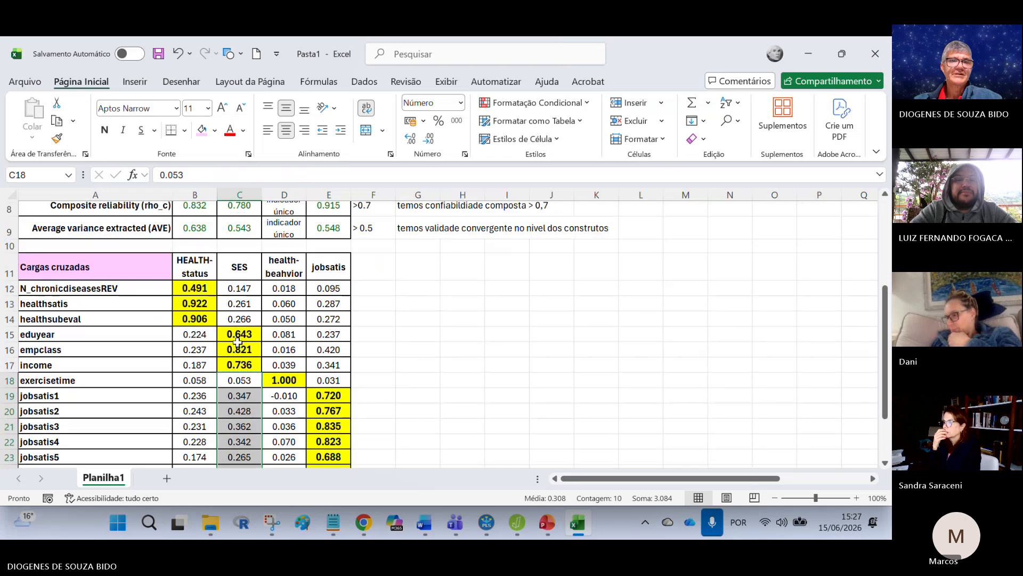
Step: Shade the average variance extracted values of SES (C9) and HEALTH-status (B9) pink
scroll(242, 349, up, 2)
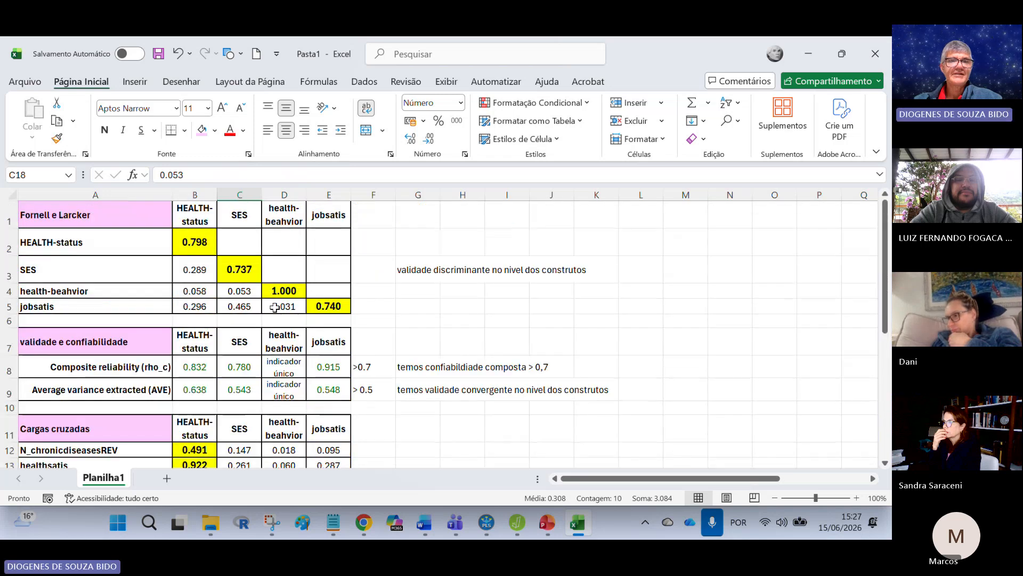
click(243, 389)
click(202, 129)
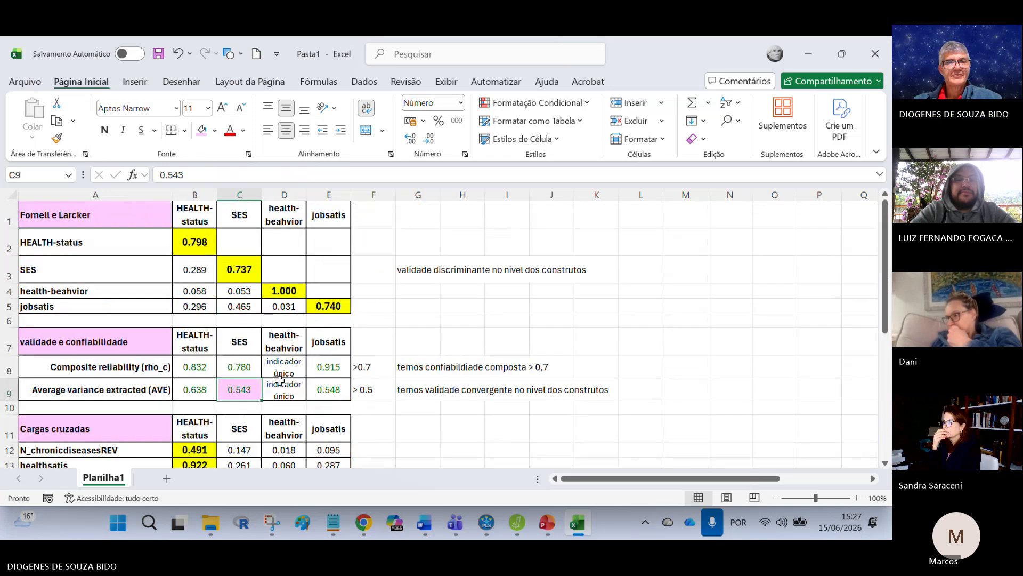
scroll(279, 379, down, 1)
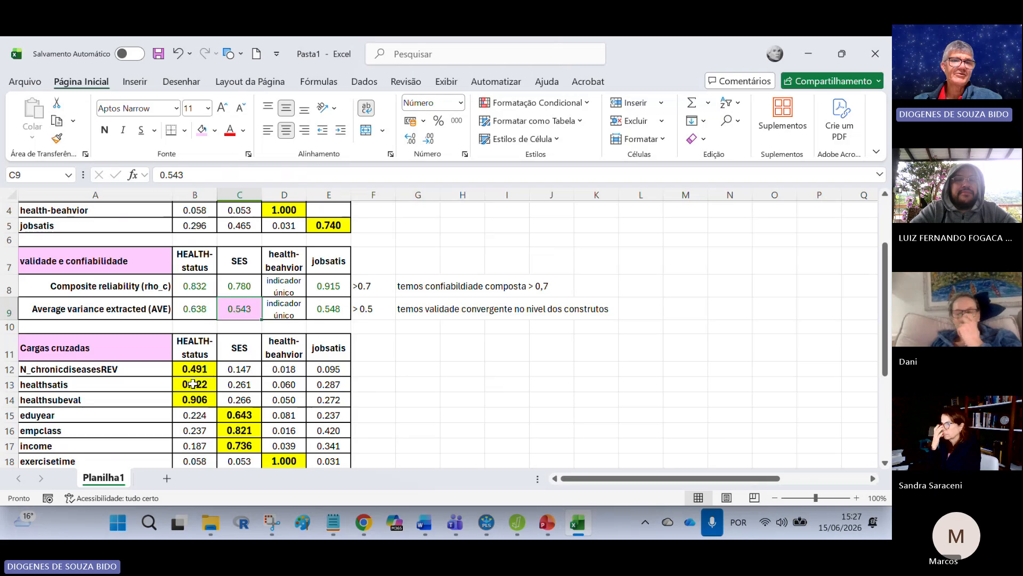
click(196, 309)
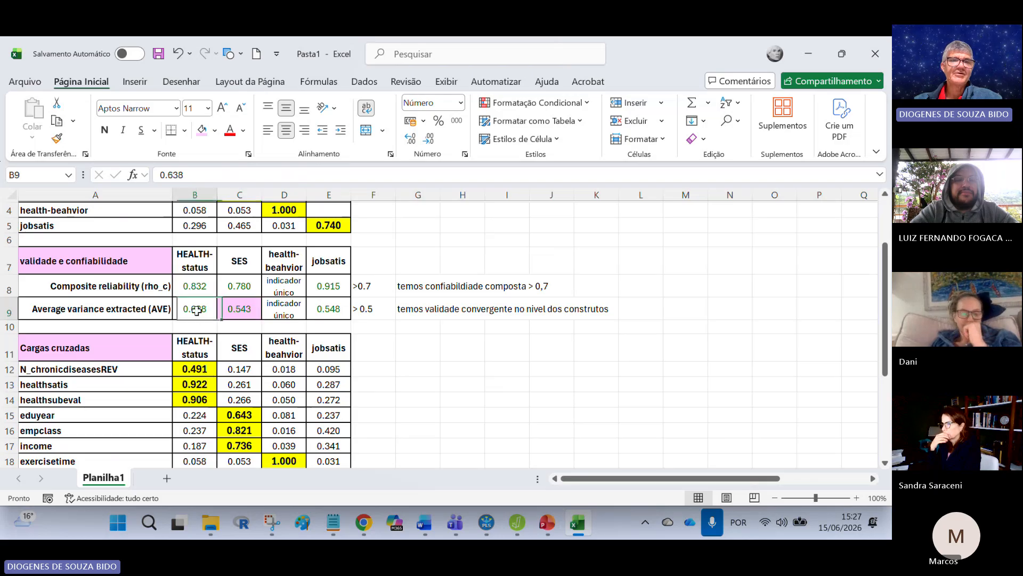
click(202, 129)
Step: Compare HEALTH-status's average variance extracted with its loadings and review the highlighted loadings of SES, health-beahvior and jobsatis
click(207, 373)
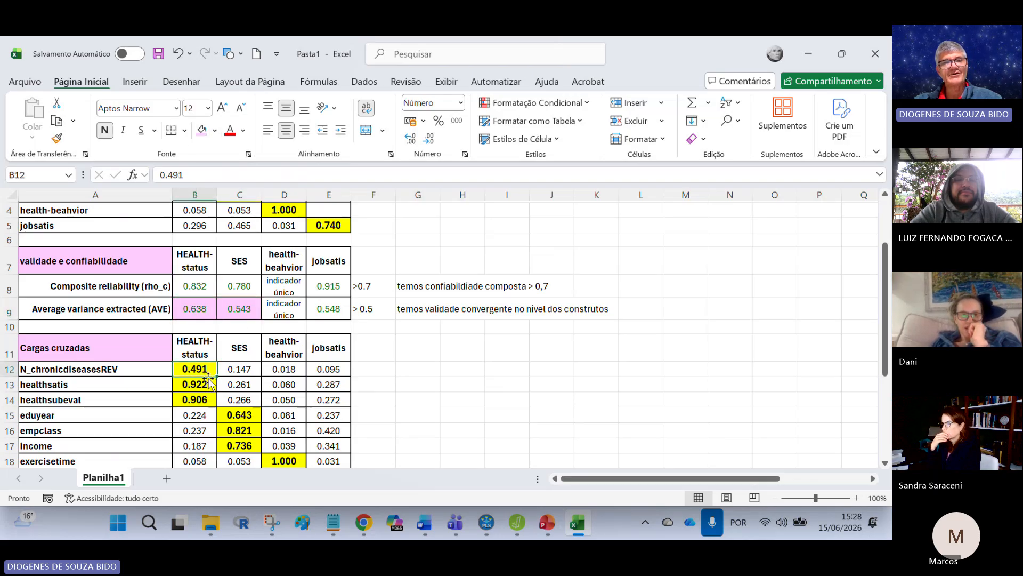
click(200, 310)
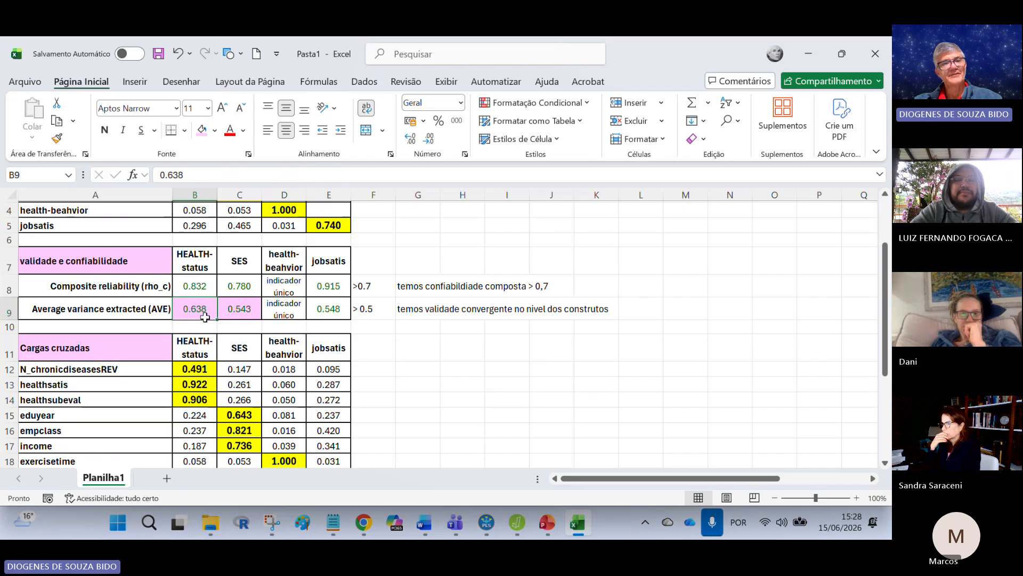
drag(199, 368, 202, 400)
click(249, 424)
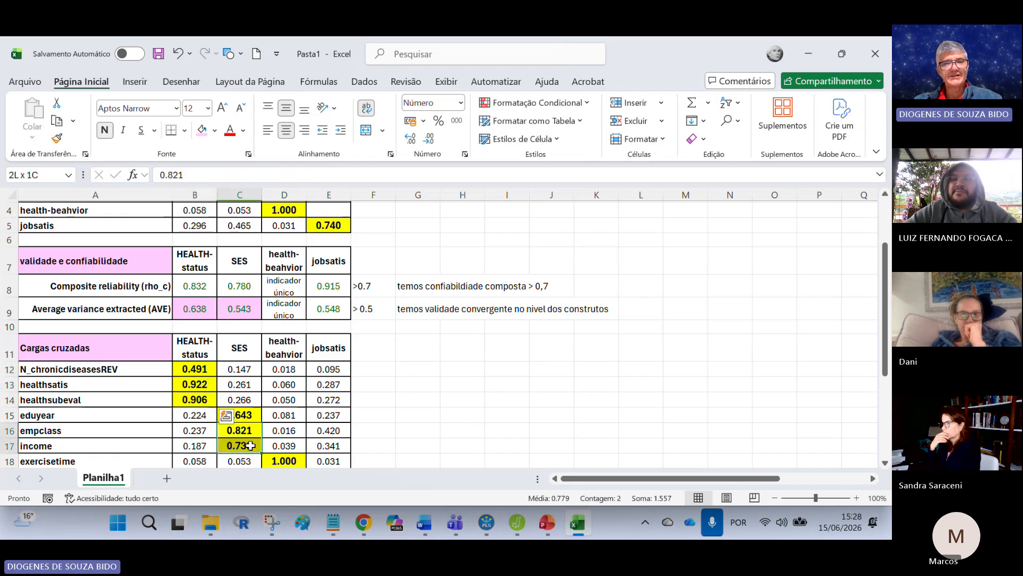
click(464, 416)
scroll(307, 282, down, 2)
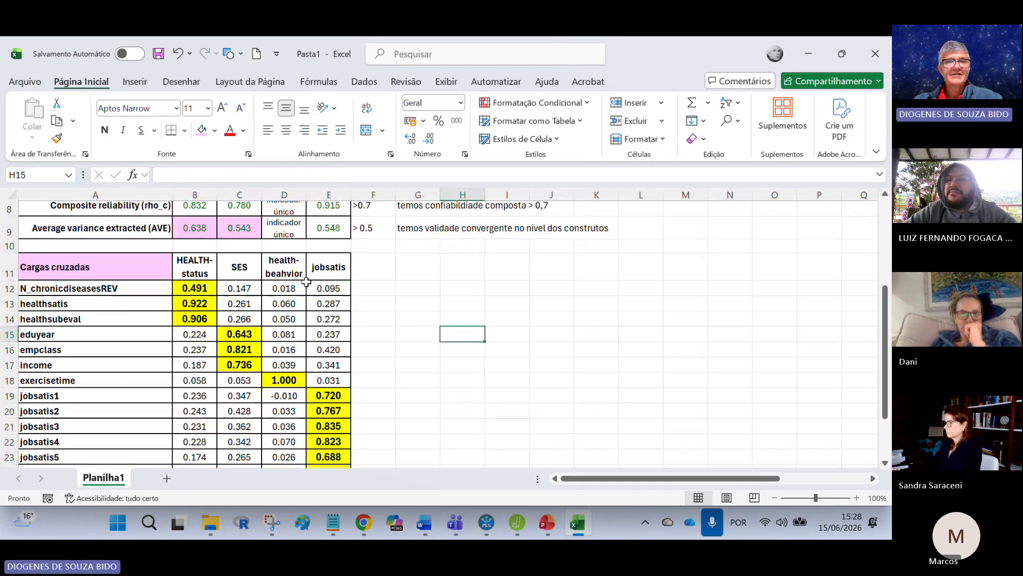
click(281, 379)
scroll(481, 370, down, 2)
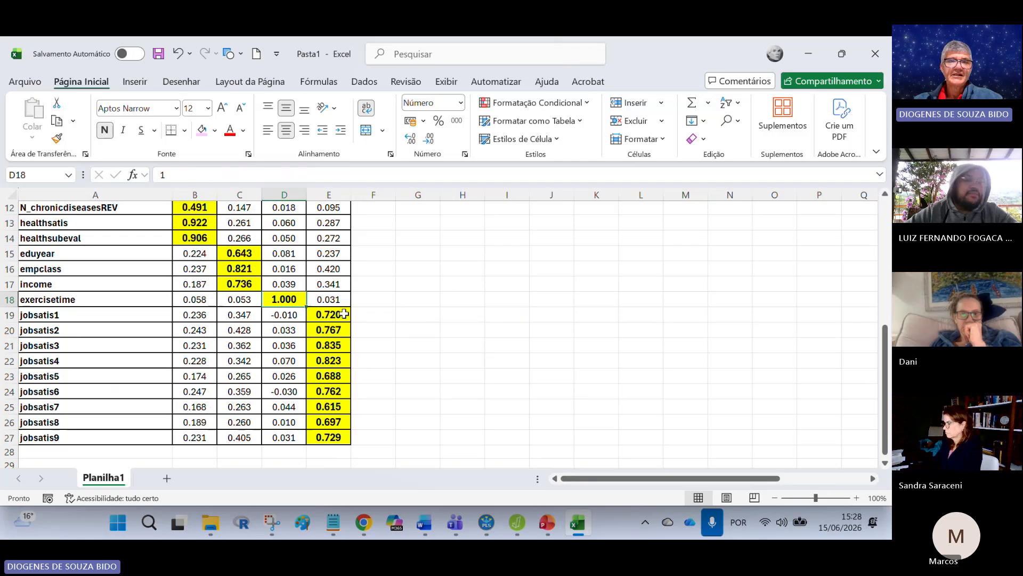
drag(344, 315, 336, 439)
click(496, 397)
Step: Shade jobsatis7's loading on jobsatis (E25) pink and compare it with its cross-loadings and other indicators in the jobsatis column
click(339, 407)
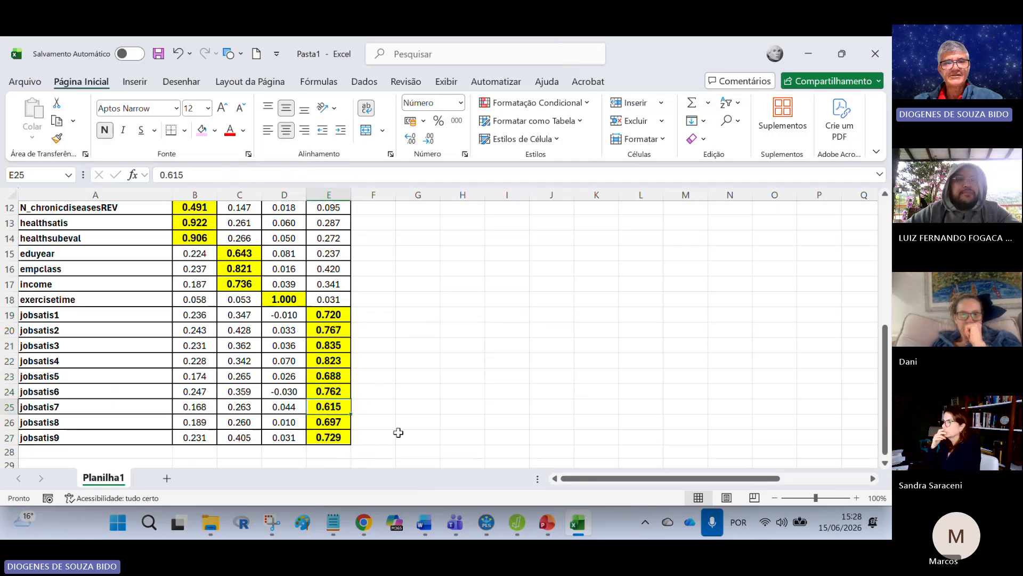
click(203, 130)
click(504, 332)
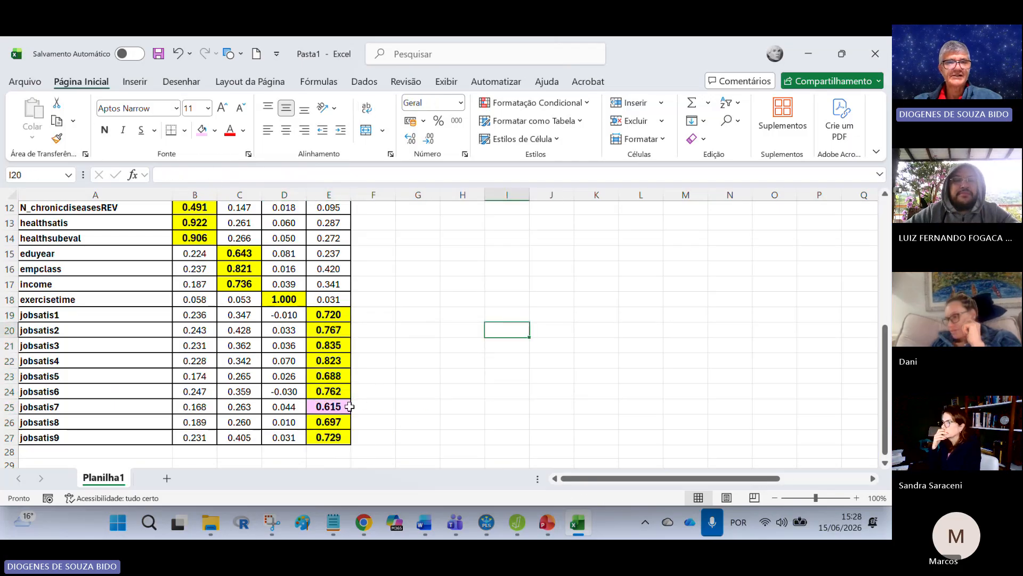
drag(195, 407, 329, 319)
scroll(333, 386, up, 2)
scroll(500, 371, down, 2)
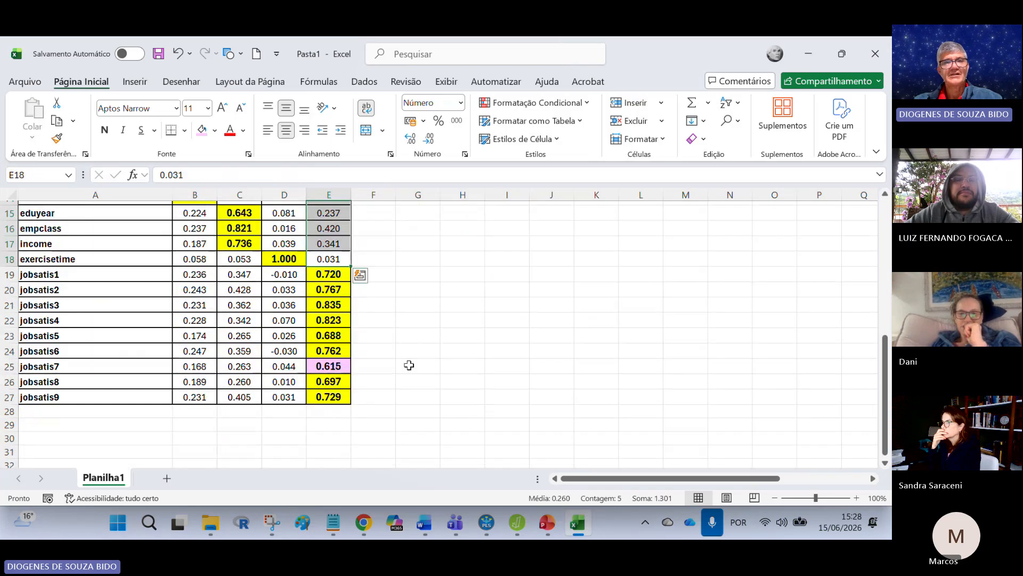
Step: Shade jobsatis's average variance extracted in E9 pink and review the three validity tables
scroll(371, 412, up, 3)
click(335, 271)
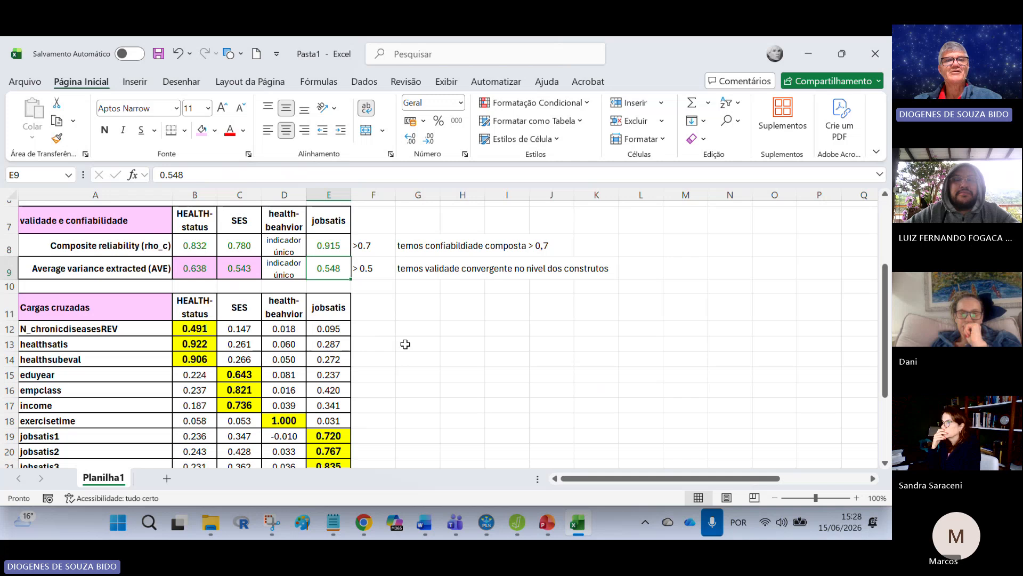
click(418, 328)
scroll(365, 405, down, 3)
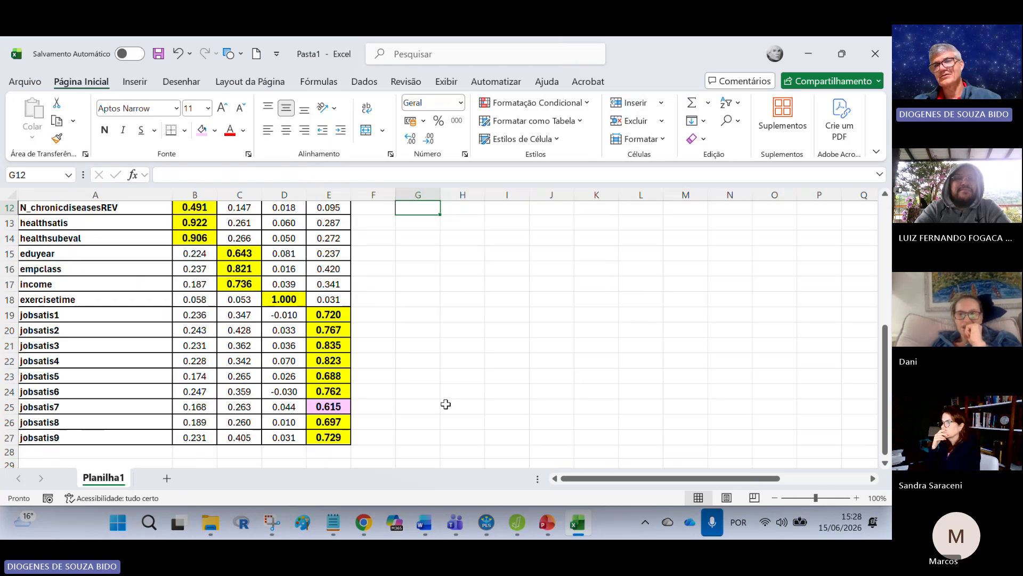
scroll(462, 396, up, 4)
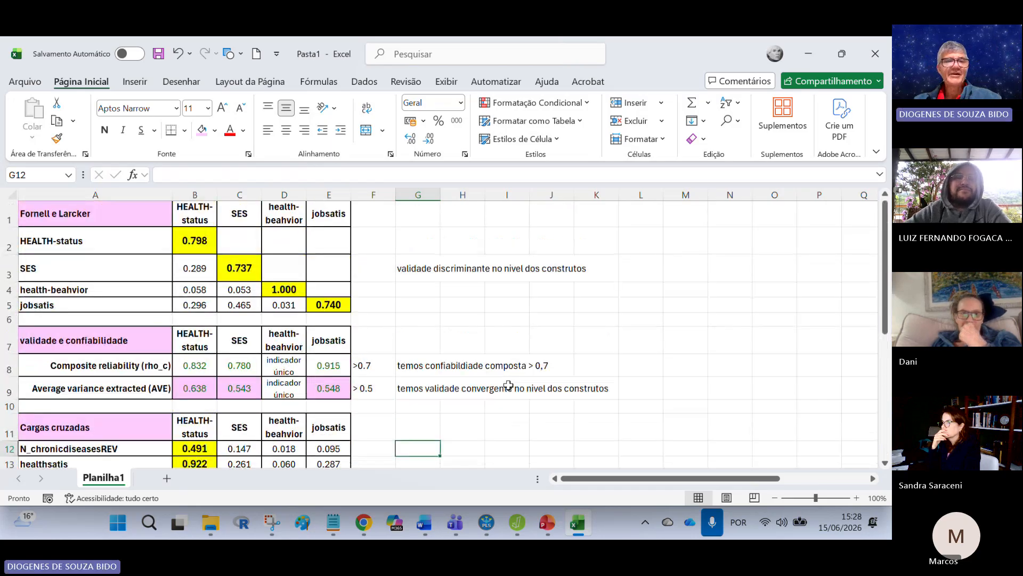
Step: Switch to SmartPLS and display the graphical output of the PLS-SEM algorithm results
click(486, 522)
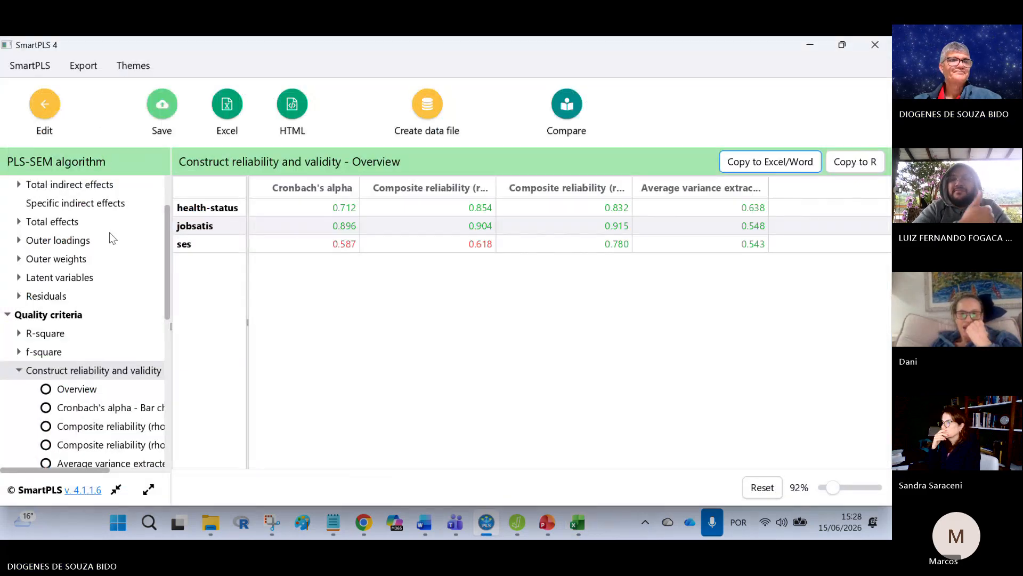
scroll(110, 232, up, 3)
click(96, 207)
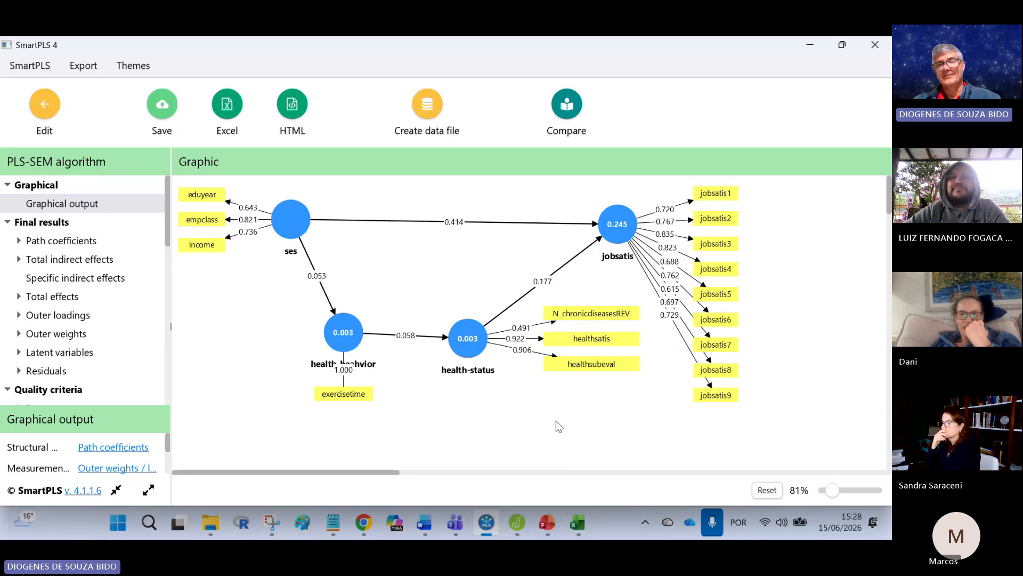
Step: Return to the workspace, reopen the mod1 model for editing and select all its constructs
click(45, 106)
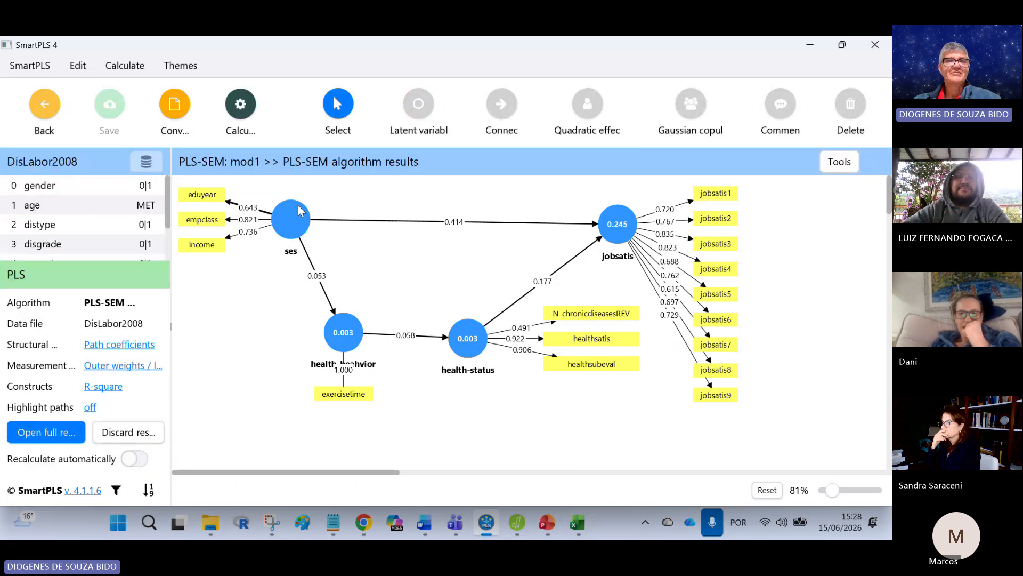
click(38, 116)
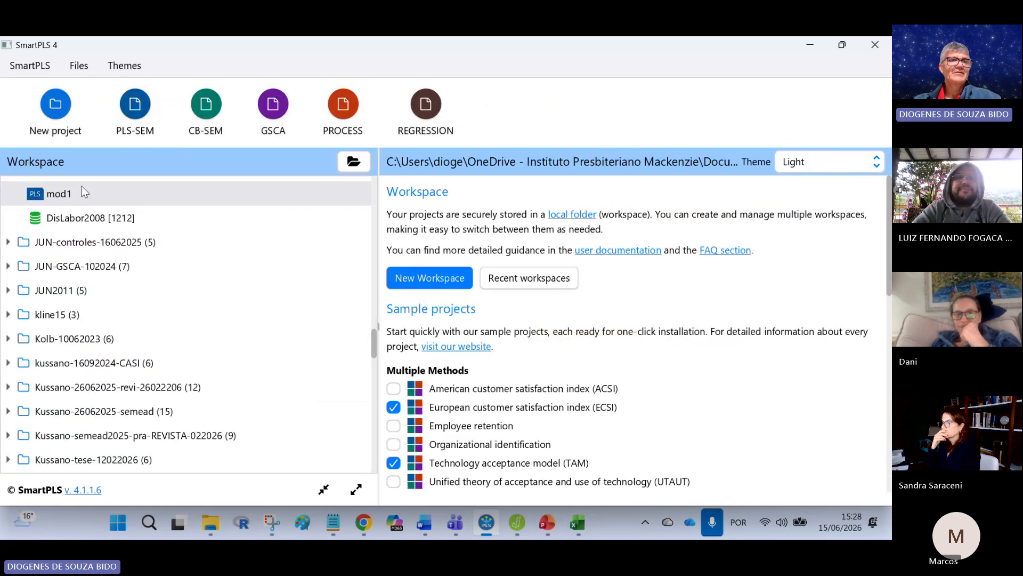
double_click(72, 194)
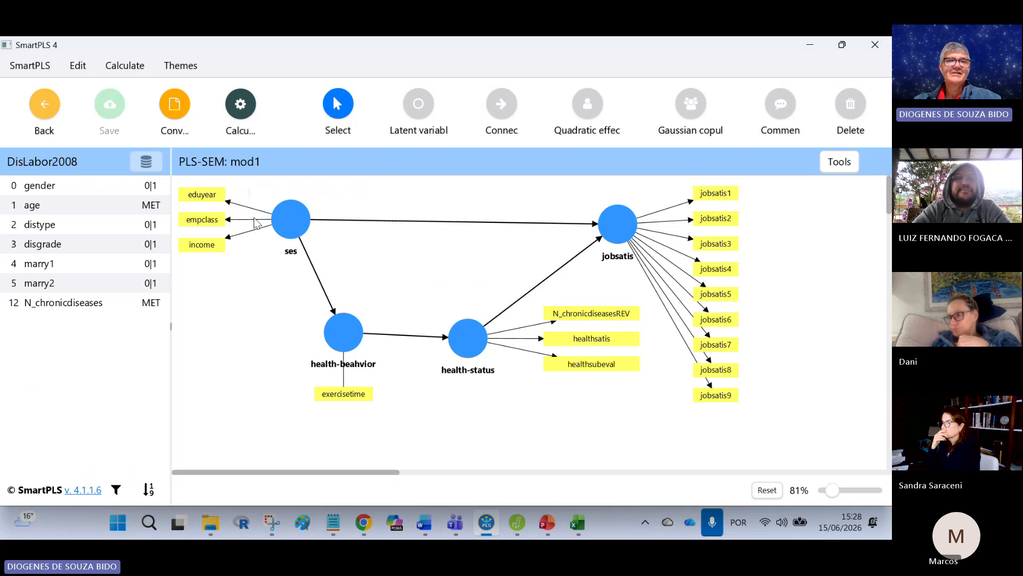
drag(248, 185, 749, 395)
Step: Try inverting the measurement models of the selected constructs and undo the inversion
right_click(292, 228)
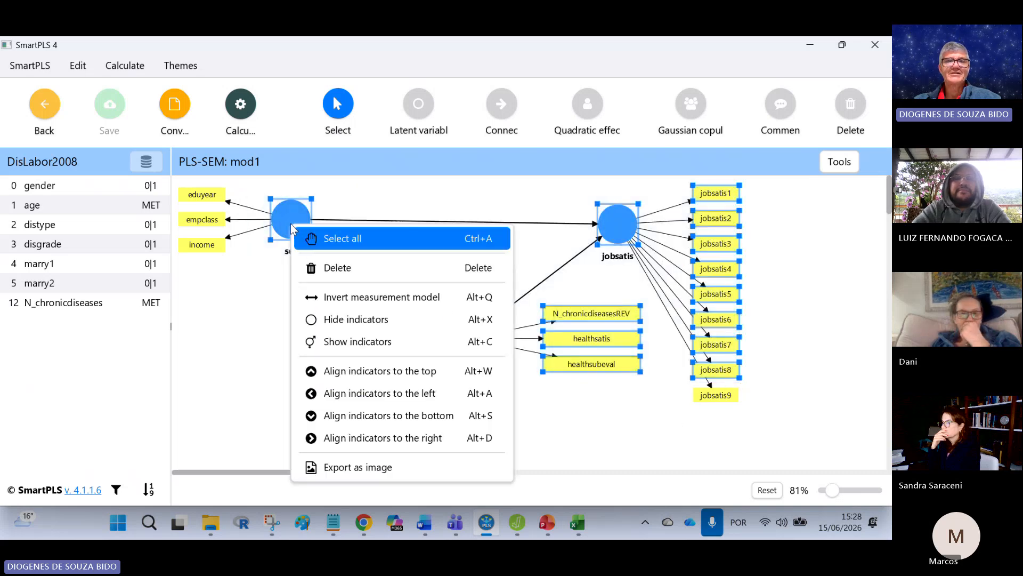
click(337, 298)
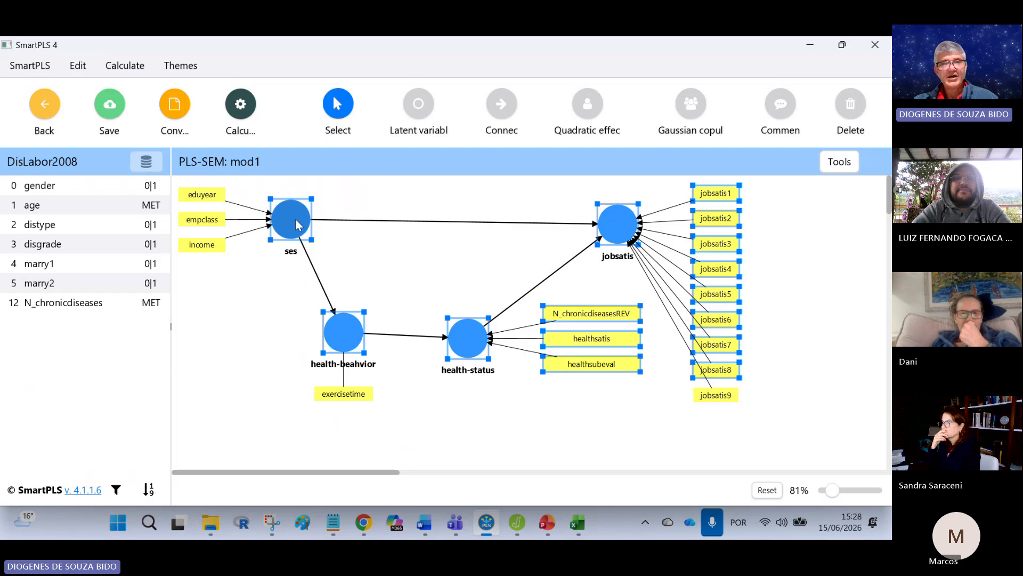
key(ctrl+z)
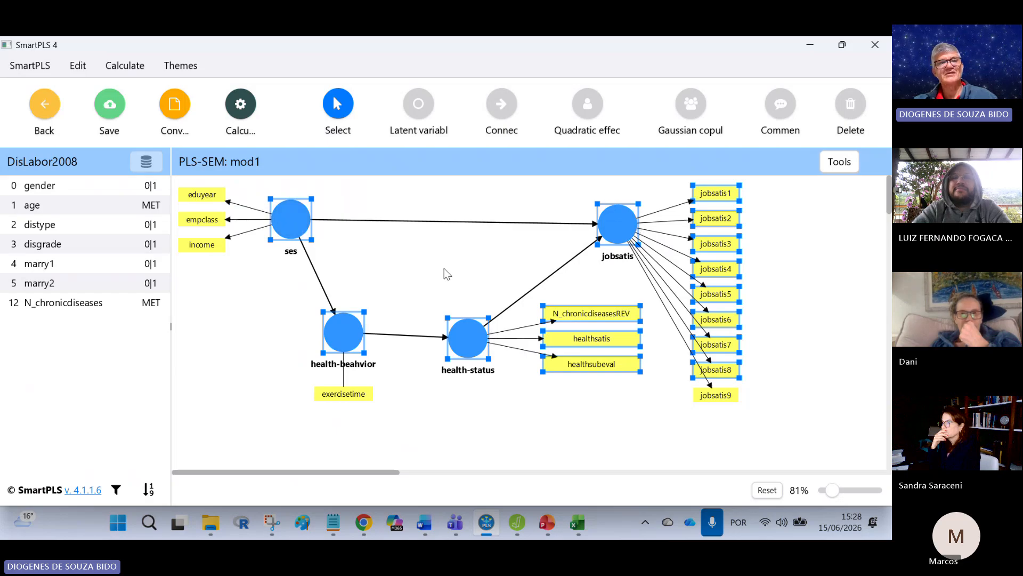
Step: Hide the indicators of all selected constructs in mod1 and save the model
right_click(296, 222)
click(348, 314)
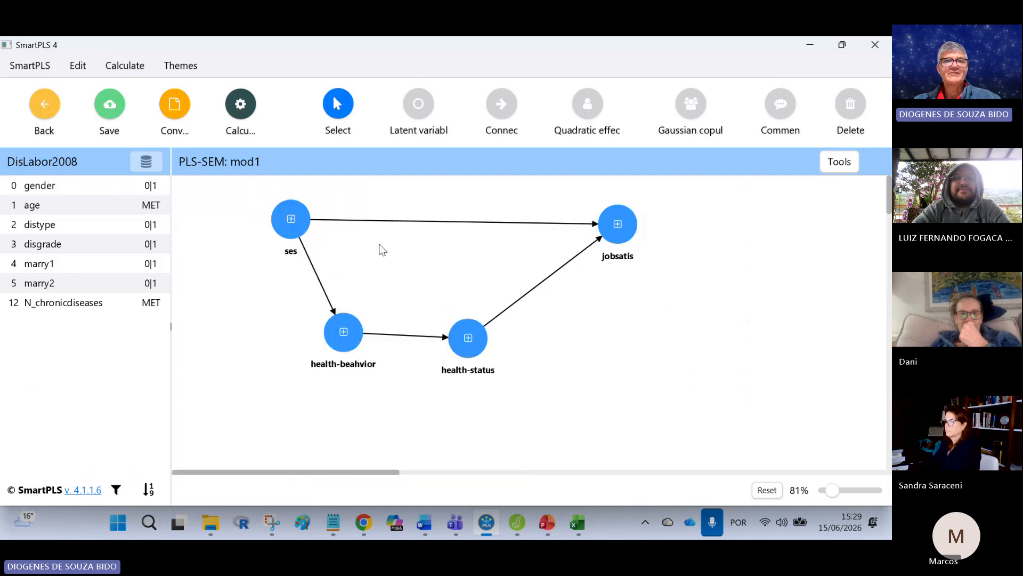
click(121, 115)
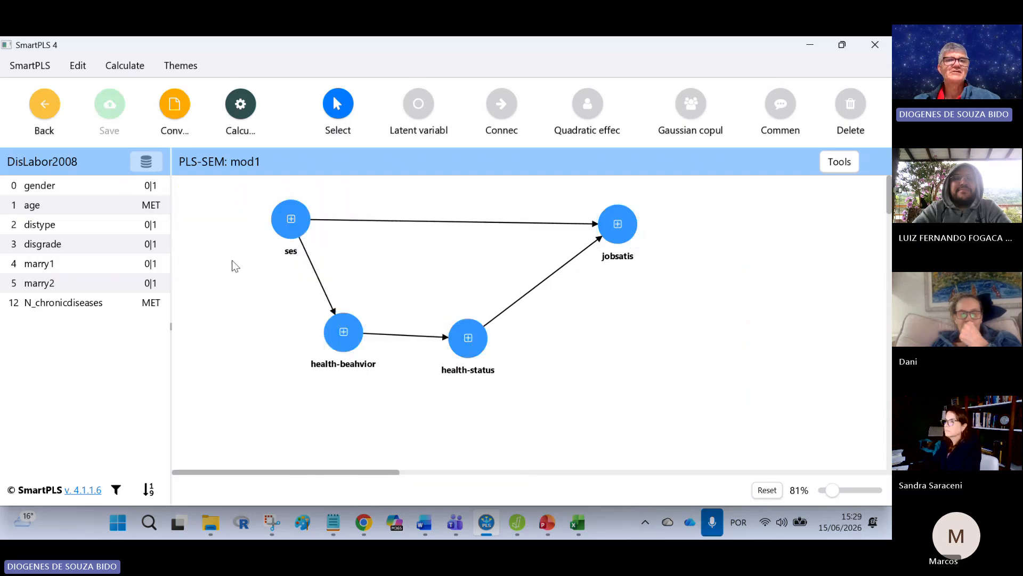
Step: Run Bootstrapping on mod1 with 5000 subsamples, percentile bootstrap intervals, a two-tailed test and a 0.05 significance level
click(240, 104)
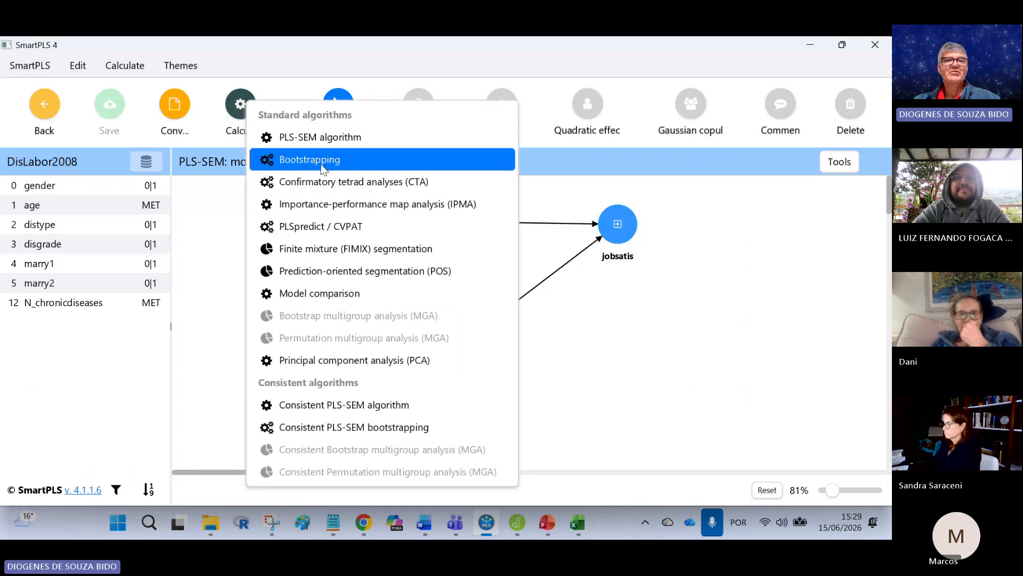
click(327, 158)
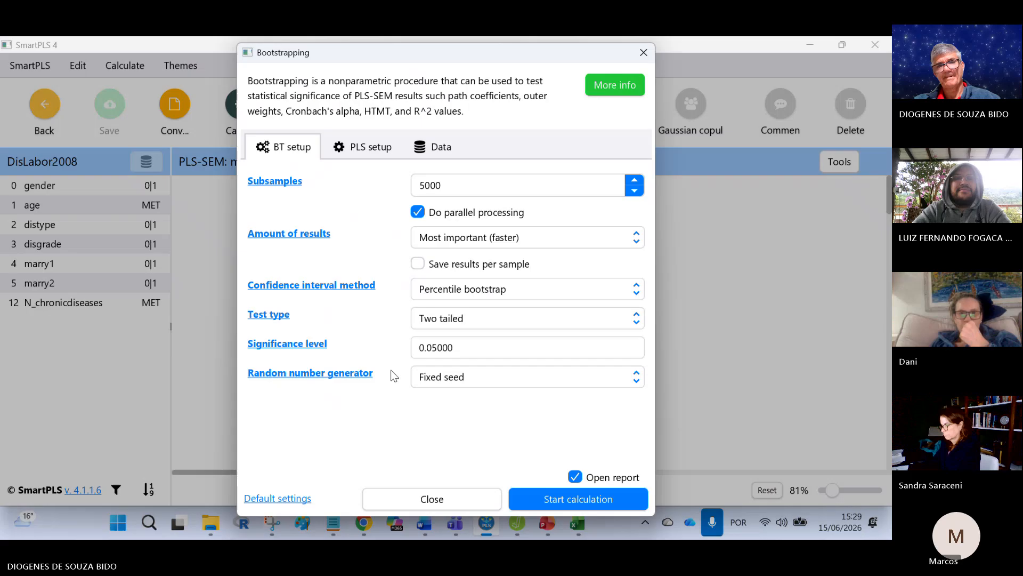
click(533, 500)
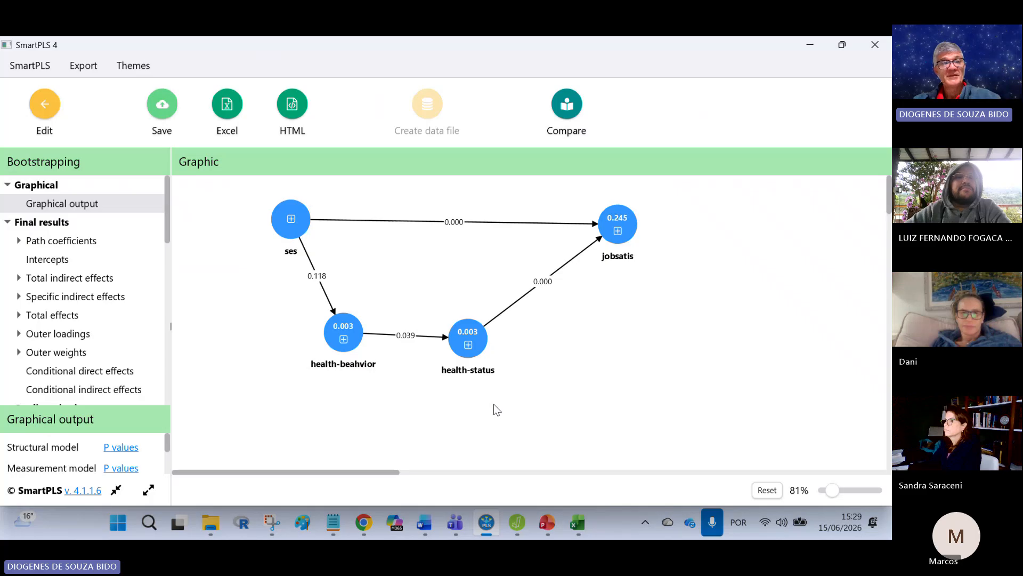
Step: Copy the bootstrapped path coefficients table with means, STDEV, T and p values, switch to Excel and paste it into Planilha2
click(61, 241)
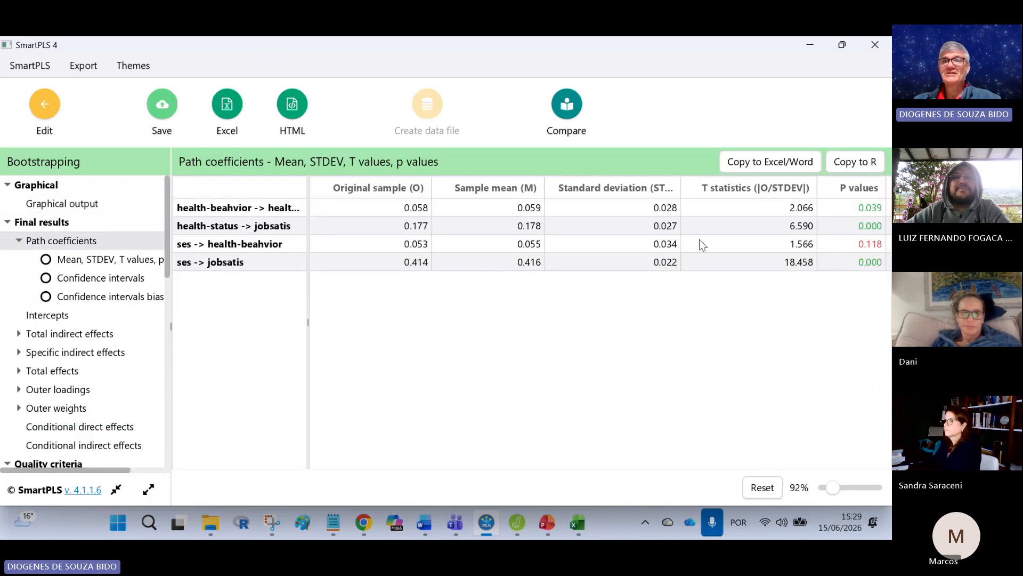
click(761, 163)
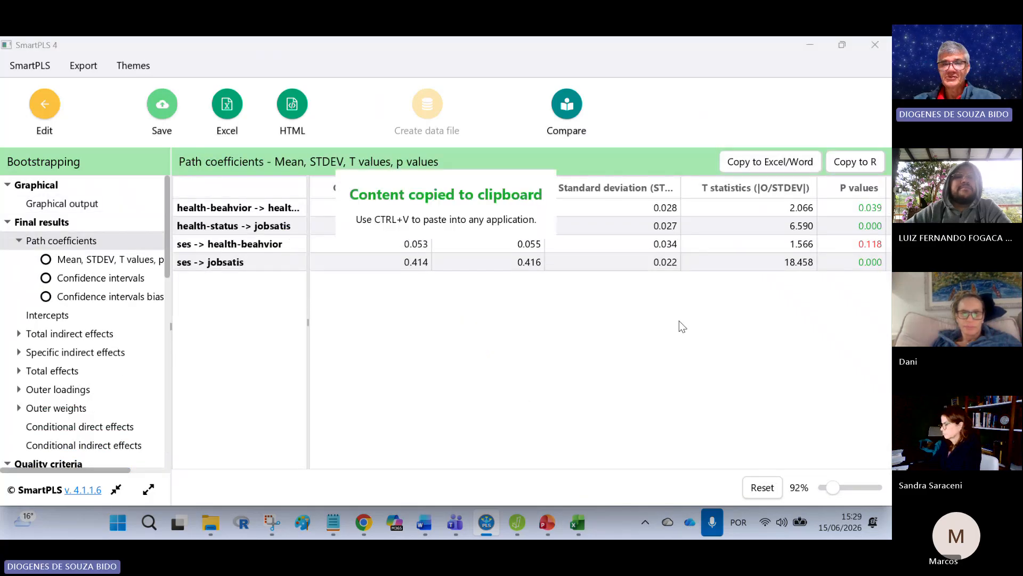
click(571, 536)
click(170, 480)
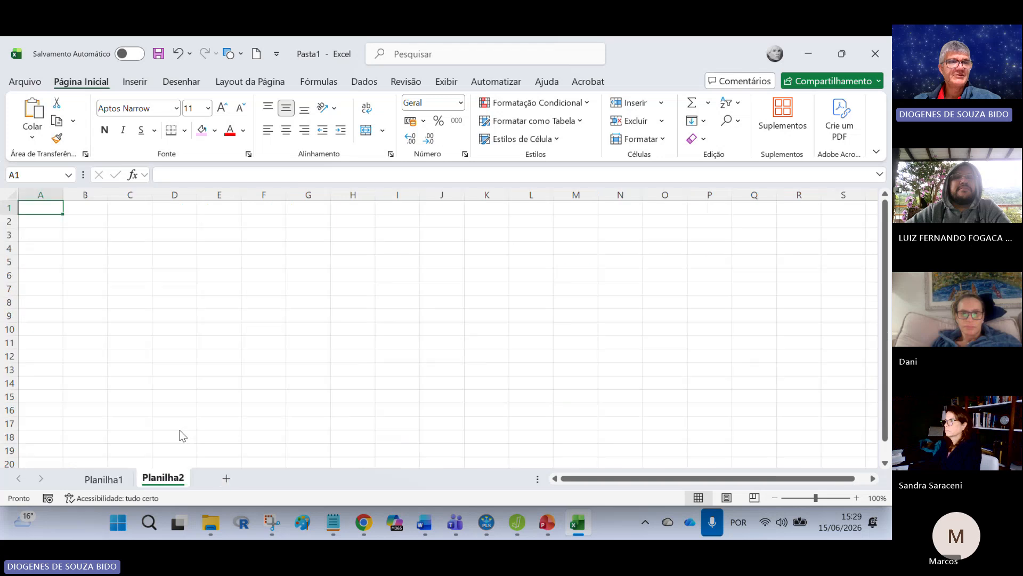
drag(64, 203, 511, 199)
click(33, 116)
click(212, 371)
click(372, 380)
Step: Center the contents of columns B to F horizontally and vertically in the pasted table
click(286, 129)
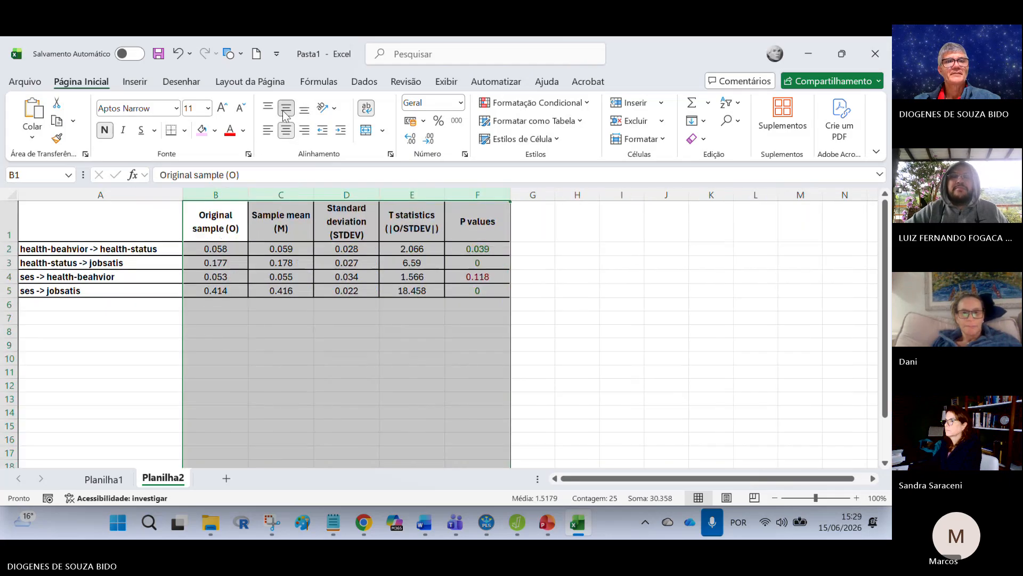
click(281, 412)
drag(226, 195, 478, 195)
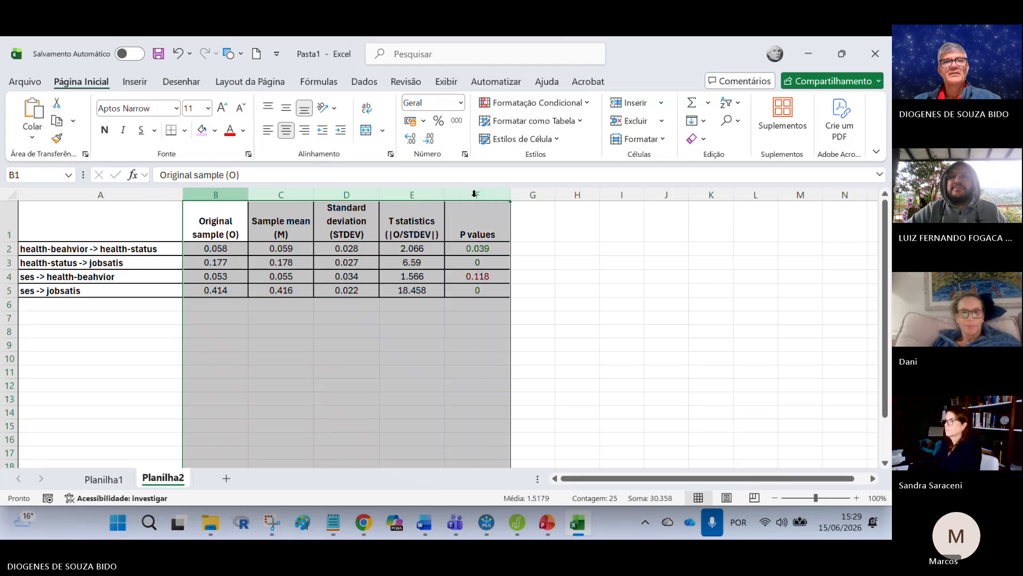
click(288, 108)
click(346, 358)
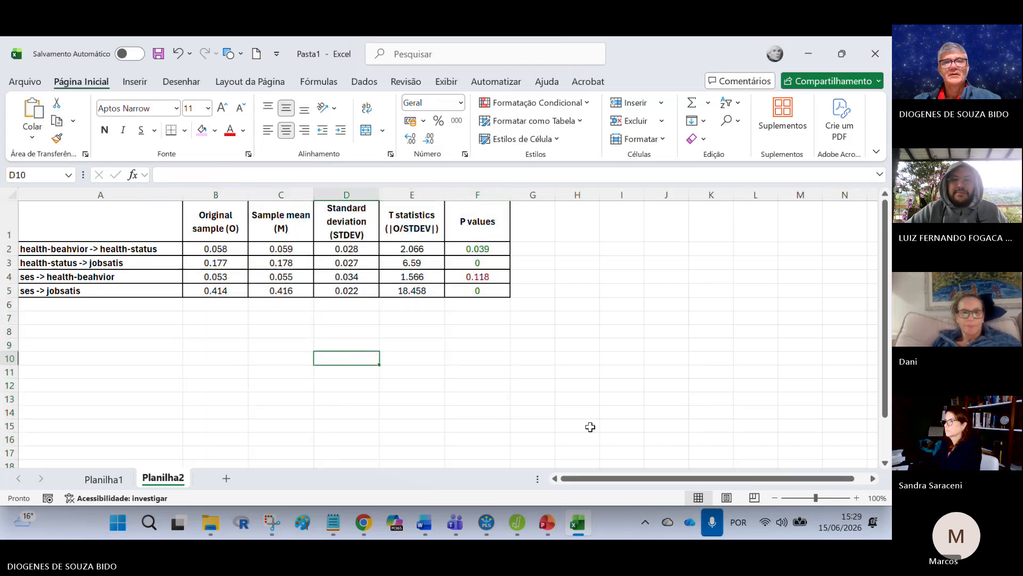
Step: Format the numeric results of all four paths, from row 2 to row 5, with three decimal places
drag(242, 248, 533, 290)
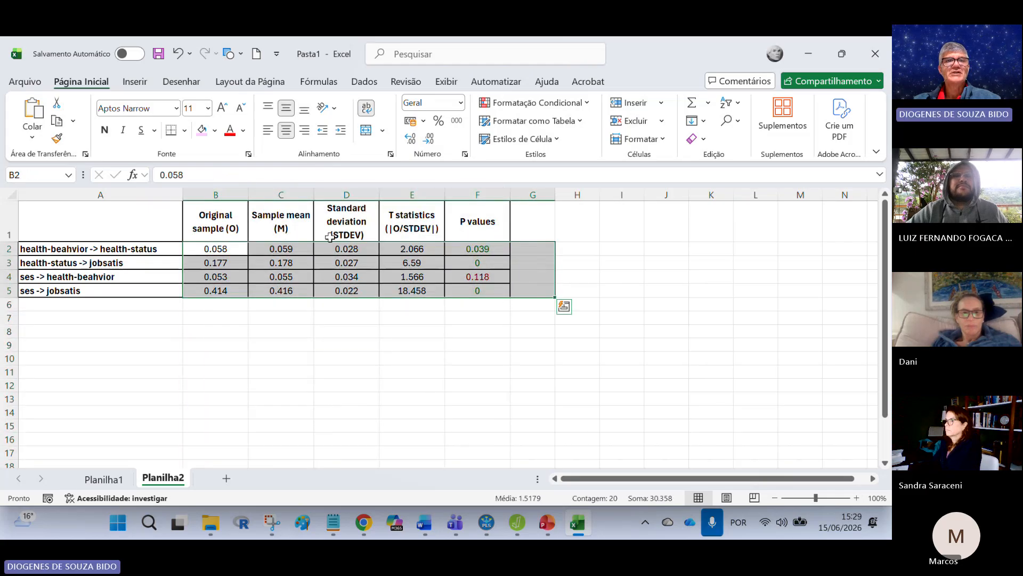
click(429, 139)
click(431, 140)
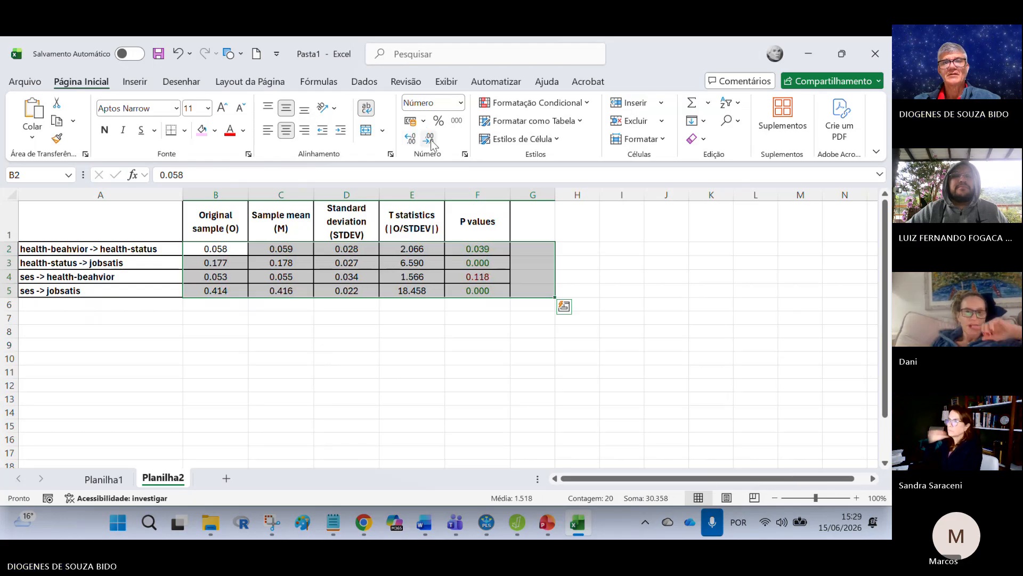
click(478, 426)
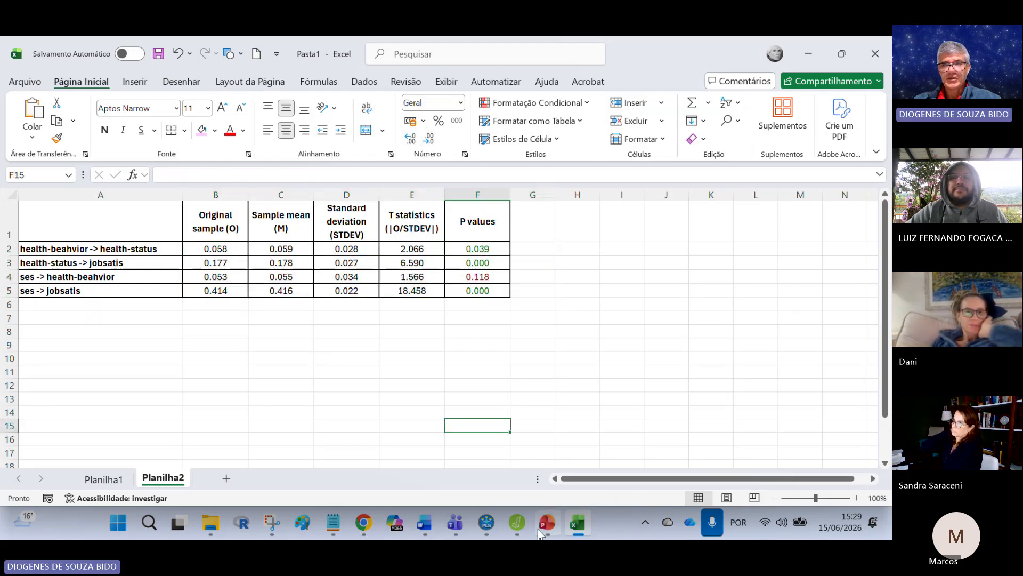
Step: Switch to SmartPLS and examine the bootstrap path coefficient histograms of all four structural paths
click(488, 525)
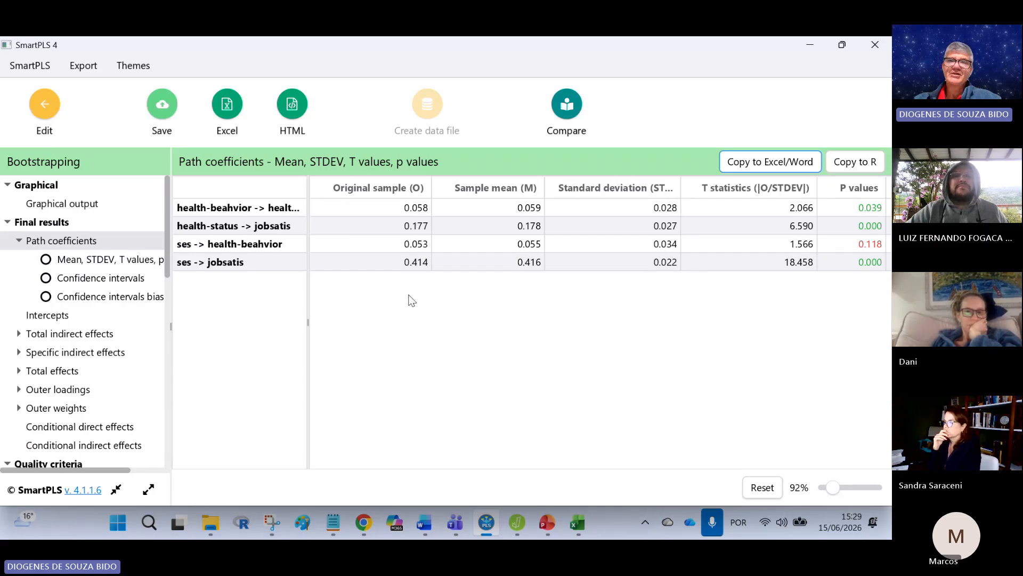
scroll(160, 283, down, 6)
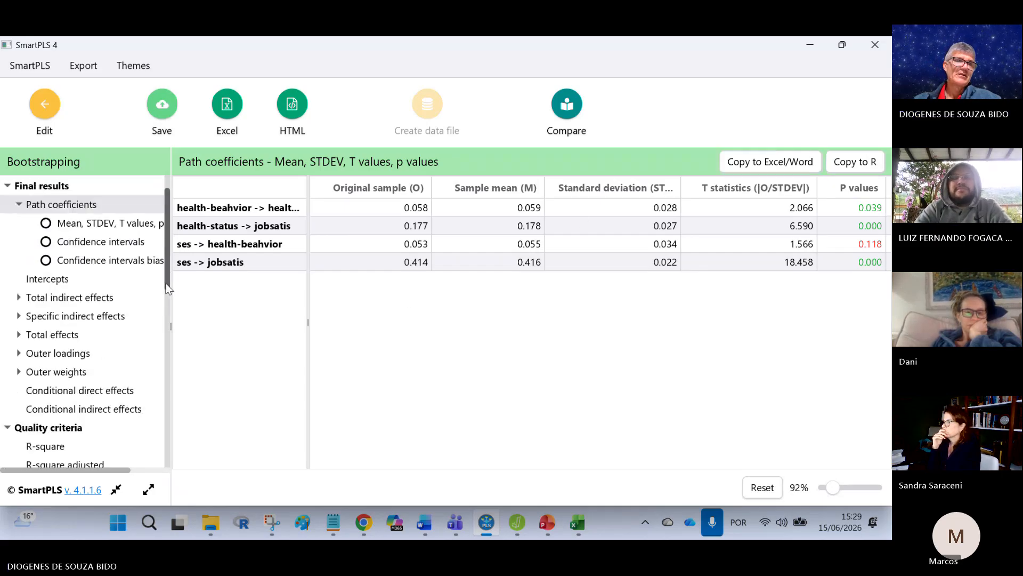
scroll(158, 345, down, 5)
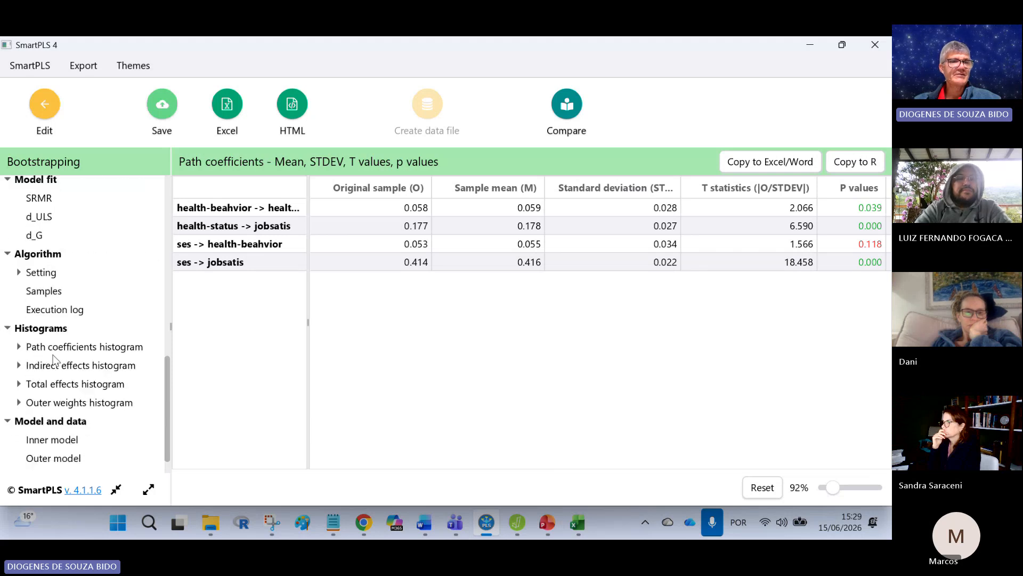
click(20, 347)
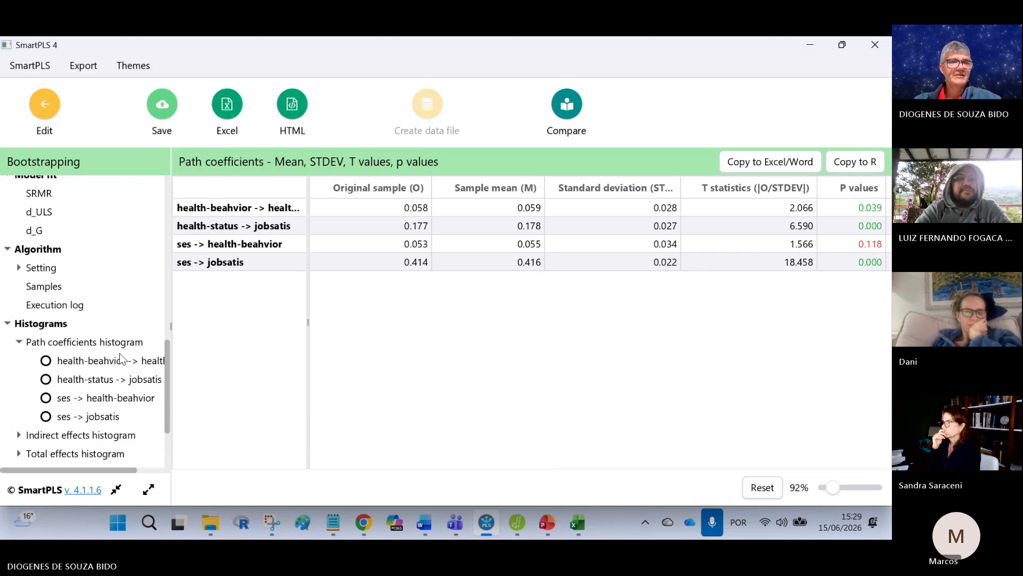
click(106, 365)
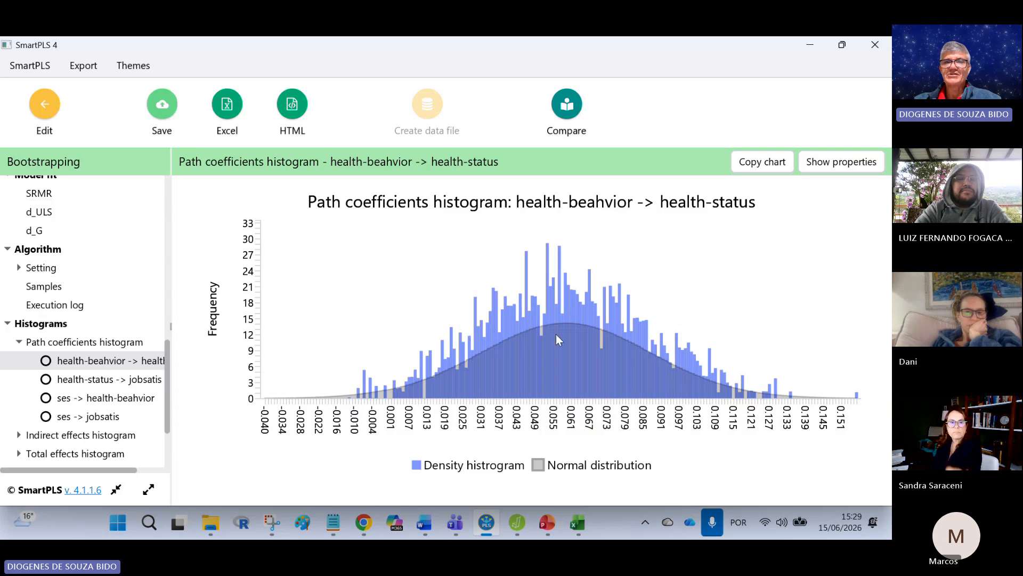
click(788, 206)
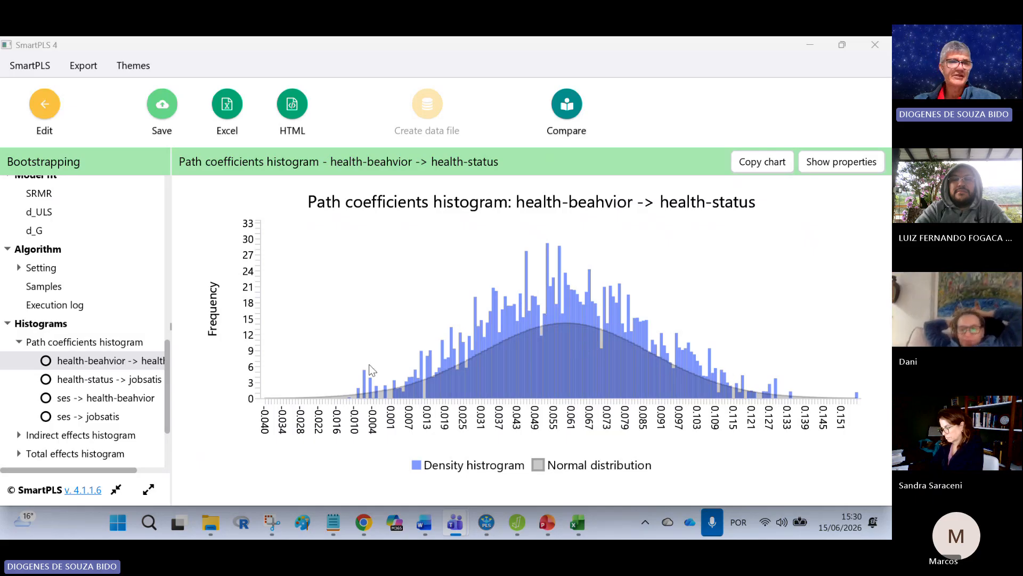
click(101, 380)
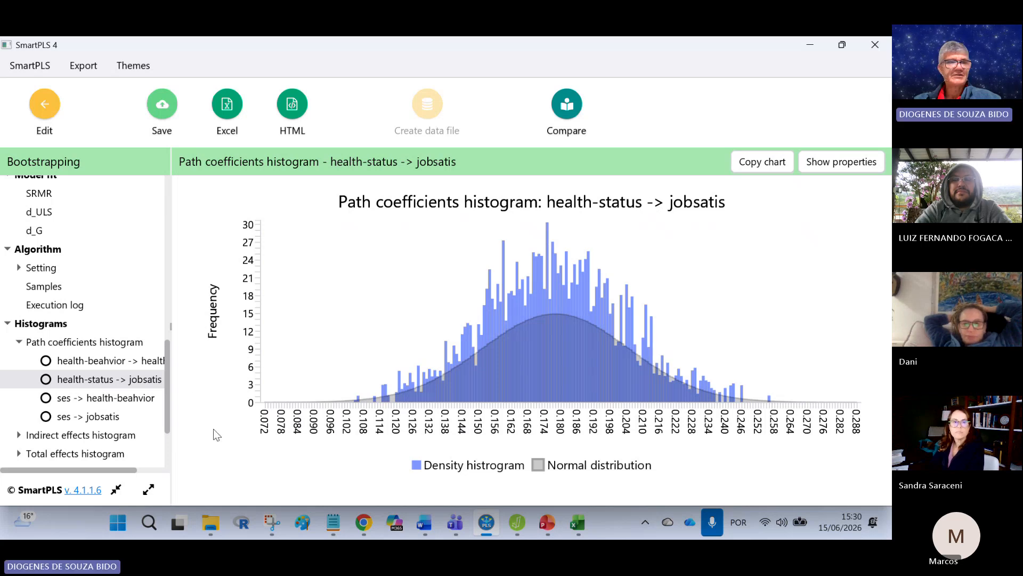
click(116, 399)
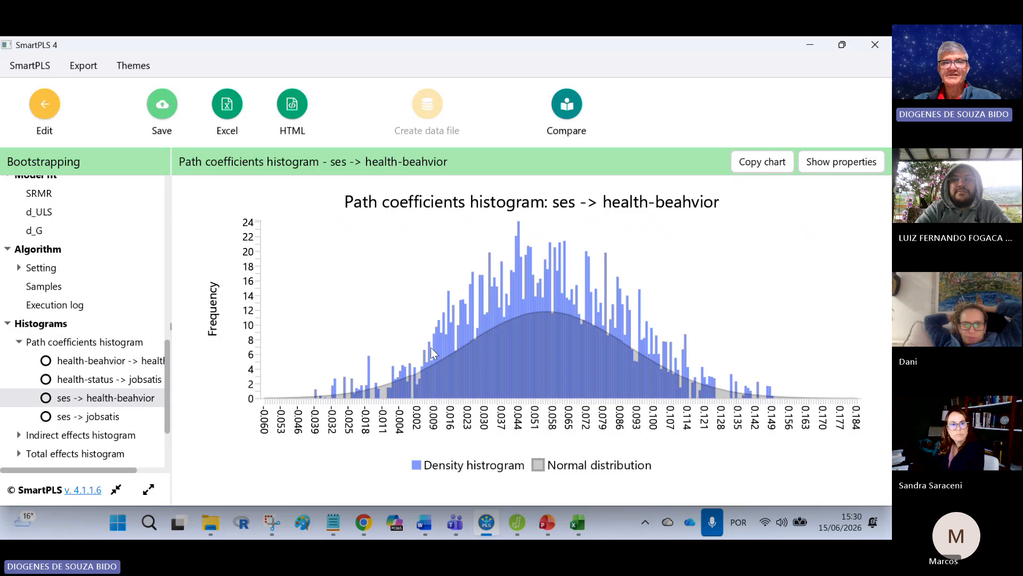
click(103, 418)
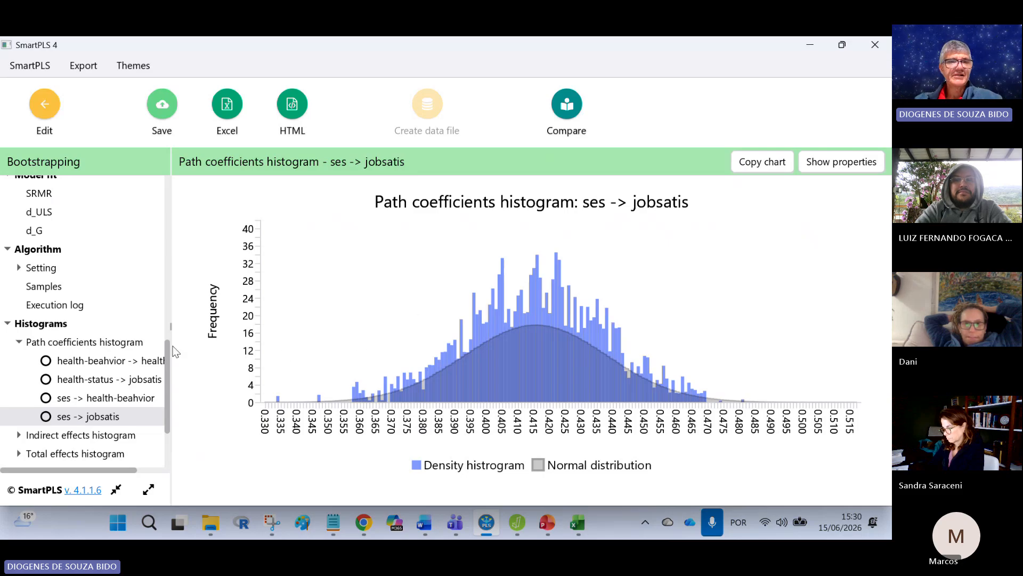
drag(167, 347, 163, 203)
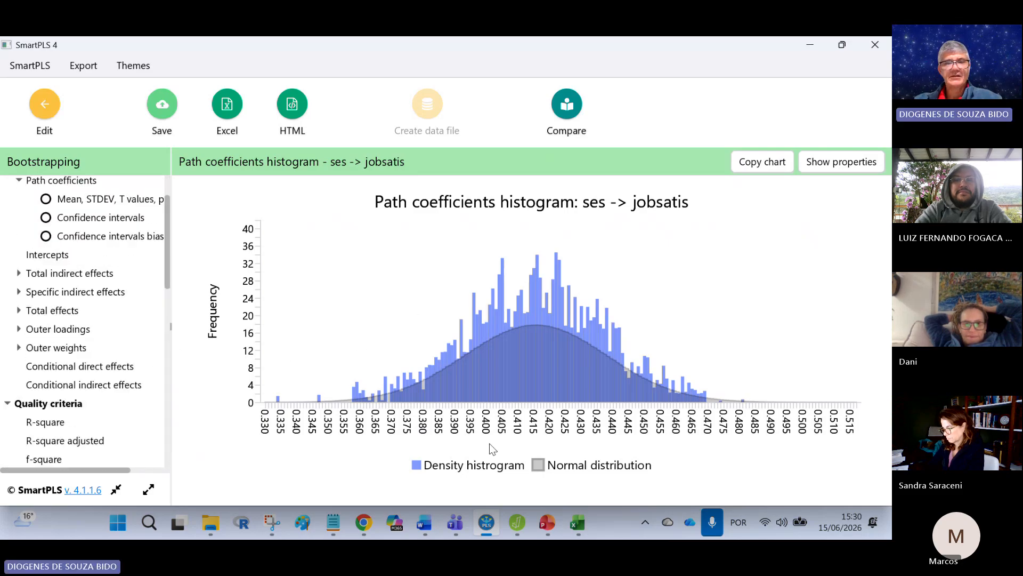
Step: Switch to Excel and compare the Original sample (O) column with the Sample mean (M) column in Planilha2
click(575, 522)
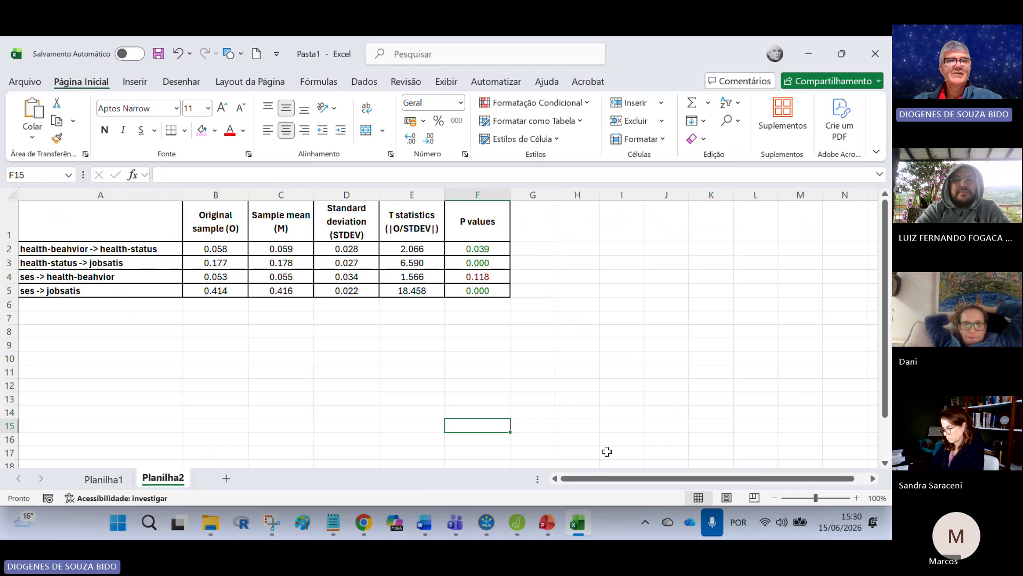
click(216, 194)
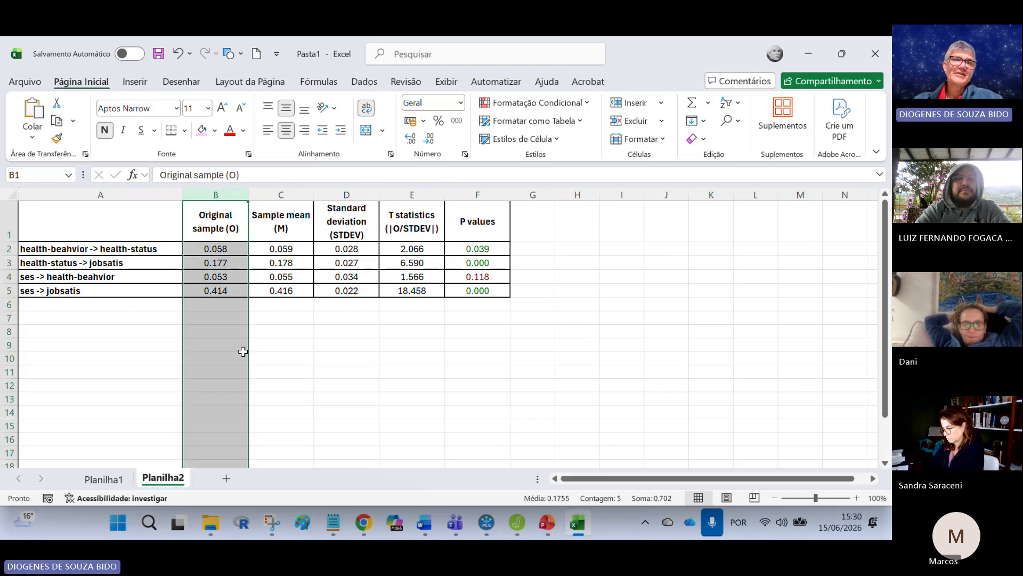
click(221, 209)
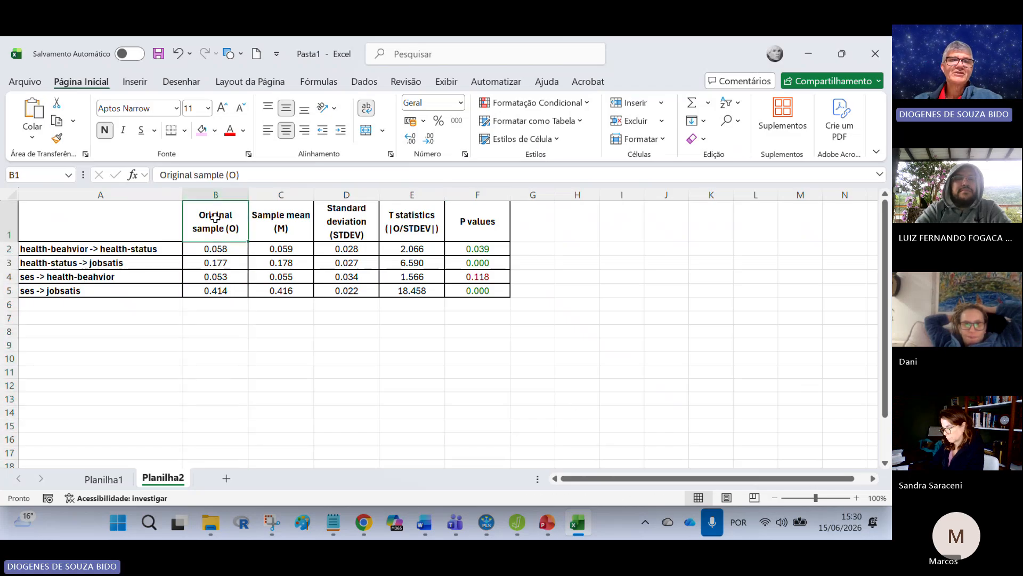
click(281, 195)
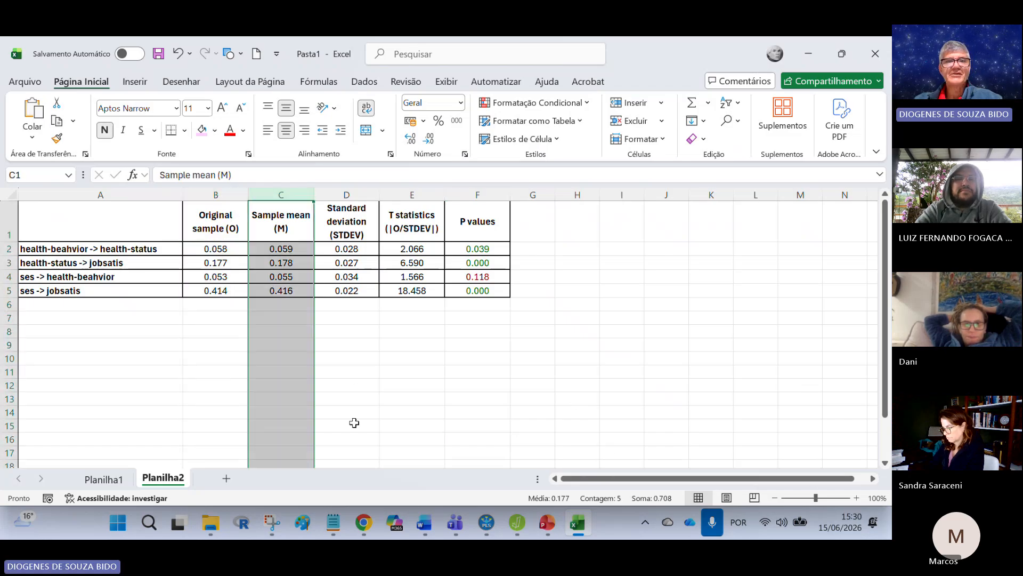
click(216, 195)
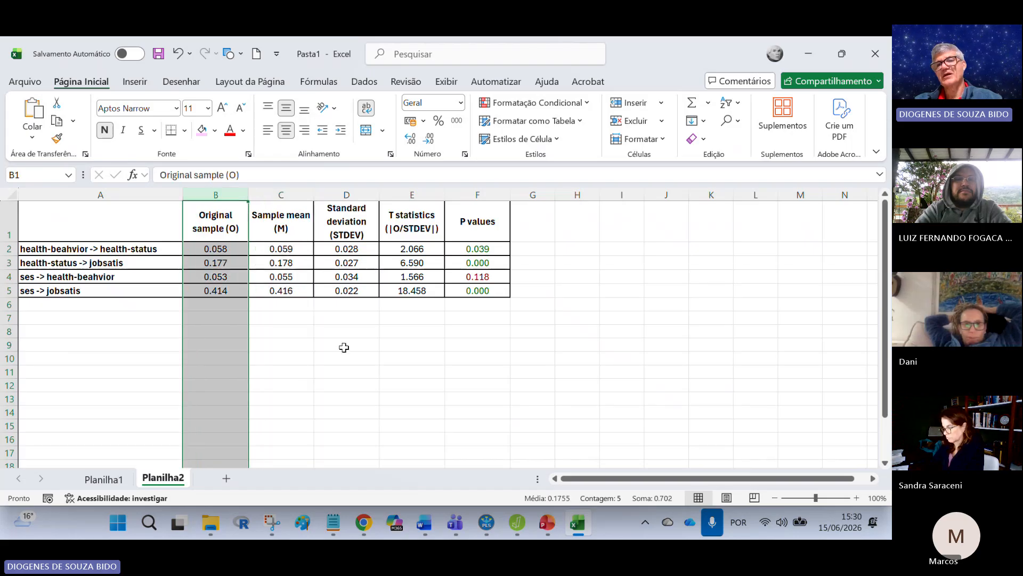
click(291, 196)
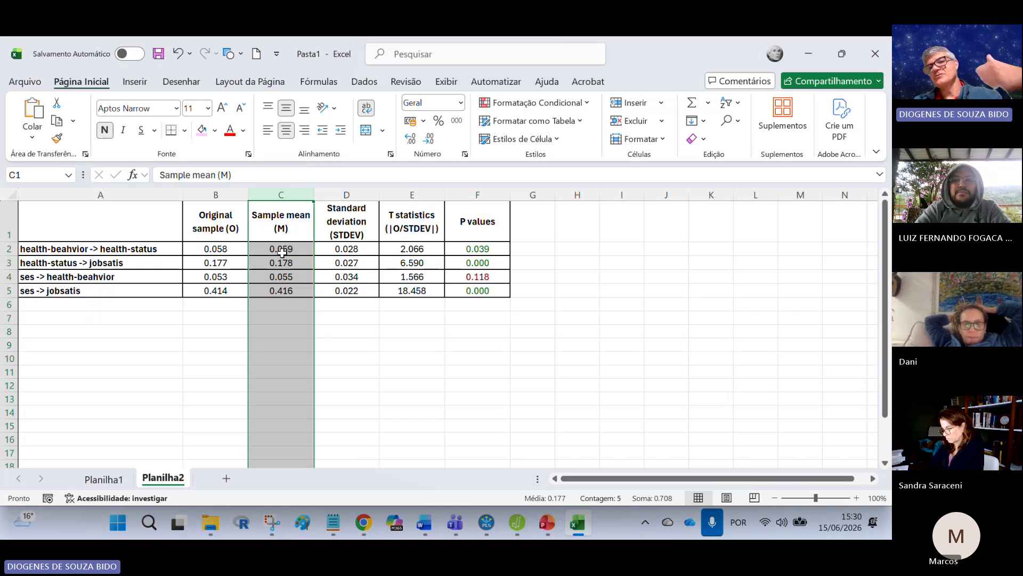
Step: Compare the original sample coefficient with the bootstrap sample mean for each path, row by row from 2 to 5
click(236, 249)
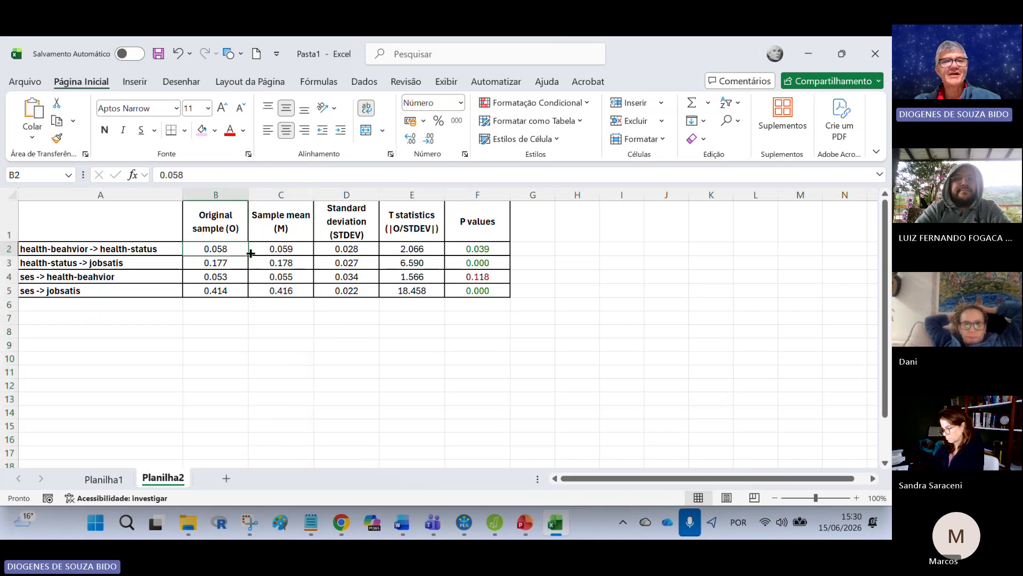
click(260, 248)
click(228, 248)
click(265, 250)
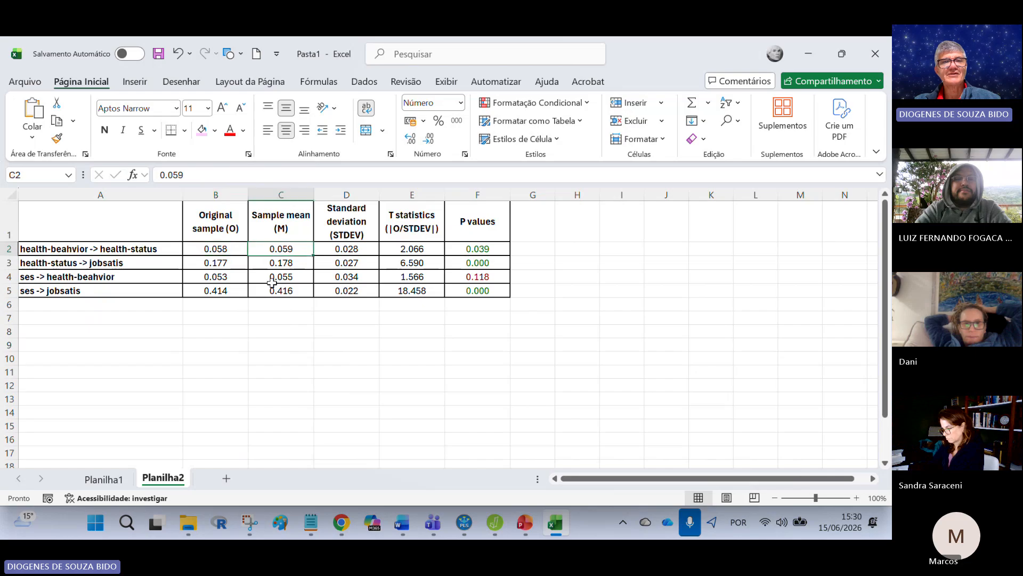
click(228, 262)
click(276, 262)
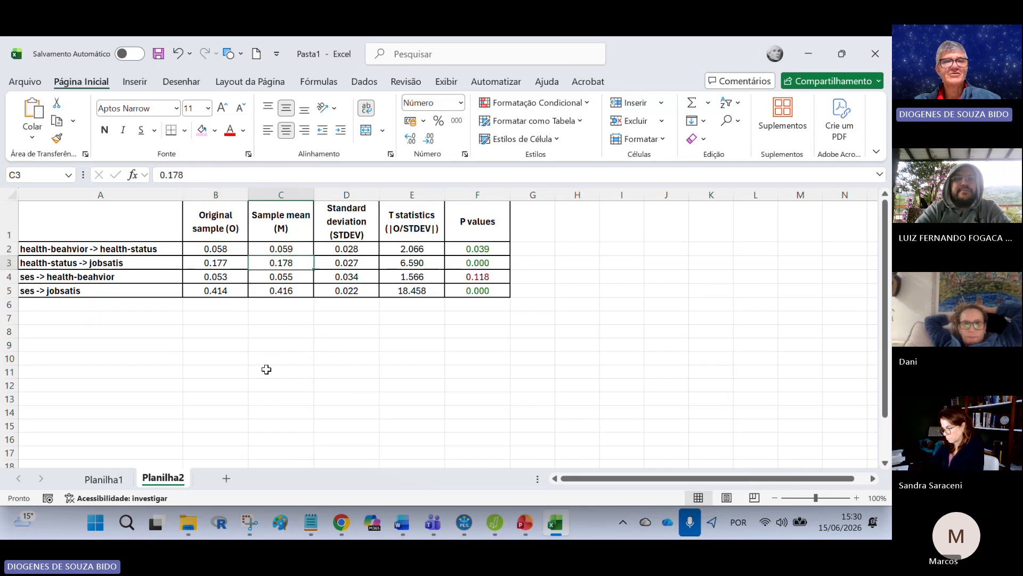
click(224, 276)
click(272, 275)
click(221, 291)
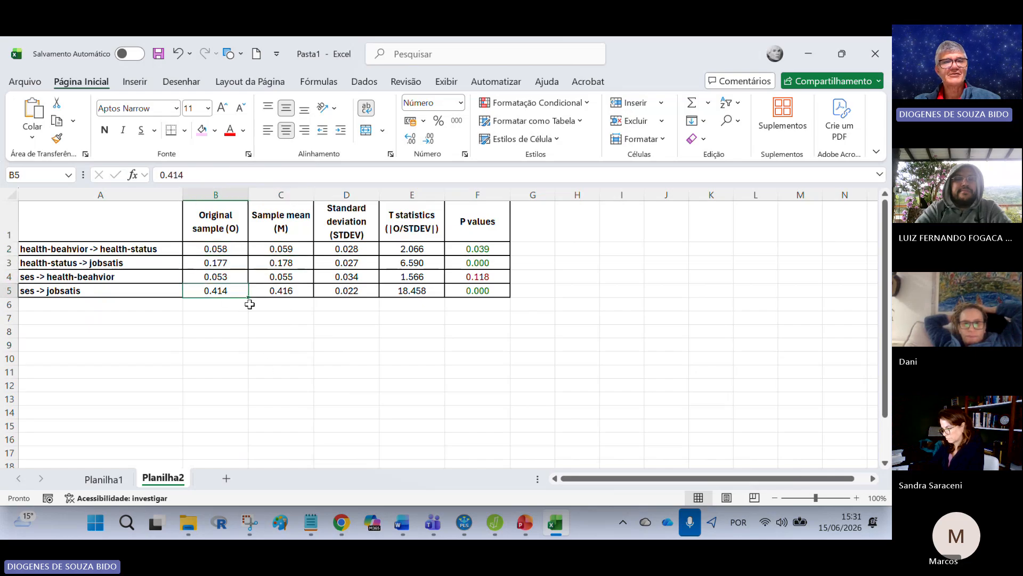
click(281, 291)
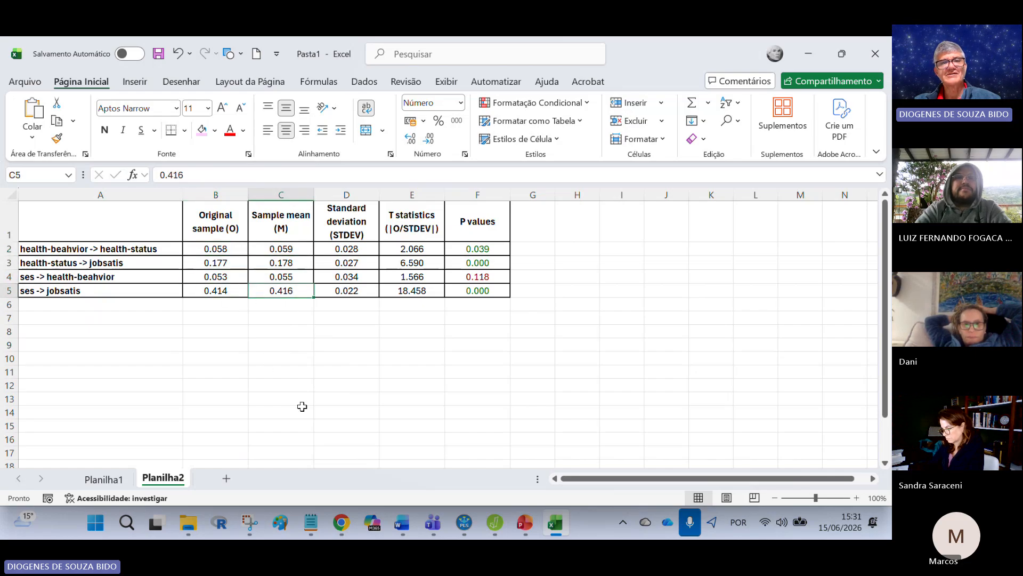
Step: Clear the contents of the Sample mean (M) column
click(295, 194)
key(Delete)
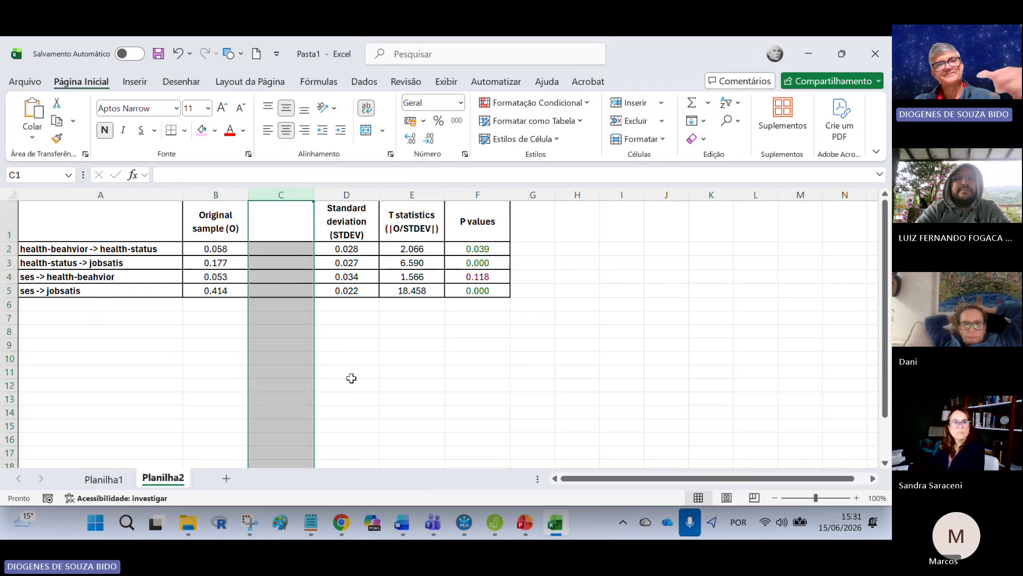
click(386, 393)
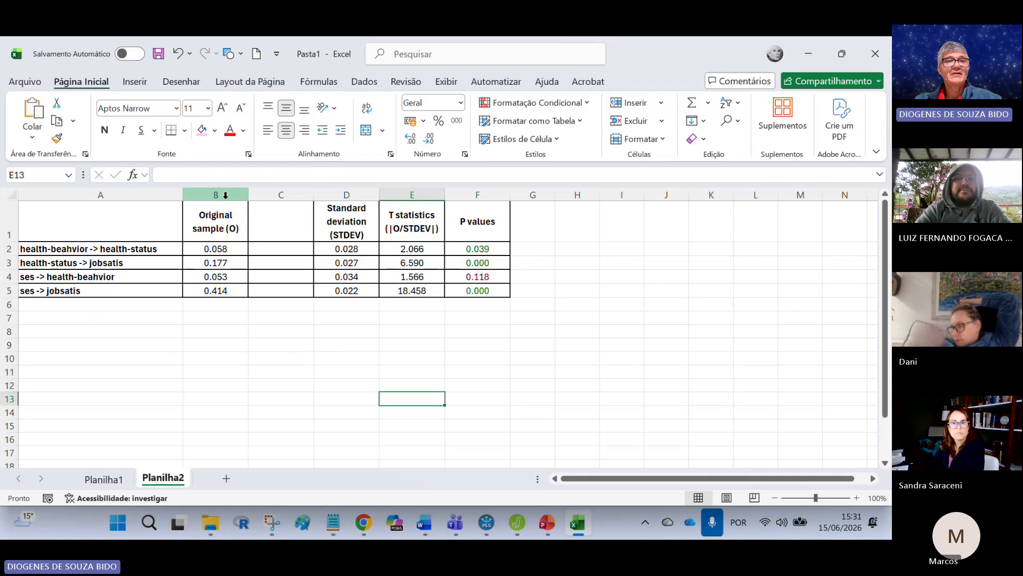
Step: Move the Original sample (O) data to column C, fill it back into column B to restore the borders, and clear column B's contents
drag(216, 218, 242, 271)
drag(250, 229, 281, 229)
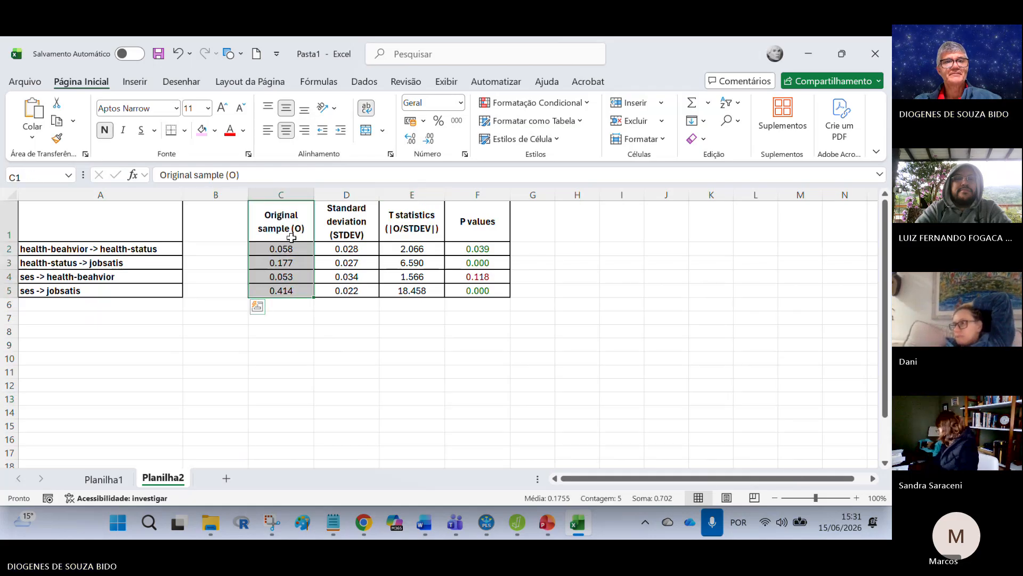
drag(314, 296, 220, 297)
click(217, 195)
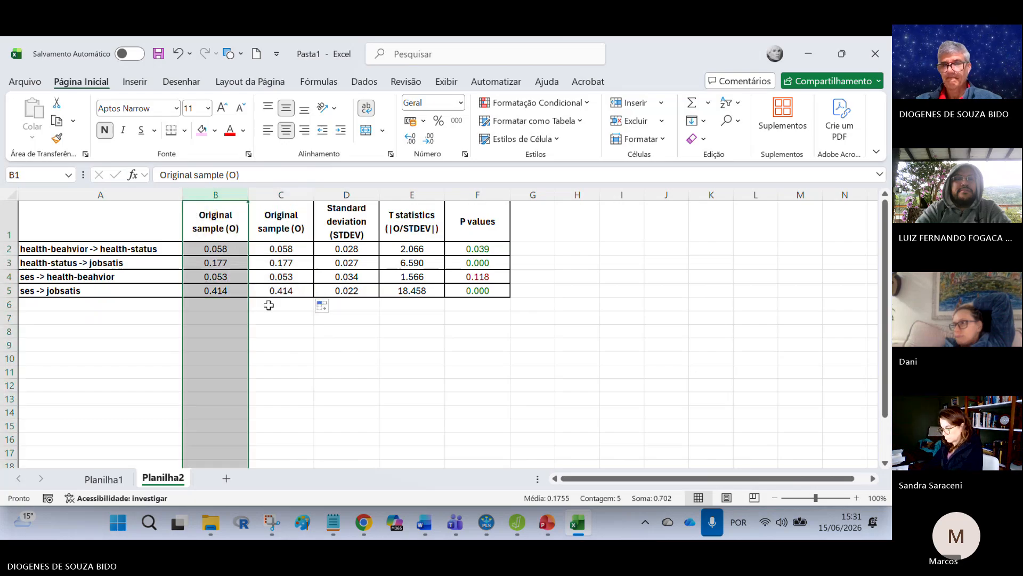
key(Delete)
click(407, 380)
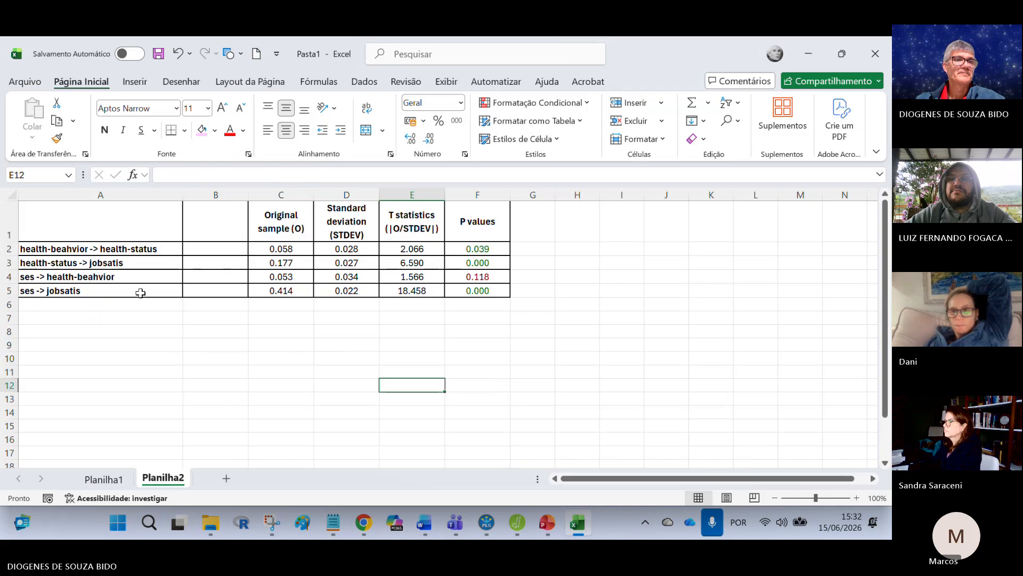
Step: Insert a blank row above the health-beahvior -> health-status row and increase its height
click(9, 249)
right_click(51, 248)
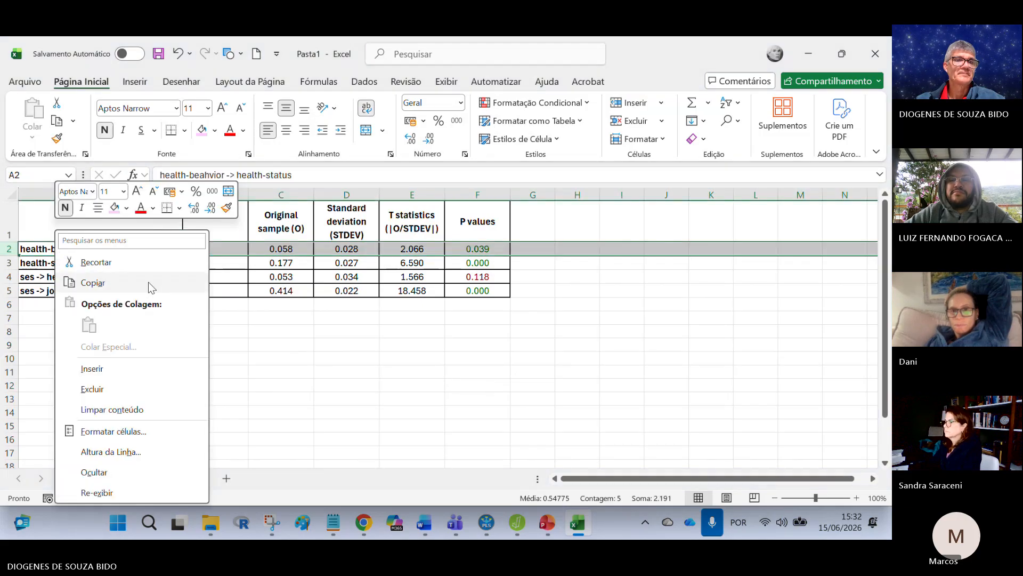
click(114, 366)
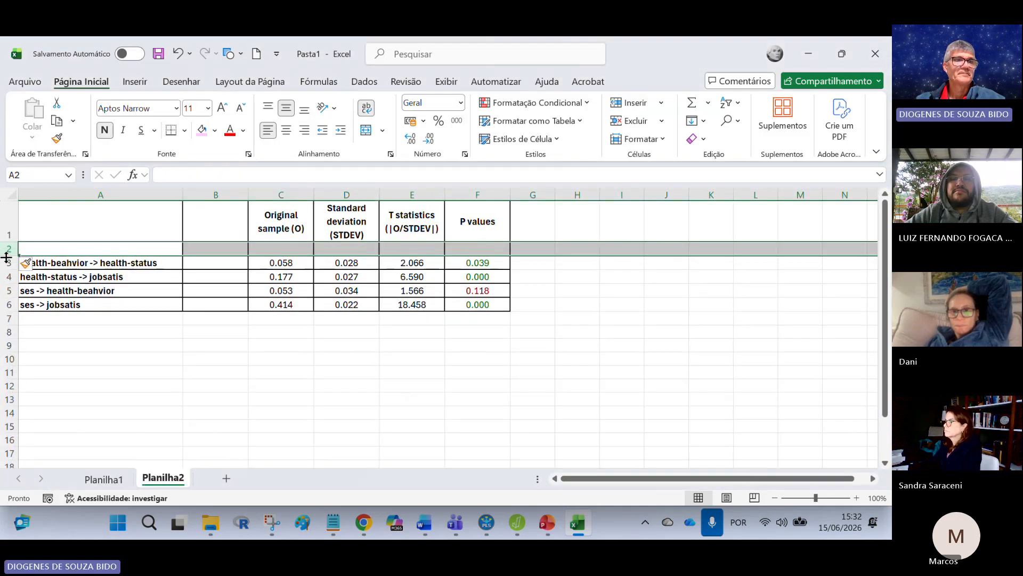
drag(9, 256, 9, 288)
Step: Enter the heading "Coeficiente estrutural" in cell C2, beneath Original sample (O)
click(279, 265)
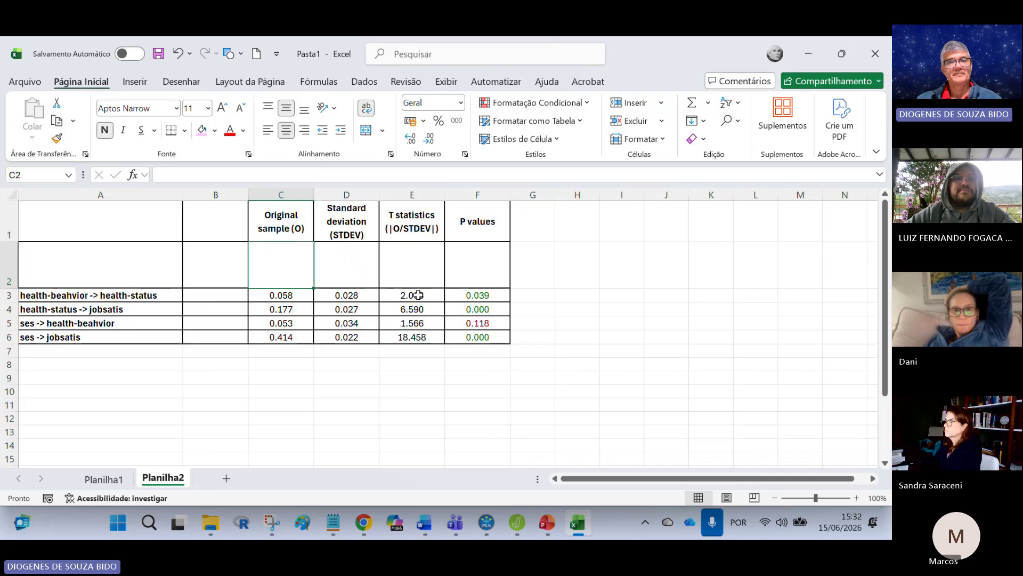
text(Coeficien)
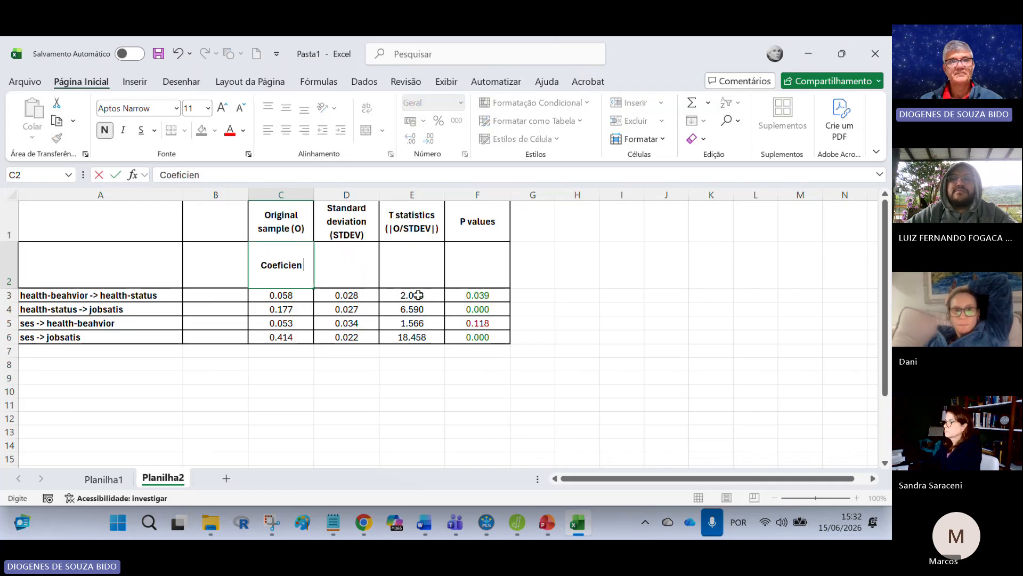
text(te estrutural)
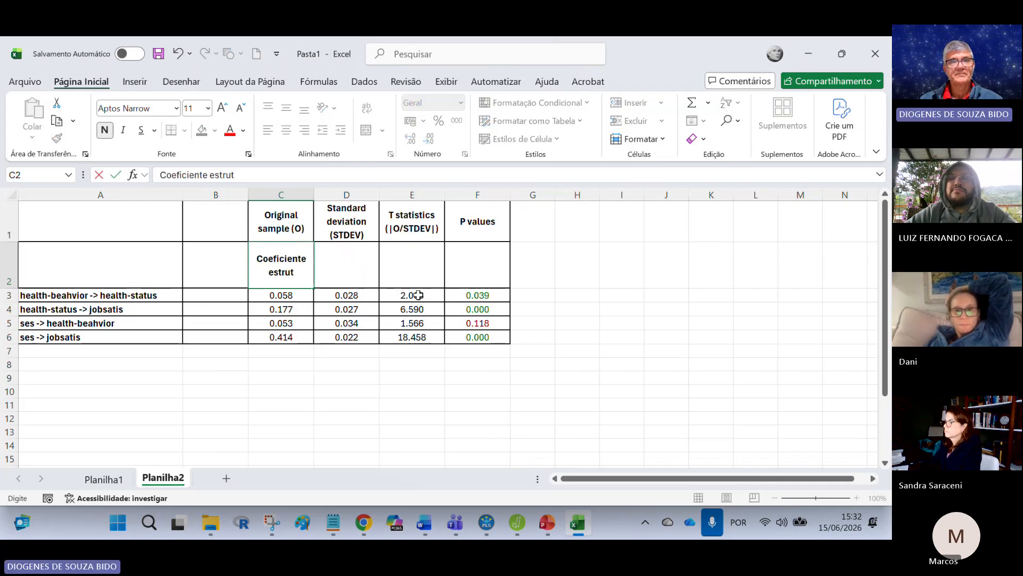
click(826, 216)
Step: Enter the headings "Erro padrão" in D2, "valor-t" in E2 and "valor-p" in F2
click(347, 267)
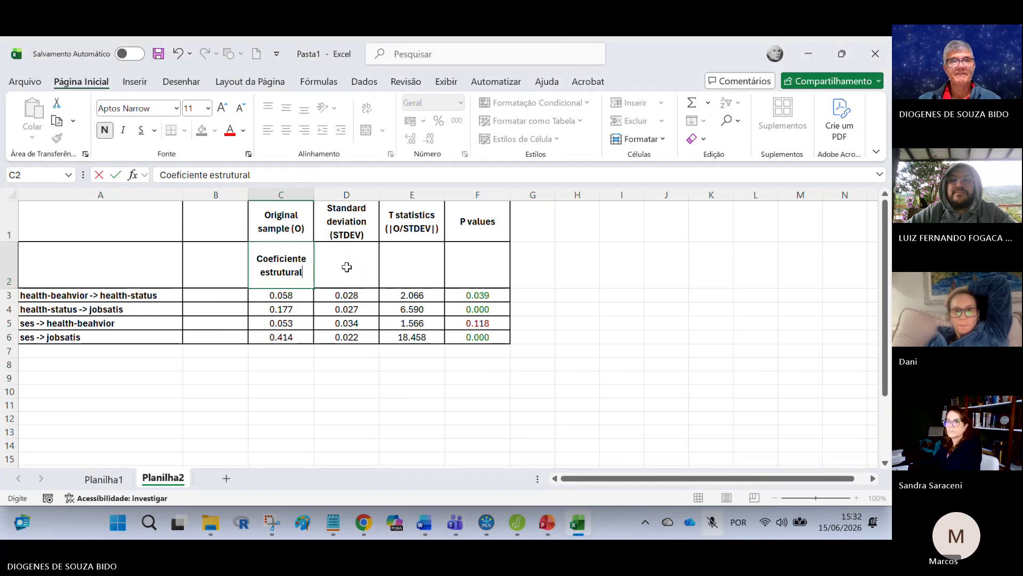
click(347, 267)
text(Err)
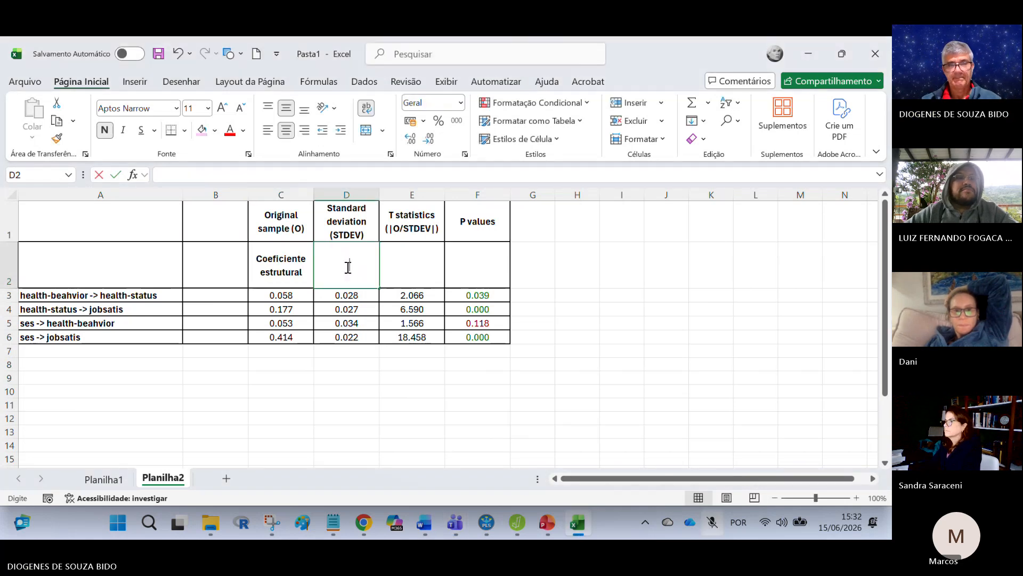
text(o padrão)
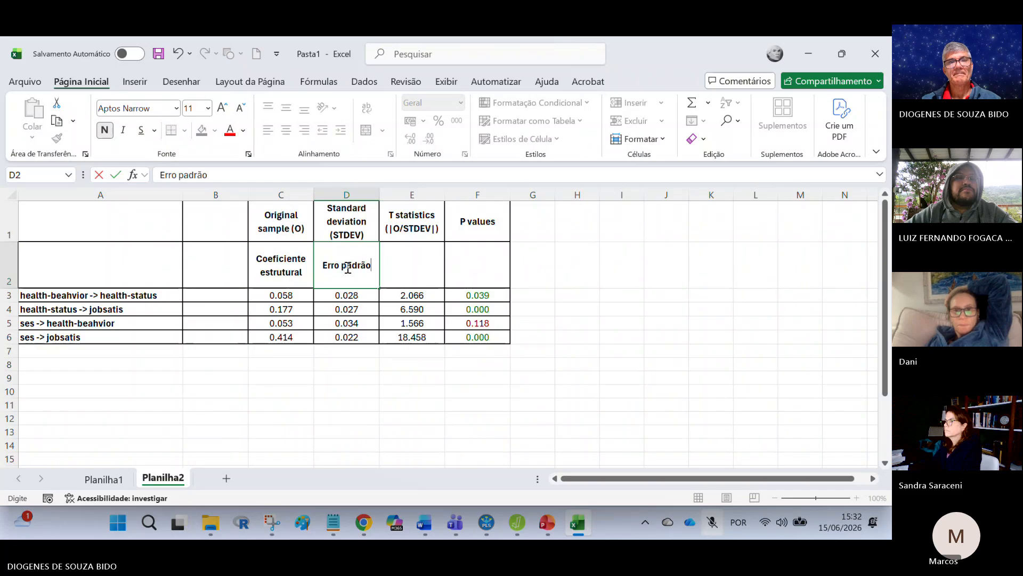
key(Tab)
text(valor-t)
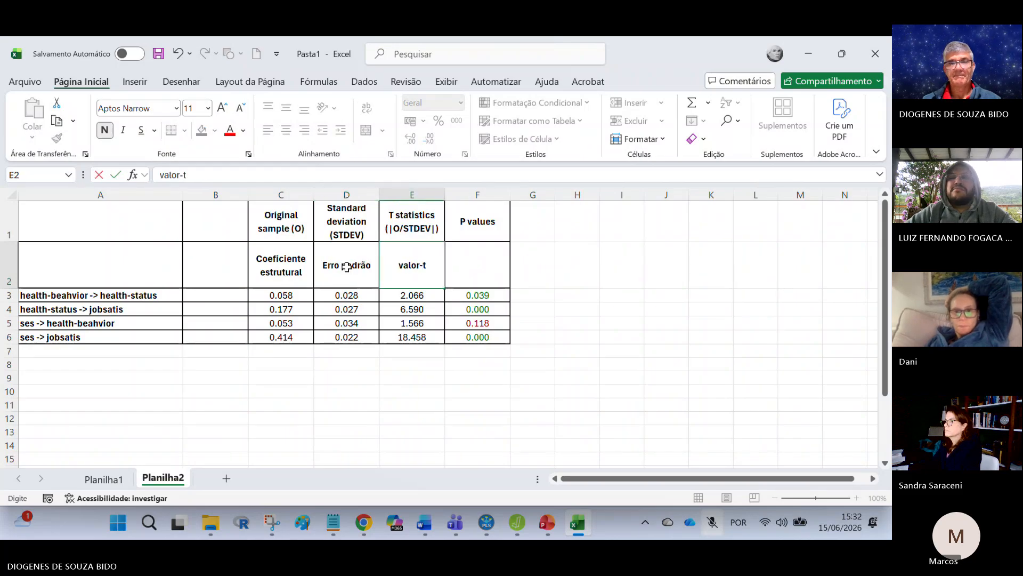
key(Tab)
text(valor)
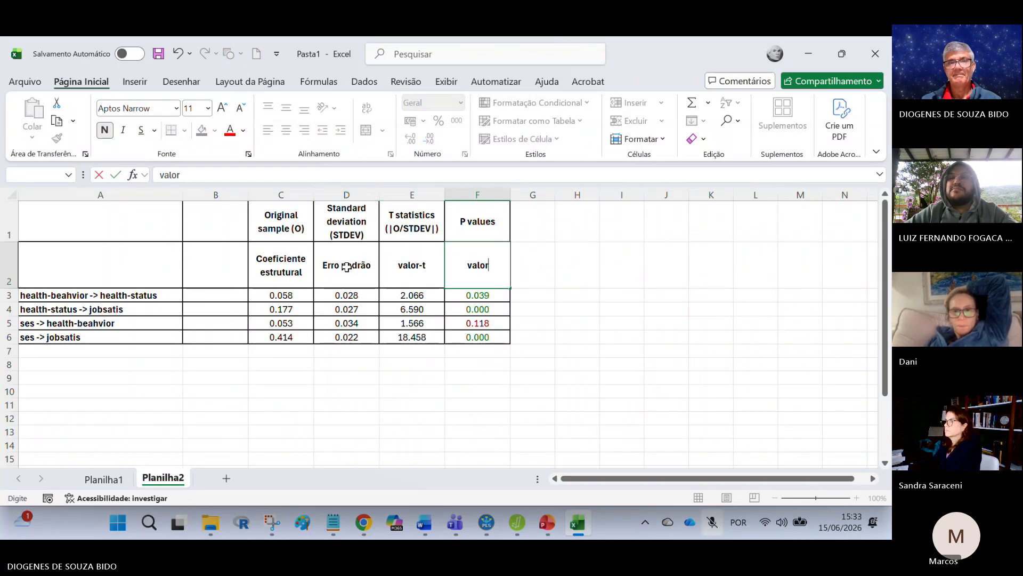
text(-p)
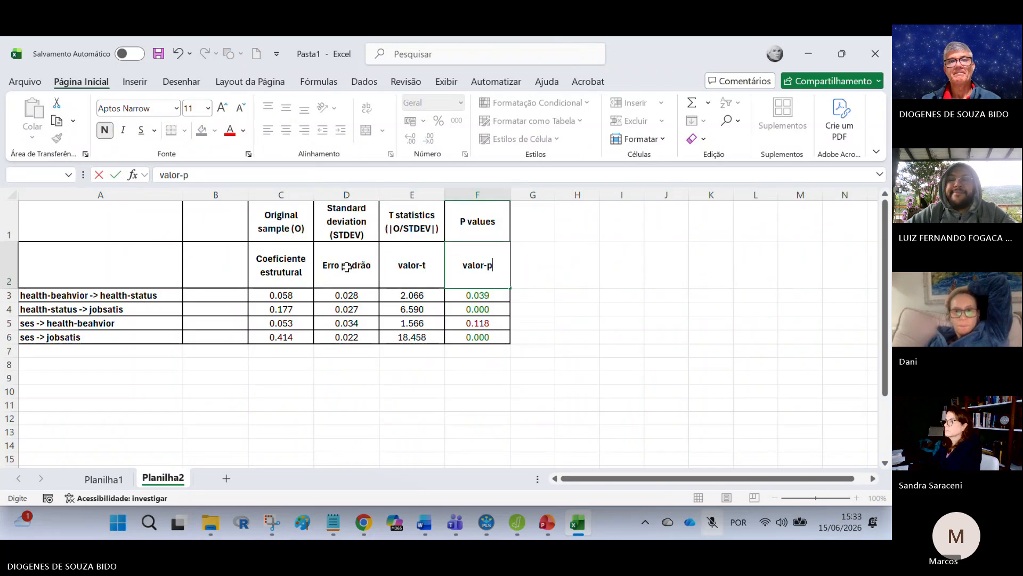
click(309, 407)
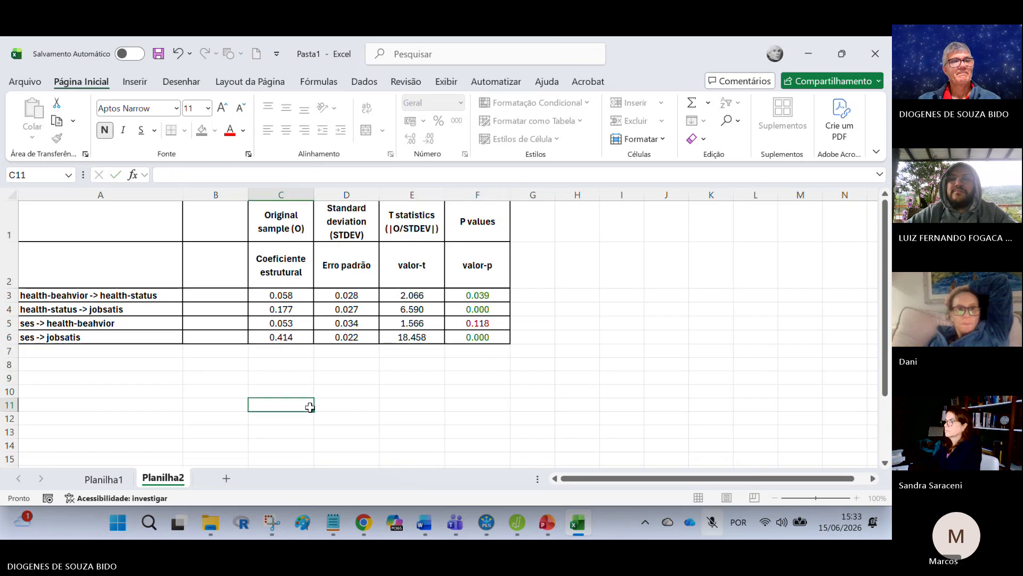
Step: Enter the heading "Relação estrutural" in cell A2 above the path names
click(89, 259)
text(Relação estr)
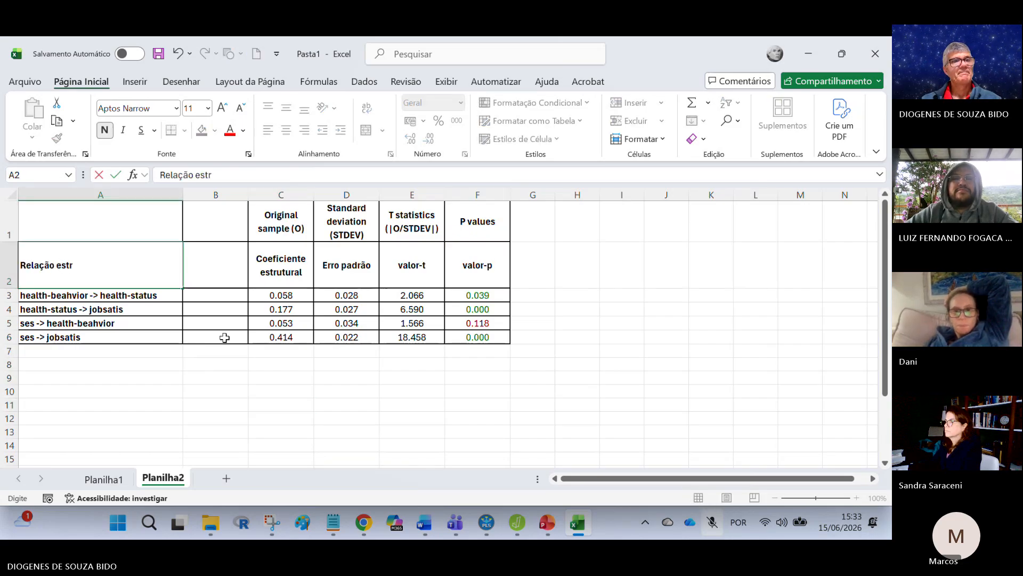
text(utural)
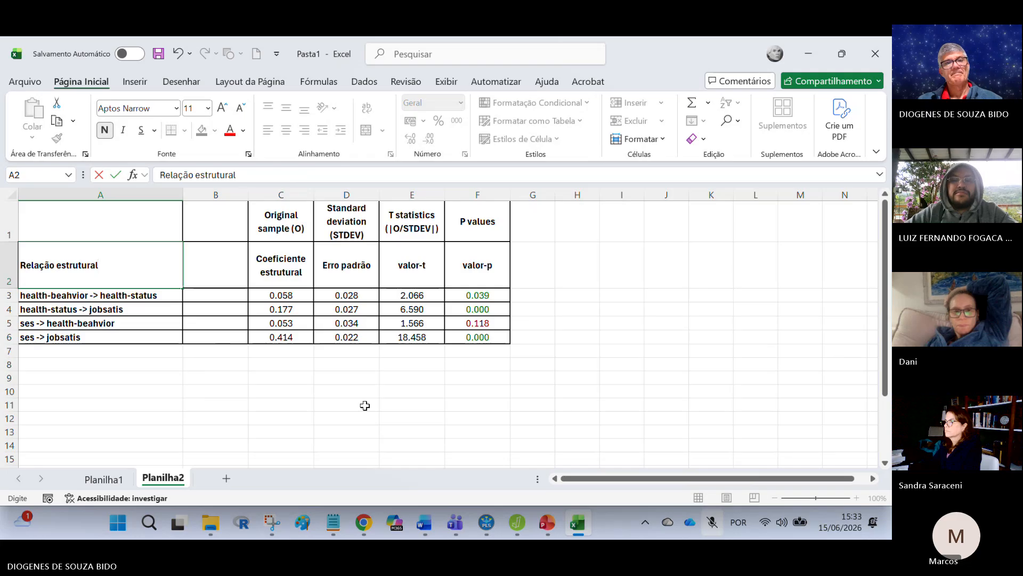
click(448, 416)
Step: Insert a blank row above the Portuguese heading row to separate it from the original English headings
click(9, 265)
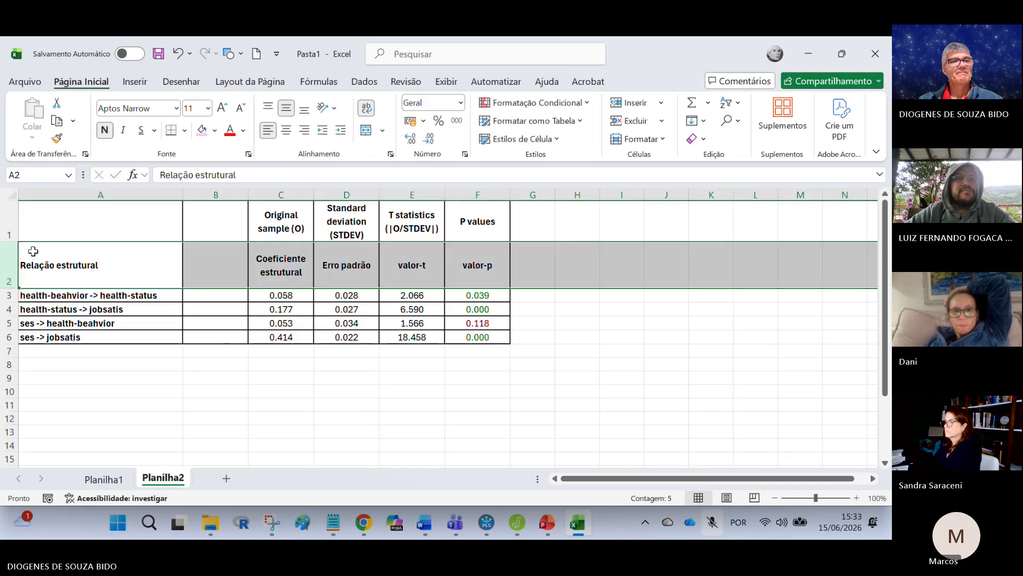
right_click(59, 264)
click(110, 365)
click(412, 405)
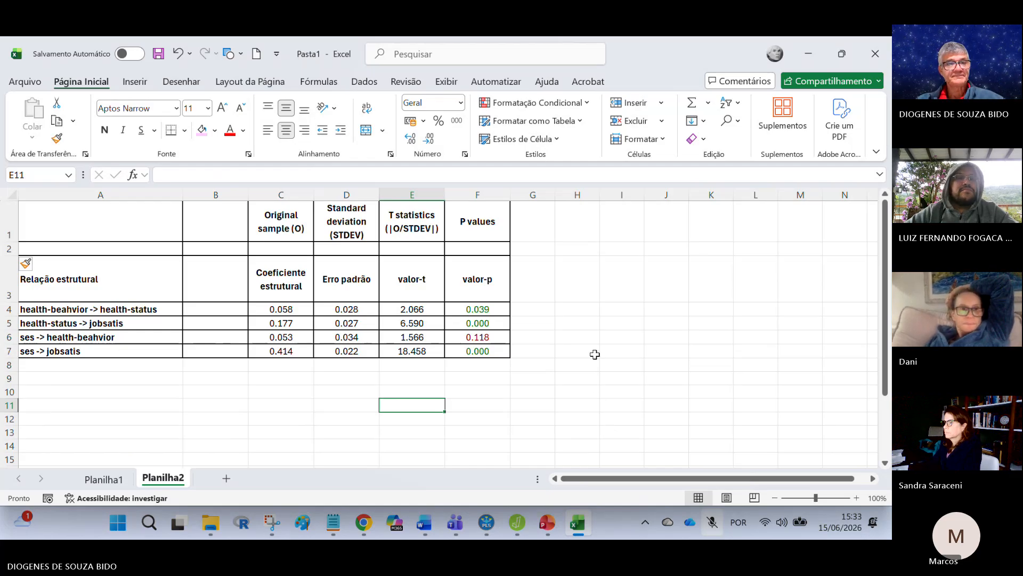
Step: Rename the sheet Planilha1 as "mensura"
double_click(105, 479)
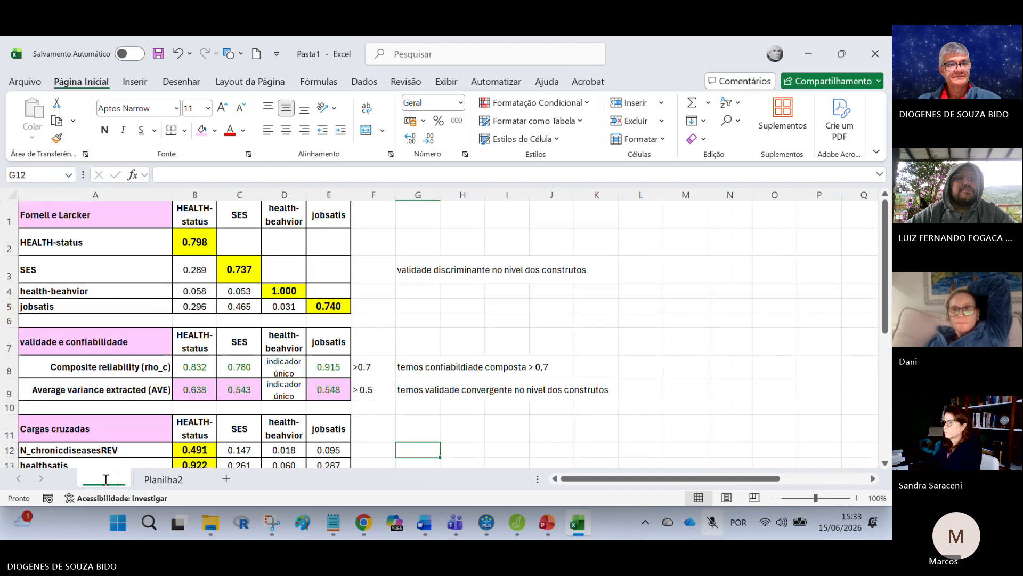
text(mnsu)
key(BackSpace)
key(BackSpace)
key(BackSpace)
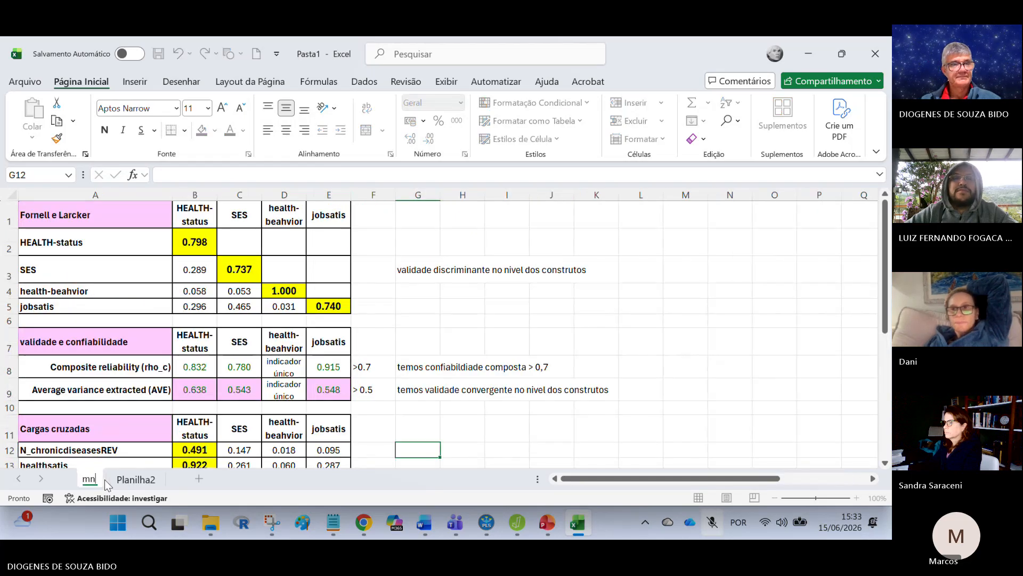
text(ensura)
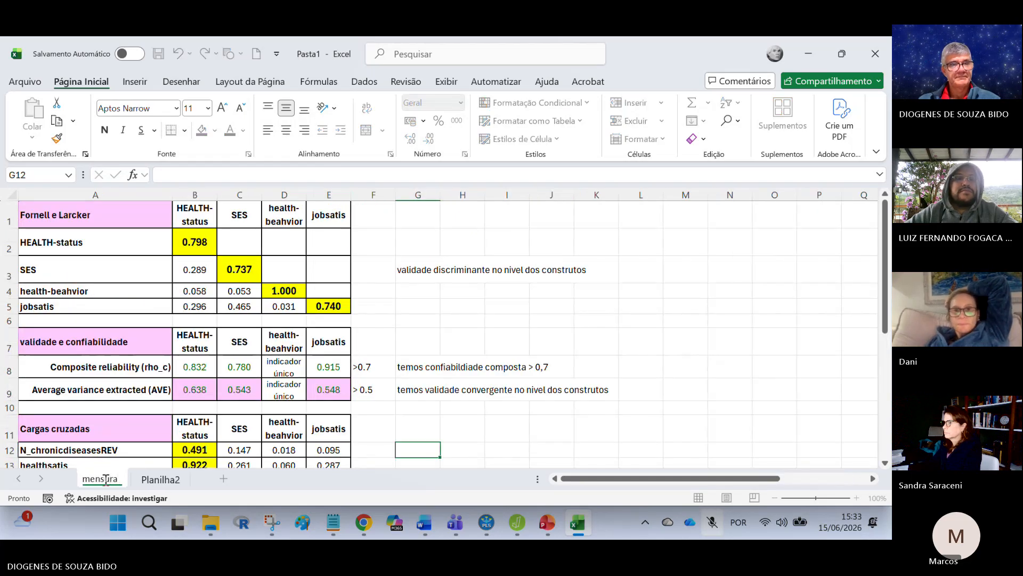
Step: Rename the sheet Planilha2 as "estrut-mod1"
click(167, 482)
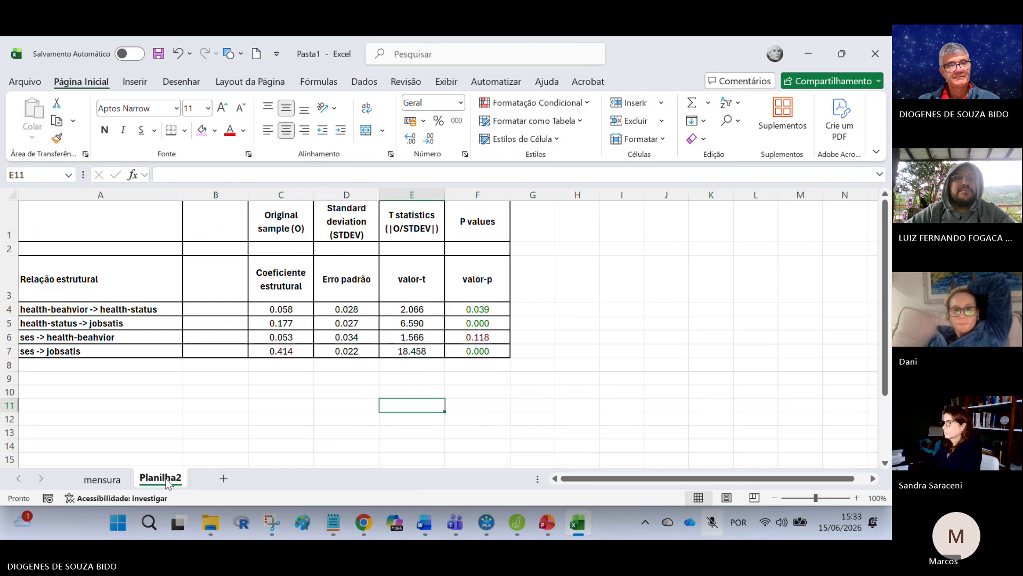
double_click(167, 482)
text(estrut)
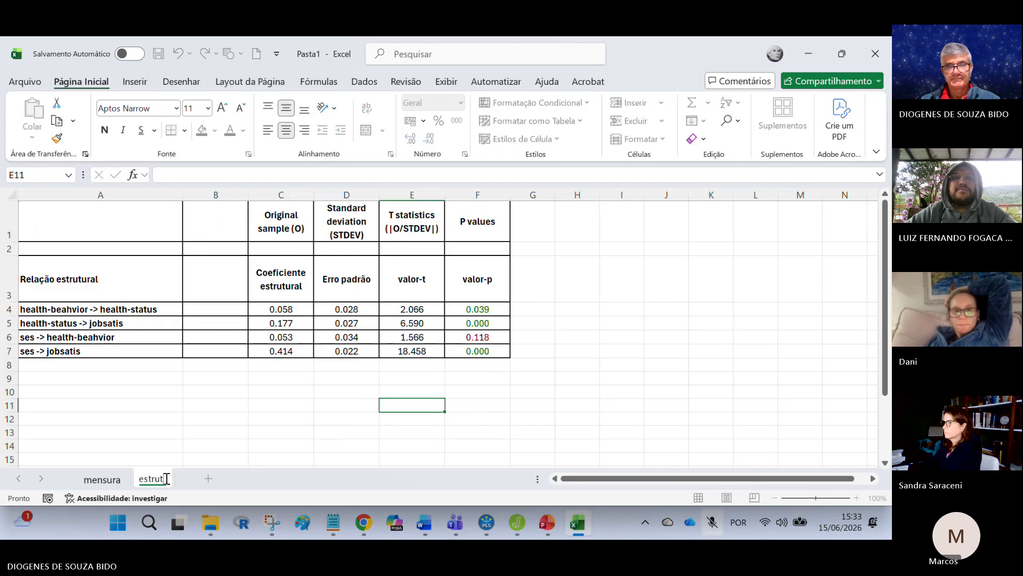
text(-mod1)
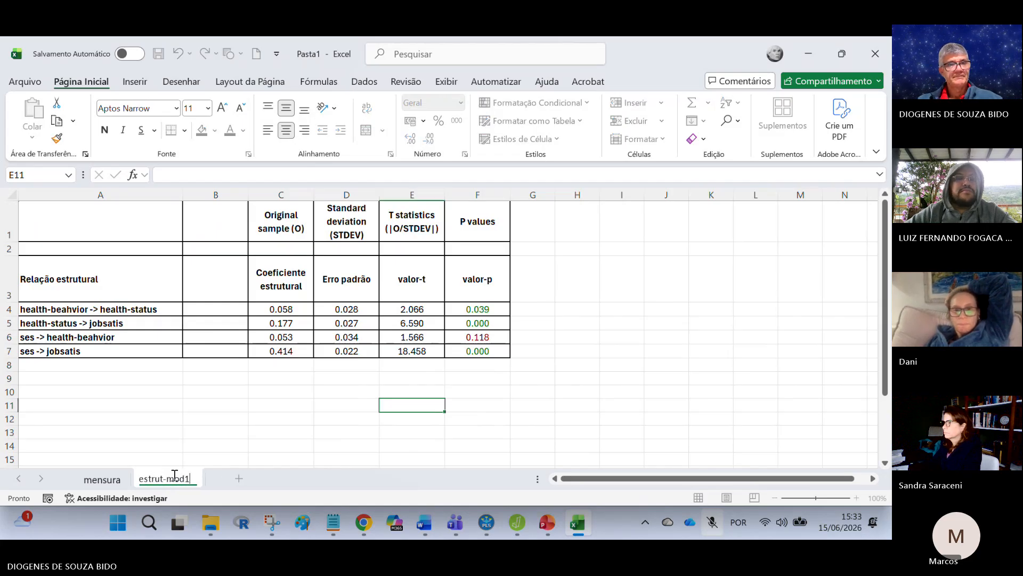
click(274, 438)
click(557, 419)
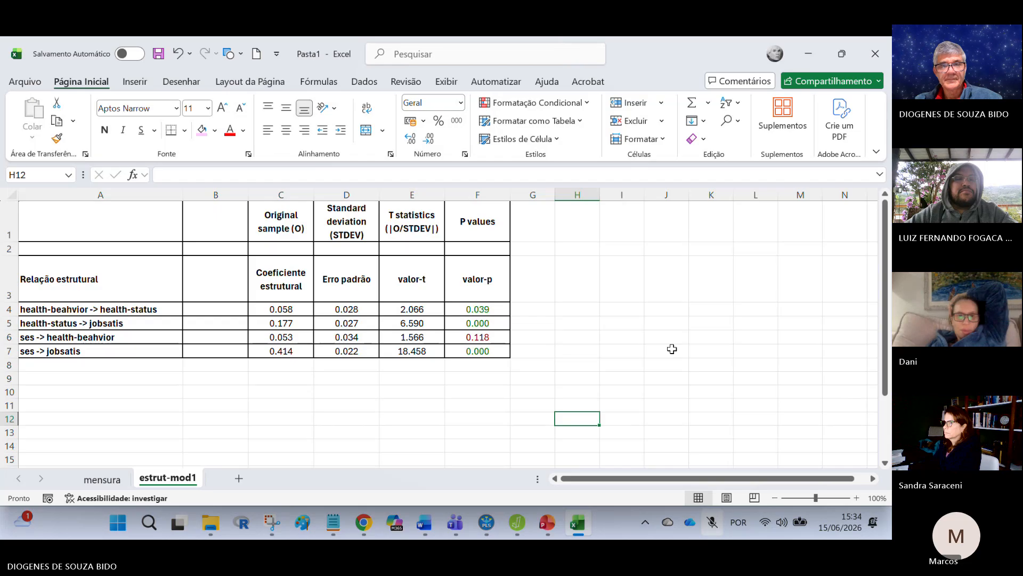
Step: Switch to SmartPLS, leave the bootstrapping report and run the PLS-SEM algorithm on mod1 with Path weighting and Standardized results
click(486, 521)
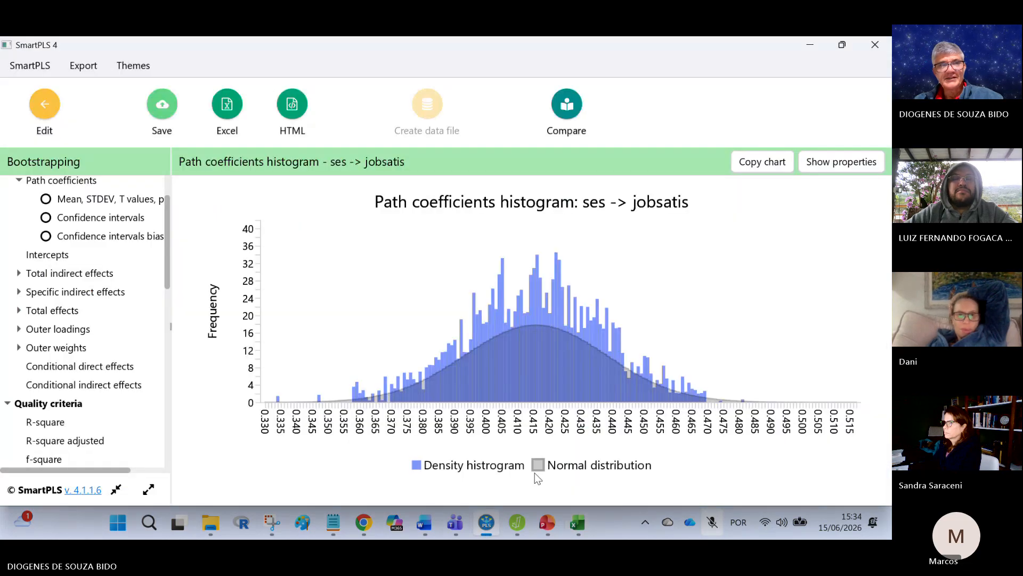
click(45, 109)
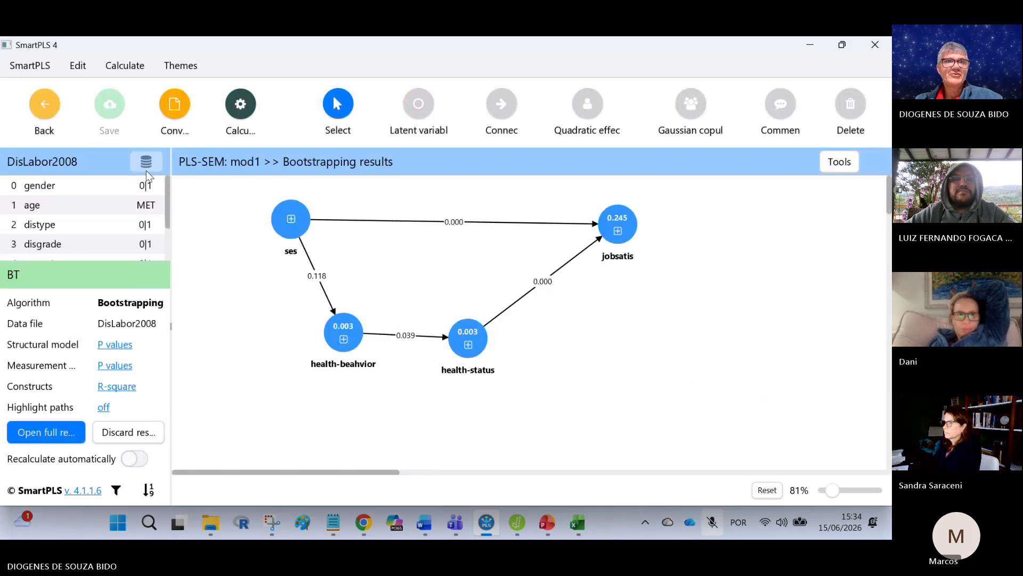
click(246, 106)
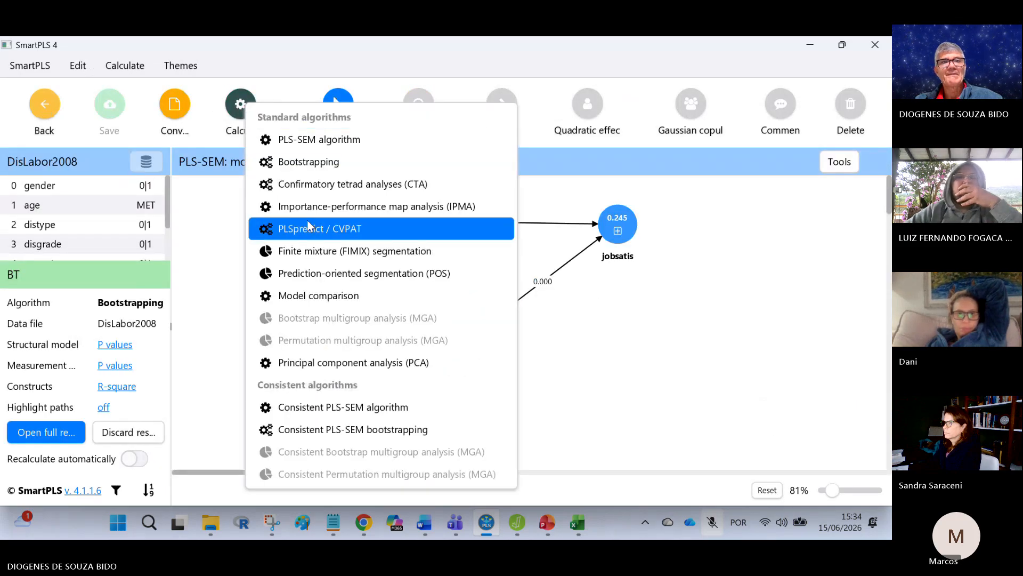
click(338, 139)
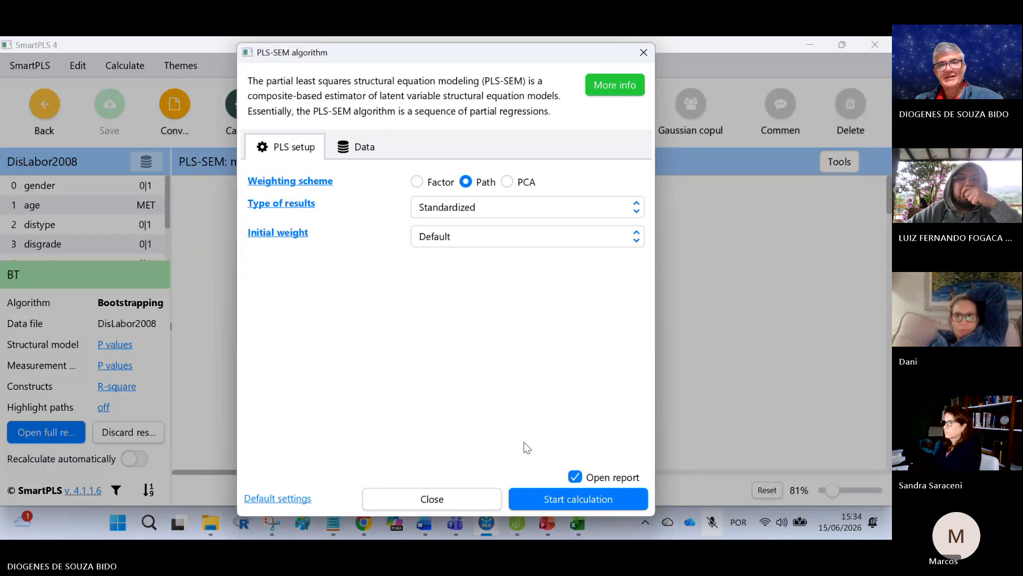
click(600, 498)
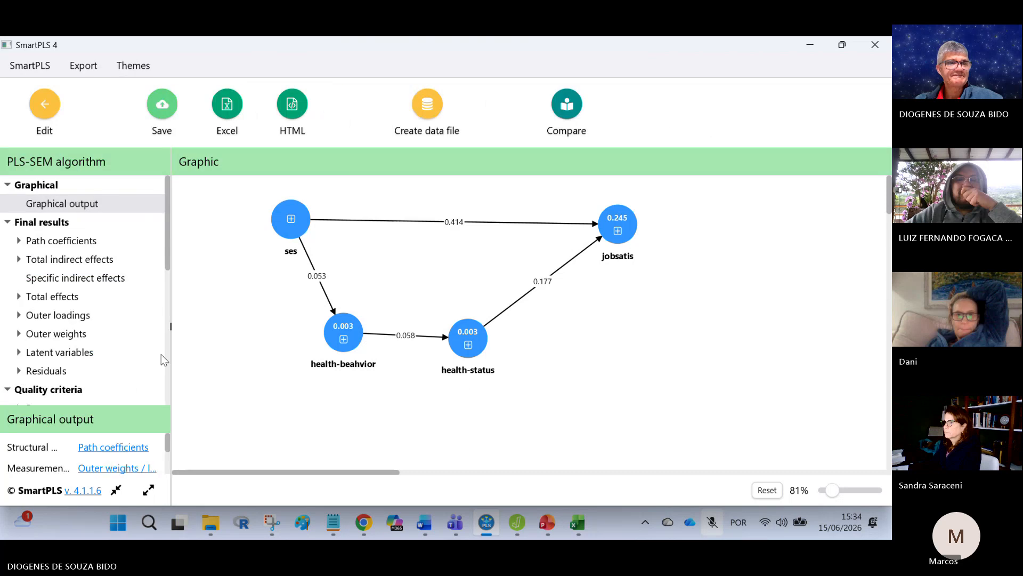
Step: Open the R-square overview in the PLS-SEM report and copy its table in Excel/Word format
scroll(108, 360, down, 5)
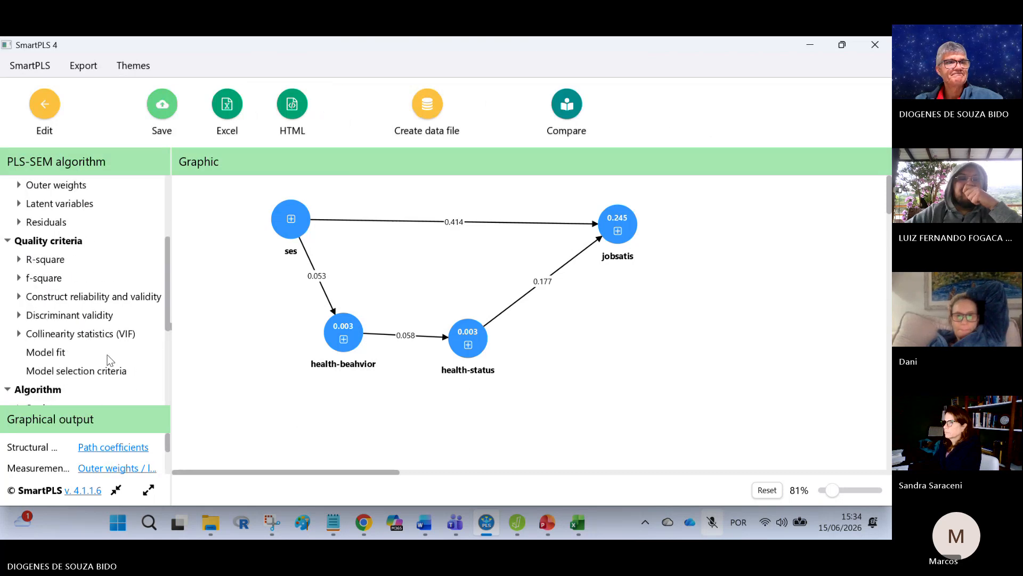
click(49, 259)
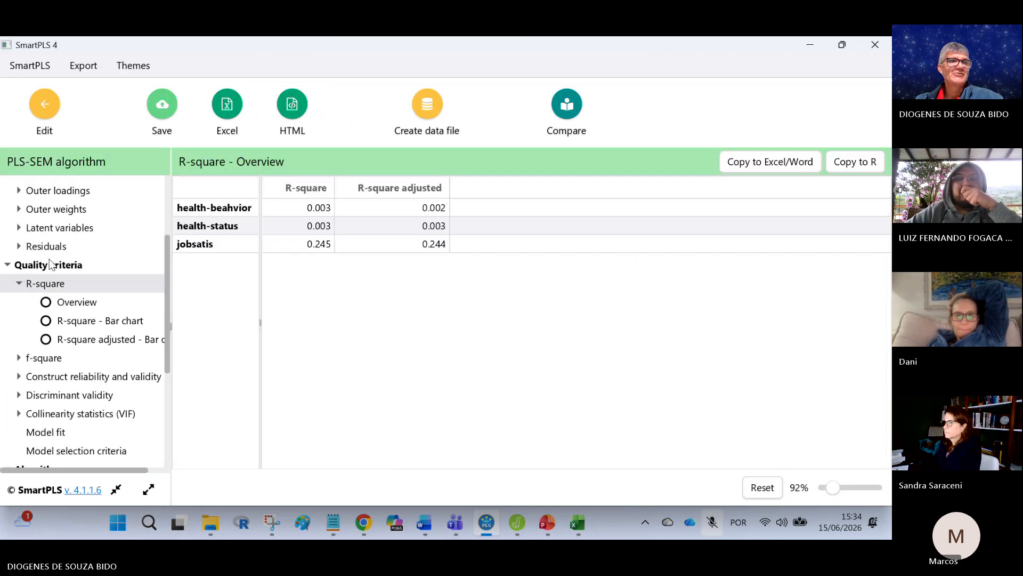
click(730, 162)
Step: Switch to Excel and paste the R-square table at cell A20 of the estrut-mod1 sheet
click(578, 523)
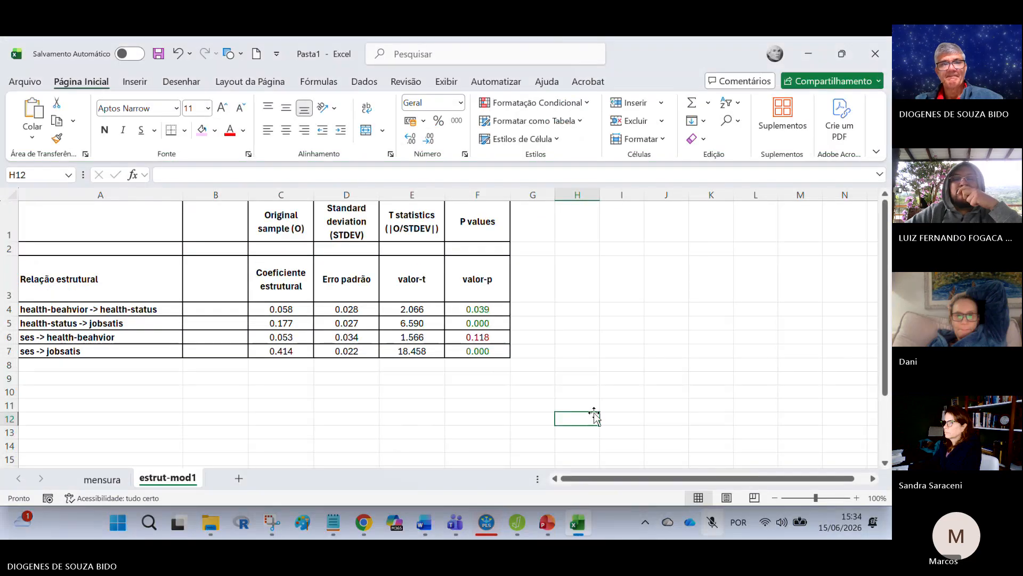
scroll(551, 349, down, 3)
click(86, 364)
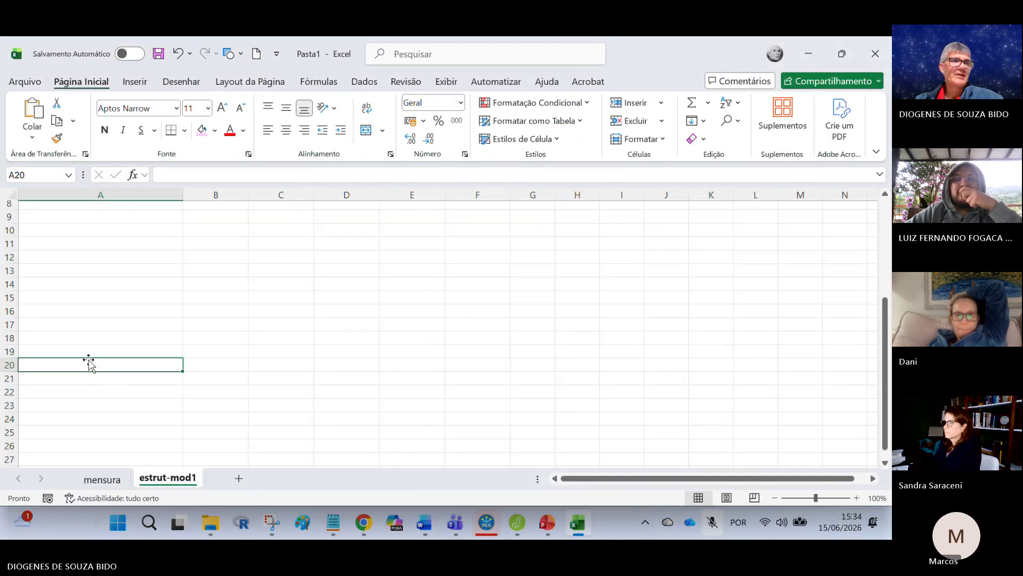
click(43, 114)
click(412, 297)
Step: Copy the R-square and R-square adjusted headings with their first values from B20:C21 to G1
click(237, 375)
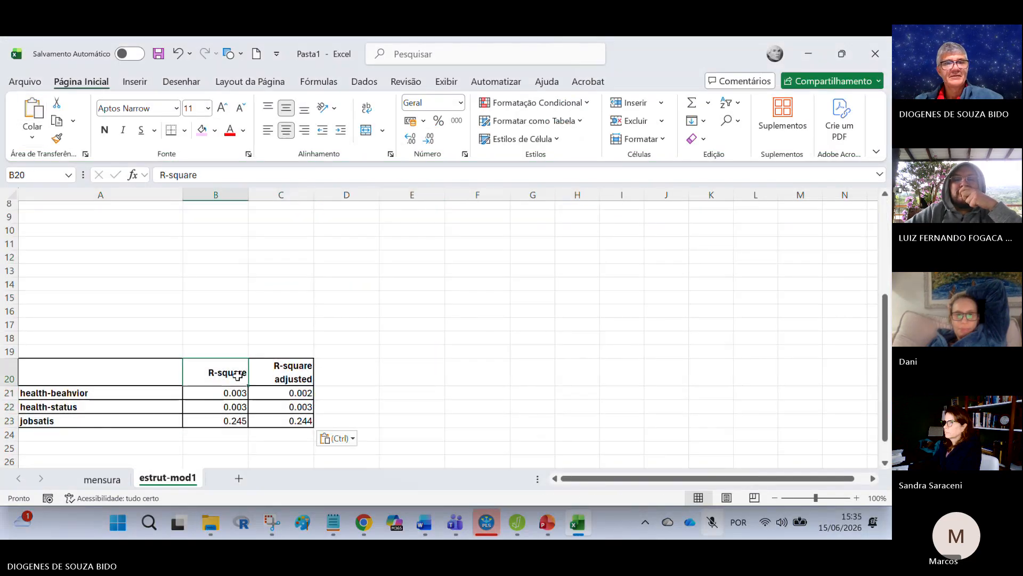
drag(238, 375, 281, 392)
key(ctrl+c)
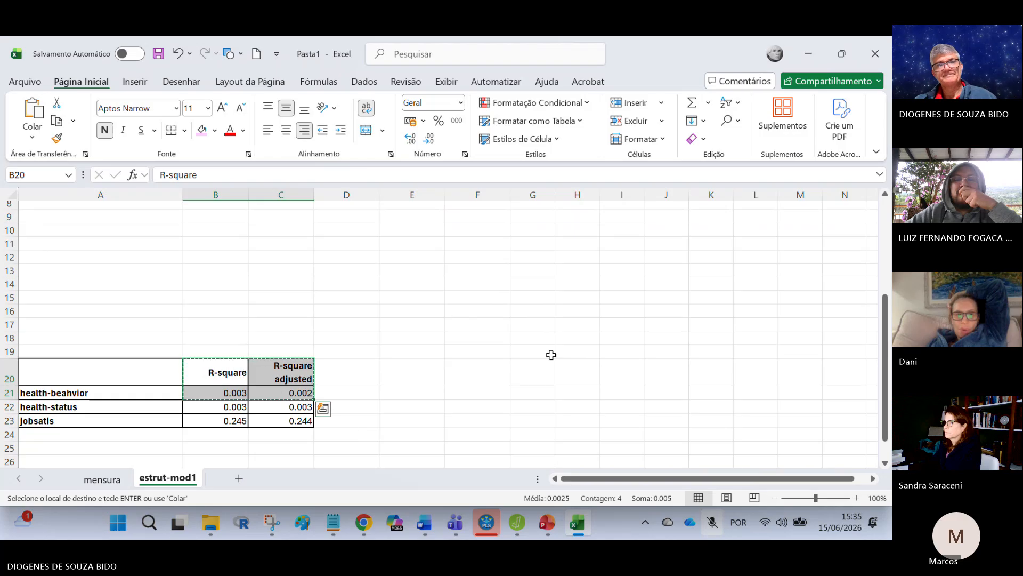
scroll(550, 354, up, 3)
click(542, 224)
click(532, 252)
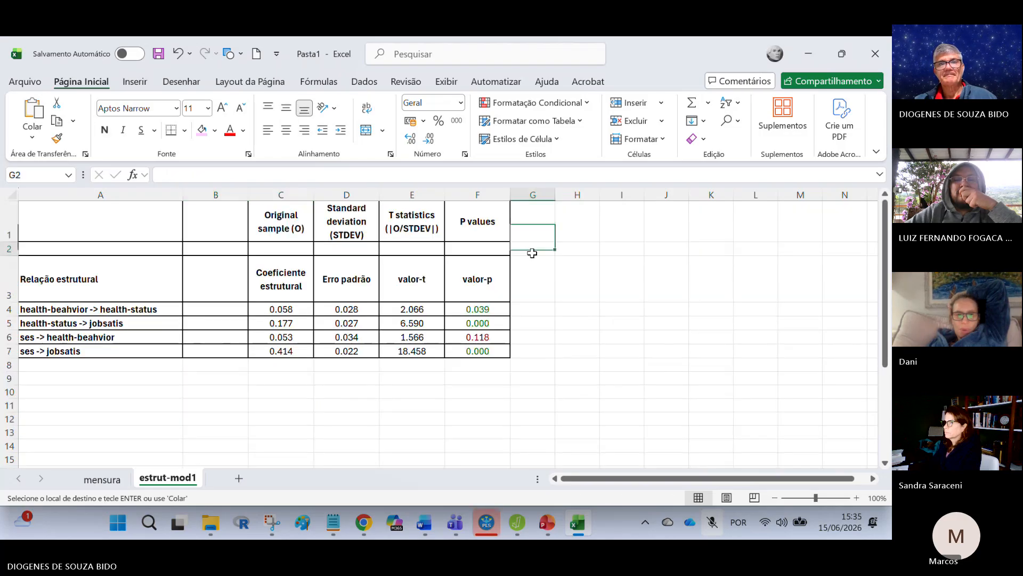
click(533, 226)
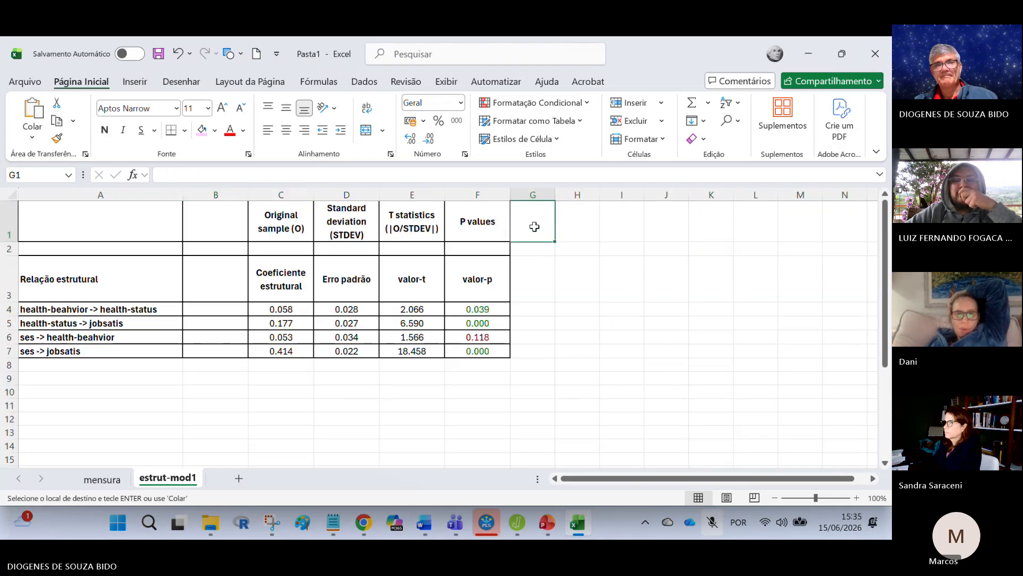
key(ctrl+v)
Step: Extend the bordered R-square columns G and H down to row 7 and clear the values below their headings
mouse_move(552, 249)
mouse_down()
mouse_move(587, 250)
mouse_move(598, 320)
mouse_move(612, 331)
mouse_move(589, 338)
mouse_up()
drag(549, 248, 577, 354)
key(Delete)
click(621, 404)
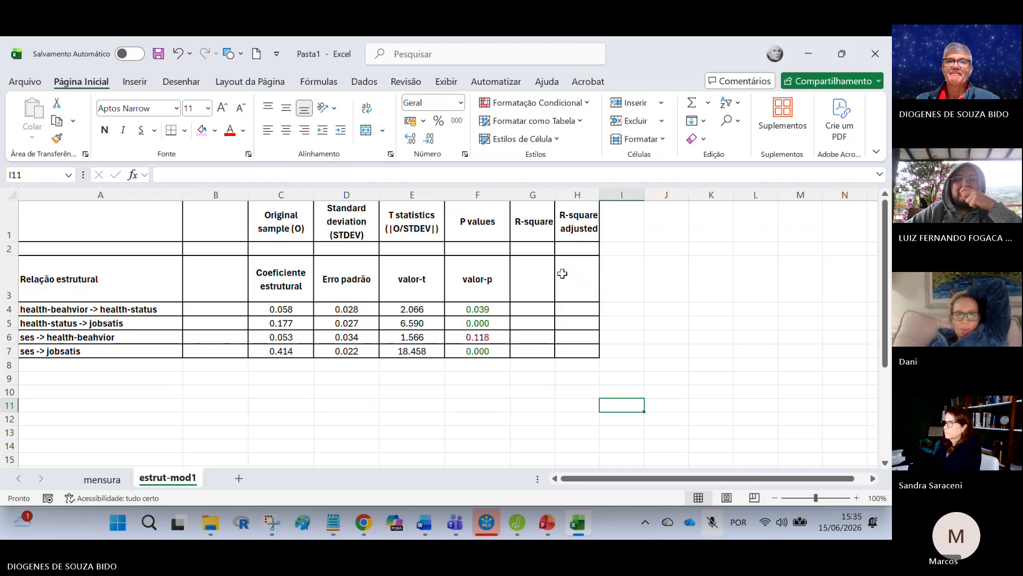
Step: Enter the headings "R²" in G3 and "R² ajust." in H3
click(533, 278)
text(R)
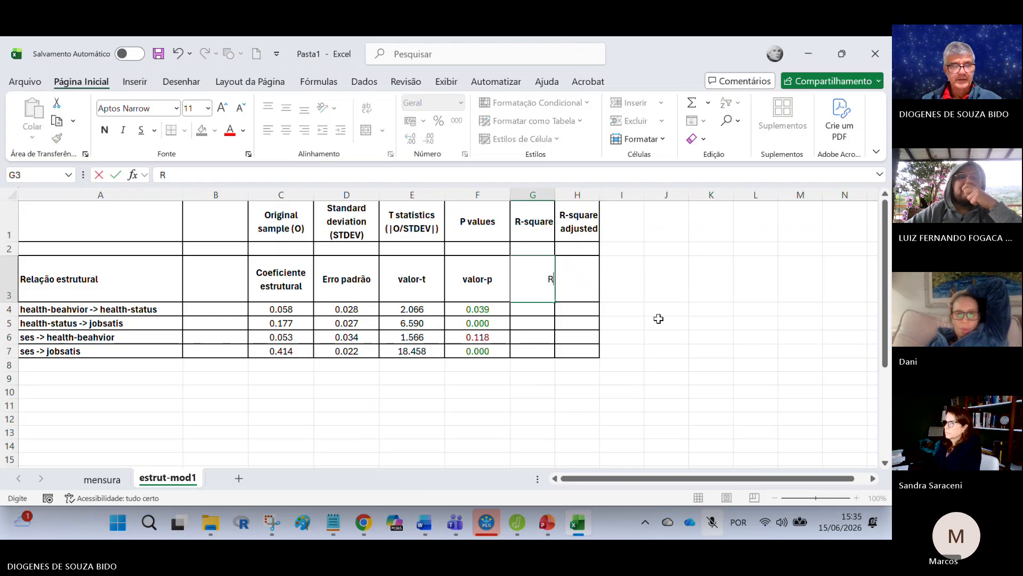
text(²)
key(Tab)
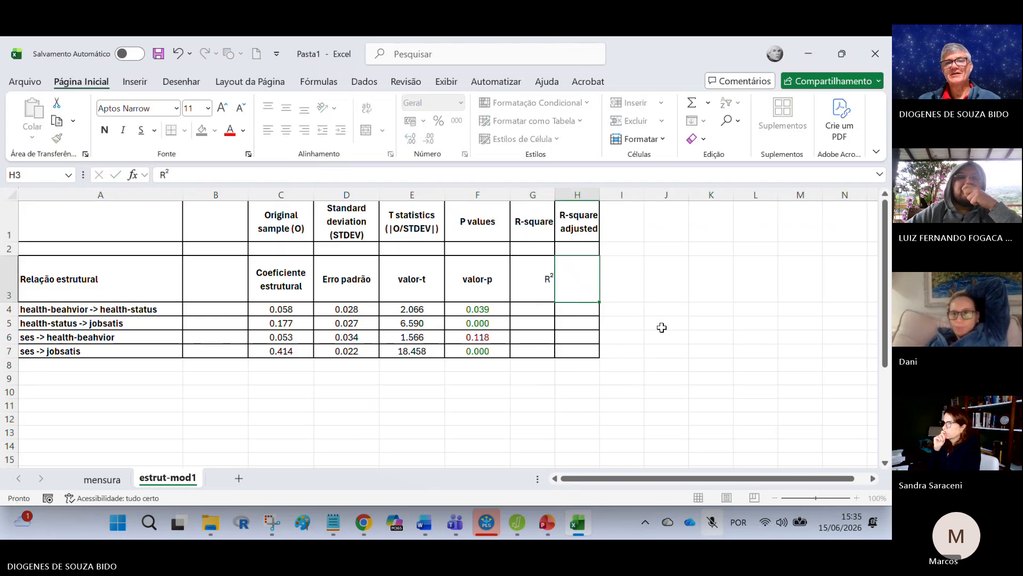
text(R² ajust)
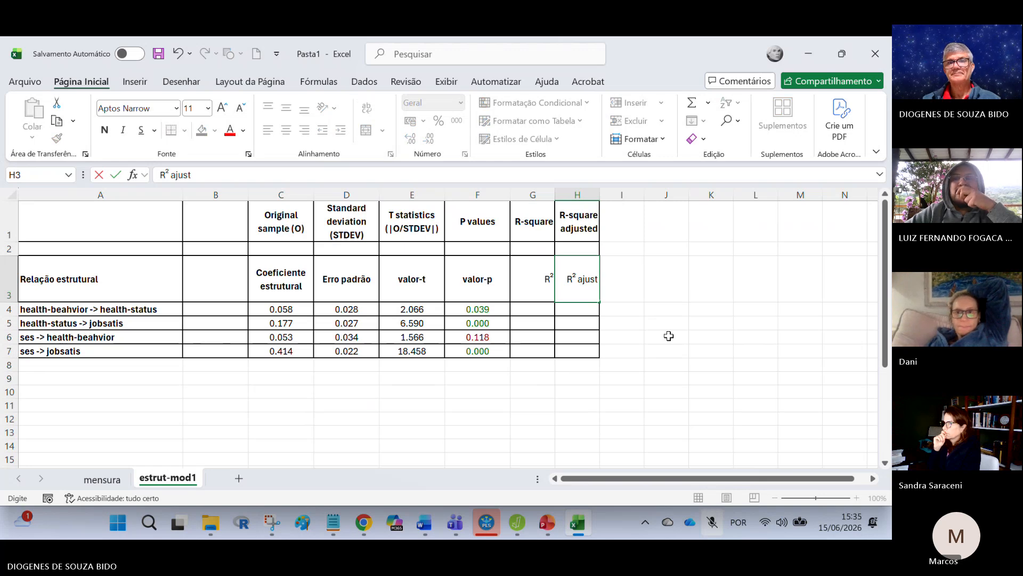
text(.)
click(671, 336)
click(705, 363)
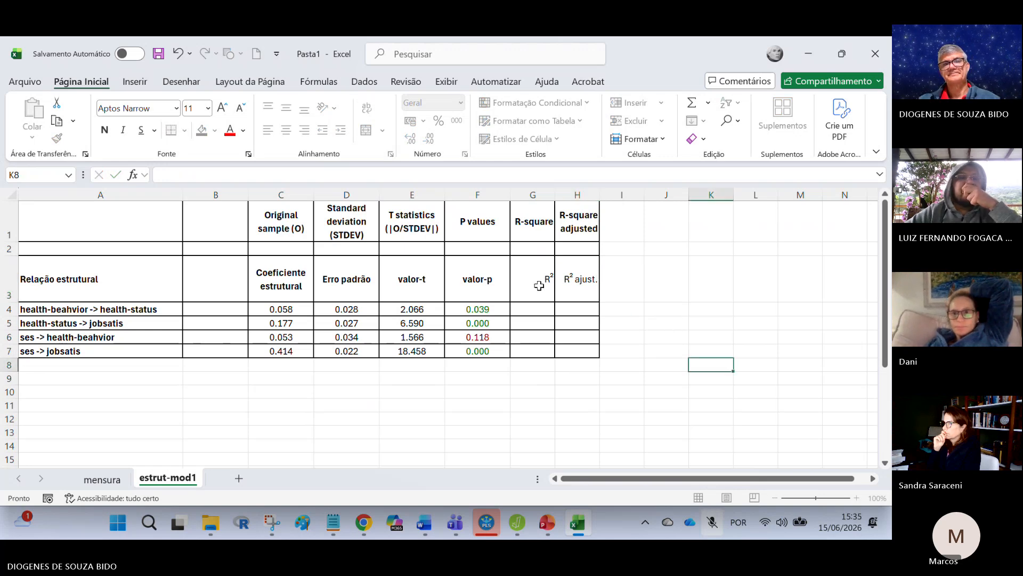
Step: Centre cells G3:H7 and apply the bold format of the valor-p heading to the R² and R² ajust. headings
drag(541, 282, 578, 350)
click(286, 129)
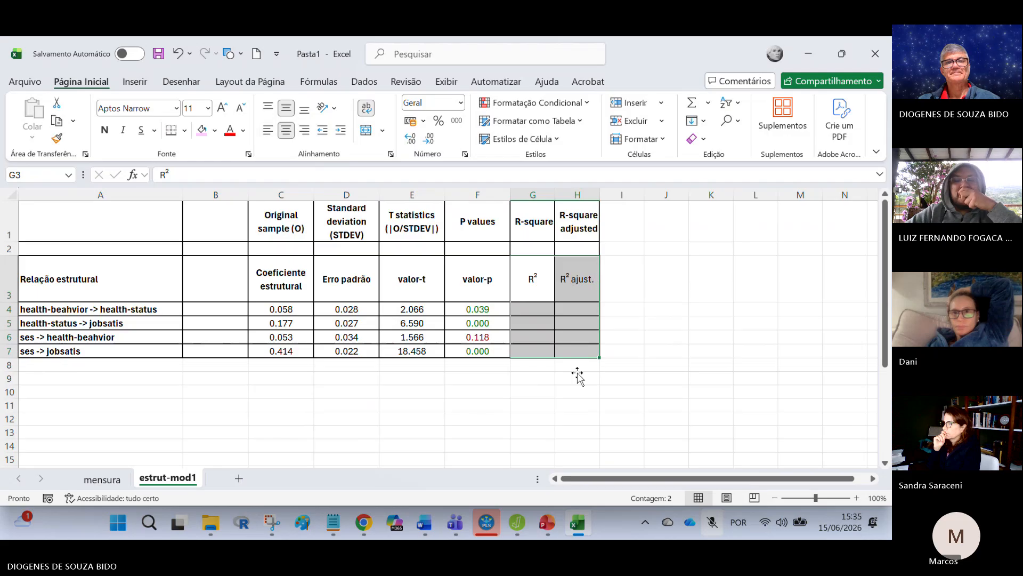
click(619, 391)
click(486, 284)
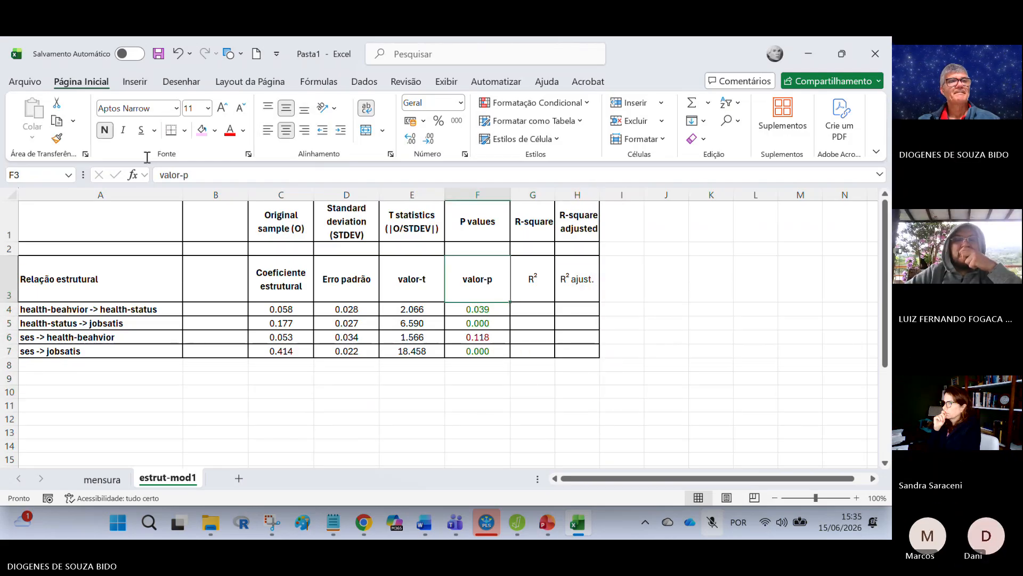
click(57, 138)
drag(541, 277, 569, 278)
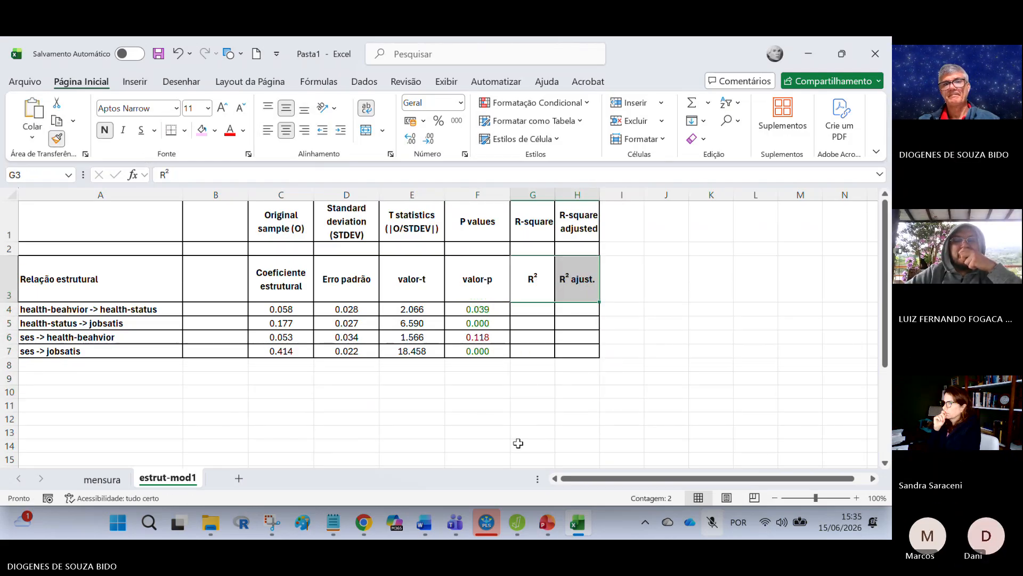
click(477, 459)
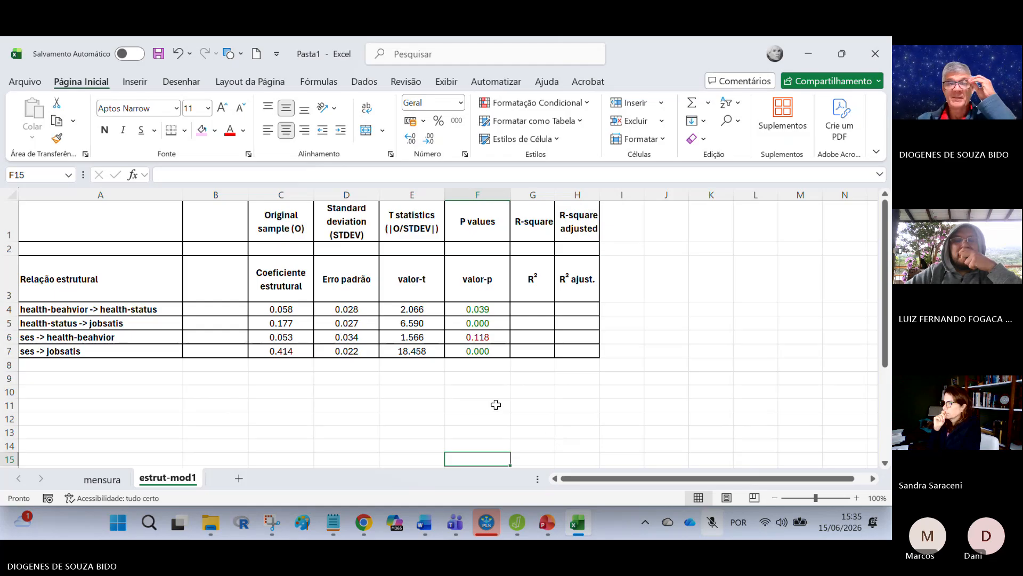
click(647, 348)
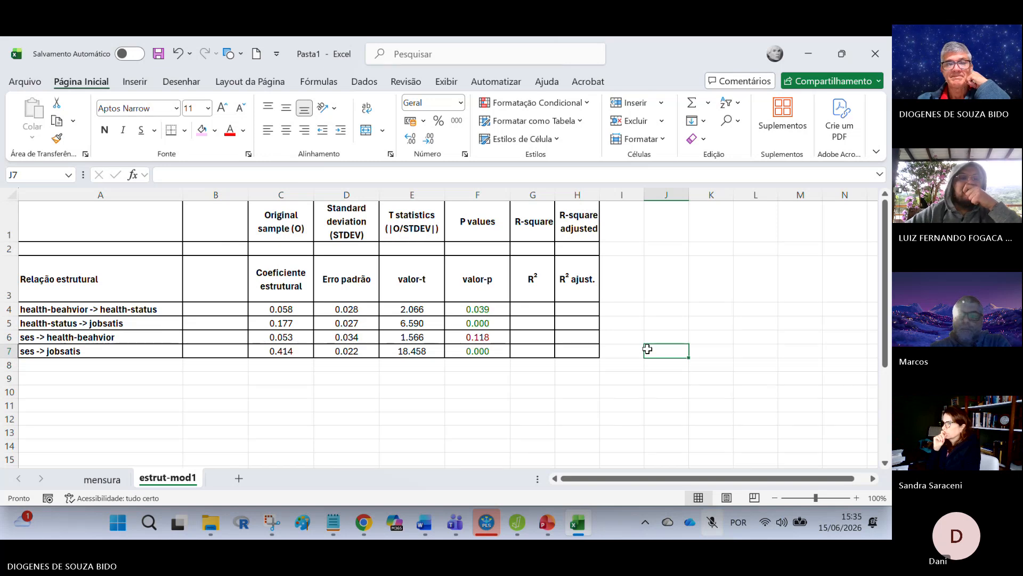
Step: Switch to SmartPLS, open the f-square results as a list and copy the table in Excel/Word format
mouse_move(564, 523)
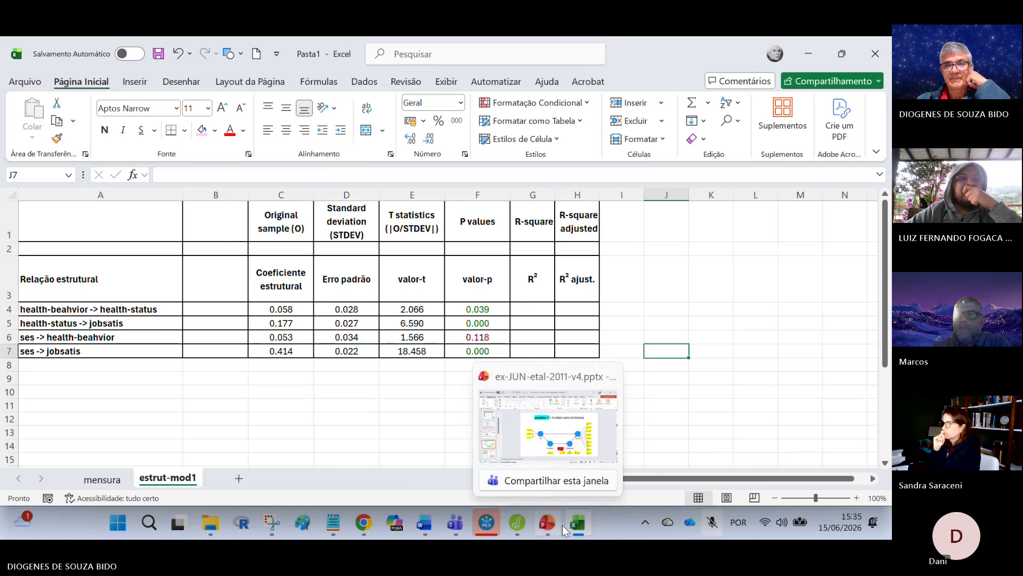
click(484, 525)
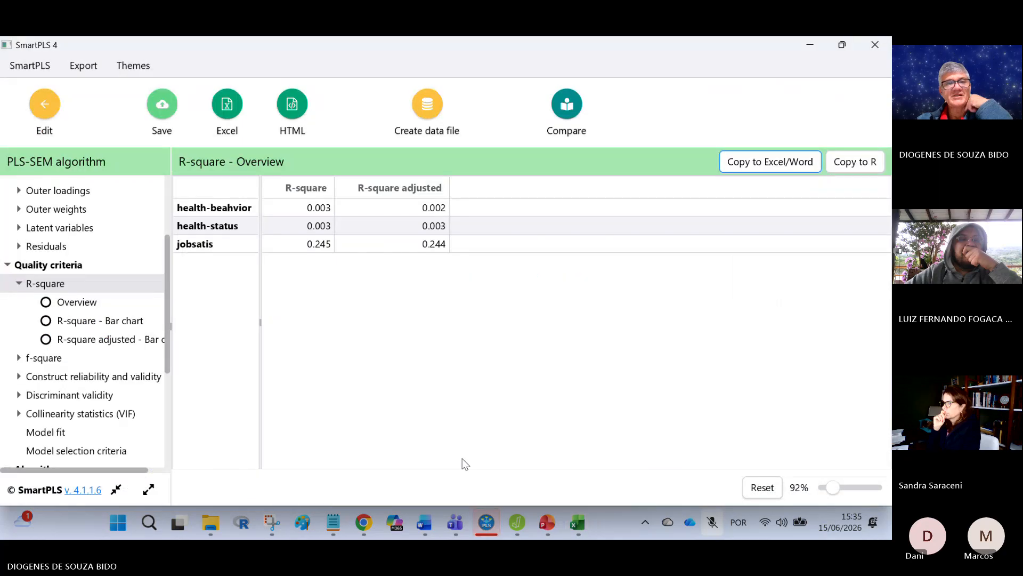
click(42, 360)
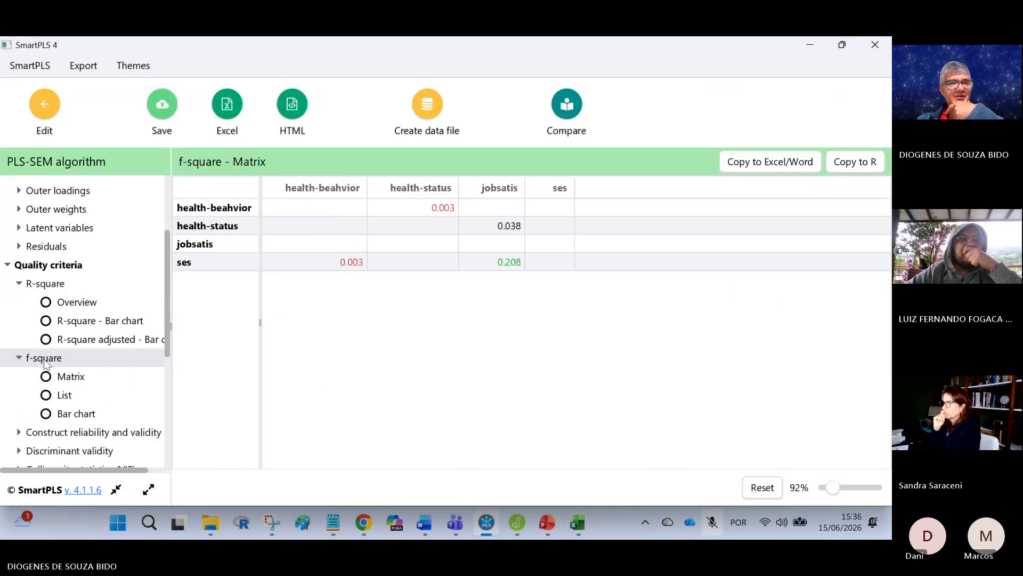
click(59, 397)
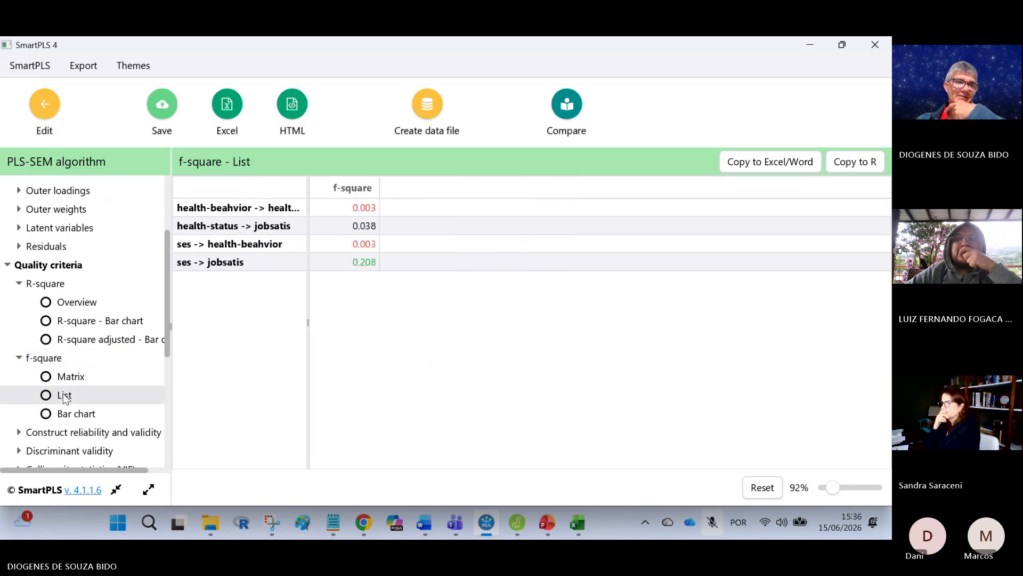
click(749, 162)
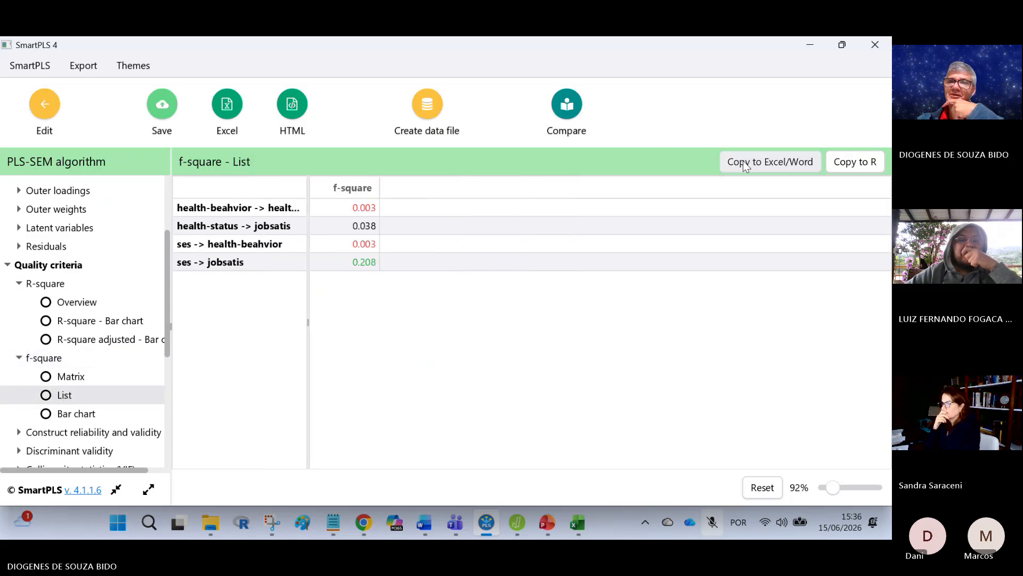
Step: Switch to Excel and paste the f-square list at cell A10 of the estrut-mod1 sheet
click(578, 522)
scroll(155, 331, down, 3)
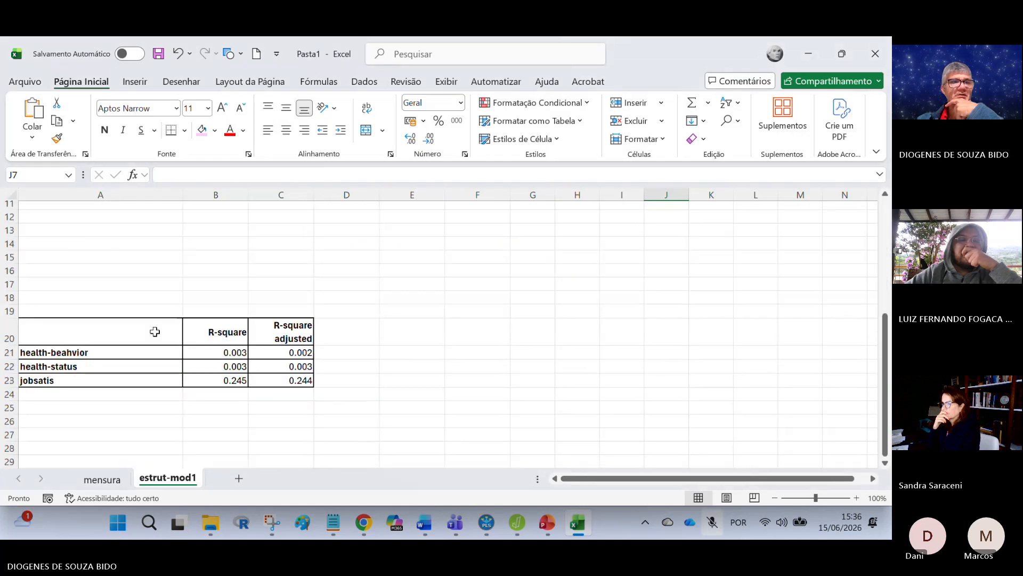
scroll(110, 268, up, 2)
click(109, 268)
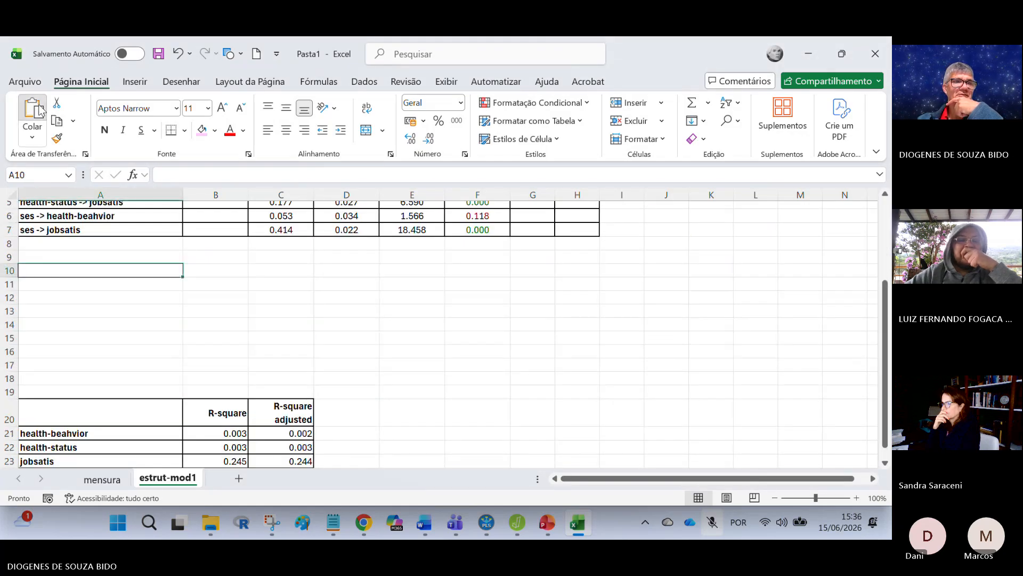
key(ctrl+v)
click(376, 319)
Step: Copy the f-square heading and values from B10:B14 into B3:B7 of the structural results table
drag(230, 271, 237, 326)
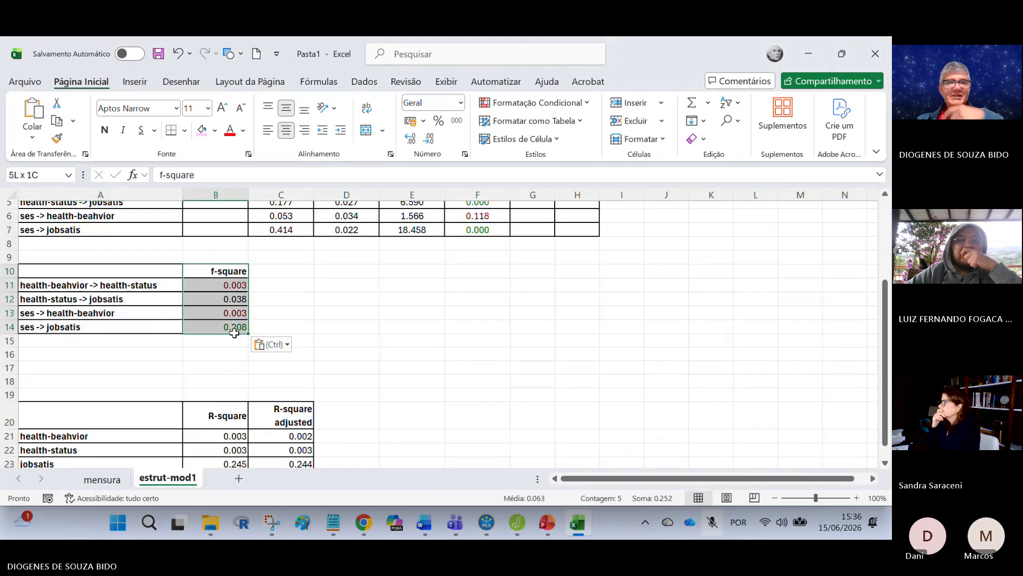
key(ctrl+c)
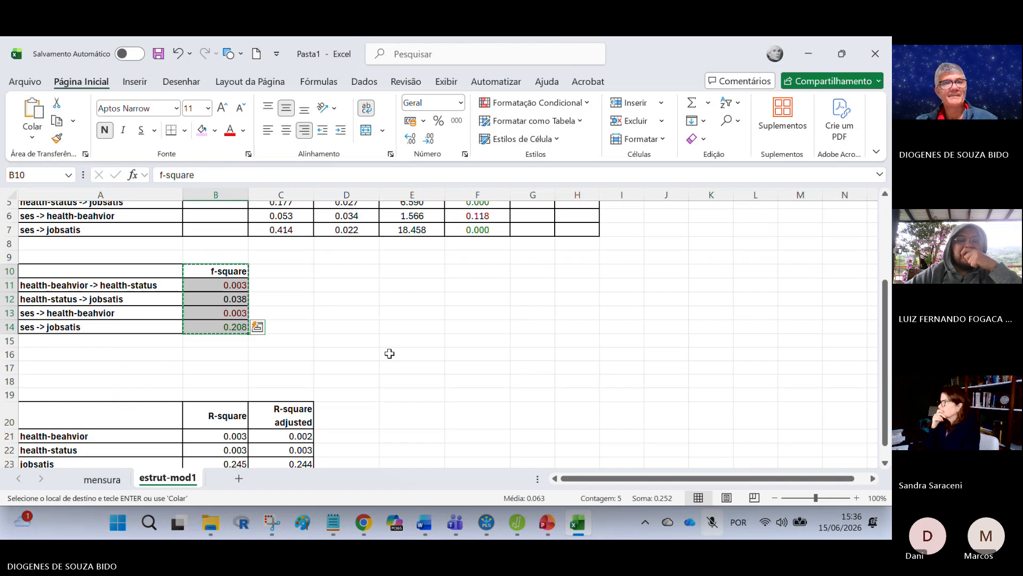
scroll(389, 354, up, 2)
drag(203, 277, 235, 349)
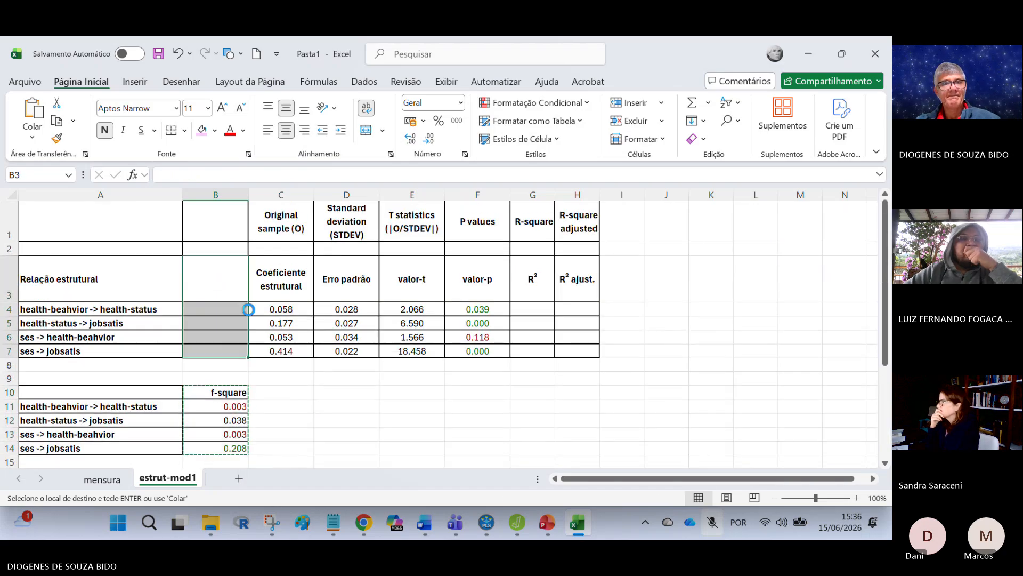
key(ctrl+v)
Step: Copy the f-square heading from B3 to B1
click(234, 286)
key(ctrl+c)
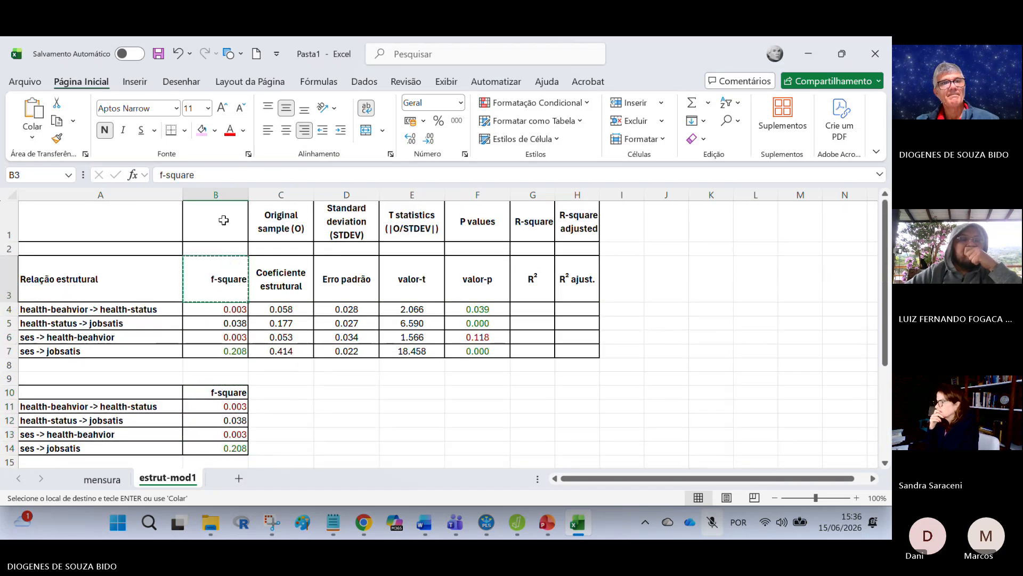
click(223, 221)
key(ctrl+v)
Step: Change the heading in B3 to "f² (tamanho do efeito)"
click(221, 279)
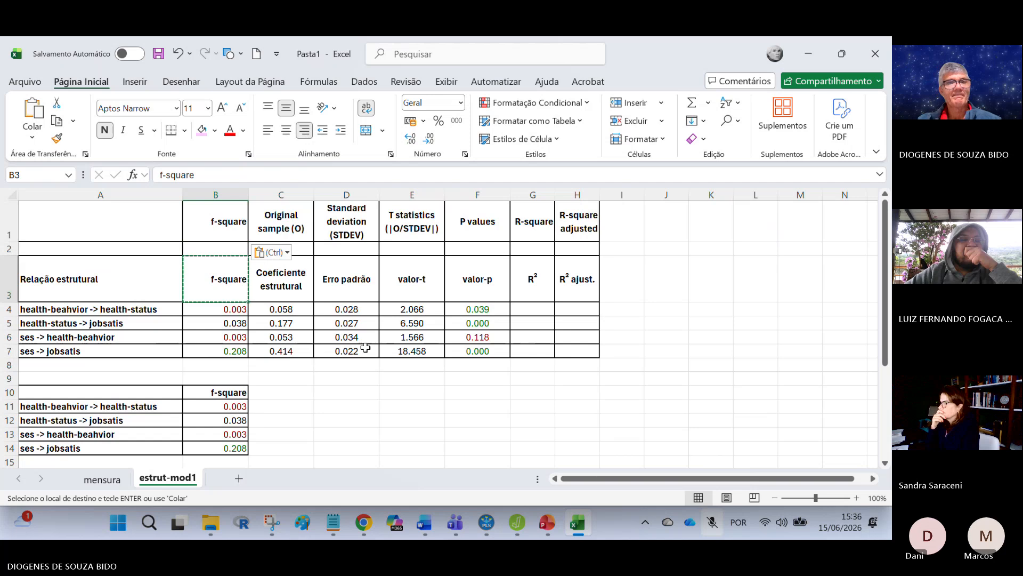
key(F2)
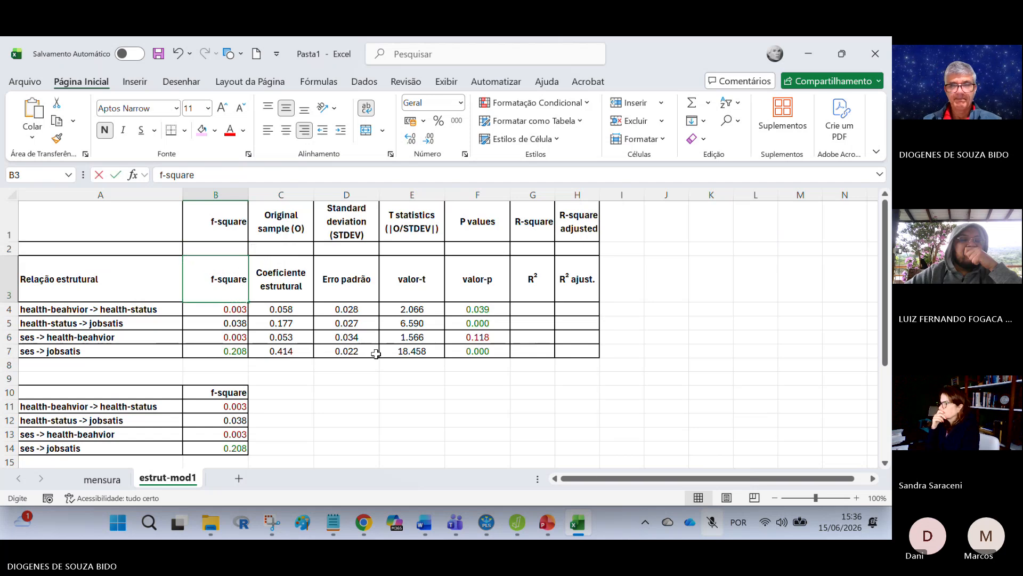
key(BackSpace)
key(BackSpace)
key(BackSpace)
key(BackSpace)
key(BackSpace)
key(BackSpace)
key(BackSpace)
text(² (tamanho do ef)
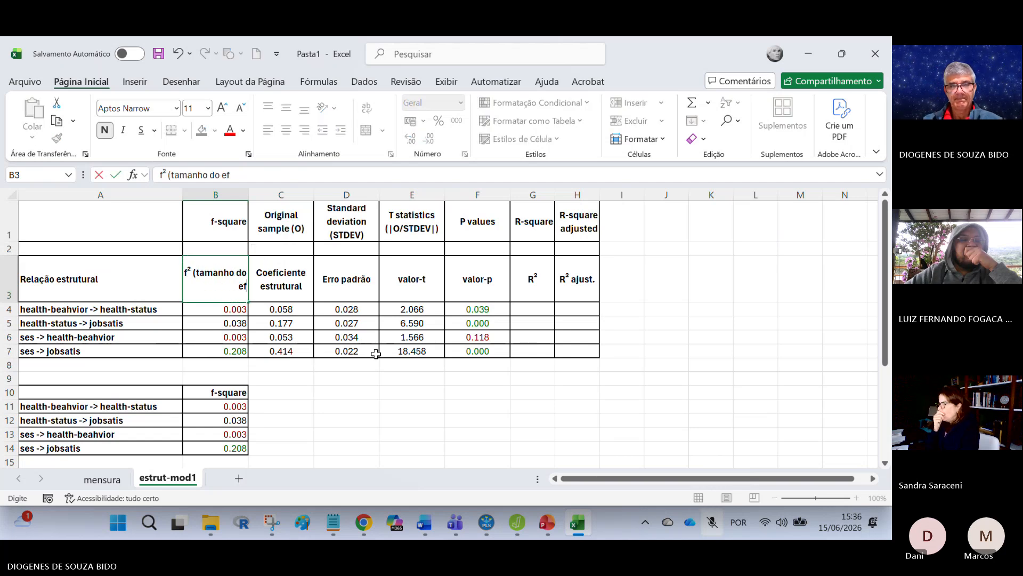
text(eito))
key(Return)
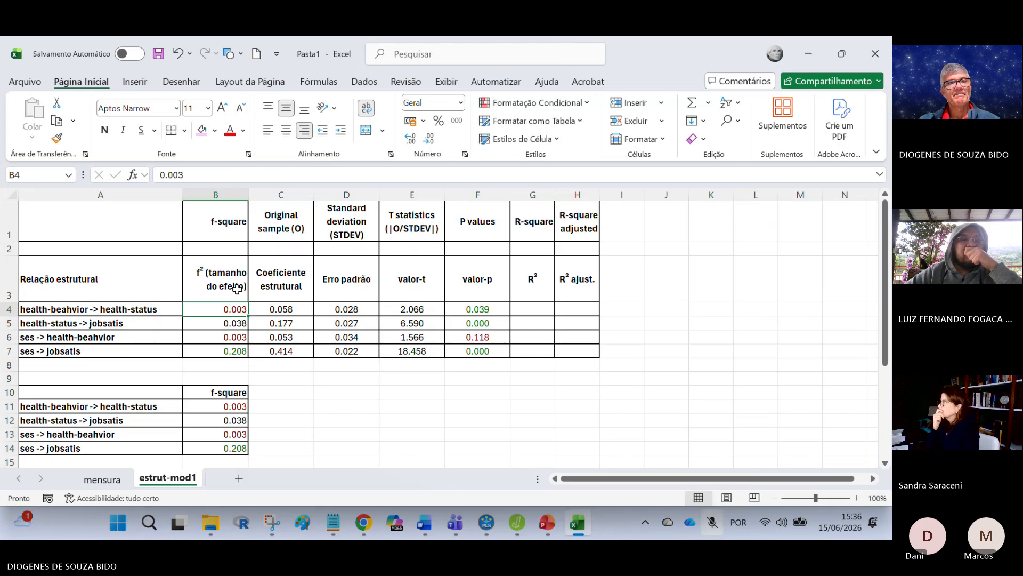
Step: Reword the heading in B3 as "tamanho do efeito (f² )"
click(207, 276)
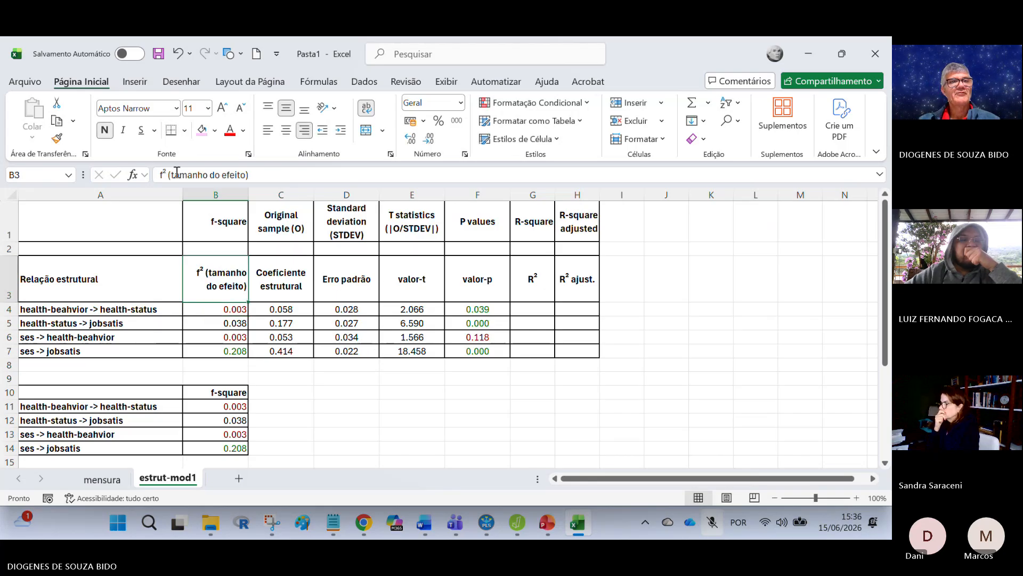
drag(168, 175, 119, 181)
key(Delete)
key(Delete)
key(Delete)
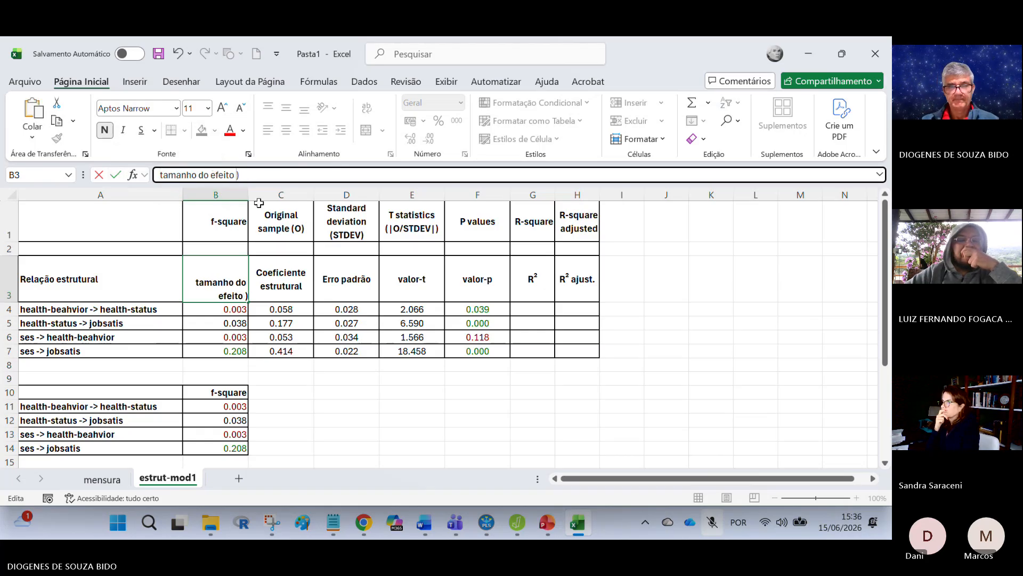
text((f² ()
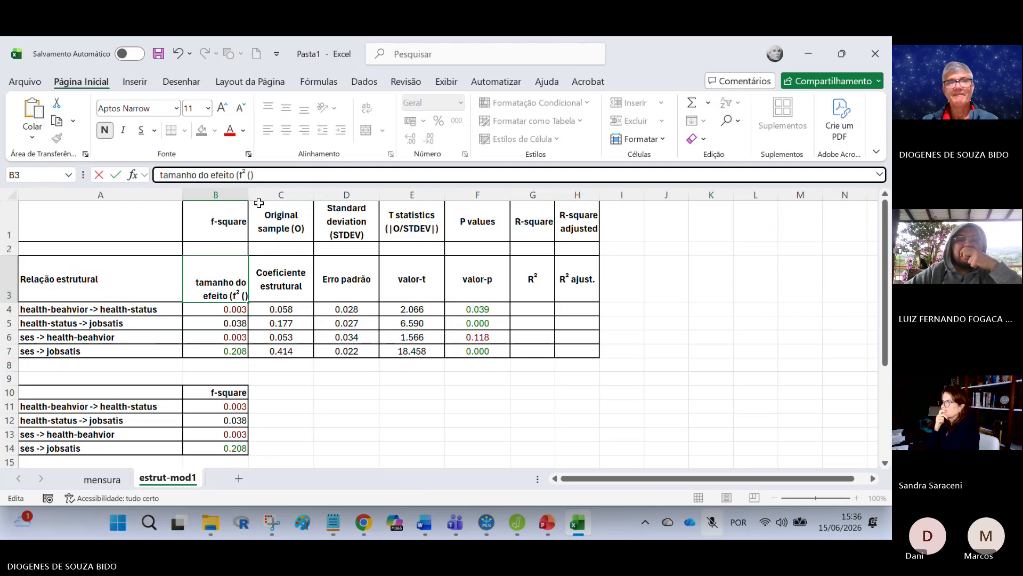
key(BackSpace)
key(Return)
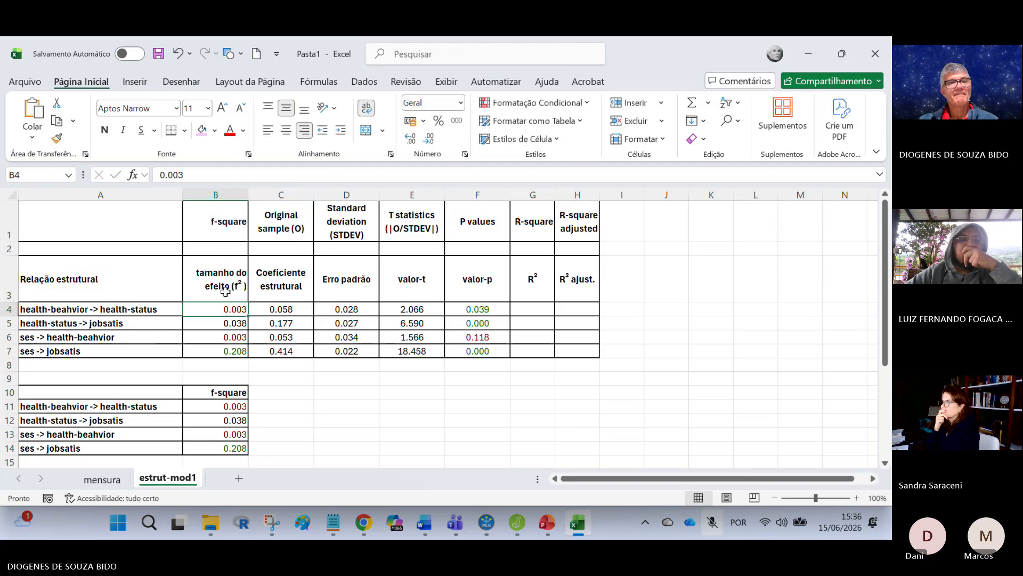
Step: Insert a line break before "(f² )" in the heading of cell B3
key(Up)
click(238, 174)
click(238, 174)
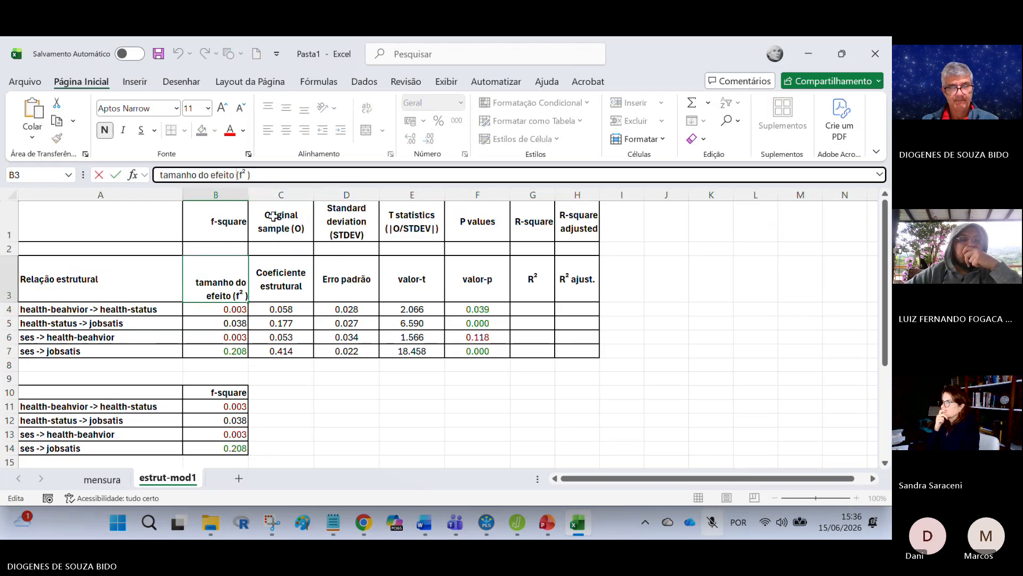
key(alt+Return)
click(349, 407)
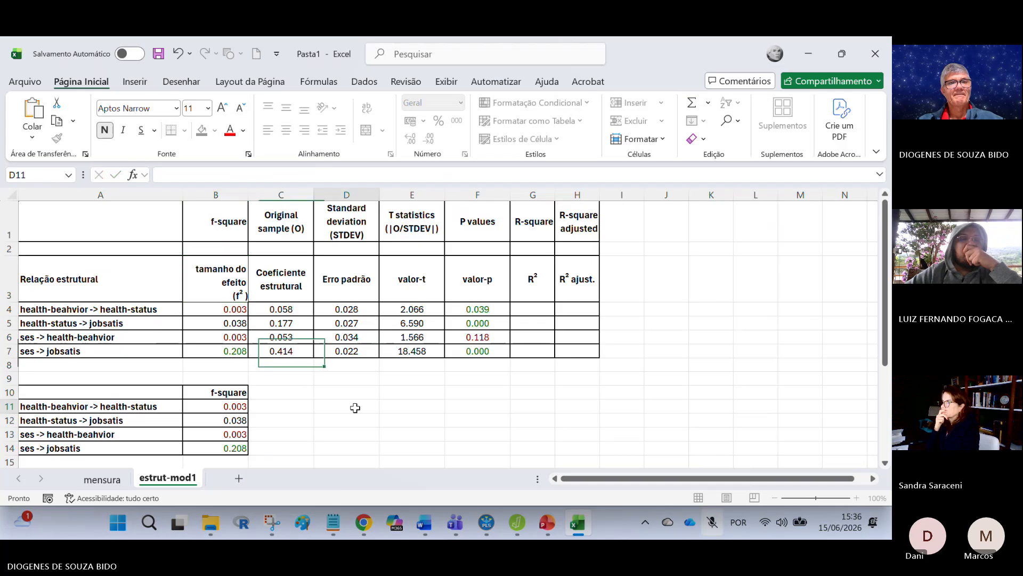
Step: Centre the effect-size heading and its values in B3:B7 horizontally and vertically
drag(217, 276, 219, 349)
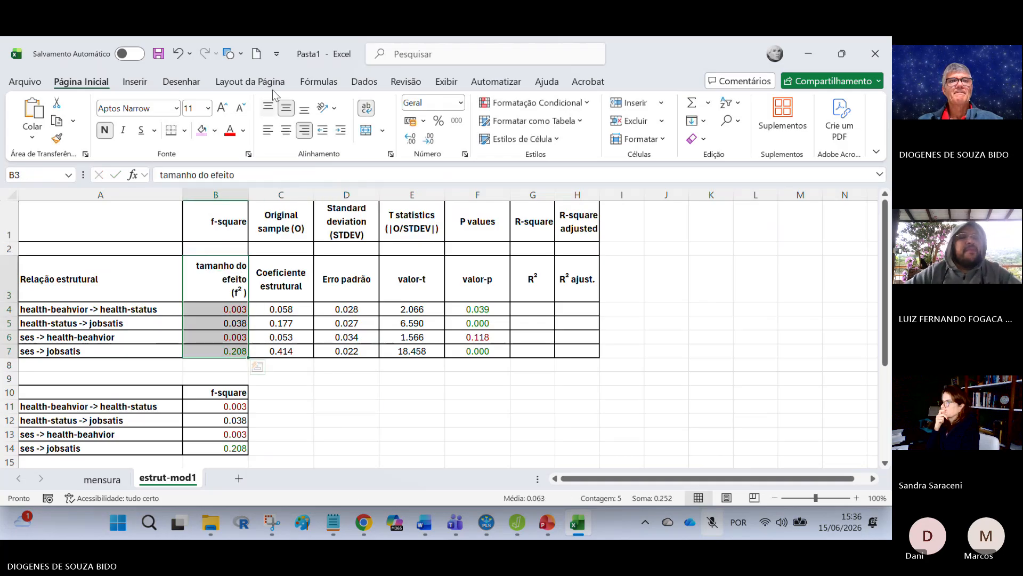
click(287, 130)
click(365, 409)
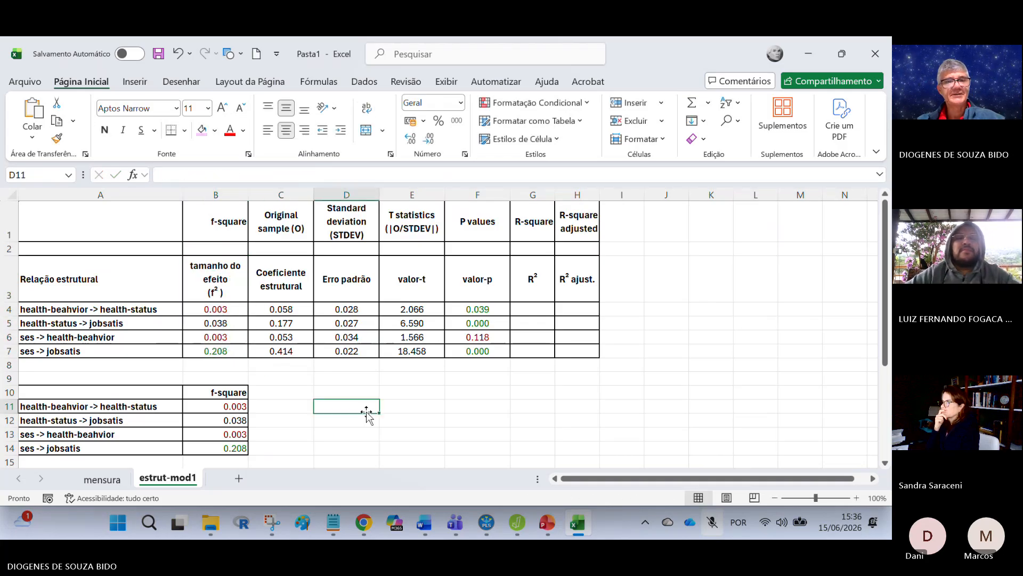
Step: Clear the leftover f-square table in rows 10 to 14, including its borders, by extending the blank row 9 cells over it
drag(150, 369, 220, 375)
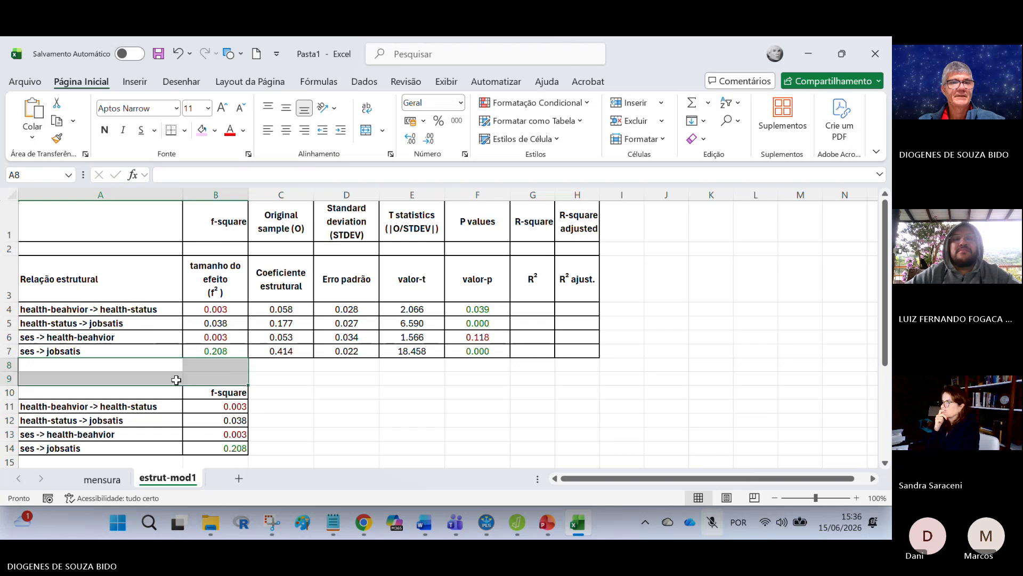
click(177, 379)
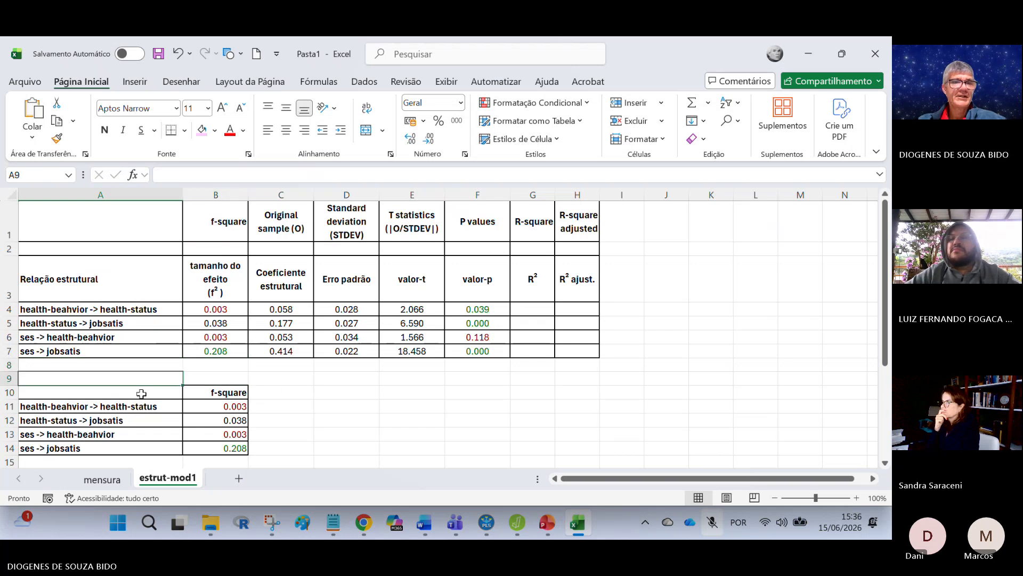
drag(141, 394, 231, 460)
click(414, 429)
drag(226, 394, 229, 450)
click(353, 421)
drag(166, 380, 313, 460)
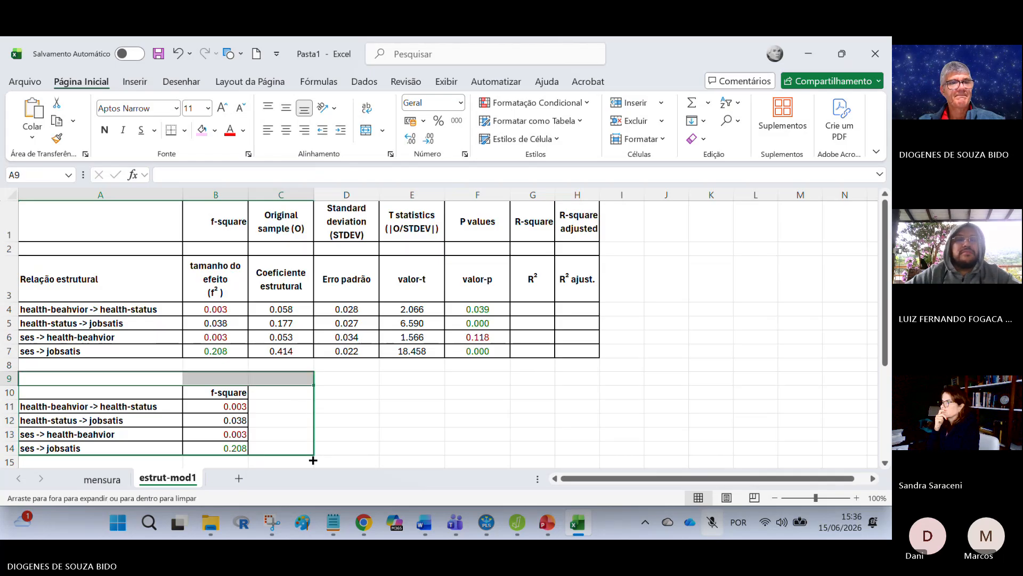
drag(313, 460, 314, 460)
click(413, 431)
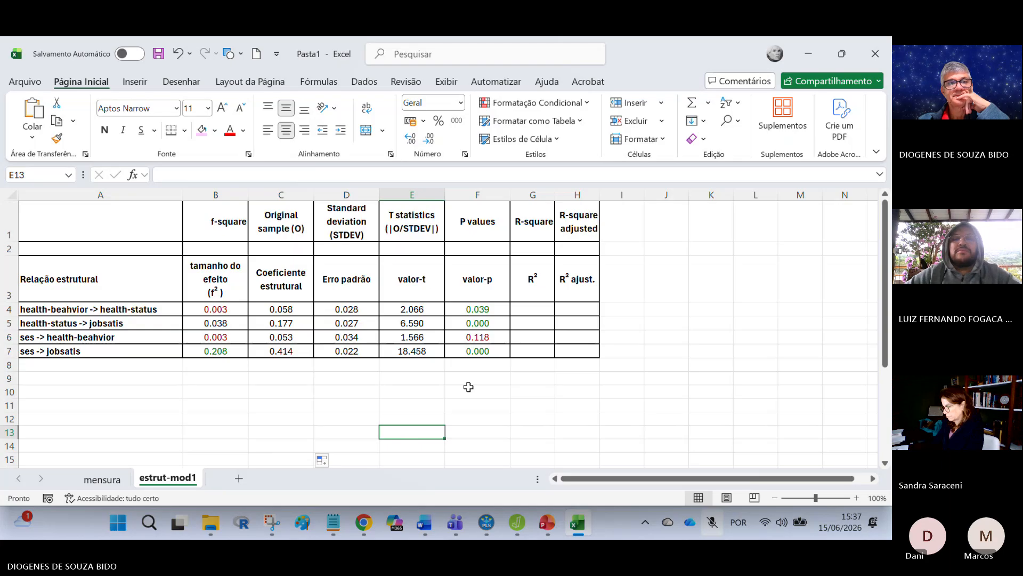
Step: Centre the English headings in B1:H1, from f-square to R-square adjusted
drag(255, 216, 592, 192)
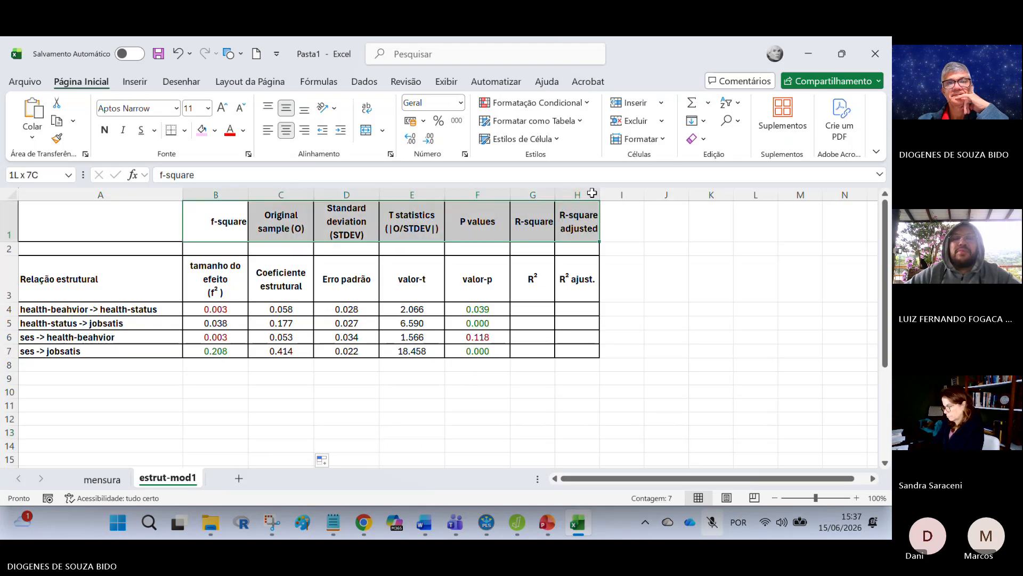
click(286, 129)
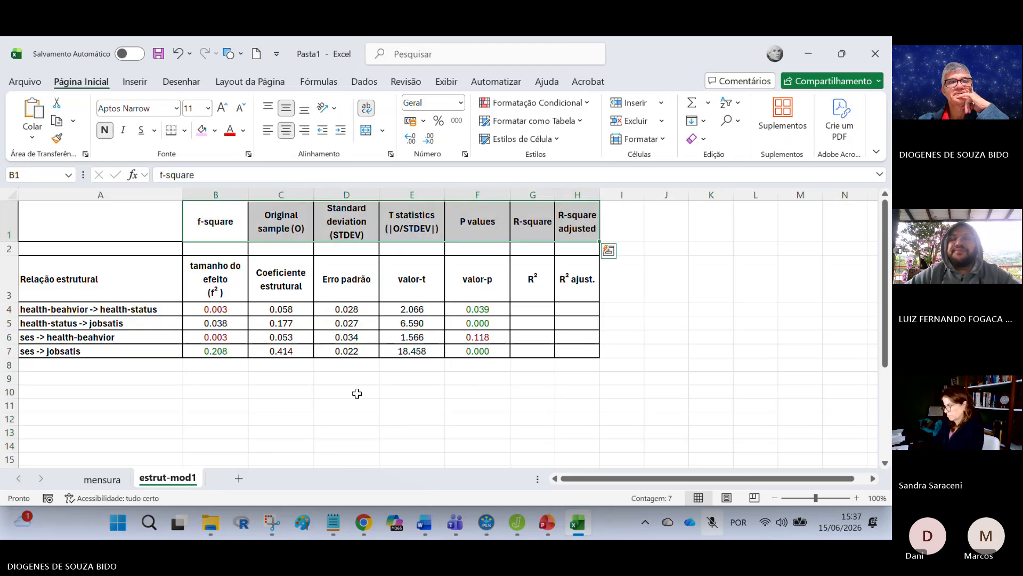
click(357, 393)
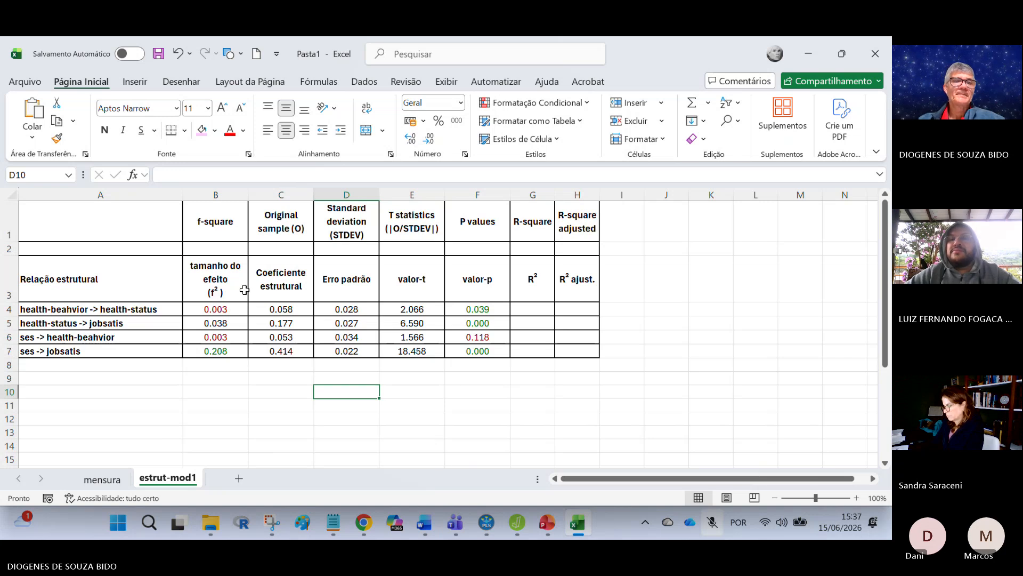
Step: Enter the source label PLS in B2 and BOOT in each of the cells C2 to F2
click(216, 251)
text(PLS)
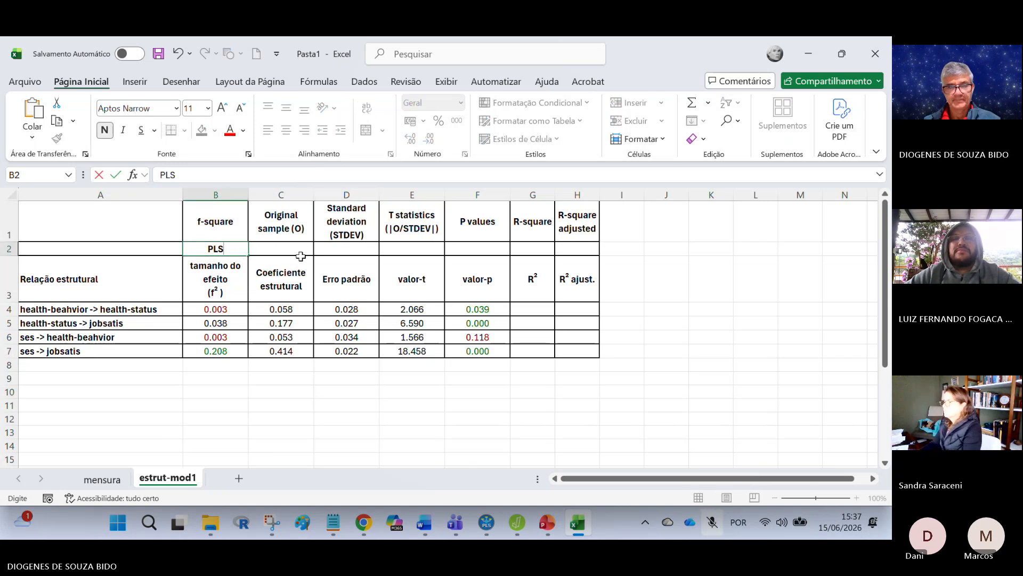
key(Tab)
text(BOOT)
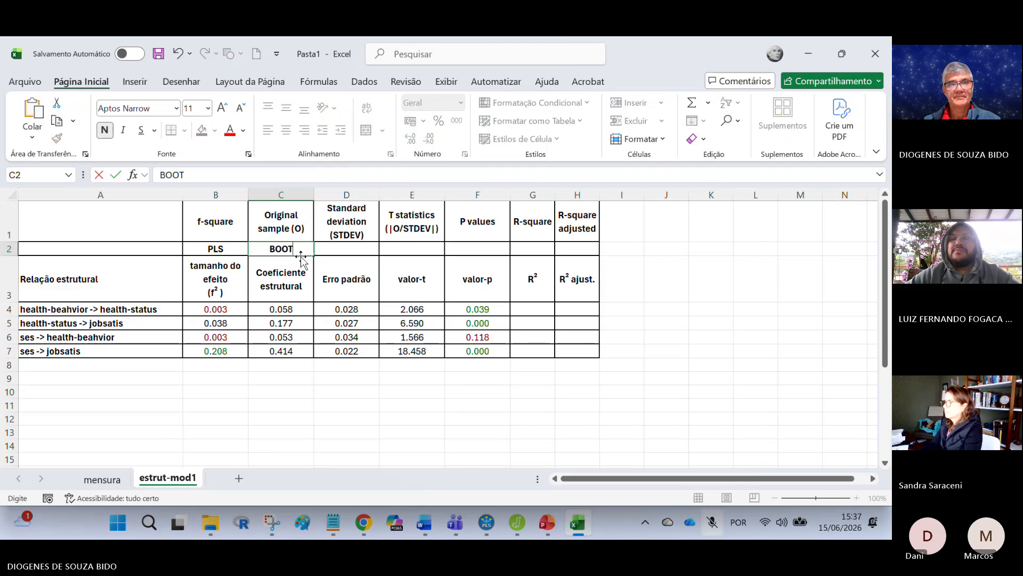
key(Tab)
text(BOOT)
key(Tab)
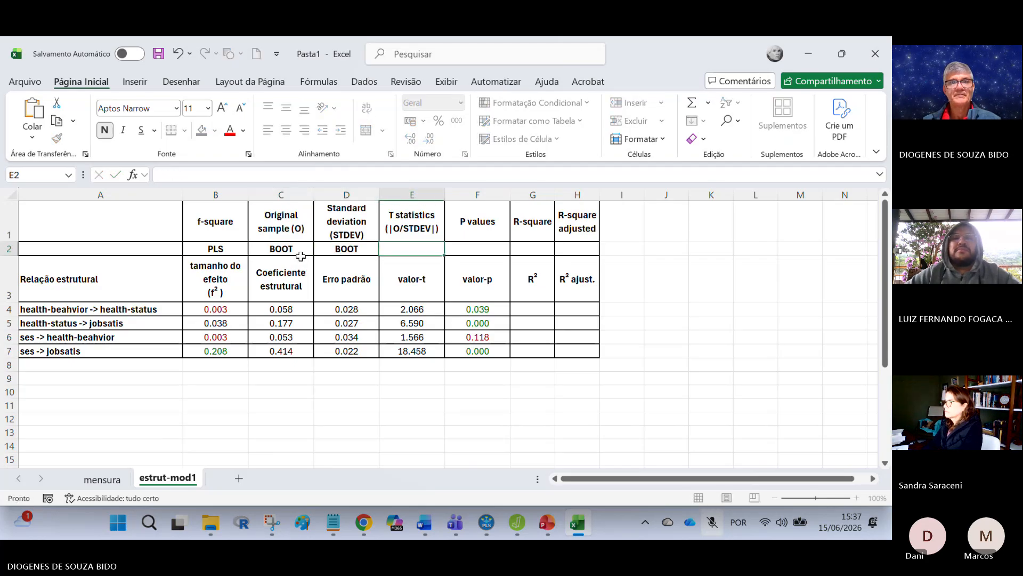
text(BOOT)
key(Tab)
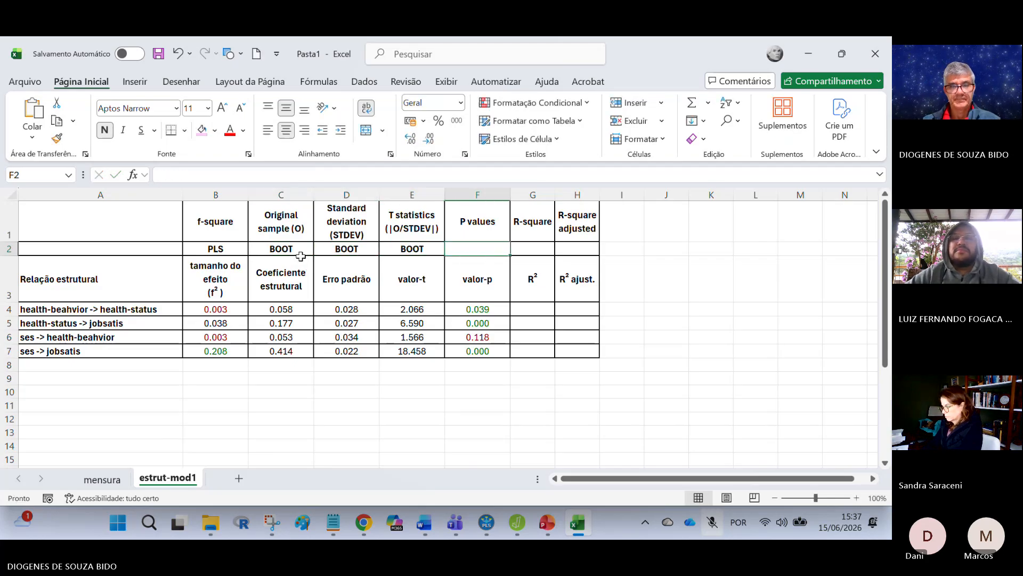
text(BOOT)
key(Tab)
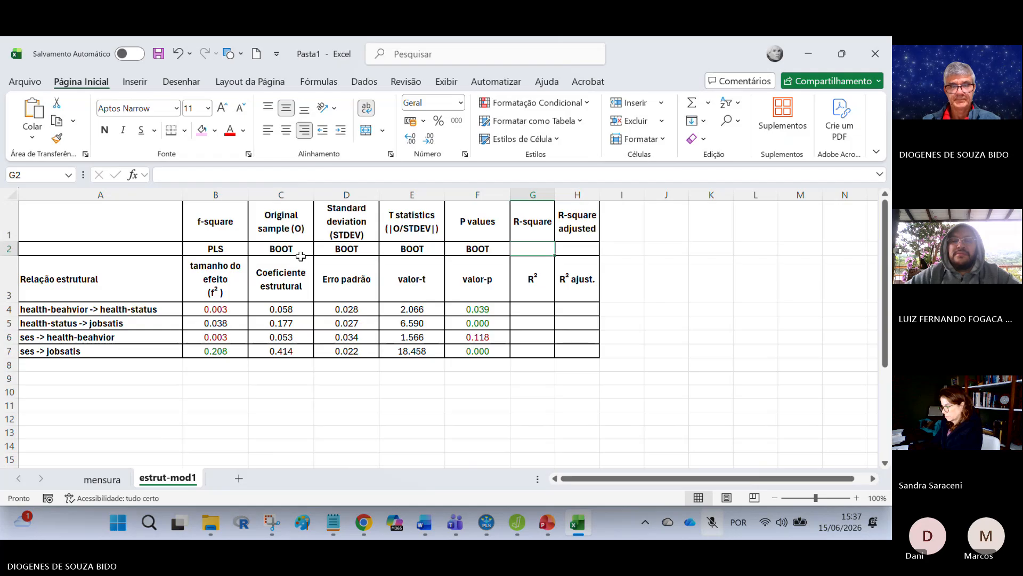
Step: Enter the source label PLS under the R-square and R-square adjusted headings in G2 and H2
text(PLS)
key(Tab)
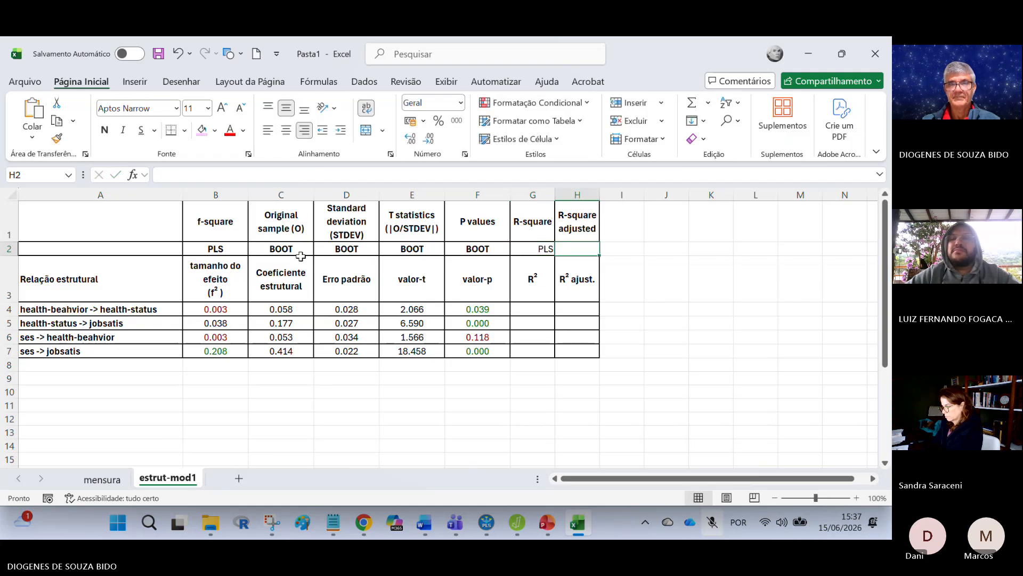
text(PLS)
click(348, 403)
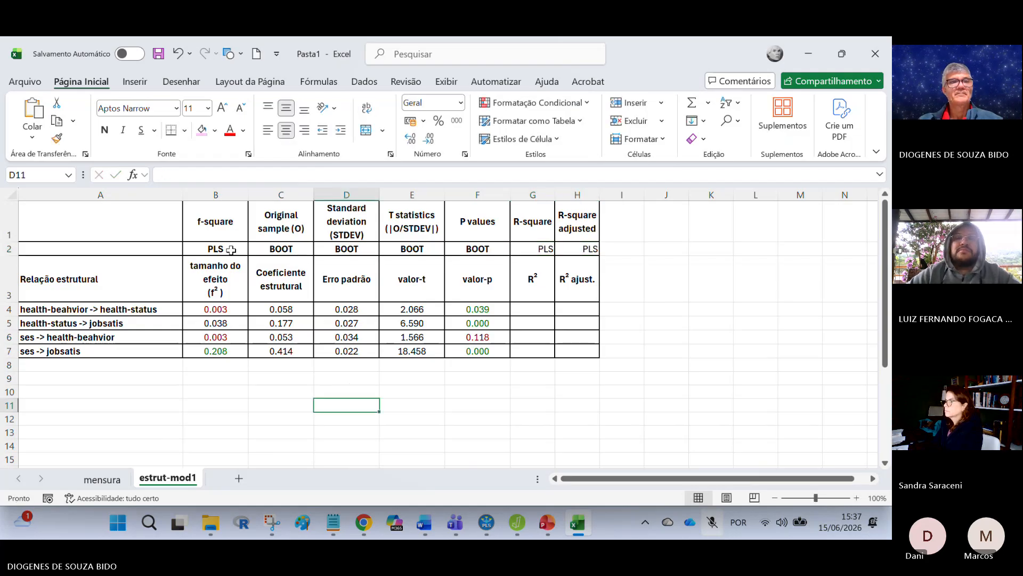
Step: Fill the PLS label in B2 with yellow and copy its formatting to G2:H2
click(230, 248)
click(215, 130)
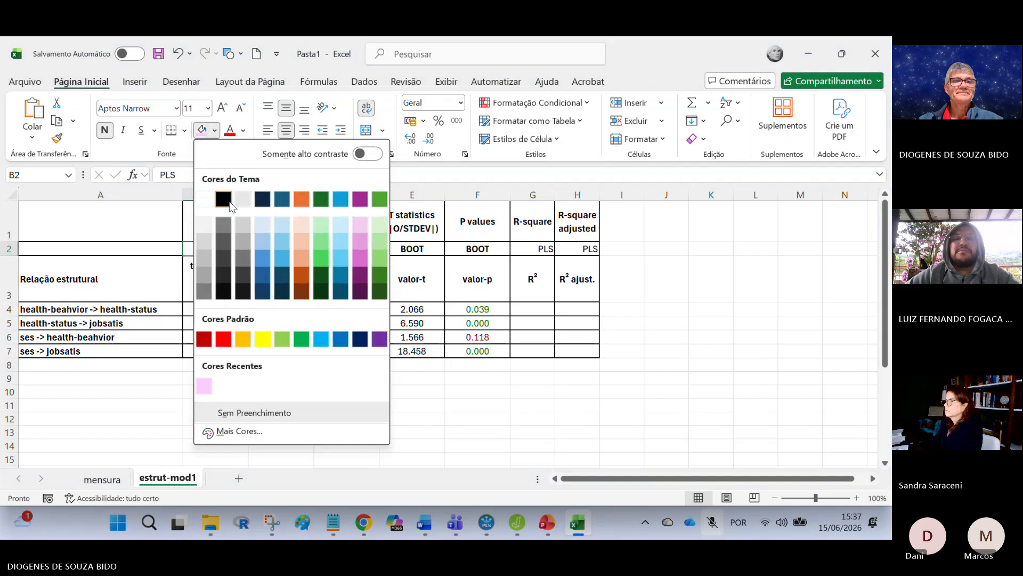
click(252, 336)
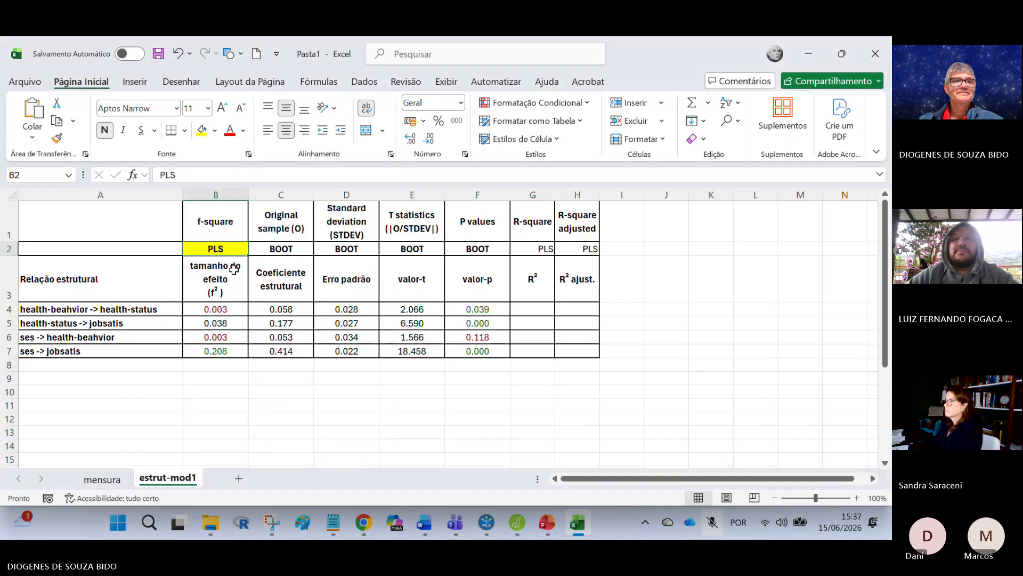
double_click(56, 139)
drag(532, 249, 577, 249)
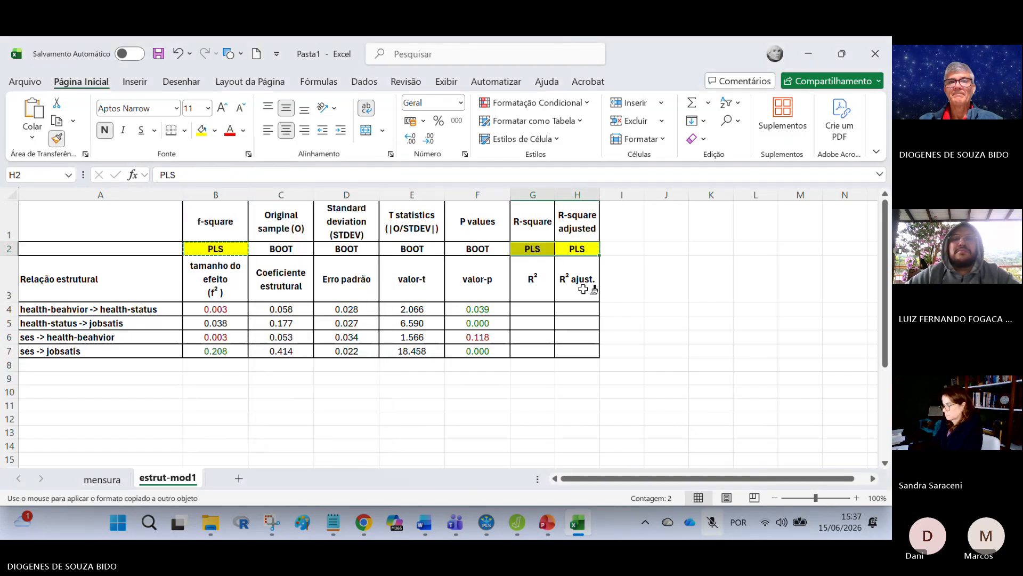
key(Escape)
Step: Fill the BOOT label in C2 with light blue and copy its formatting to D2:F2
click(284, 248)
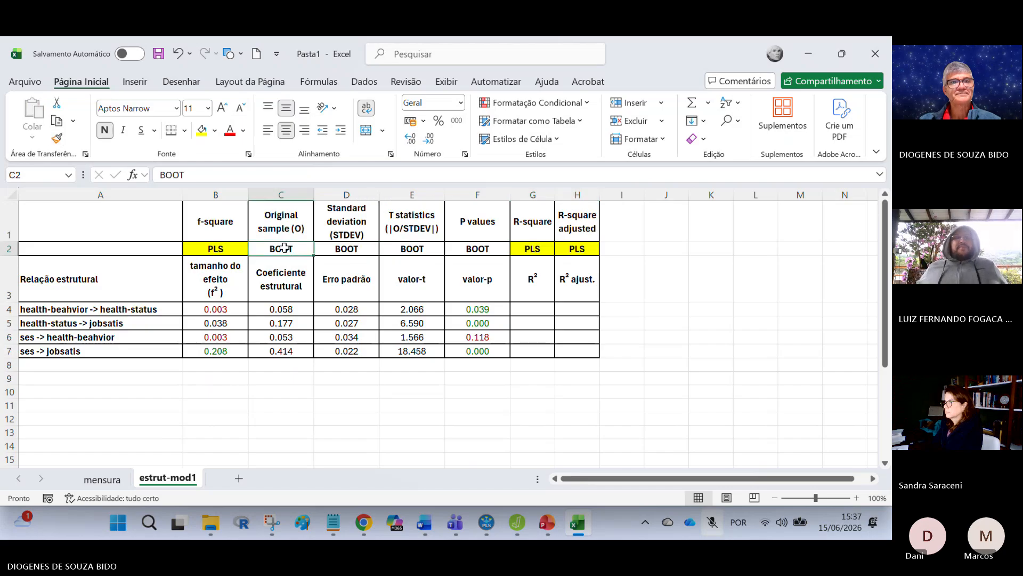
click(214, 131)
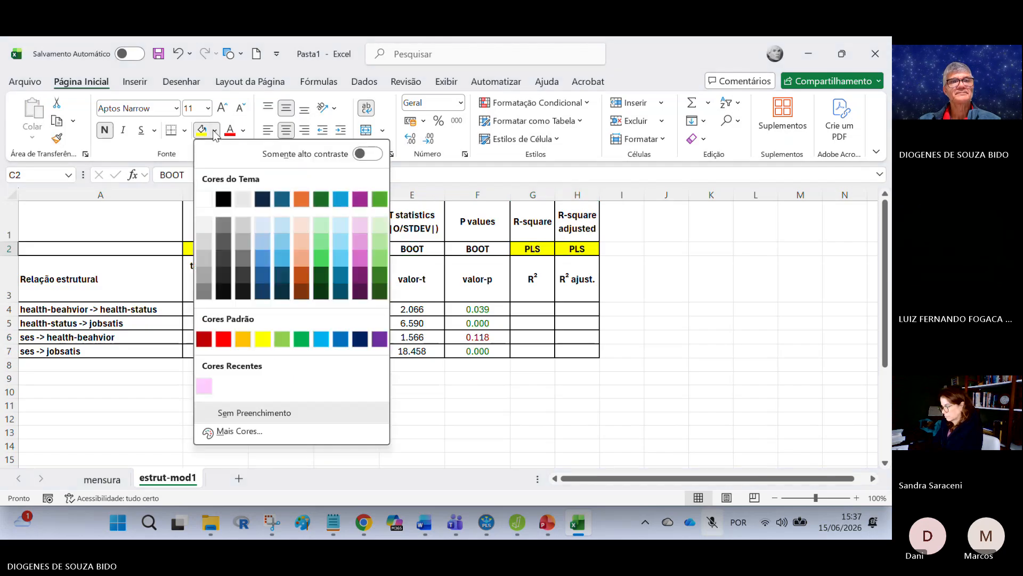
click(340, 227)
click(56, 138)
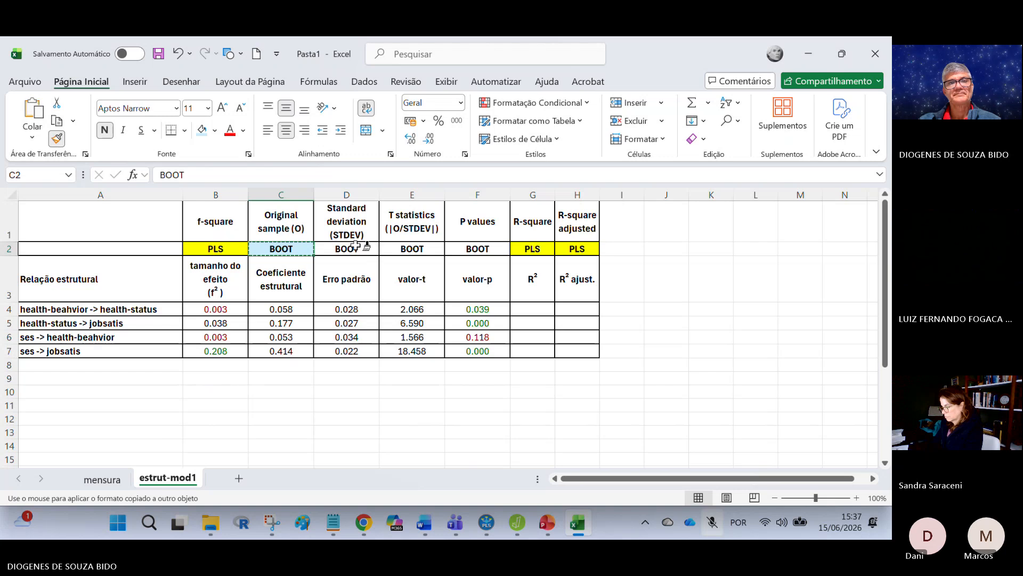
drag(356, 246, 477, 249)
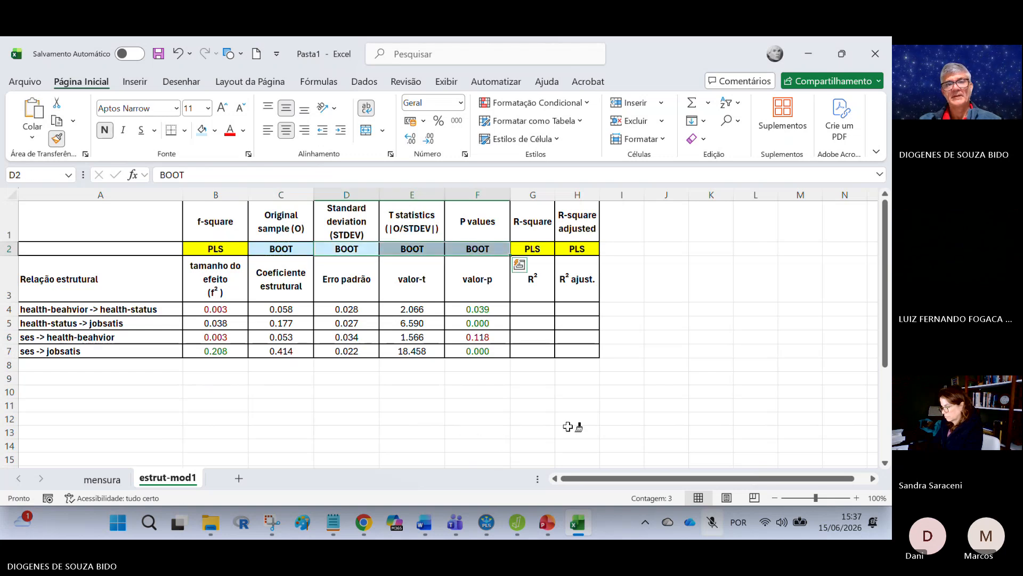
click(654, 393)
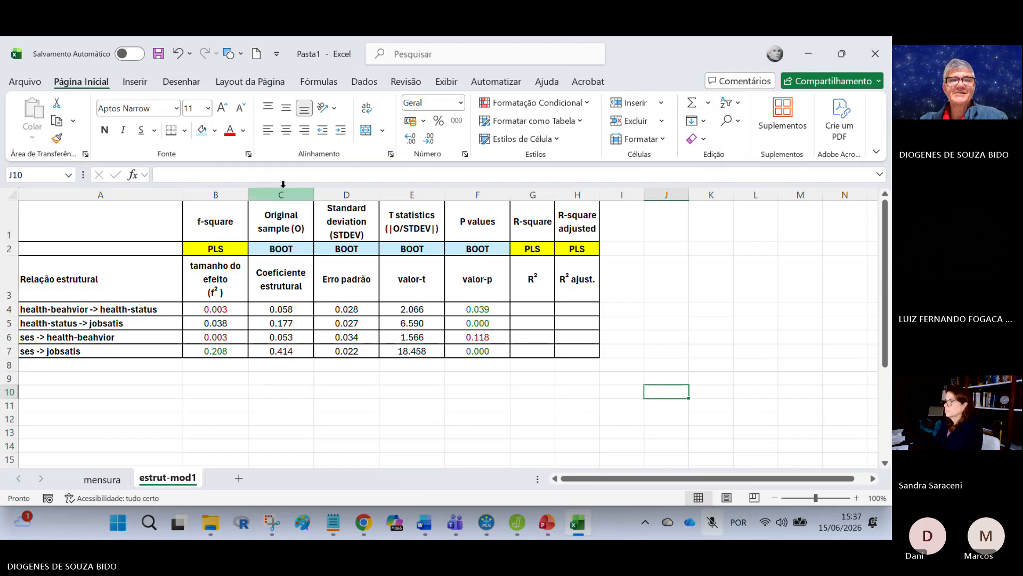
Step: Highlight the bootstrap columns C to F, followed by the PLS columns B, G and H, to compare their sources
drag(281, 194, 489, 188)
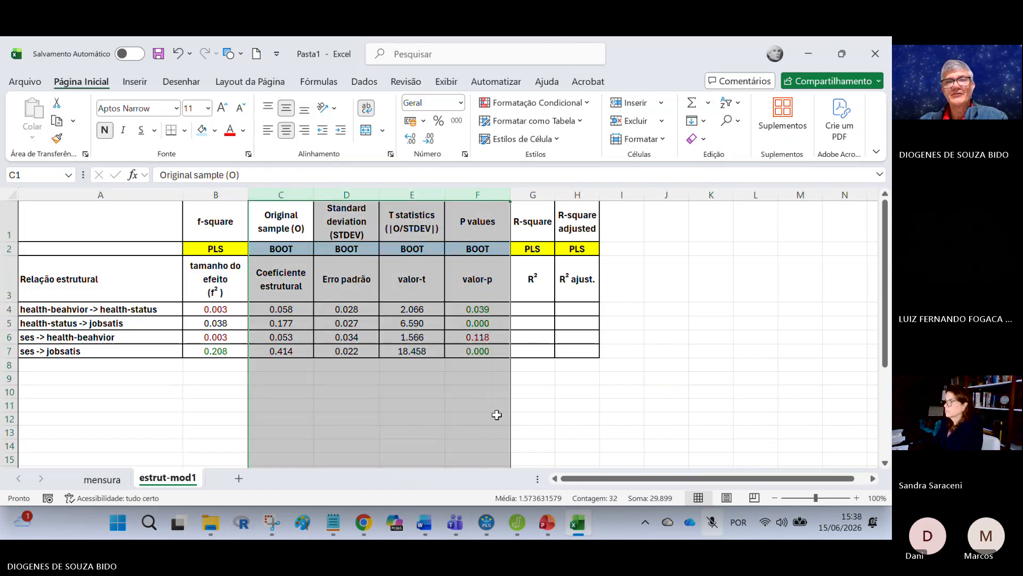
click(421, 442)
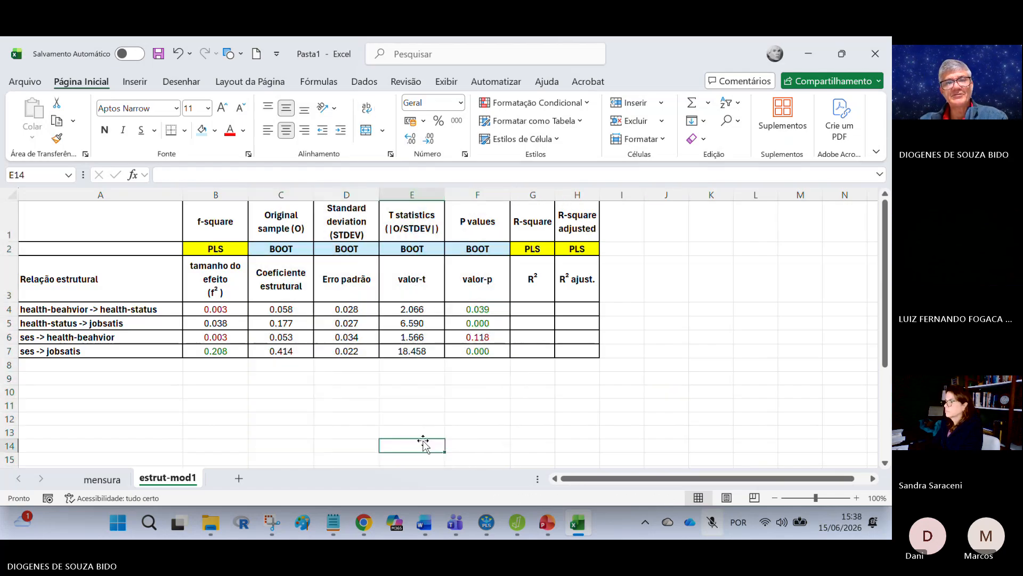
click(216, 195)
drag(533, 195, 578, 195)
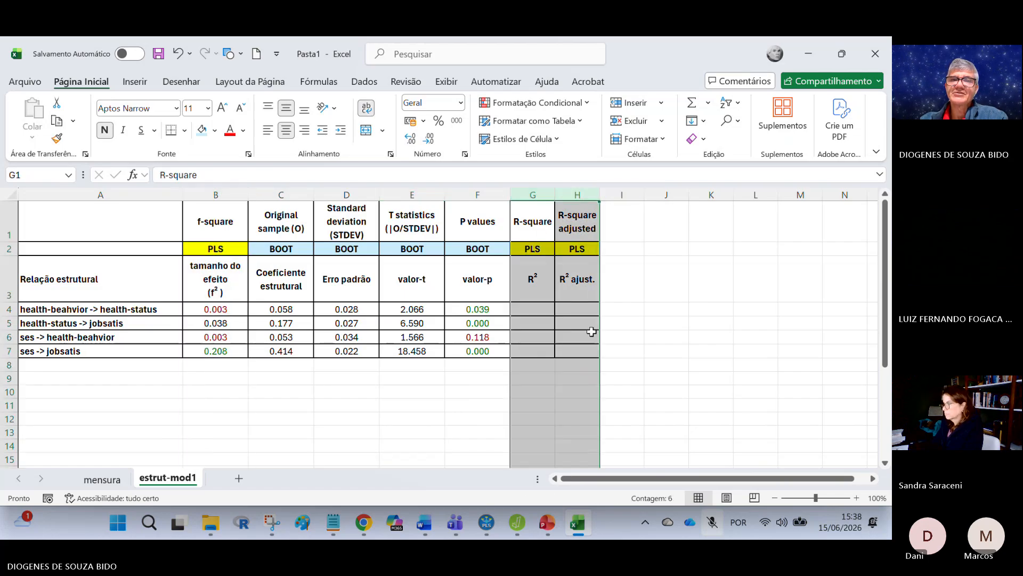
click(571, 410)
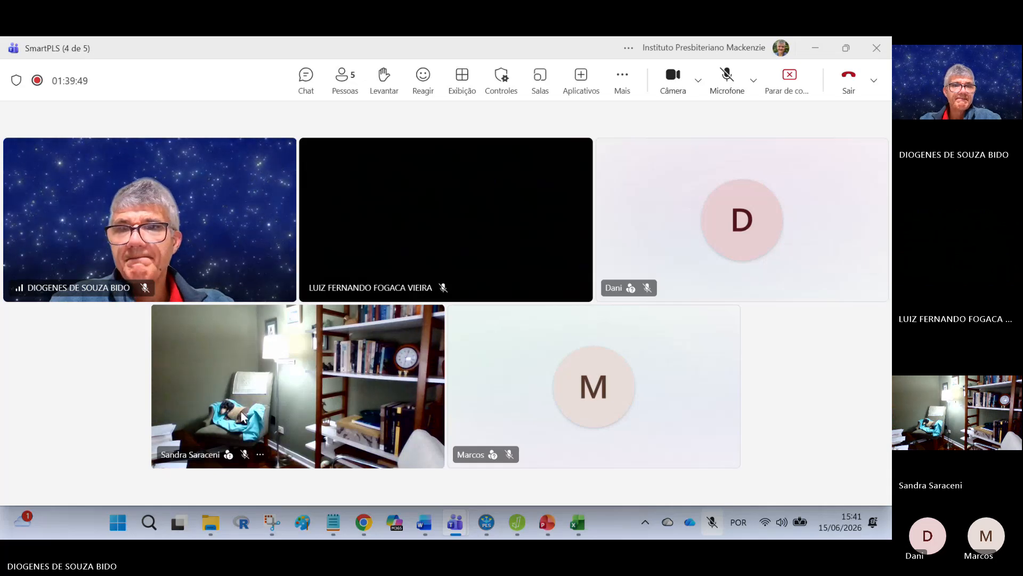
Step: In the Teams meeting, pin the participant's video that shows the armchair and bookshelf, and unpin it
click(261, 455)
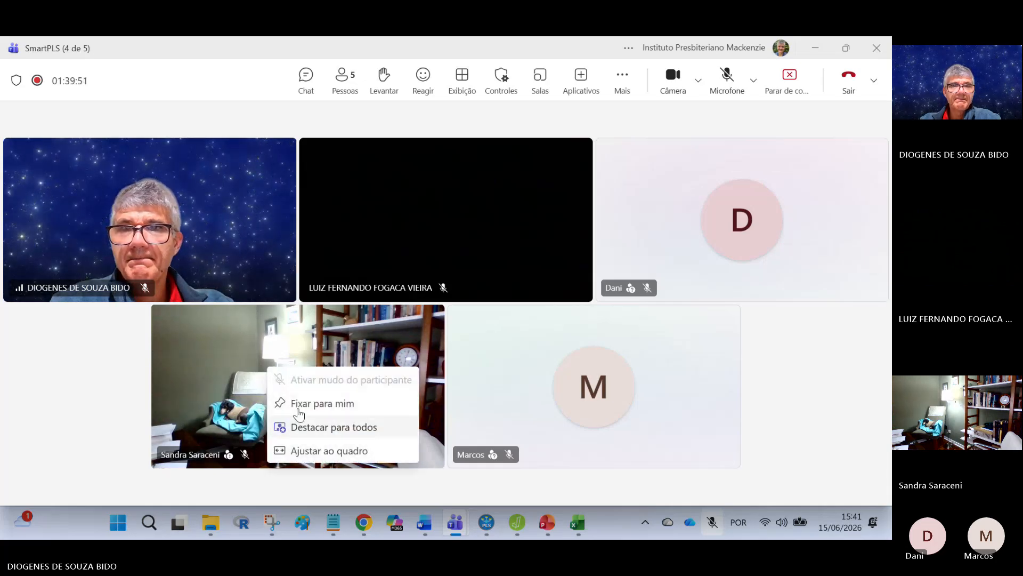
click(328, 406)
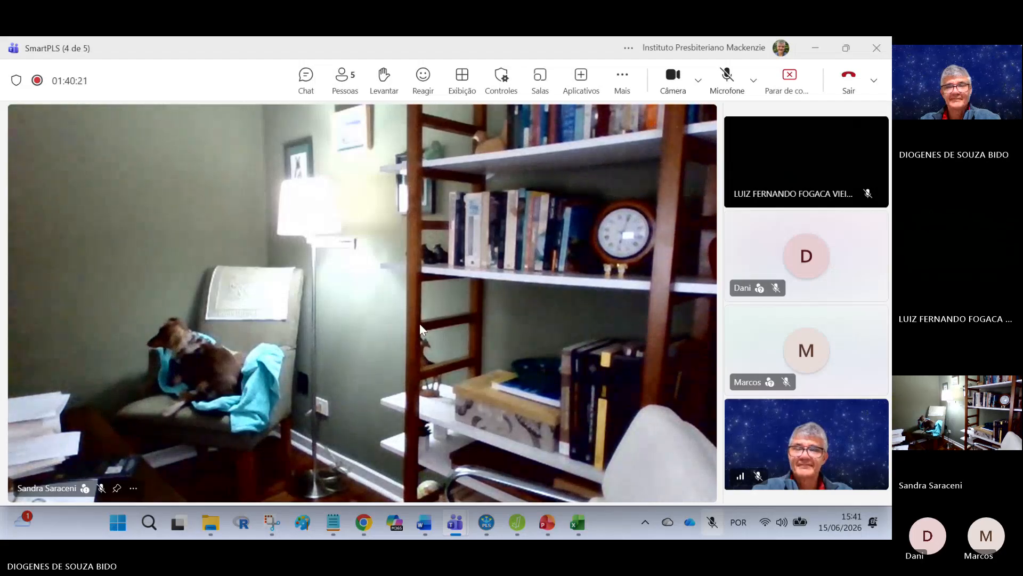
right_click(353, 347)
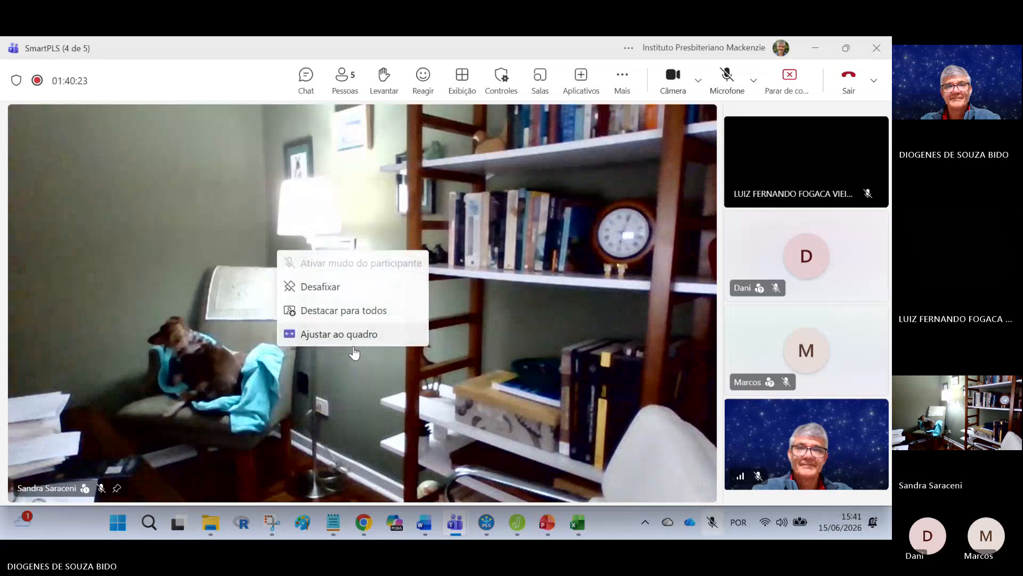
click(334, 288)
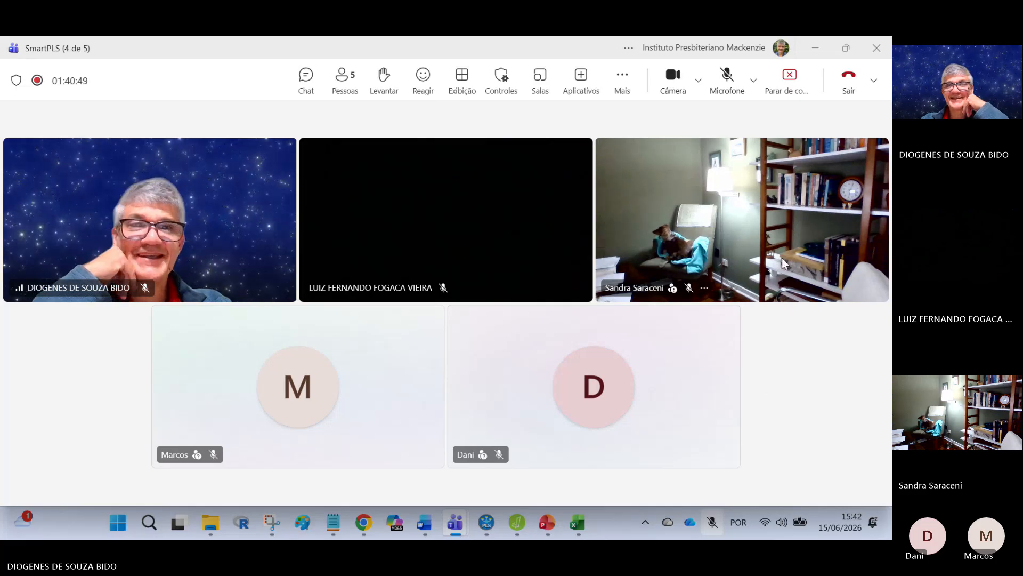
Step: Start a meeting chat message reading "intervalo", with the bulleted line "voltamos 16h" below it
click(306, 80)
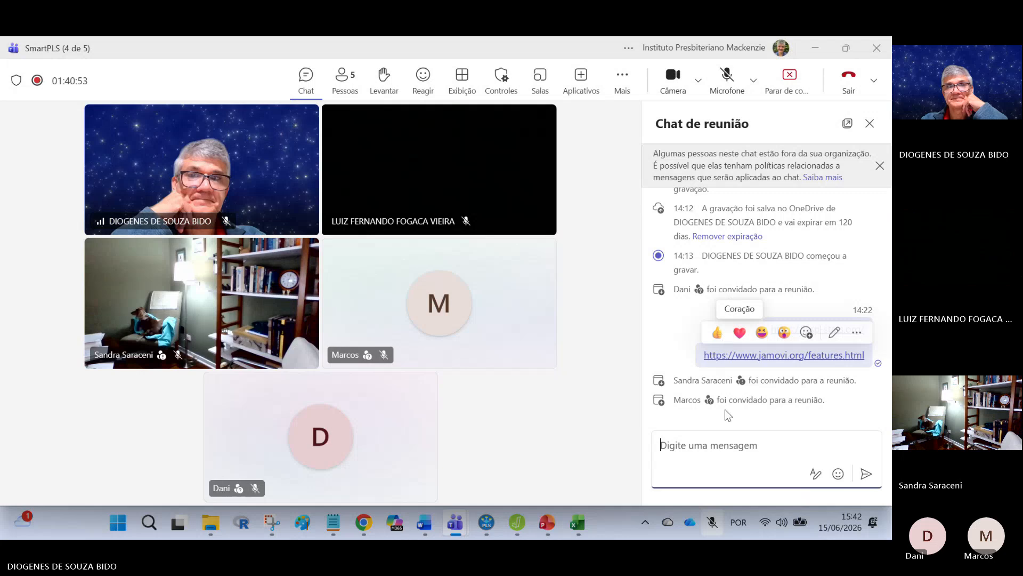
click(753, 444)
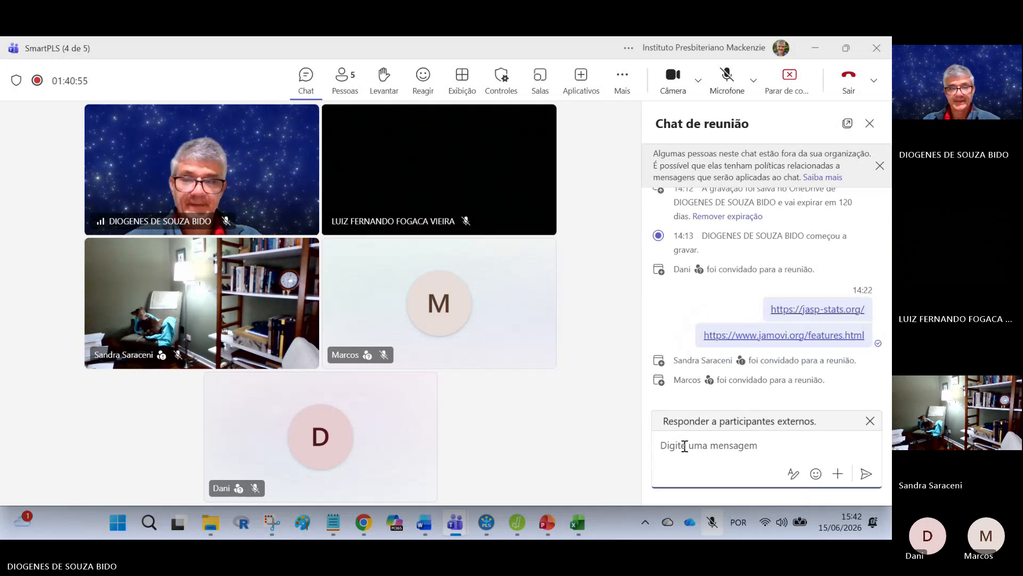
text(intervalo)
key(shift+Return)
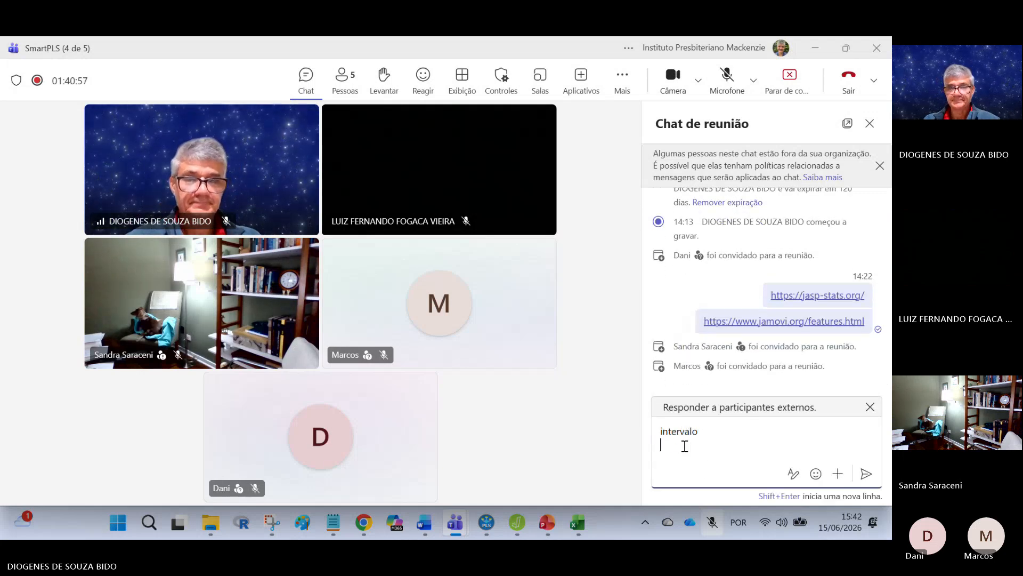
text(- bo)
key(BackSpace)
key(BackSpace)
text(vol)
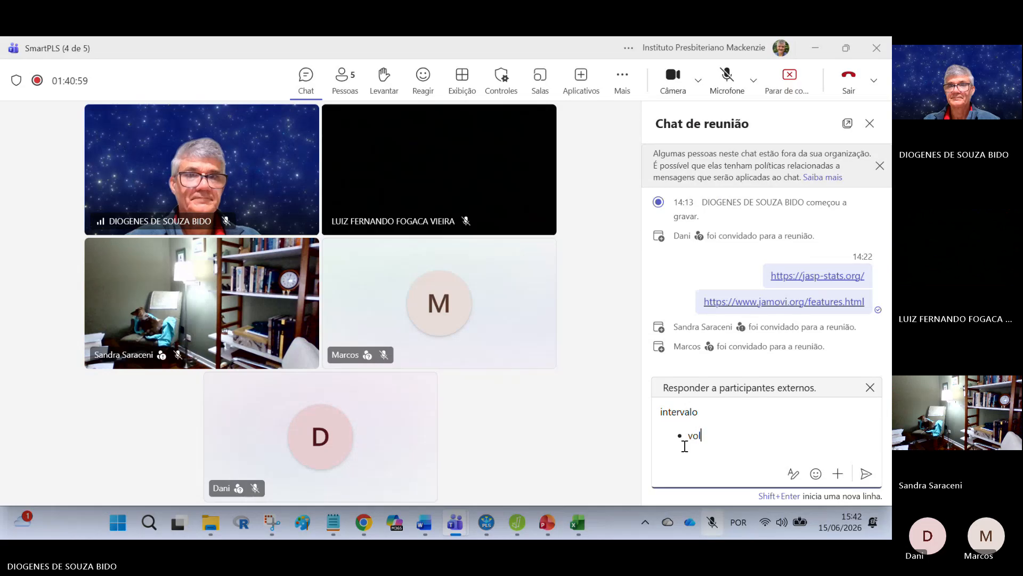
text(tamos 16h)
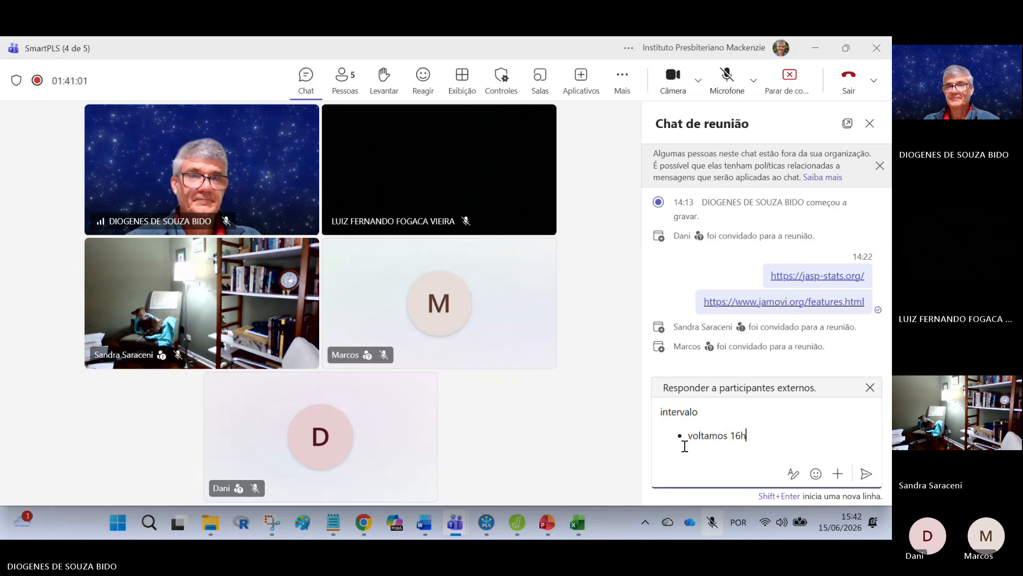
Step: Add "effect size (f²)" after a blank line under the bulleted text, followed by an empty bullet, and send the message
key(shift+Return)
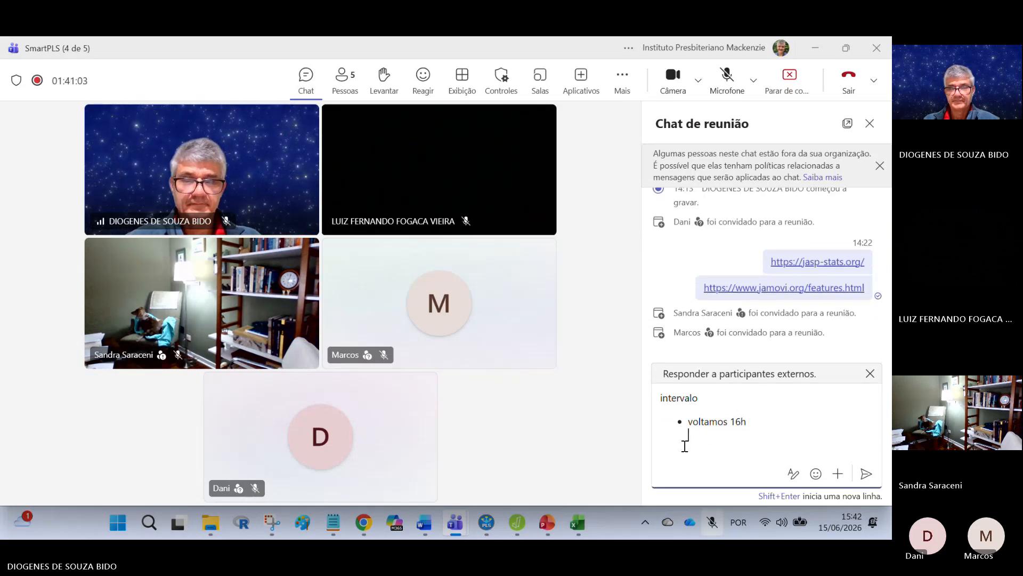
key(shift+Return)
text(effect siz)
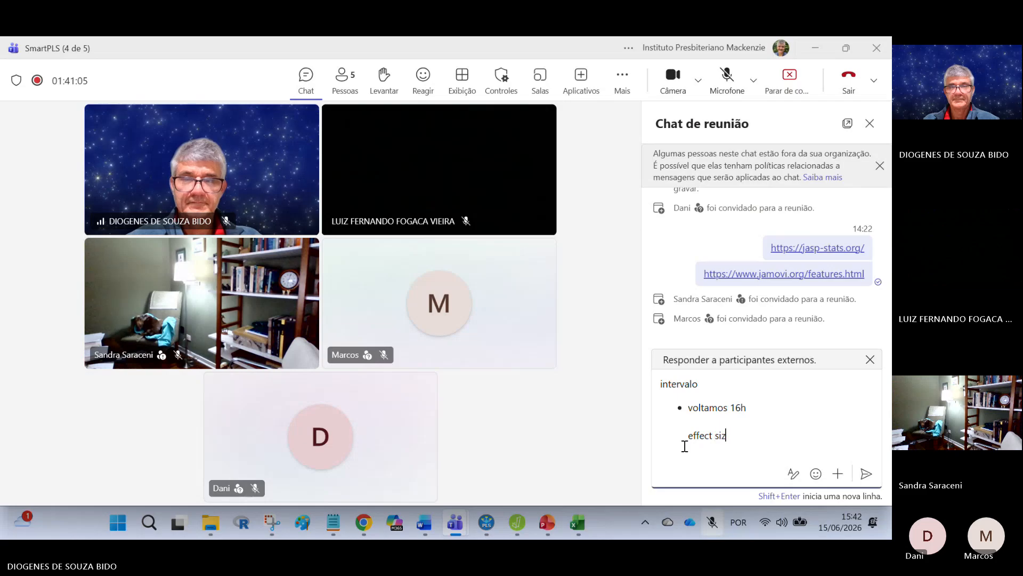
text(e (f²)
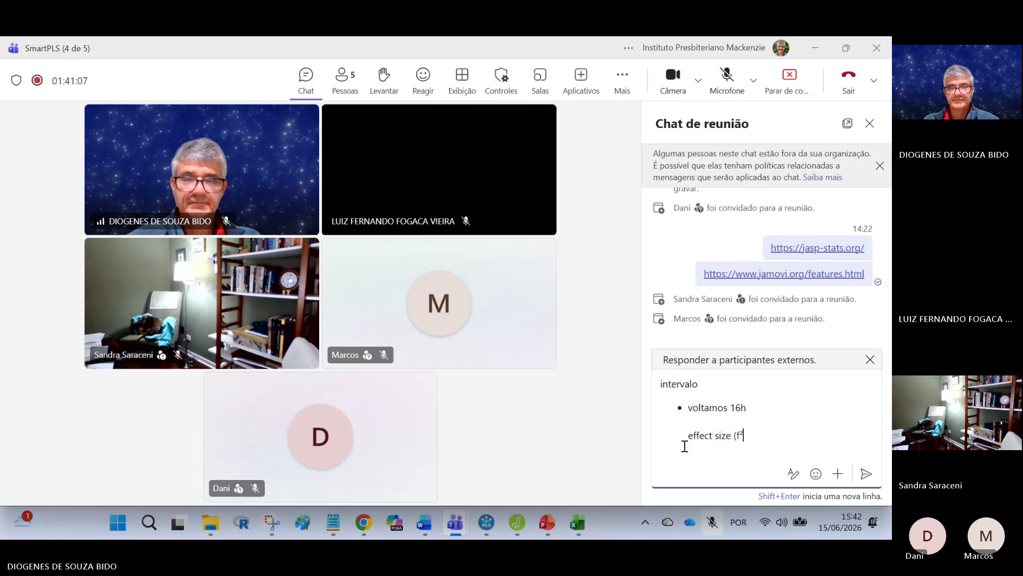
text())
key(Return)
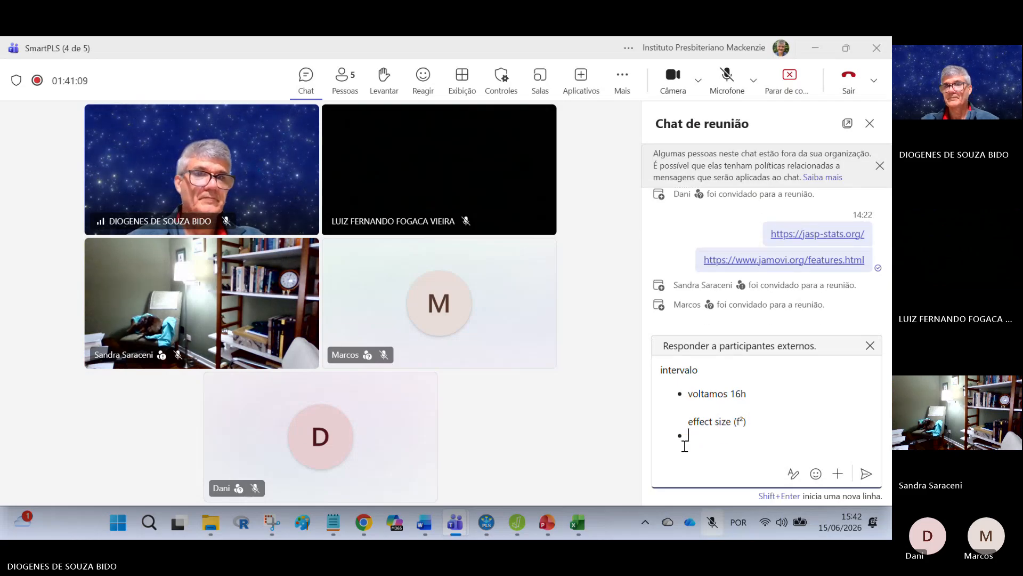
click(866, 473)
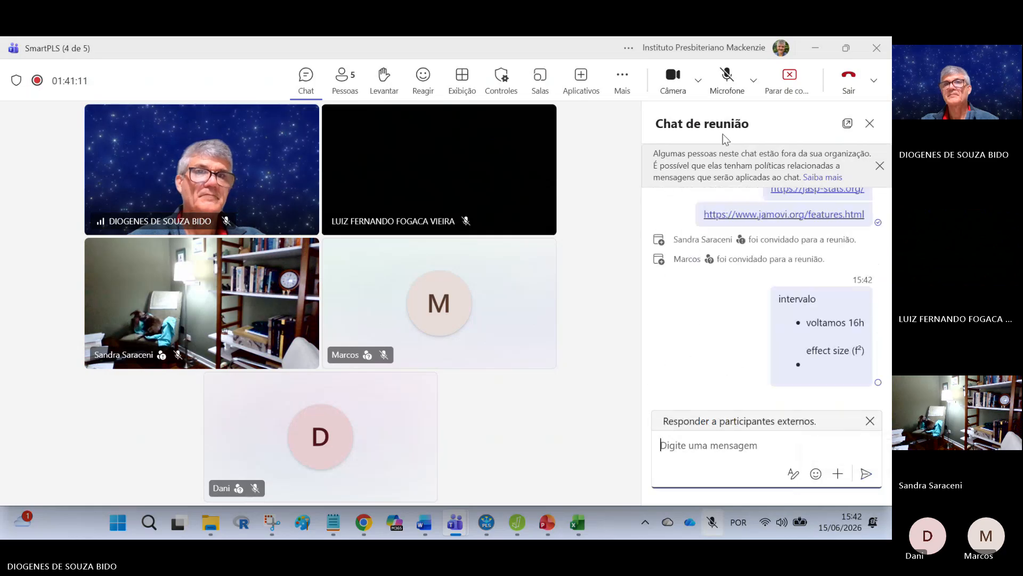
Step: Stop the meeting's recording and transcription
click(622, 80)
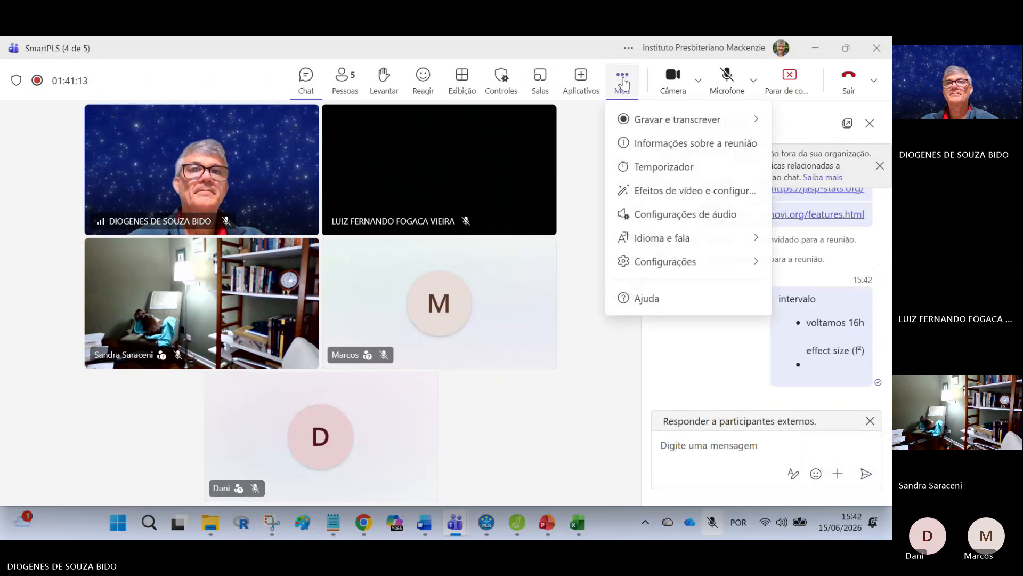
mouse_move(644, 119)
click(516, 127)
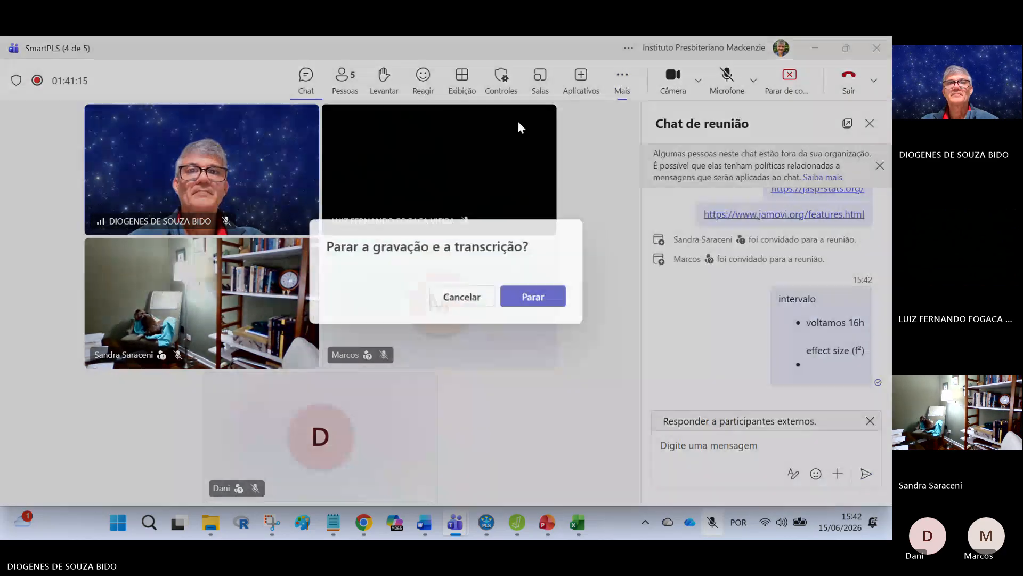
click(524, 297)
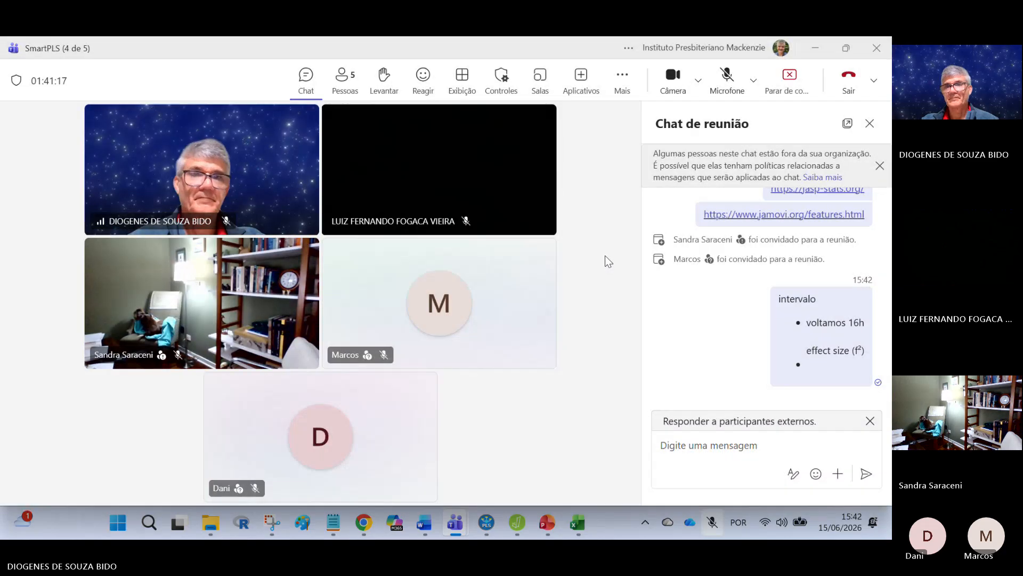